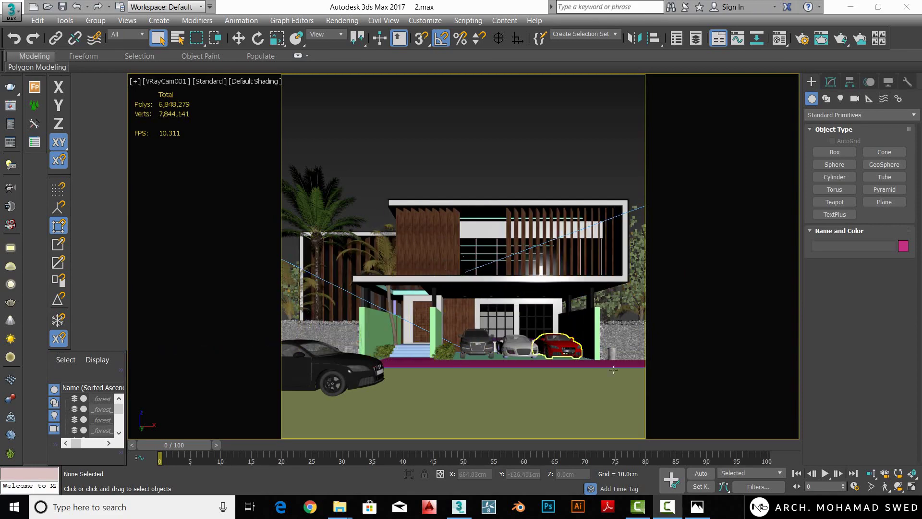
# - View the finished reference render, then return to the scene
pyautogui.click(697, 506)
pyautogui.scroll(3, 460, 368)
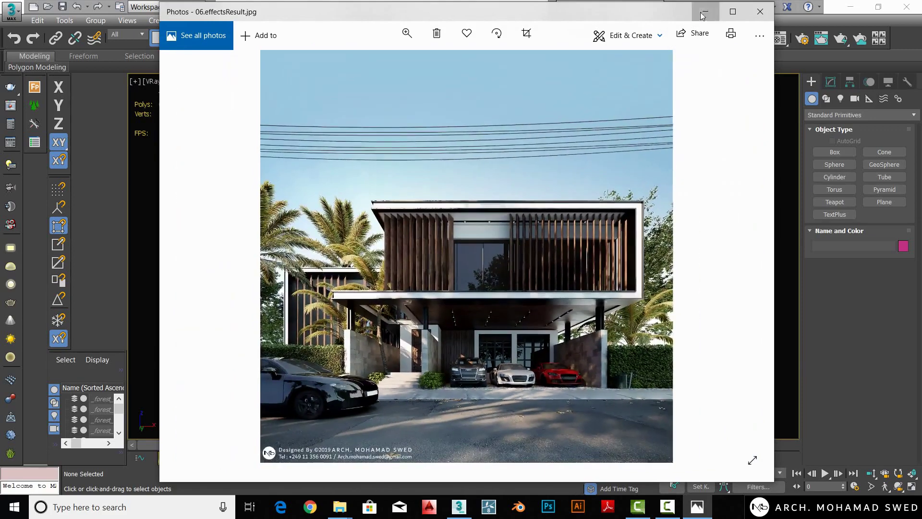
pyautogui.click(704, 13)
pyautogui.moveTo(339, 506)
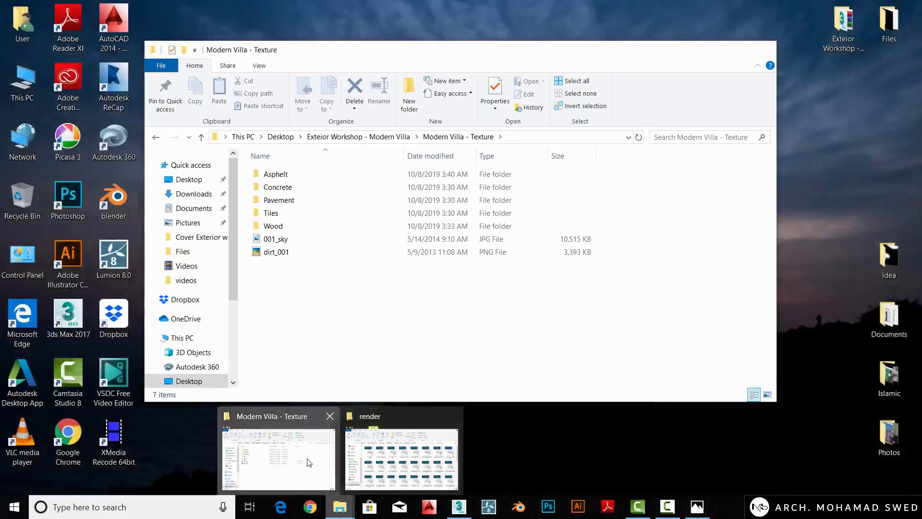
# - Open the Tiles texture folder and preview the Tiles05_COL_VAR1_6K colour texture
pyautogui.click(309, 461)
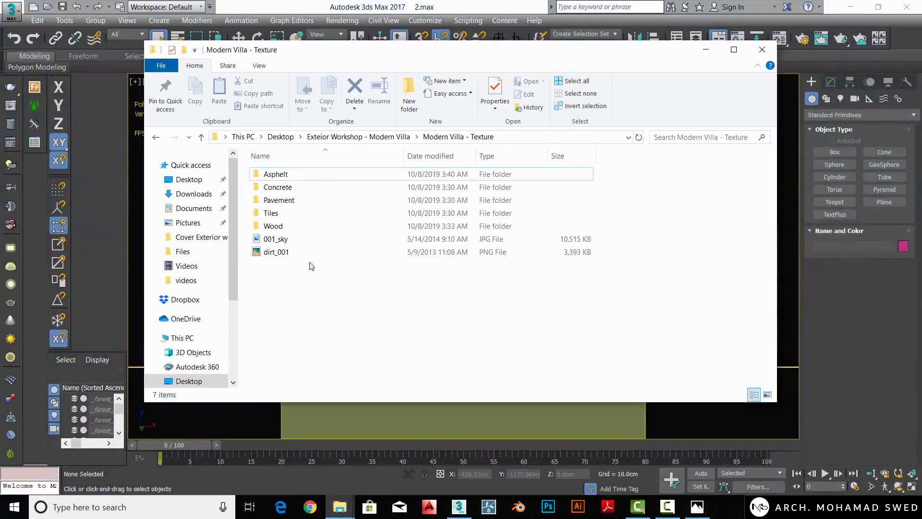
pyautogui.doubleClick(263, 215)
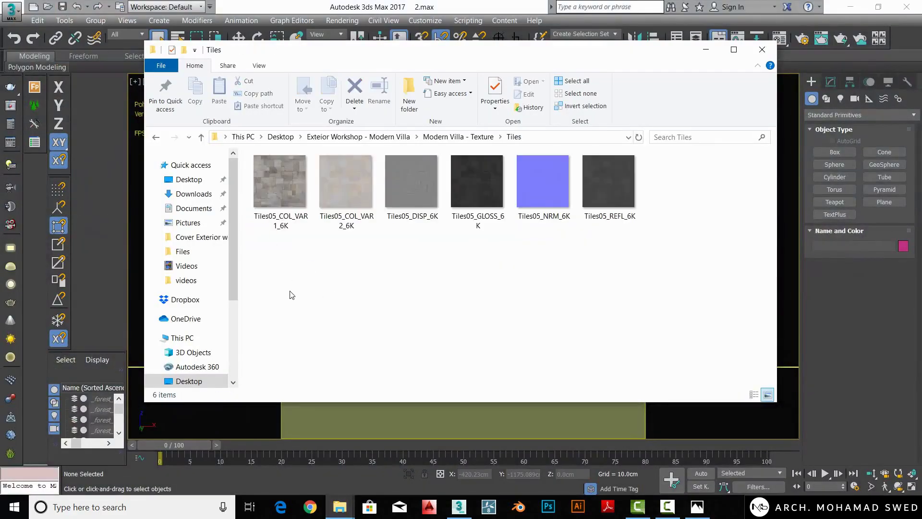
pyautogui.moveTo(270, 249); pyautogui.dragTo(619, 203)
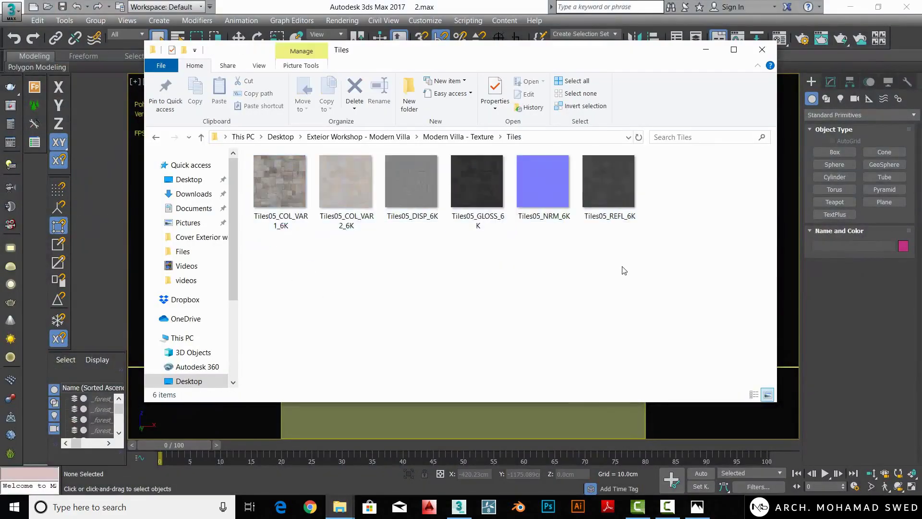
pyautogui.moveTo(625, 273); pyautogui.dragTo(243, 173)
pyautogui.click(301, 261)
pyautogui.click(303, 223)
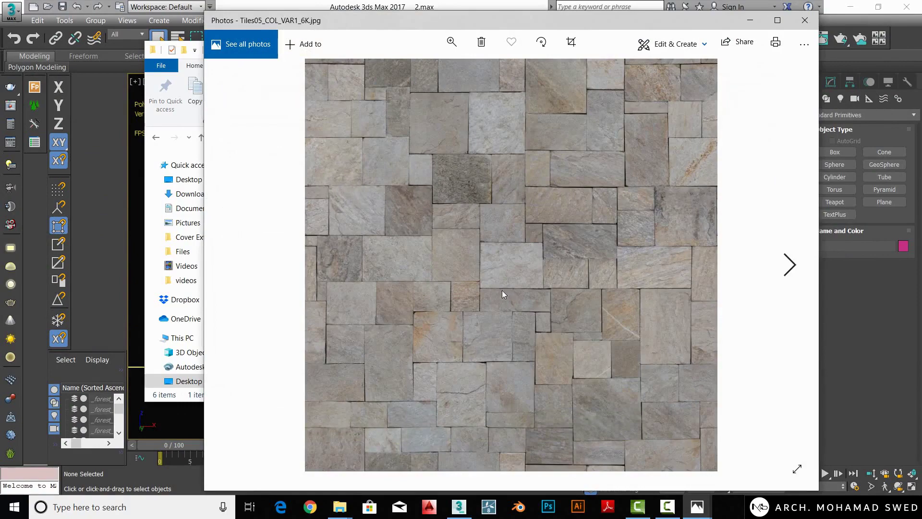
pyautogui.press('Right')
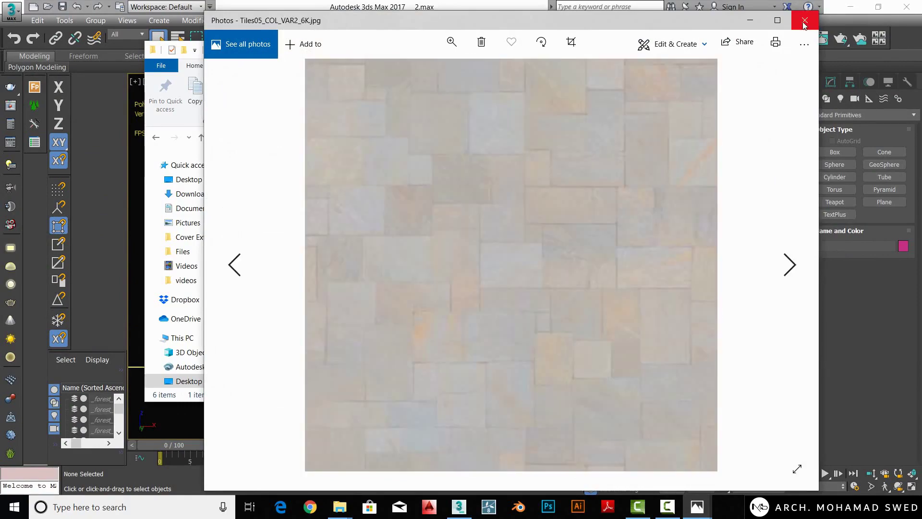
pyautogui.click(806, 20)
# - Inspect the DISP, GLOSS, NRM and REFL tile maps, previewing the normal and reflection images
pyautogui.click(368, 201)
pyautogui.click(410, 207)
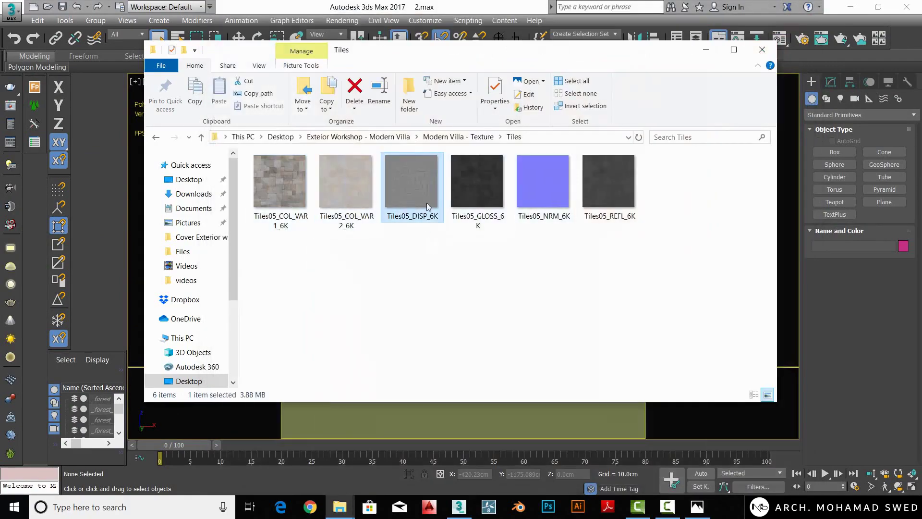
pyautogui.click(486, 212)
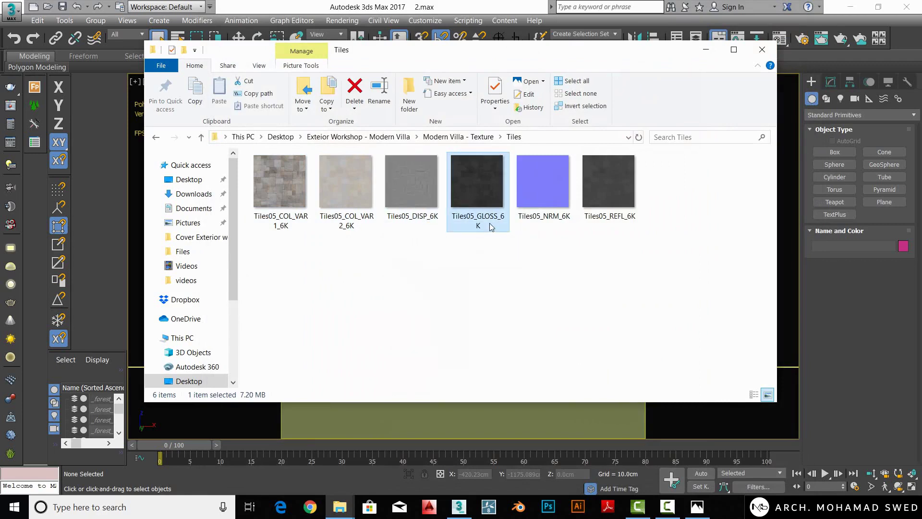
pyautogui.doubleClick(546, 189)
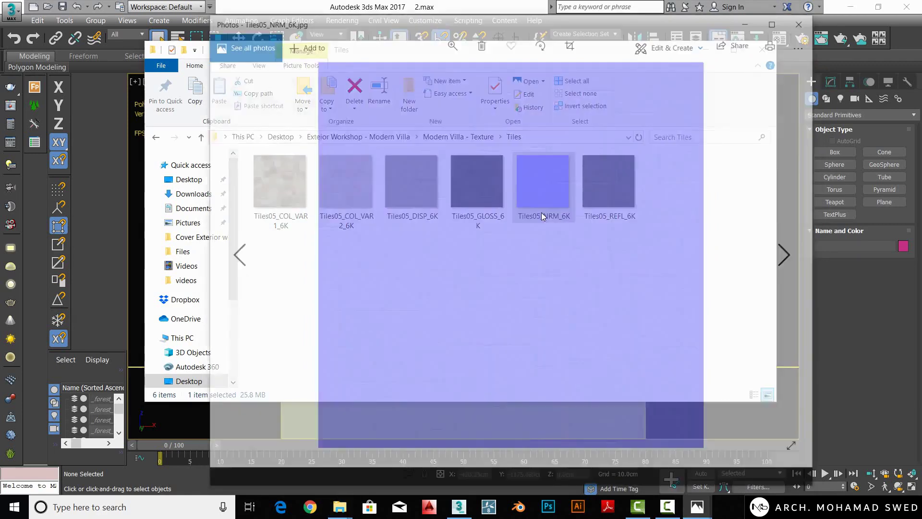
pyautogui.click(806, 11)
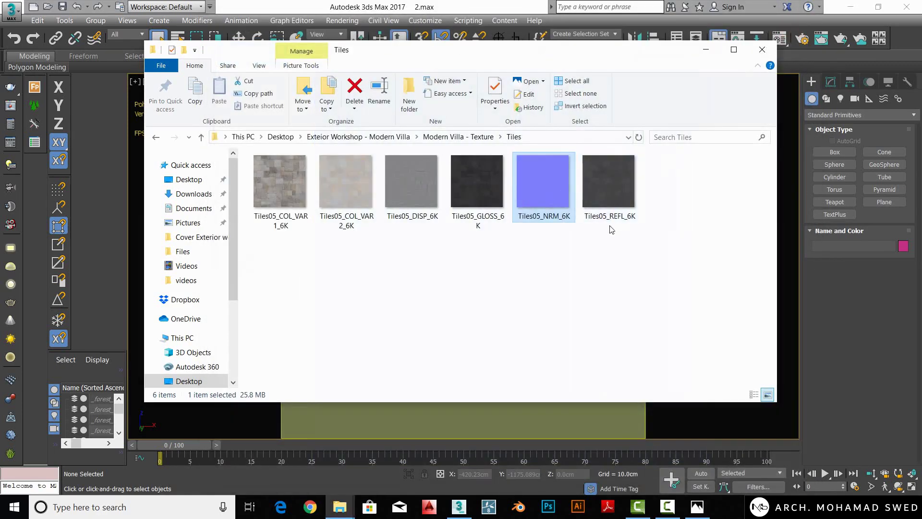
pyautogui.doubleClick(609, 203)
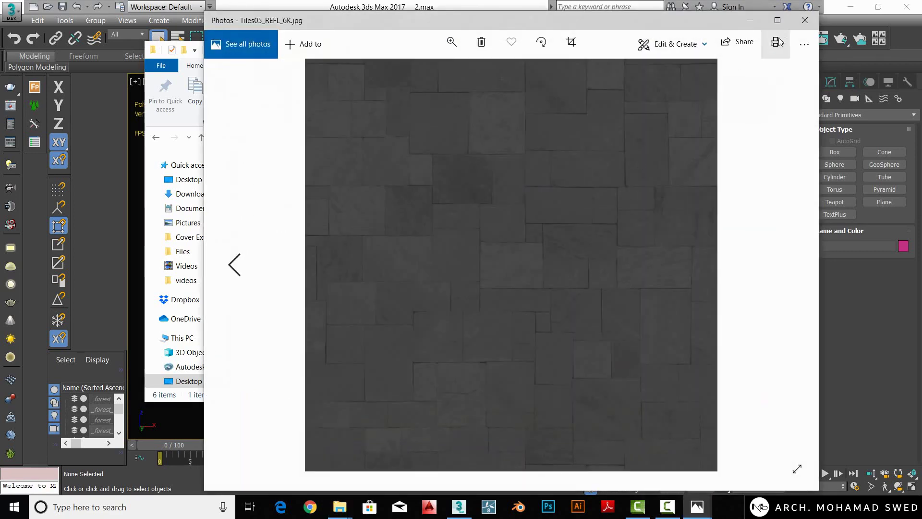
pyautogui.click(805, 19)
# - Select all six tile textures and switch back to 3ds Max
pyautogui.moveTo(677, 259); pyautogui.dragTo(271, 191)
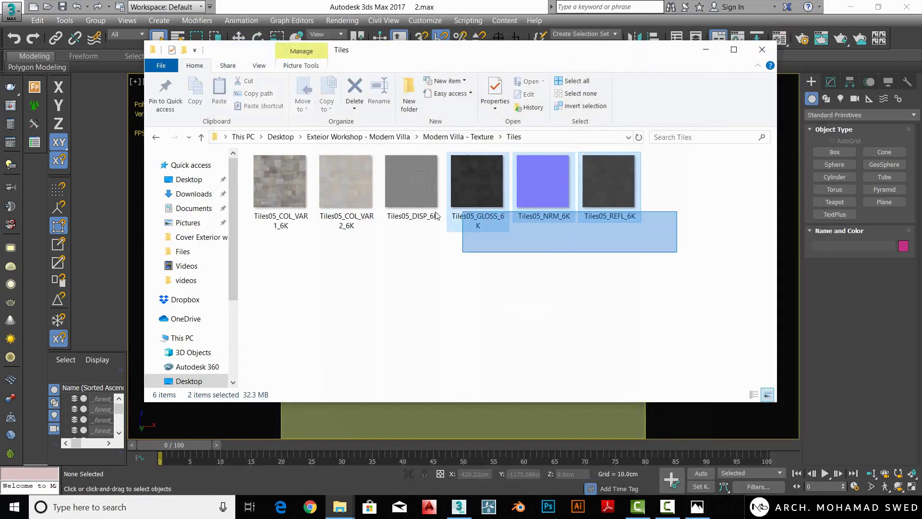
pyautogui.click(638, 264)
pyautogui.moveTo(692, 265); pyautogui.dragTo(250, 153)
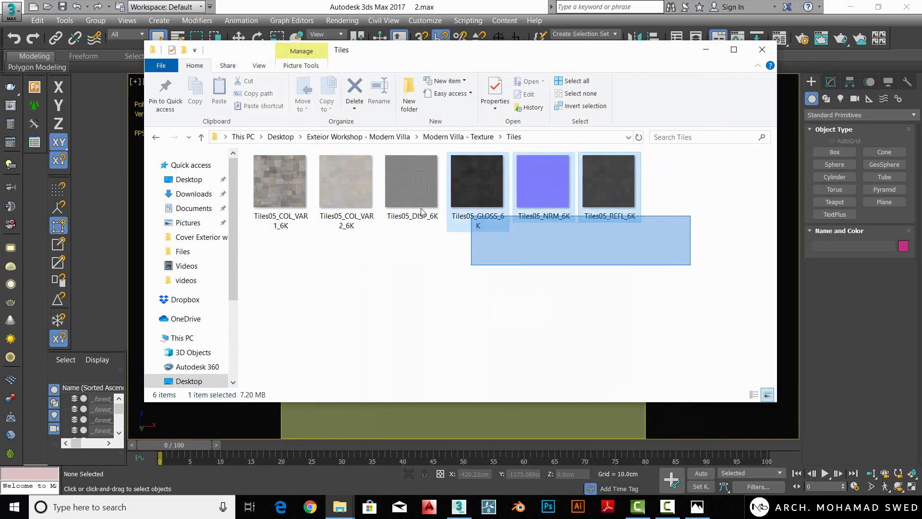
pyautogui.click(298, 261)
pyautogui.moveTo(283, 264)
pyautogui.mouseDown()
pyautogui.moveTo(670, 235)
pyautogui.moveTo(298, 263)
pyautogui.mouseUp()
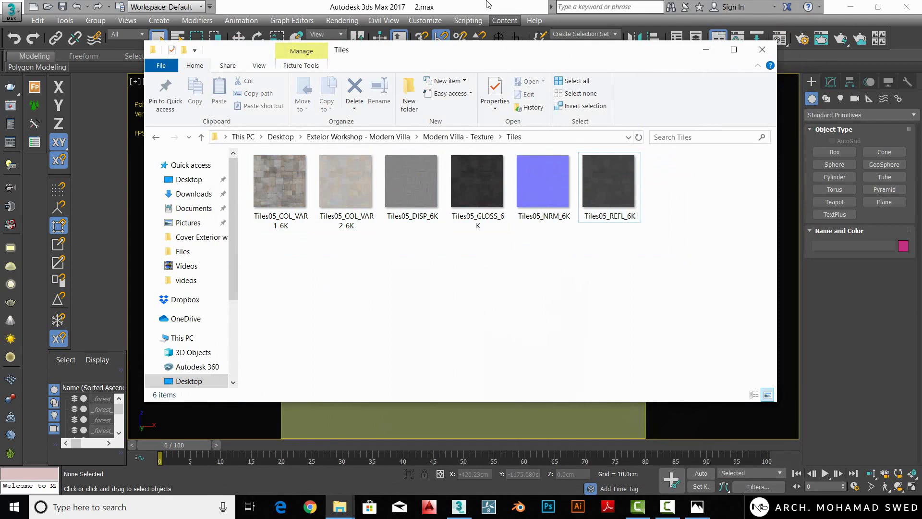
pyautogui.hotkey('alt', 'Tab')
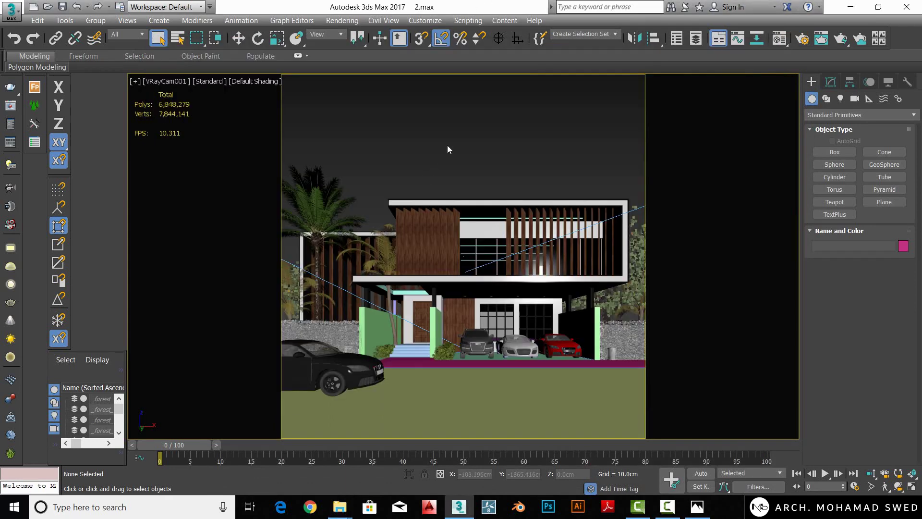
# - Turn an empty Material Editor slot into a VRayMtl and name it 'tiles'
pyautogui.press('m')
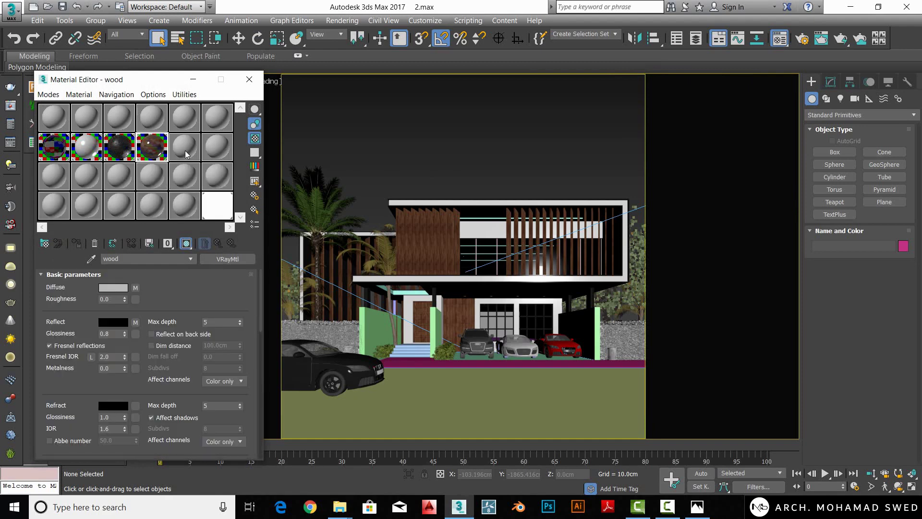
pyautogui.click(185, 151)
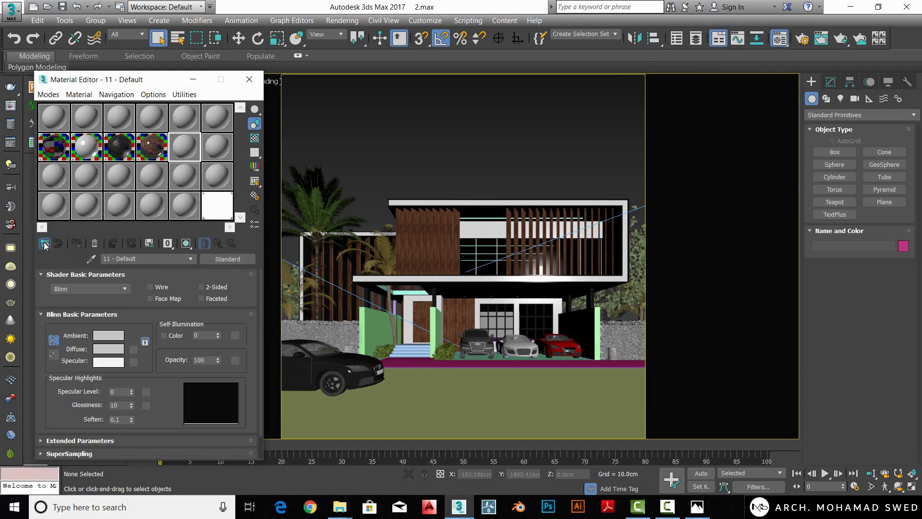
pyautogui.click(228, 259)
pyautogui.scroll(-2, 543, 305)
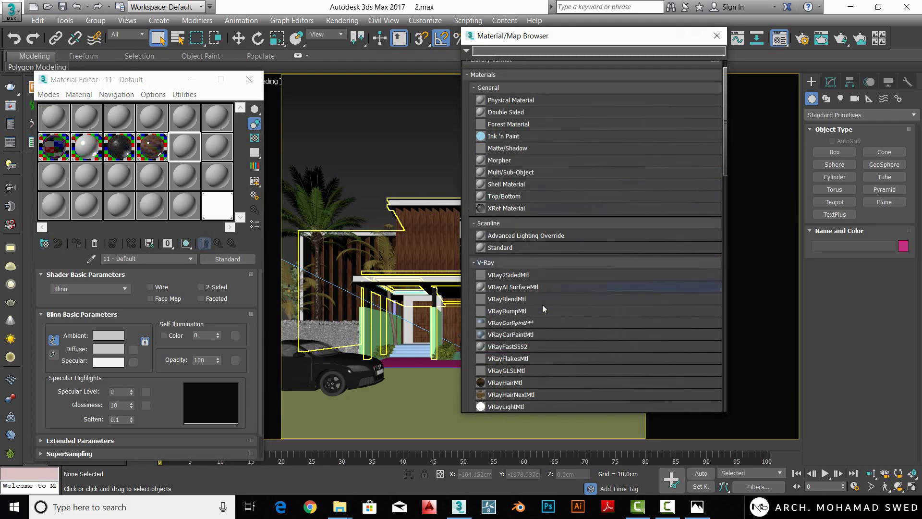
pyautogui.scroll(-5, 541, 305)
pyautogui.doubleClick(500, 315)
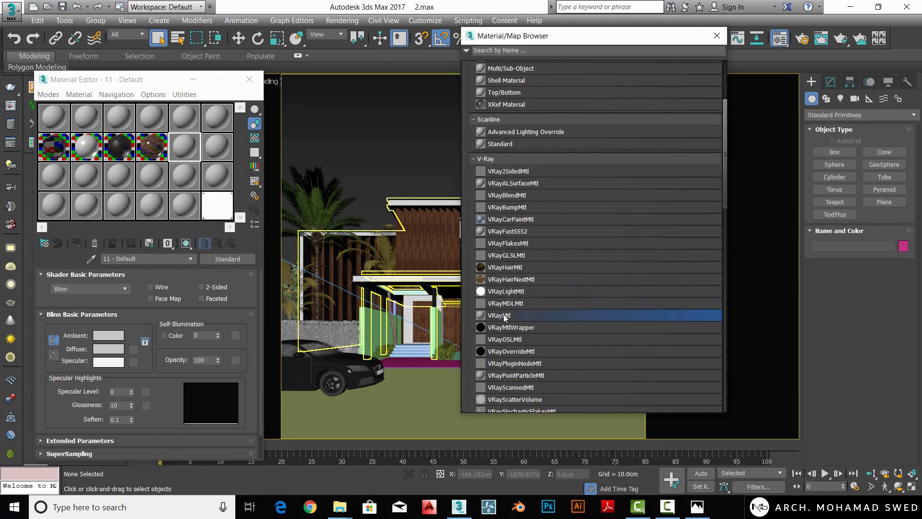
pyautogui.click(717, 36)
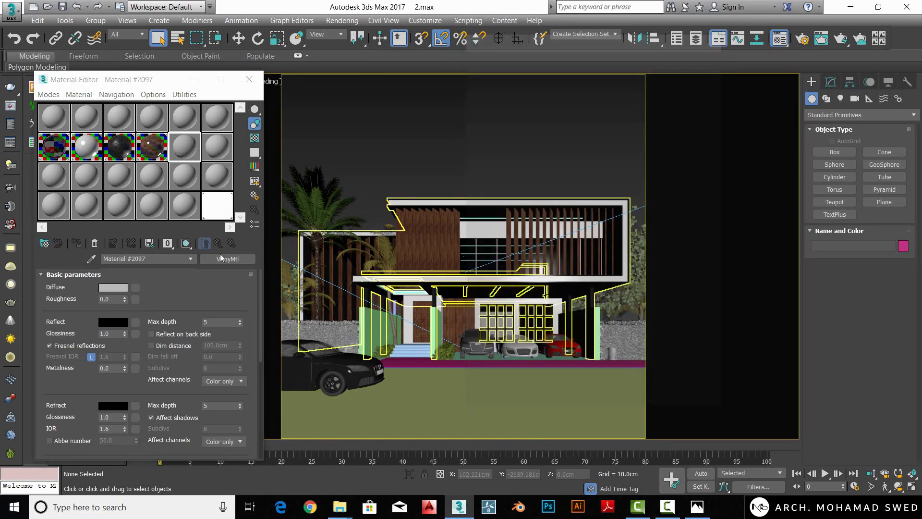
pyautogui.write('tiles')
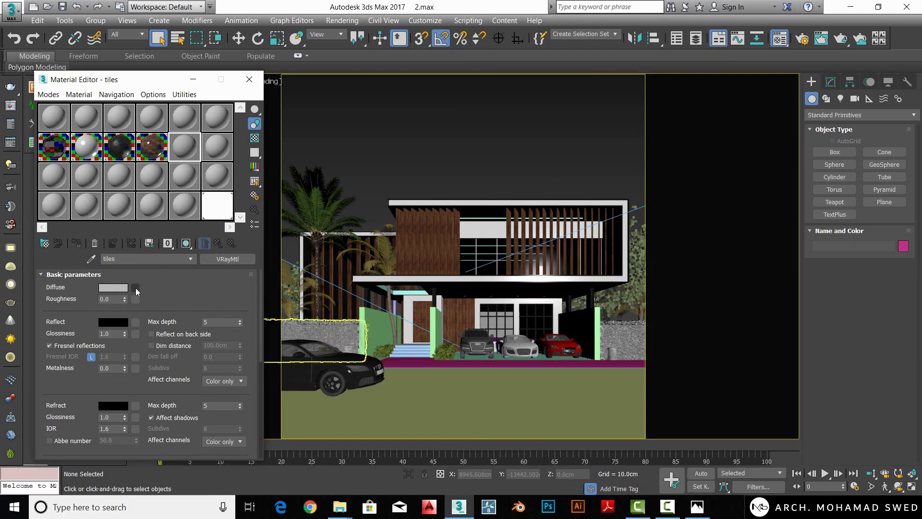
# - Load Tiles05_COL_VAR1_6K from the Modern Villa Tiles folder as the diffuse bitmap
pyautogui.click(135, 288)
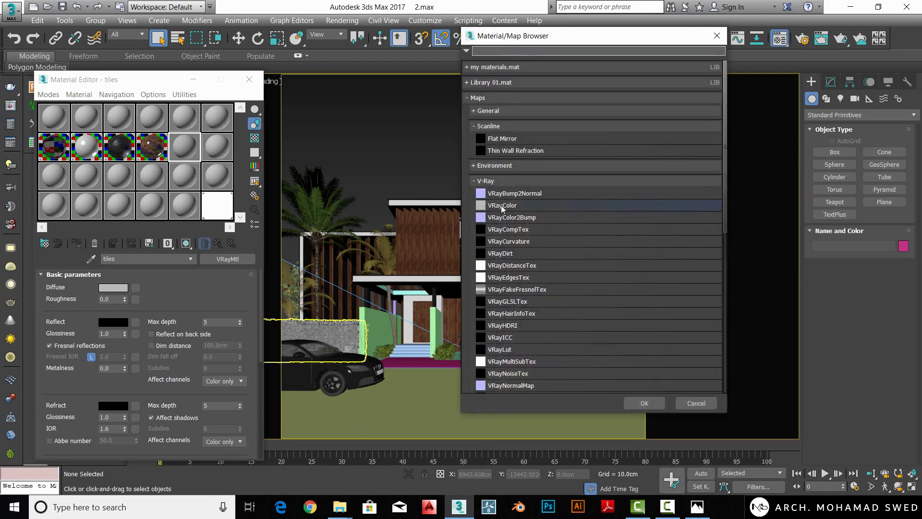
pyautogui.click(492, 111)
pyautogui.doubleClick(498, 128)
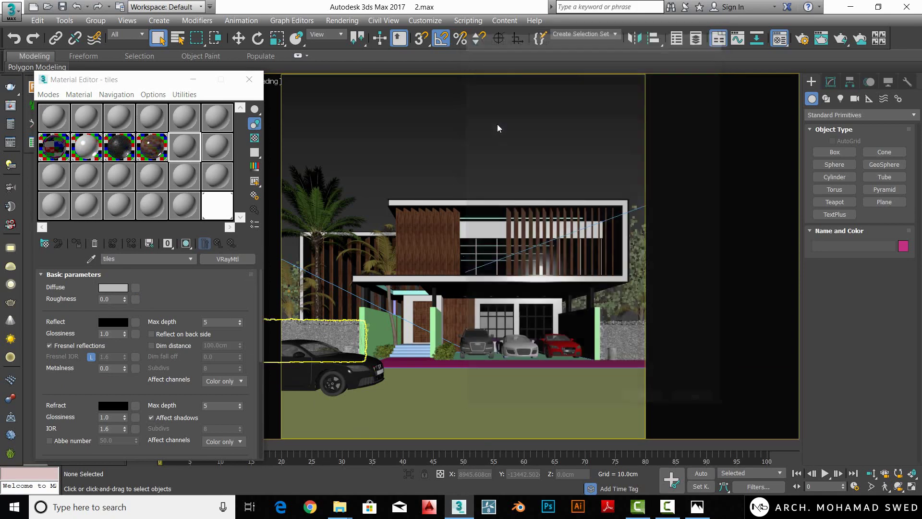
pyautogui.click(42, 110)
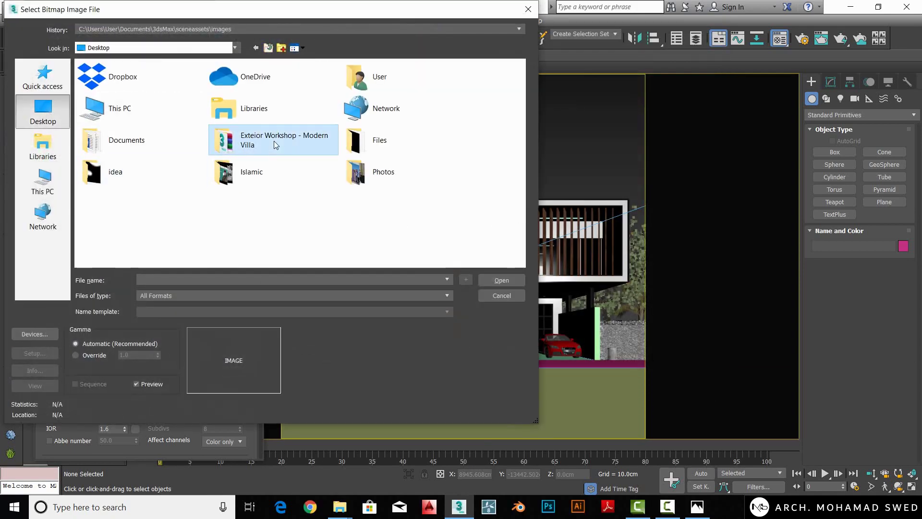
pyautogui.doubleClick(276, 145)
pyautogui.doubleClick(122, 100)
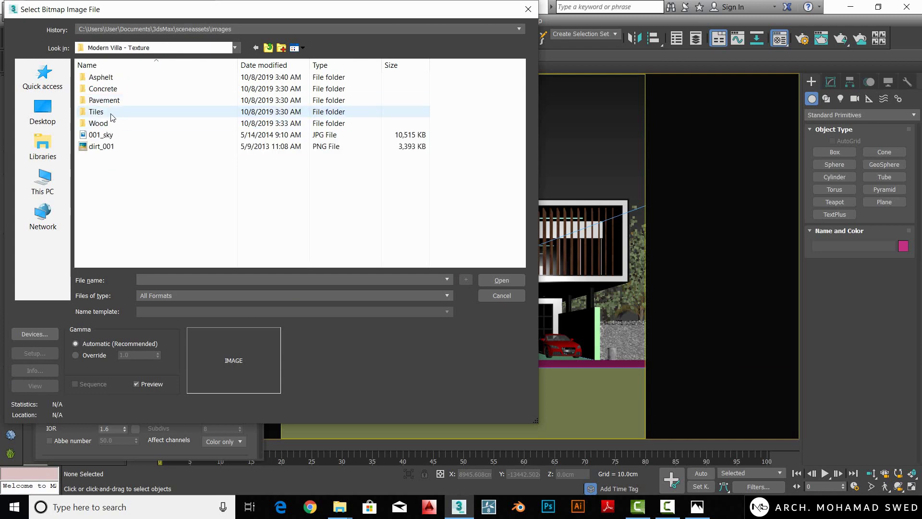
pyautogui.doubleClick(106, 116)
pyautogui.click(135, 112)
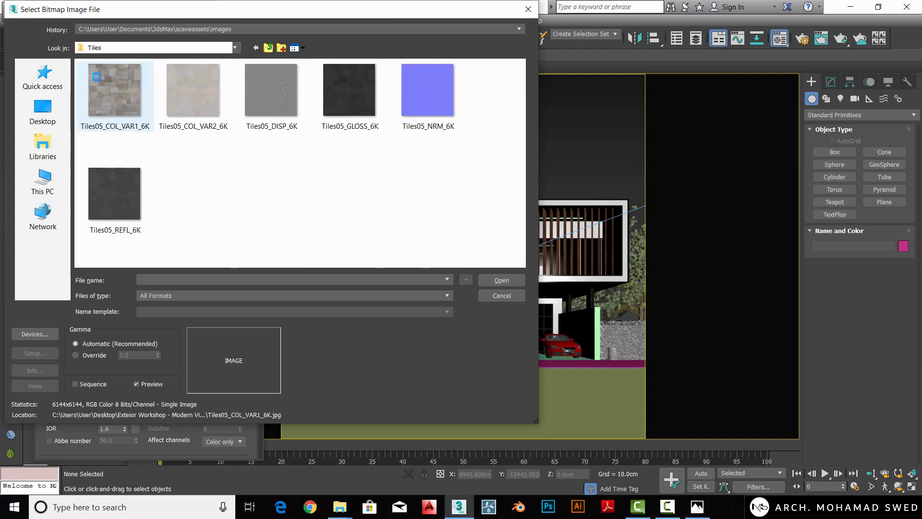
pyautogui.doubleClick(115, 94)
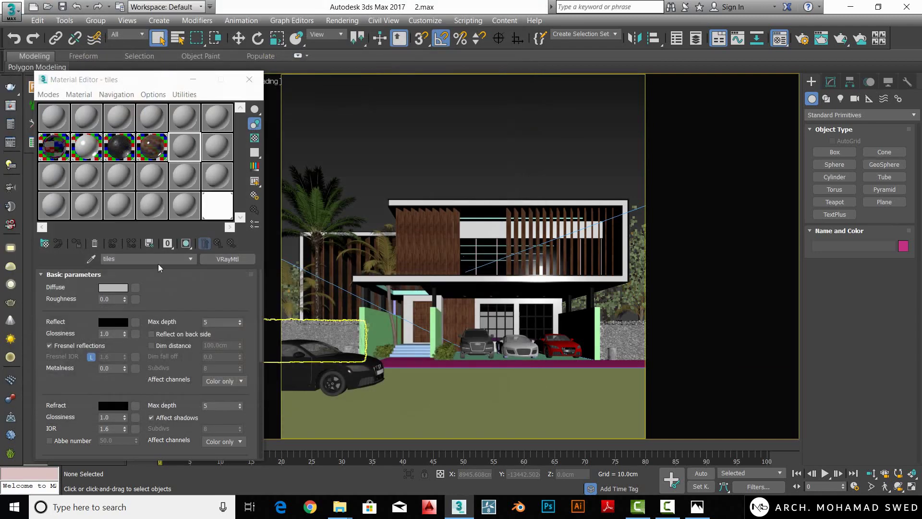
# - Preview the tiles material on a checker background, then bring the Tiles folder forward
pyautogui.click(255, 139)
pyautogui.doubleClick(187, 148)
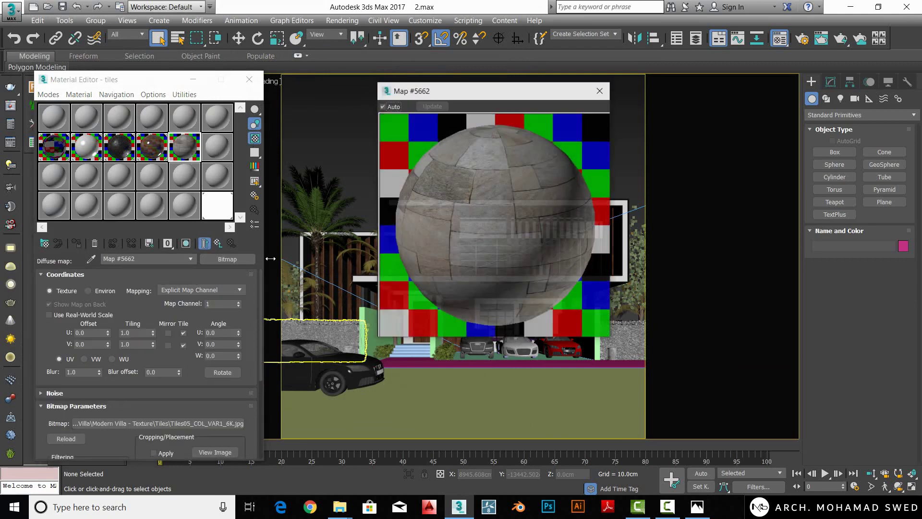
pyautogui.click(216, 245)
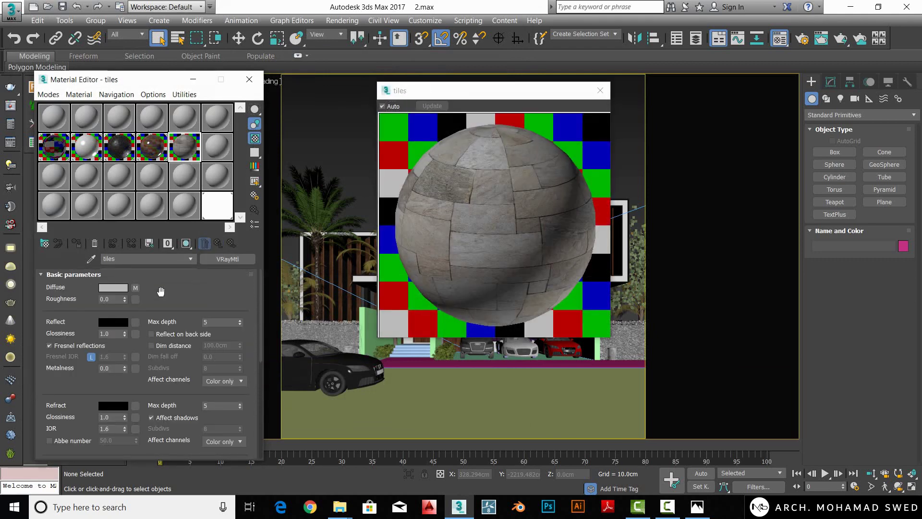
pyautogui.click(340, 507)
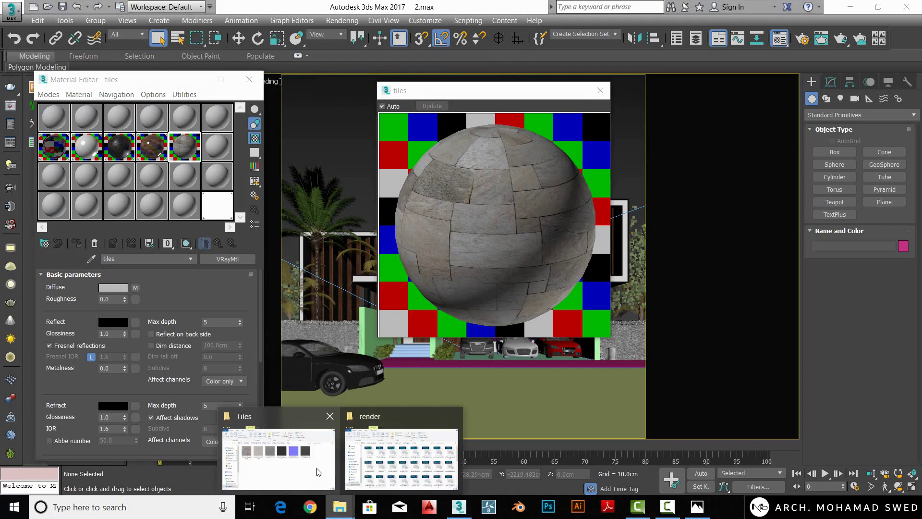
pyautogui.click(317, 471)
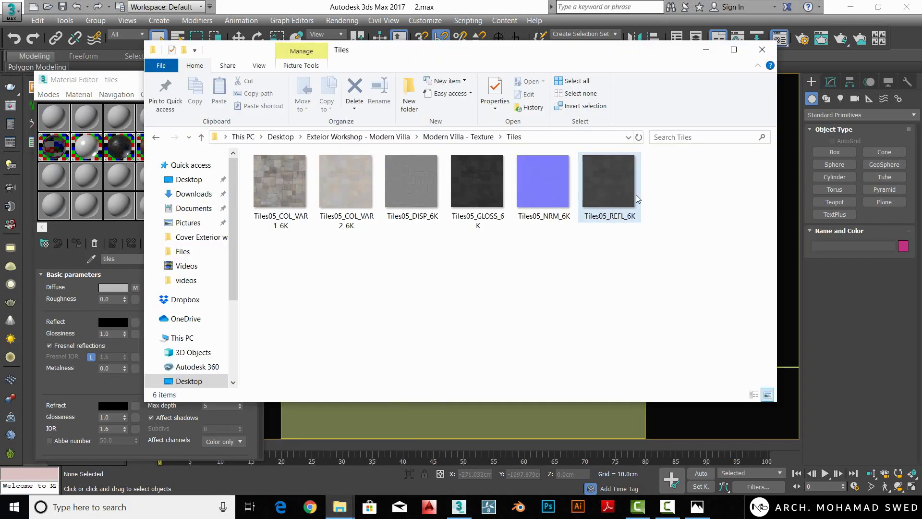
# - Move the Tiles folder aside and drag Tiles05_REFL_6K onto the tiles Reflect map slot
pyautogui.moveTo(481, 50); pyautogui.dragTo(580, 57)
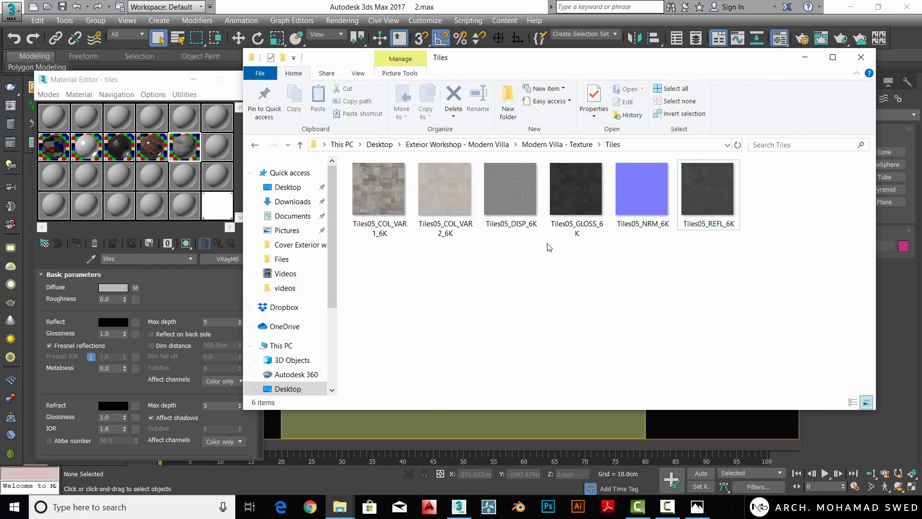
pyautogui.moveTo(531, 64); pyautogui.dragTo(558, 61)
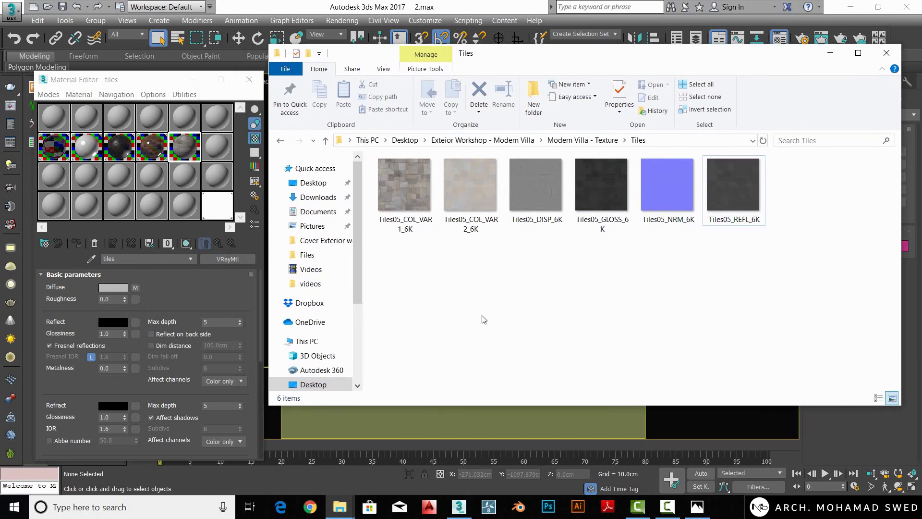
pyautogui.moveTo(706, 192); pyautogui.dragTo(234, 326)
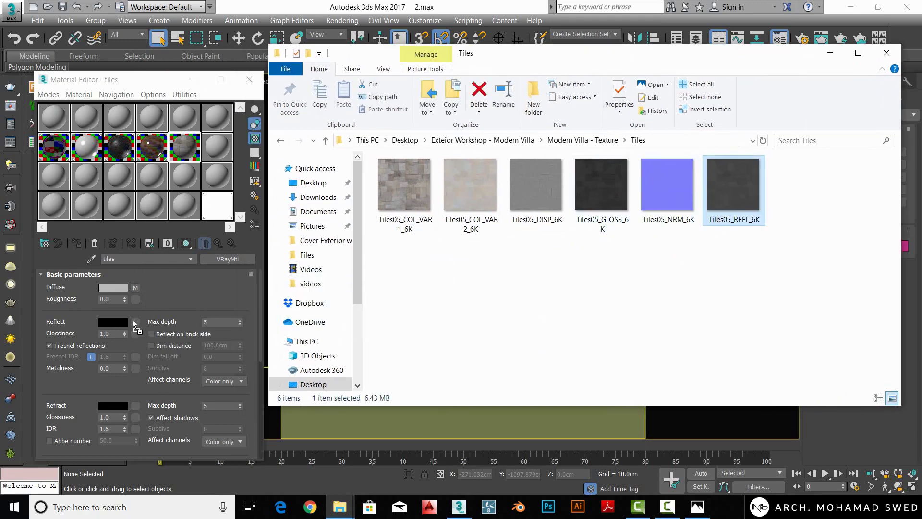
pyautogui.moveTo(143, 332); pyautogui.dragTo(136, 322)
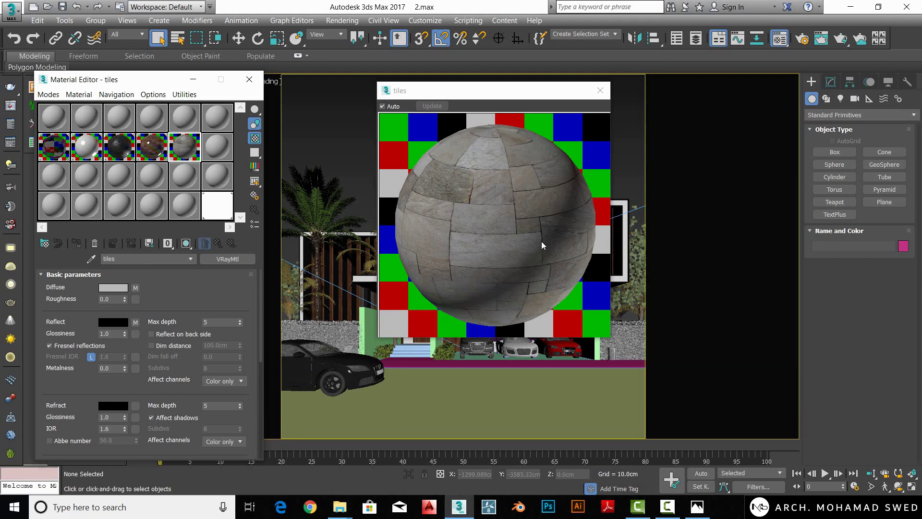
# - Wrap the reflection bitmap in a Color Correction map, keeping the texture as sub-map
pyautogui.click(135, 322)
pyautogui.click(223, 259)
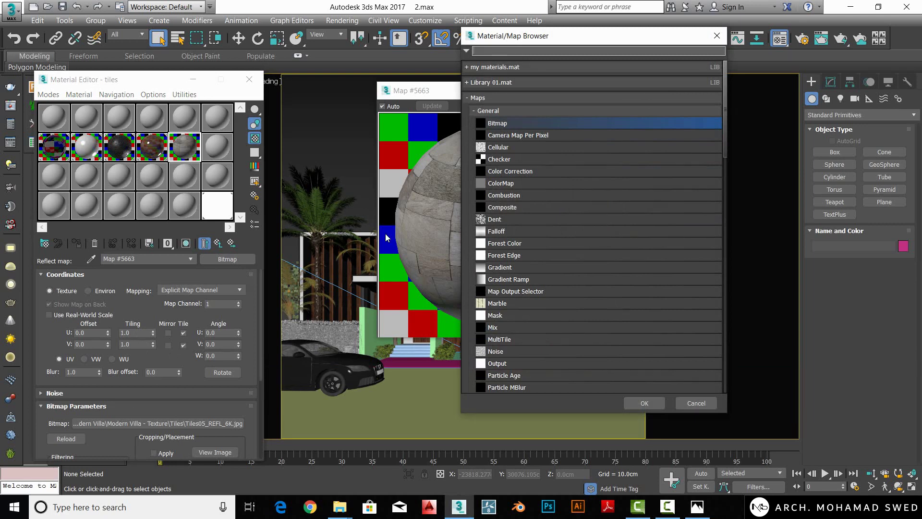
pyautogui.doubleClick(514, 169)
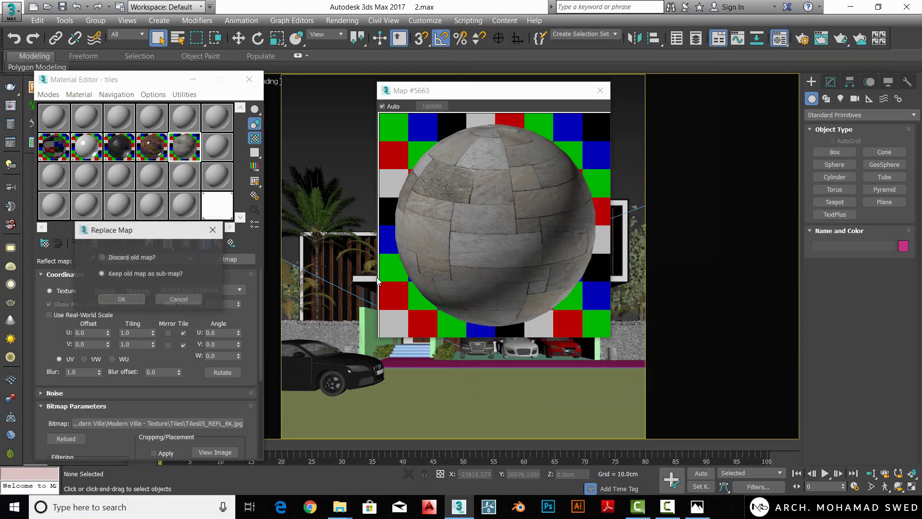
pyautogui.click(144, 300)
pyautogui.scroll(-3, 143, 403)
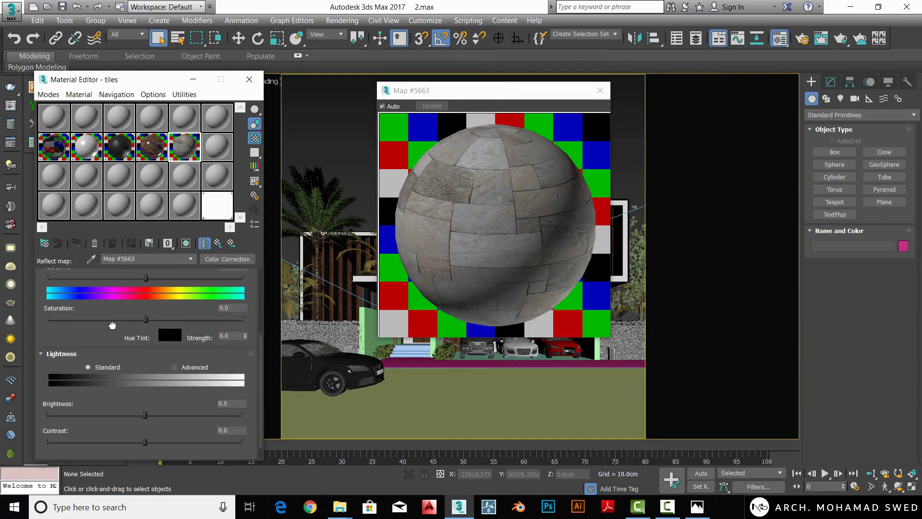
pyautogui.scroll(-2, 142, 402)
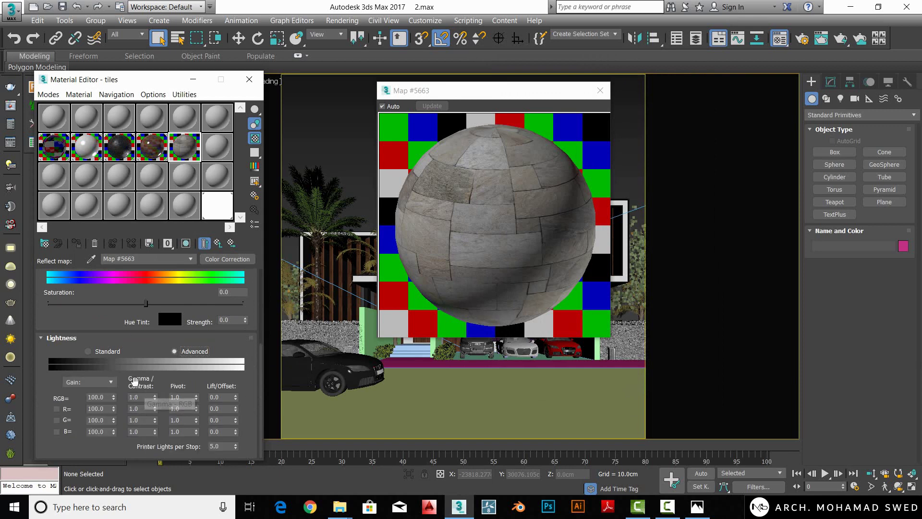
# - Set the Color Correction RGB gain to 500 and return to the tiles material
pyautogui.click(204, 243)
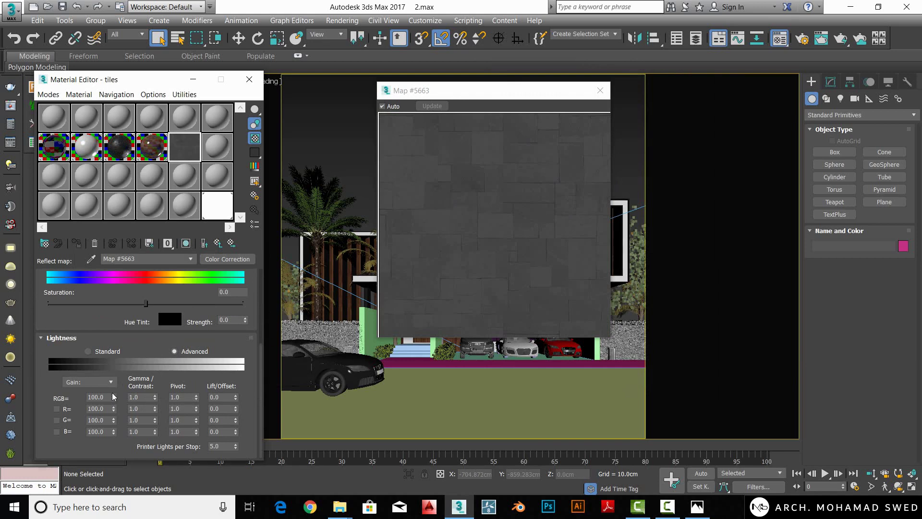
pyautogui.doubleClick(109, 397)
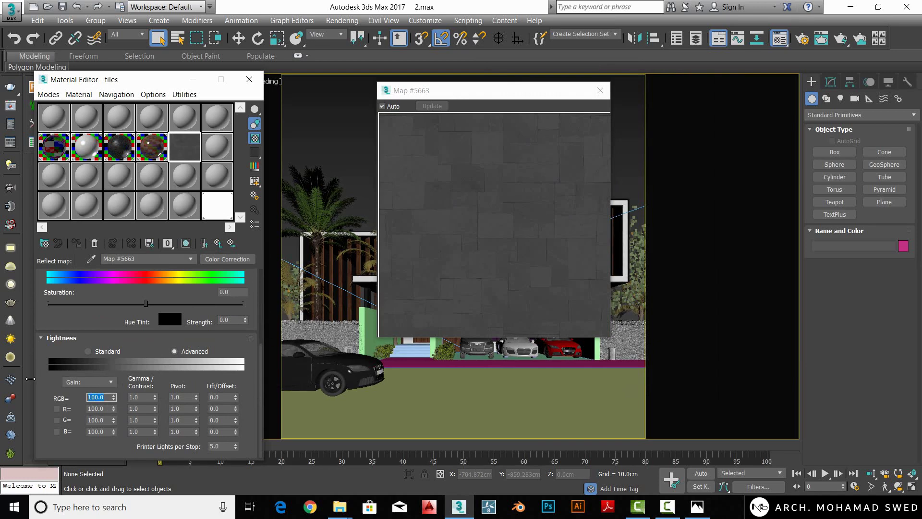
pyautogui.write('300')
pyautogui.press('Return')
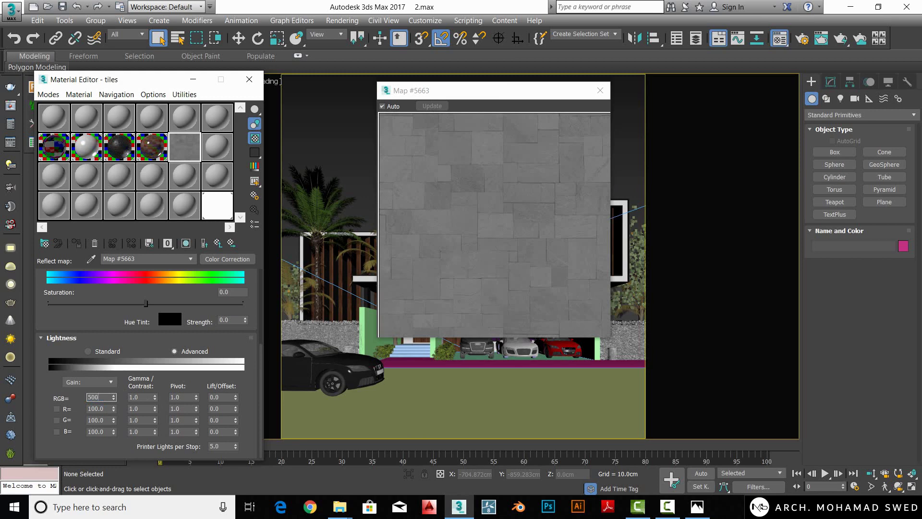
pyautogui.press('Return')
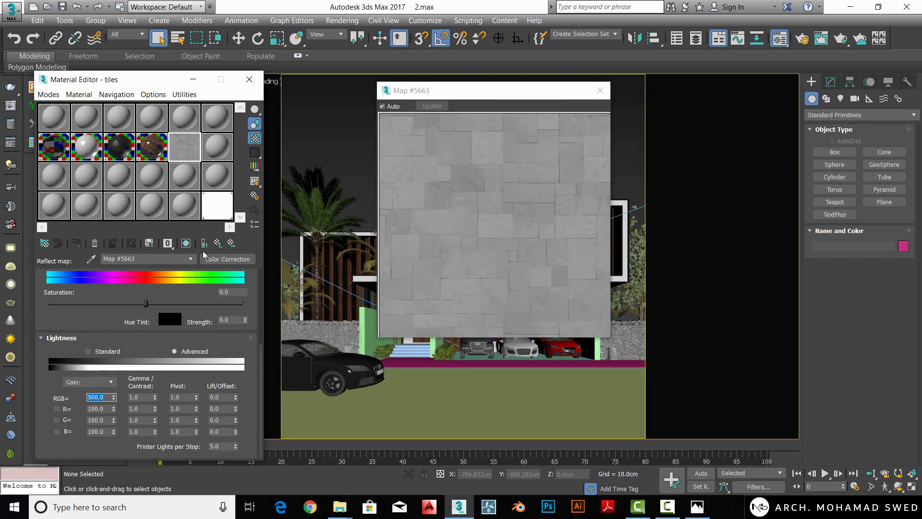
pyautogui.click(204, 243)
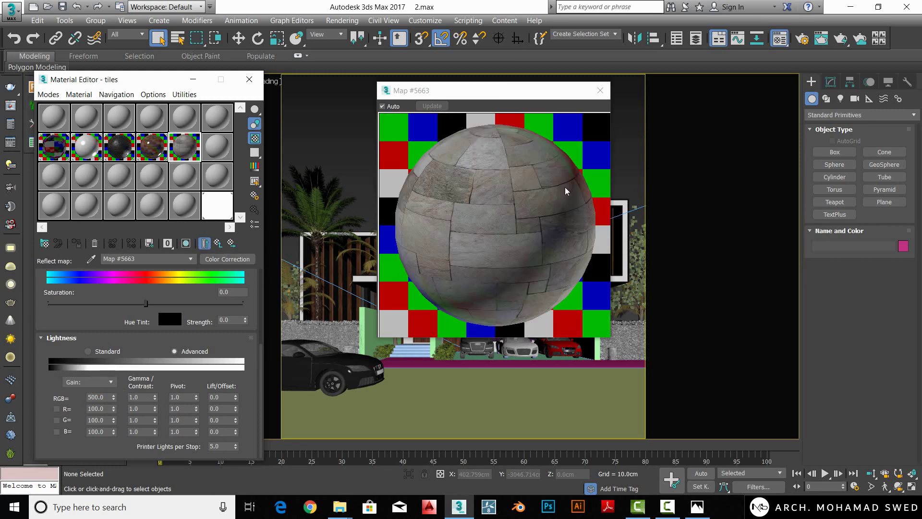
pyautogui.click(219, 244)
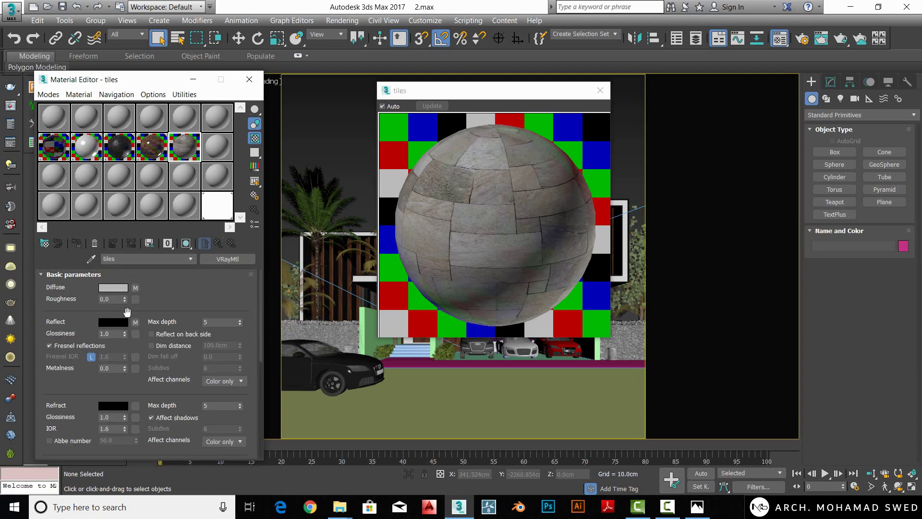
# - Drag Tiles05_GLOSS_6K from the Tiles folder onto the glossiness map slot
pyautogui.moveTo(339, 506)
pyautogui.click(325, 456)
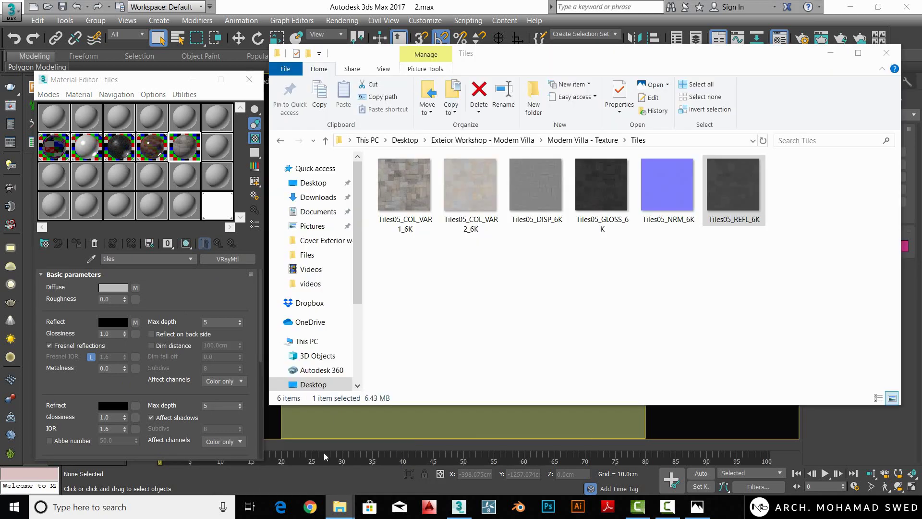
pyautogui.click(601, 200)
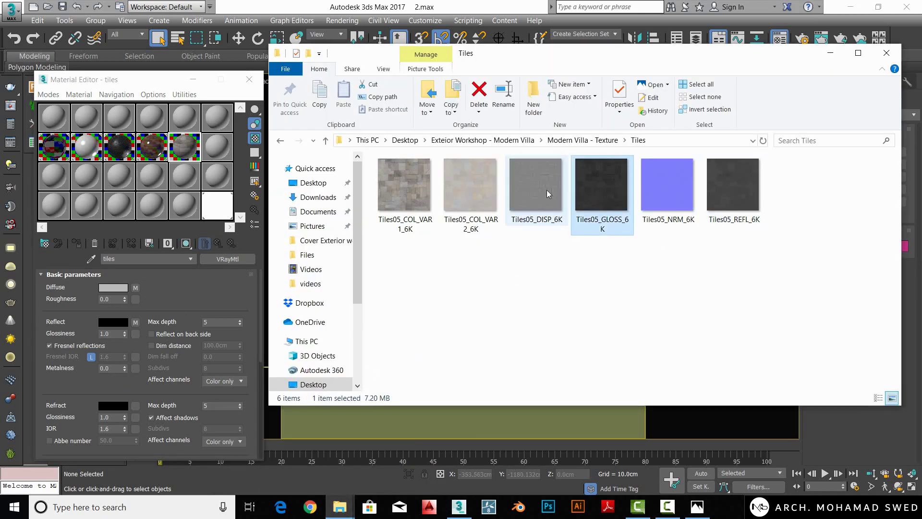
pyautogui.moveTo(609, 190); pyautogui.dragTo(256, 368)
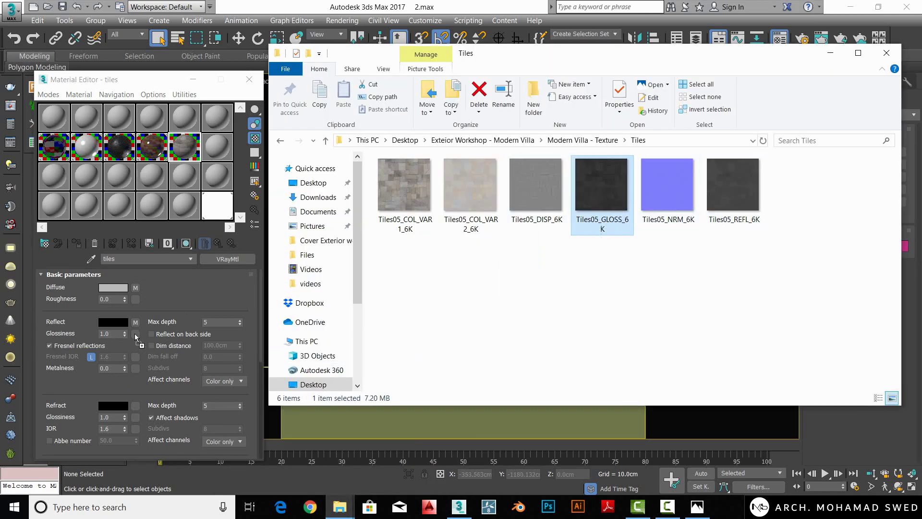
pyautogui.moveTo(151, 343); pyautogui.dragTo(206, 293)
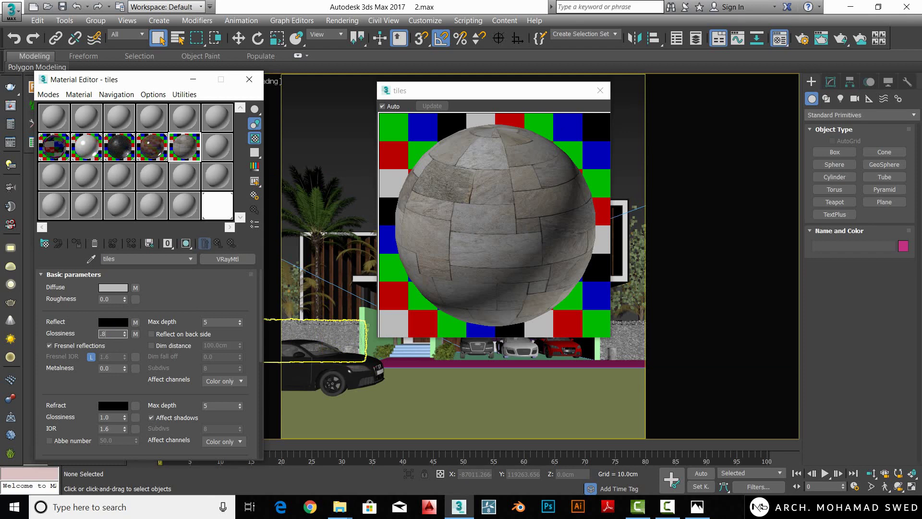
# - Set glossiness 0.8, glossiness map amount 50, and BRDF type Blinn
pyautogui.scroll(-3, 153, 307)
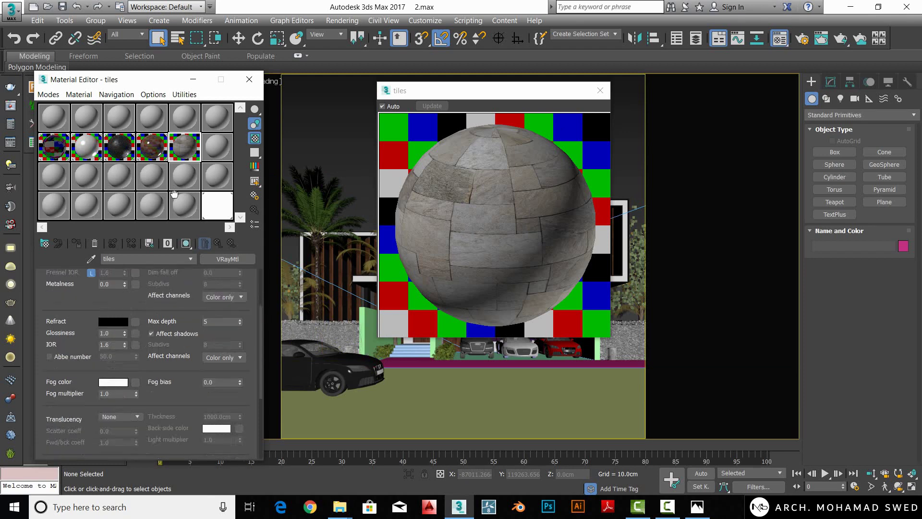
pyautogui.scroll(-3, 152, 307)
pyautogui.scroll(-3, 152, 306)
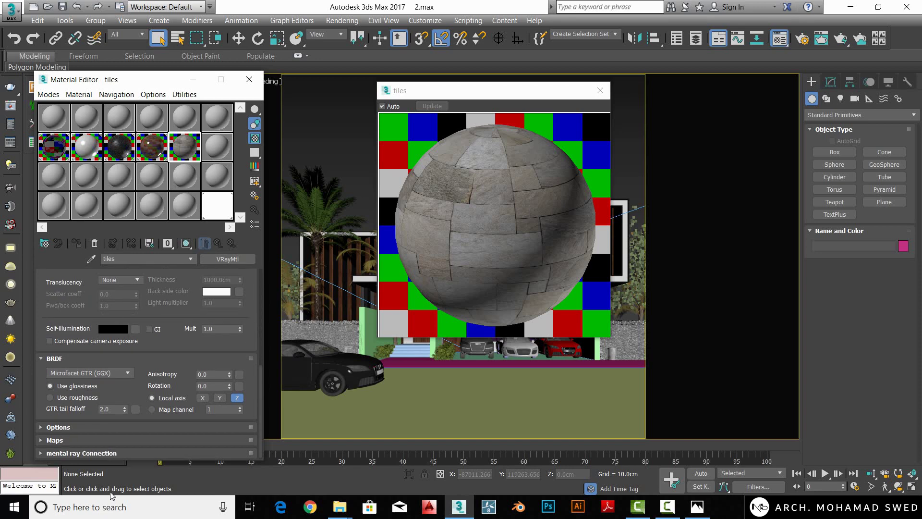
pyautogui.click(70, 441)
pyautogui.scroll(-3, 108, 365)
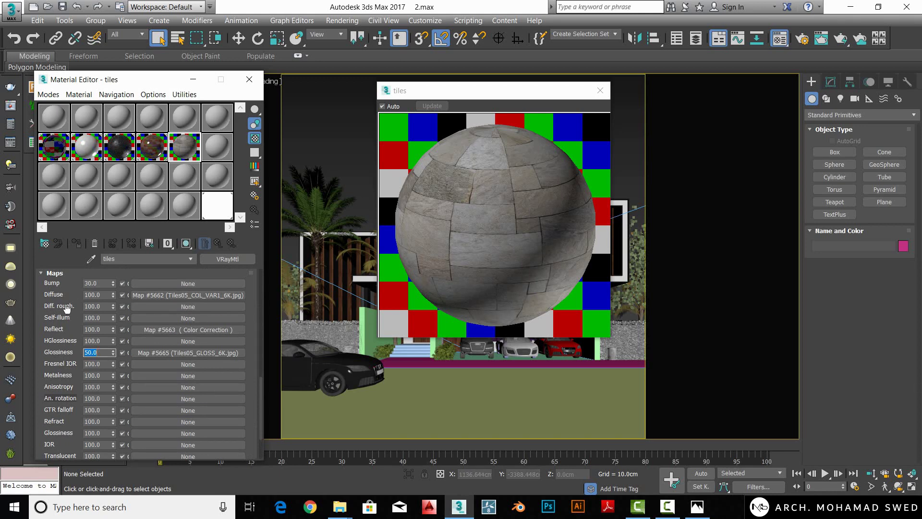
pyautogui.scroll(3, 66, 309)
pyautogui.click(87, 327)
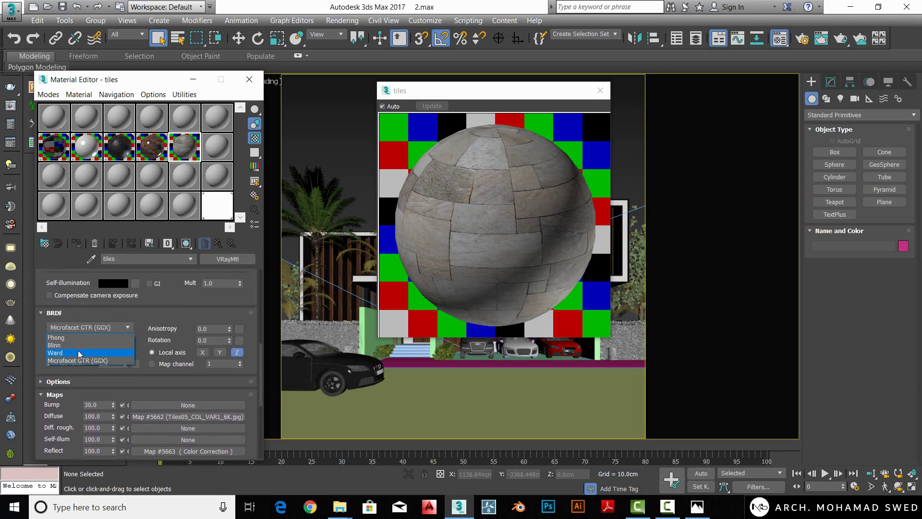
pyautogui.click(78, 345)
pyautogui.scroll(2, 63, 400)
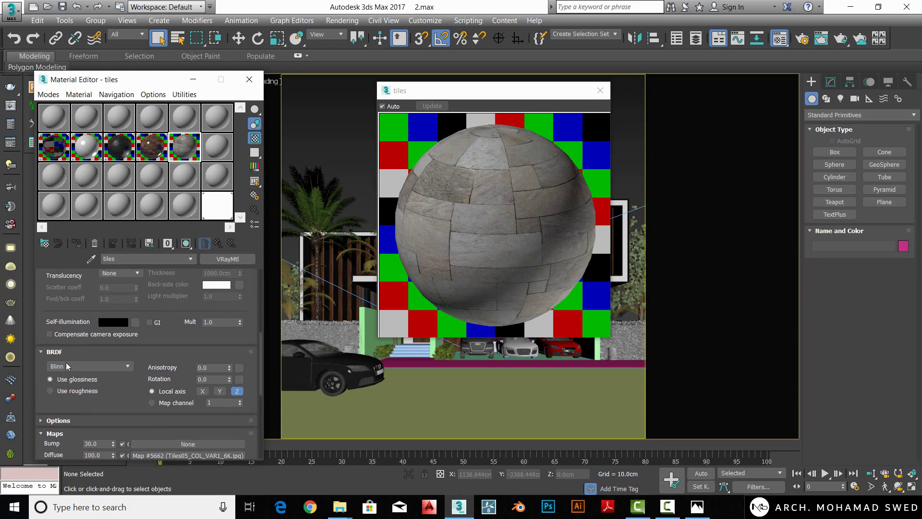
pyautogui.scroll(2, 65, 362)
pyautogui.scroll(2, 68, 384)
pyautogui.scroll(2, 73, 429)
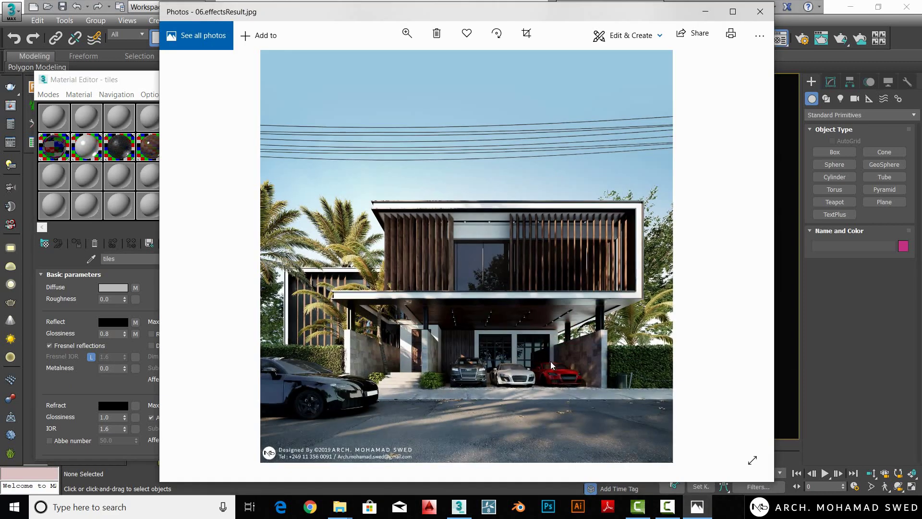
# - Look through the rendered result images in the photo viewer, then close it
pyautogui.press('Left')
pyautogui.scroll(2, 465, 342)
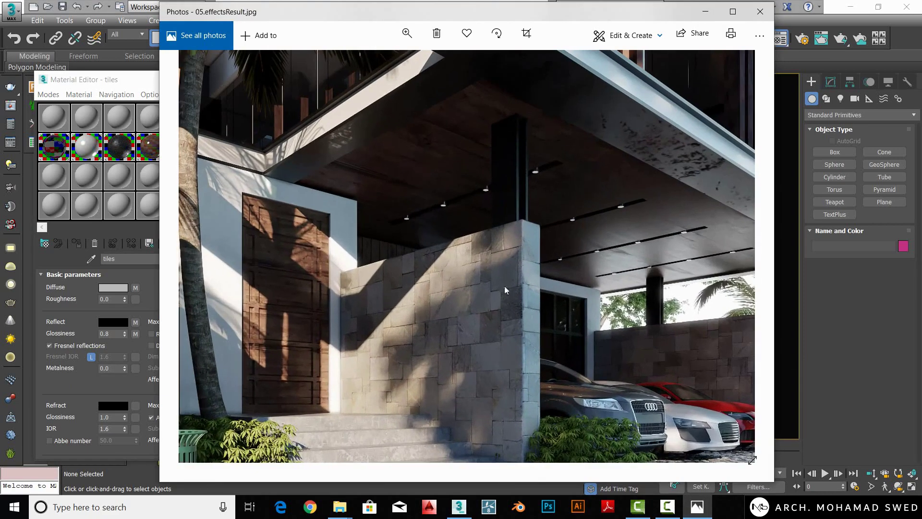
pyautogui.scroll(-2, 478, 319)
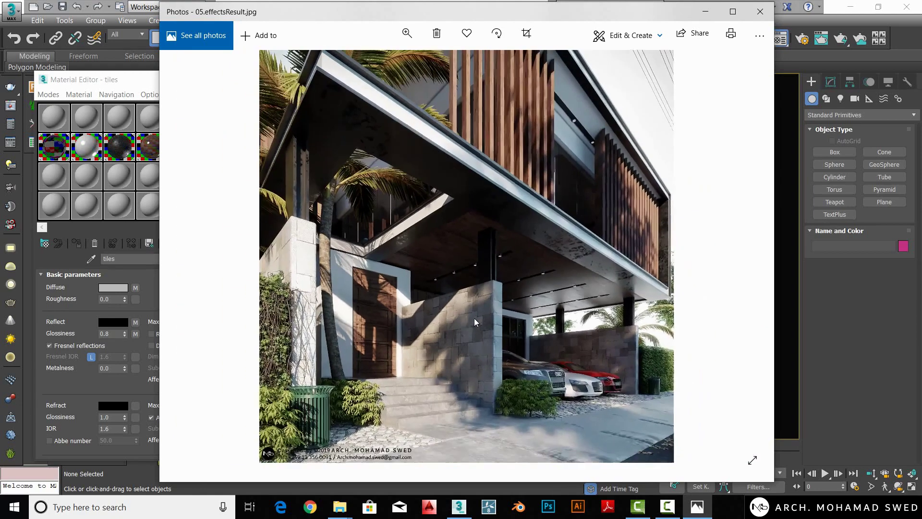
pyautogui.click(706, 11)
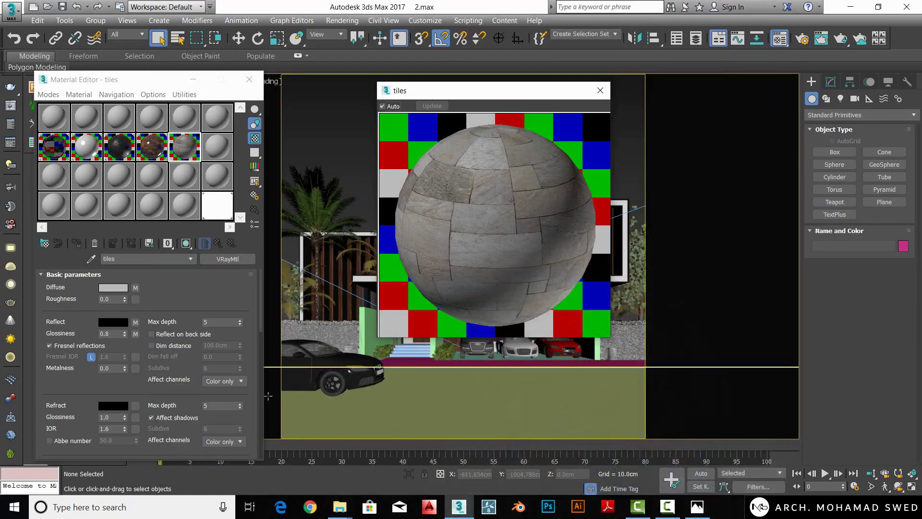
# - Preview the Tiles05_NRM_6K normal map, then open the map list for the Bump slot
pyautogui.moveTo(74, 406); pyautogui.dragTo(82, 129)
pyautogui.scroll(-1, 82, 360)
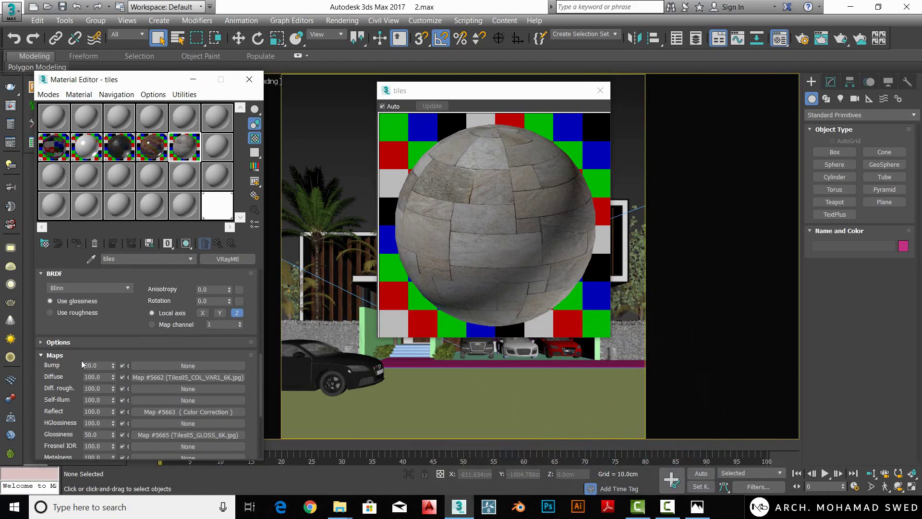
pyautogui.scroll(-2, 72, 351)
pyautogui.scroll(-2, 63, 342)
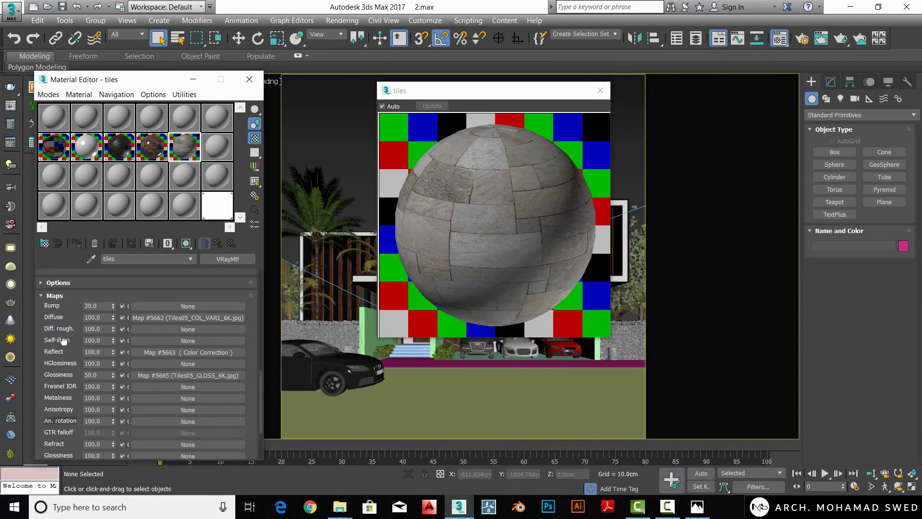
pyautogui.click(340, 507)
pyautogui.click(316, 463)
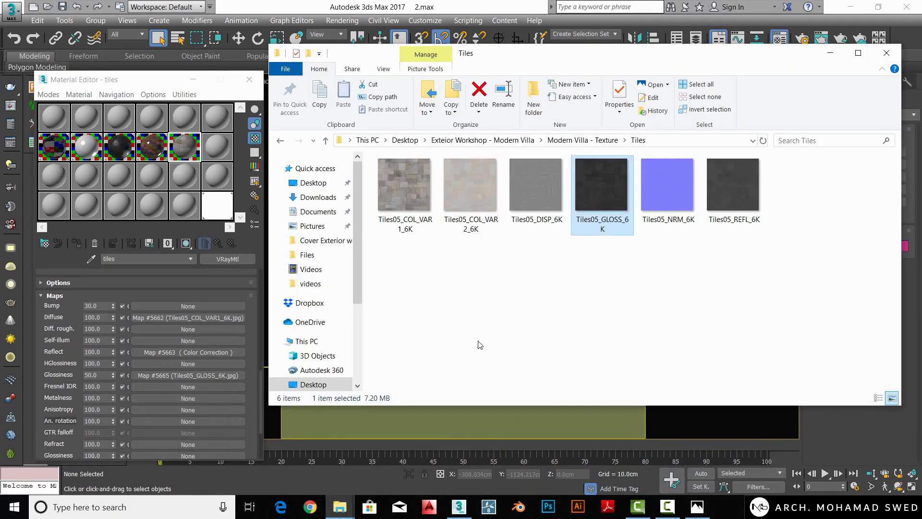
pyautogui.doubleClick(669, 197)
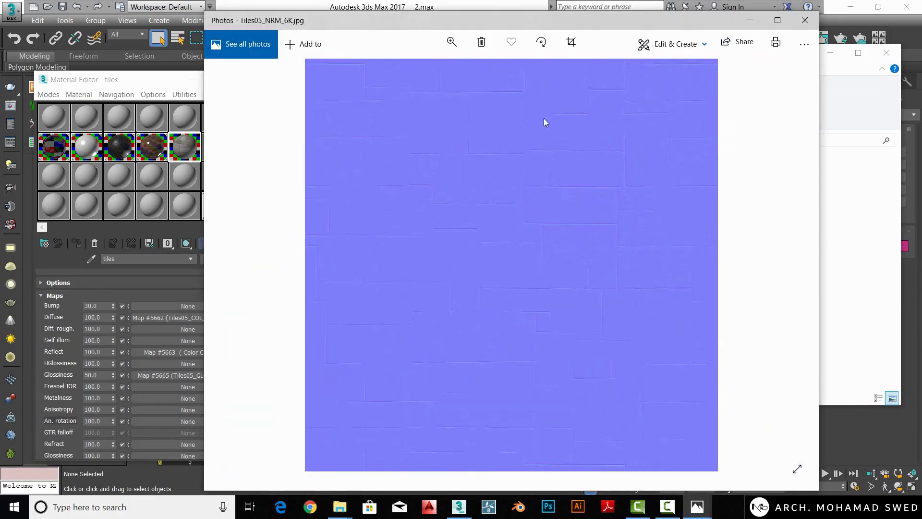
pyautogui.click(805, 20)
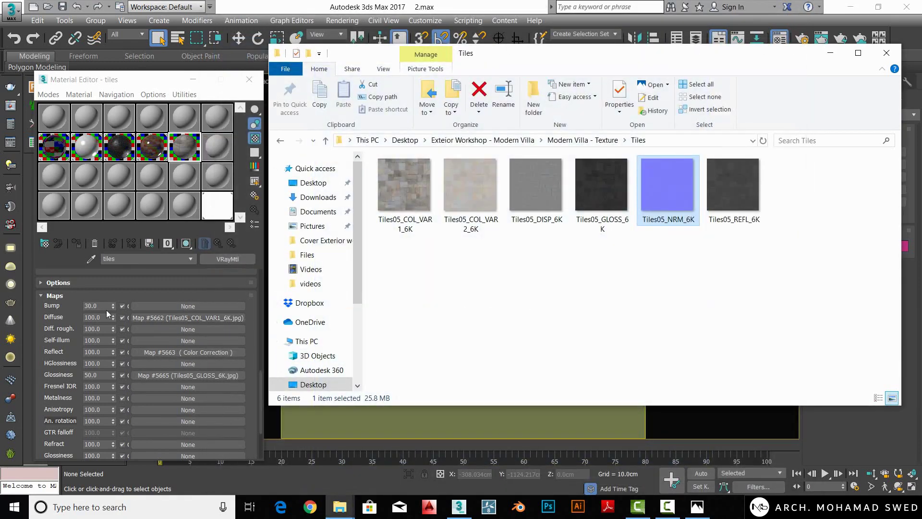
pyautogui.click(161, 306)
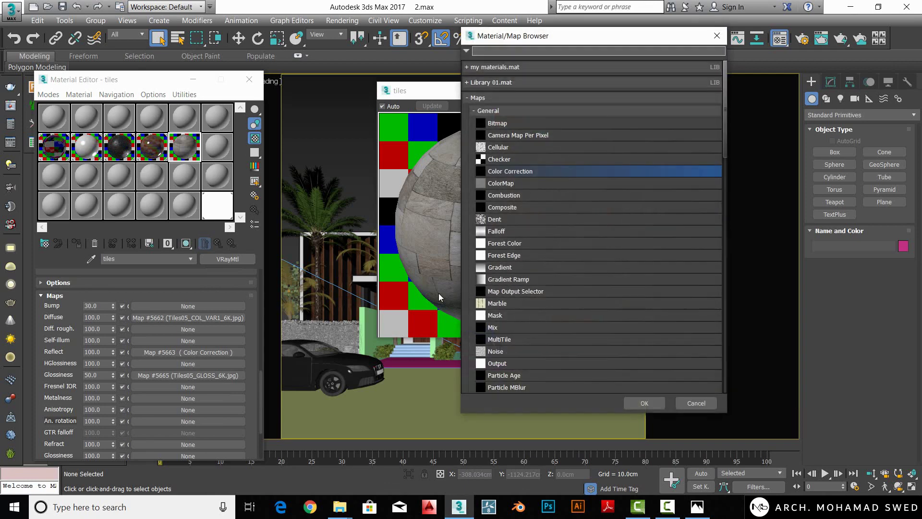
# - Choose VRayNormalMap as the tiles material's bump map
pyautogui.click(514, 114)
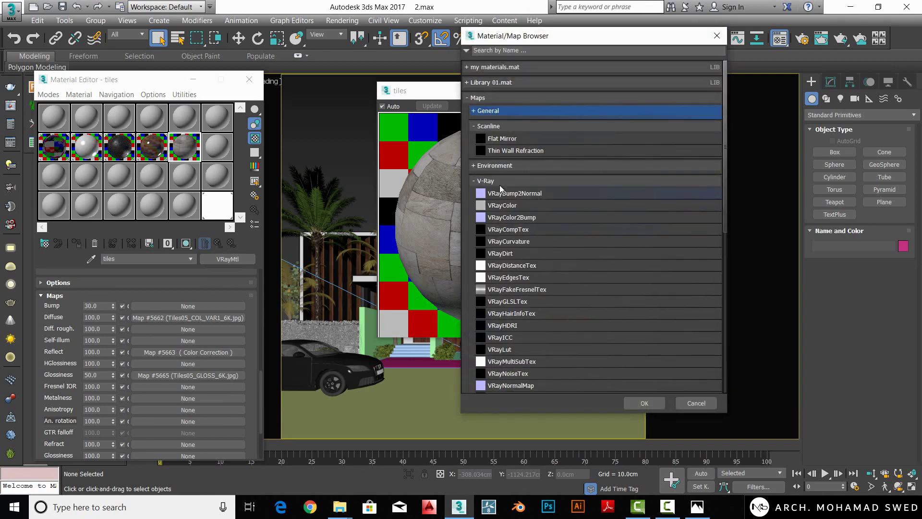
pyautogui.scroll(-1, 517, 291)
pyautogui.scroll(-2, 518, 291)
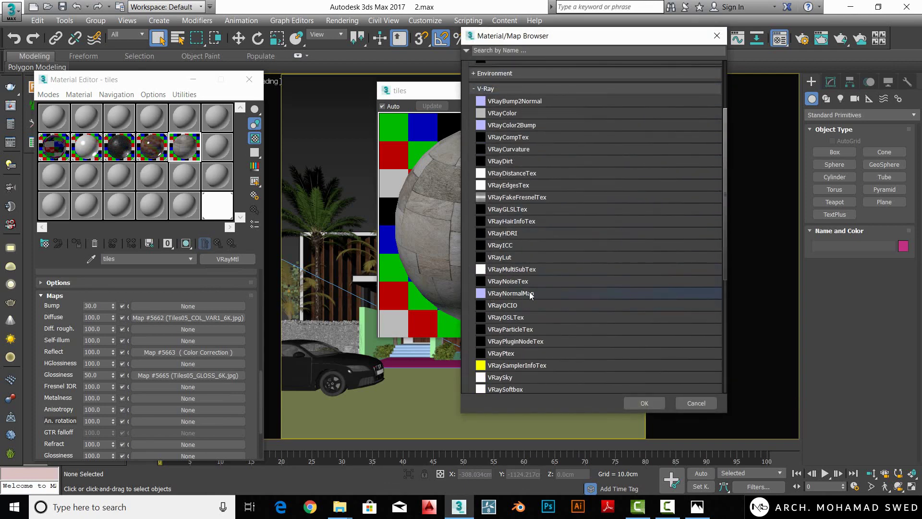
pyautogui.doubleClick(531, 294)
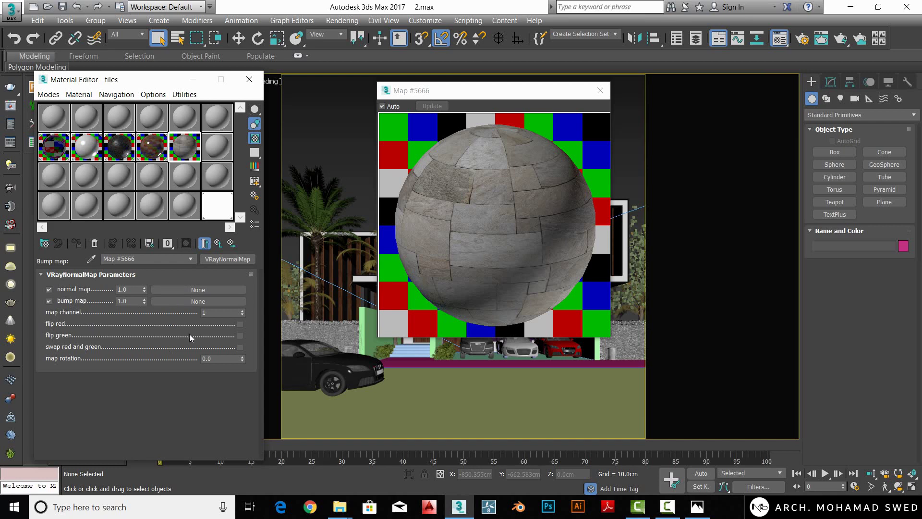
# - Load Tiles05_NRM_6K as the normal map and instance it into the bump map input
pyautogui.click(198, 289)
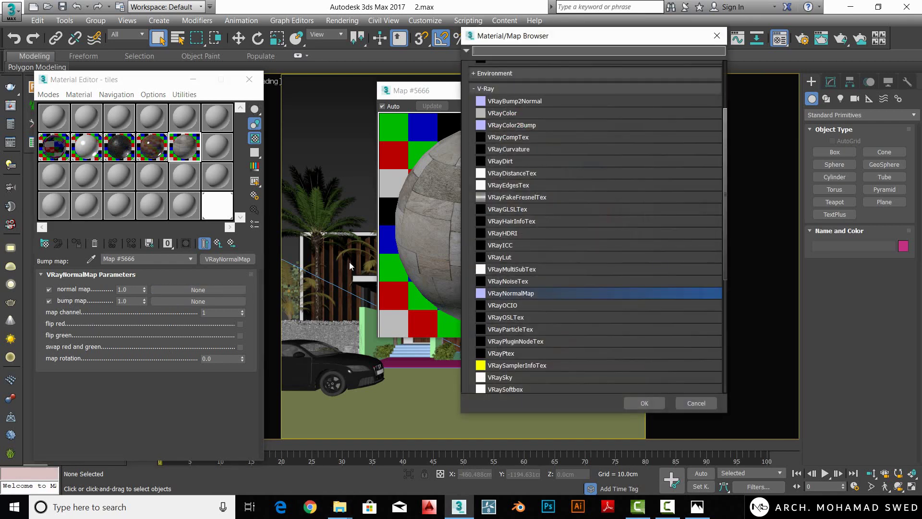
pyautogui.scroll(5, 511, 171)
pyautogui.click(500, 116)
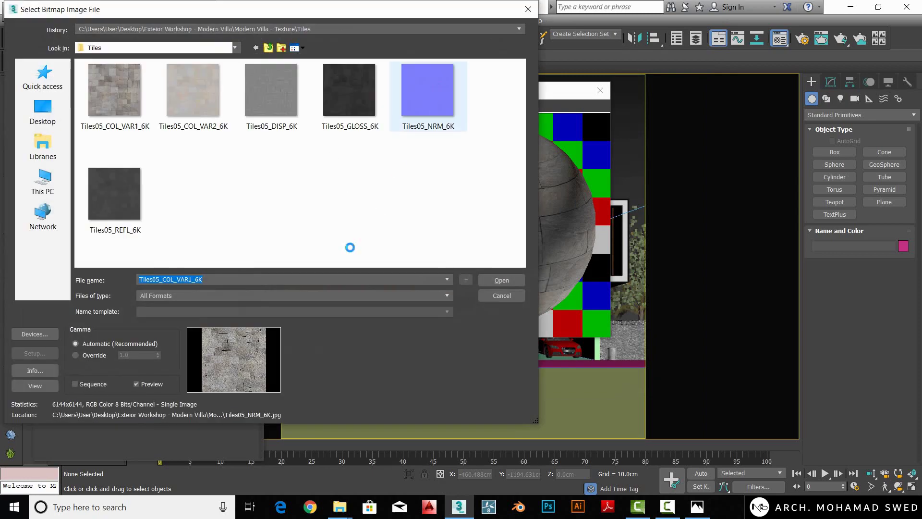
pyautogui.doubleClick(427, 92)
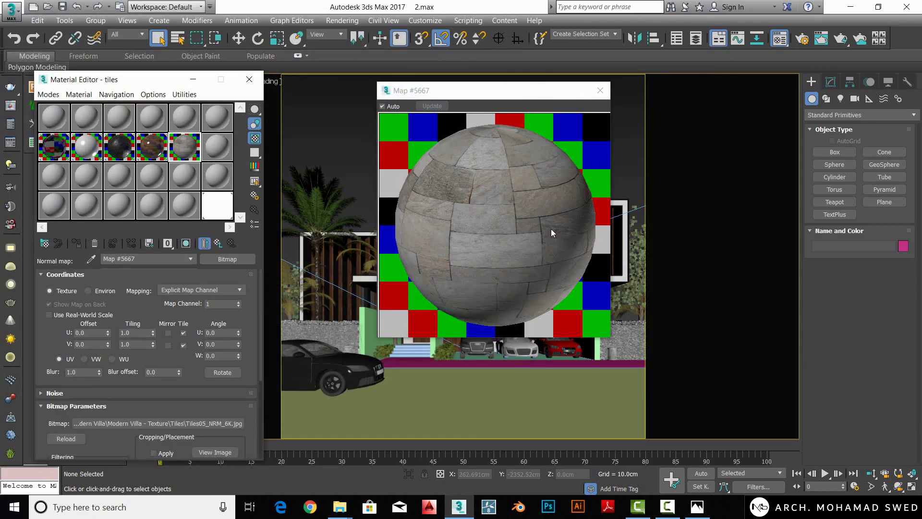
pyautogui.click(219, 245)
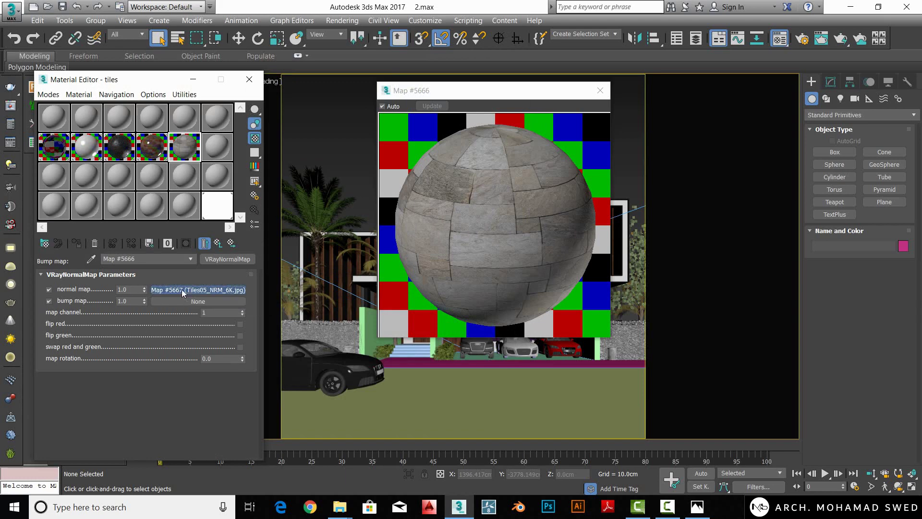
pyautogui.moveTo(198, 289); pyautogui.dragTo(185, 303)
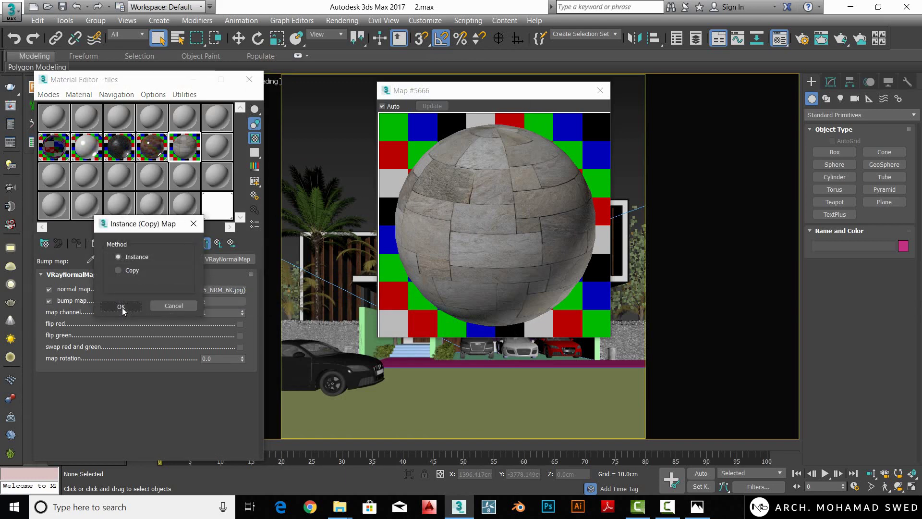
pyautogui.click(121, 307)
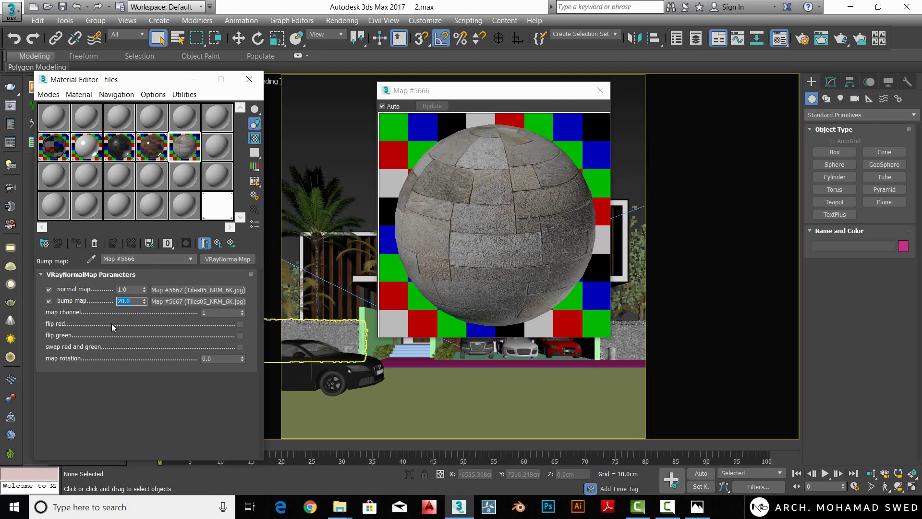
# - Set the VRayNormalMap bump amount to 8 and return to the tiles material
pyautogui.write('10')
pyautogui.press('Return')
pyautogui.write('8')
pyautogui.press('Return')
pyautogui.click(219, 243)
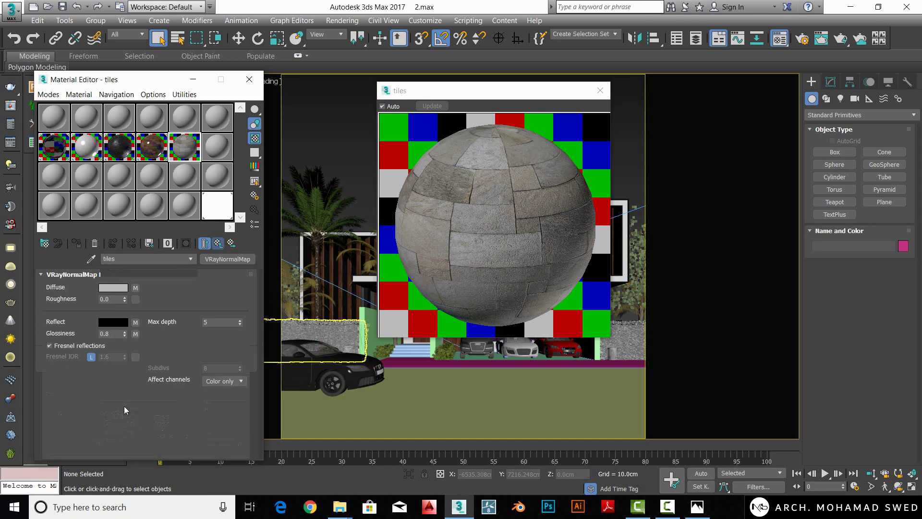
pyautogui.scroll(-3, 124, 406)
pyautogui.scroll(-5, 96, 384)
pyautogui.scroll(-5, 70, 364)
# - Load Tiles05_DISP_6K as a bitmap in the Displace map slot
pyautogui.moveTo(70, 364); pyautogui.dragTo(66, 238)
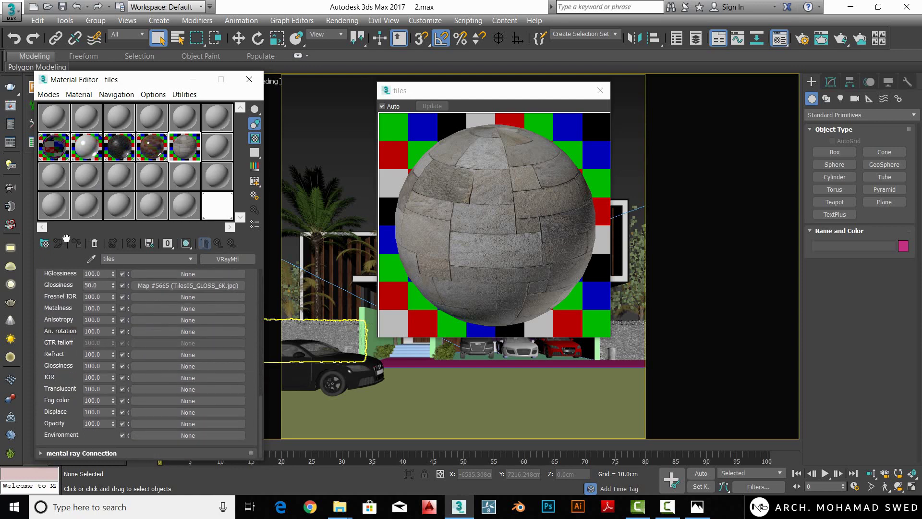
pyautogui.click(154, 412)
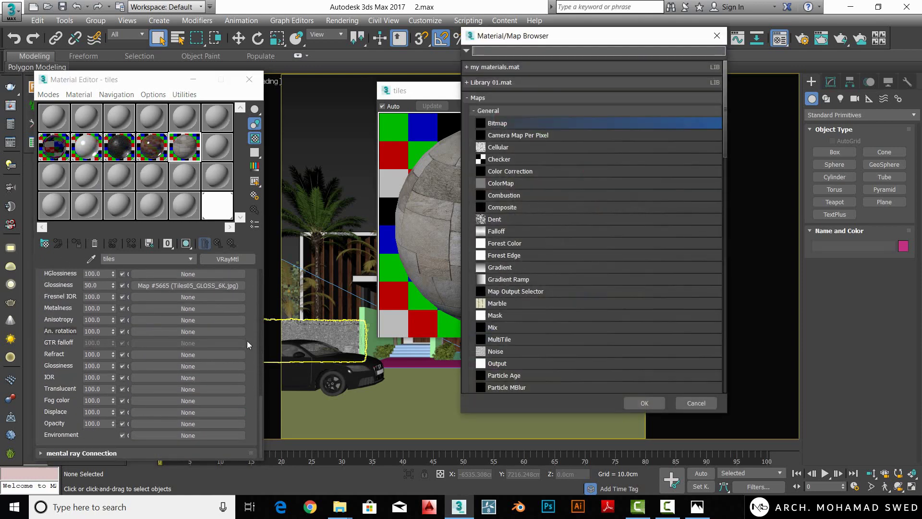
pyautogui.doubleClick(534, 126)
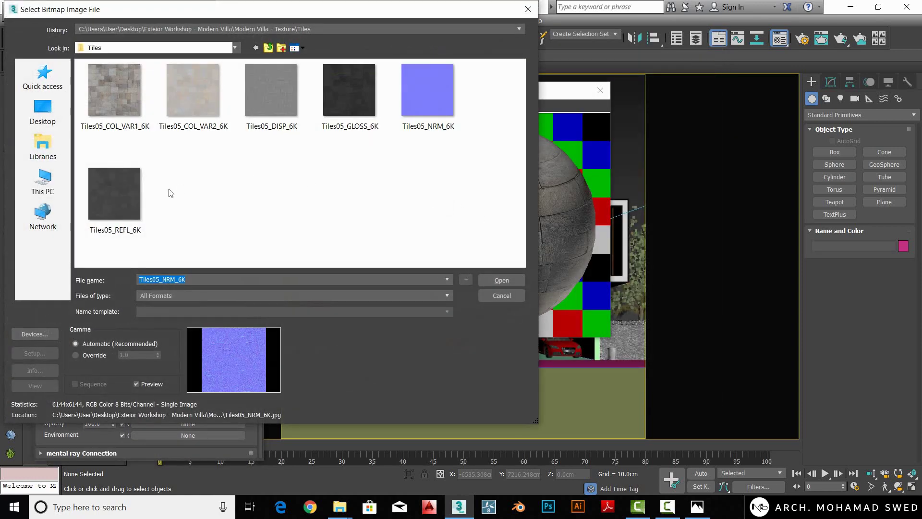
pyautogui.click(281, 102)
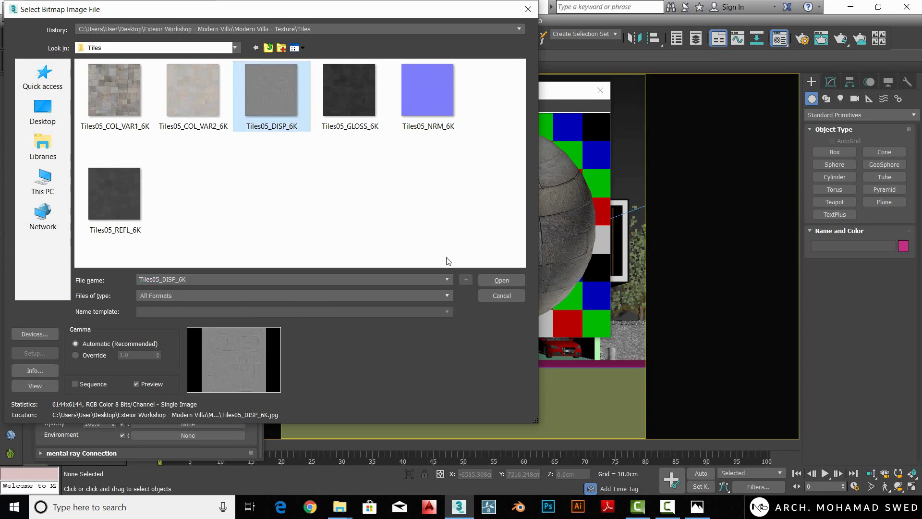
pyautogui.click(487, 278)
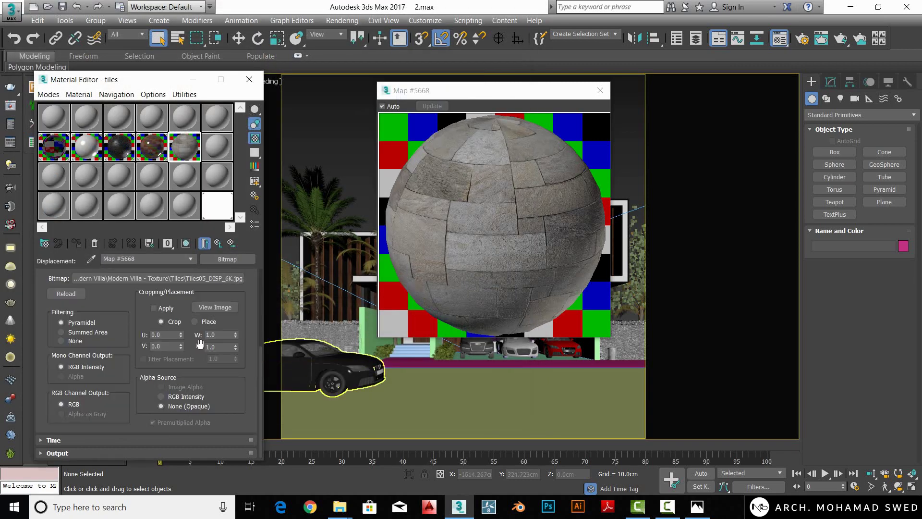
pyautogui.click(217, 244)
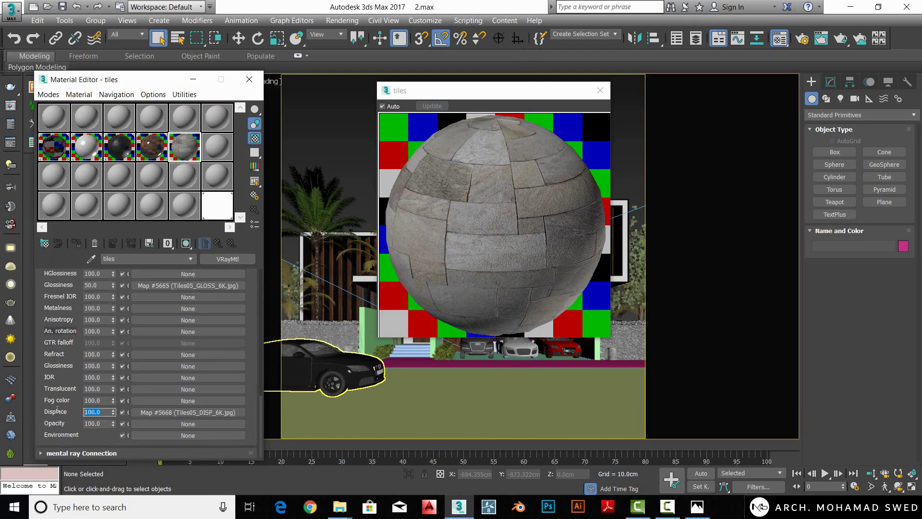
# - Set the Displace amount to 2 and open reference render 05.effectsResult.jpg
pyautogui.write('2')
pyautogui.press('Return')
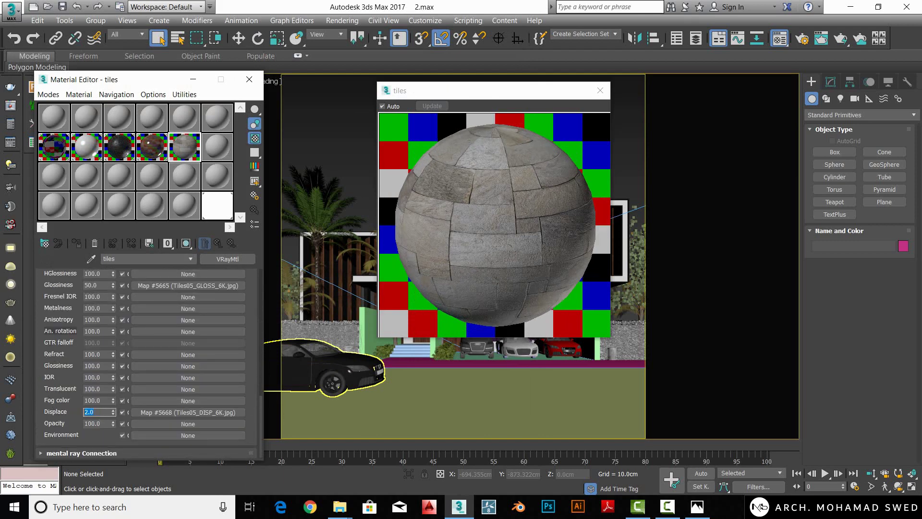
pyautogui.scroll(2, 65, 317)
pyautogui.scroll(2, 61, 336)
pyautogui.scroll(1, 61, 397)
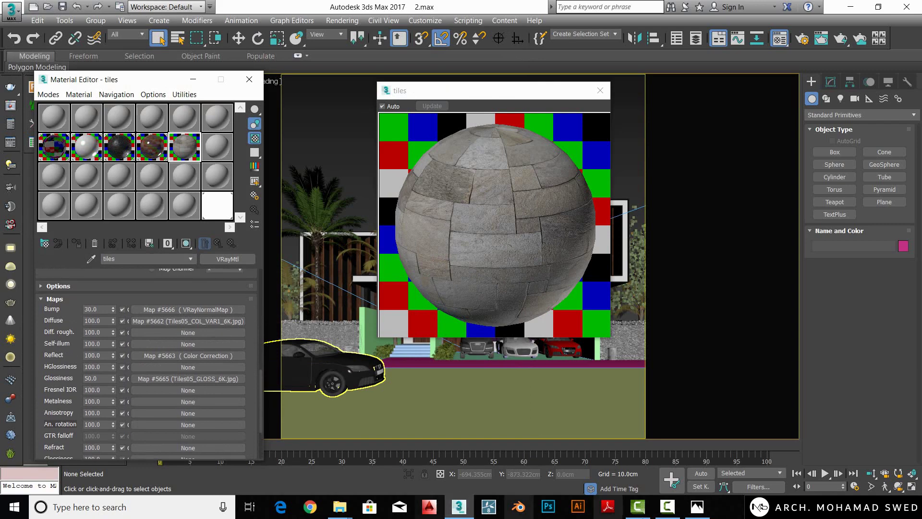
pyautogui.click(697, 508)
pyautogui.scroll(3, 469, 362)
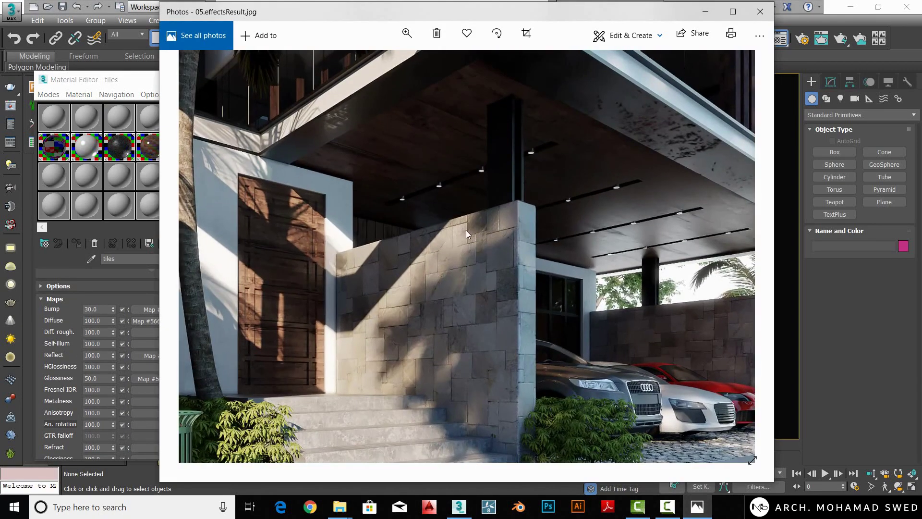
# - Close the reference render and material preview, then select the three entrance walls
pyautogui.scroll(-3, 464, 323)
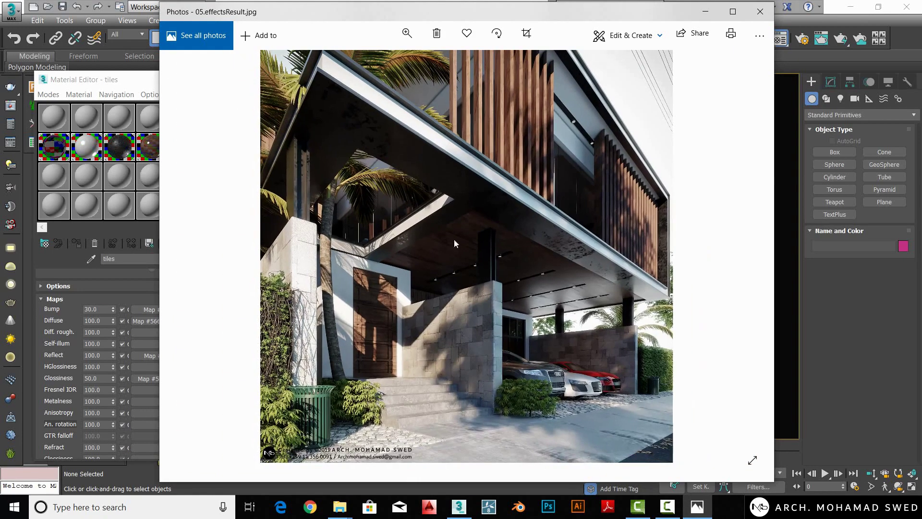
pyautogui.click(705, 11)
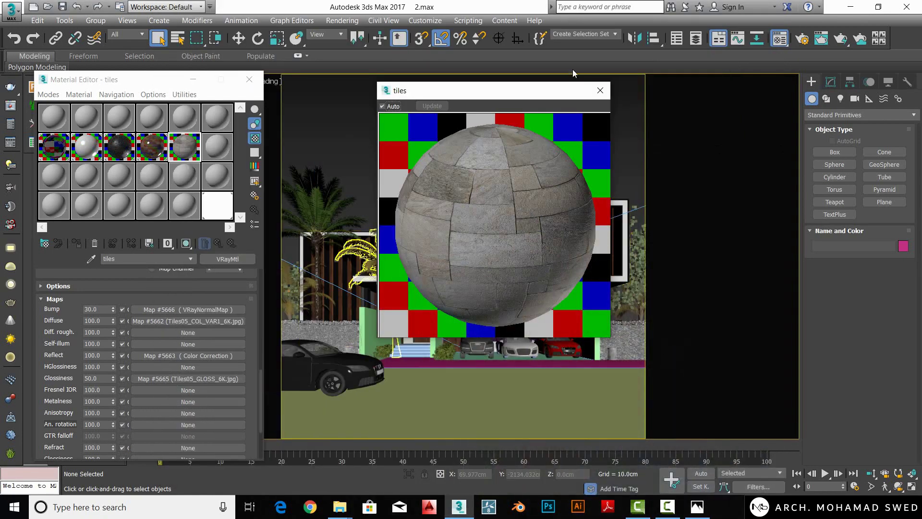
pyautogui.click(606, 93)
pyautogui.click(446, 319)
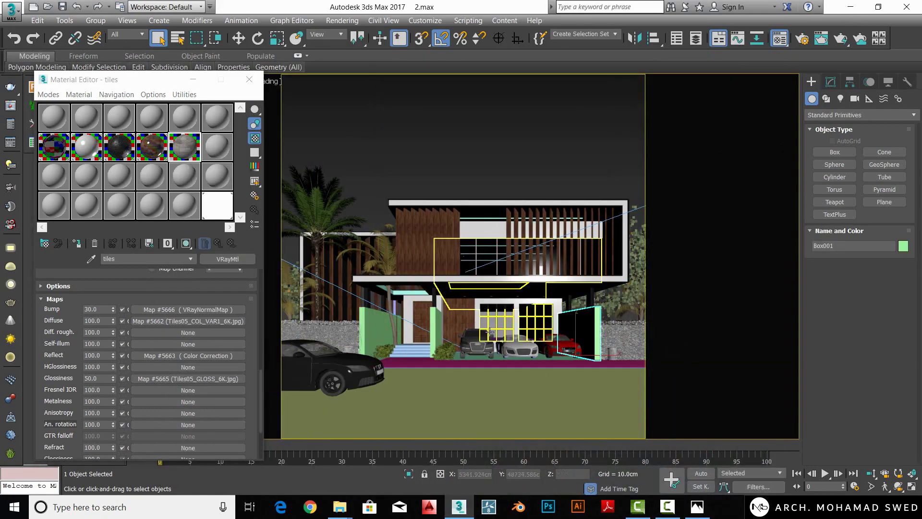
pyautogui.click(327, 337)
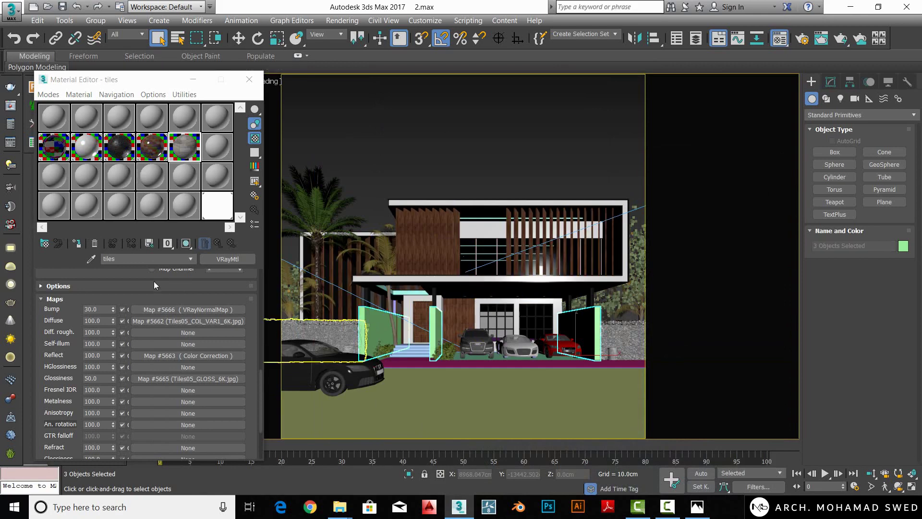
# - Assign tiles to the walls, show its texture in the viewport, and isolate them
pyautogui.click(81, 244)
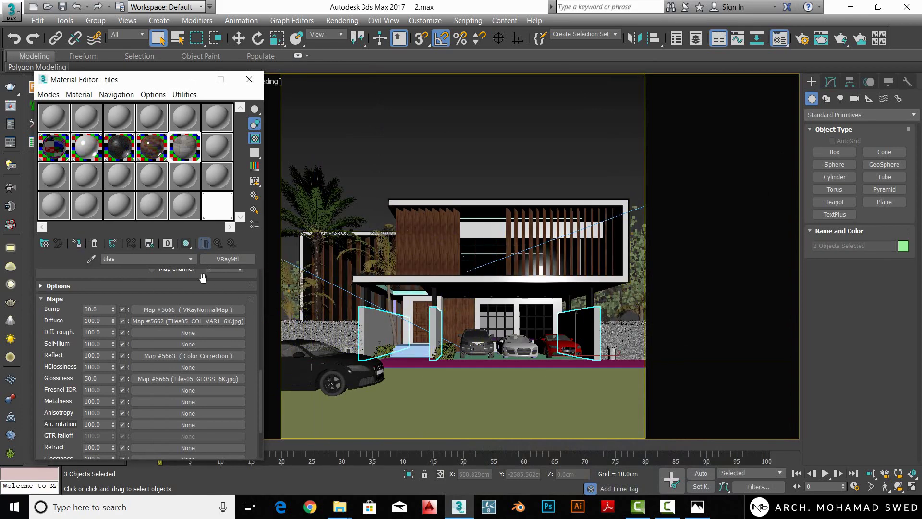
pyautogui.click(186, 243)
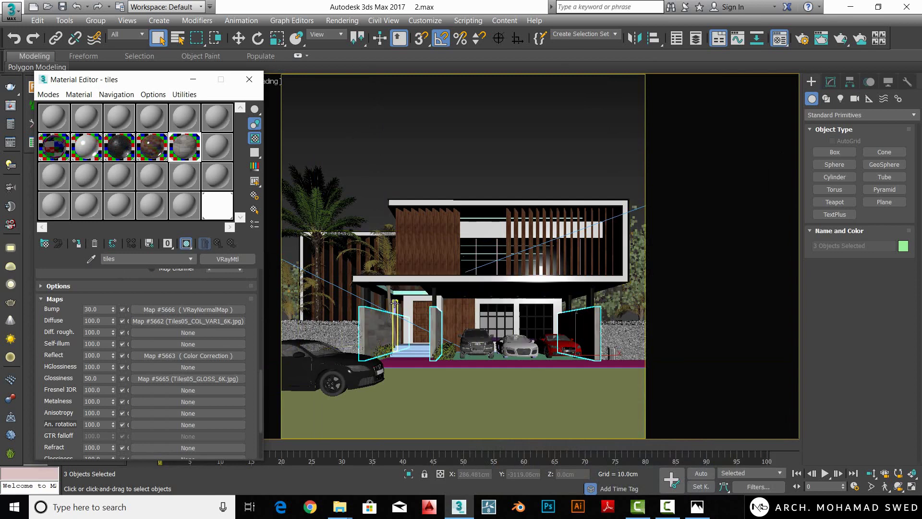
pyautogui.hotkey('alt', 'q')
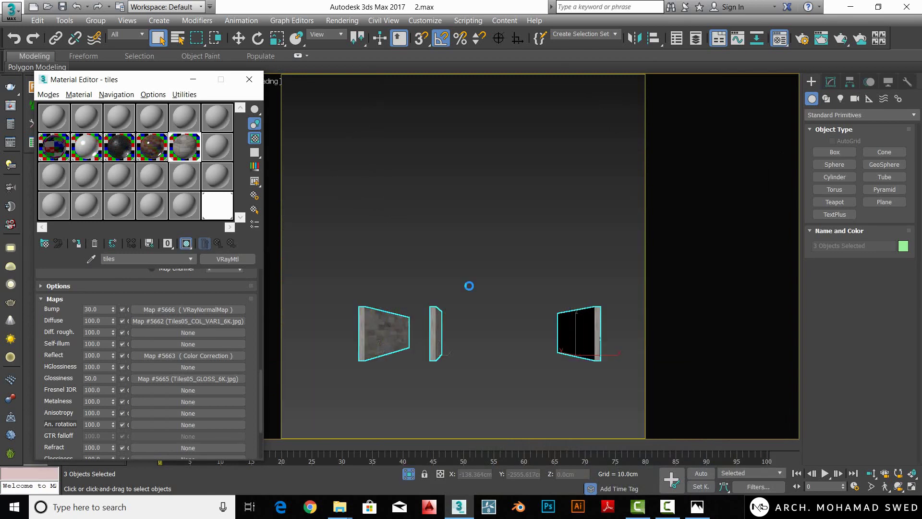
# - Clear partial selections, then window-select all three isolated stone-tiled walls together
pyautogui.click(456, 204)
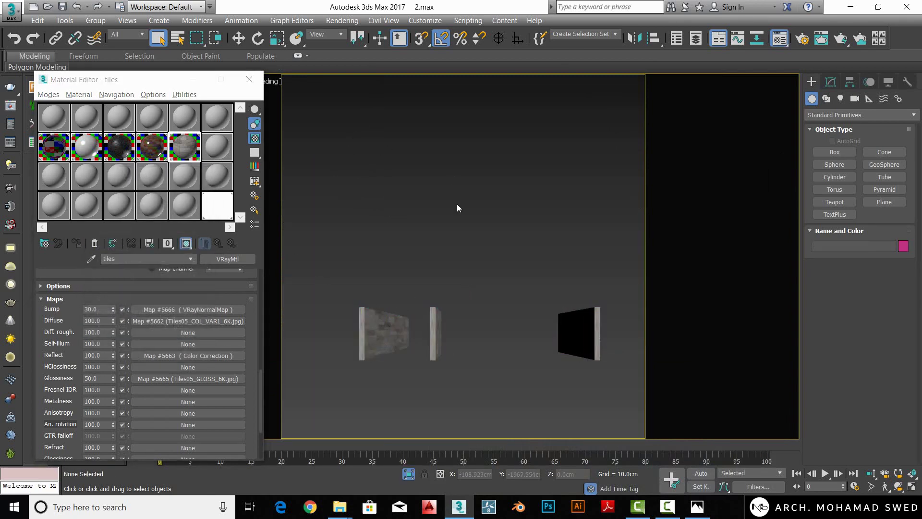
pyautogui.moveTo(457, 204)
pyautogui.keyDown('alt'); pyautogui.mouseDown(button='middle')
pyautogui.moveTo(428, 296)
pyautogui.moveTo(441, 303)
pyautogui.mouseUp(button='middle'); pyautogui.keyUp('alt')
pyautogui.moveTo(390, 369); pyautogui.dragTo(329, 384)
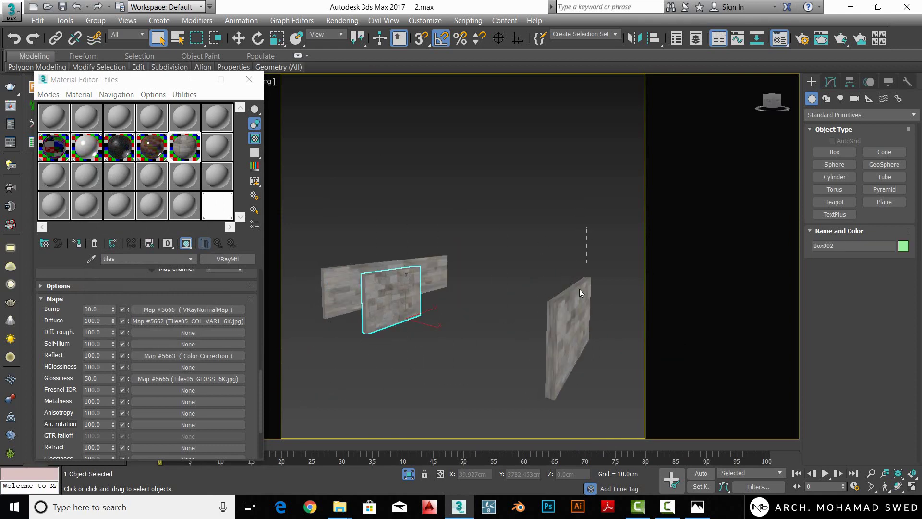
pyautogui.moveTo(287, 403); pyautogui.dragTo(288, 402)
pyautogui.click(509, 261)
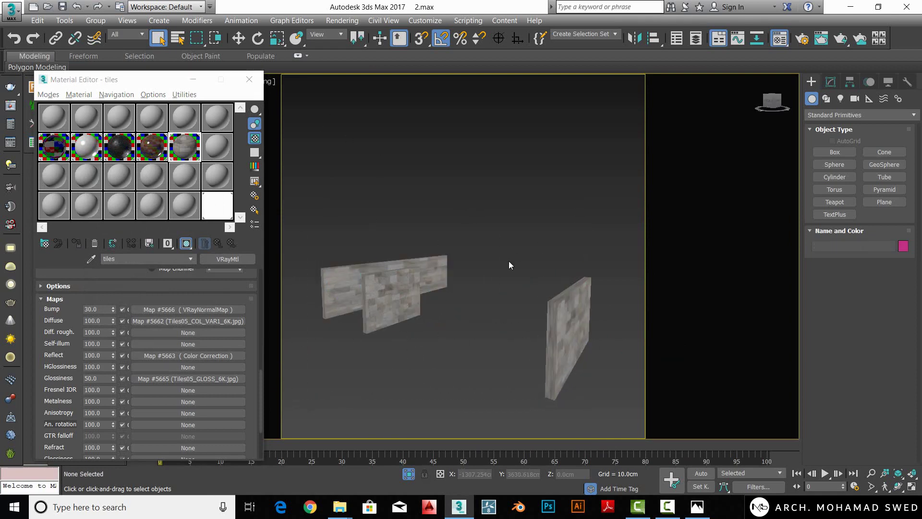
pyautogui.scroll(-3, 559, 350)
pyautogui.moveTo(560, 350); pyautogui.dragTo(382, 230)
pyautogui.scroll(2, 464, 281)
pyautogui.scroll(4, 494, 320)
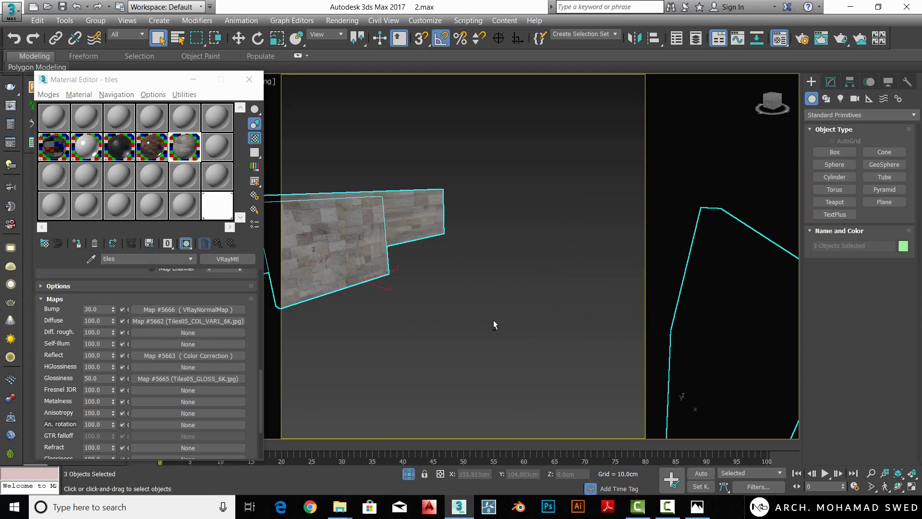
pyautogui.scroll(3, 493, 320)
pyautogui.scroll(-3, 493, 320)
# - Add a UVW Map modifier to the three walls with Box mapping
pyautogui.click(831, 81)
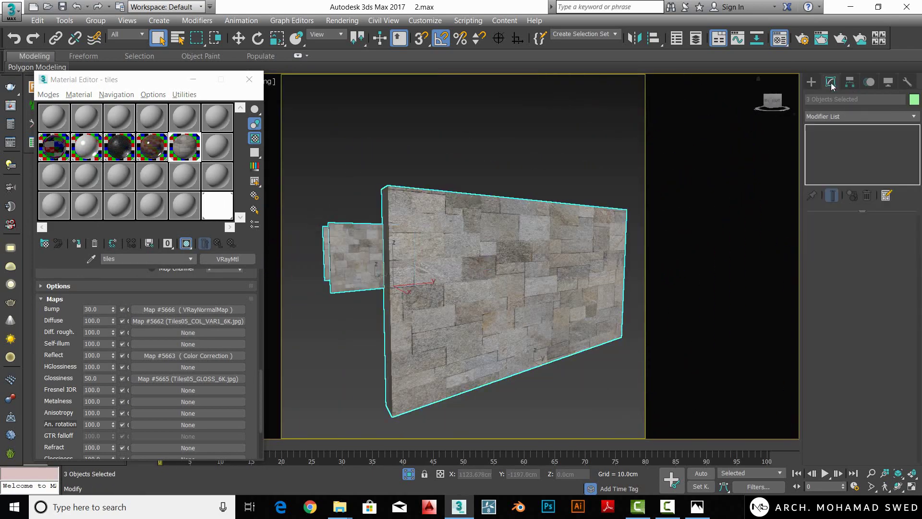
pyautogui.click(846, 116)
pyautogui.write('uvw')
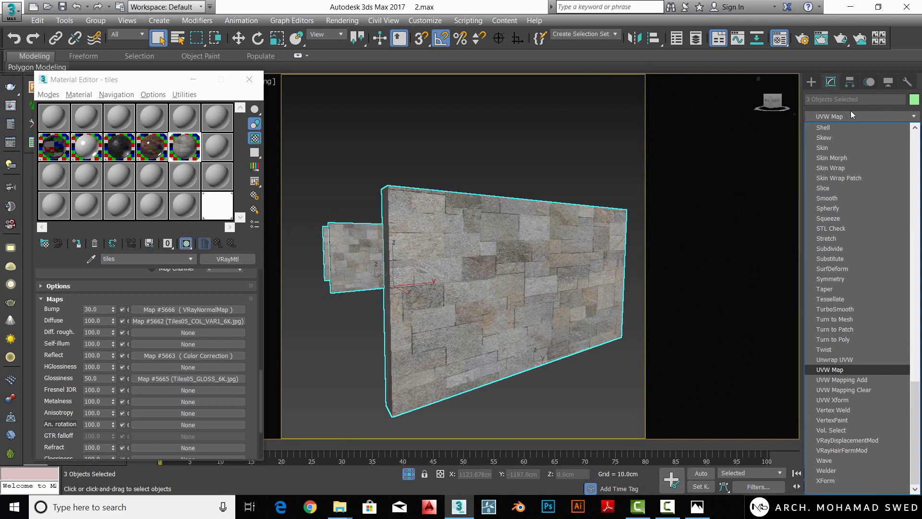
pyautogui.press('Return')
pyautogui.click(845, 291)
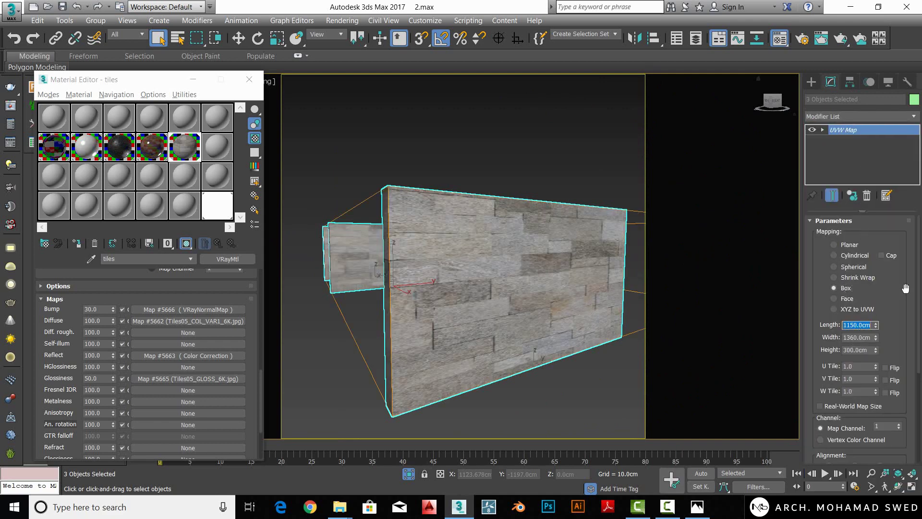
# - Set the box mapping length, width and height to 250 cm, then exit isolation
pyautogui.write('200')
pyautogui.press('Tab')
pyautogui.write('200')
pyautogui.press('Tab')
pyautogui.write('200')
pyautogui.press('Return')
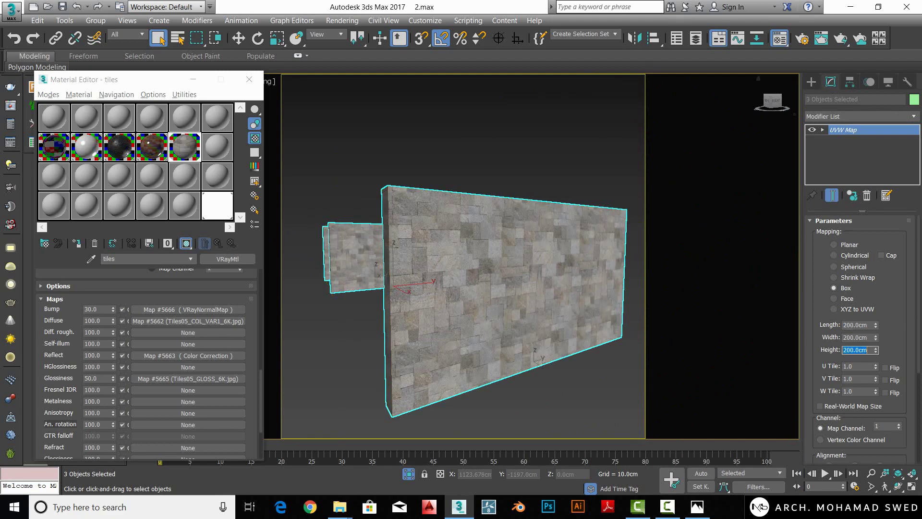
pyautogui.moveTo(796, 287)
pyautogui.keyDown('alt'); pyautogui.mouseDown(button='middle')
pyautogui.moveTo(455, 261)
pyautogui.moveTo(464, 262)
pyautogui.mouseUp(button='middle'); pyautogui.keyUp('alt')
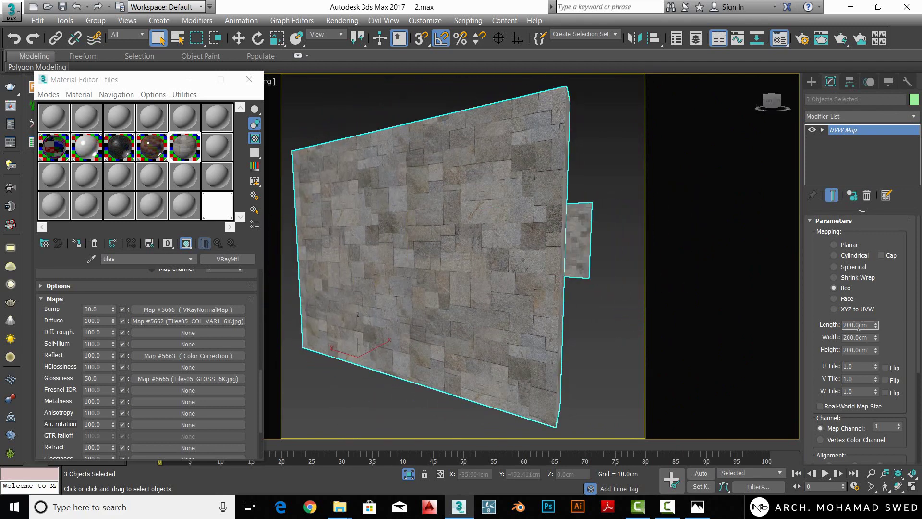
pyautogui.click(852, 322)
pyautogui.write('250')
pyautogui.press('Tab')
pyautogui.write('250')
pyautogui.press('Tab')
pyautogui.write('250')
pyautogui.press('Return')
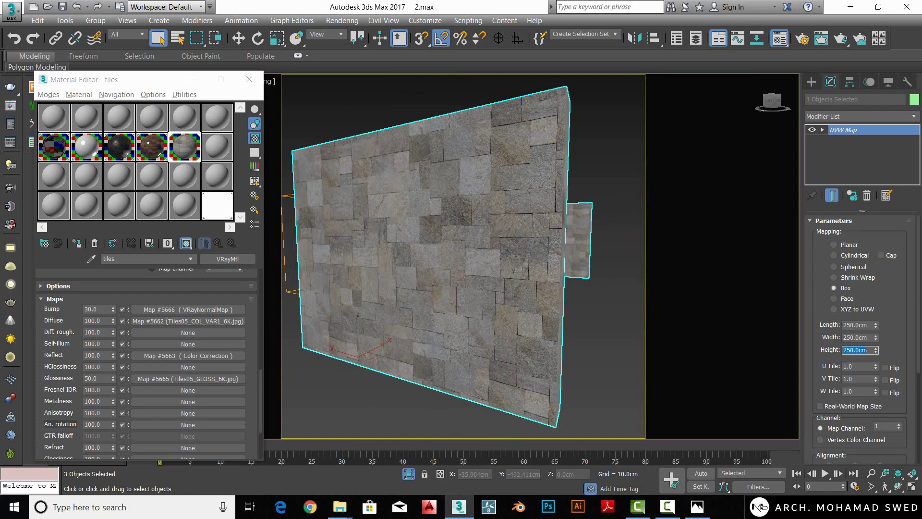
pyautogui.moveTo(553, 269)
pyautogui.keyDown('alt'); pyautogui.mouseDown(button='middle')
pyautogui.moveTo(445, 289)
pyautogui.moveTo(466, 373)
pyautogui.mouseUp(button='middle'); pyautogui.keyUp('alt')
pyautogui.scroll(-3, 517, 272)
pyautogui.scroll(5, 451, 308)
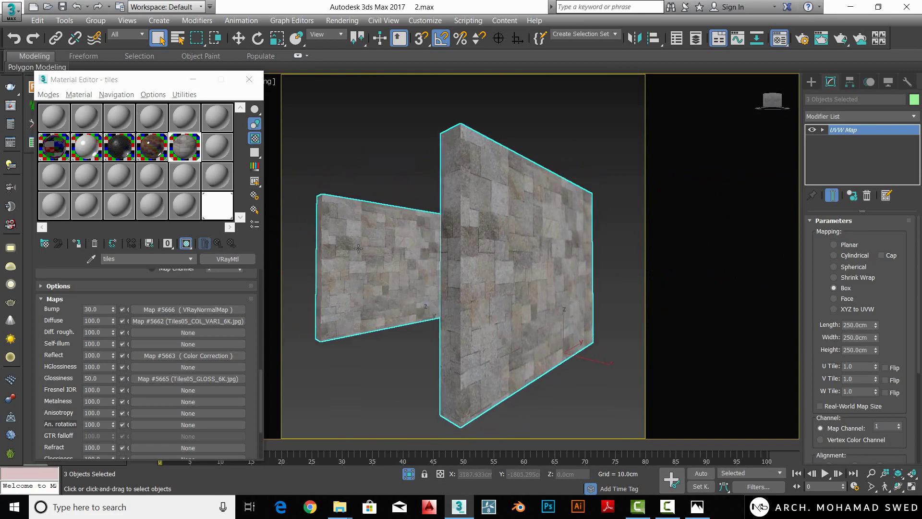
pyautogui.click(409, 474)
# - Switch the viewport to the VRayCam001 camera view
pyautogui.scroll(5, 461, 288)
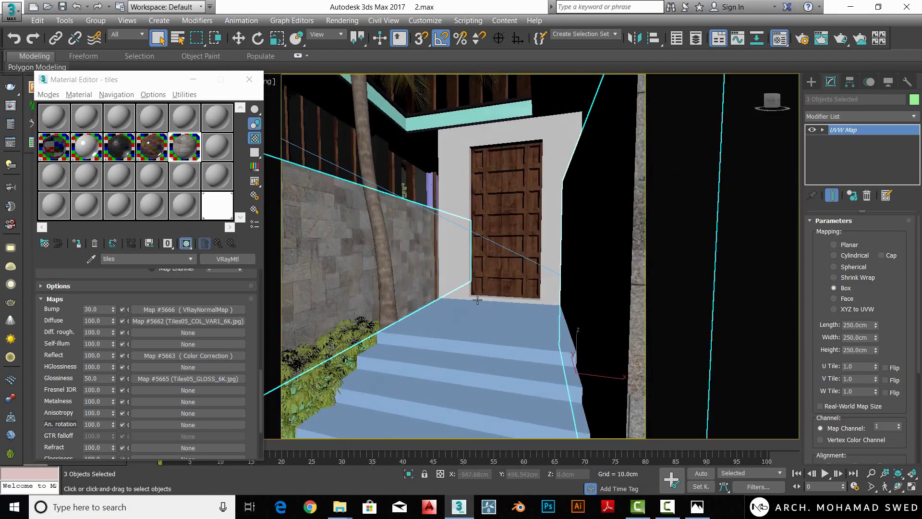
pyautogui.scroll(-8, 461, 288)
pyautogui.moveTo(461, 288); pyautogui.dragTo(469, 315, button='middle')
pyautogui.press('c')
pyautogui.click(412, 174)
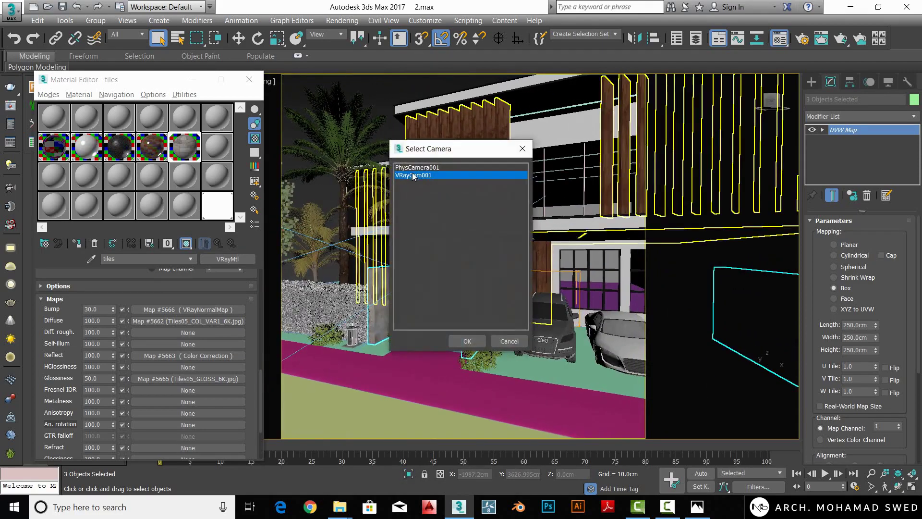
pyautogui.click(465, 340)
# - Group the three tiled walls under the name '01 tiles'
pyautogui.click(96, 20)
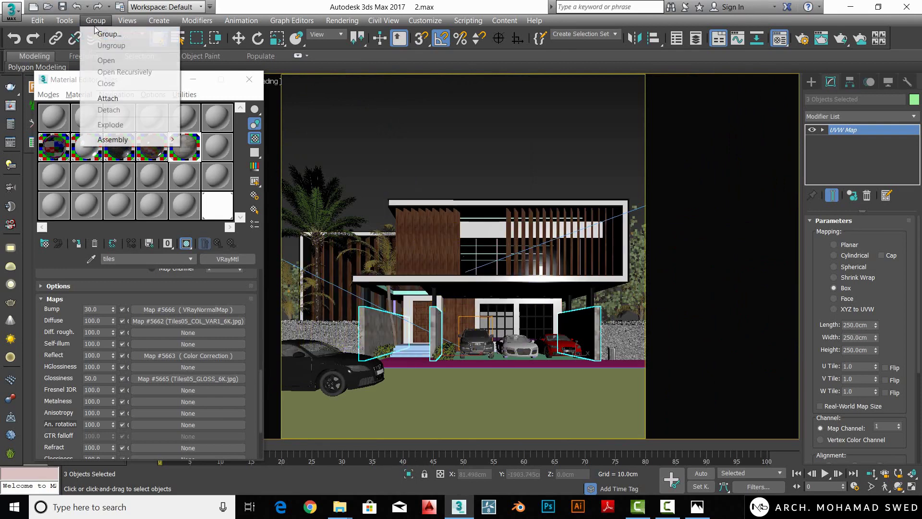
pyautogui.write('01 tiles')
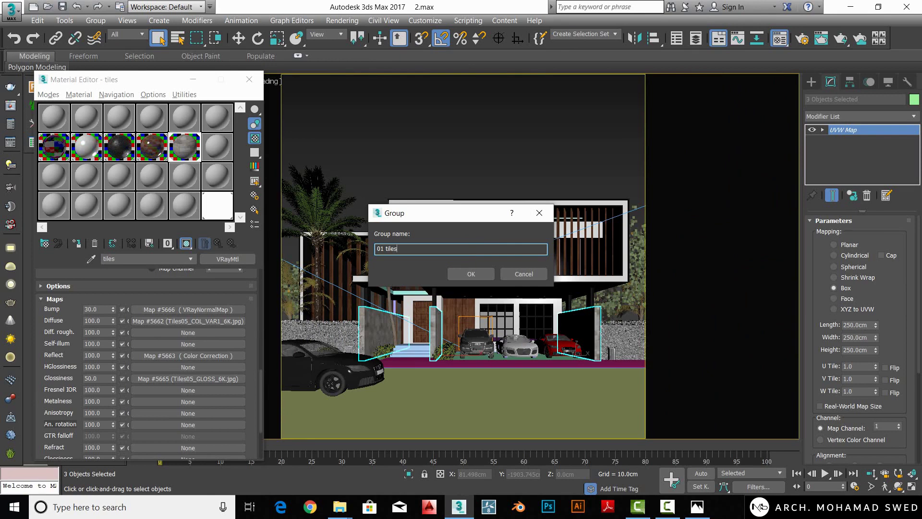
pyautogui.press('Return')
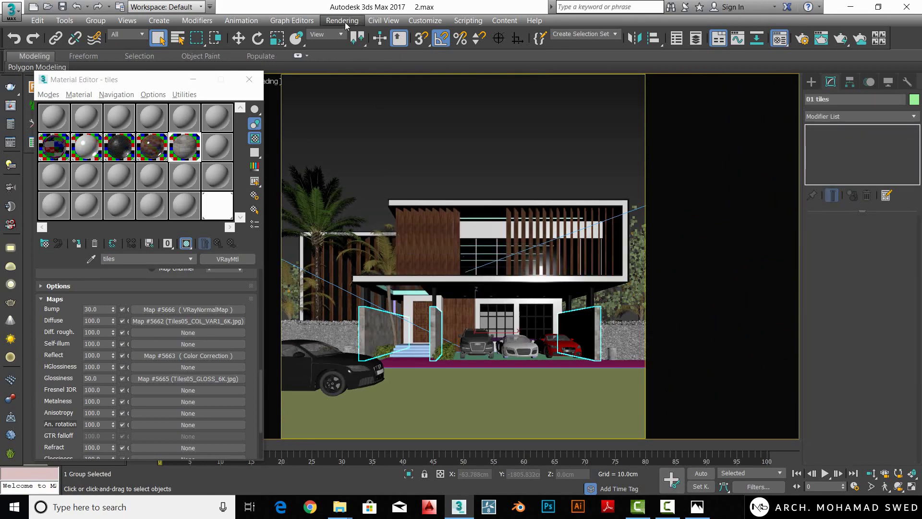
# - Add the 01 tiles group to the V-Ray Global switches Override mtl exclude list
pyautogui.click(342, 20)
pyautogui.click(364, 69)
pyautogui.click(523, 118)
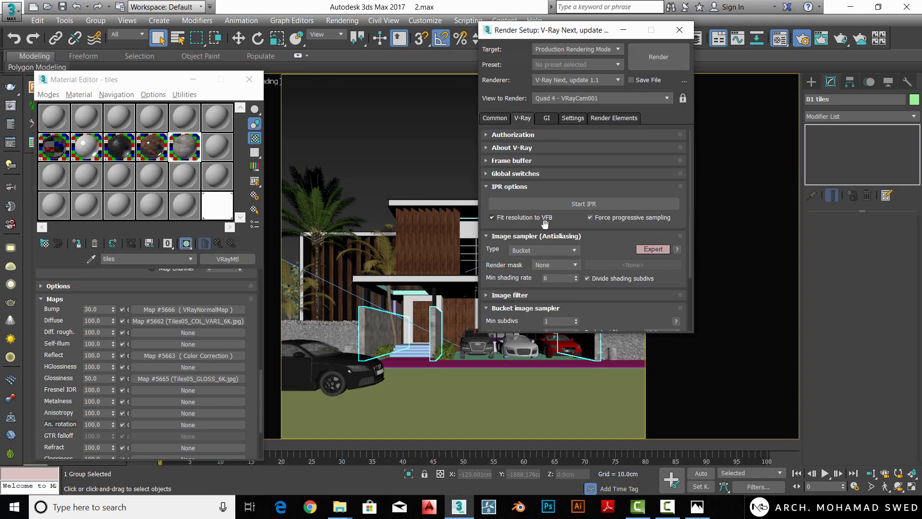
pyautogui.click(503, 178)
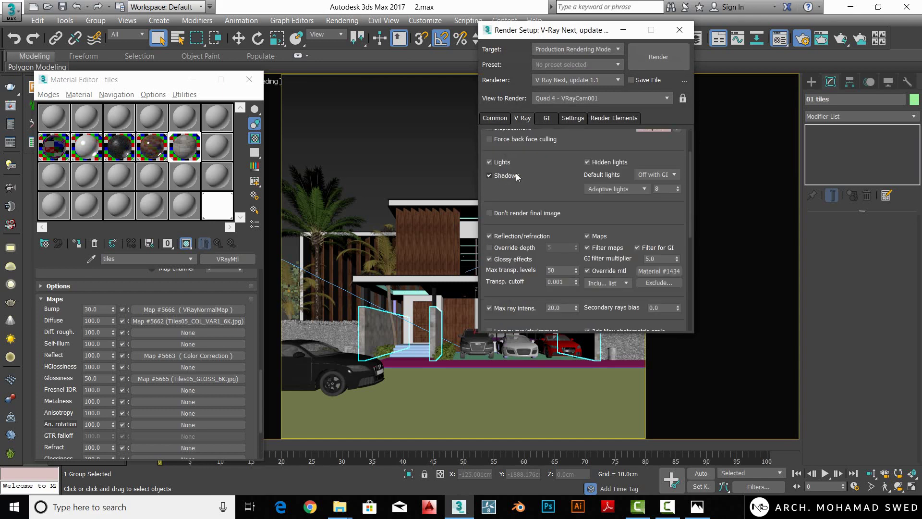
pyautogui.click(658, 283)
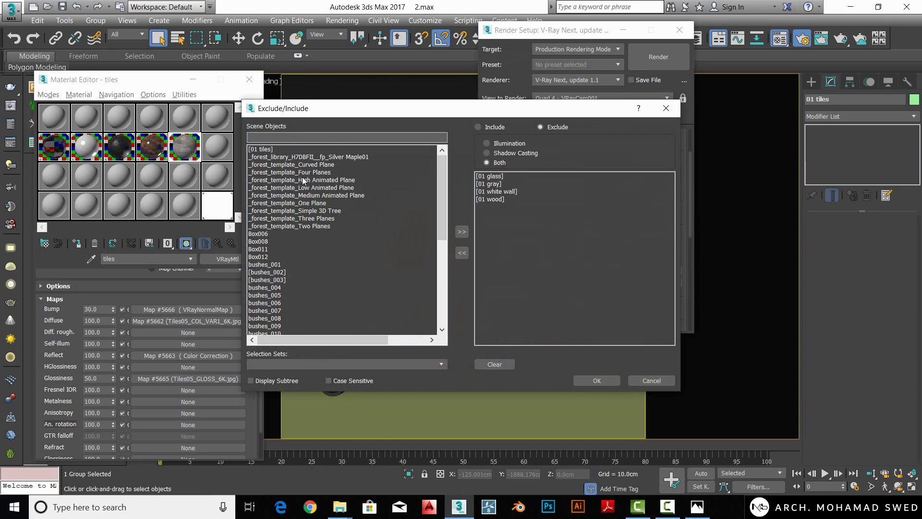
pyautogui.click(273, 150)
pyautogui.click(462, 231)
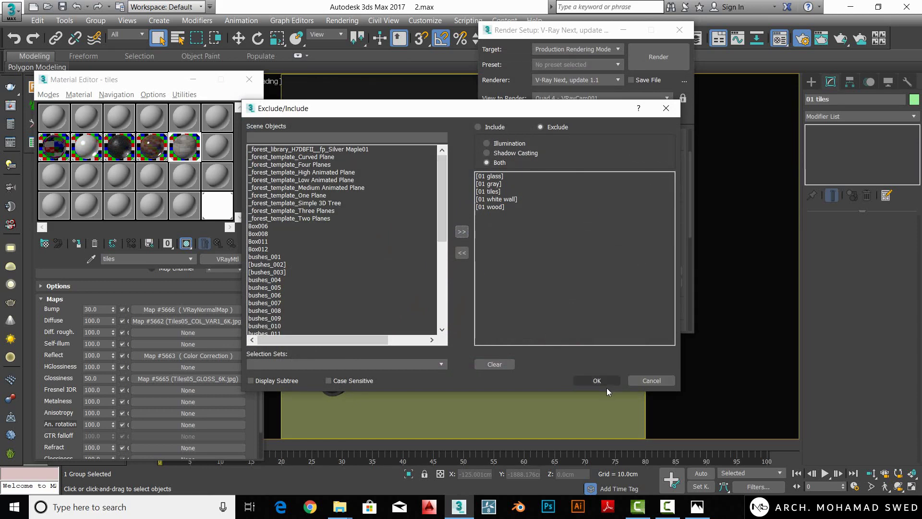
pyautogui.click(607, 384)
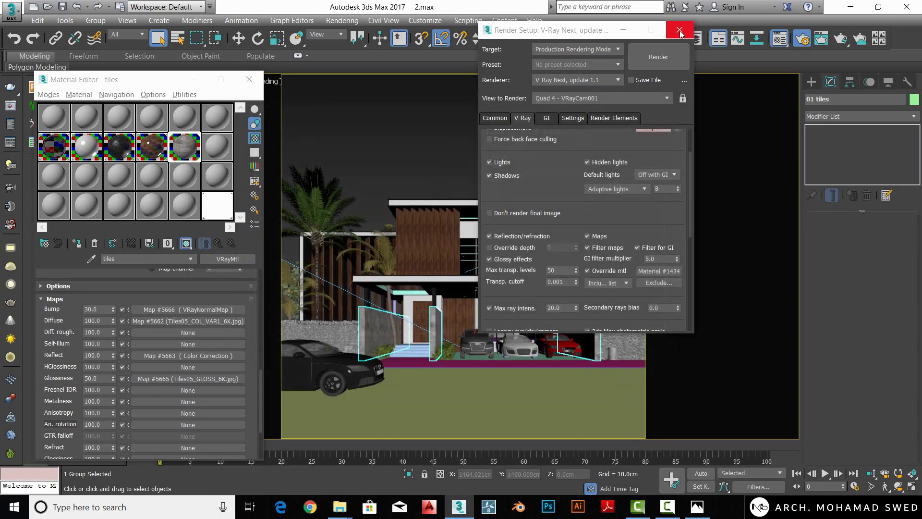
pyautogui.press('F10')
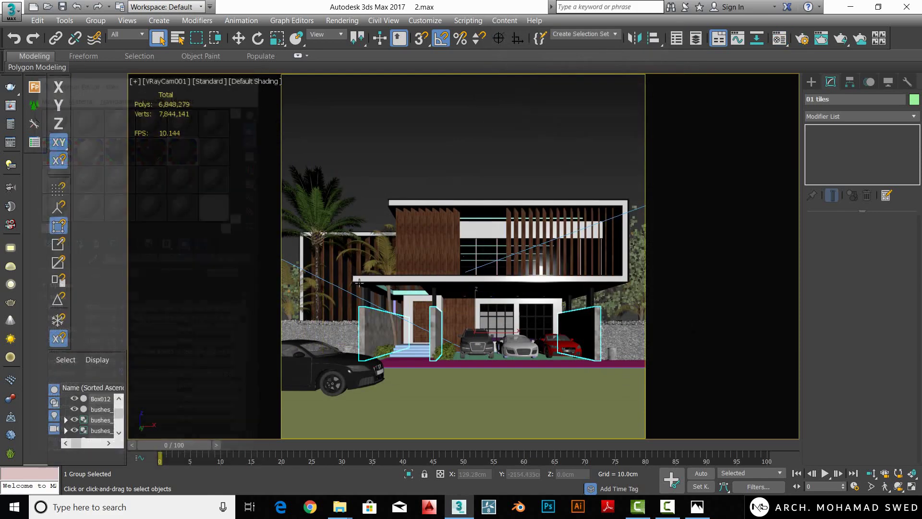
# - Close the material editor and select the street camera in Top view with Move active
pyautogui.click(249, 79)
pyautogui.press('t')
pyautogui.scroll(-3, 459, 391)
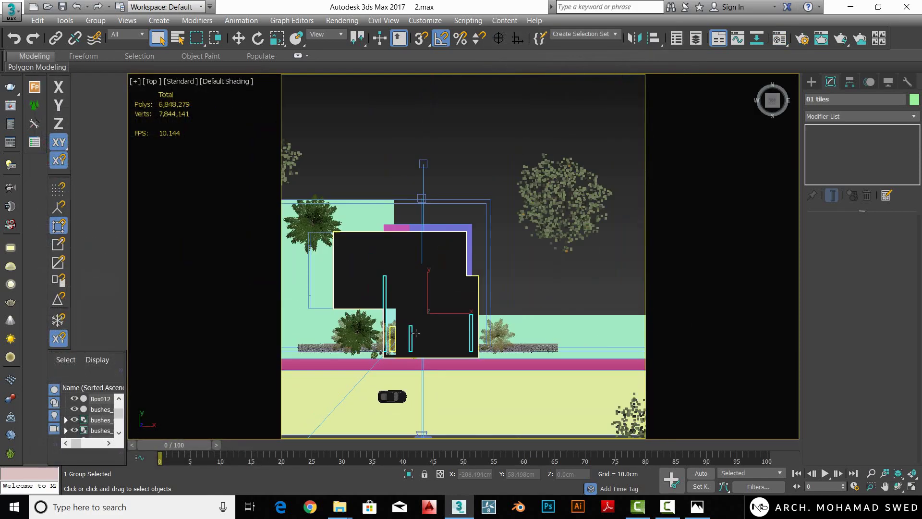
pyautogui.scroll(-2, 459, 392)
pyautogui.scroll(5, 459, 391)
pyautogui.scroll(3, 459, 392)
pyautogui.press('w')
pyautogui.click(454, 290)
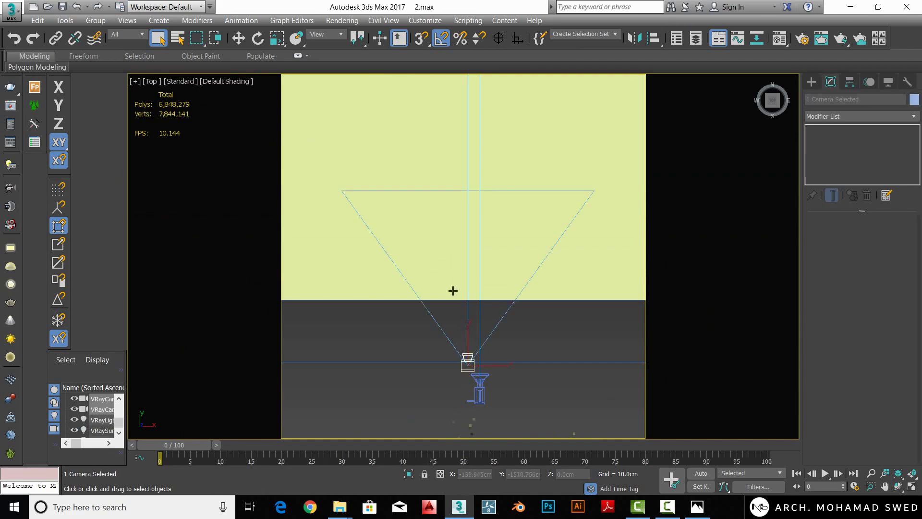
# - Shift-drag a copy of the camera toward the house, creating clone VRayCam002
pyautogui.scroll(-3, 453, 291)
pyautogui.scroll(2, 458, 332)
pyautogui.scroll(-5, 459, 331)
pyautogui.moveTo(456, 288); pyautogui.dragTo(457, 311, button='middle')
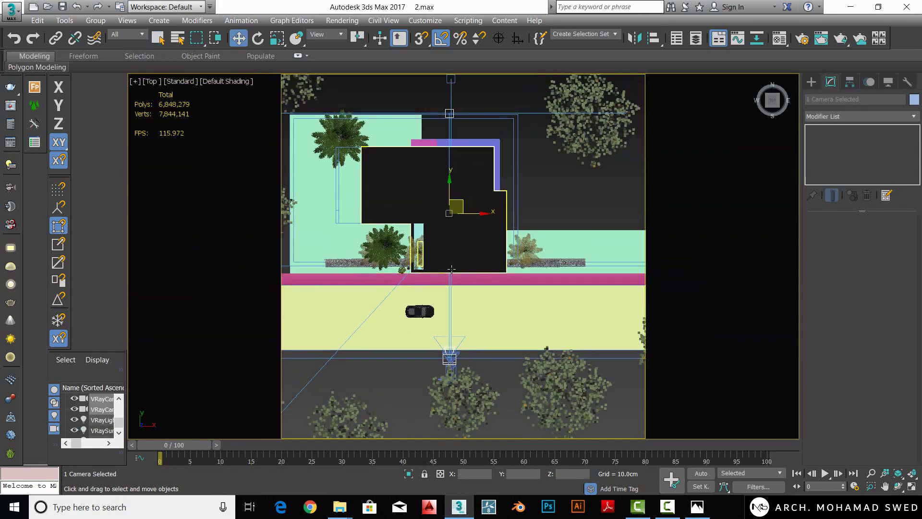
pyautogui.scroll(2, 455, 280)
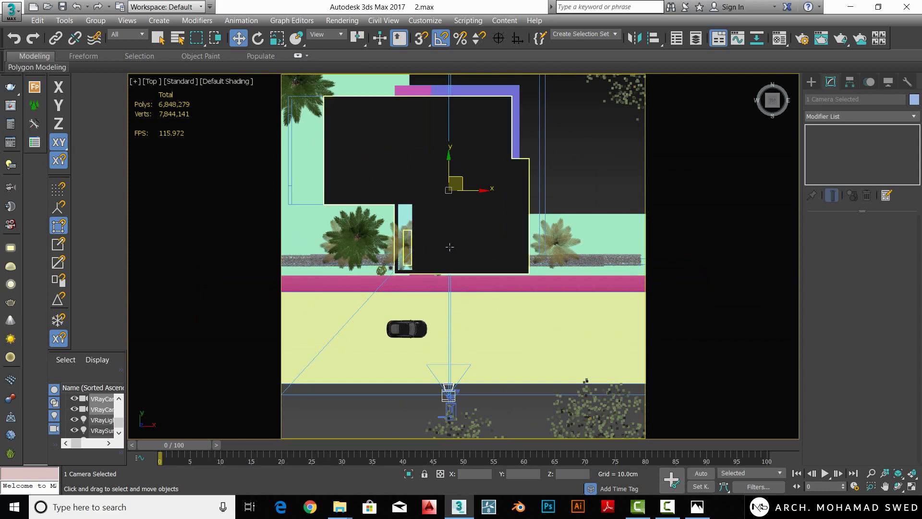
pyautogui.moveTo(471, 227); pyautogui.dragTo(506, 255, button='middle')
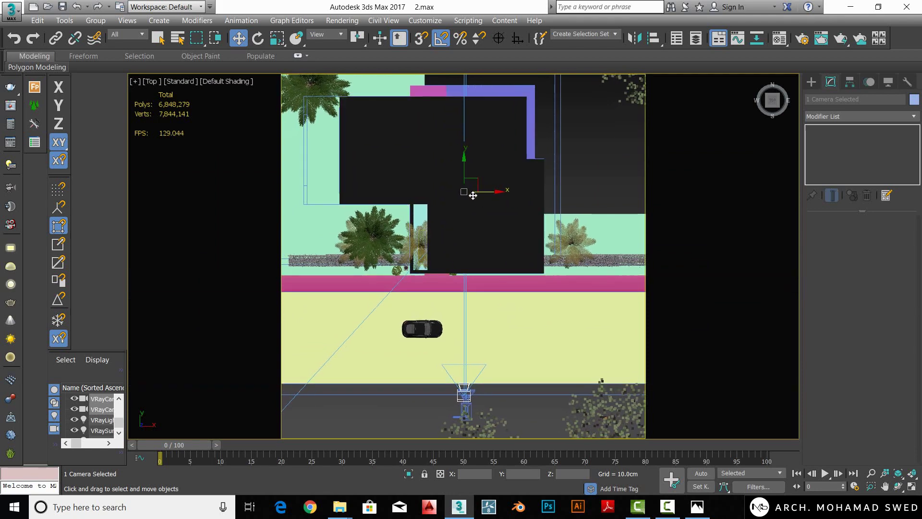
pyautogui.moveTo(477, 180); pyautogui.dragTo(496, 117)
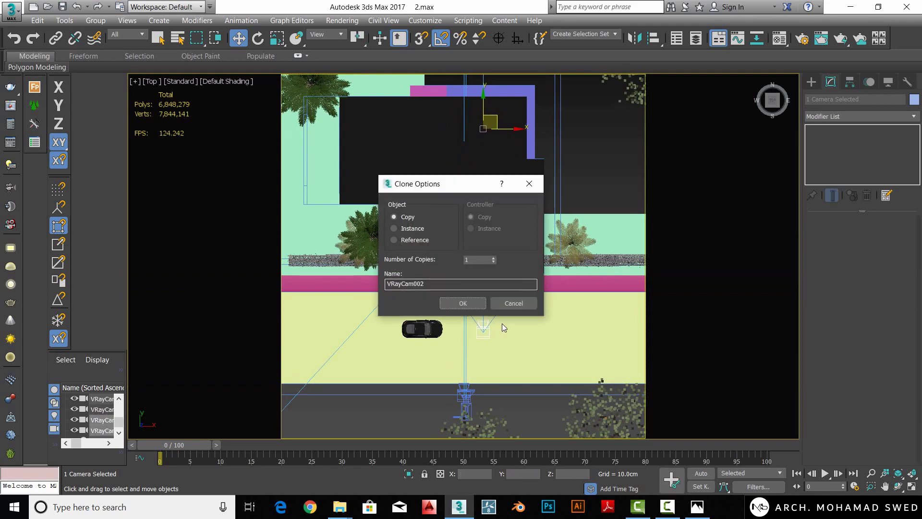
# - Confirm the VRayCam002 clone and view the scene through it
pyautogui.press('Return')
pyautogui.scroll(3, 495, 336)
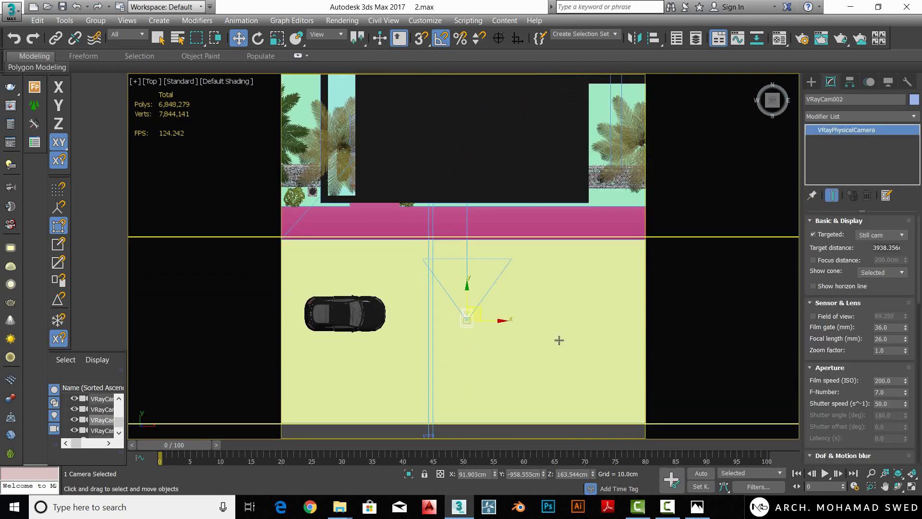
pyautogui.press('c')
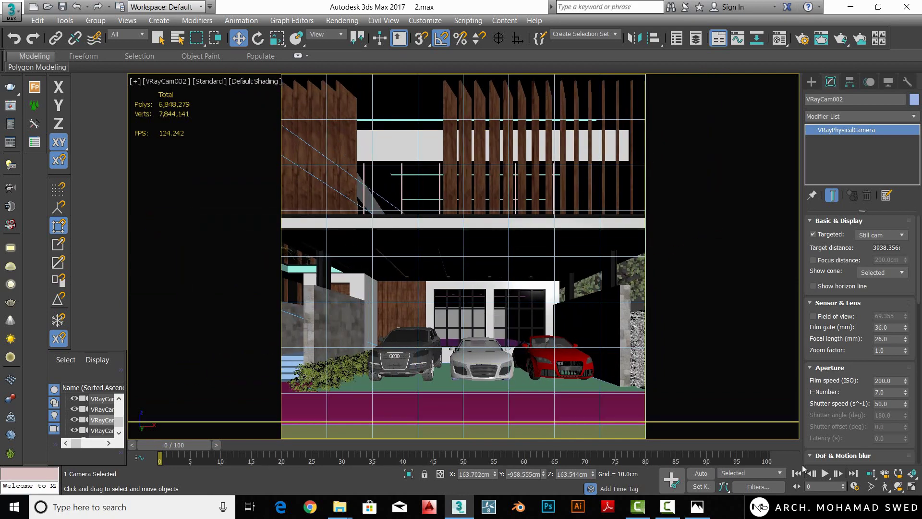
pyautogui.click(899, 486)
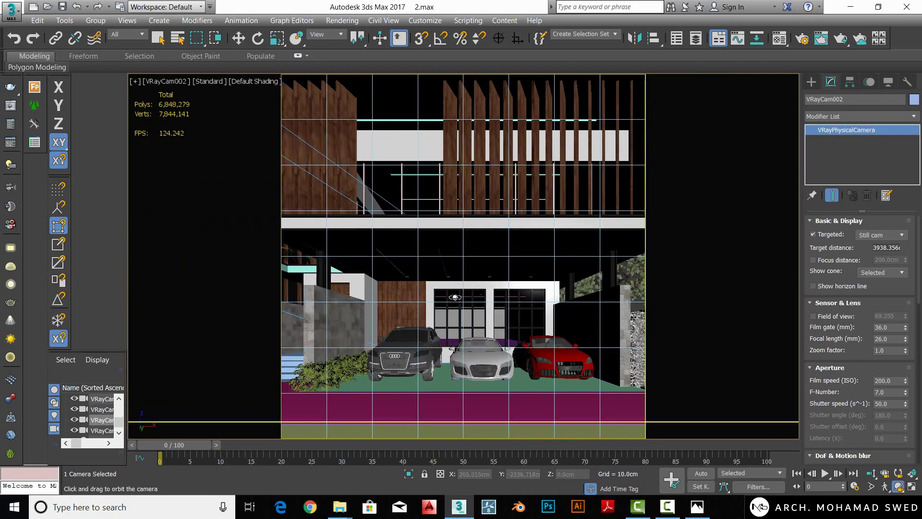
pyautogui.moveTo(455, 287); pyautogui.dragTo(454, 297)
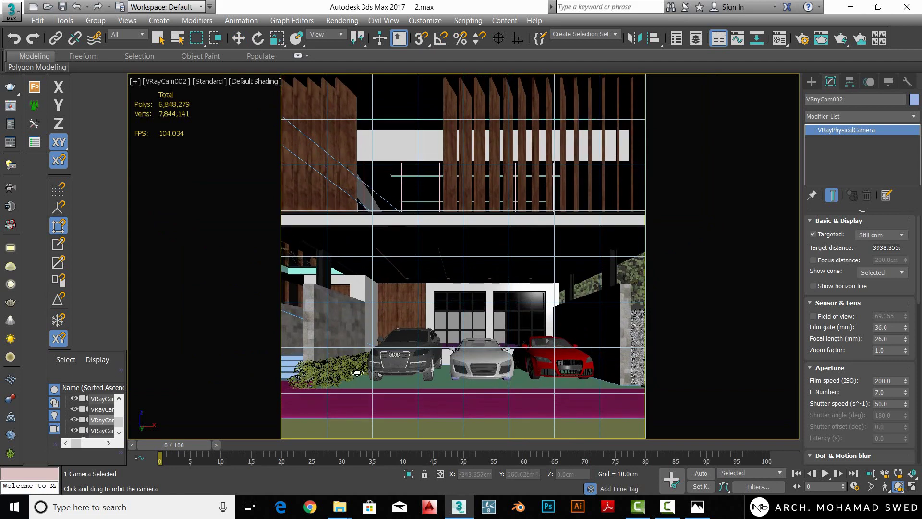
# - Reframe VRayCam002 slightly closer to the garage and start a V-Ray render
pyautogui.scroll(-5, 840, 336)
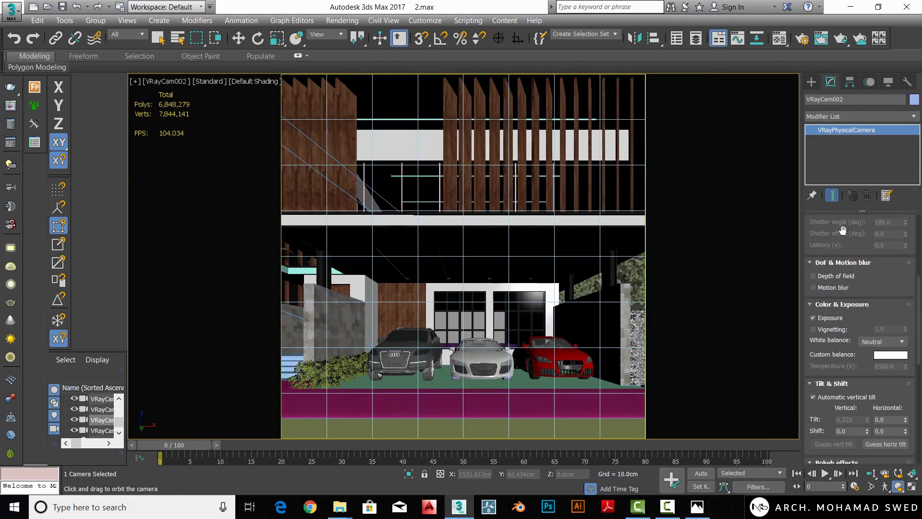
pyautogui.scroll(-1, 830, 365)
pyautogui.scroll(1, 831, 334)
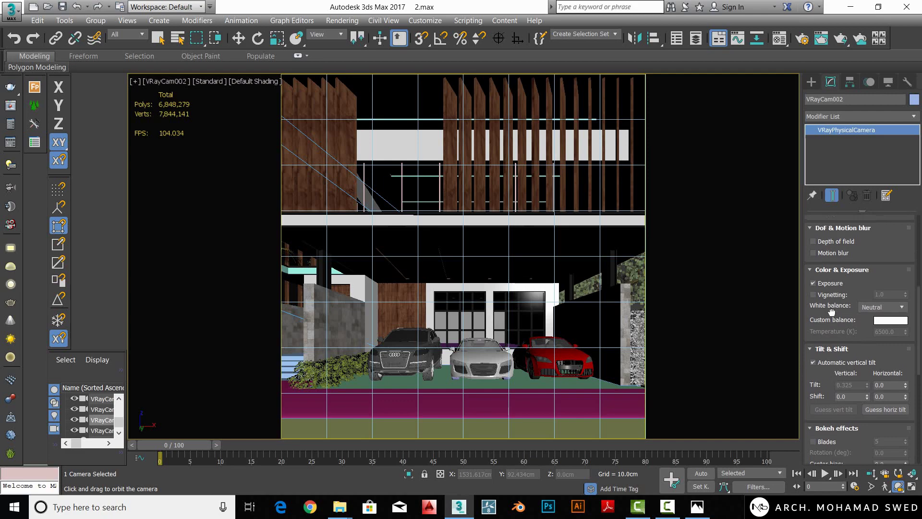
pyautogui.scroll(1, 830, 323)
pyautogui.moveTo(514, 347); pyautogui.dragTo(504, 326)
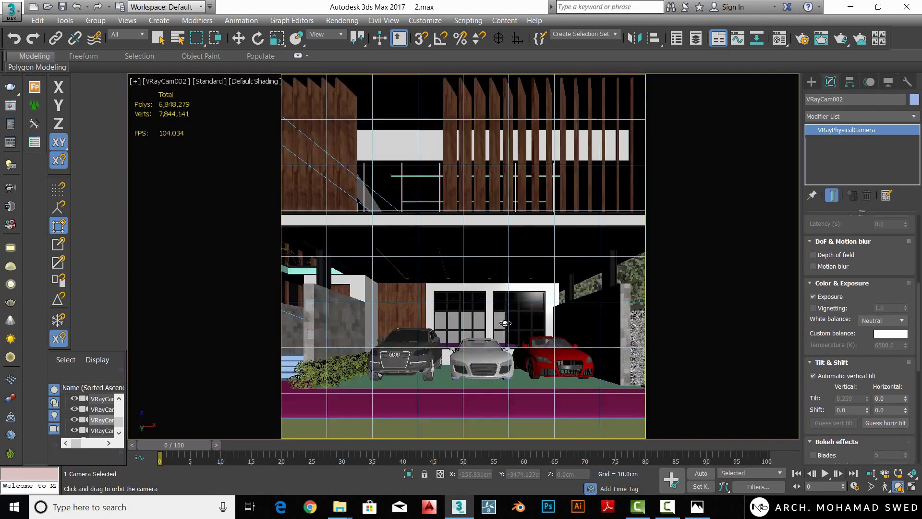
pyautogui.hotkey('ctrl', 'z')
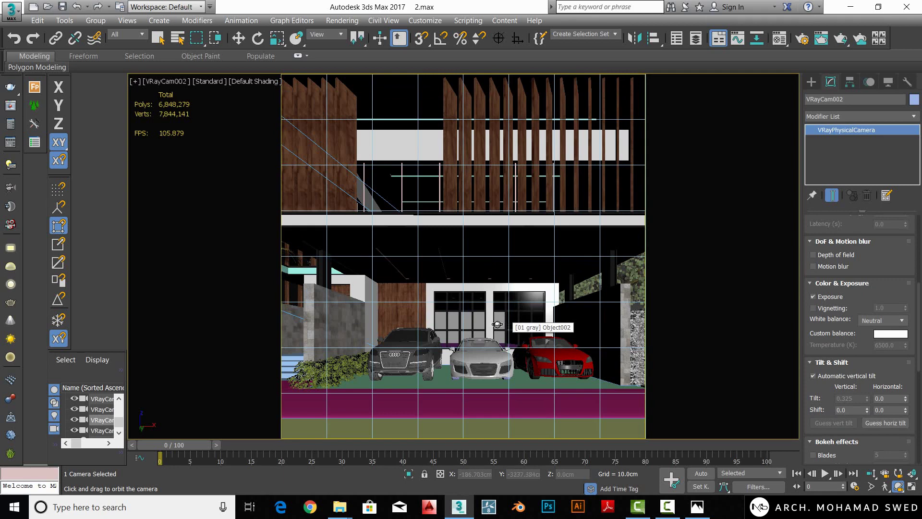
pyautogui.moveTo(497, 325); pyautogui.dragTo(453, 332)
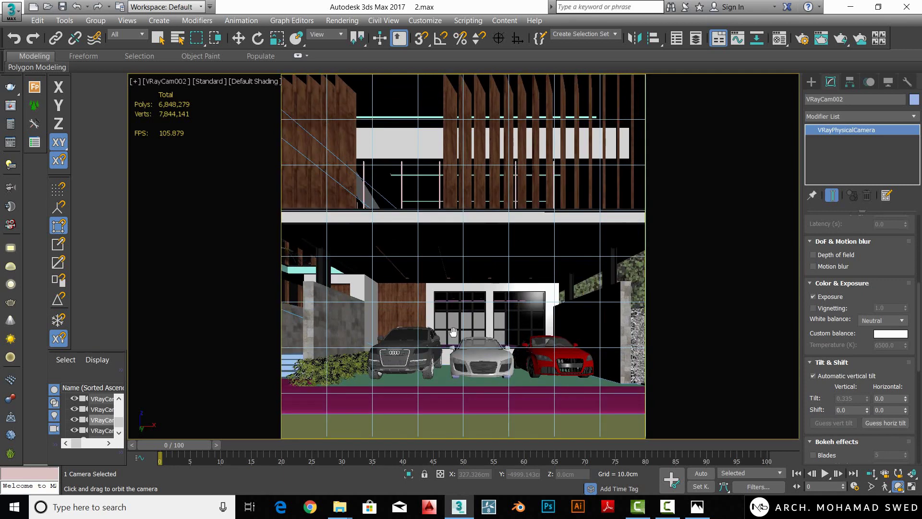
pyautogui.moveTo(562, 401); pyautogui.dragTo(560, 400)
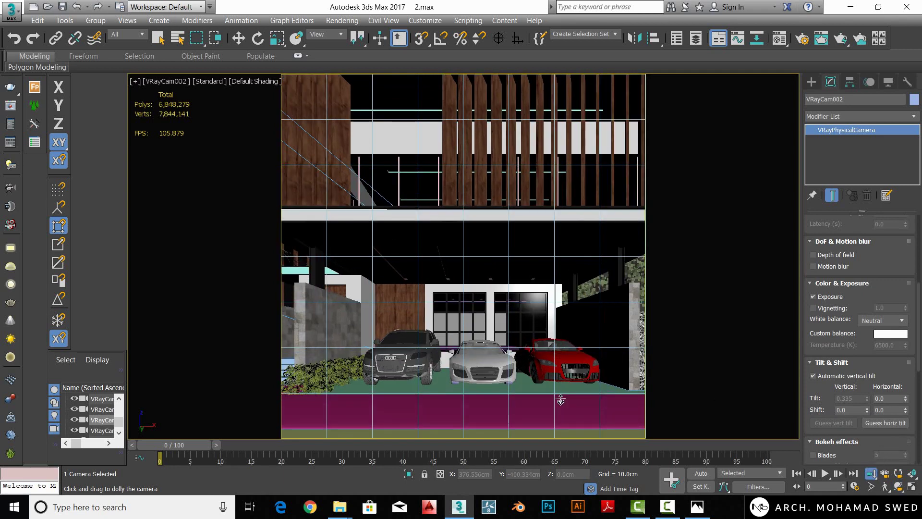
pyautogui.rightClick(561, 400)
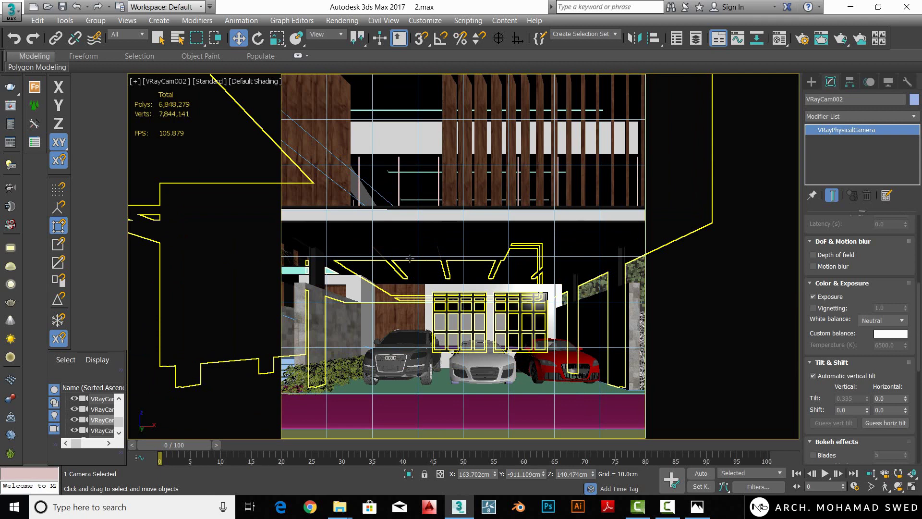
pyautogui.hotkey('shift', 'q')
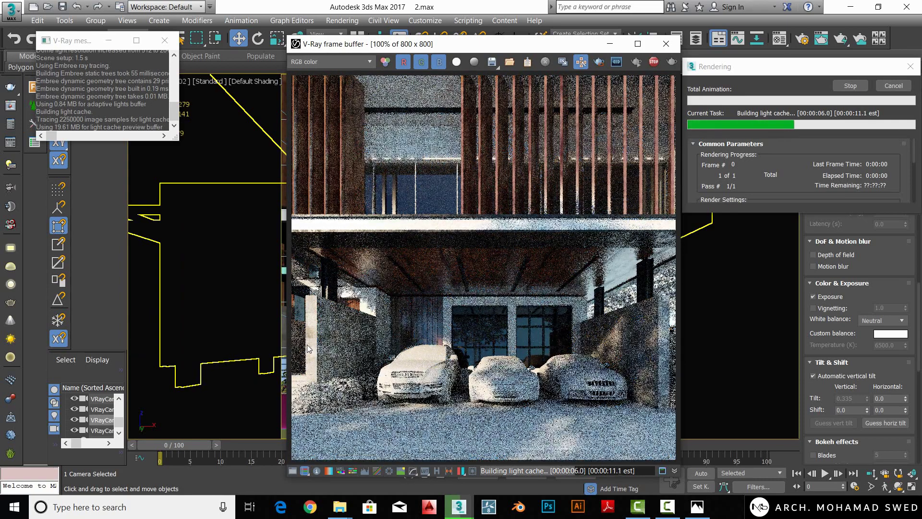
# - Zoom and pan the frame buffer to inspect the stone wall and cars, then stop the render
pyautogui.scroll(1, 310, 351)
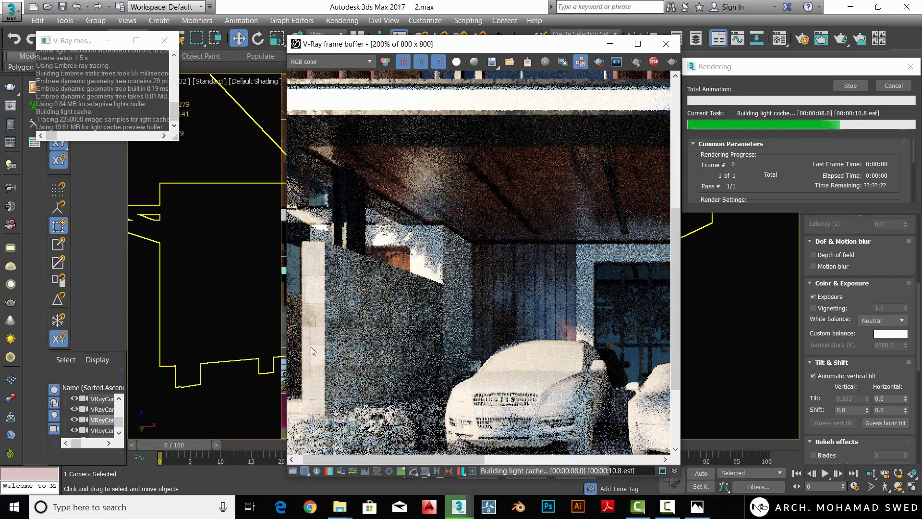
pyautogui.scroll(-1, 312, 344)
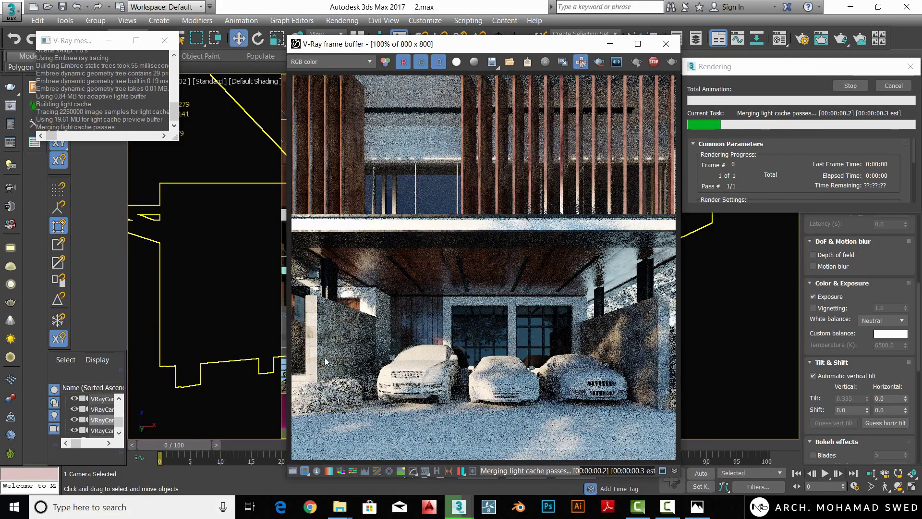
pyautogui.scroll(1, 325, 361)
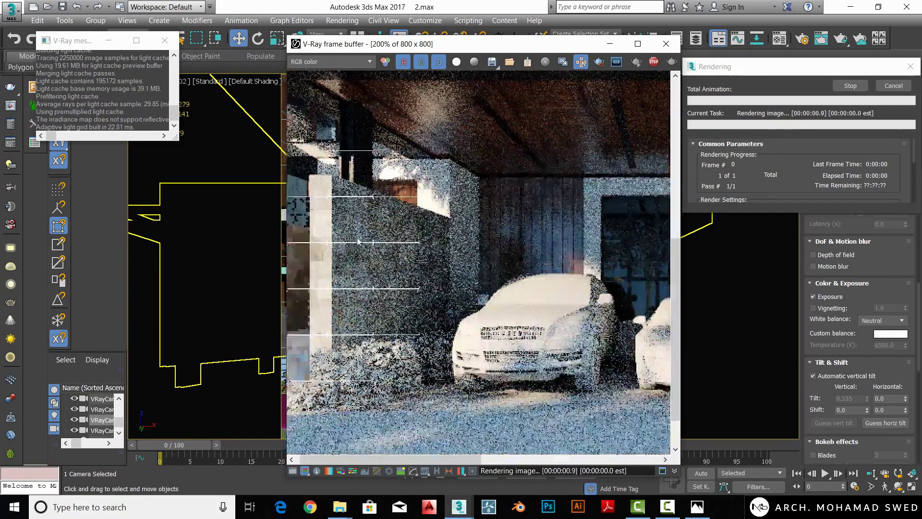
pyautogui.moveTo(327, 358)
pyautogui.mouseDown(button='middle')
pyautogui.moveTo(361, 245)
pyautogui.moveTo(361, 296)
pyautogui.mouseUp(button='middle')
pyautogui.scroll(-1, 317, 352)
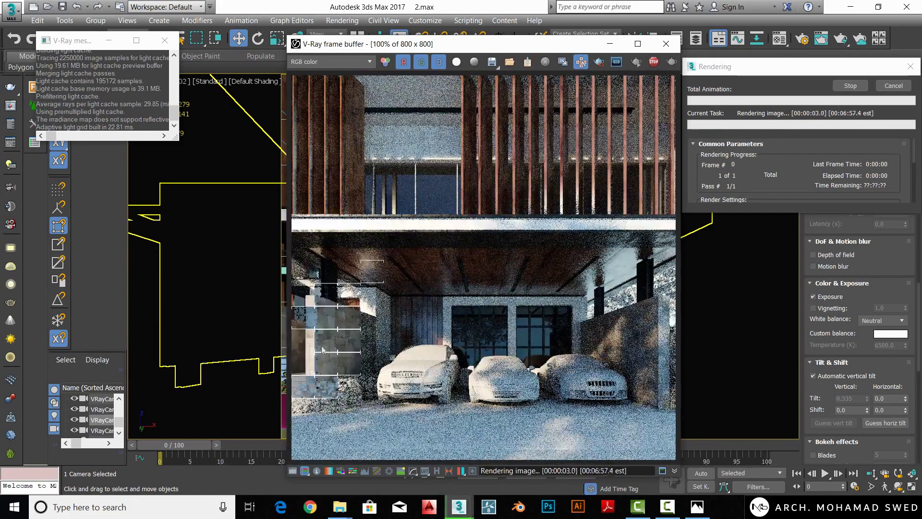
pyautogui.scroll(1, 317, 352)
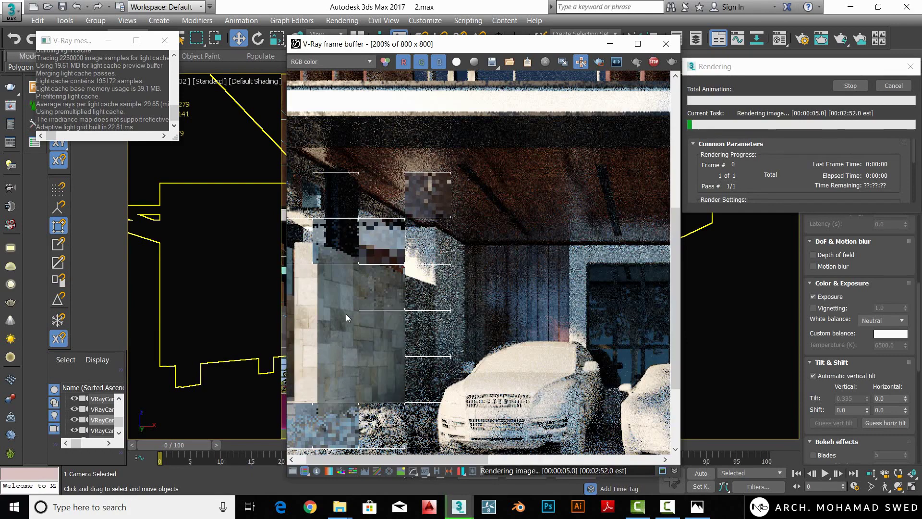
pyautogui.scroll(-1, 347, 317)
pyautogui.scroll(1, 353, 325)
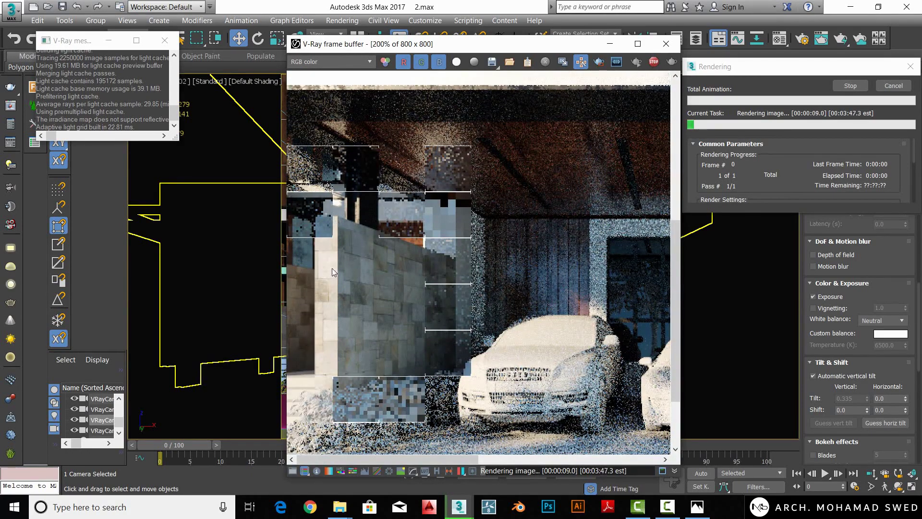
pyautogui.scroll(-1, 332, 288)
pyautogui.scroll(1, 315, 350)
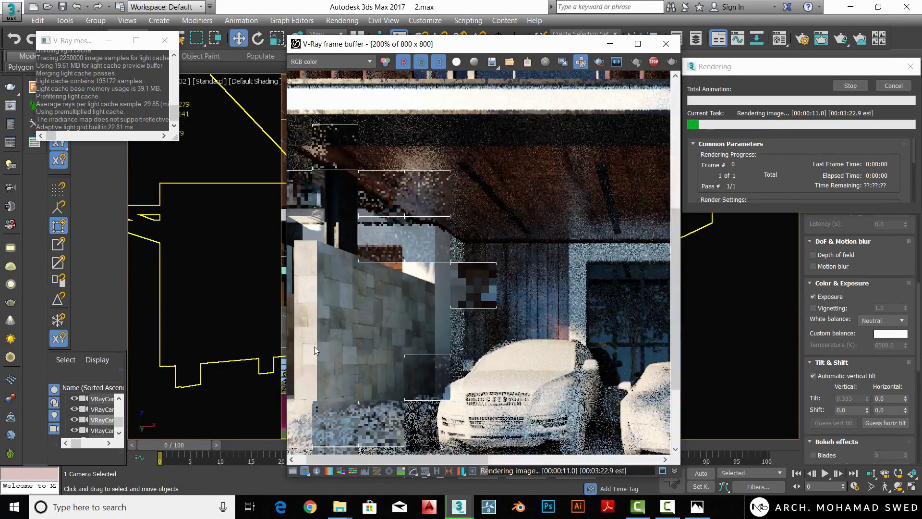
pyautogui.scroll(-1, 314, 350)
pyautogui.scroll(1, 294, 407)
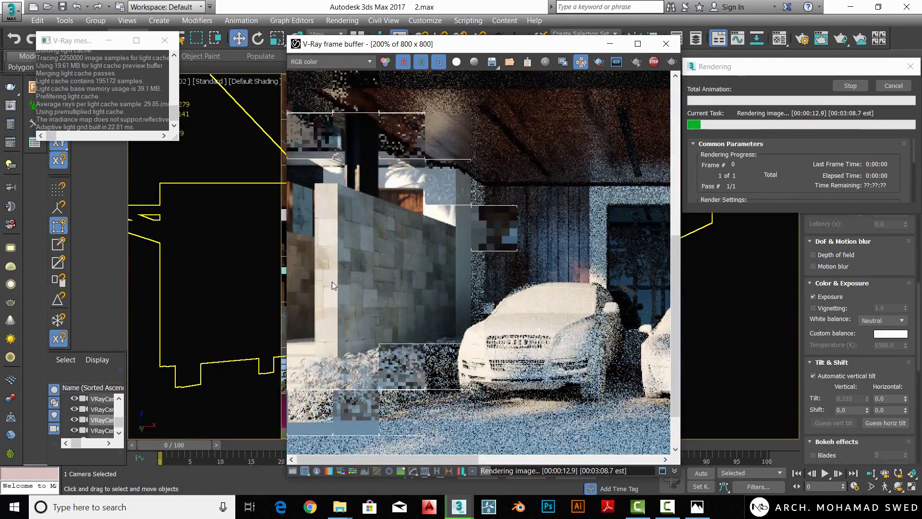
pyautogui.scroll(-1, 368, 264)
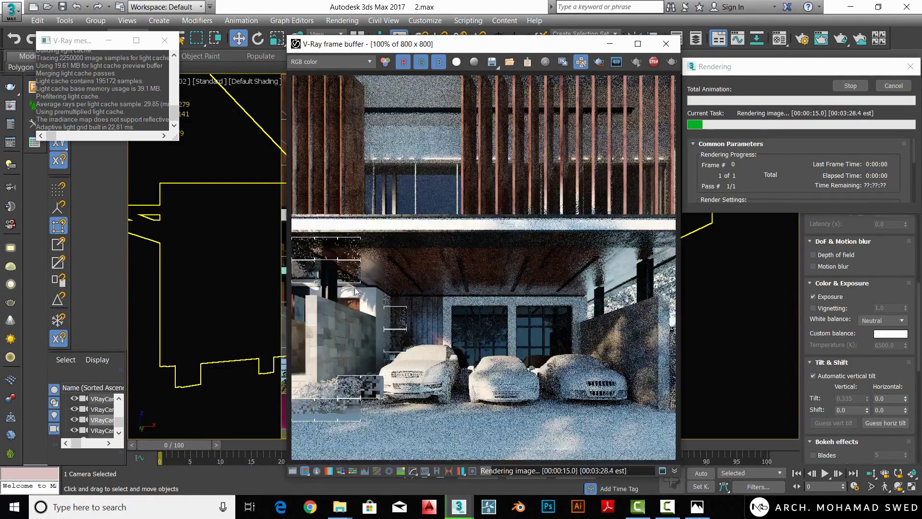
pyautogui.scroll(1, 333, 337)
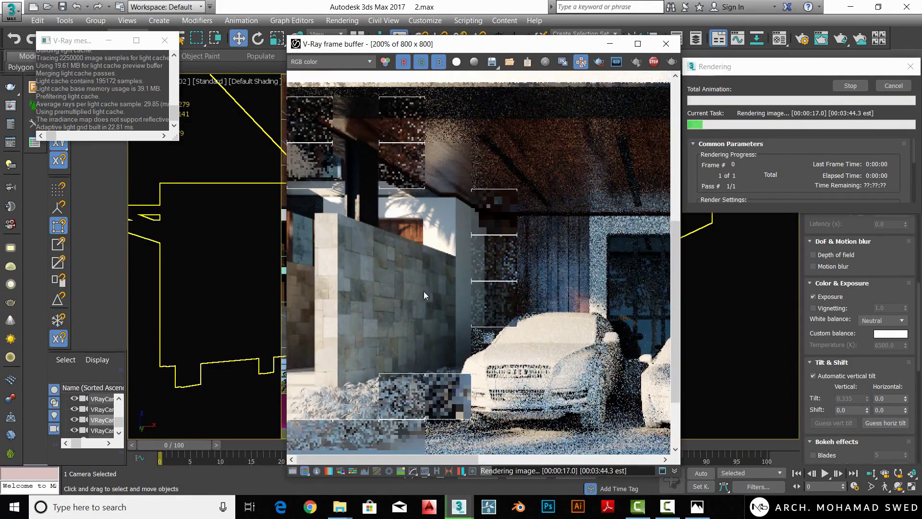
pyautogui.scroll(-1, 355, 325)
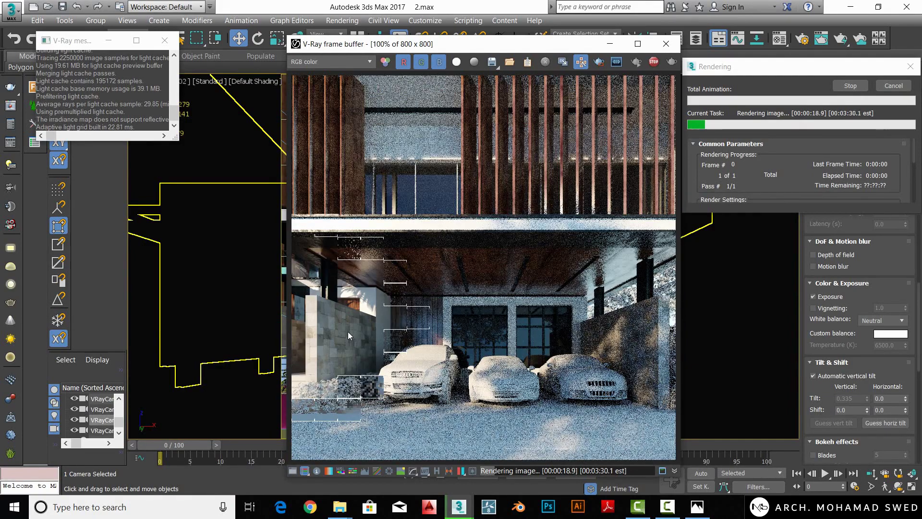
pyautogui.scroll(1, 317, 332)
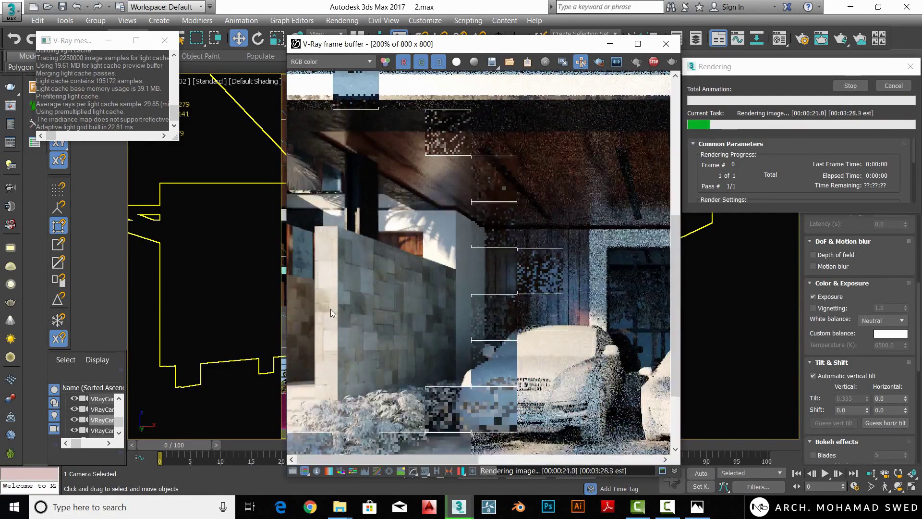
pyautogui.scroll(-1, 337, 317)
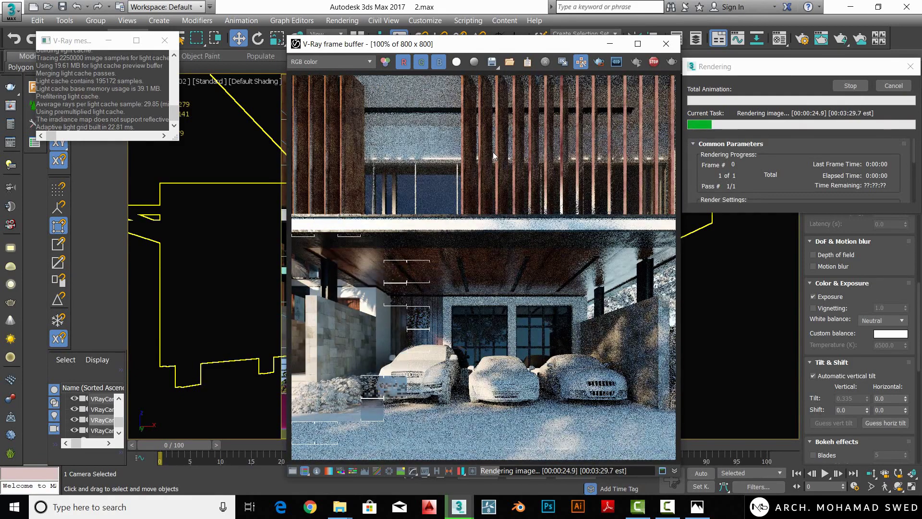
pyautogui.click(653, 62)
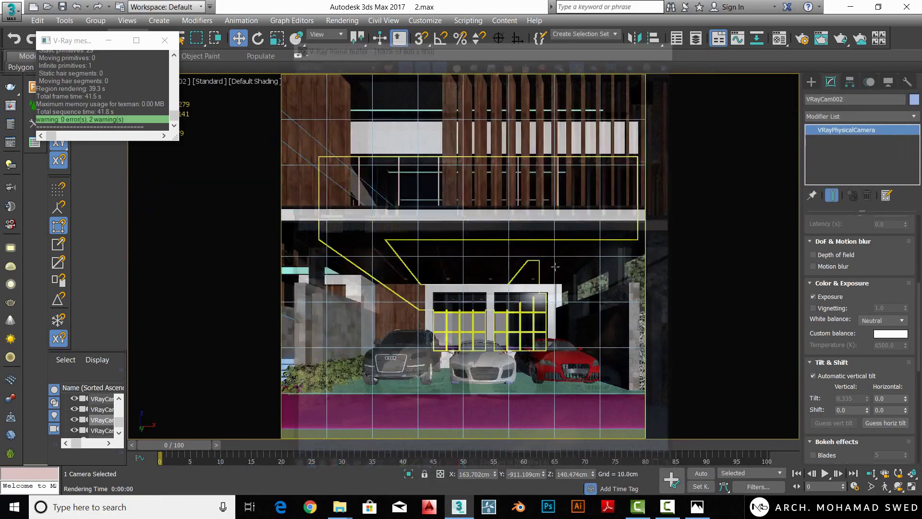
# - Select the 01 tiles group and isolate it with Alt+Q
pyautogui.click(320, 315)
pyautogui.hotkey('alt', 'q')
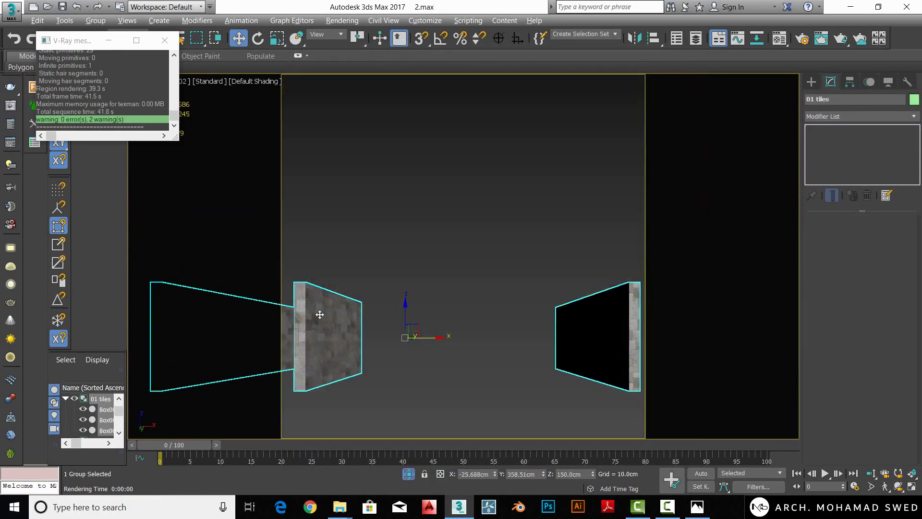
pyautogui.keyDown('alt'); pyautogui.moveTo(320, 314); pyautogui.dragTo(429, 303, button='middle'); pyautogui.keyUp('alt')
pyautogui.hotkey('alt', 'space')
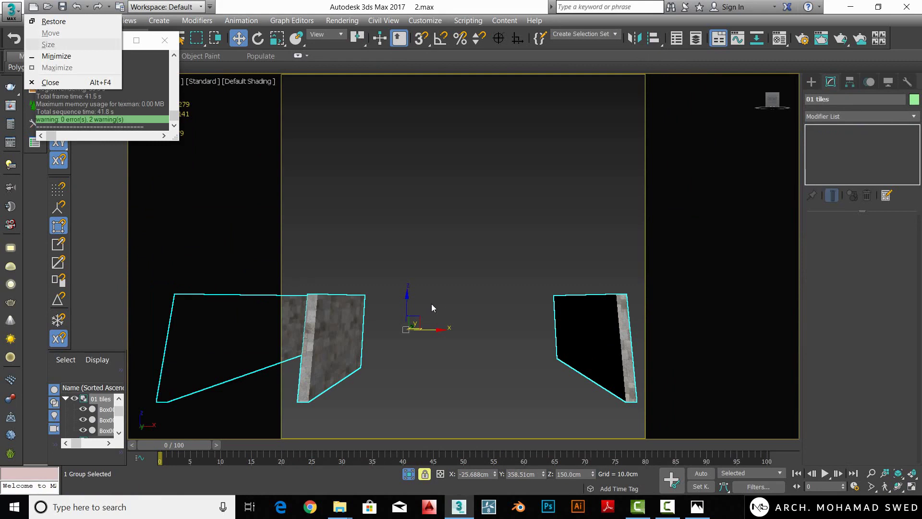
pyautogui.press('Escape')
pyautogui.press('space')
pyautogui.keyDown('alt'); pyautogui.moveTo(430, 317); pyautogui.dragTo(428, 291, button='middle'); pyautogui.keyUp('alt')
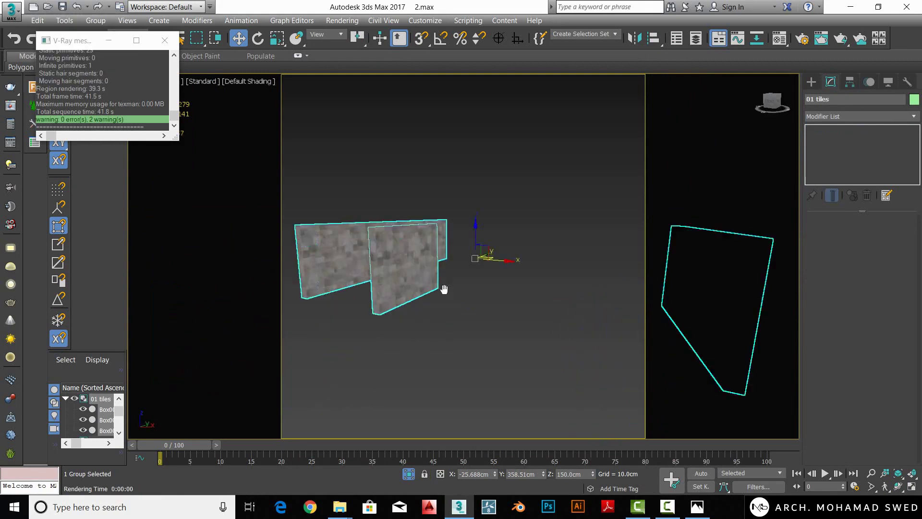
# - Open the 01 tiles group and select the Box002 wall inside it
pyautogui.click(95, 20)
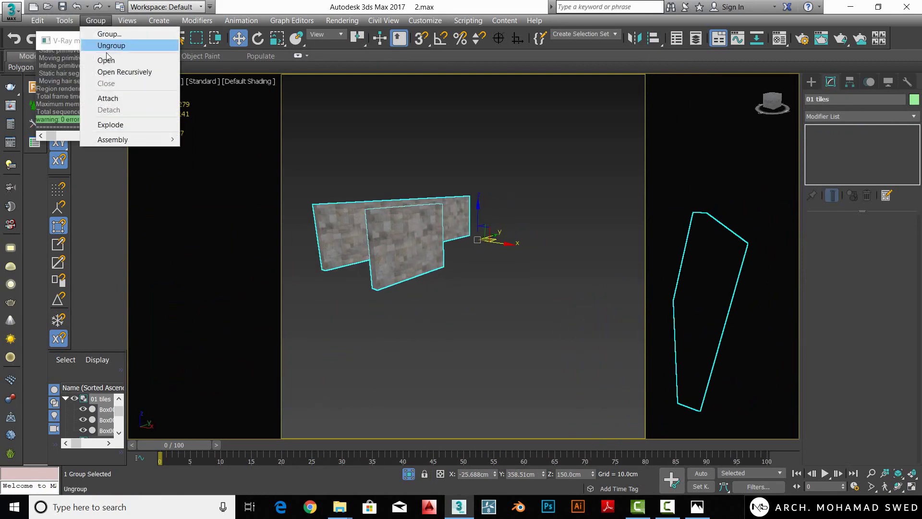
pyautogui.click(105, 61)
pyautogui.moveTo(413, 269)
pyautogui.keyDown('alt'); pyautogui.mouseDown(button='middle')
pyautogui.moveTo(447, 273)
pyautogui.moveTo(387, 252)
pyautogui.moveTo(604, 231)
pyautogui.moveTo(481, 235)
pyautogui.mouseUp(button='middle'); pyautogui.keyUp('alt')
pyautogui.click(386, 252)
# - Select all 12 edges of Box002 at the Editable Poly edge level
pyautogui.press('F4')
pyautogui.click(855, 140)
pyautogui.keyDown('alt'); pyautogui.moveTo(590, 220); pyautogui.dragTo(478, 272, button='middle'); pyautogui.keyUp('alt')
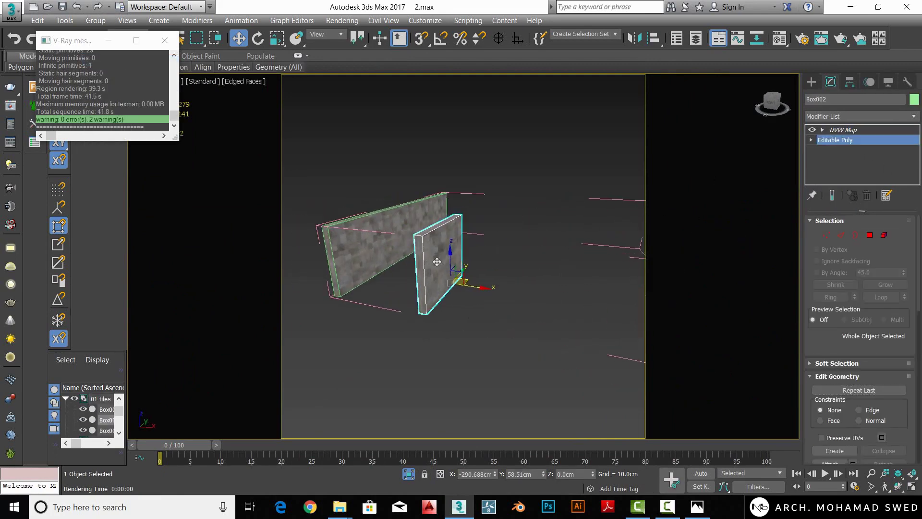
pyautogui.press('2')
pyautogui.hotkey('ctrl', 'a')
pyautogui.moveTo(411, 277)
pyautogui.keyDown('alt'); pyautogui.mouseDown(button='middle')
pyautogui.moveTo(483, 282)
pyautogui.moveTo(412, 280)
pyautogui.moveTo(390, 269)
pyautogui.moveTo(448, 265)
pyautogui.moveTo(441, 258)
pyautogui.mouseUp(button='middle'); pyautogui.keyUp('alt')
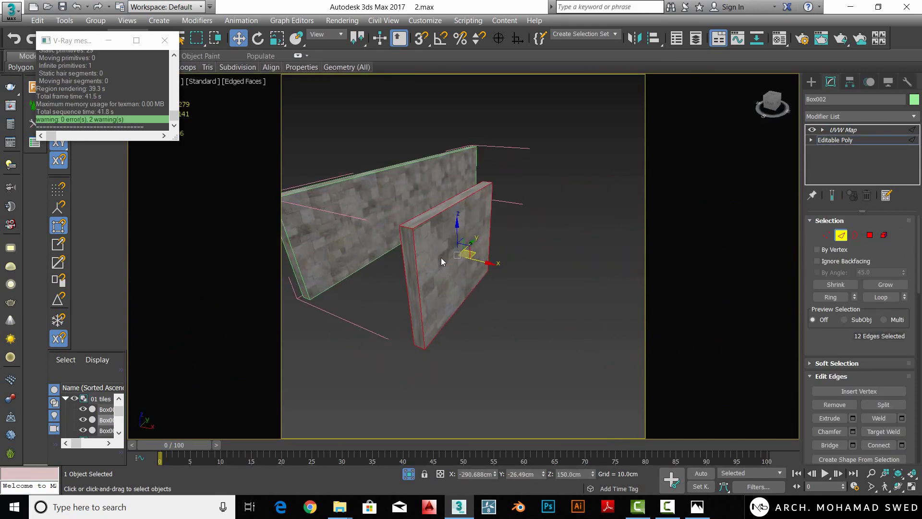
# - Chamfer Box002's selected wall edges at 2.0 cm with 10 segments
pyautogui.rightClick(437, 255)
pyautogui.click(326, 330)
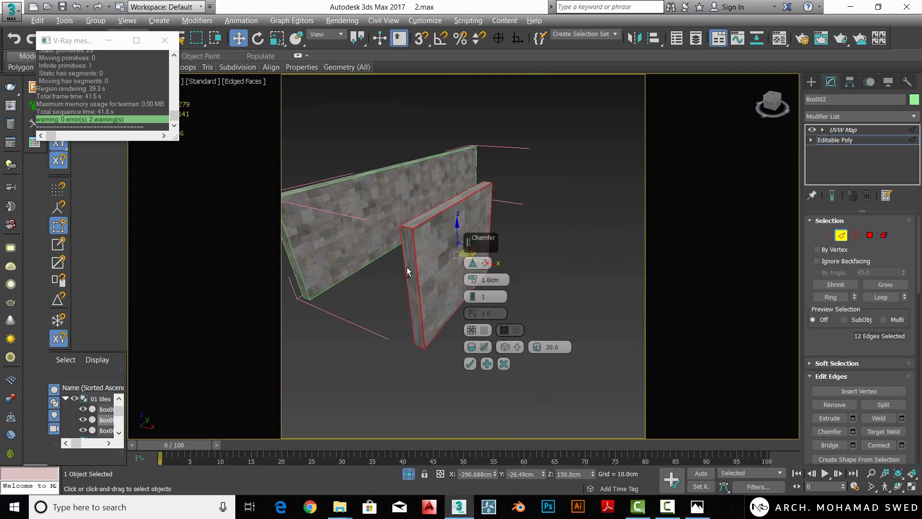
pyautogui.scroll(2, 412, 240)
pyautogui.scroll(4, 410, 214)
pyautogui.scroll(-2, 353, 262)
pyautogui.scroll(-2, 360, 285)
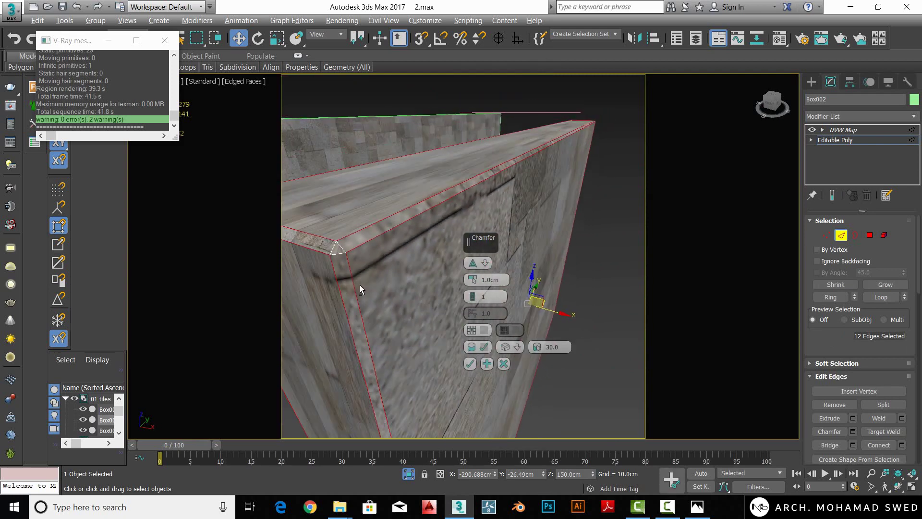
pyautogui.scroll(-2, 359, 302)
pyautogui.write('2')
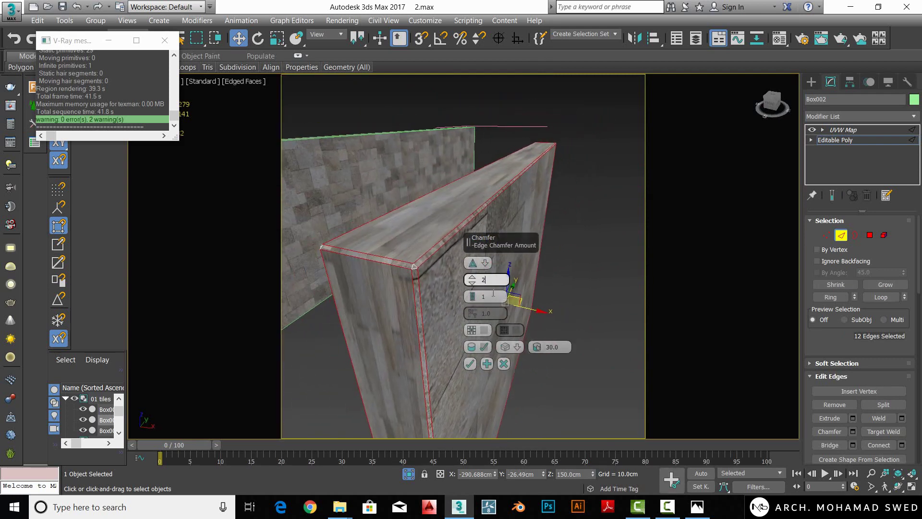
pyautogui.press('Tab')
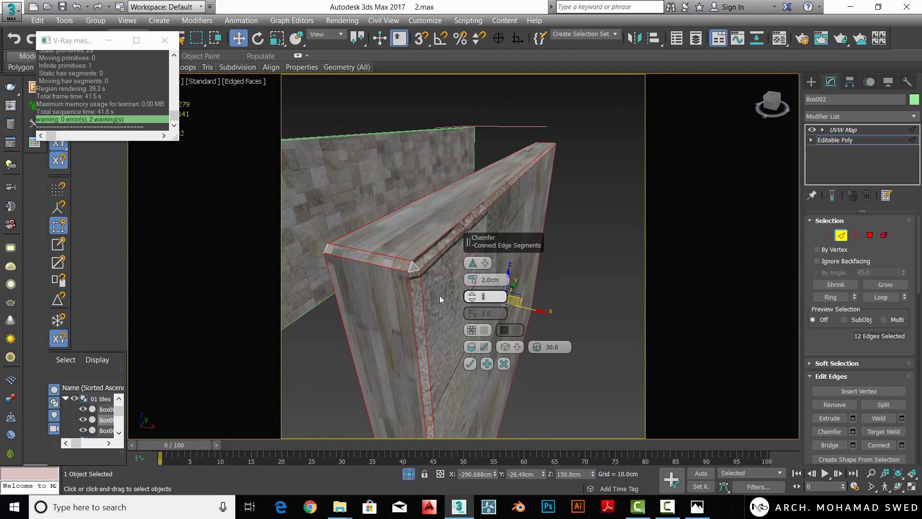
pyautogui.write('10')
pyautogui.press('Return')
pyautogui.scroll(1, 381, 298)
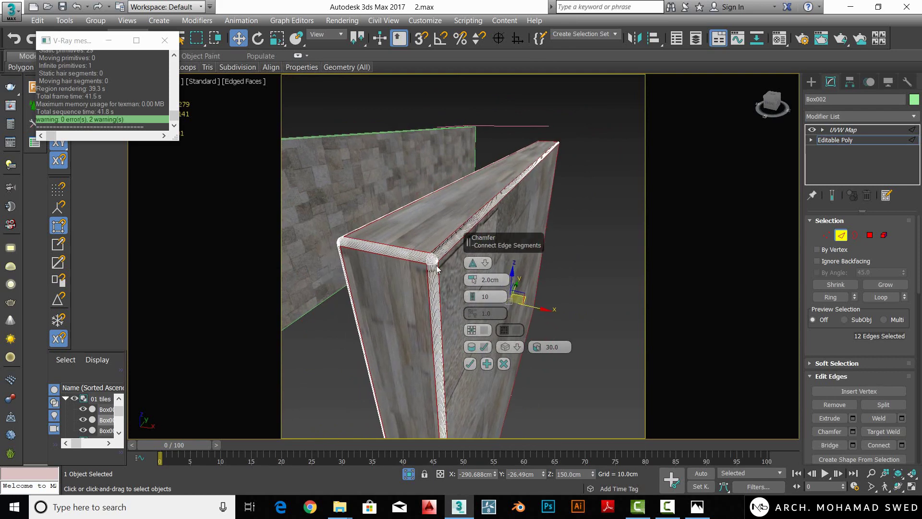
pyautogui.scroll(1, 412, 323)
pyautogui.scroll(-3, 412, 323)
pyautogui.scroll(3, 433, 350)
pyautogui.scroll(2, 456, 377)
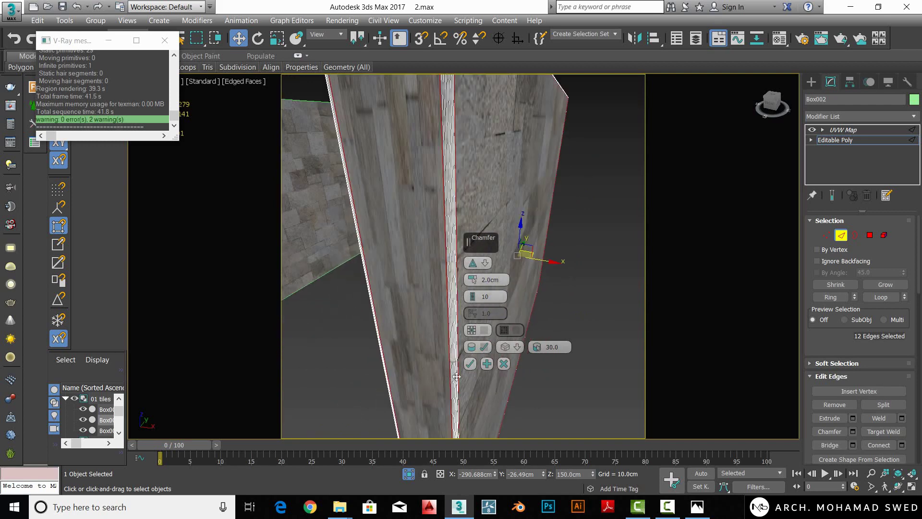
pyautogui.scroll(-3, 462, 382)
pyautogui.scroll(4, 463, 379)
pyautogui.click(469, 363)
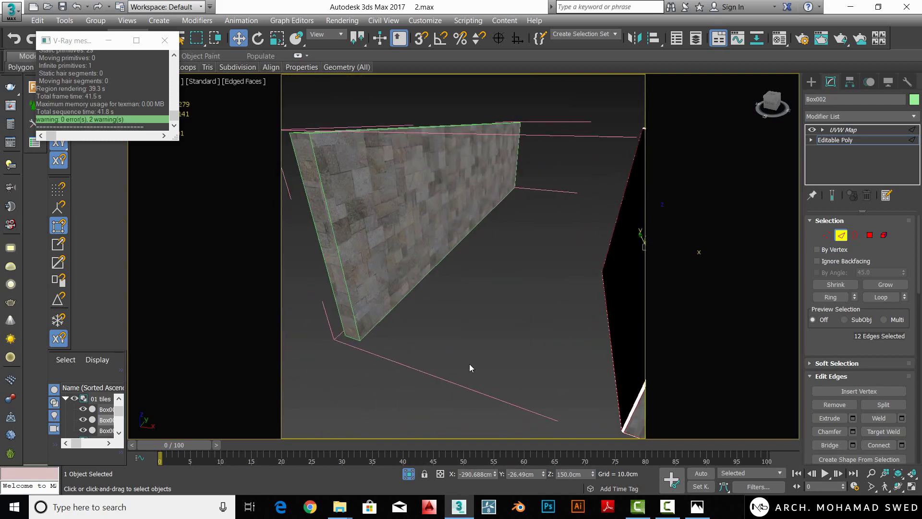
# - Chamfer the stone wall box's edges at 2.0 cm with 10 segments
pyautogui.click(844, 130)
pyautogui.click(418, 221)
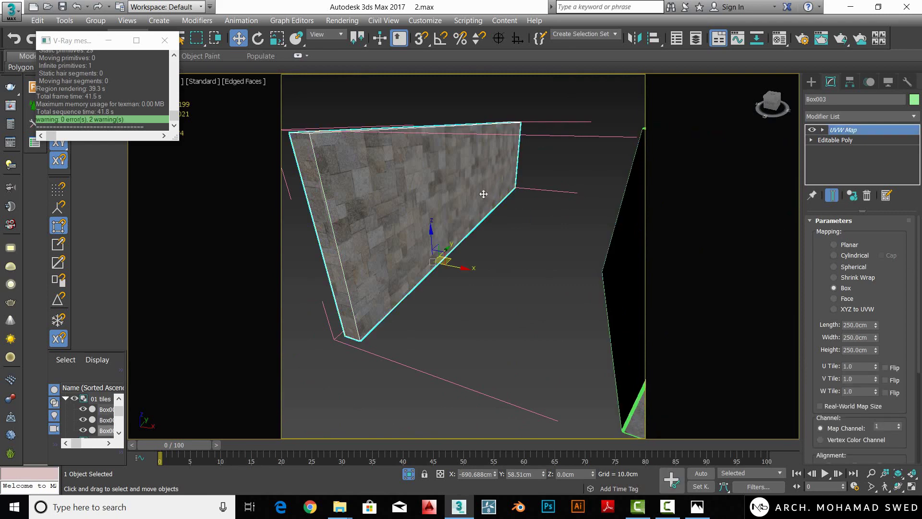
pyautogui.click(827, 140)
pyautogui.moveTo(413, 221)
pyautogui.keyDown('alt'); pyautogui.mouseDown(button='middle')
pyautogui.moveTo(437, 221)
pyautogui.moveTo(405, 219)
pyautogui.mouseUp(button='middle'); pyautogui.keyUp('alt')
pyautogui.rightClick(419, 212)
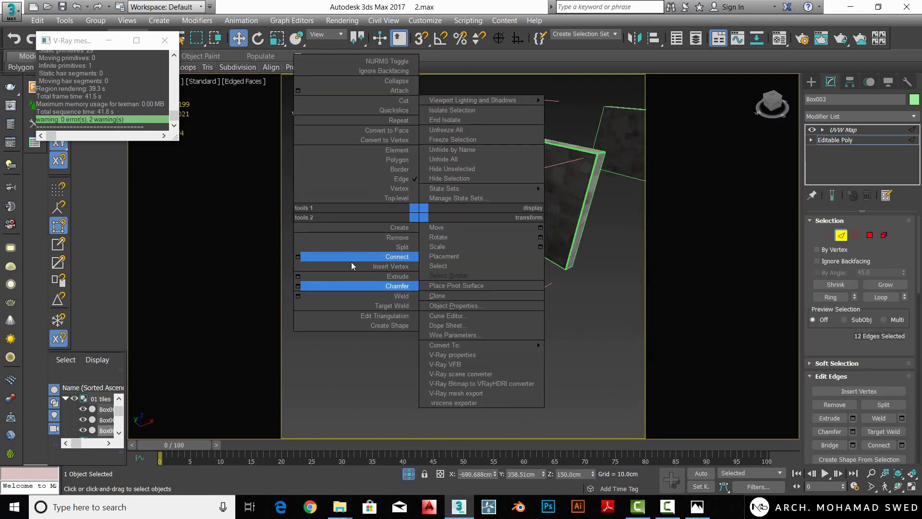
pyautogui.click(298, 286)
pyautogui.write('2')
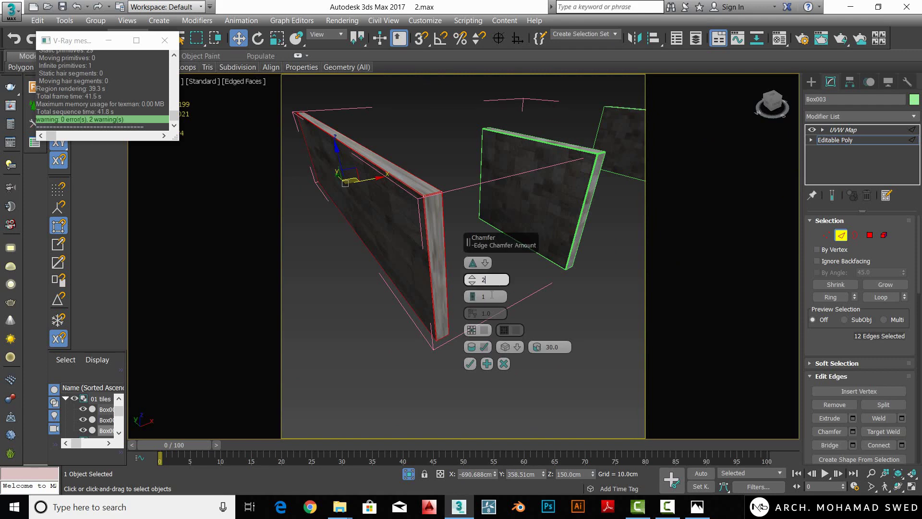
pyautogui.click(492, 295)
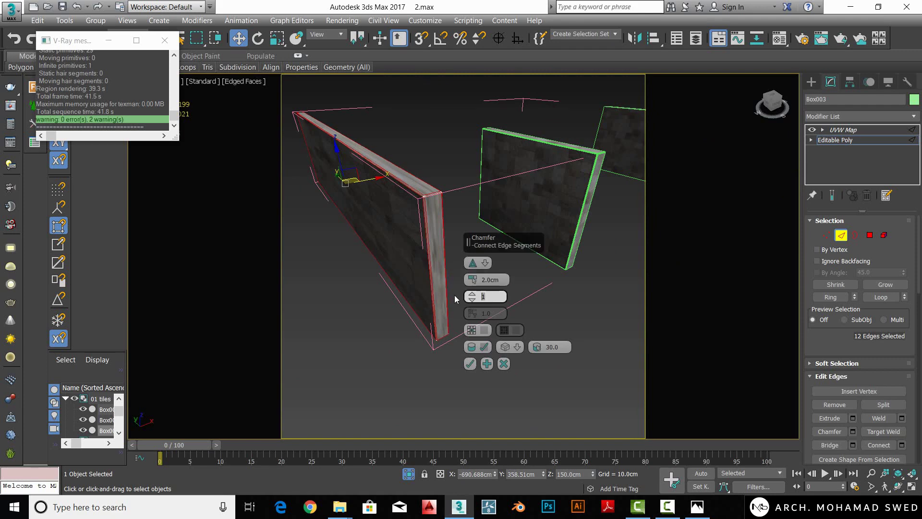
pyautogui.write('0')
pyautogui.press('Return')
pyautogui.scroll(-1, 424, 210)
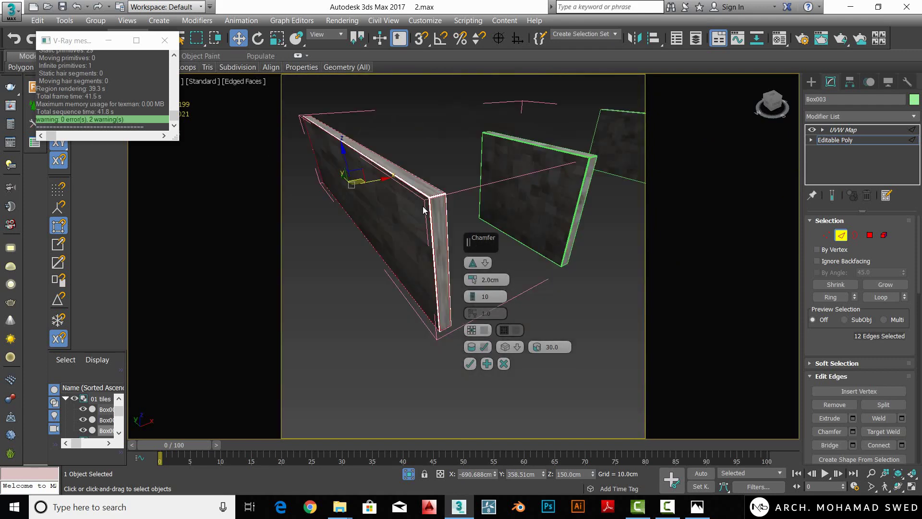
pyautogui.click(469, 363)
# - Chamfer the remaining wall box's edges at 2.0 cm with 10 segments
pyautogui.keyDown('alt'); pyautogui.moveTo(472, 356); pyautogui.dragTo(391, 288, button='middle'); pyautogui.keyUp('alt')
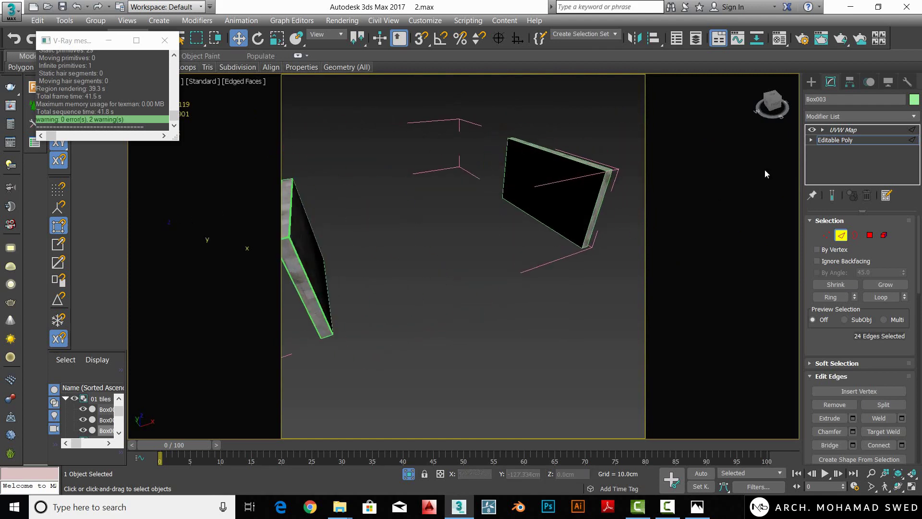
pyautogui.click(553, 201)
pyautogui.click(857, 140)
pyautogui.press('2')
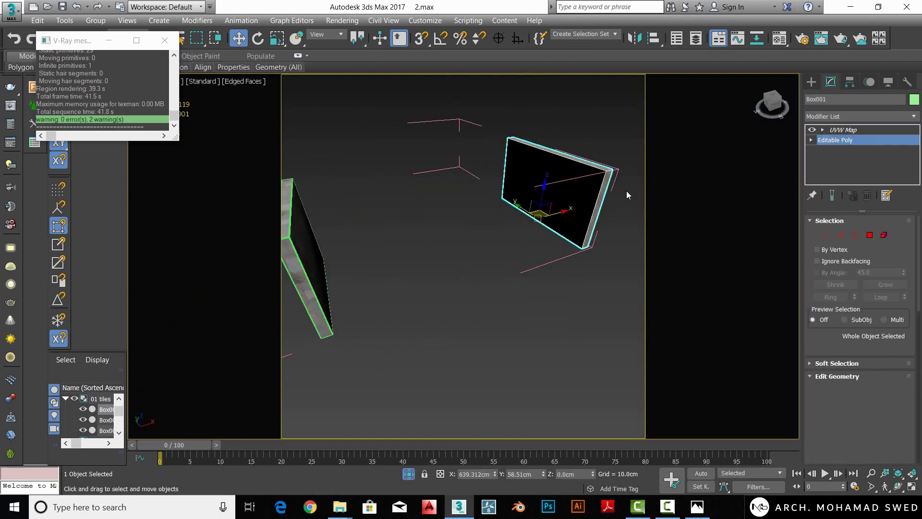
pyautogui.rightClick(598, 182)
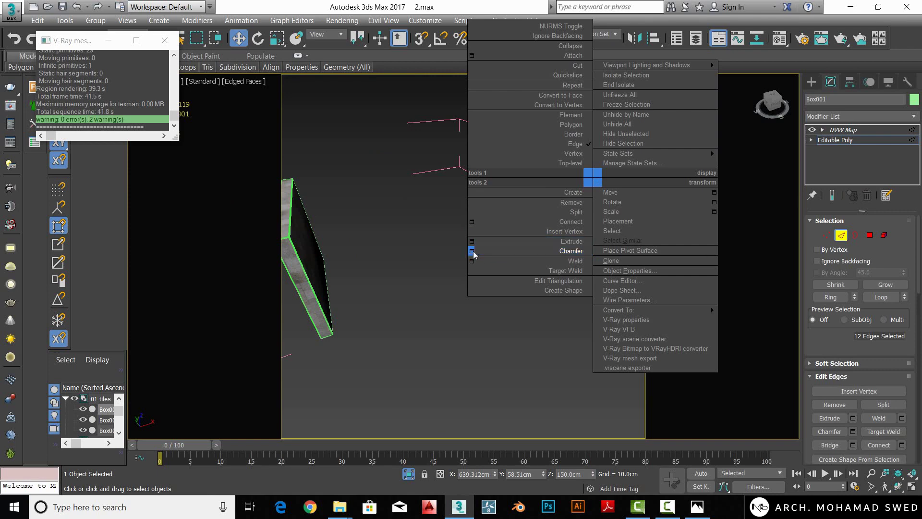
pyautogui.click(475, 249)
pyautogui.scroll(3, 536, 204)
pyautogui.scroll(2, 536, 203)
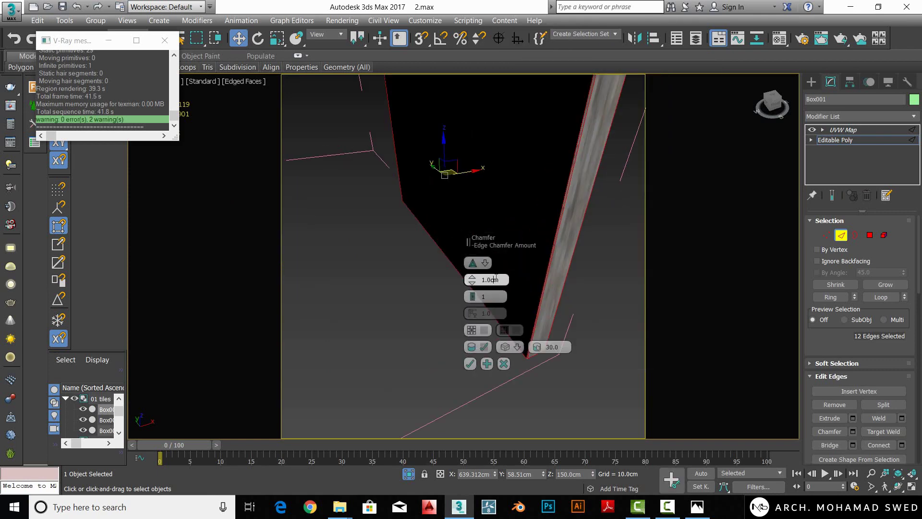
pyautogui.click(484, 297)
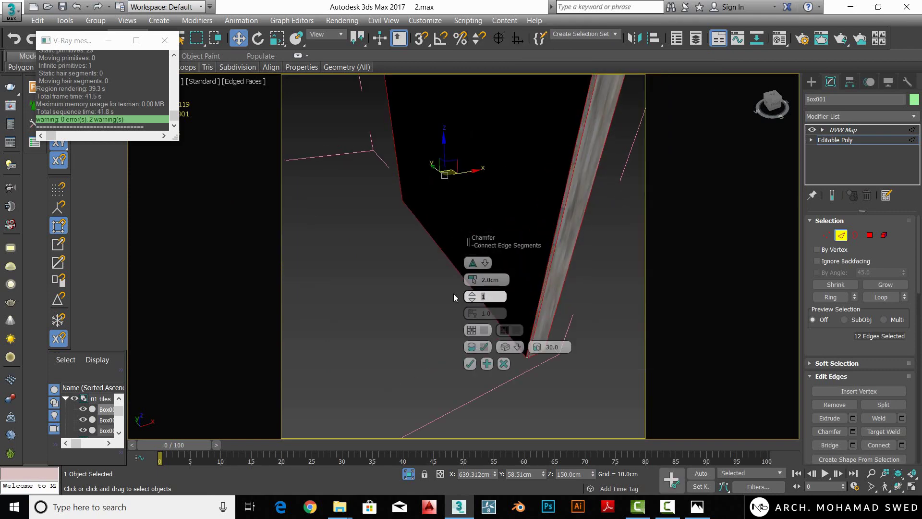
pyautogui.click(470, 363)
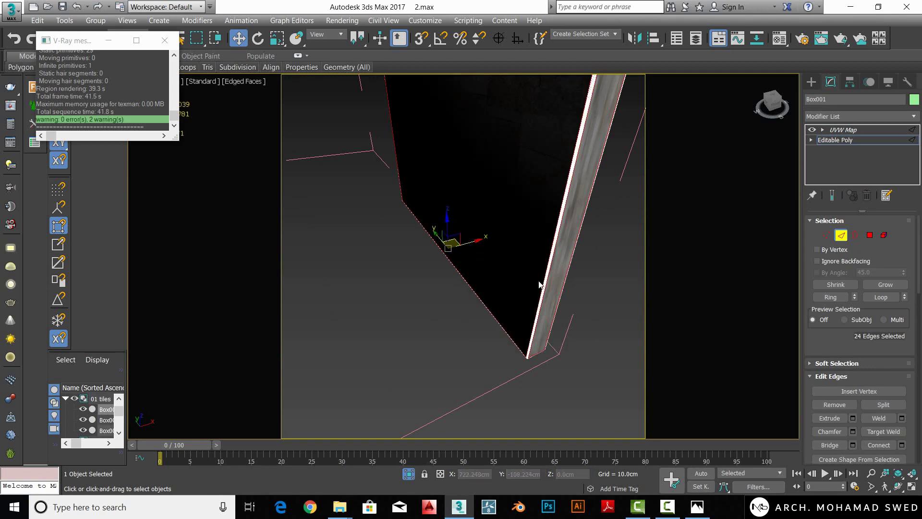
# - Clear the selection and orbit out to view both chamfered tiled walls
pyautogui.scroll(-4, 540, 284)
pyautogui.click(844, 130)
pyautogui.moveTo(545, 223)
pyautogui.mouseDown(button='middle')
pyautogui.moveTo(611, 208)
pyautogui.moveTo(572, 189)
pyautogui.mouseUp(button='middle')
pyautogui.click(398, 267)
pyautogui.keyDown('alt'); pyautogui.moveTo(398, 268); pyautogui.dragTo(408, 336, button='middle'); pyautogui.keyUp('alt')
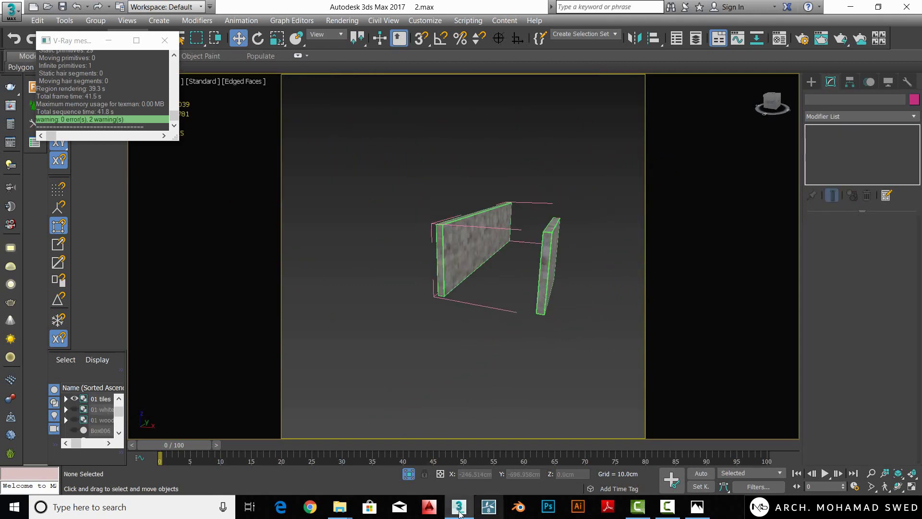
# - Exit isolation, switch the viewport to the scene camera and start a V-Ray render
pyautogui.click(408, 475)
pyautogui.press('c')
pyautogui.doubleClick(419, 183)
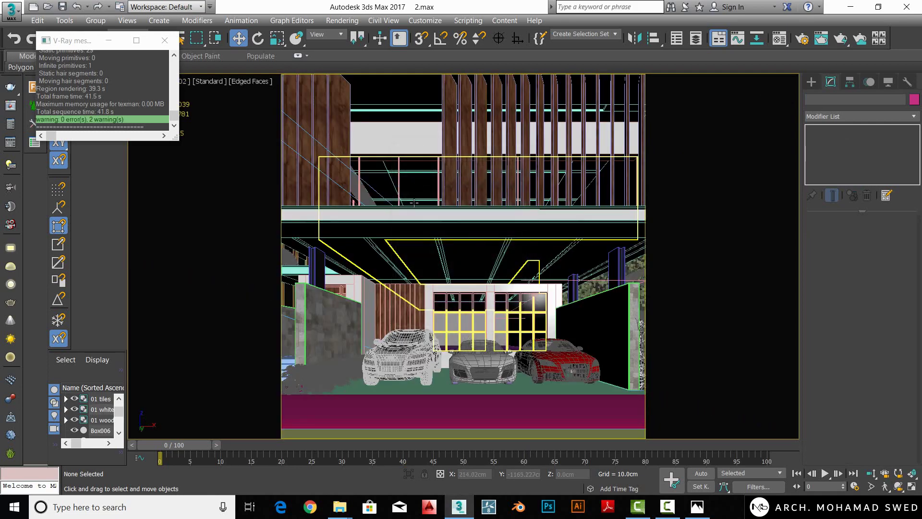
pyautogui.hotkey('shift', 'q')
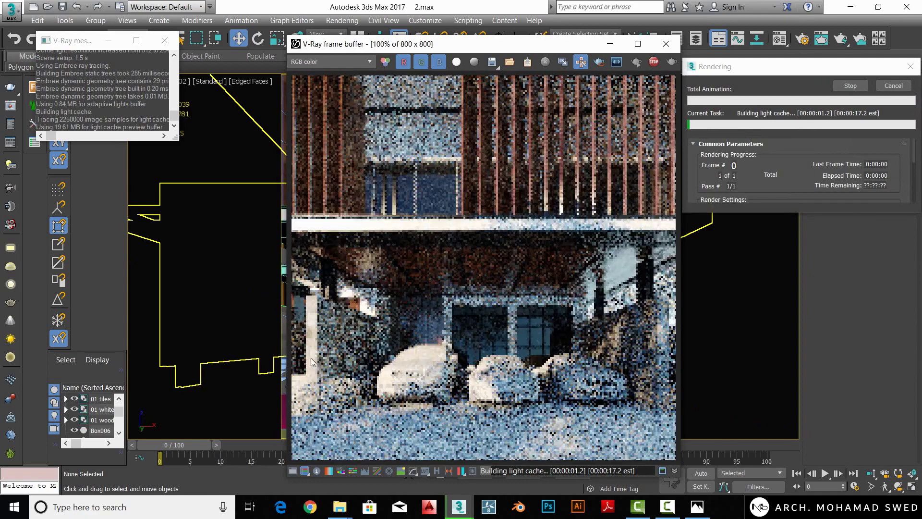
# - Draw a render region around the right-hand stone wall in the V-Ray frame buffer
pyautogui.scroll(1, 312, 356)
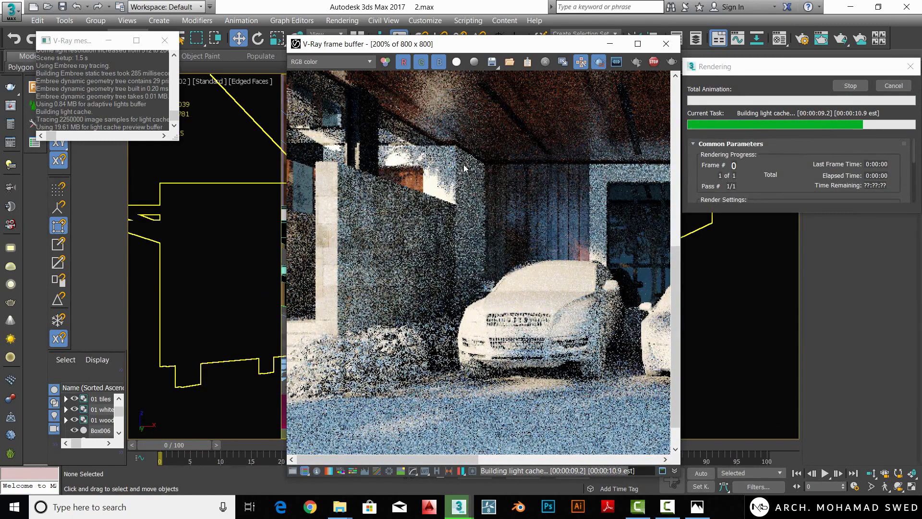
pyautogui.scroll(-1, 465, 168)
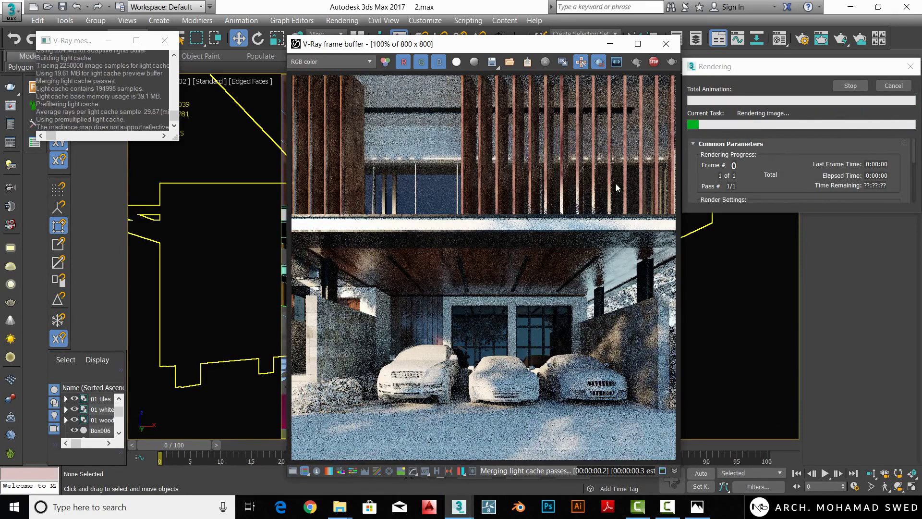
pyautogui.moveTo(670, 290); pyautogui.dragTo(566, 417)
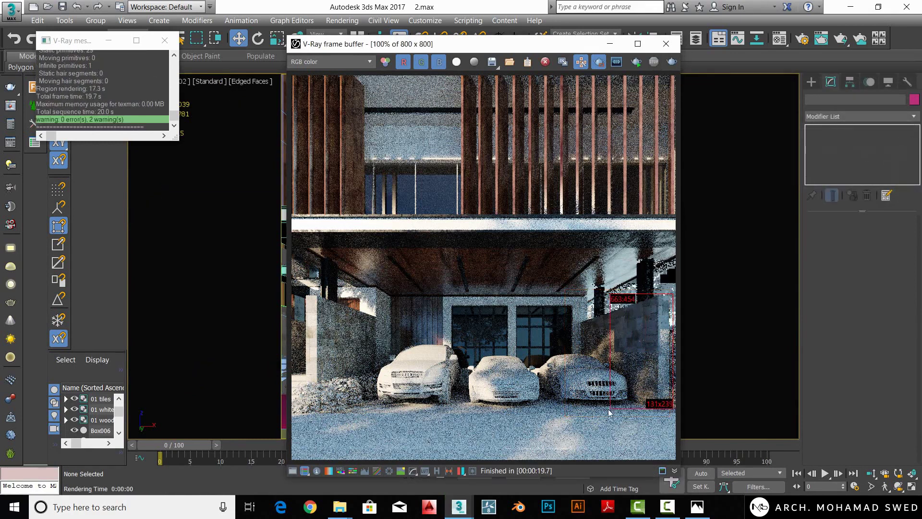
pyautogui.moveTo(674, 294); pyautogui.dragTo(576, 415)
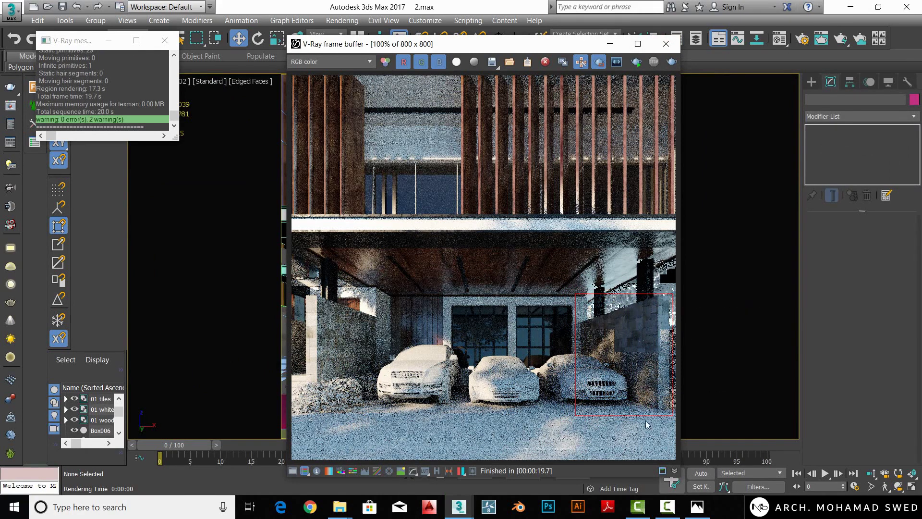
# - Inspect the tiles material sample in an enlarged Material Editor preview
pyautogui.click(373, 3)
pyautogui.press('m')
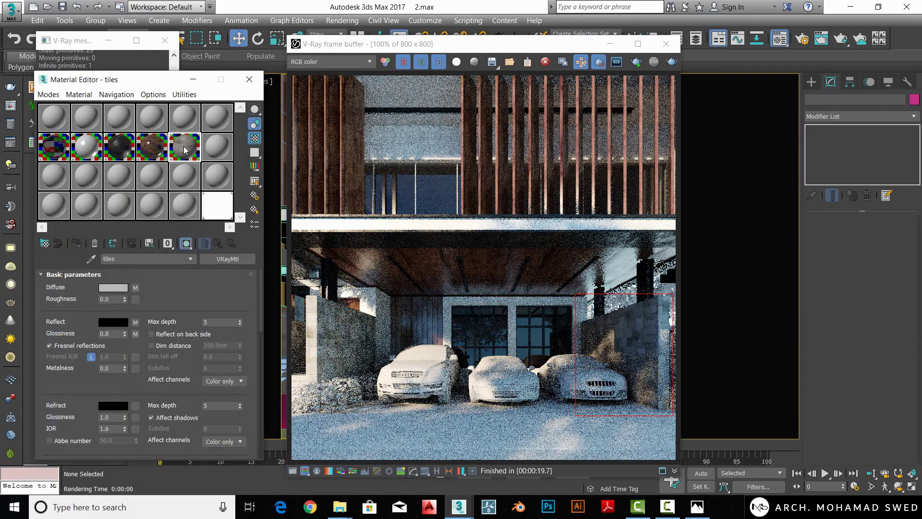
pyautogui.rightClick(183, 146)
pyautogui.doubleClick(176, 144)
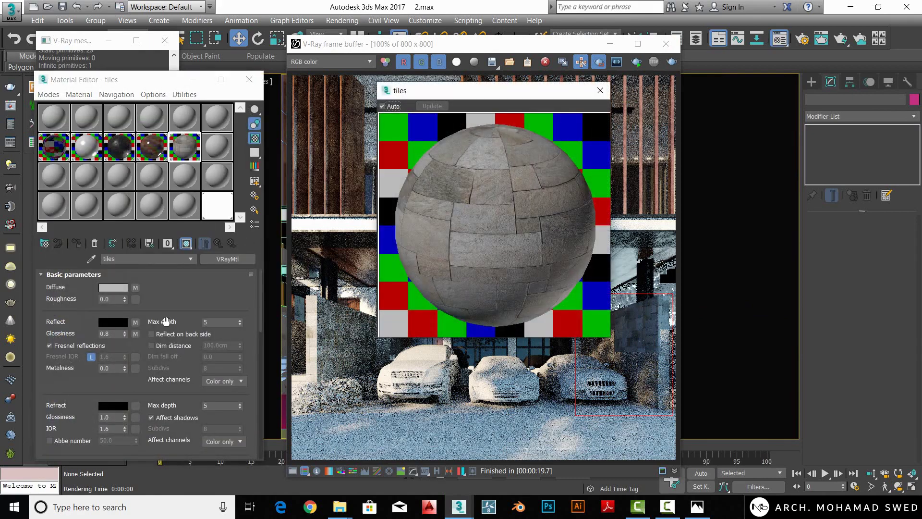
pyautogui.scroll(-5, 165, 321)
pyautogui.scroll(-5, 144, 307)
pyautogui.scroll(-5, 87, 267)
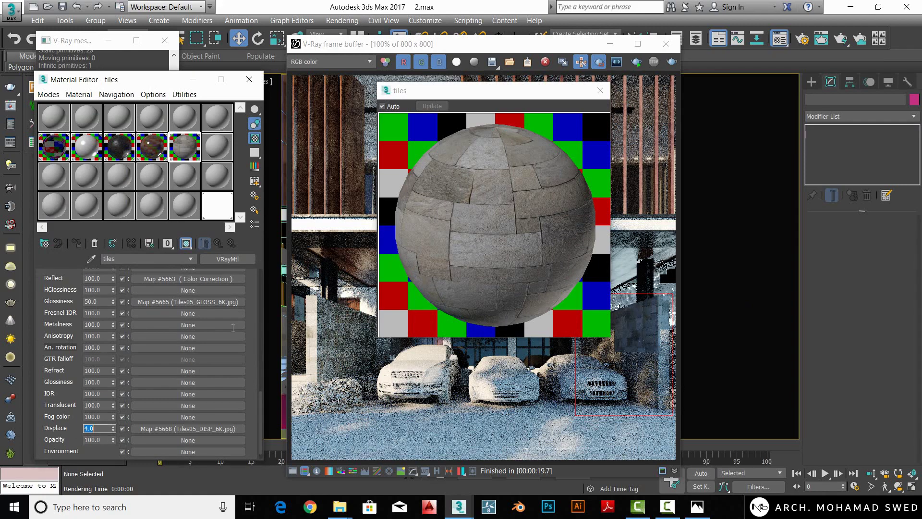
pyautogui.click(600, 90)
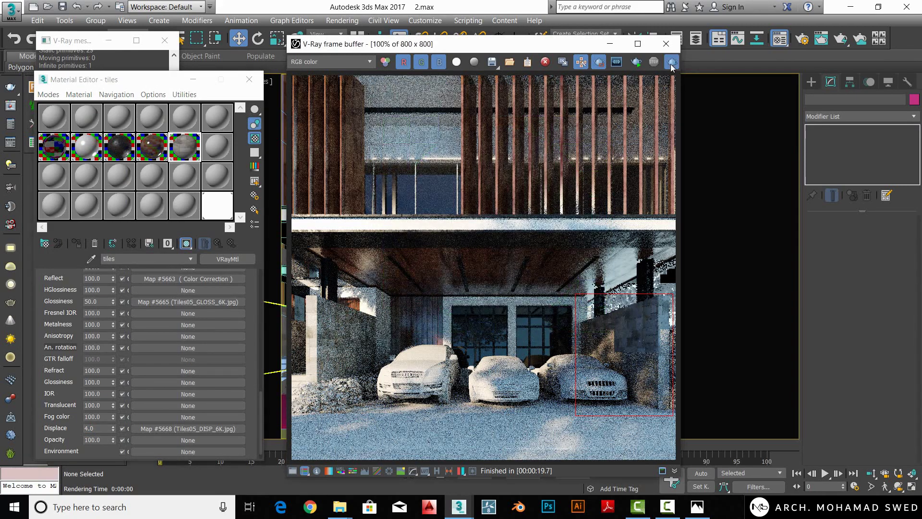
# - Re-render the wall region, then turn off region rendering and close the frame buffer
pyautogui.click(671, 62)
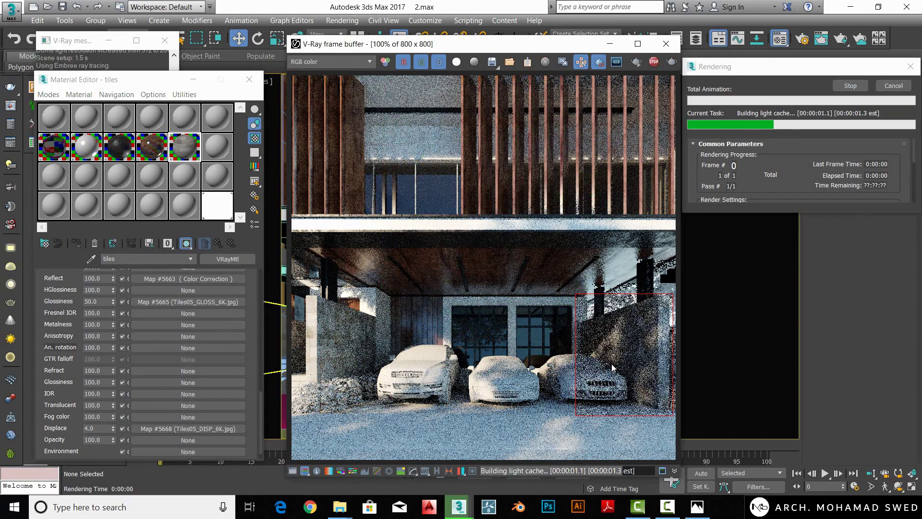
pyautogui.scroll(2, 644, 303)
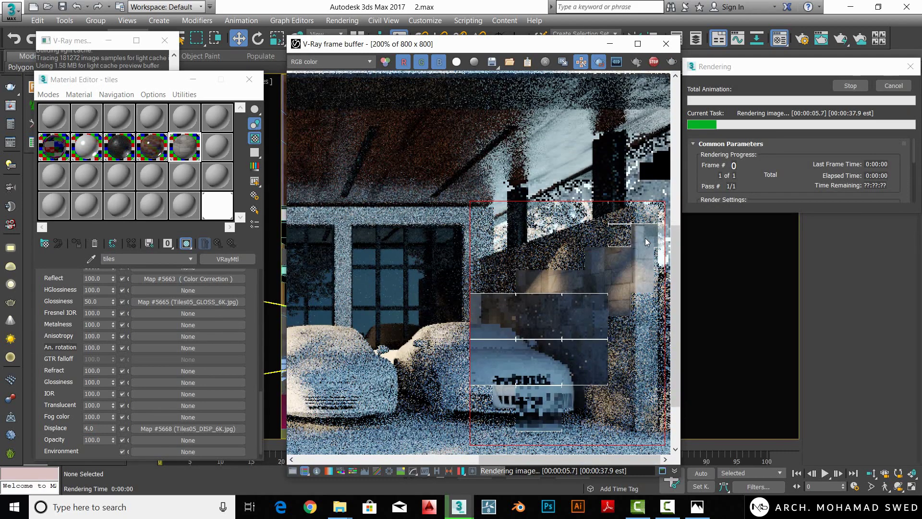
pyautogui.scroll(1, 645, 238)
pyautogui.scroll(-1, 629, 261)
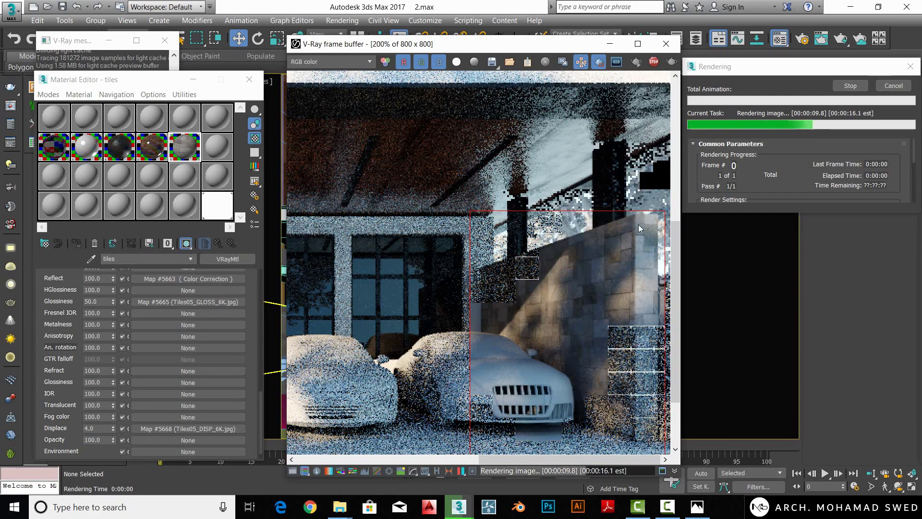
pyautogui.scroll(-1, 625, 336)
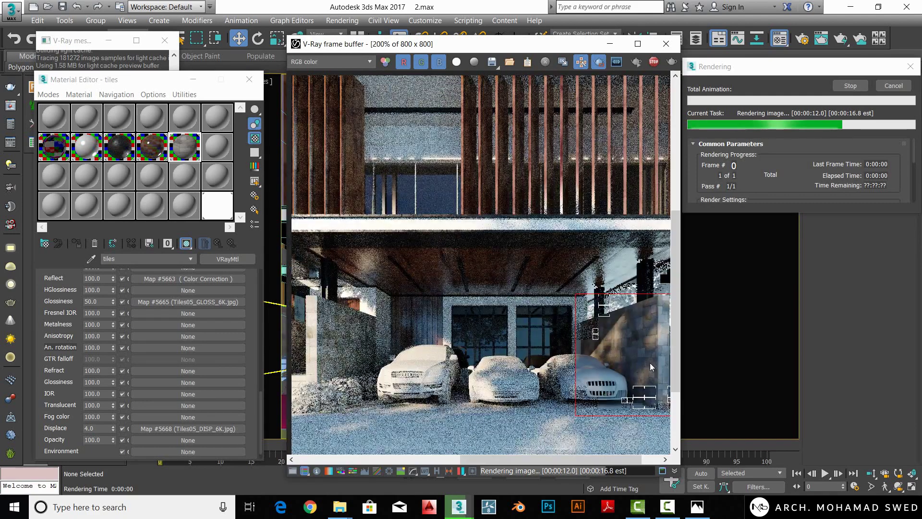
pyautogui.scroll(1, 651, 365)
pyautogui.scroll(-1, 651, 365)
pyautogui.scroll(2, 606, 307)
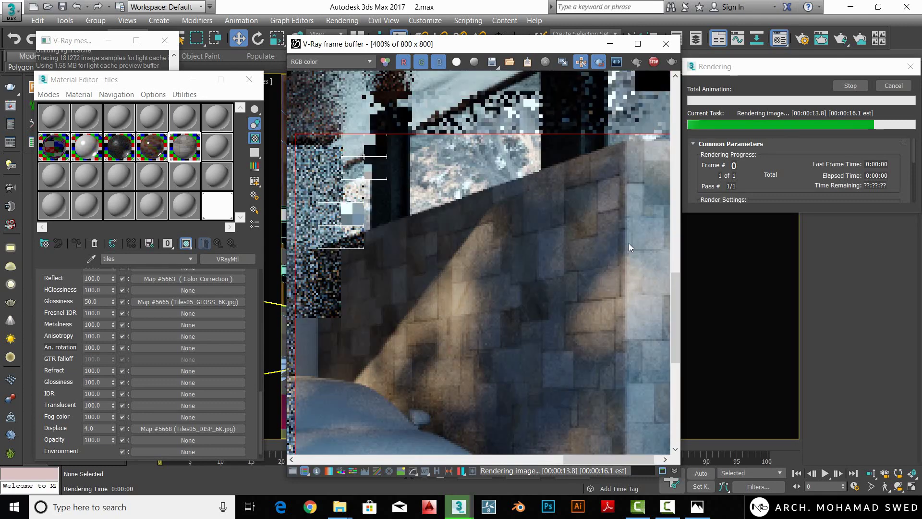
pyautogui.scroll(-2, 636, 352)
pyautogui.scroll(1, 636, 353)
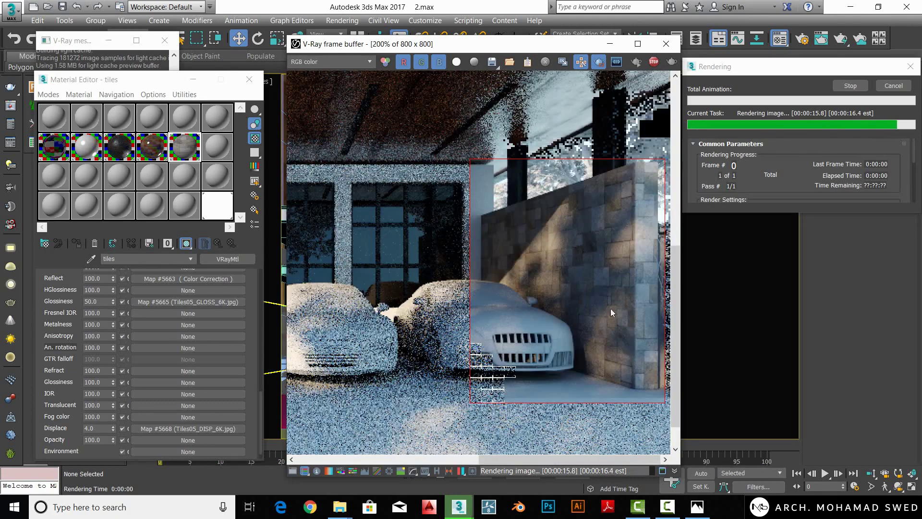
pyautogui.scroll(-1, 596, 337)
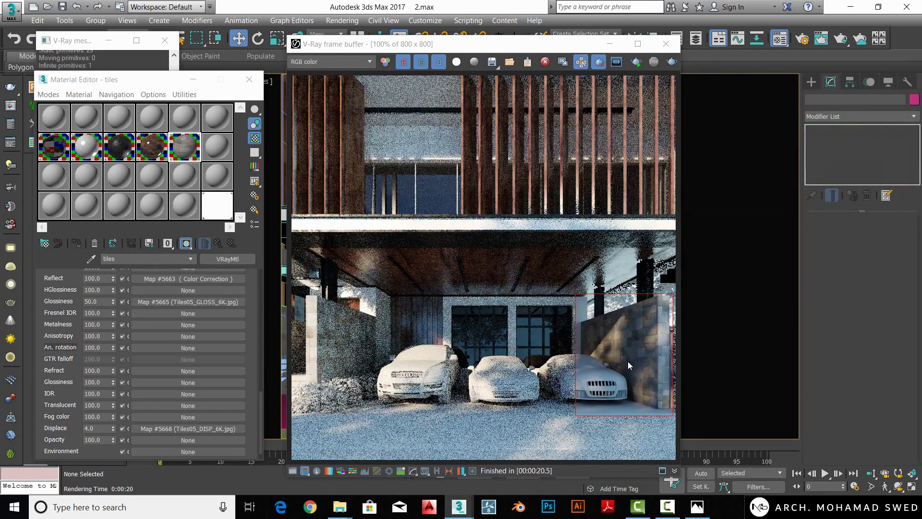
pyautogui.click(598, 67)
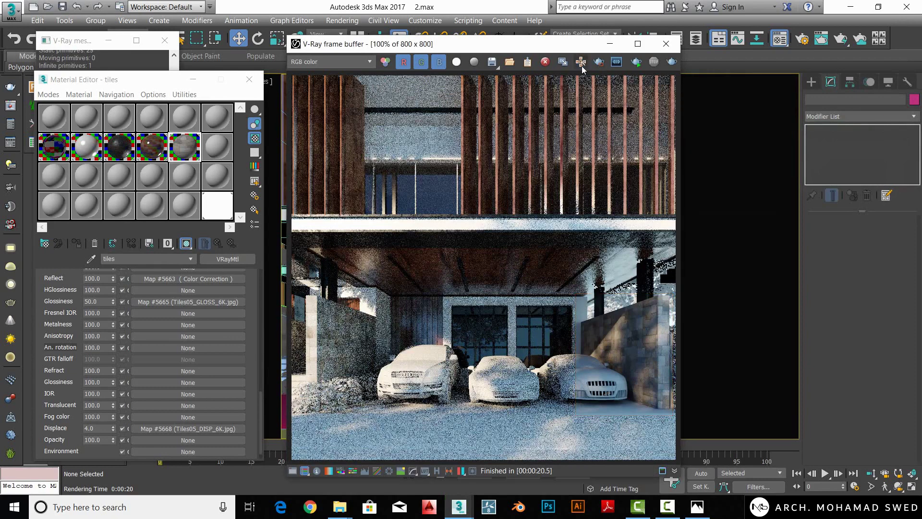
pyautogui.click(666, 44)
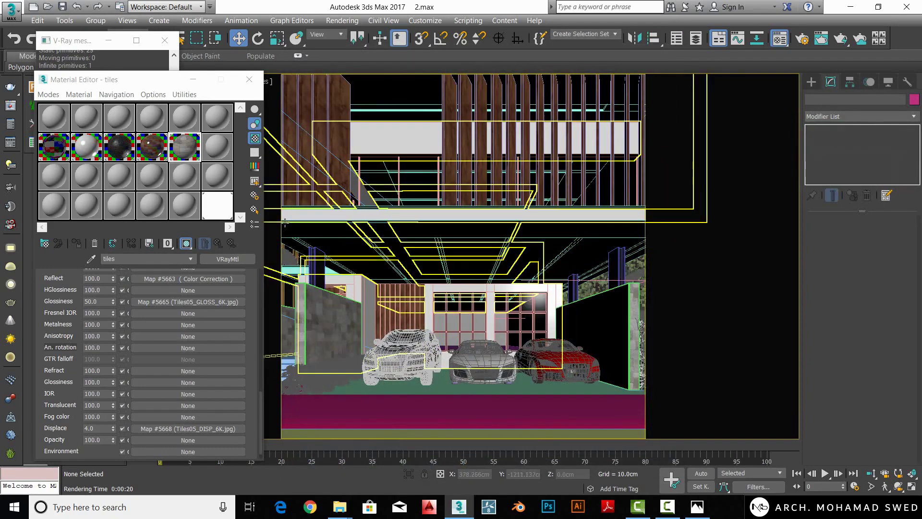
# - Review 05.effectsResult.jpg in Photos, then make an empty slot a new VRayMtl, Material #2098
pyautogui.click(694, 506)
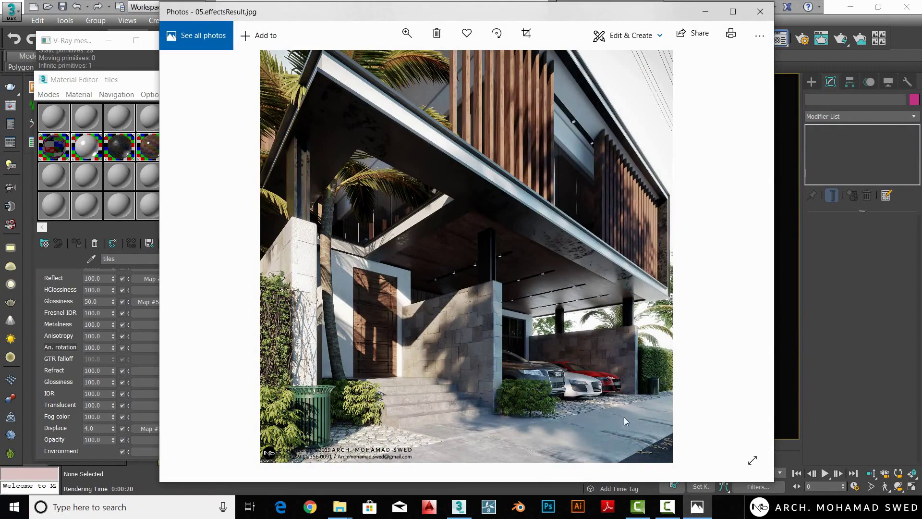
pyautogui.click(705, 11)
pyautogui.click(225, 144)
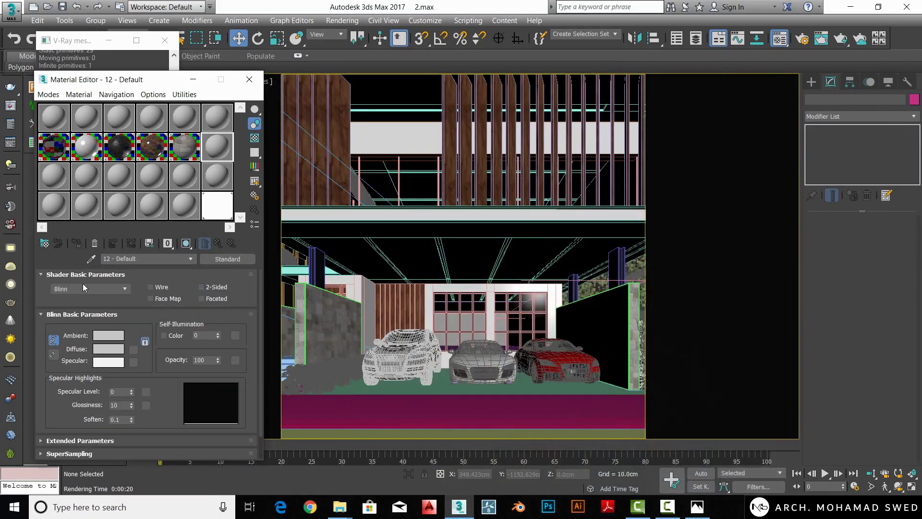
pyautogui.click(46, 245)
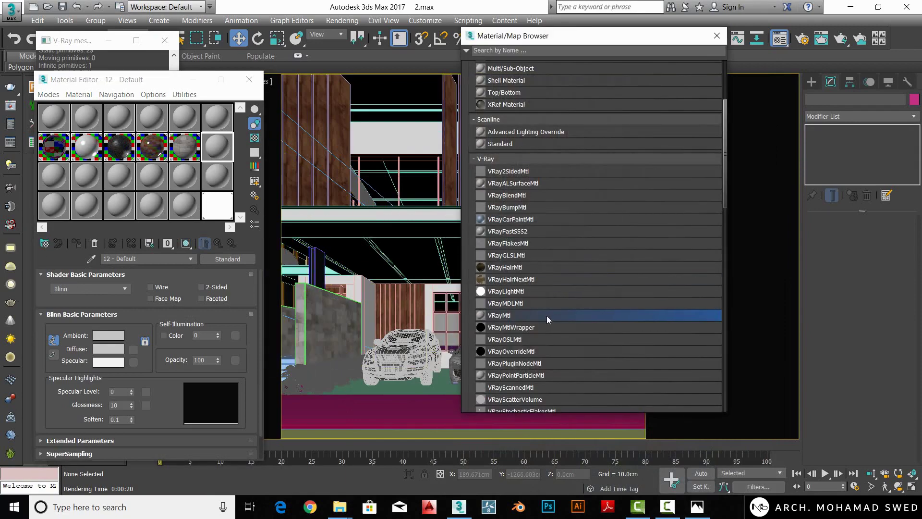
pyautogui.doubleClick(547, 316)
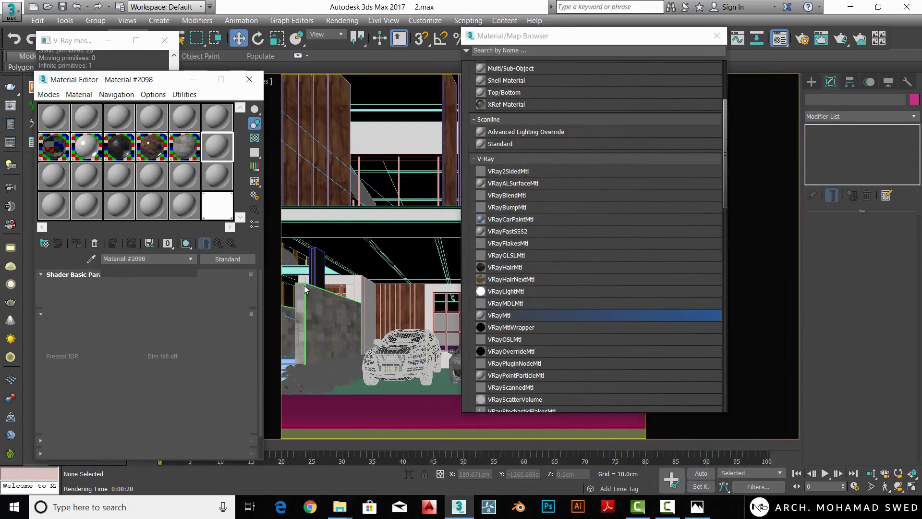
pyautogui.click(717, 36)
pyautogui.moveTo(339, 506)
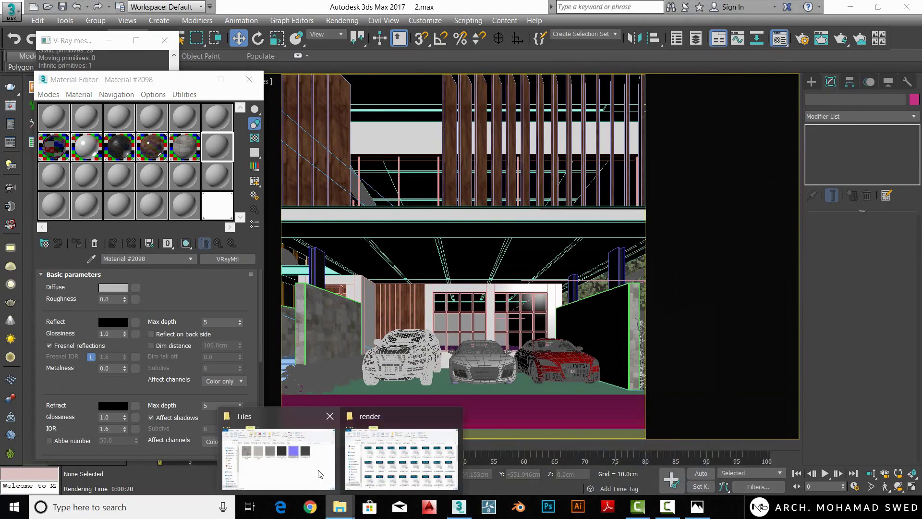
pyautogui.click(319, 443)
# - Open the Concrete folder and check the 4096×4096 Concrete2 DIFFUSE, DISP and SPECULAR maps
pyautogui.click(326, 141)
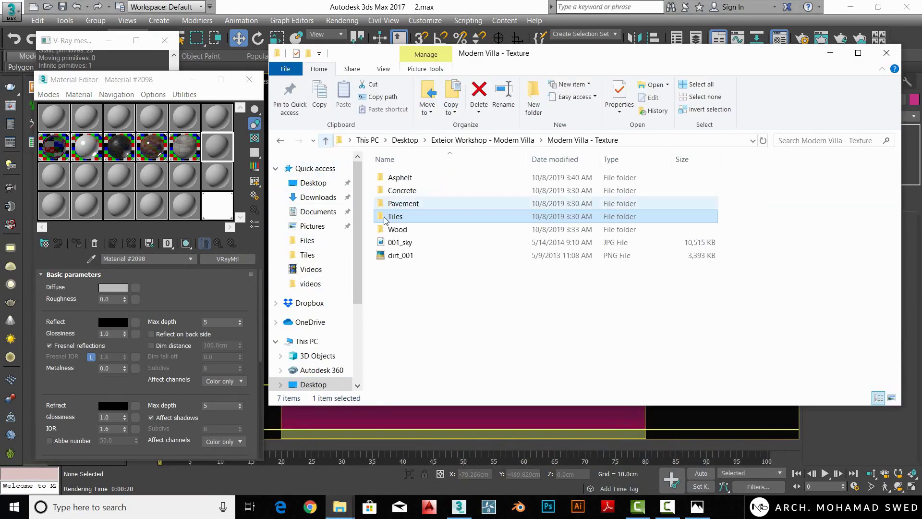
pyautogui.doubleClick(391, 187)
pyautogui.click(405, 192)
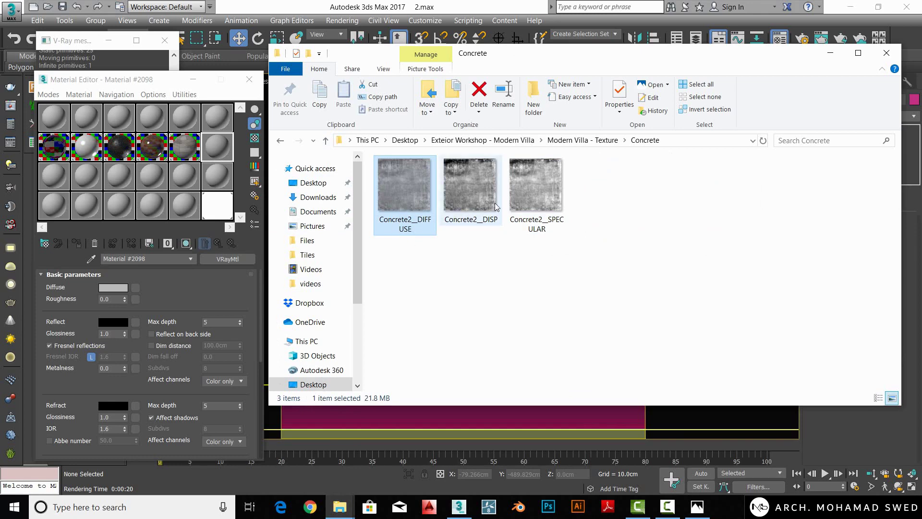
pyautogui.click(469, 202)
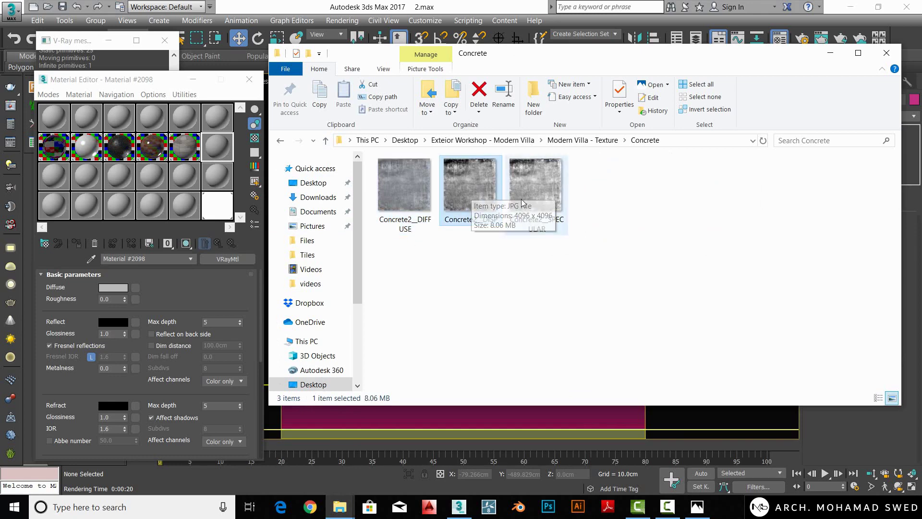
pyautogui.click(552, 224)
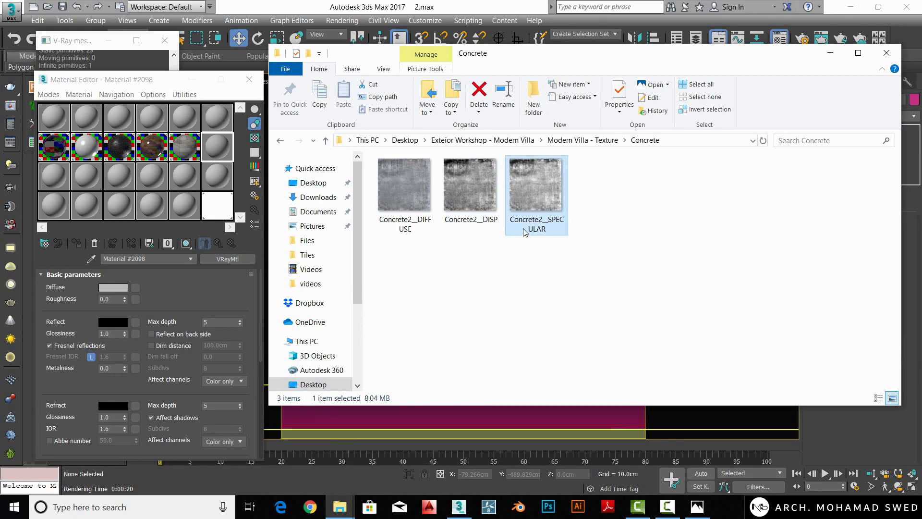
pyautogui.moveTo(535, 188)
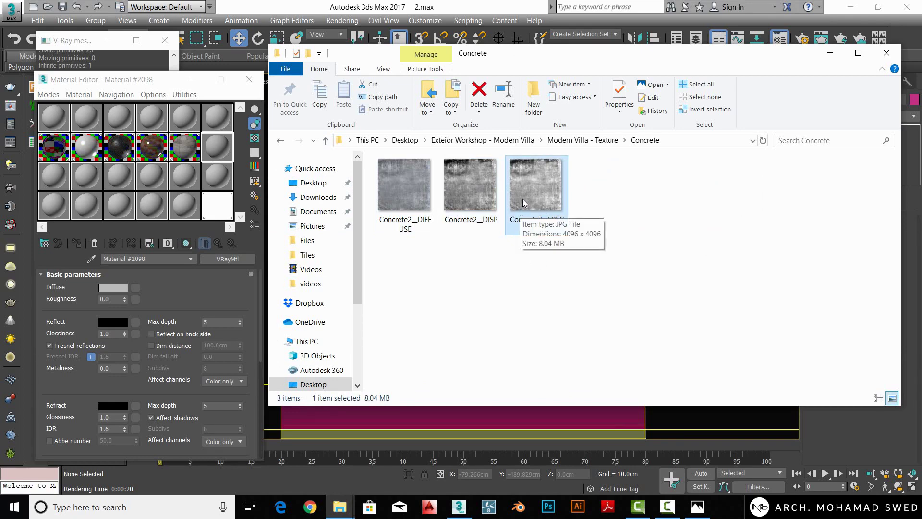
# - Load Concrete2__DIFFUSE from the Concrete folder as Material #2098's diffuse bitmap
pyautogui.click(152, 311)
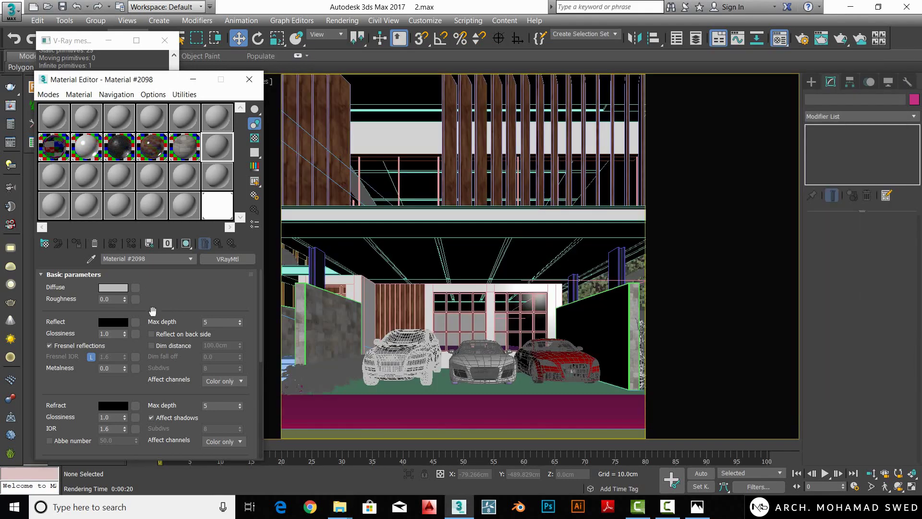
pyautogui.click(136, 287)
pyautogui.doubleClick(498, 123)
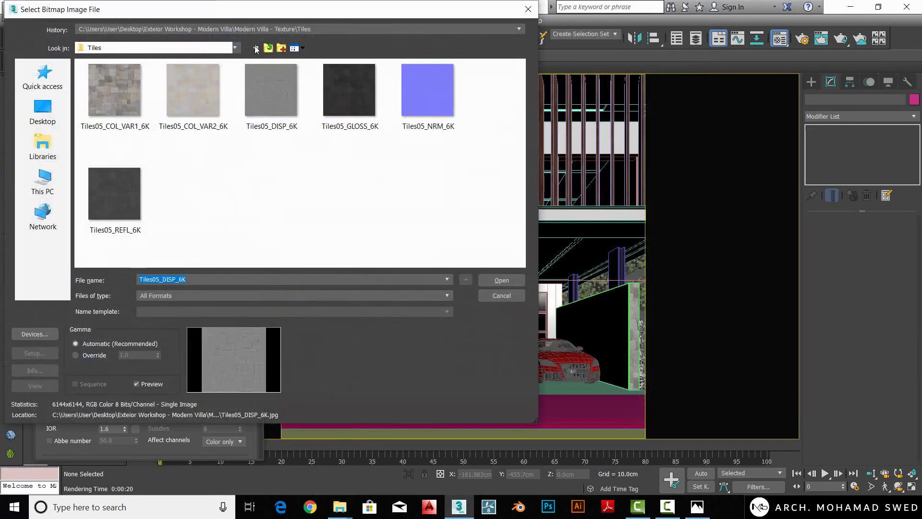
pyautogui.click(269, 48)
pyautogui.doubleClick(98, 89)
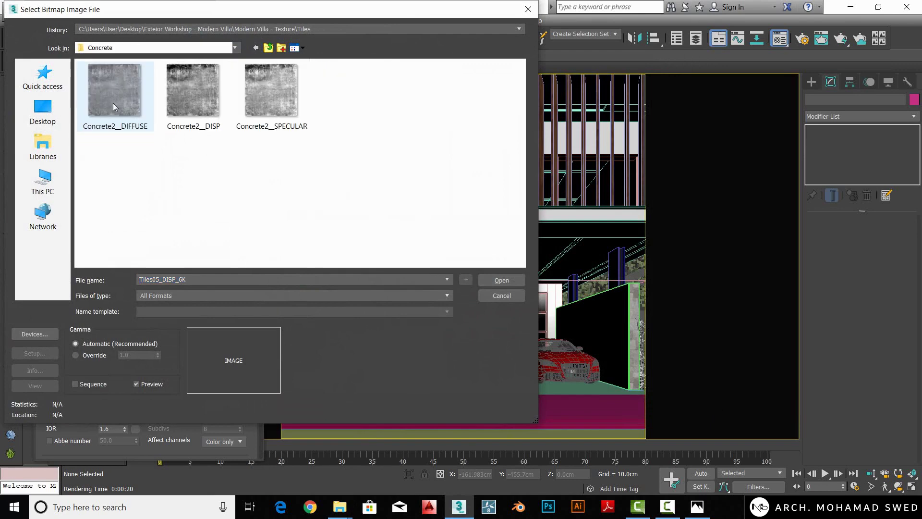
pyautogui.click(108, 96)
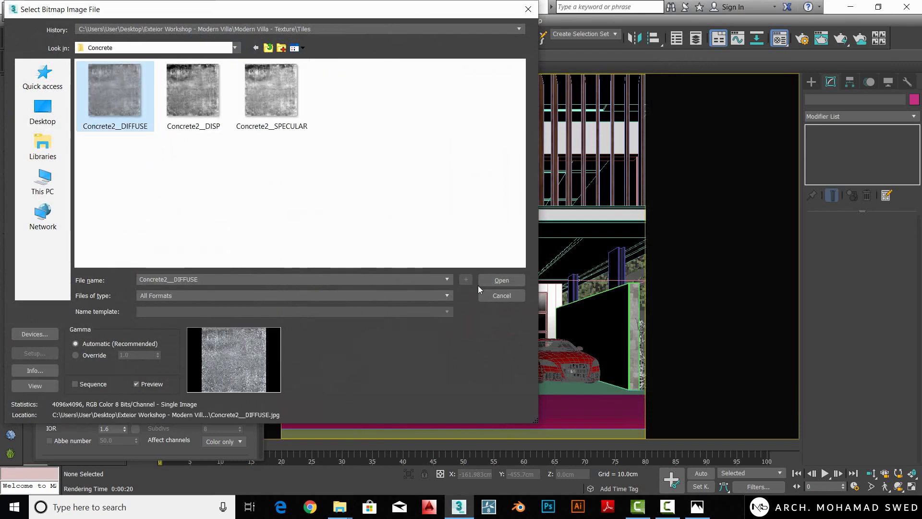
pyautogui.click(502, 280)
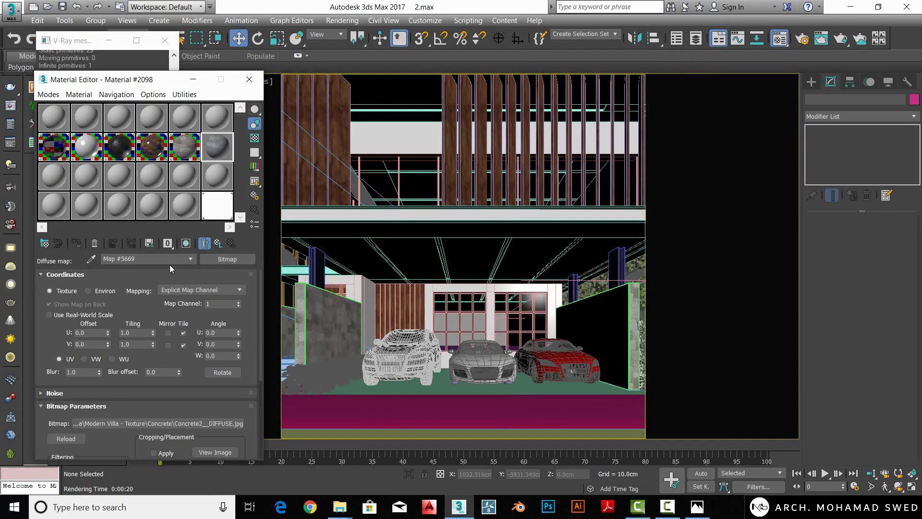
# - Preview the diffuse map enlarged on a checker background, then return to the parent material
pyautogui.doubleClick(230, 143)
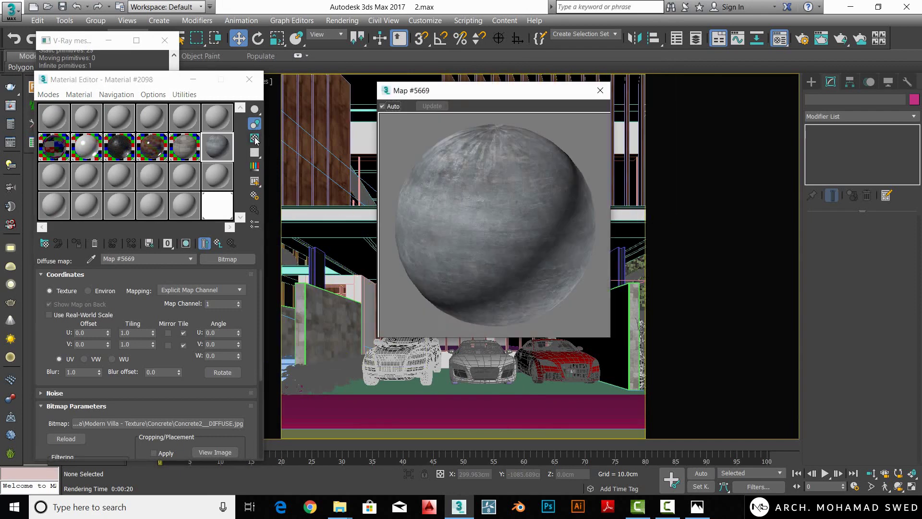
pyautogui.click(255, 138)
pyautogui.moveTo(452, 91); pyautogui.dragTo(503, 92)
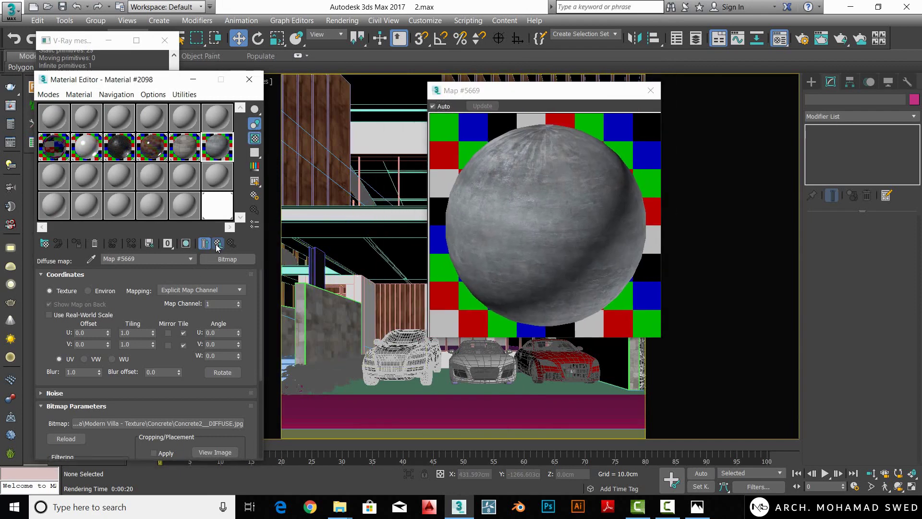
pyautogui.click(218, 243)
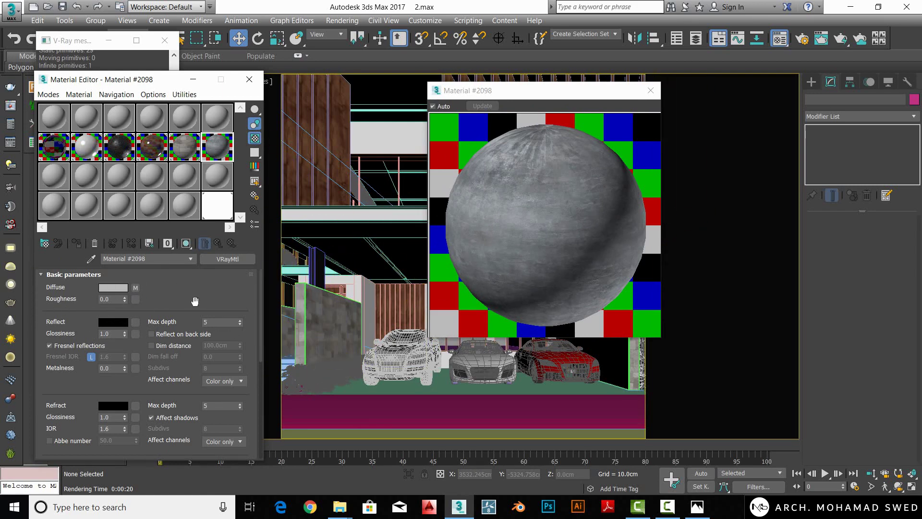
# - Load Concrete2__SPECULAR as the reflection map and share it into the Glossiness slot
pyautogui.click(135, 288)
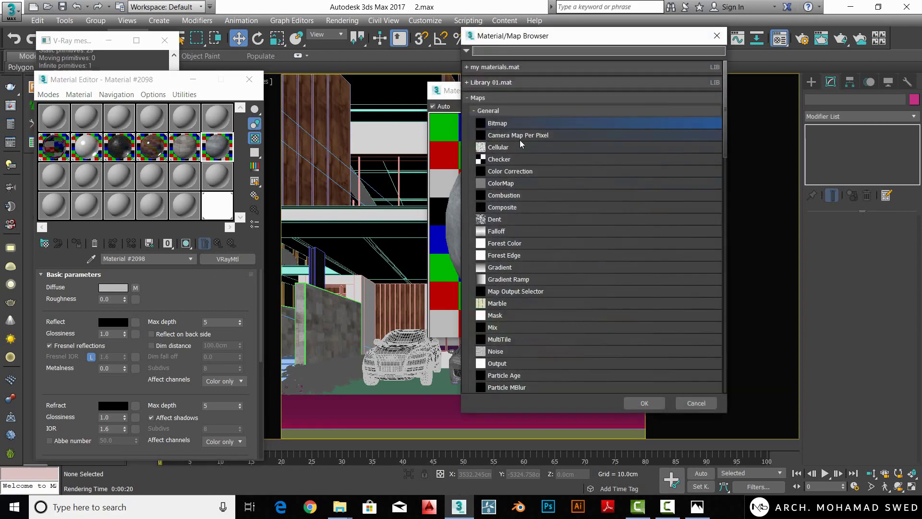
pyautogui.doubleClick(510, 124)
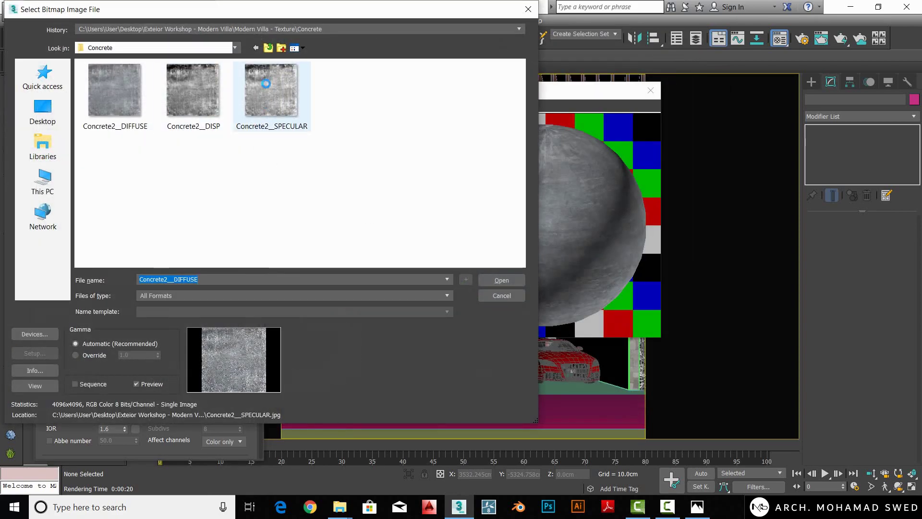
pyautogui.click(270, 107)
pyautogui.click(501, 280)
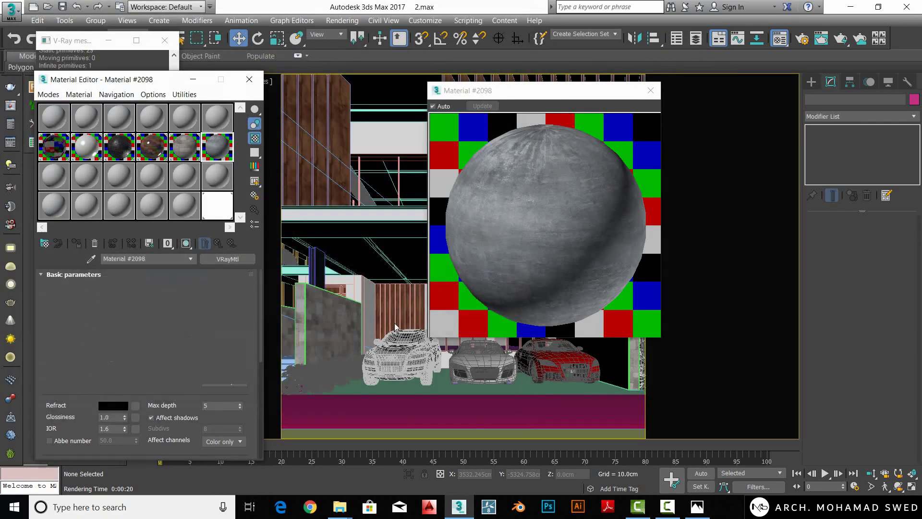
pyautogui.click(218, 243)
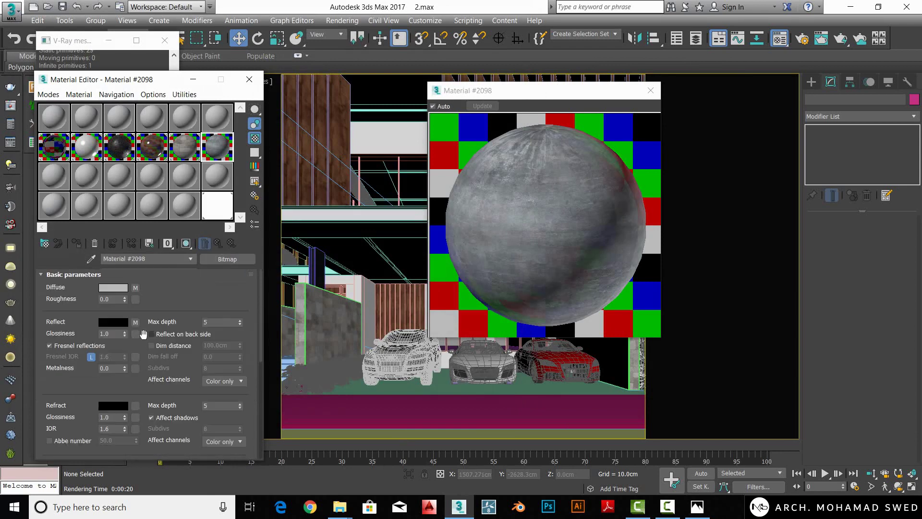
pyautogui.moveTo(136, 322); pyautogui.dragTo(136, 333)
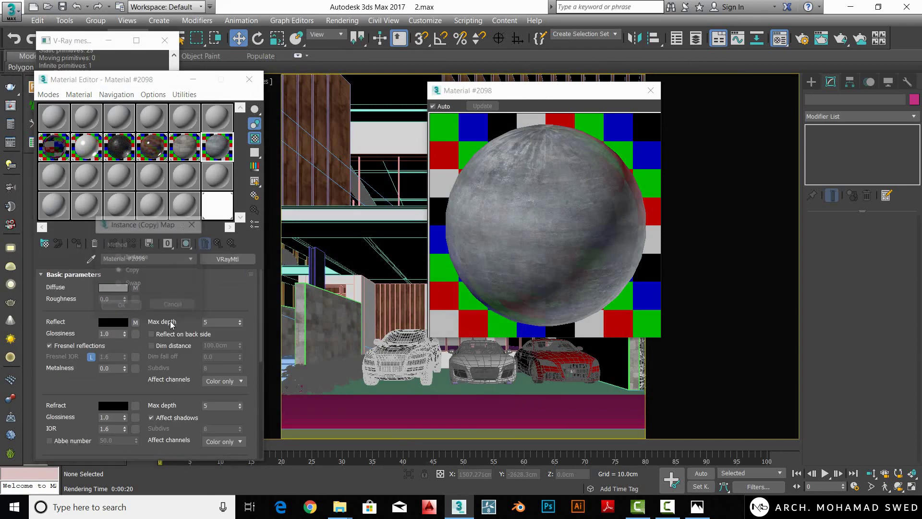
pyautogui.click(122, 309)
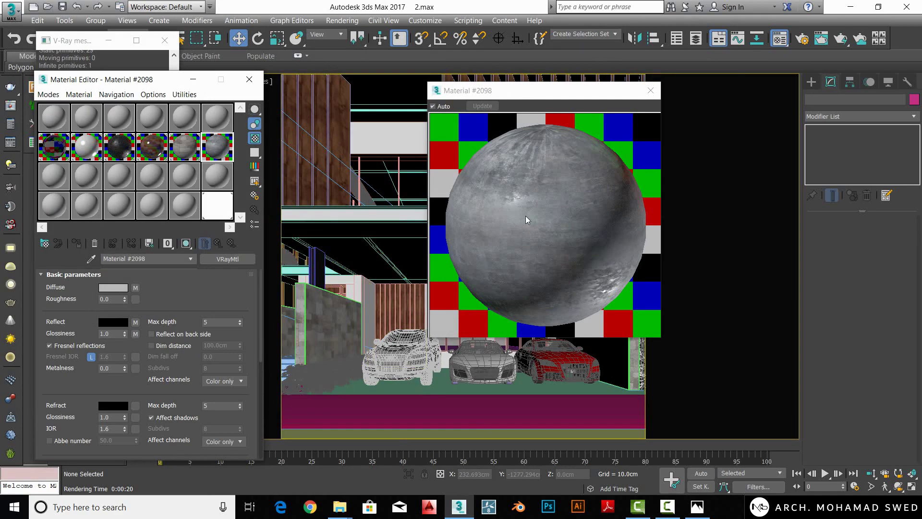
# - Unlock Fresnel IOR and set it to 1.4, and switch the BRDF to Blinn
pyautogui.click(91, 356)
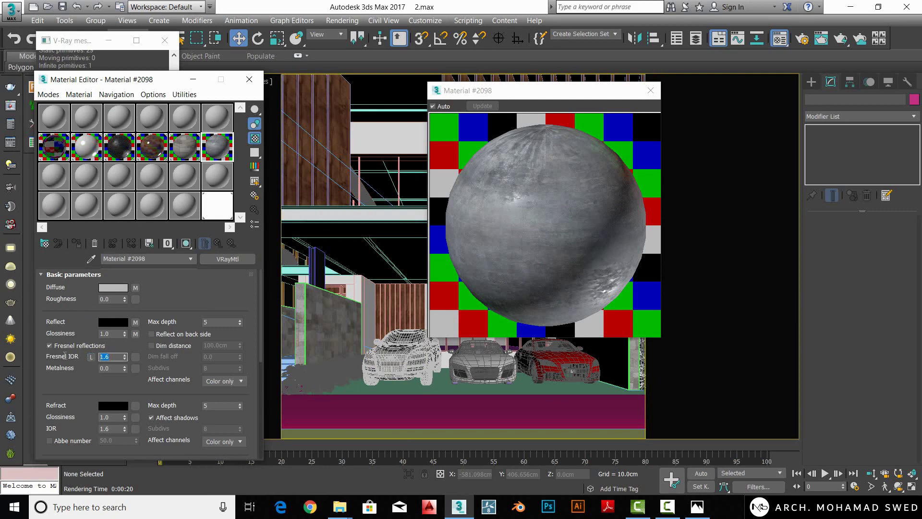
pyautogui.write('1.4')
pyautogui.press('Return')
pyautogui.moveTo(86, 390); pyautogui.dragTo(81, 160)
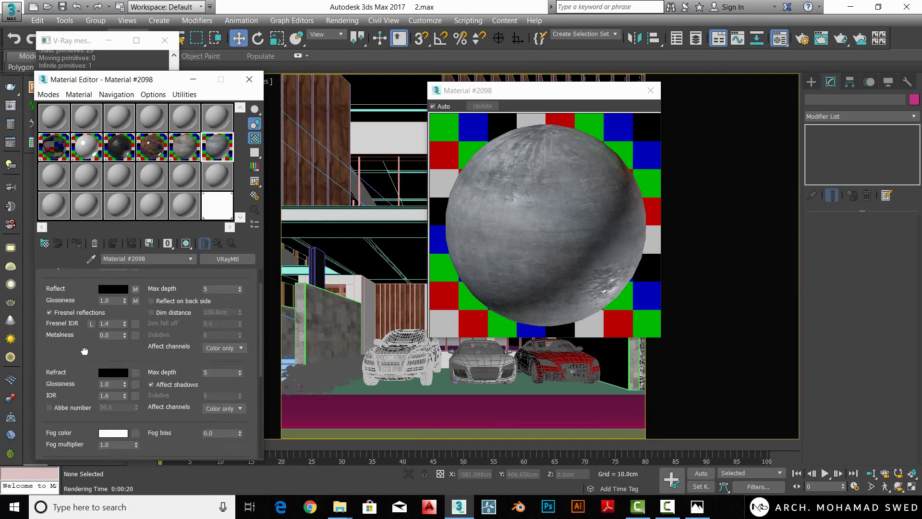
pyautogui.click(88, 374)
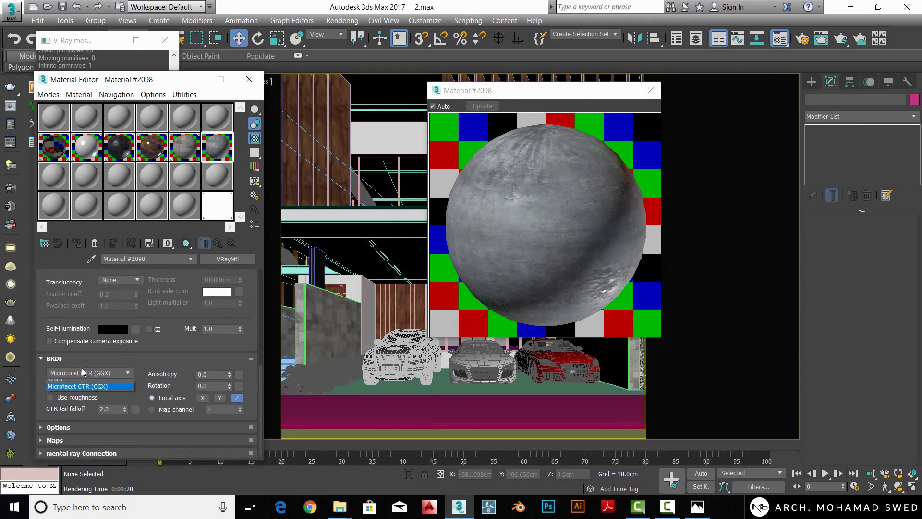
pyautogui.click(67, 391)
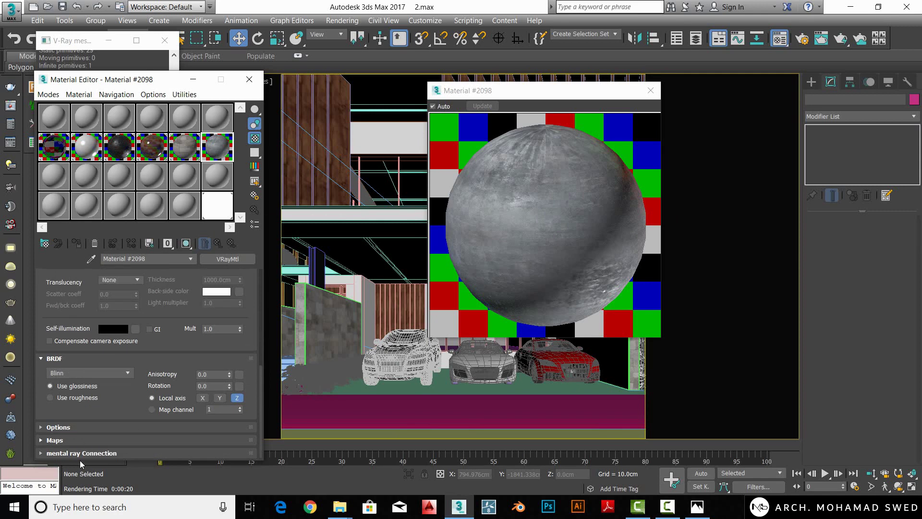
pyautogui.click(55, 441)
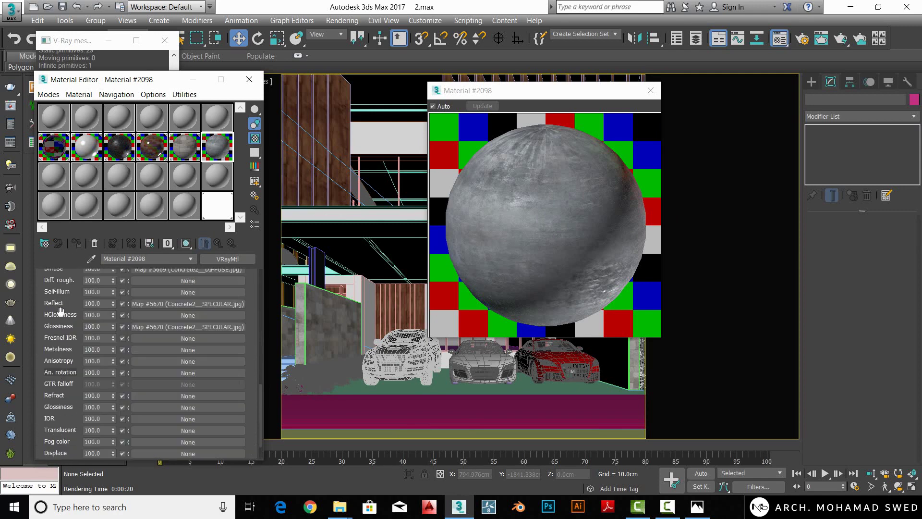
# - Load Concrete2__DISP as the concrete material's bump map
pyautogui.scroll(3, 60, 311)
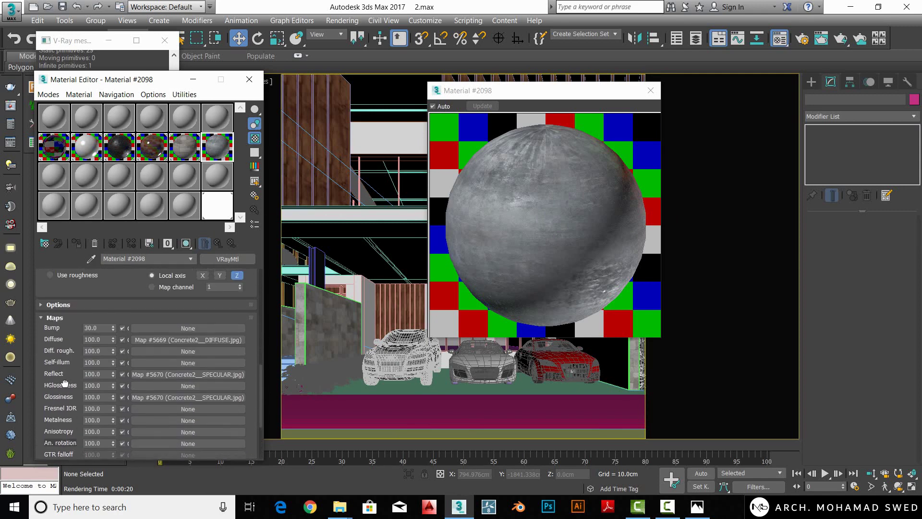
pyautogui.click(170, 335)
pyautogui.doubleClick(507, 123)
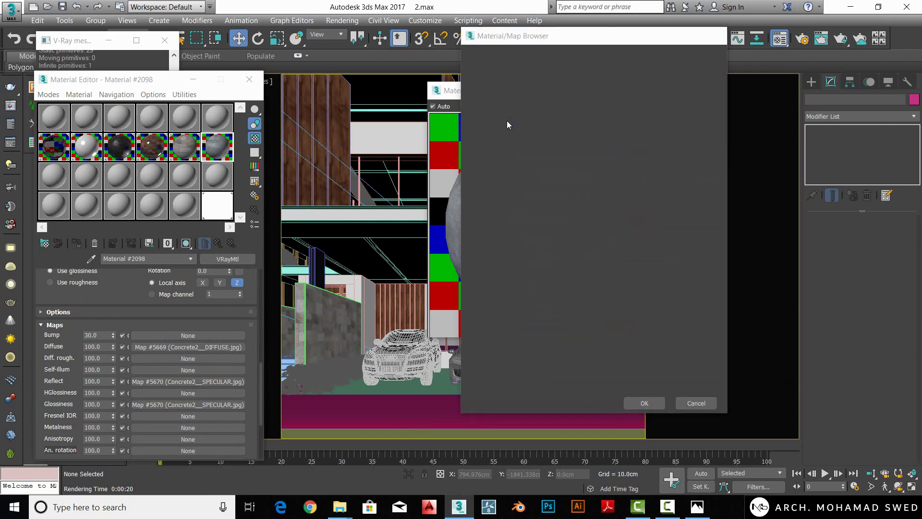
pyautogui.click(194, 109)
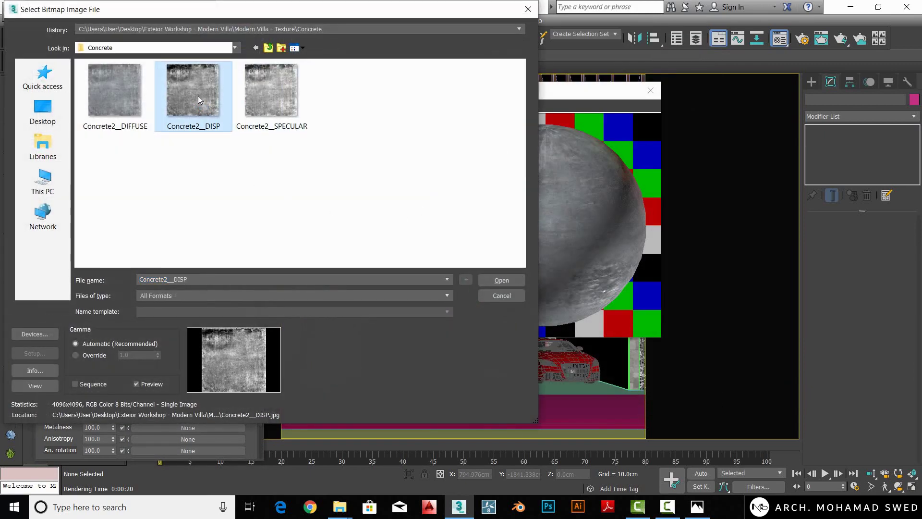
pyautogui.doubleClick(198, 96)
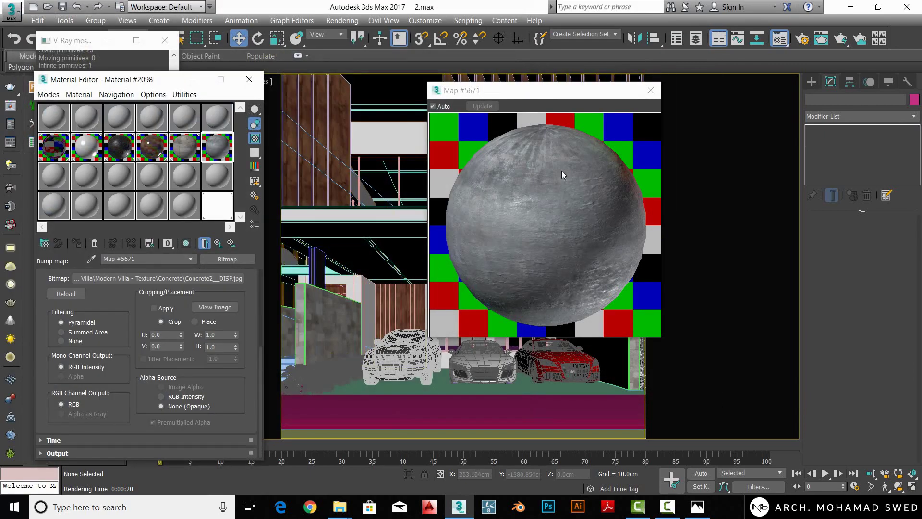
pyautogui.click(218, 243)
# - Set the material's reflection colour to mid grey 132
pyautogui.scroll(-10, 68, 401)
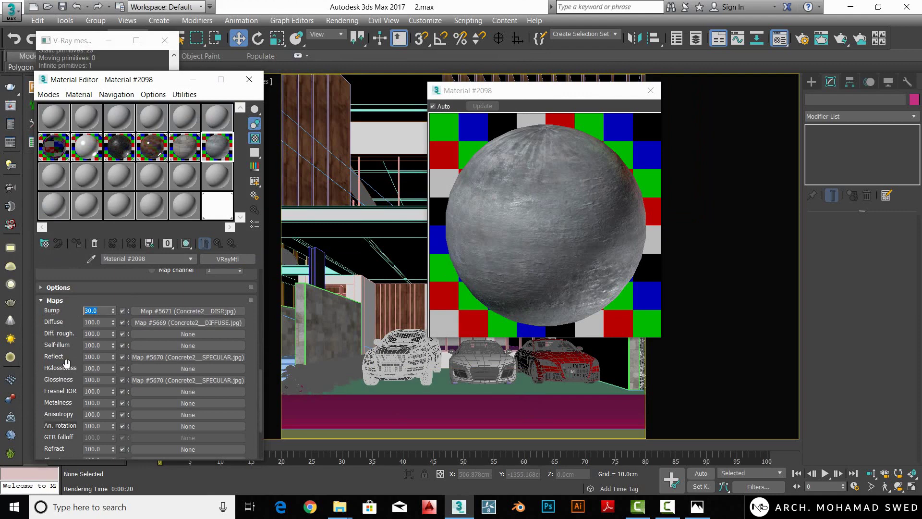
pyautogui.scroll(1, 63, 346)
pyautogui.click(697, 507)
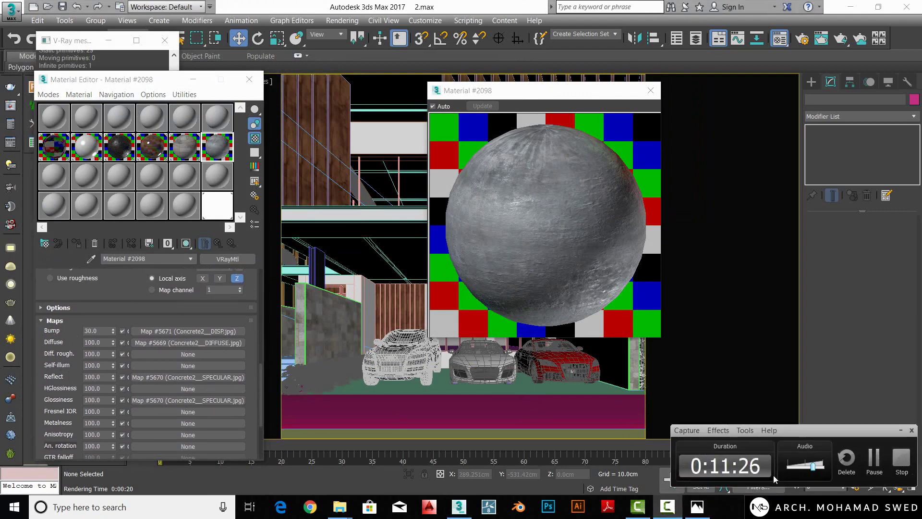
pyautogui.click(873, 460)
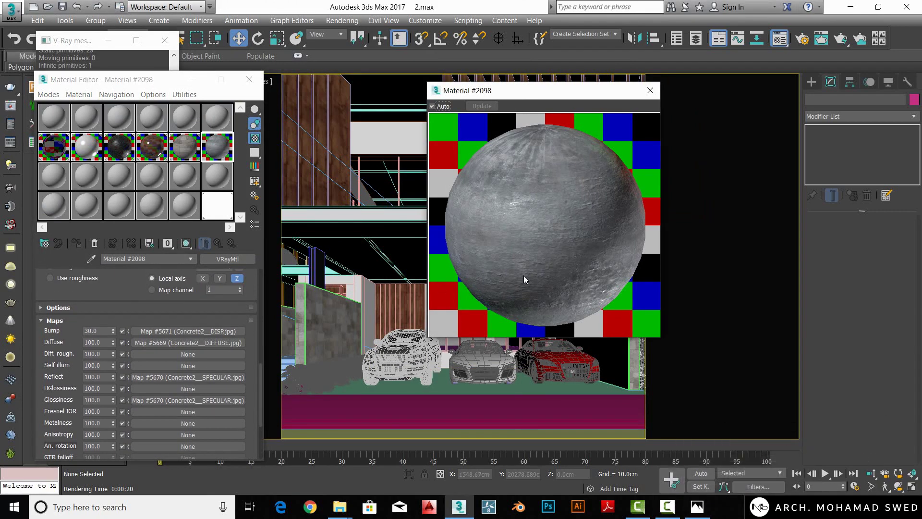
pyautogui.scroll(2, 84, 369)
pyautogui.scroll(2, 77, 369)
pyautogui.scroll(2, 67, 369)
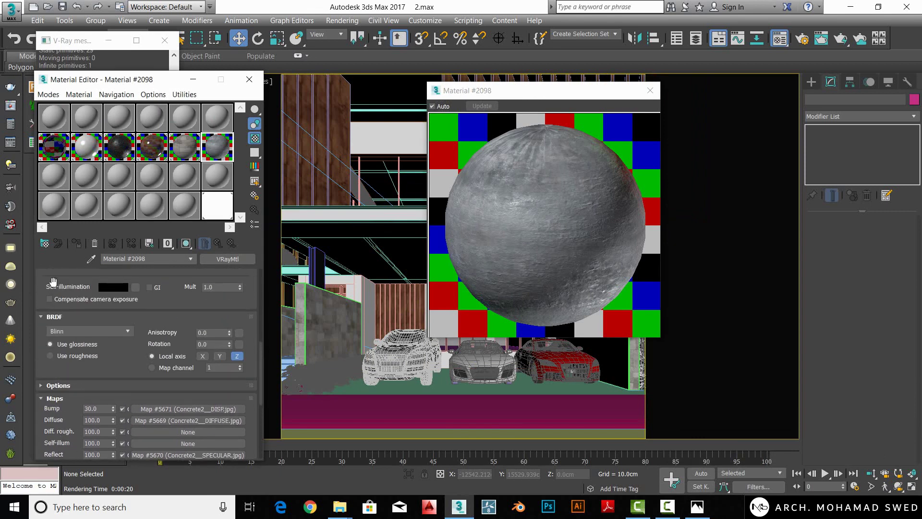
pyautogui.scroll(2, 57, 370)
pyautogui.scroll(2, 59, 361)
pyautogui.scroll(1, 60, 348)
pyautogui.scroll(2, 63, 334)
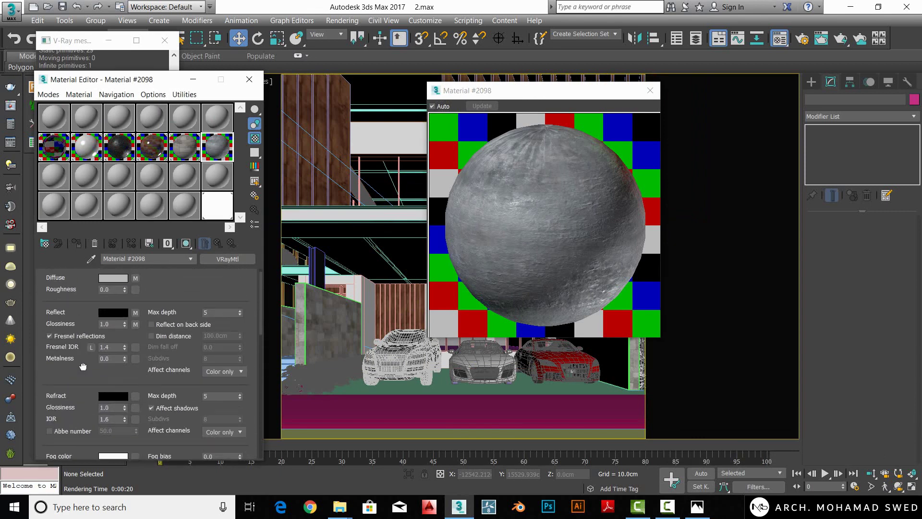
pyautogui.scroll(1, 67, 320)
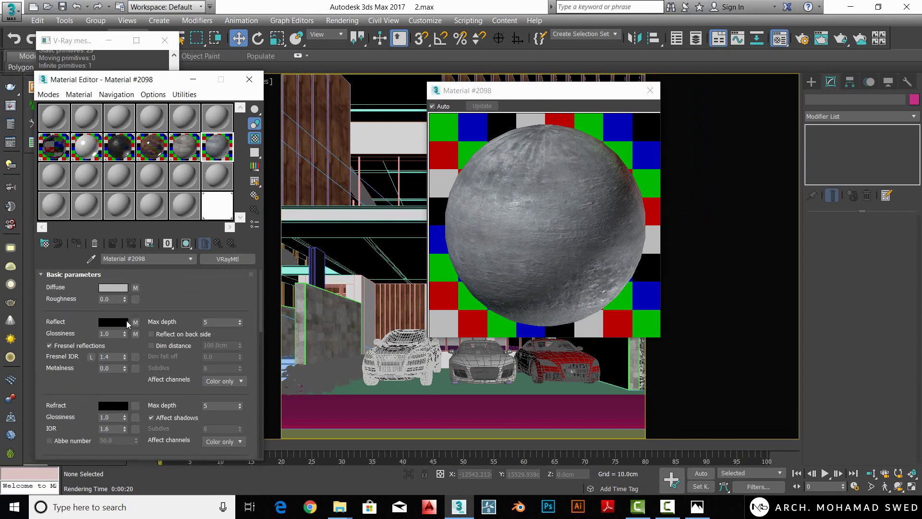
pyautogui.click(115, 321)
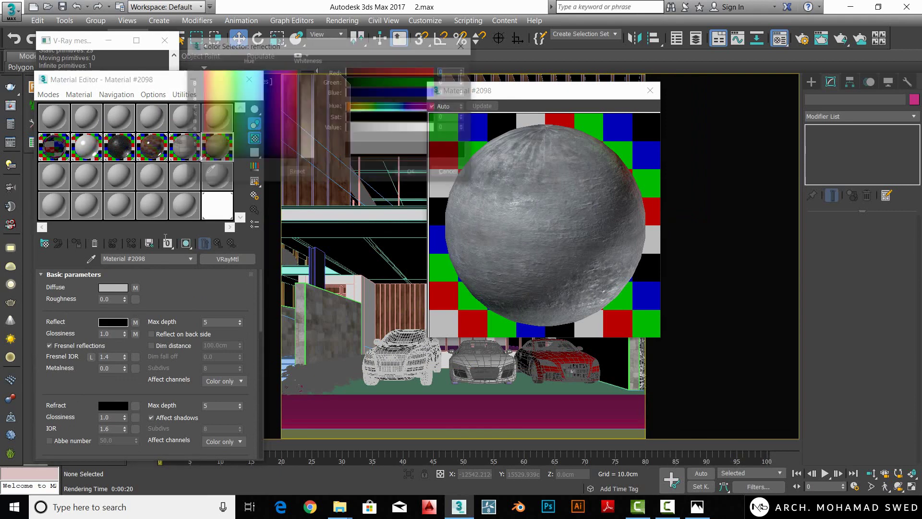
pyautogui.moveTo(306, 111); pyautogui.dragTo(318, 117)
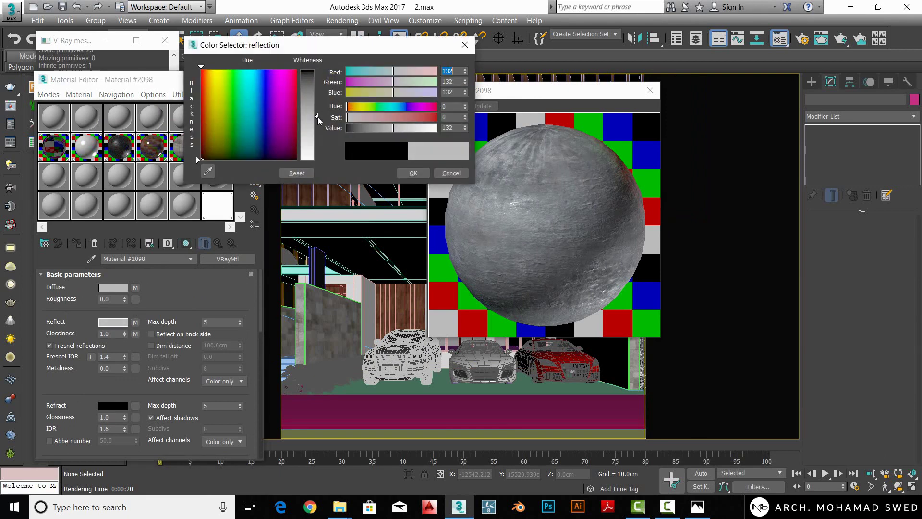
# - Confirm the reflection colour, then set the Reflect and Glossiness map amounts to 75.0
pyautogui.click(406, 171)
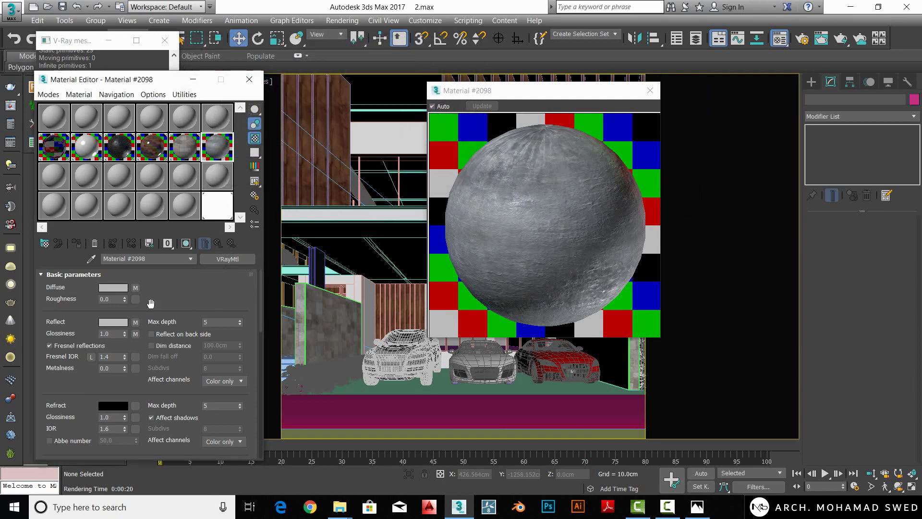
pyautogui.scroll(-5, 129, 324)
pyautogui.scroll(-5, 98, 382)
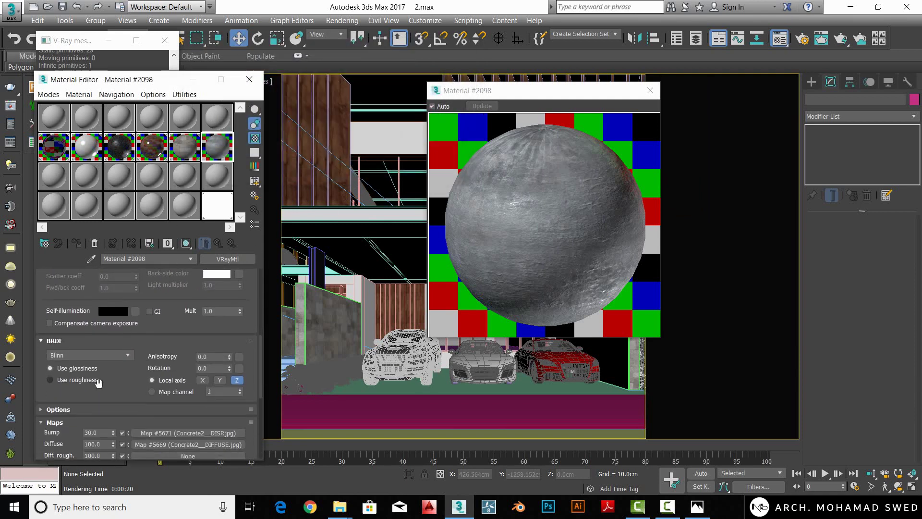
pyautogui.scroll(-5, 56, 394)
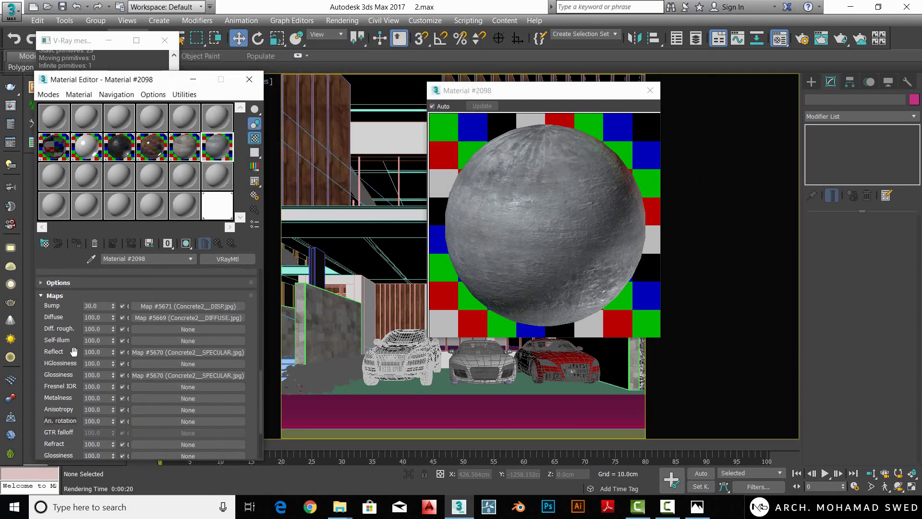
pyautogui.doubleClick(101, 352)
pyautogui.click(106, 375)
pyautogui.write('75')
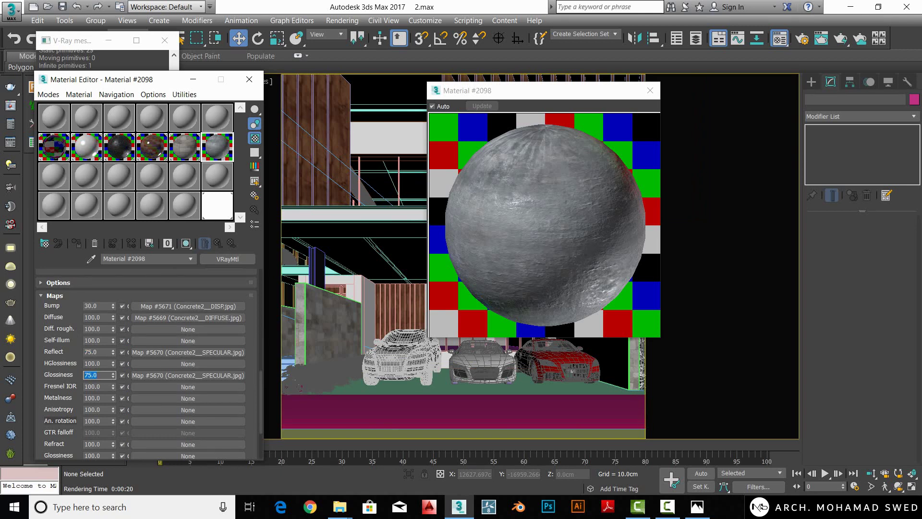
pyautogui.scroll(3, 56, 353)
pyautogui.scroll(3, 48, 312)
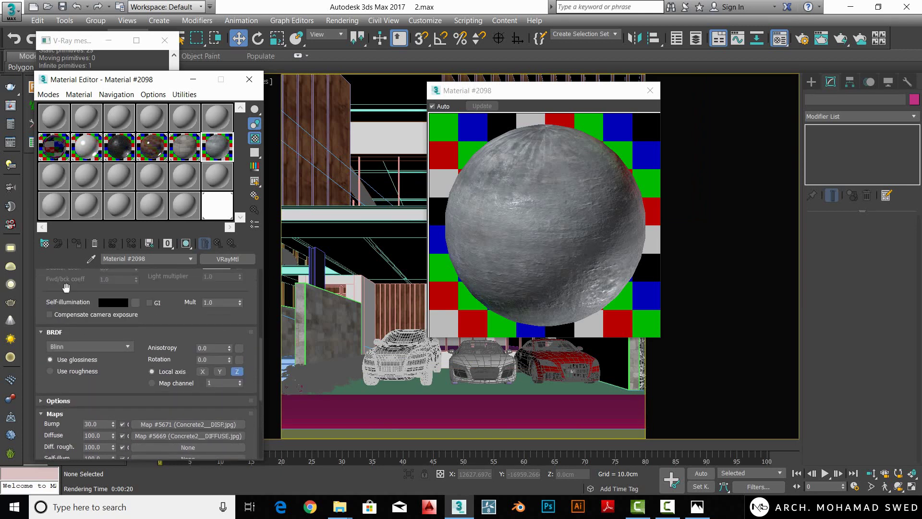
pyautogui.scroll(3, 40, 274)
pyautogui.scroll(2, 58, 303)
pyautogui.scroll(2, 63, 407)
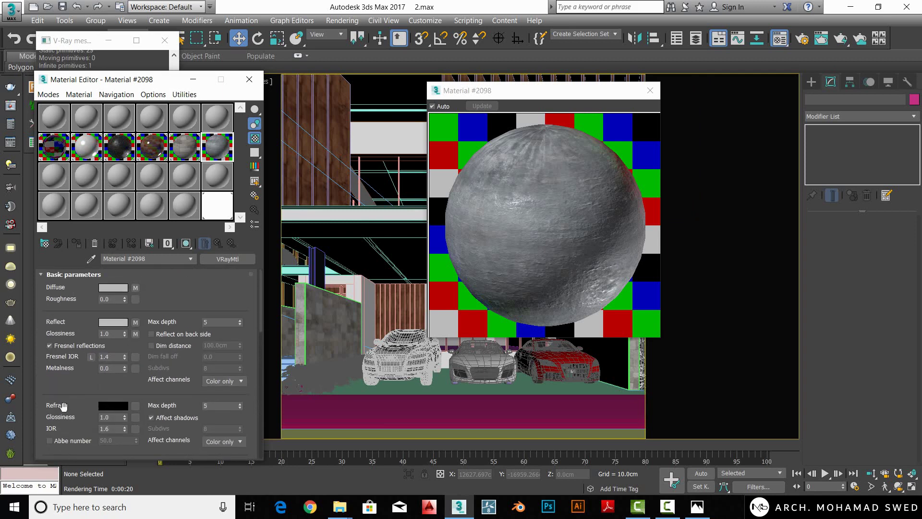
pyautogui.scroll(-2, 67, 360)
pyautogui.scroll(2, 66, 380)
# - Close the concrete preview, check the reference render, and select the pavement floor and stairs
pyautogui.click(652, 92)
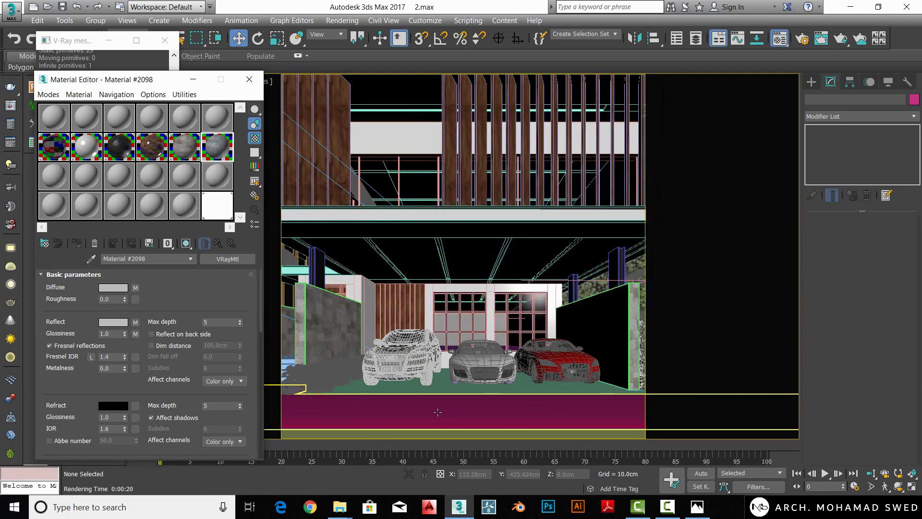
pyautogui.click(385, 390)
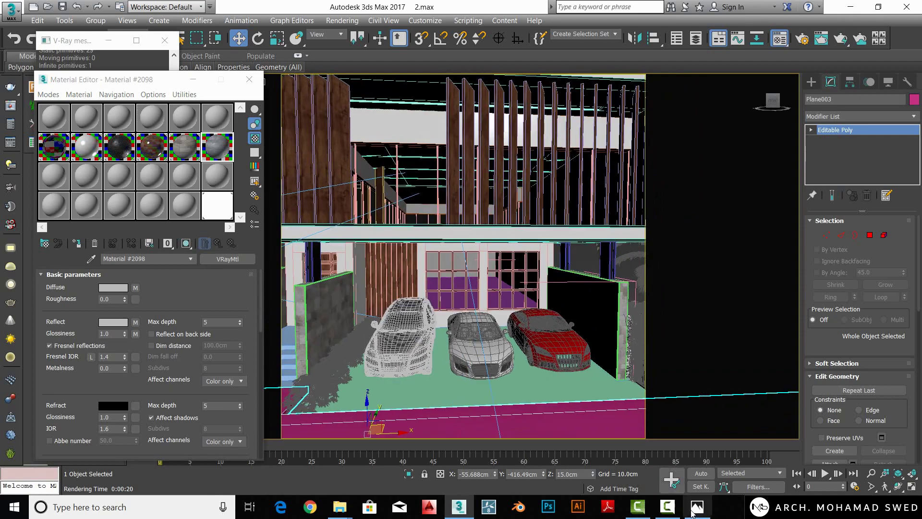
pyautogui.click(697, 507)
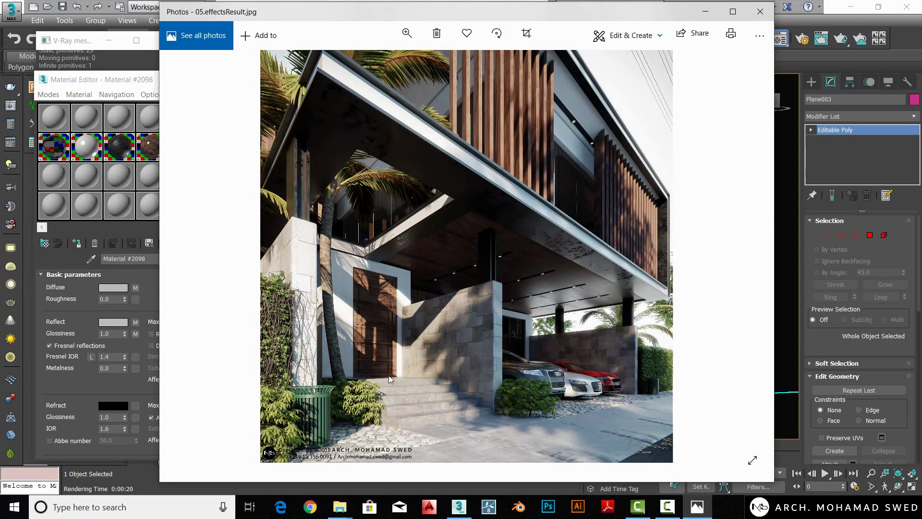
pyautogui.click(760, 11)
pyautogui.moveTo(492, 267); pyautogui.dragTo(607, 332, button='middle')
pyautogui.click(529, 312)
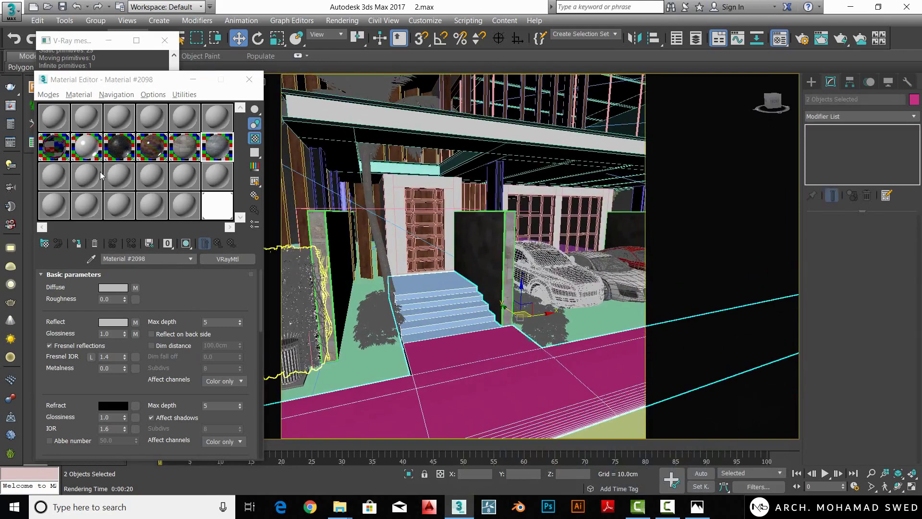
# - Assign the concrete material to the selected pavement and stairs and show it in the viewport
pyautogui.click(76, 243)
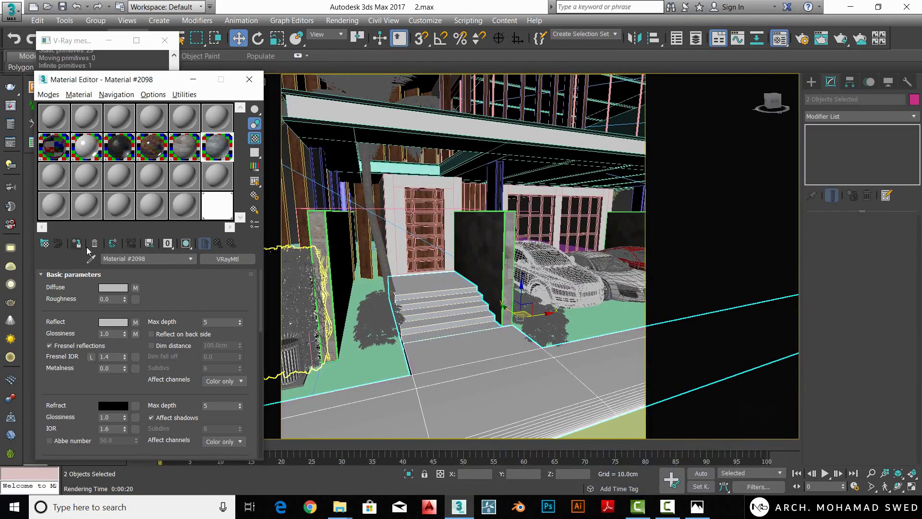
pyautogui.moveTo(459, 371); pyautogui.dragTo(453, 373, button='middle')
pyautogui.click(187, 243)
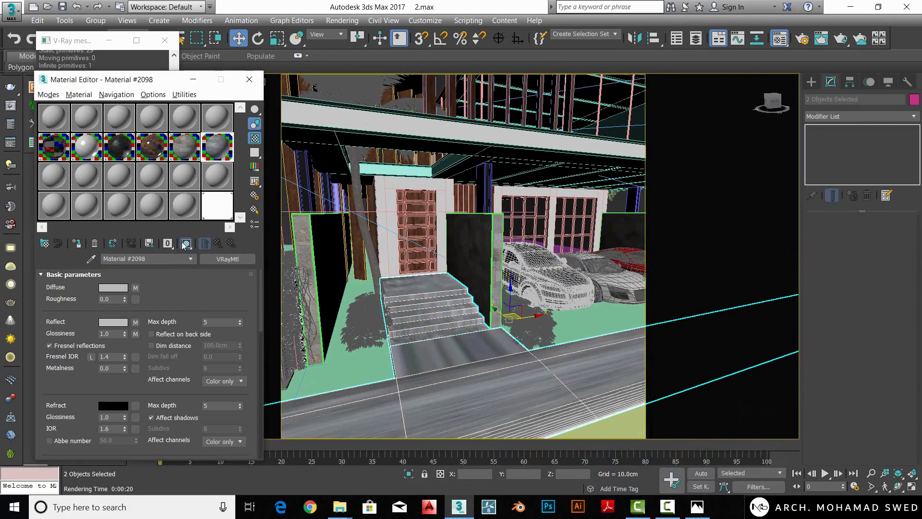
pyautogui.moveTo(447, 314); pyautogui.dragTo(440, 313, button='middle')
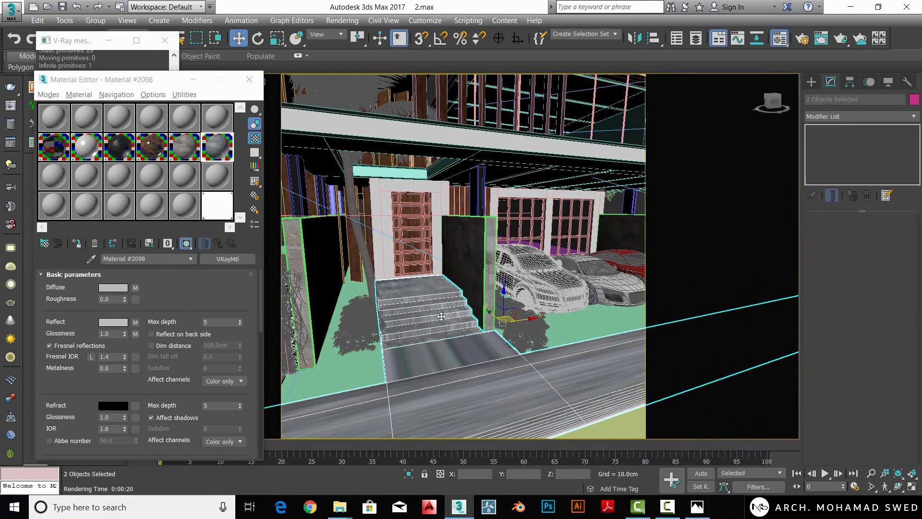
# - Add a Box UVW Map modifier with 300 cm length and width
pyautogui.click(845, 117)
pyautogui.write('uvw')
pyautogui.press('Return')
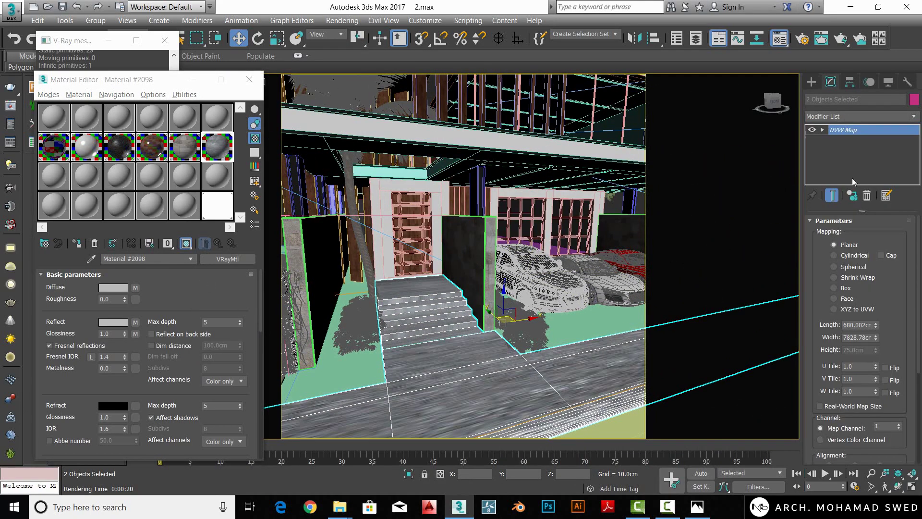
pyautogui.click(834, 288)
pyautogui.keyDown('alt'); pyautogui.moveTo(683, 307); pyautogui.dragTo(652, 321, button='middle'); pyautogui.keyUp('alt')
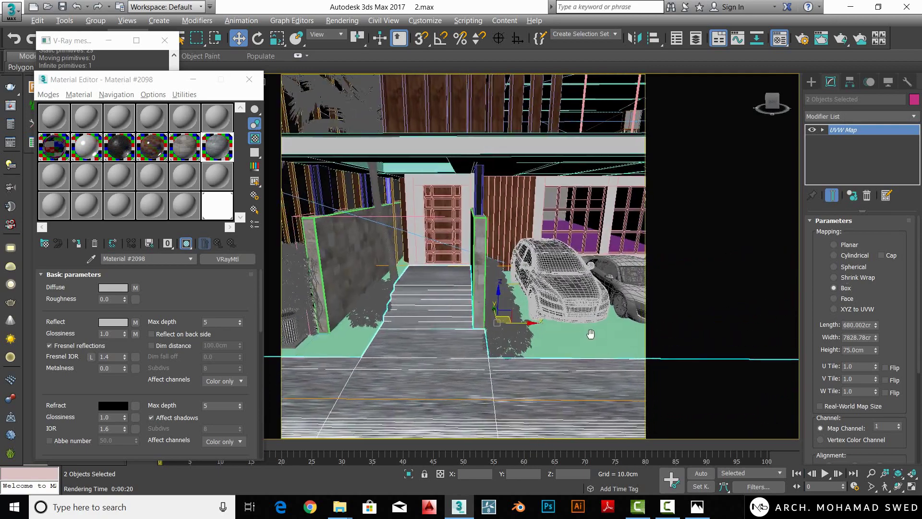
pyautogui.doubleClick(857, 324)
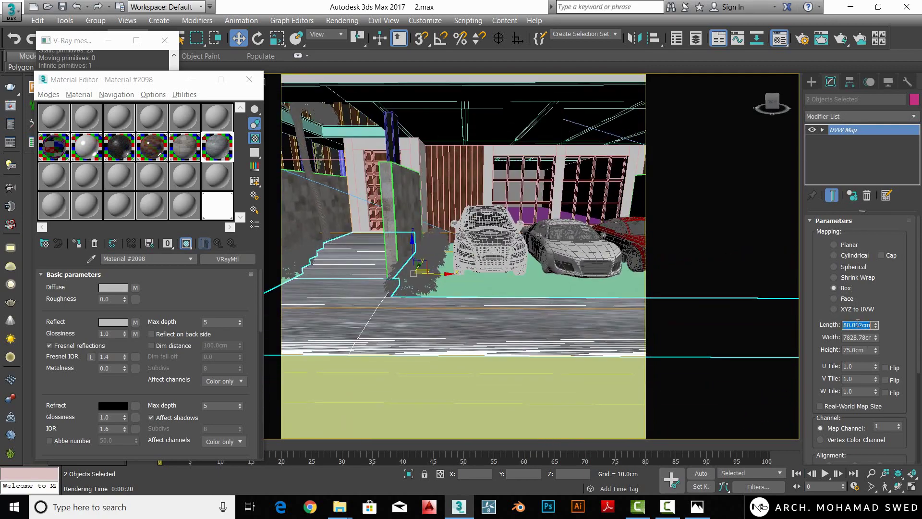
pyautogui.write('300')
pyautogui.press('Tab')
pyautogui.write('300')
pyautogui.press('Tab')
pyautogui.write('300')
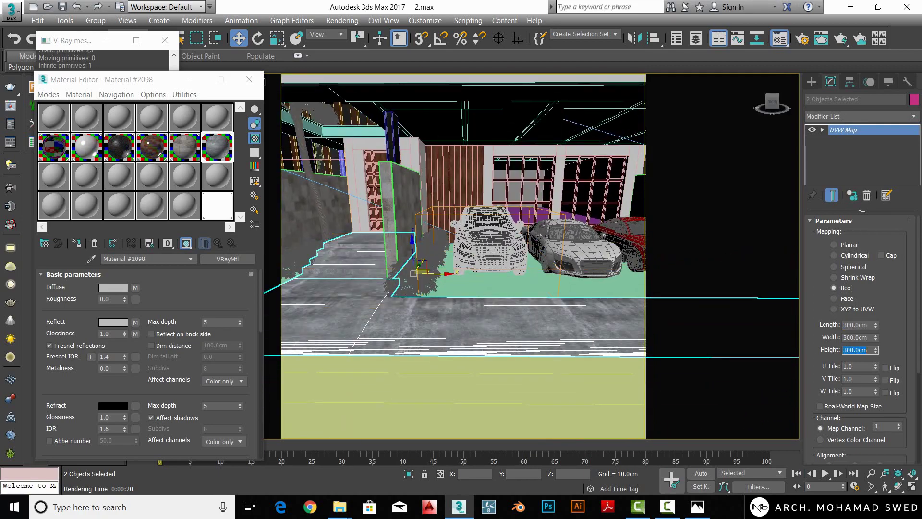
# - Zoom in, switch to Rotate (E), and orbit the view around the parking area
pyautogui.moveTo(553, 307)
pyautogui.keyDown('alt'); pyautogui.mouseDown(button='middle')
pyautogui.moveTo(527, 315)
pyautogui.moveTo(566, 317)
pyautogui.mouseUp(button='middle'); pyautogui.keyUp('alt')
pyautogui.scroll(2, 527, 315)
pyautogui.scroll(2, 527, 312)
pyautogui.scroll(2, 527, 308)
pyautogui.scroll(2, 526, 303)
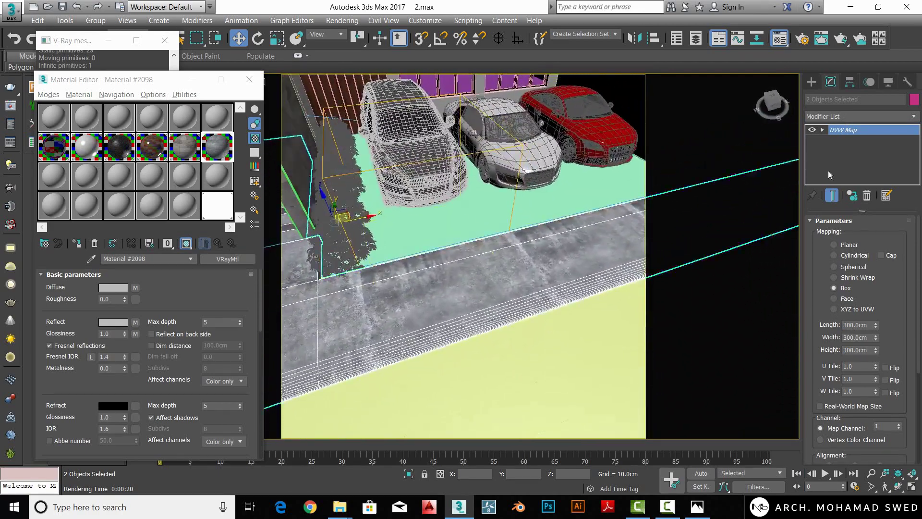
pyautogui.press('e')
pyautogui.moveTo(510, 284)
pyautogui.keyDown('alt'); pyautogui.mouseDown(button='middle')
pyautogui.moveTo(384, 308)
pyautogui.moveTo(546, 316)
pyautogui.moveTo(503, 303)
pyautogui.mouseUp(button='middle'); pyautogui.keyUp('alt')
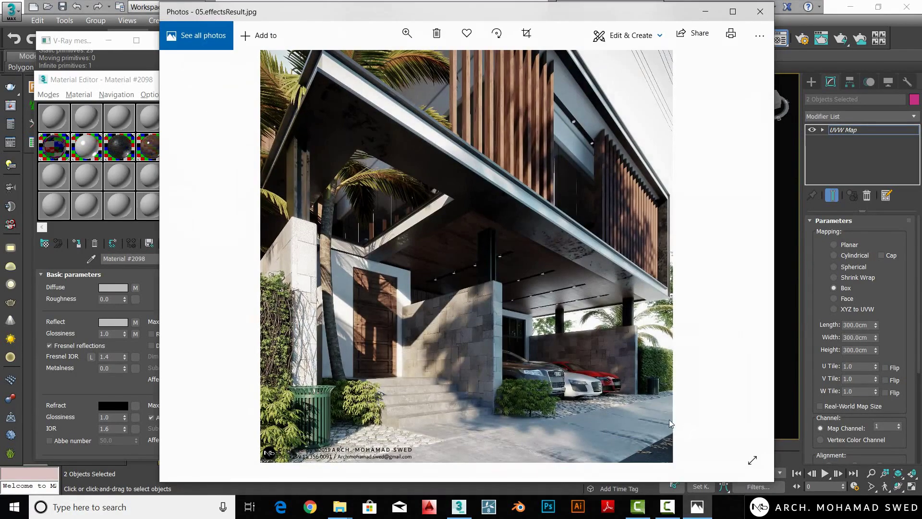
# - Return to the scene, select the UVW Map Gizmo, and enable Angle Snap
pyautogui.click(705, 12)
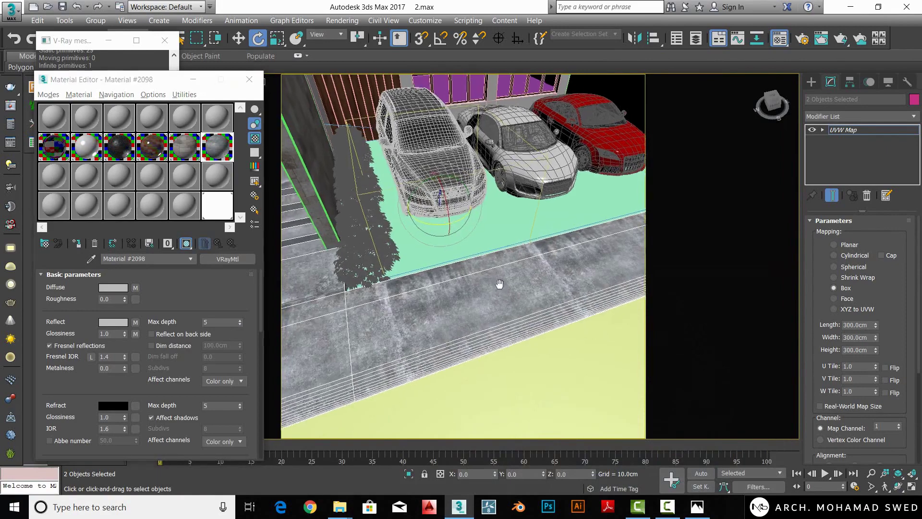
pyautogui.click(822, 130)
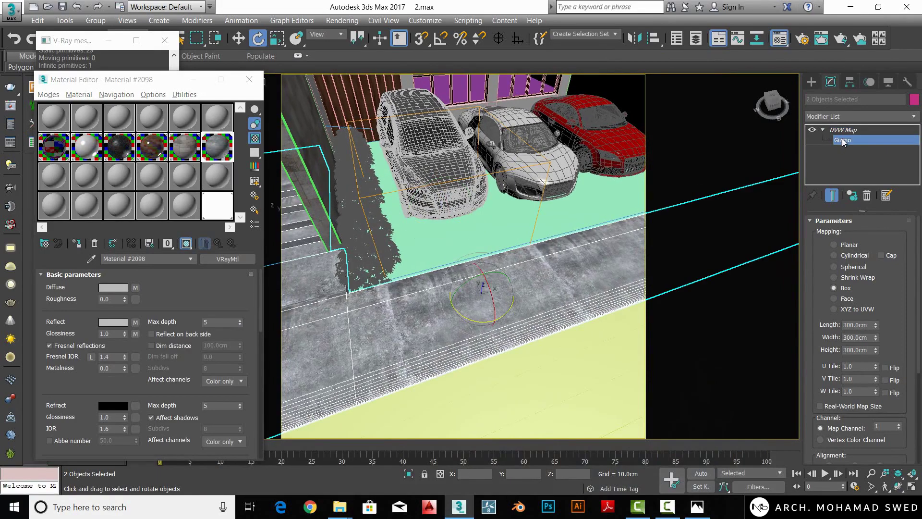
pyautogui.moveTo(561, 272); pyautogui.dragTo(574, 271, button='middle')
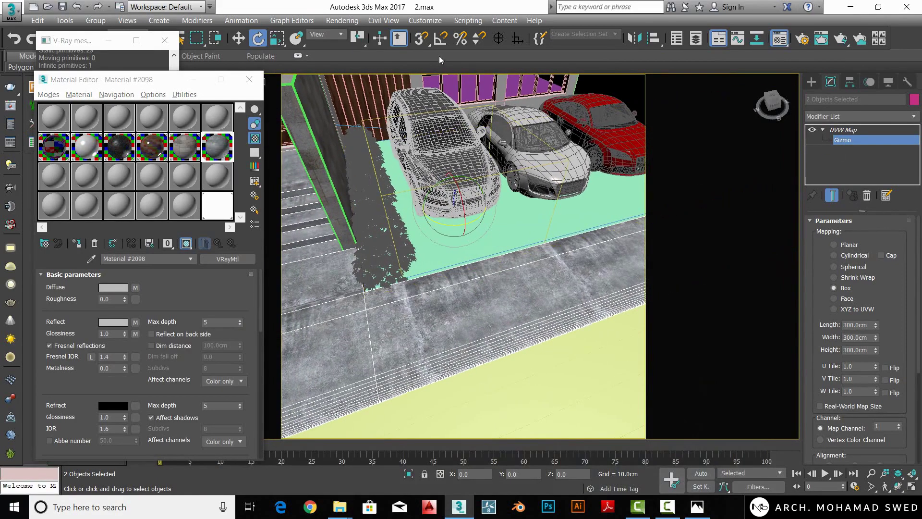
pyautogui.click(440, 38)
pyautogui.moveTo(544, 278)
pyautogui.keyDown('alt'); pyautogui.mouseDown(button='middle')
pyautogui.moveTo(533, 311)
pyautogui.moveTo(547, 252)
pyautogui.mouseUp(button='middle'); pyautogui.keyUp('alt')
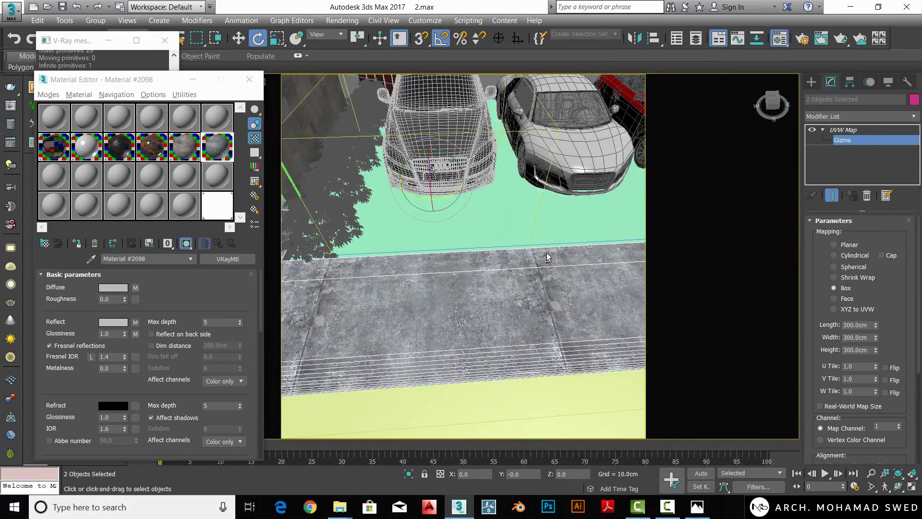
pyautogui.moveTo(462, 327)
pyautogui.keyDown('alt'); pyautogui.mouseDown(button='middle')
pyautogui.moveTo(426, 311)
pyautogui.moveTo(556, 313)
pyautogui.moveTo(469, 302)
pyautogui.moveTo(575, 278)
pyautogui.moveTo(515, 282)
pyautogui.mouseUp(button='middle'); pyautogui.keyUp('alt')
pyautogui.press('w')
# - Set the UVW mapping length, width and height to 200 cm
pyautogui.click(858, 324)
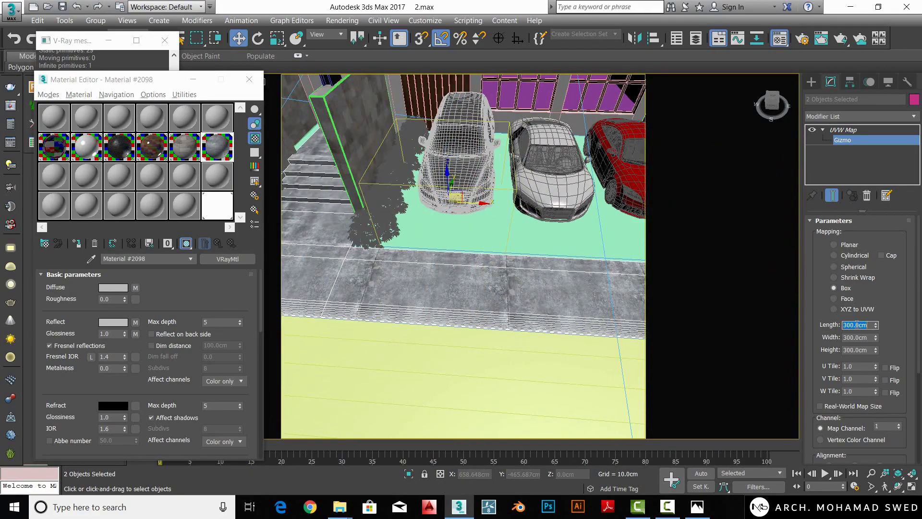
pyautogui.press('Tab')
pyautogui.write('200')
pyautogui.press('Tab')
pyautogui.write('200')
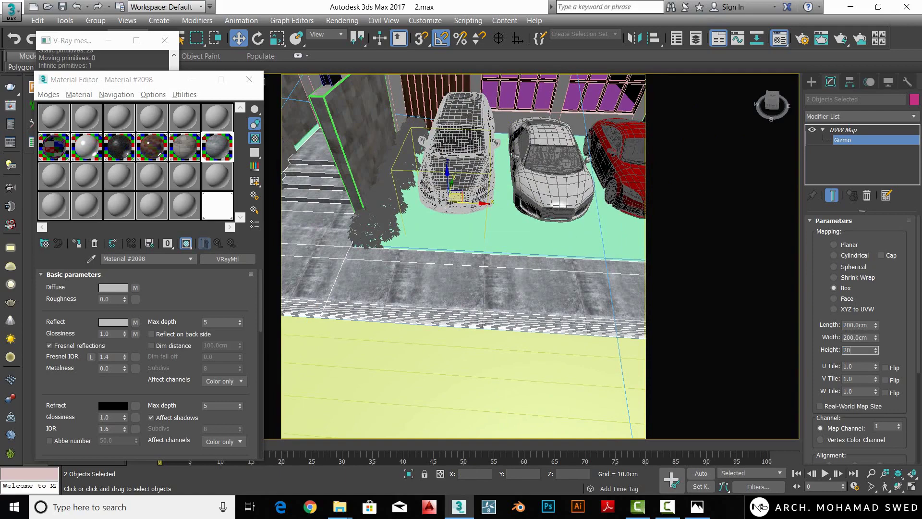
pyautogui.press('Return')
# - Slide the mapping gizmo along X and Y so the concrete texture lines up
pyautogui.keyDown('alt'); pyautogui.moveTo(607, 264); pyautogui.dragTo(533, 226, button='middle'); pyautogui.keyUp('alt')
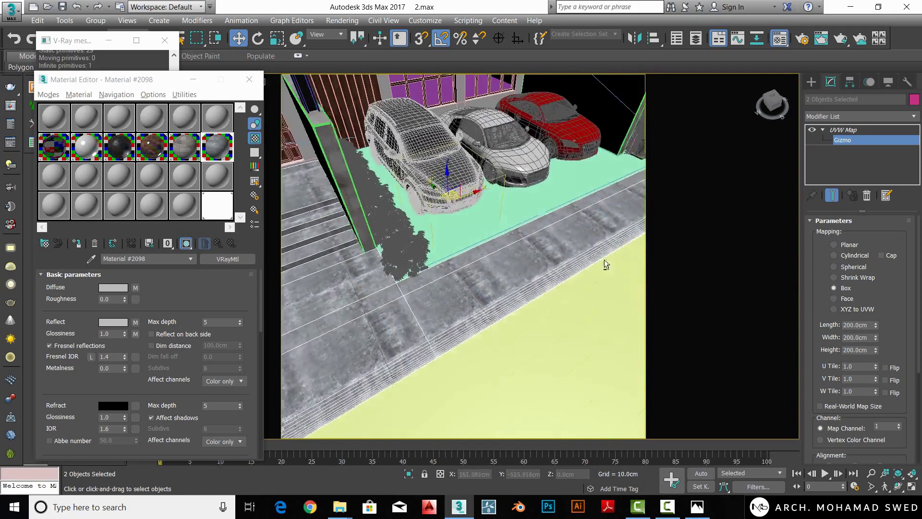
pyautogui.write('w')
pyautogui.moveTo(458, 199); pyautogui.dragTo(461, 196)
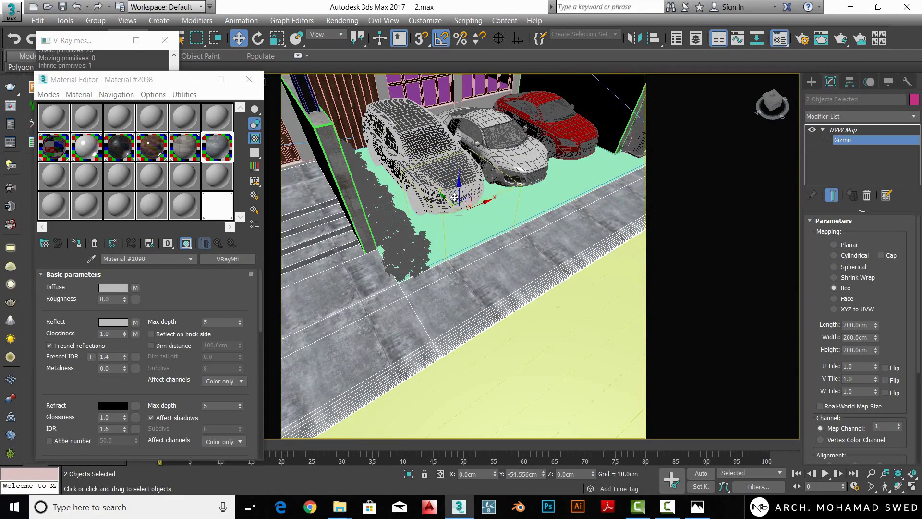
pyautogui.keyDown('alt'); pyautogui.moveTo(461, 196); pyautogui.dragTo(536, 224, button='middle'); pyautogui.keyUp('alt')
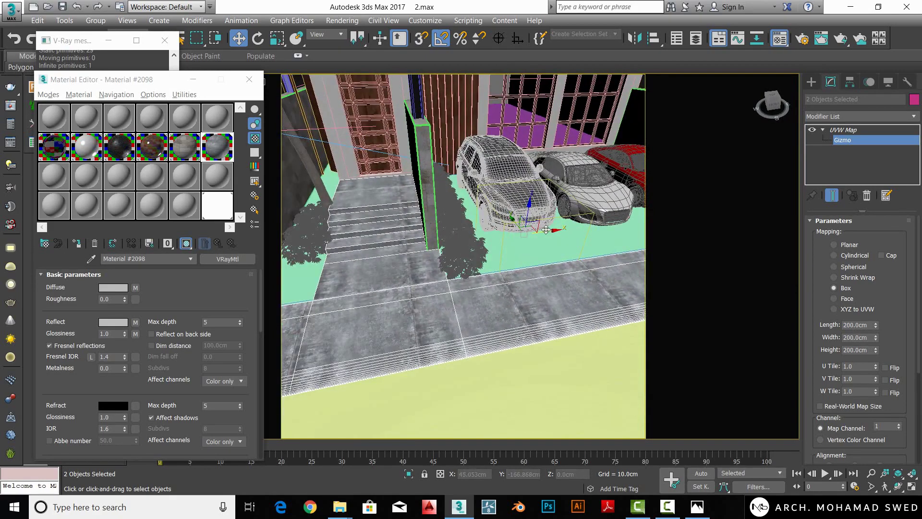
pyautogui.moveTo(546, 229); pyautogui.dragTo(559, 226)
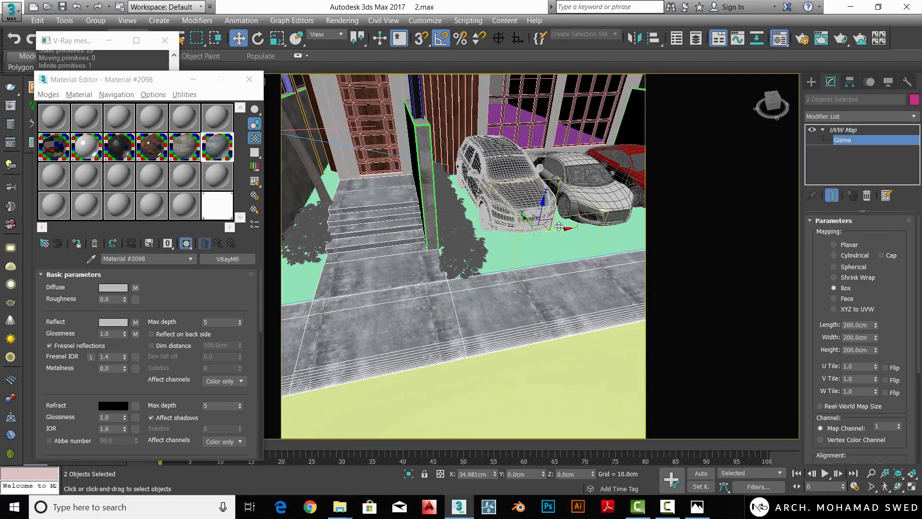
pyautogui.moveTo(559, 226); pyautogui.dragTo(548, 230)
pyautogui.keyDown('alt'); pyautogui.moveTo(470, 241); pyautogui.dragTo(740, 184, button='middle'); pyautogui.keyUp('alt')
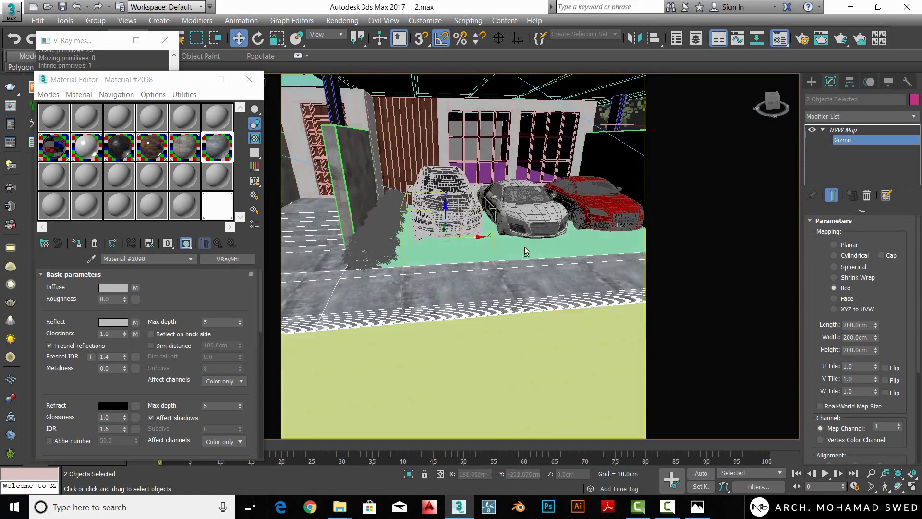
pyautogui.click(844, 130)
pyautogui.keyDown('alt'); pyautogui.moveTo(528, 216); pyautogui.dragTo(463, 251, button='middle'); pyautogui.keyUp('alt')
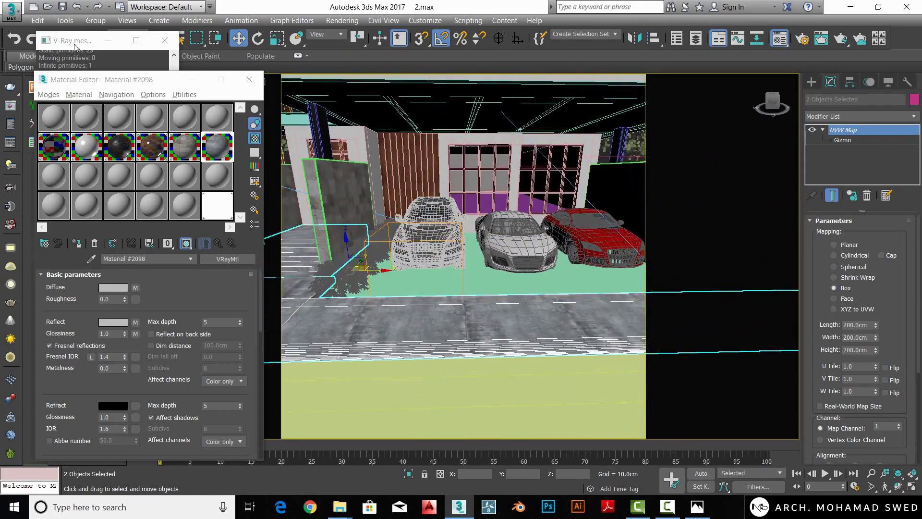
pyautogui.click(95, 21)
# - Group the pavement objects as '01 concrete' and switch to the VRayCam002 view
pyautogui.click(109, 34)
pyautogui.write('01 concrete')
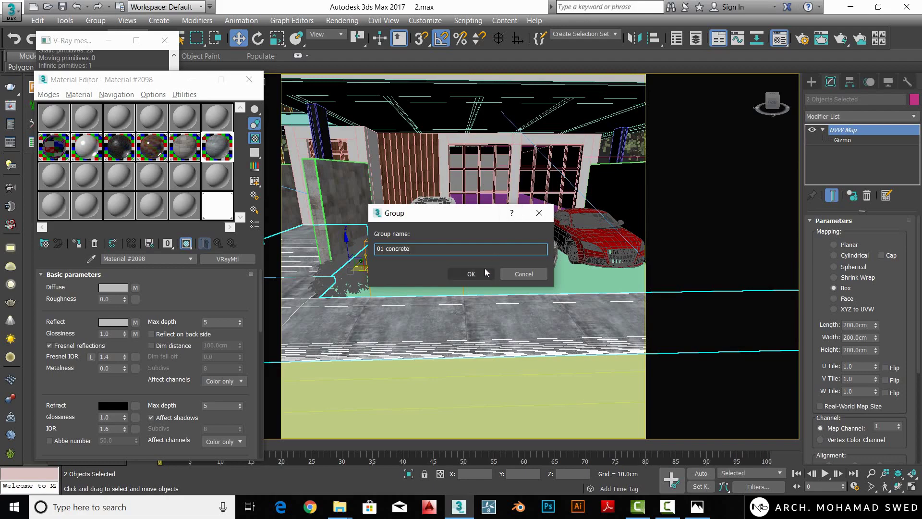
pyautogui.press('Return')
pyautogui.press('c')
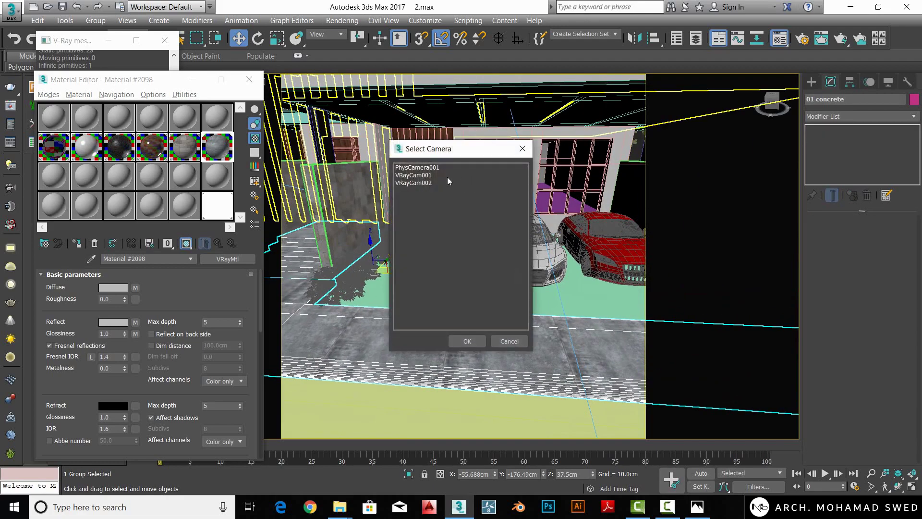
pyautogui.doubleClick(444, 182)
# - Add '01 concrete' to the V-Ray override material exclude list in Render Setup
pyautogui.click(311, 20)
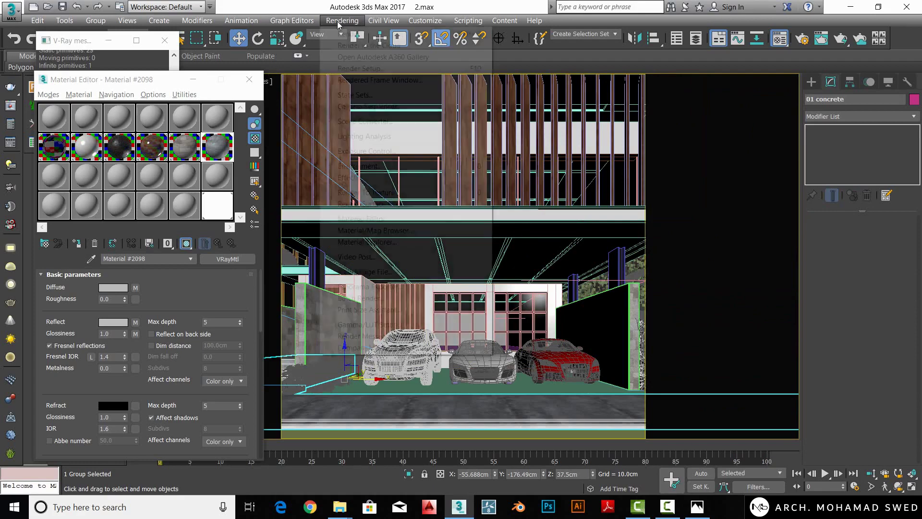
pyautogui.click(363, 71)
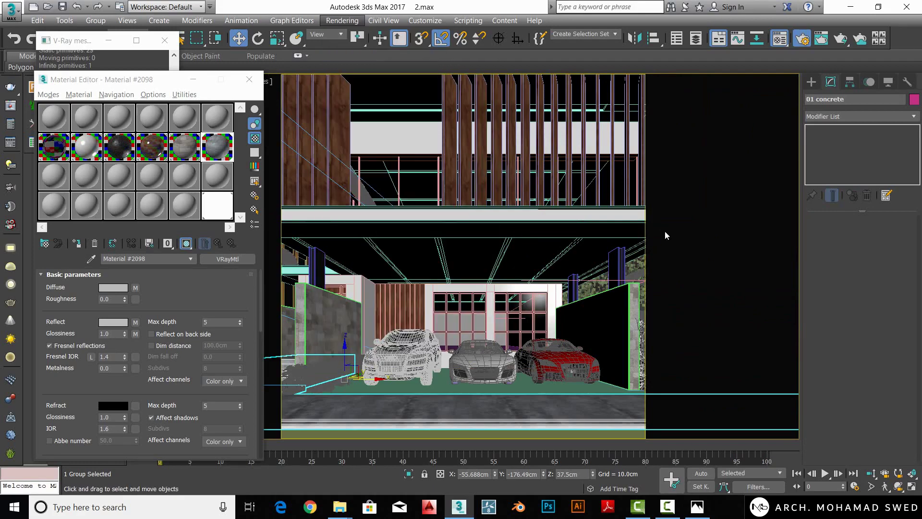
pyautogui.scroll(-2, 668, 284)
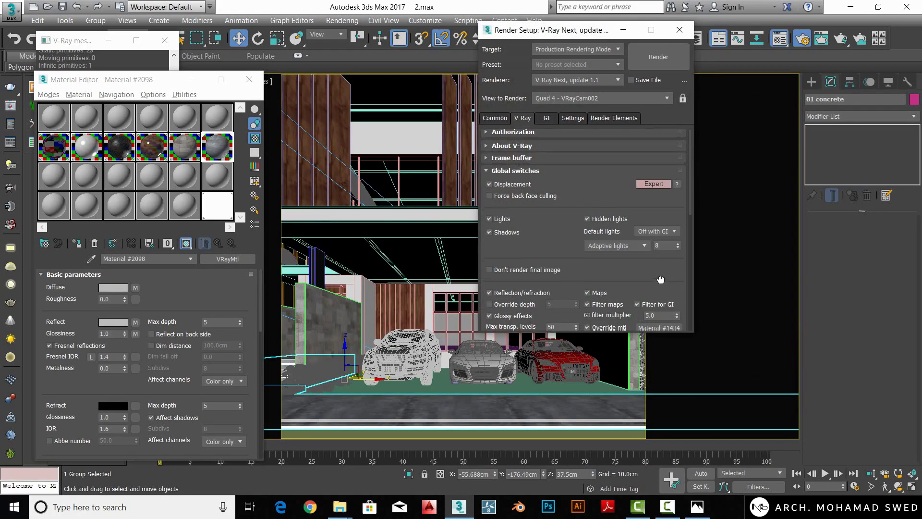
pyautogui.scroll(-2, 670, 281)
pyautogui.click(670, 281)
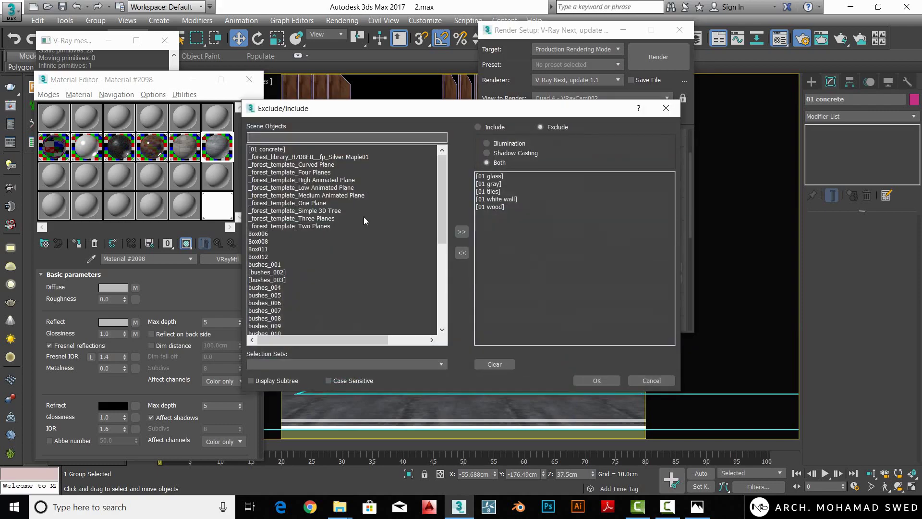
pyautogui.click(267, 150)
pyautogui.click(462, 232)
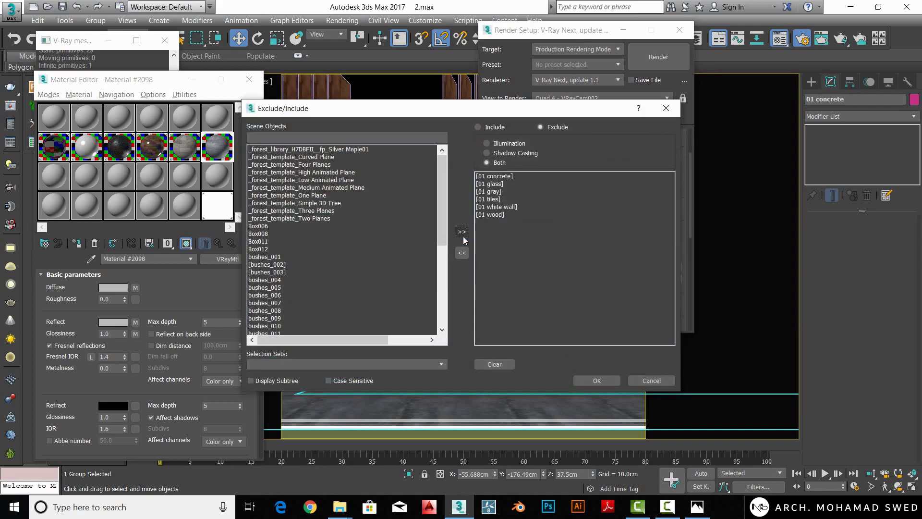
pyautogui.click(584, 379)
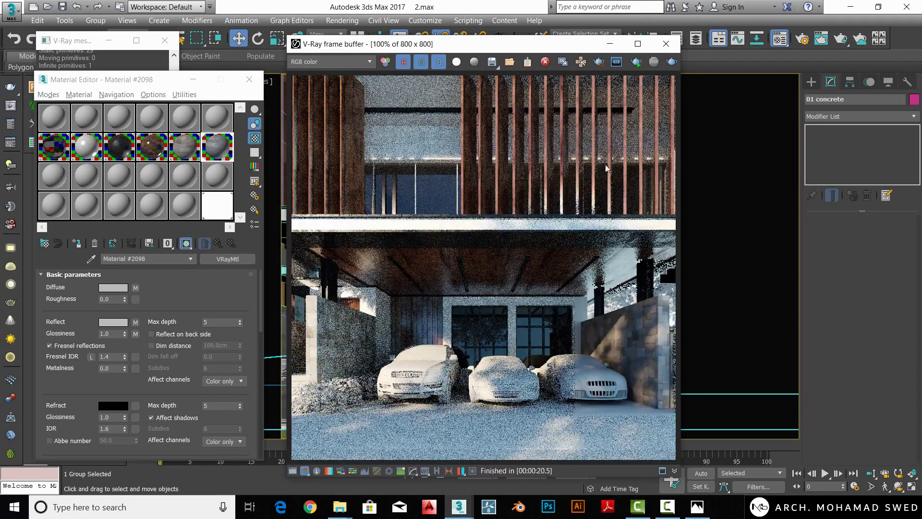
# - Region-render the bottom pavement strip of the camera view
pyautogui.click(603, 67)
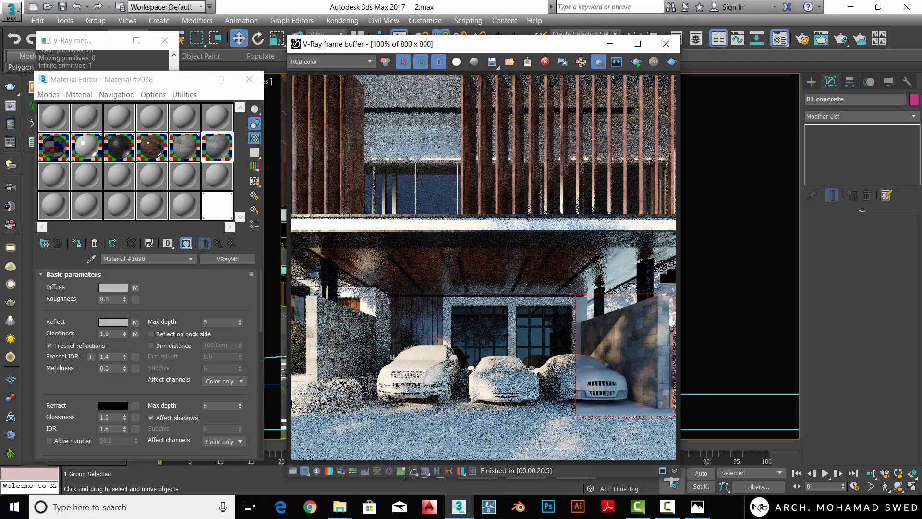
pyautogui.moveTo(291, 402); pyautogui.dragTo(675, 460)
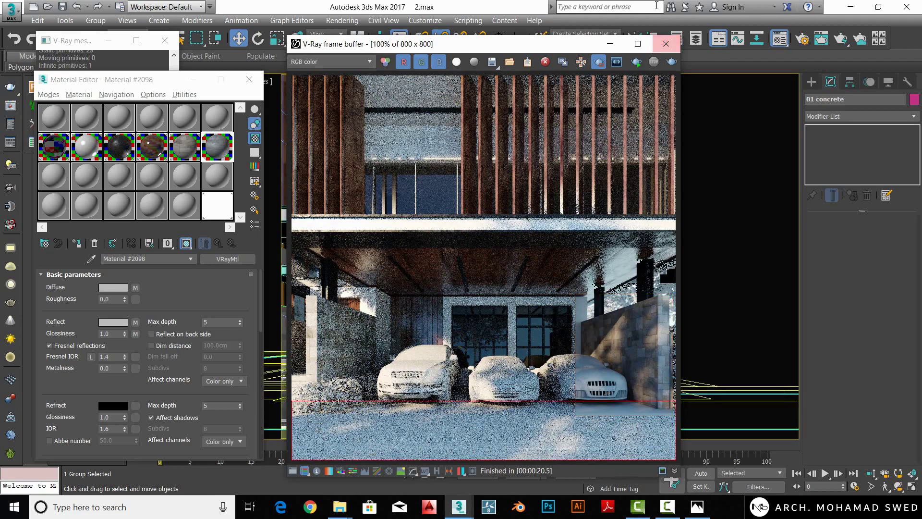
pyautogui.click(672, 62)
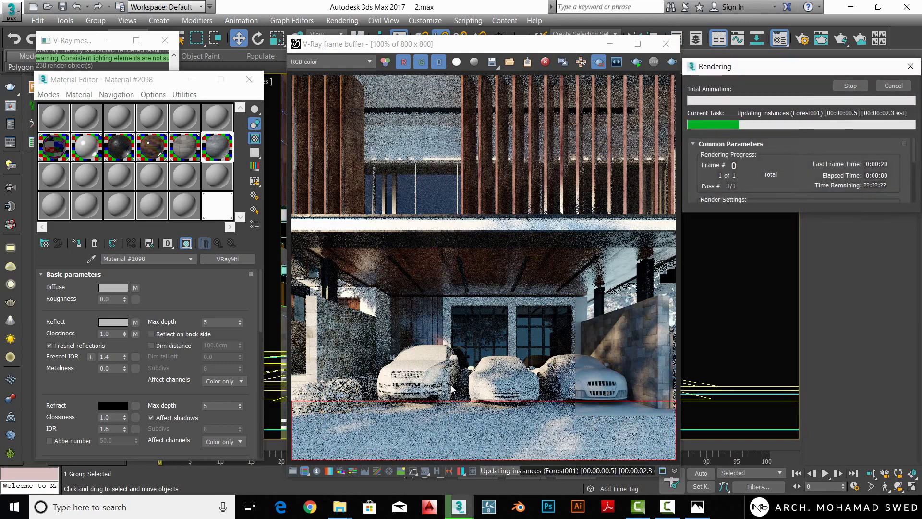
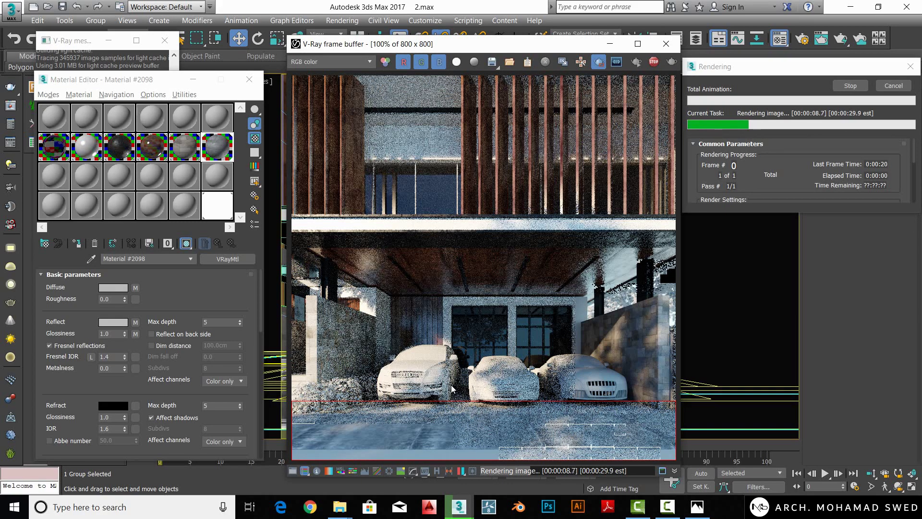
# - Zoom and pan the V-Ray frame buffer to inspect the three cars in the test render
pyautogui.scroll(2, 422, 441)
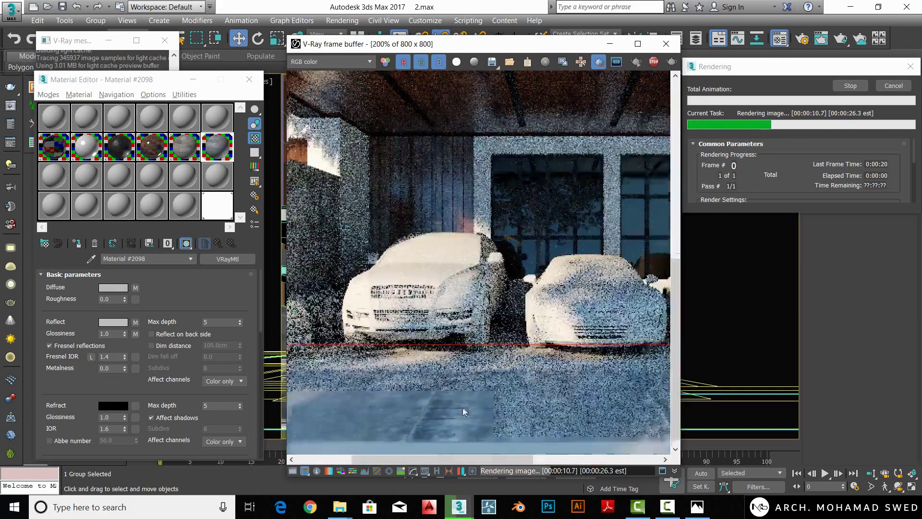
pyautogui.moveTo(379, 403); pyautogui.dragTo(462, 381, button='middle')
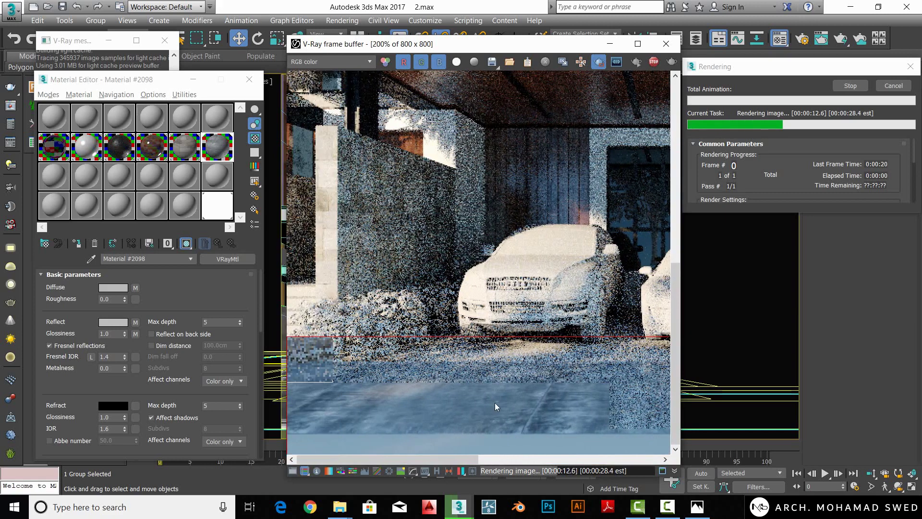
pyautogui.moveTo(547, 398); pyautogui.dragTo(517, 358, button='middle')
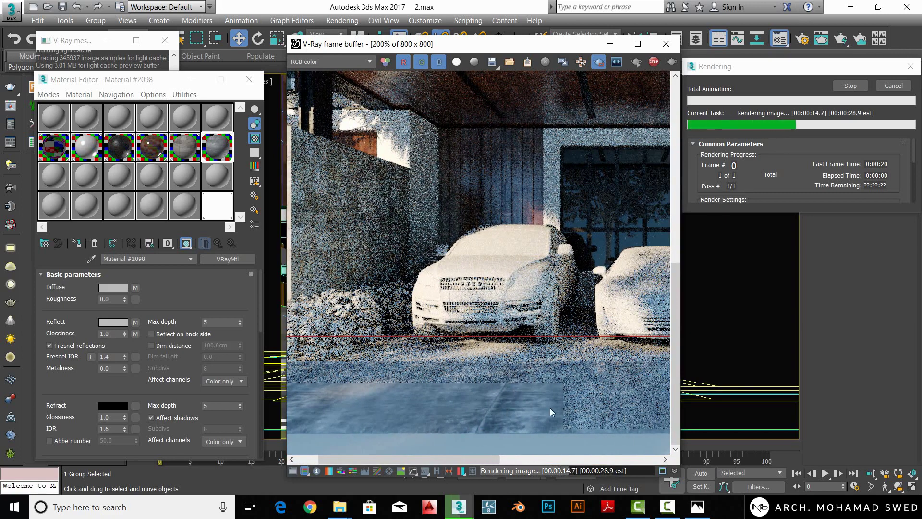
pyautogui.moveTo(549, 407)
pyautogui.mouseDown(button='middle')
pyautogui.moveTo(397, 391)
pyautogui.moveTo(375, 416)
pyautogui.moveTo(413, 398)
pyautogui.mouseUp(button='middle')
pyautogui.scroll(-1, 393, 397)
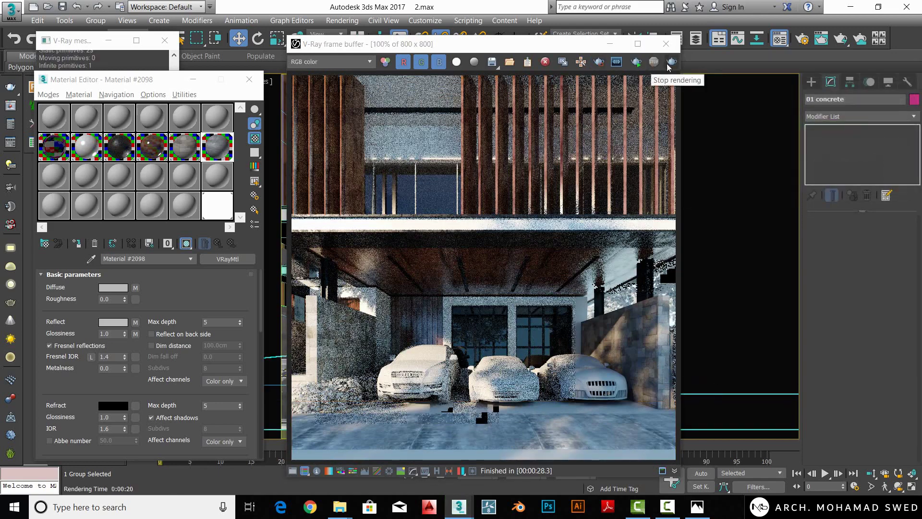
pyautogui.click(666, 45)
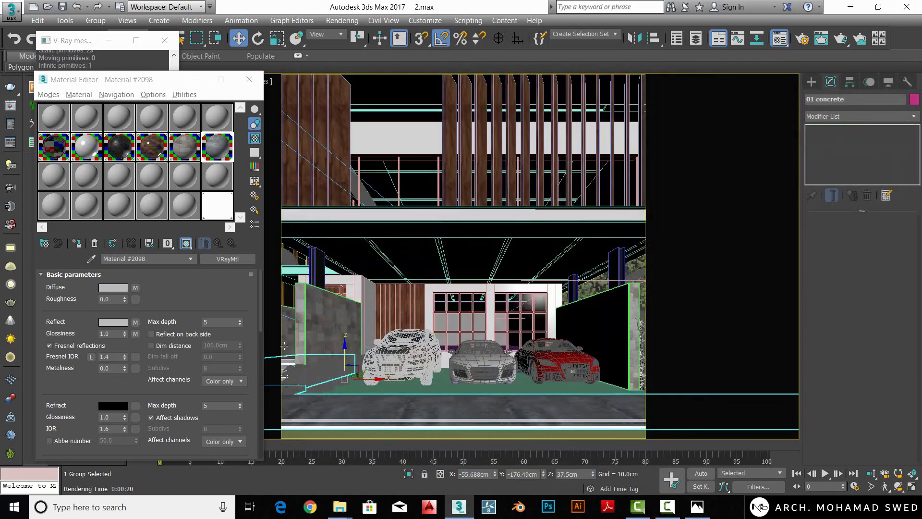
pyautogui.click(697, 507)
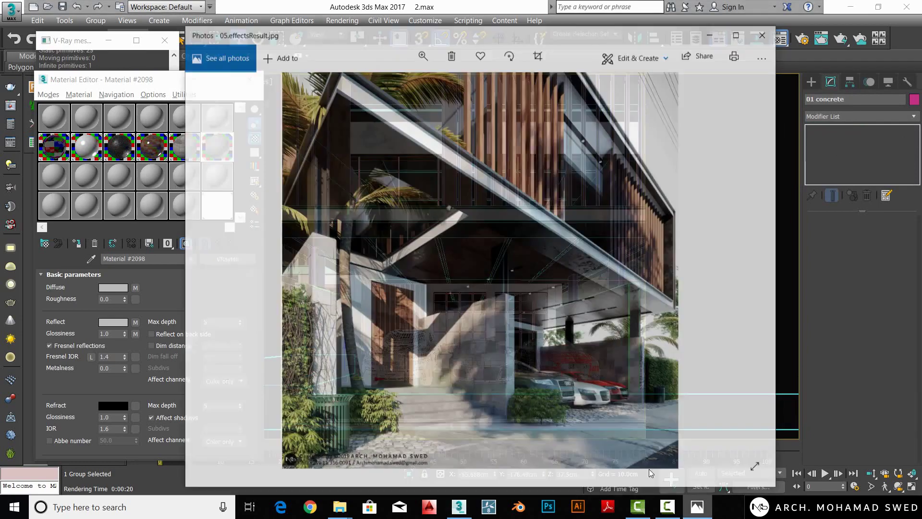
pyautogui.scroll(3, 409, 450)
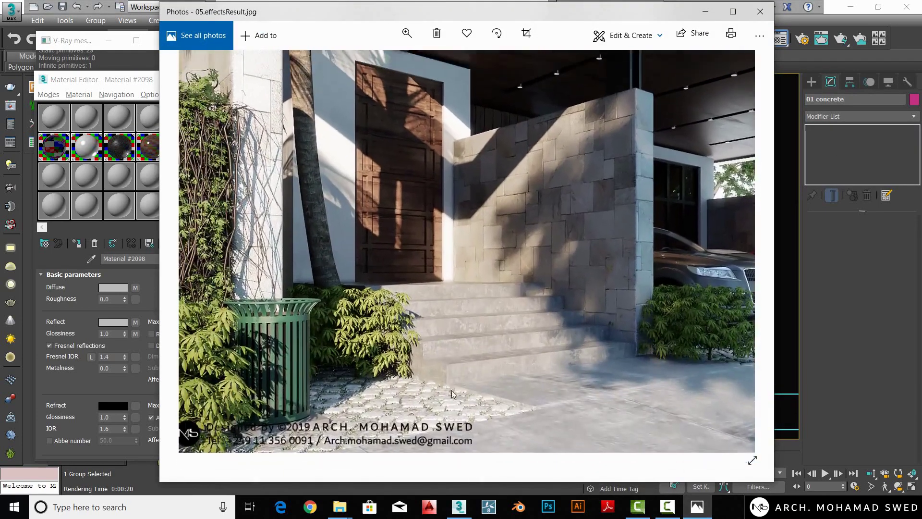
pyautogui.moveTo(519, 360); pyautogui.dragTo(409, 359)
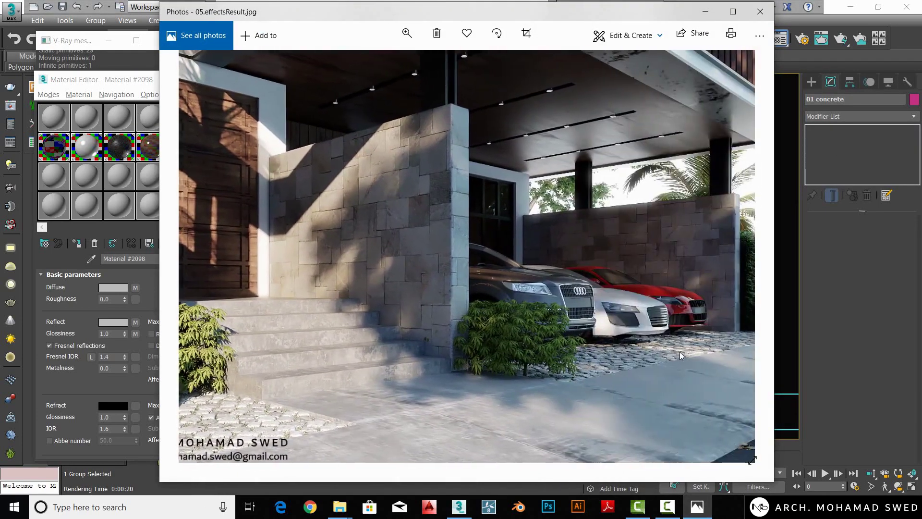
pyautogui.moveTo(680, 352)
pyautogui.mouseDown()
pyautogui.moveTo(531, 368)
pyautogui.moveTo(677, 332)
pyautogui.mouseUp()
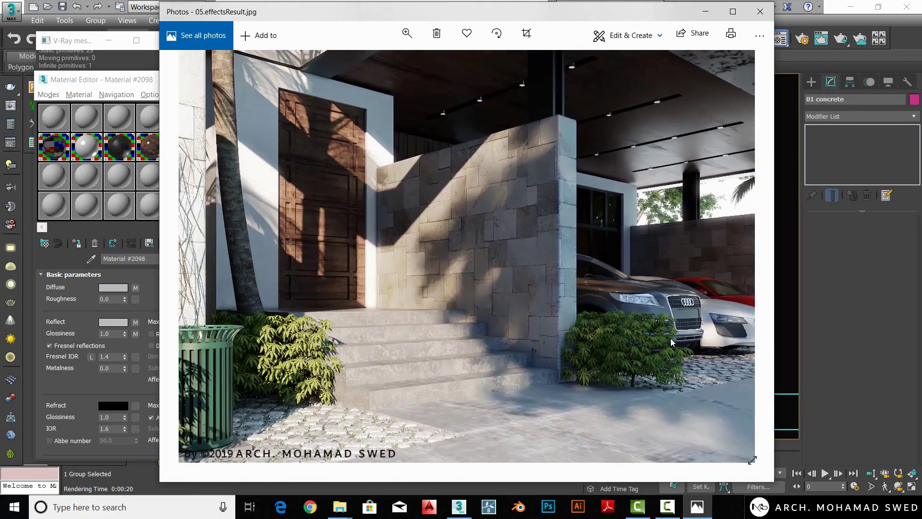
pyautogui.scroll(-3, 589, 319)
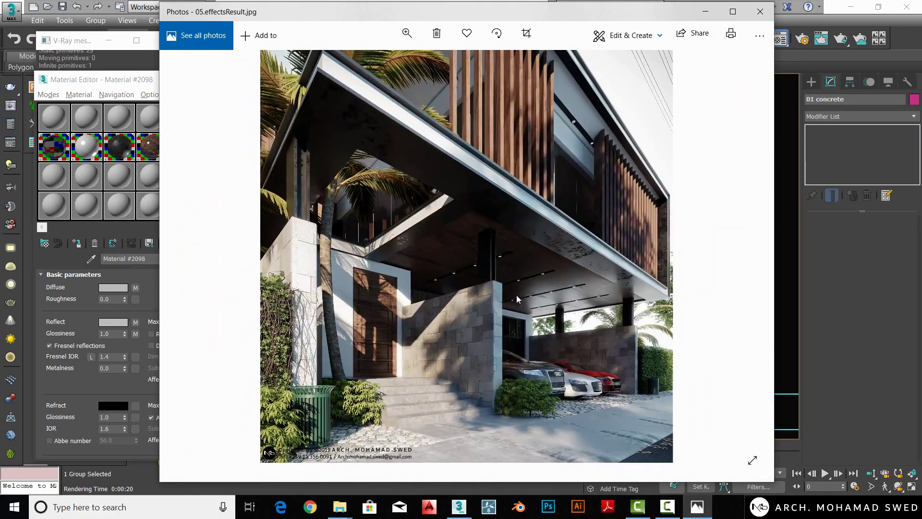
pyautogui.click(761, 11)
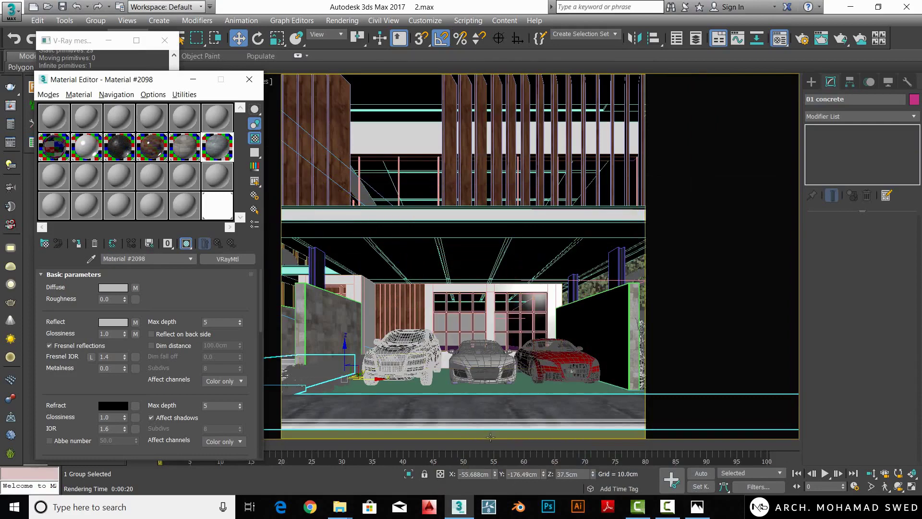
# - Pick an unused material slot and preview Pavement_color from the Pavement texture folder
pyautogui.click(57, 178)
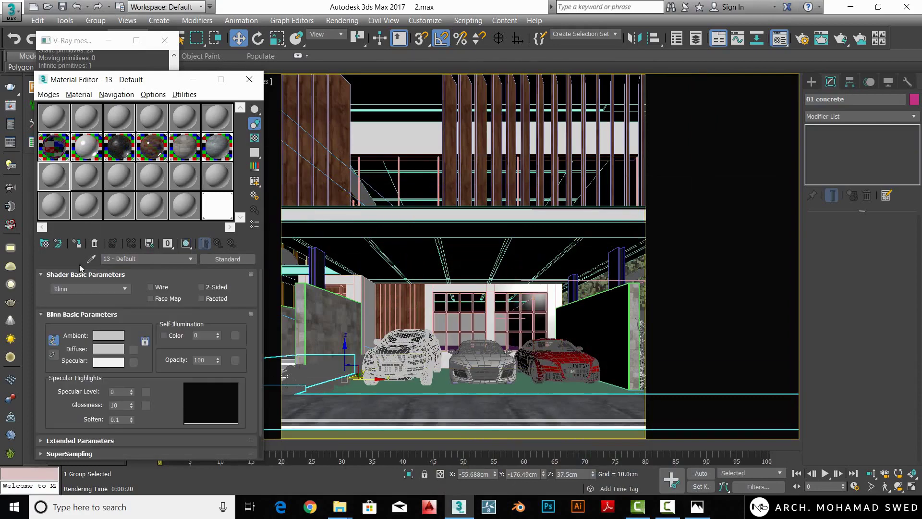
pyautogui.moveTo(339, 507)
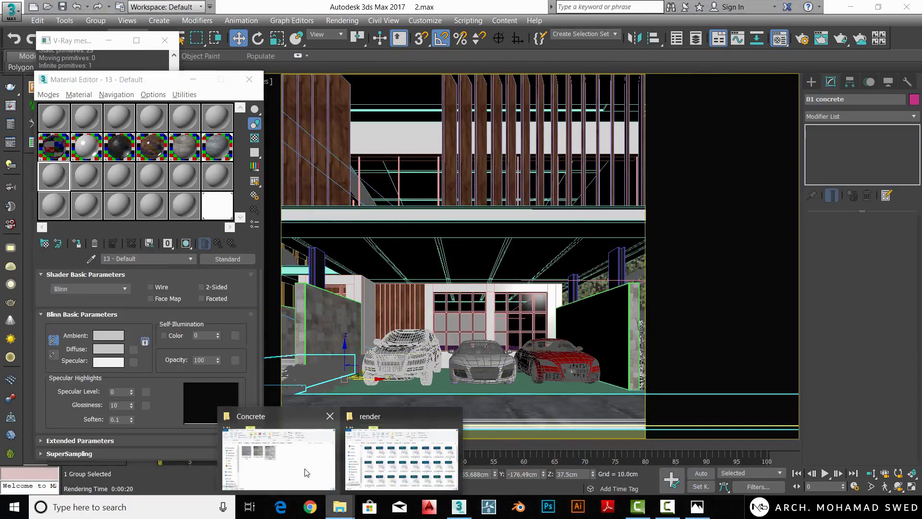
pyautogui.click(278, 447)
pyautogui.click(326, 142)
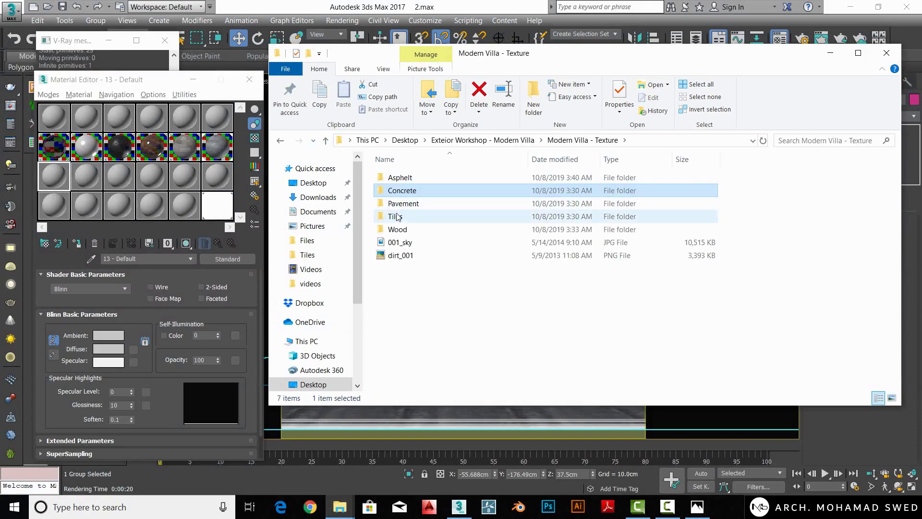
pyautogui.click(415, 205)
pyautogui.doubleClick(414, 206)
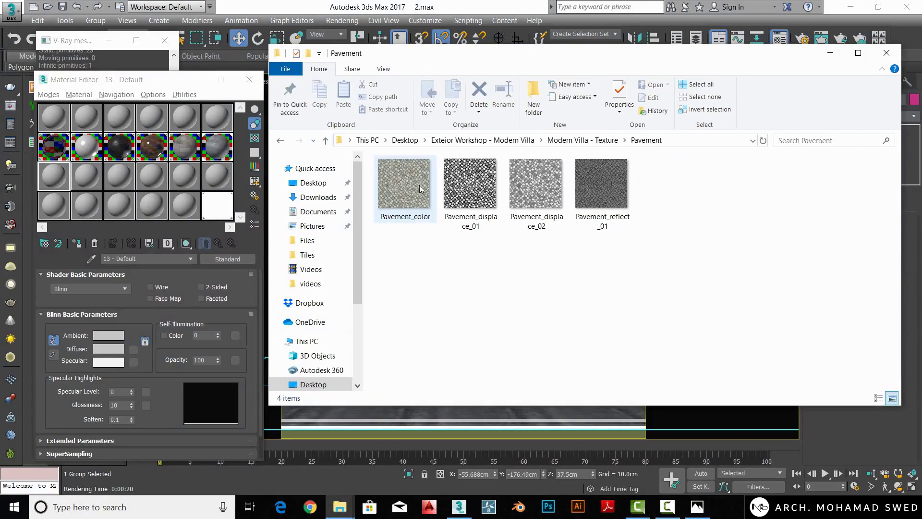
pyautogui.doubleClick(410, 205)
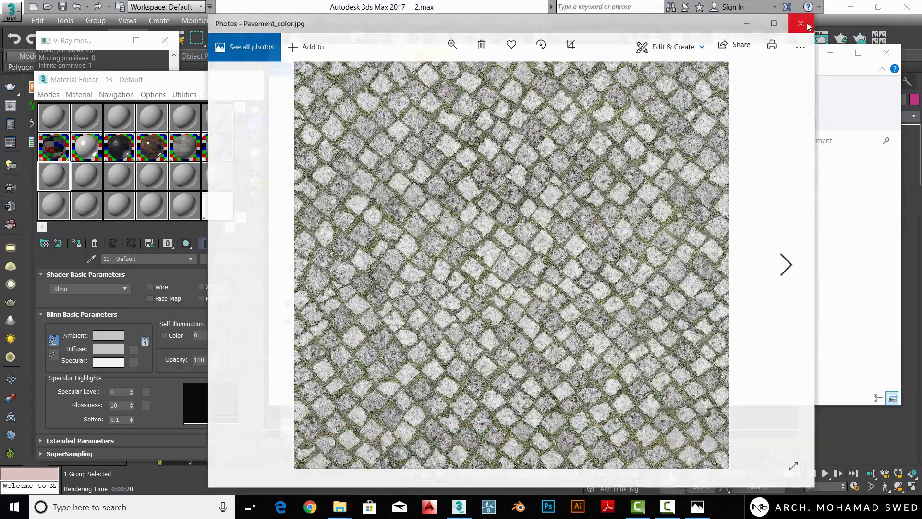
# - Check the Pavement_displace_02 and Pavement_reflect_01 textures, then return to 3ds Max
pyautogui.click(805, 20)
pyautogui.click(537, 188)
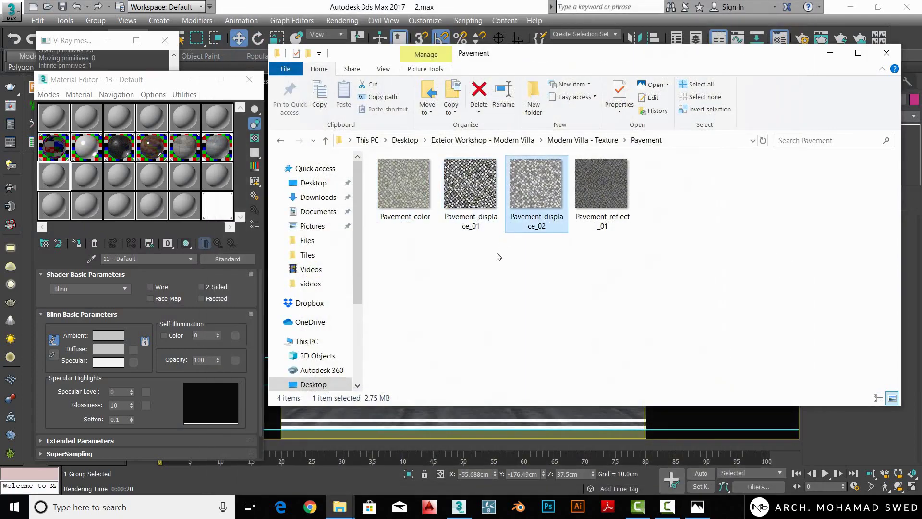
pyautogui.moveTo(498, 257); pyautogui.dragTo(547, 187)
pyautogui.click(601, 188)
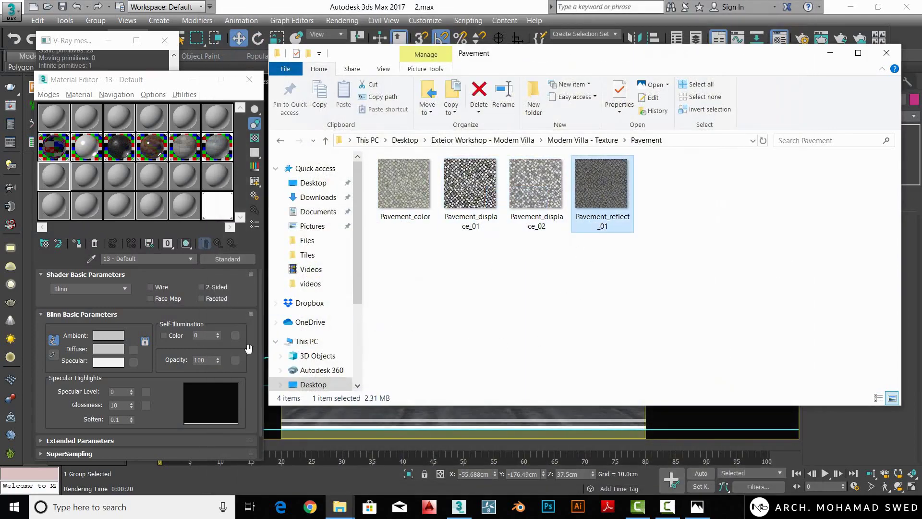
pyautogui.click(56, 182)
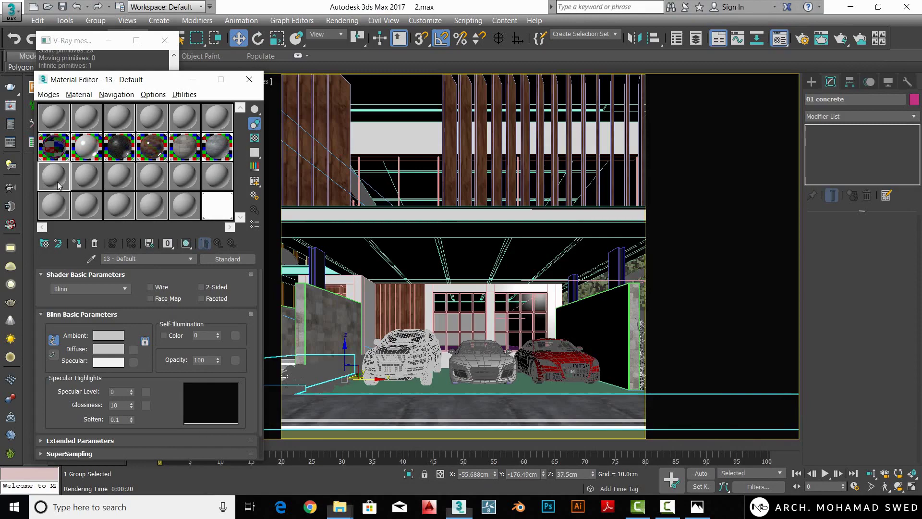
# - Convert the unused material slot into a VRayMtl
pyautogui.click(44, 244)
pyautogui.doubleClick(513, 319)
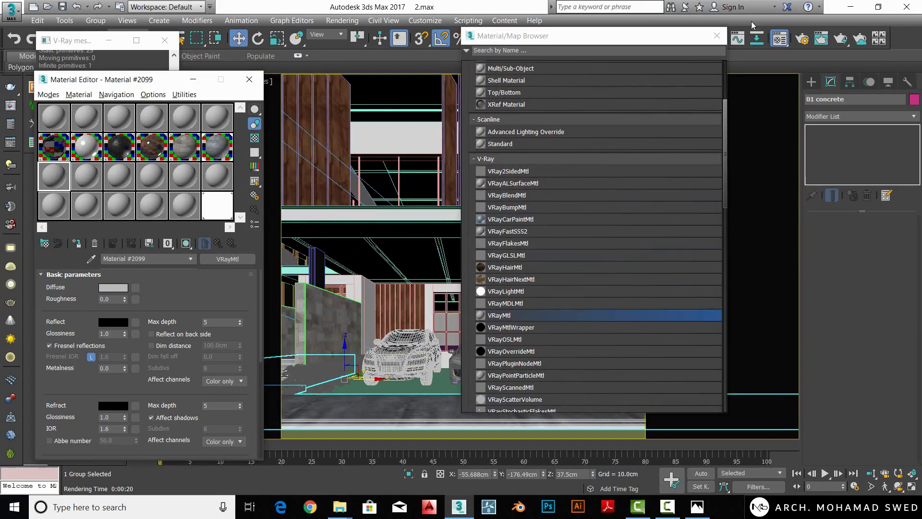
pyautogui.click(717, 35)
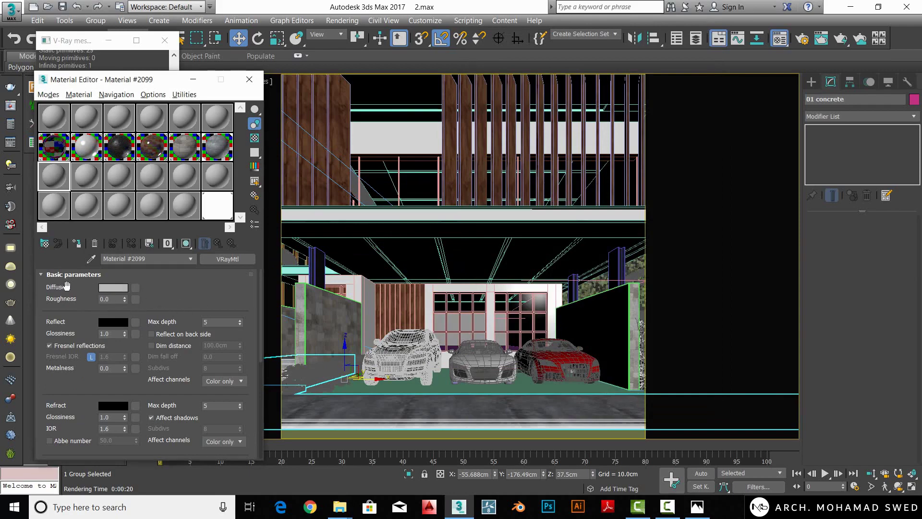
# - Load Pavement_color.jpg as the diffuse bitmap and preview it on a checker background
pyautogui.click(135, 287)
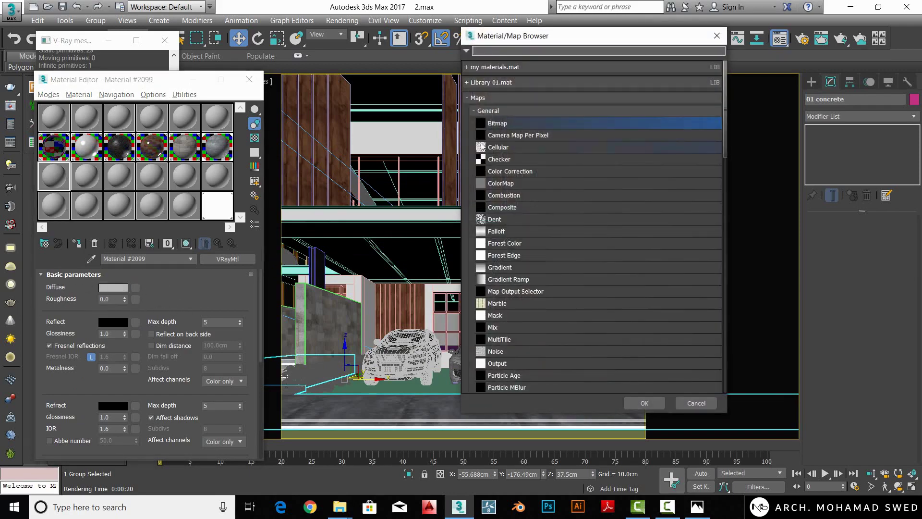
pyautogui.doubleClick(501, 129)
pyautogui.click(267, 48)
pyautogui.doubleClick(124, 105)
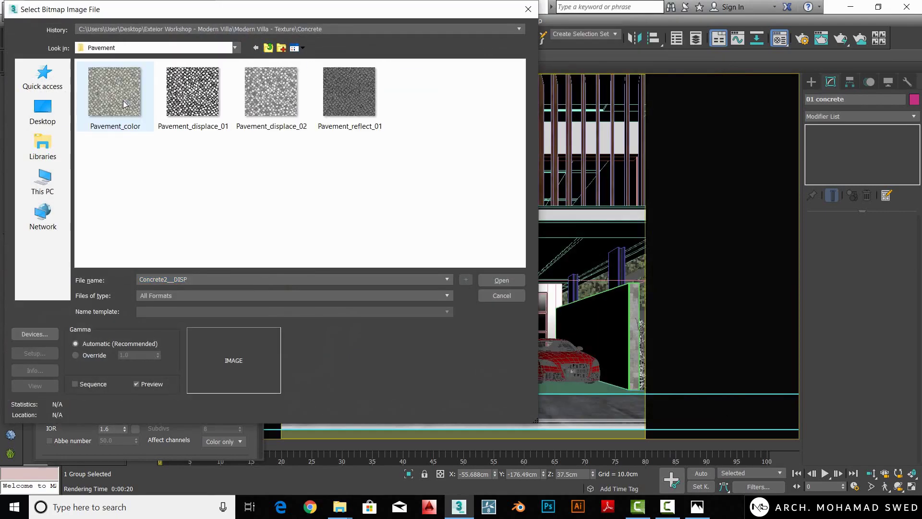
pyautogui.click(108, 99)
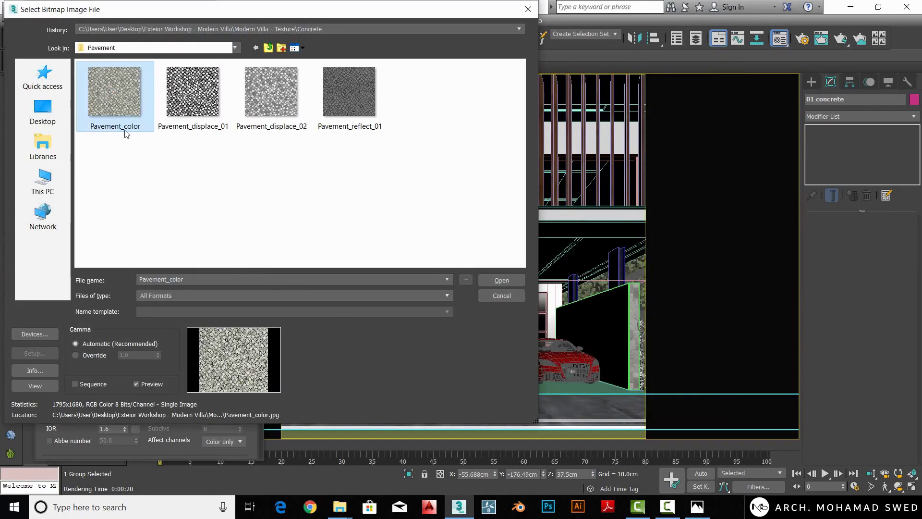
pyautogui.doubleClick(111, 103)
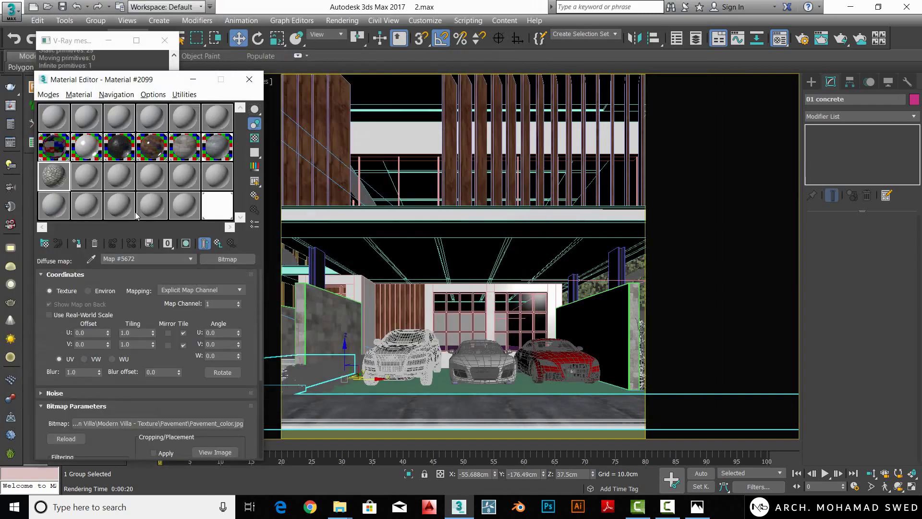
pyautogui.doubleClick(59, 177)
pyautogui.click(254, 138)
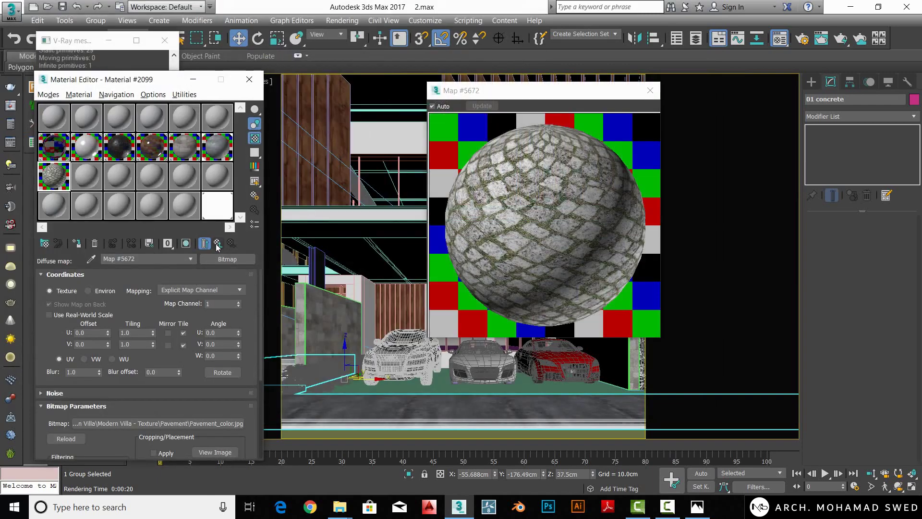
pyautogui.click(218, 243)
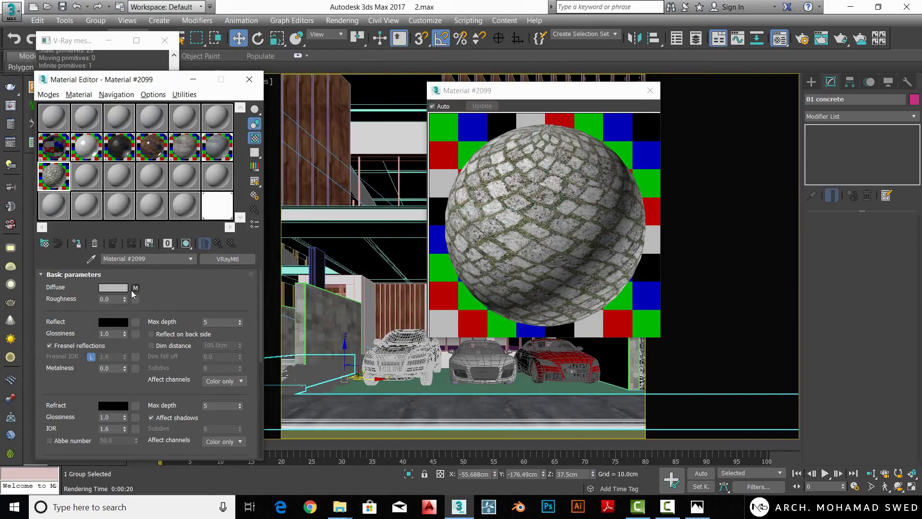
# - Load Pavement_reflect_01.jpg as the Reflect bitmap and copy it into Glossiness
pyautogui.click(135, 325)
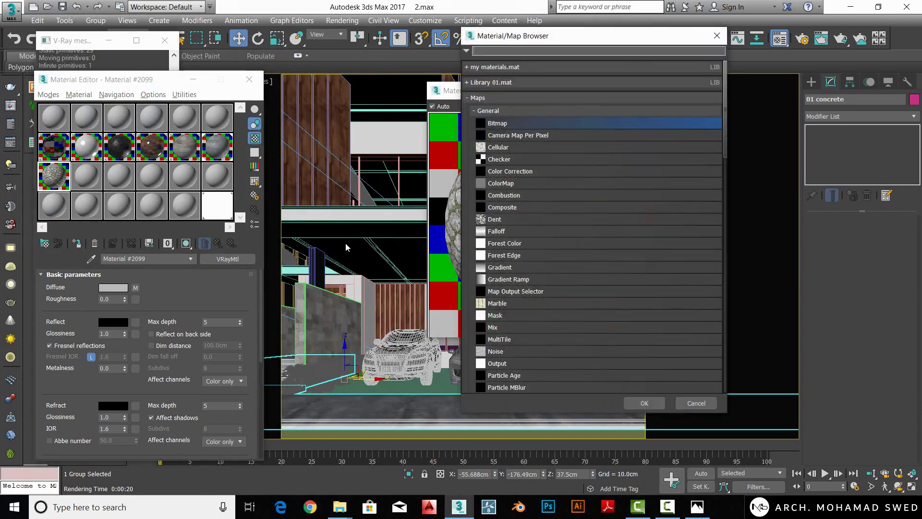
pyautogui.doubleClick(511, 124)
pyautogui.click(334, 126)
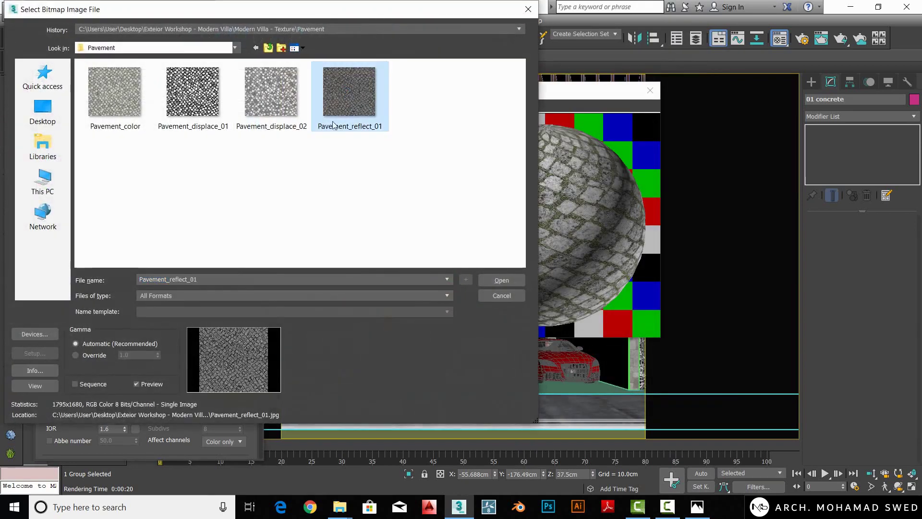
pyautogui.click(500, 281)
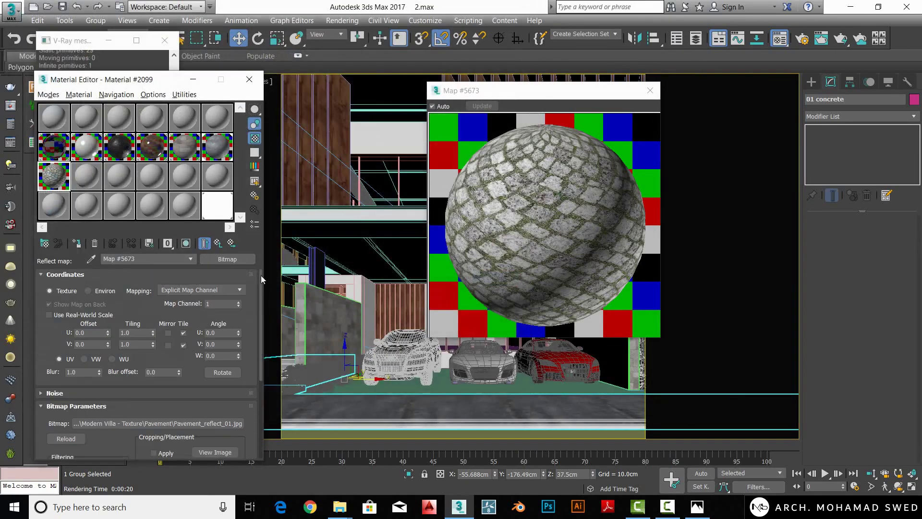
pyautogui.click(224, 245)
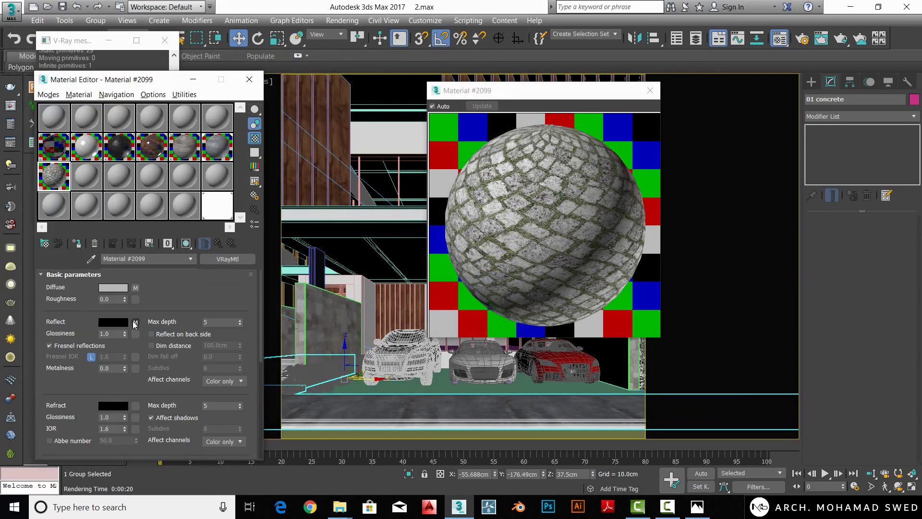
pyautogui.moveTo(140, 338); pyautogui.dragTo(141, 336)
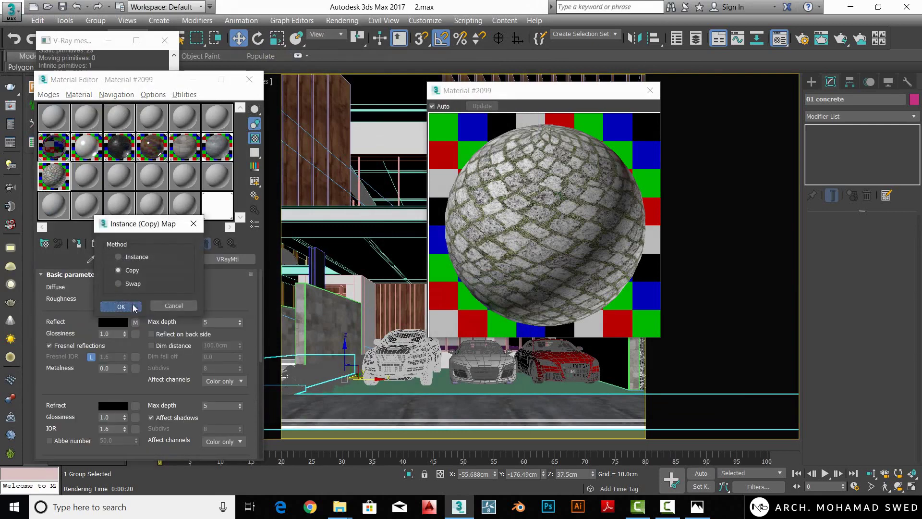
pyautogui.click(134, 307)
# - Set the Reflect colour to mid grey with whiteness 73
pyautogui.click(113, 322)
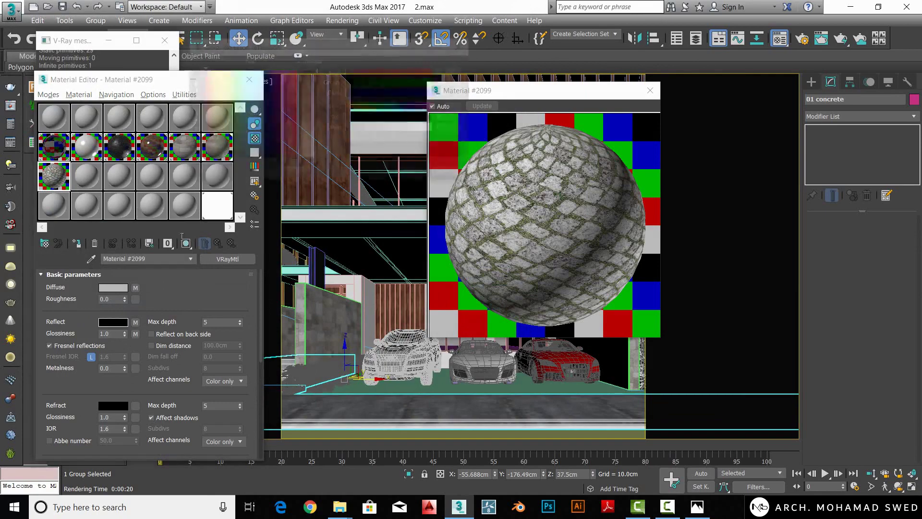
pyautogui.moveTo(317, 101); pyautogui.dragTo(317, 95)
pyautogui.click(414, 173)
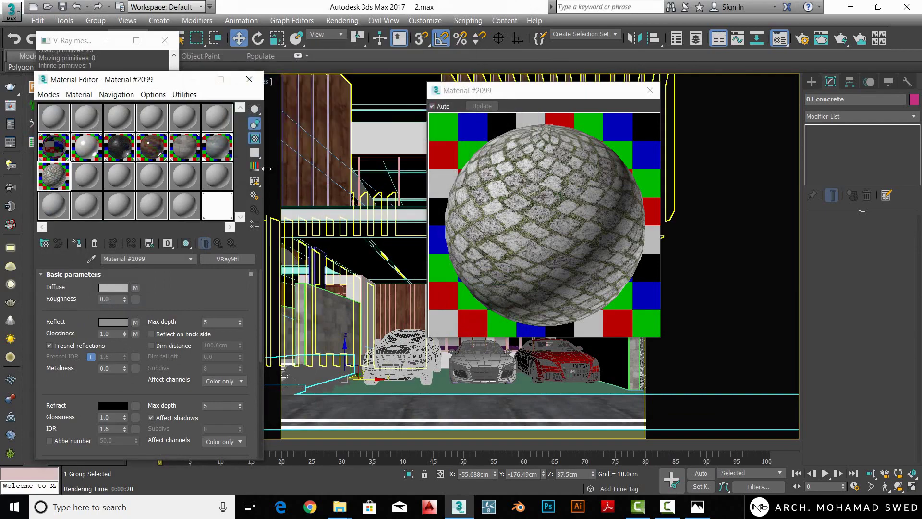
# - Expand the Maps rollout and lower the Reflect map amount to 50
pyautogui.scroll(-4, 170, 300)
pyautogui.scroll(-1, 79, 390)
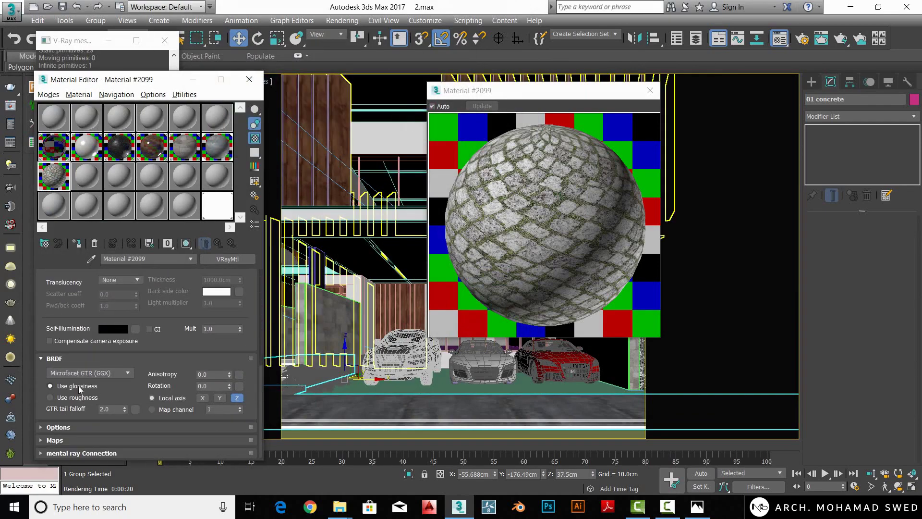
pyautogui.click(62, 438)
pyautogui.scroll(-2, 85, 357)
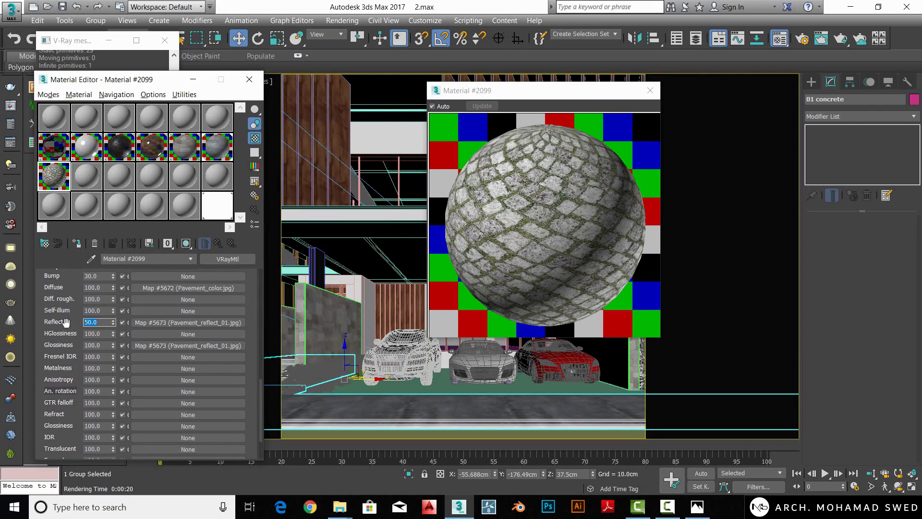
pyautogui.scroll(2, 66, 322)
pyautogui.scroll(2, 66, 307)
pyautogui.scroll(2, 70, 345)
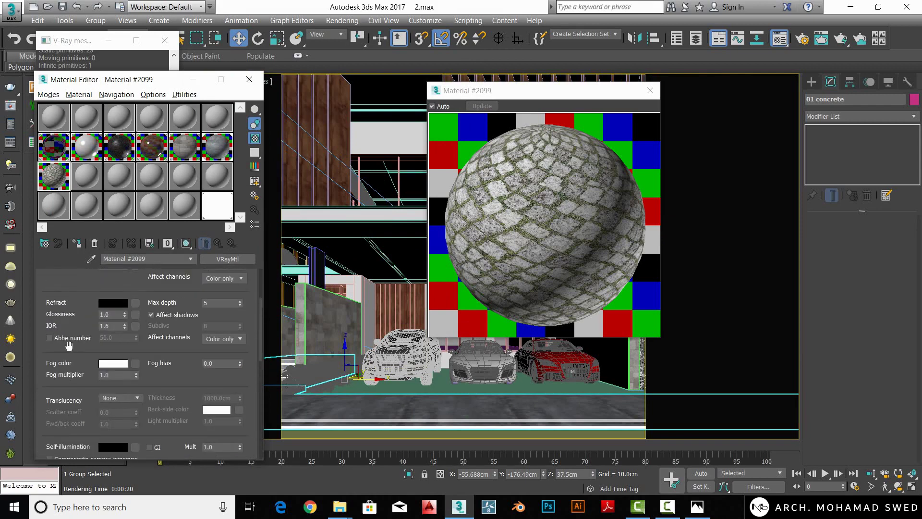
pyautogui.scroll(2, 77, 360)
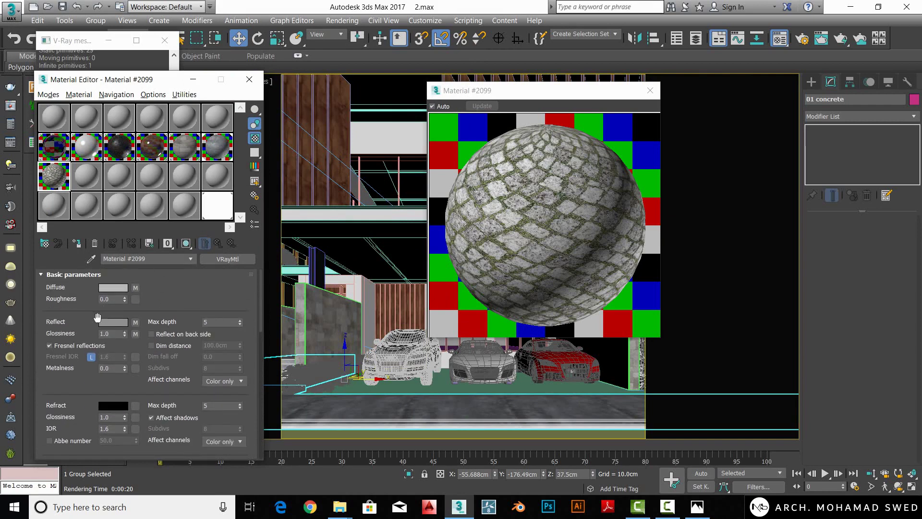
pyautogui.scroll(-3, 77, 326)
pyautogui.scroll(-3, 72, 298)
pyautogui.scroll(-3, 58, 305)
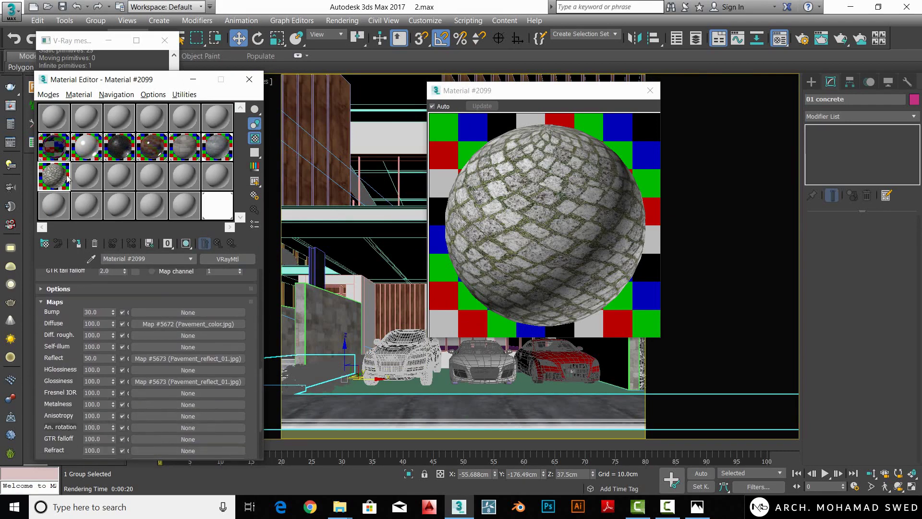
pyautogui.scroll(1, 59, 328)
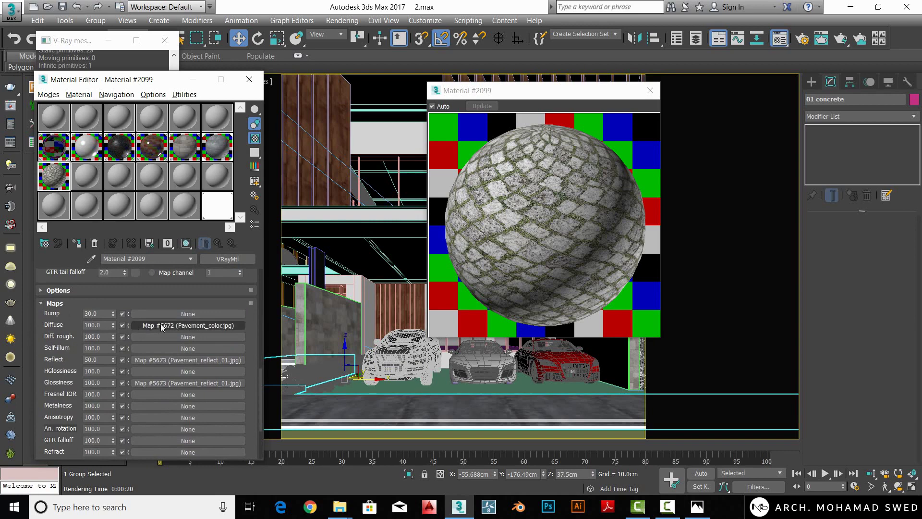
# - Copy the Pavement_color diffuse map into the Bump slot and select the floor plane
pyautogui.moveTo(134, 326); pyautogui.dragTo(137, 314)
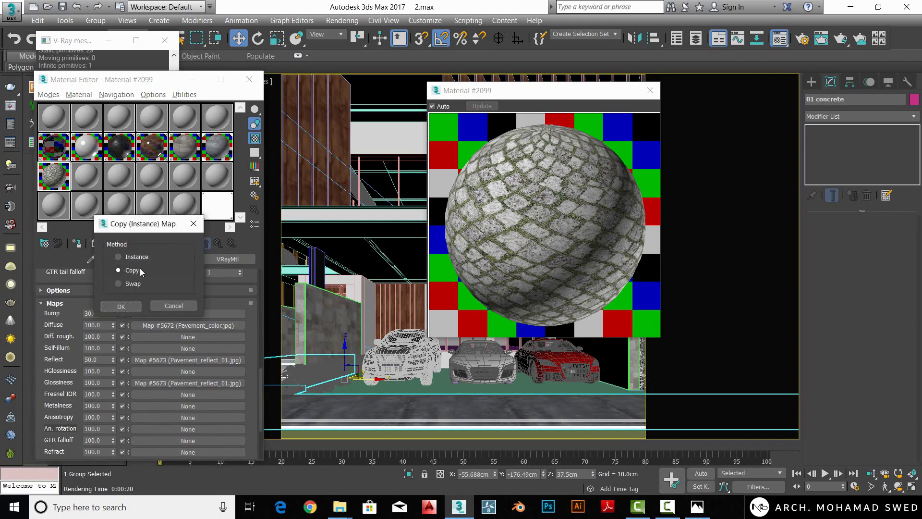
pyautogui.click(137, 308)
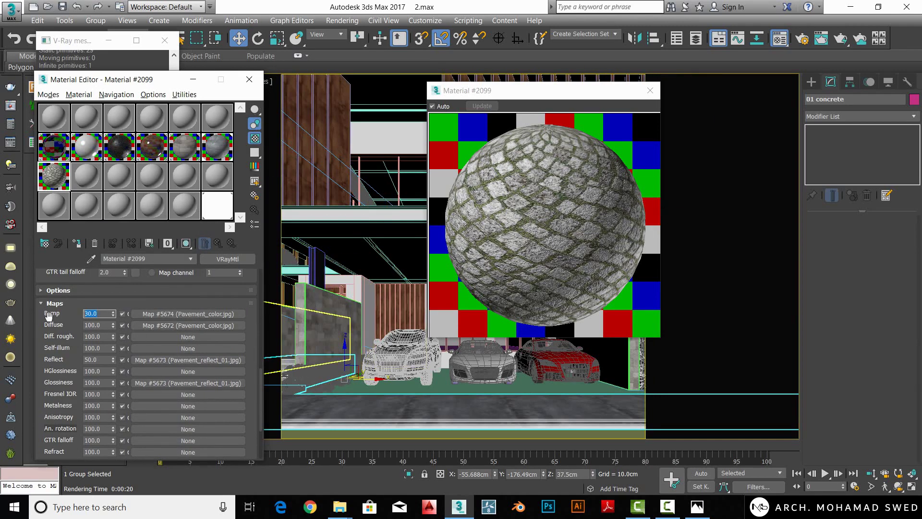
pyautogui.scroll(-3, 72, 346)
pyautogui.scroll(-2, 87, 375)
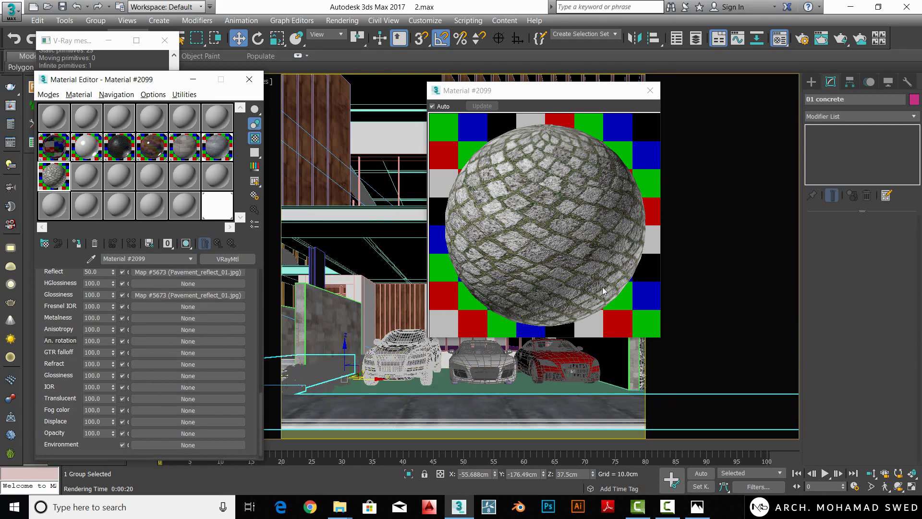
pyautogui.click(444, 378)
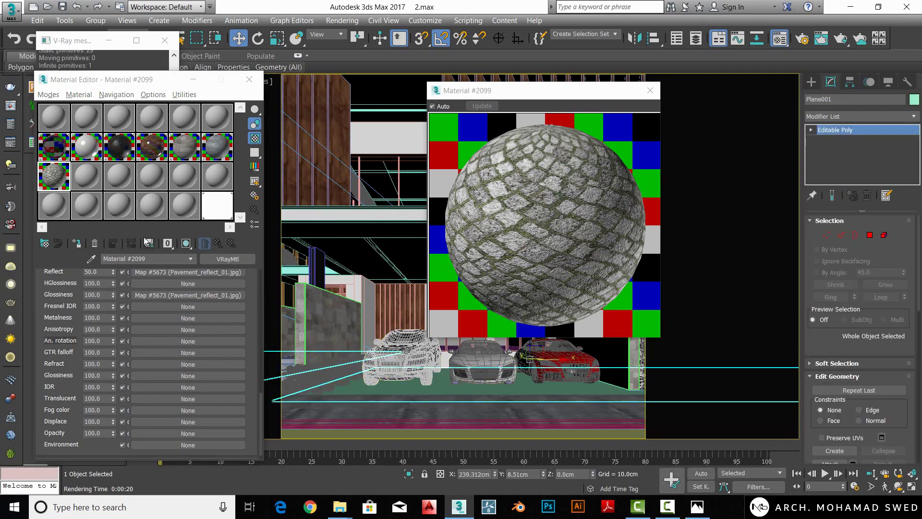
# - Show the pavement material shaded on the floor and orbit toward the villa front
pyautogui.click(76, 243)
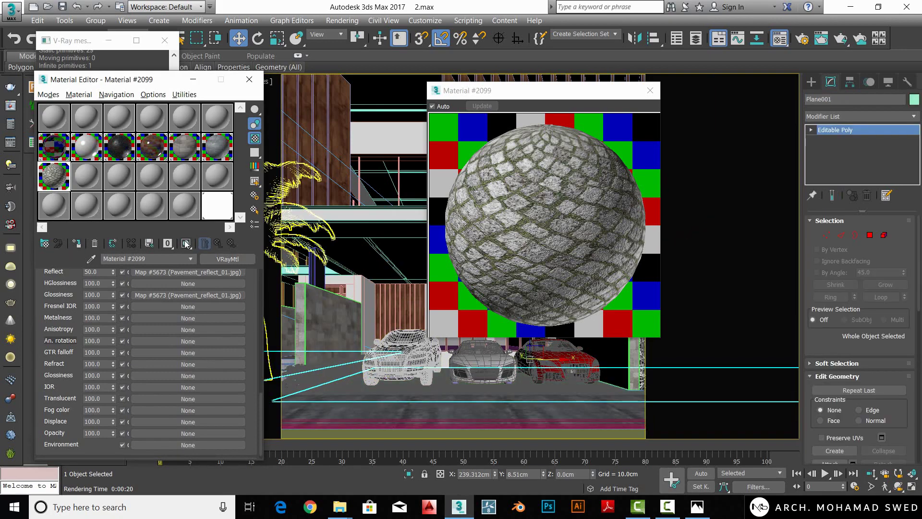
pyautogui.click(186, 243)
pyautogui.click(651, 91)
pyautogui.press('z')
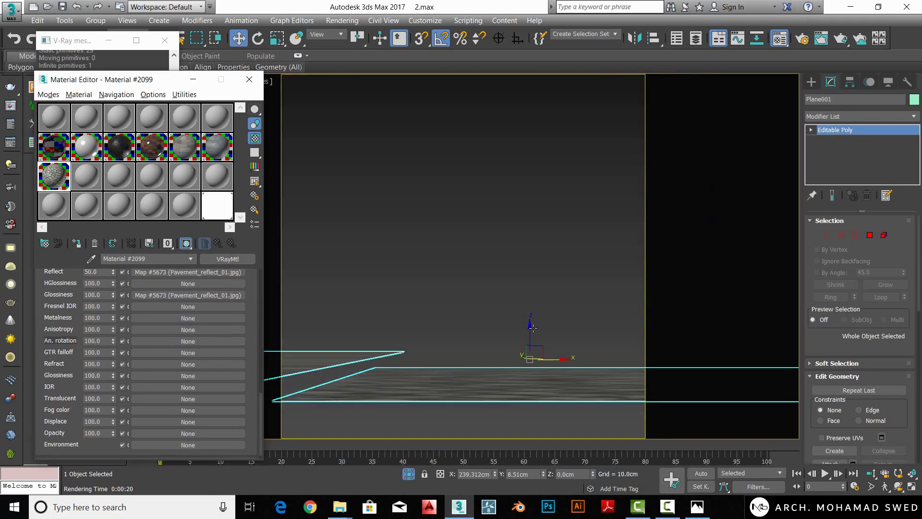
pyautogui.hotkey('shift', 'z')
pyautogui.click(255, 181)
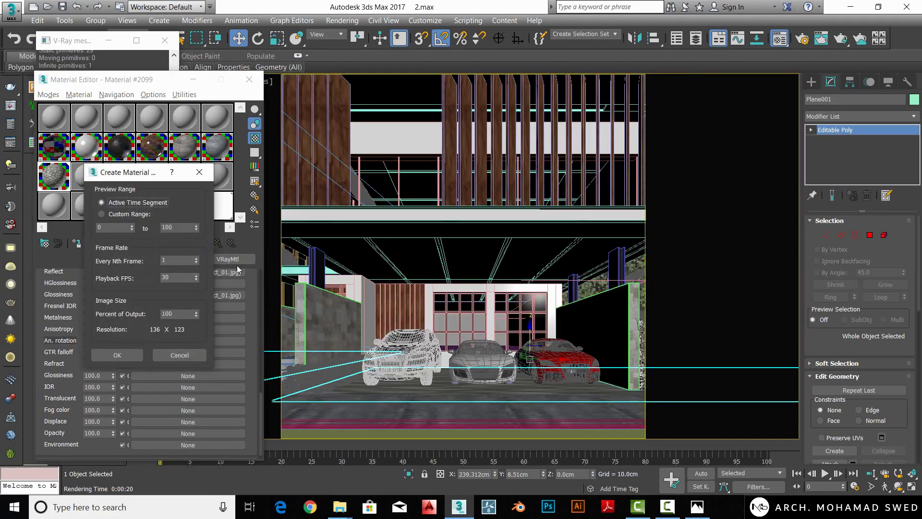
pyautogui.click(205, 177)
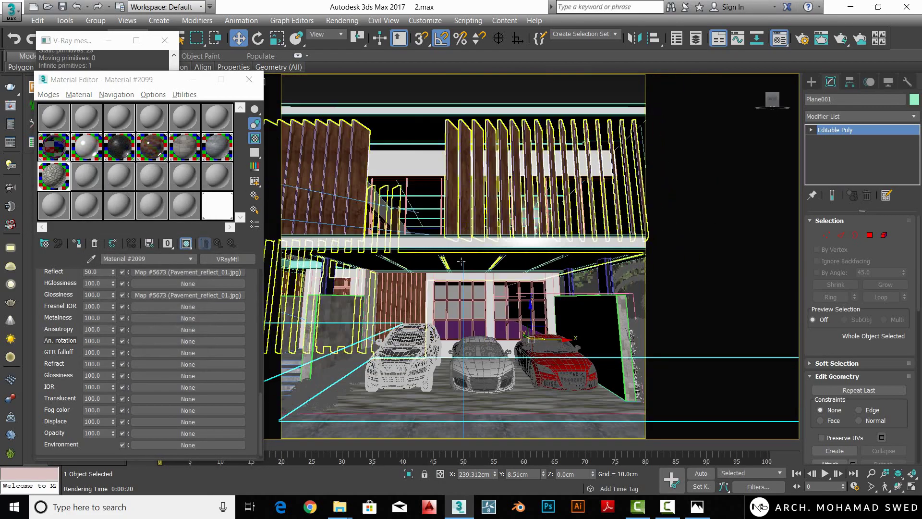
pyautogui.moveTo(480, 269)
pyautogui.keyDown('alt'); pyautogui.mouseDown(button='middle')
pyautogui.moveTo(484, 322)
pyautogui.moveTo(743, 190)
pyautogui.mouseUp(button='middle'); pyautogui.keyUp('alt')
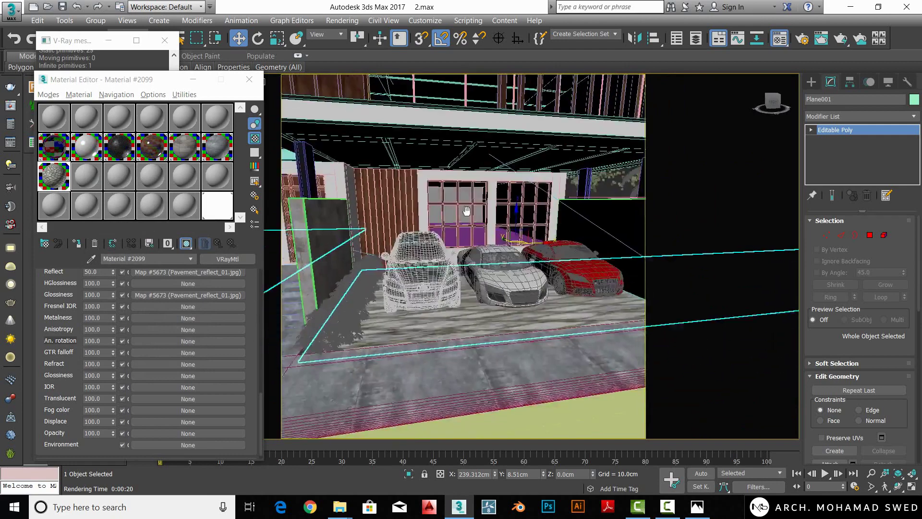
# - Add a Box UVW Map to the floor with 300 cm length, width and height
pyautogui.click(850, 115)
pyautogui.press('u')
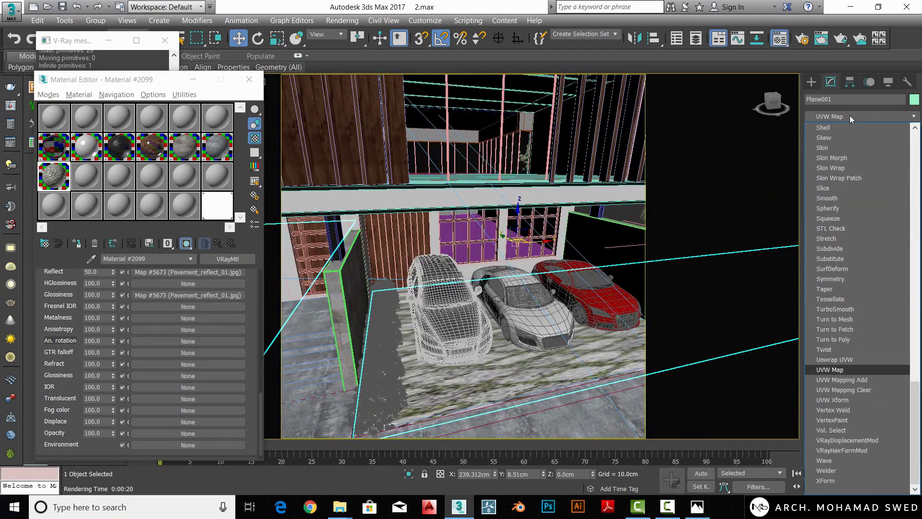
pyautogui.click(872, 298)
pyautogui.click(849, 288)
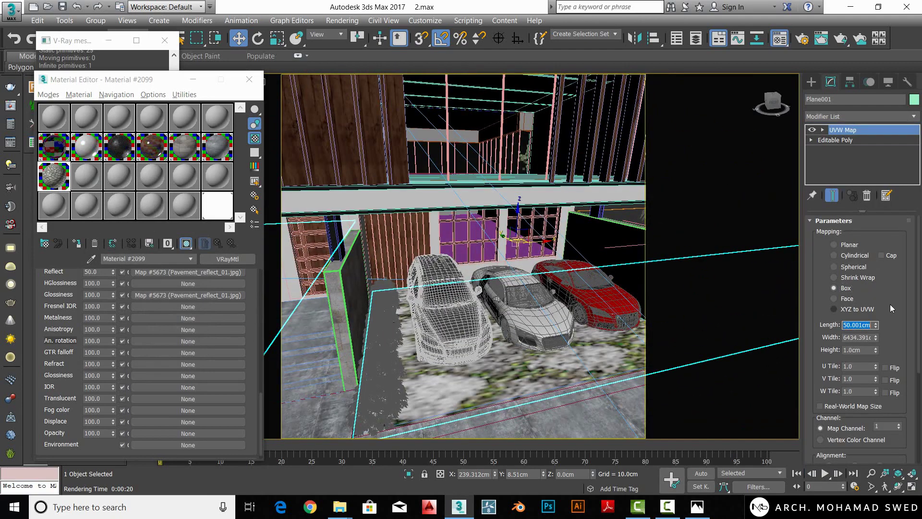
pyautogui.write('300')
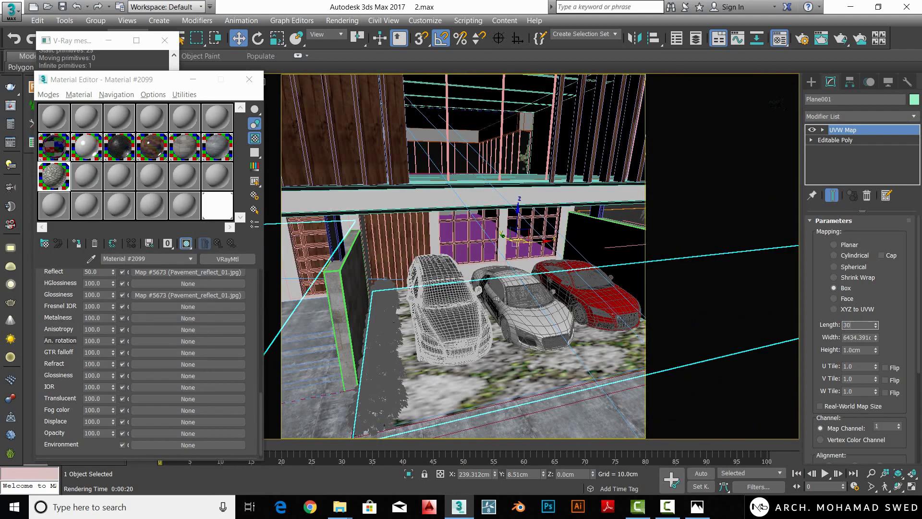
pyautogui.press('Tab')
pyautogui.write('300')
pyautogui.press('Tab')
pyautogui.write('300')
pyautogui.press('Return')
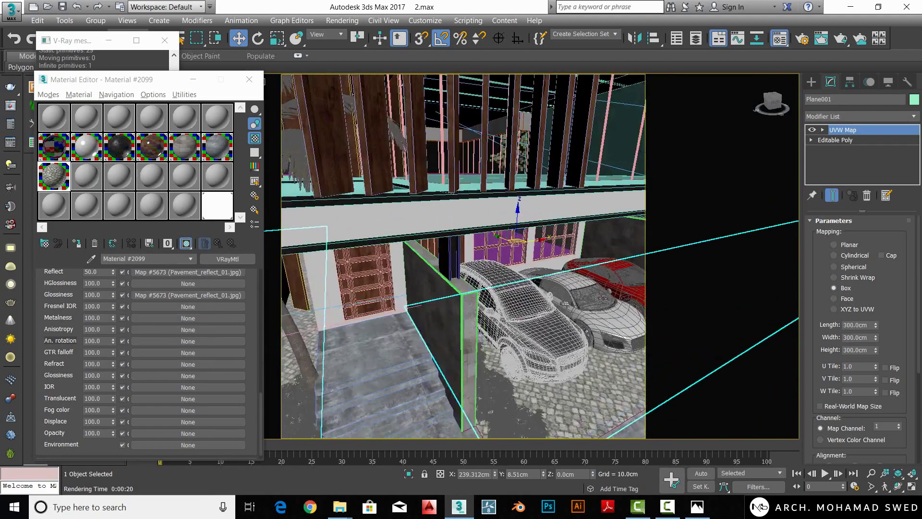
pyautogui.moveTo(553, 313)
pyautogui.keyDown('alt'); pyautogui.mouseDown(button='middle')
pyautogui.moveTo(547, 336)
pyautogui.moveTo(590, 296)
pyautogui.mouseUp(button='middle'); pyautogui.keyUp('alt')
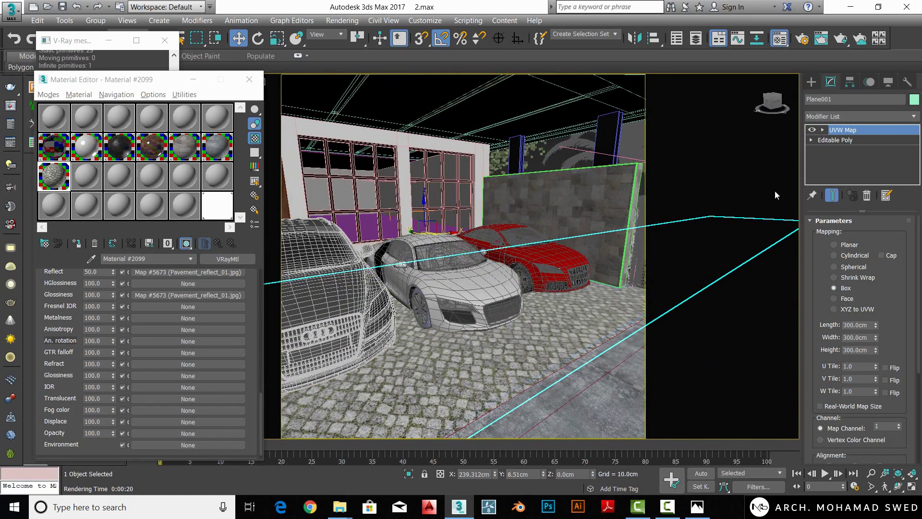
# - Add a VRayDisplacementMod to Plane001 using 2D landscape mapping, then bring up the Pavement folder
pyautogui.click(842, 115)
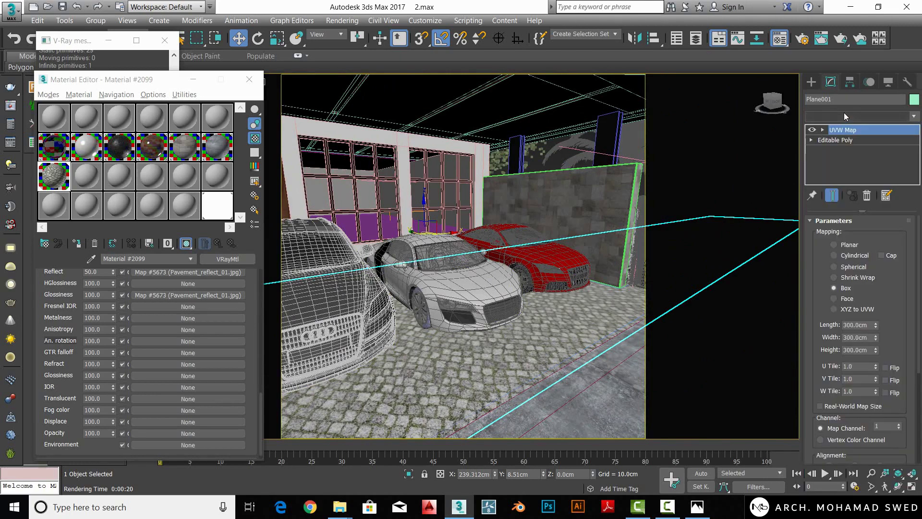
pyautogui.click(844, 113)
pyautogui.press('d')
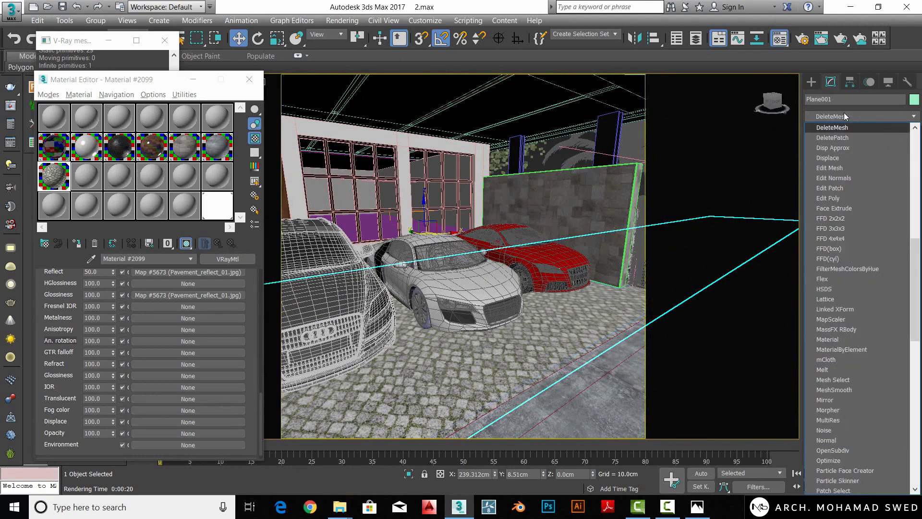
pyautogui.press('Down')
pyautogui.press('Down')
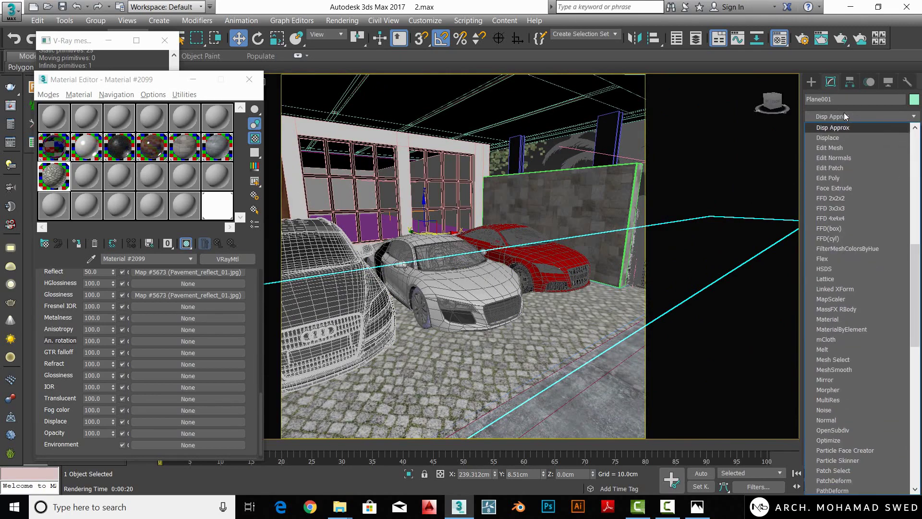
pyautogui.press('v')
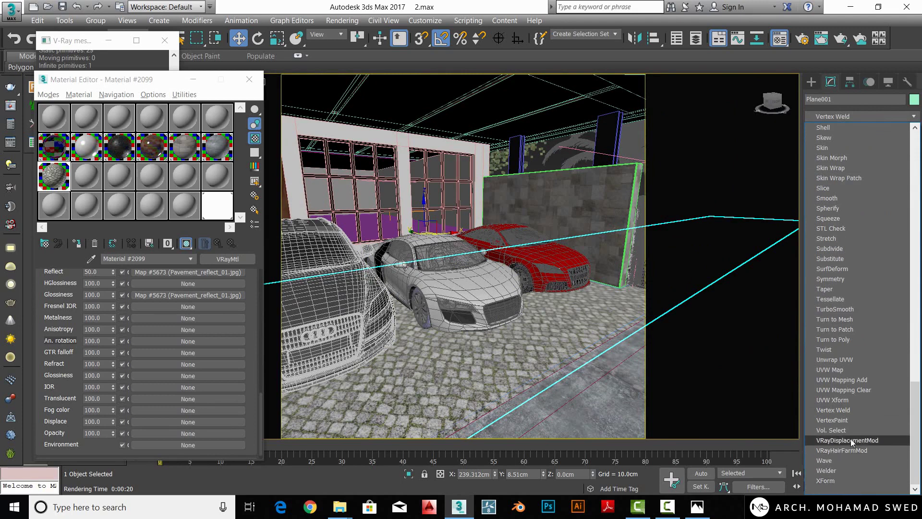
pyautogui.click(849, 440)
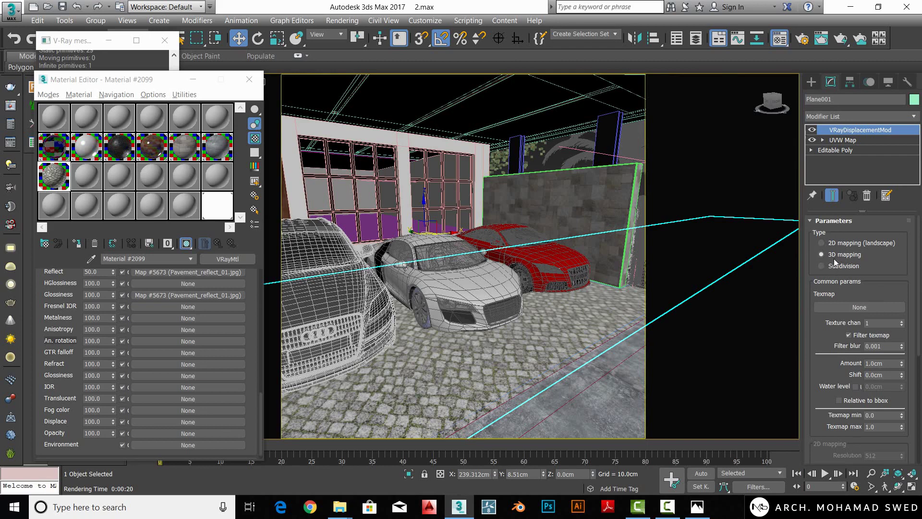
pyautogui.click(832, 243)
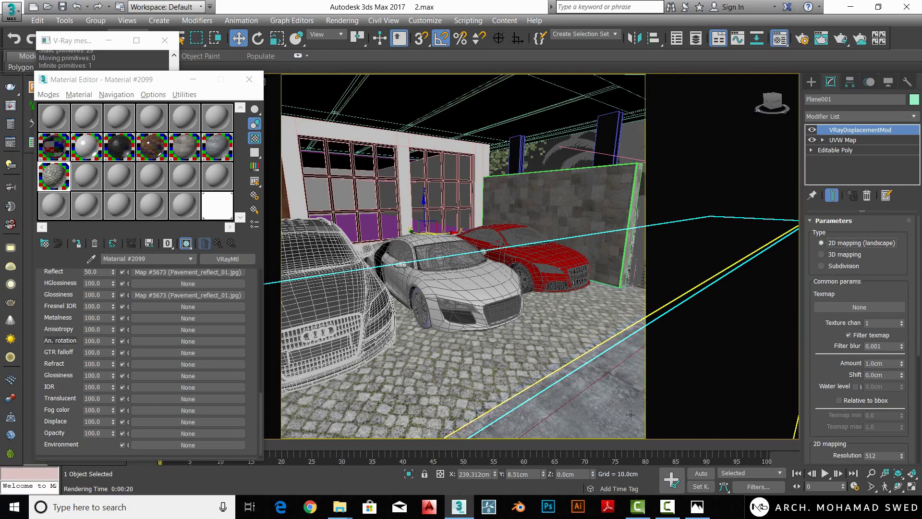
pyautogui.click(349, 507)
# - Compare Pavement_displace_01 and Pavement_displace_02 in Photos, then return to 3ds Max
pyautogui.click(278, 457)
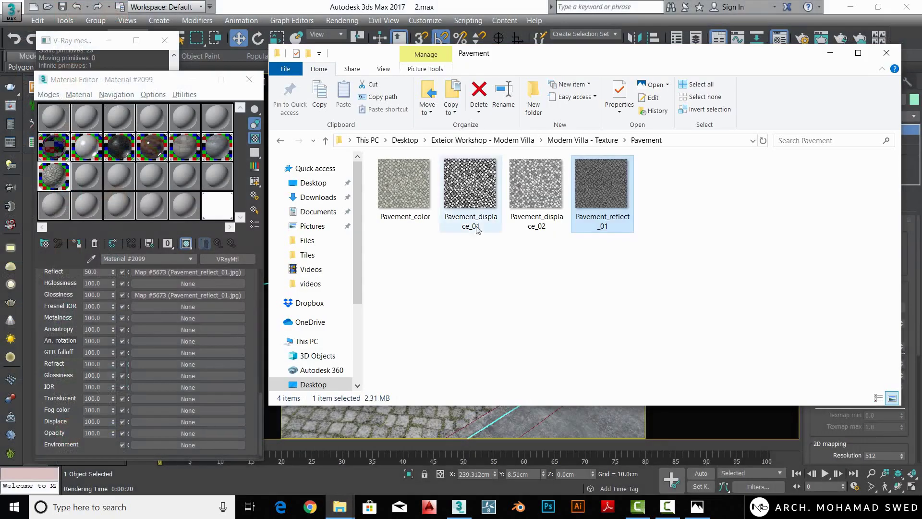
pyautogui.moveTo(569, 264); pyautogui.dragTo(441, 156)
pyautogui.click(516, 277)
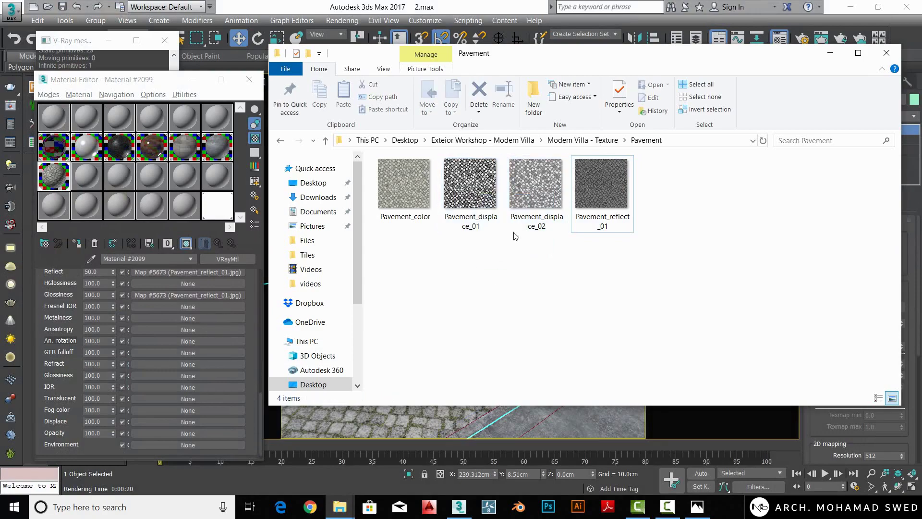
pyautogui.click(469, 192)
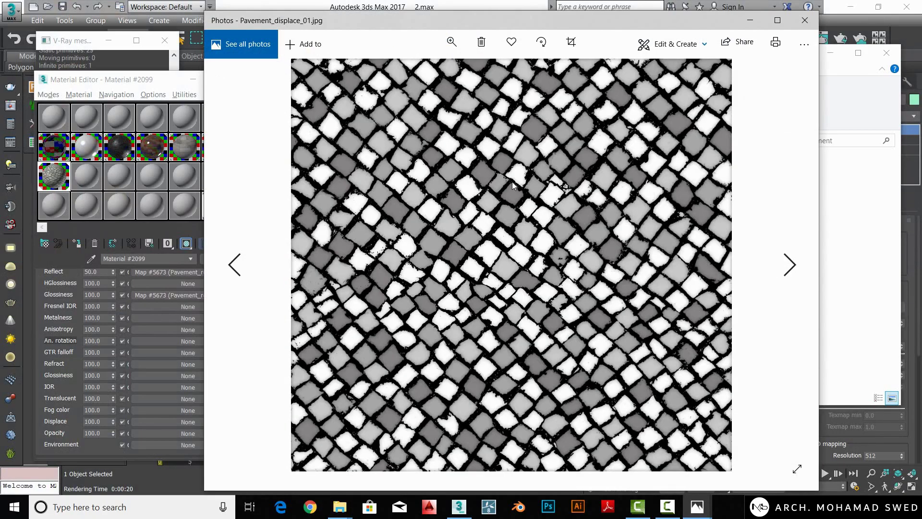
pyautogui.scroll(2, 512, 185)
pyautogui.scroll(-1, 489, 174)
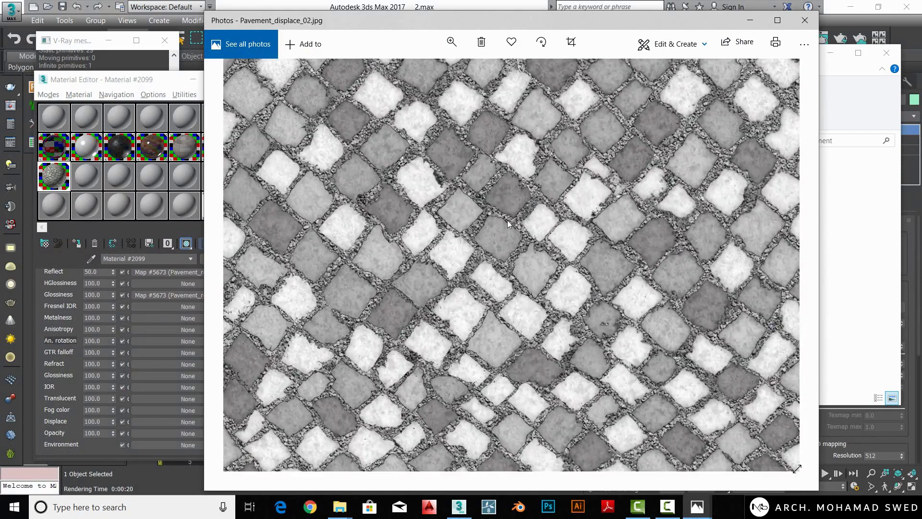
pyautogui.scroll(-2, 535, 215)
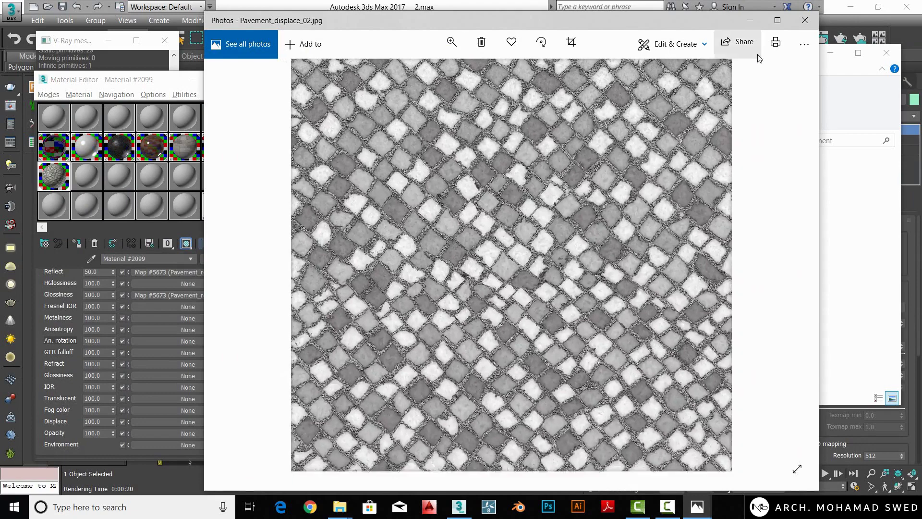
pyautogui.click(806, 20)
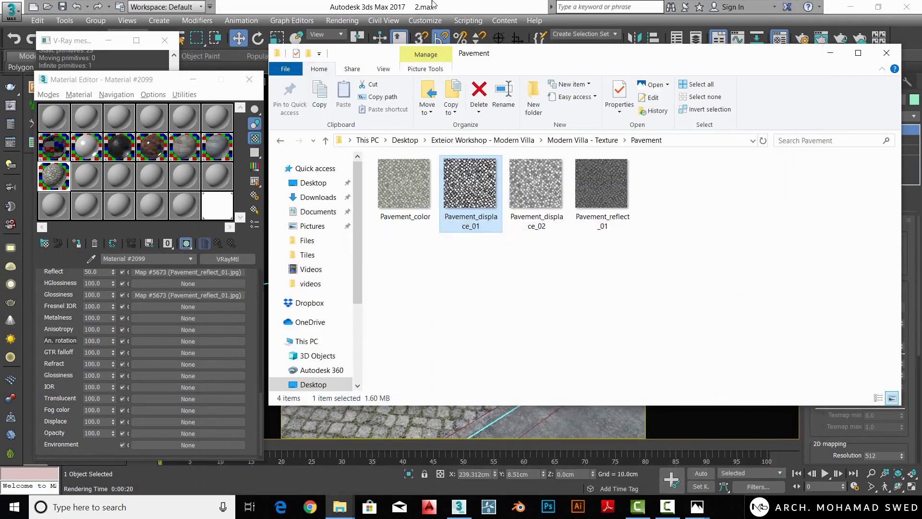
pyautogui.click(825, 345)
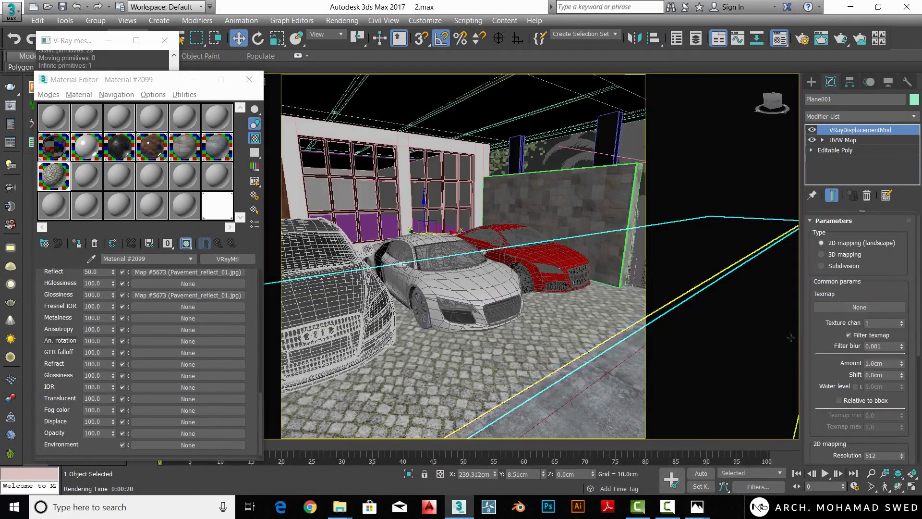
# - Assign a Mix map as the displacement texmap and instance it into an empty sample slot
pyautogui.click(844, 304)
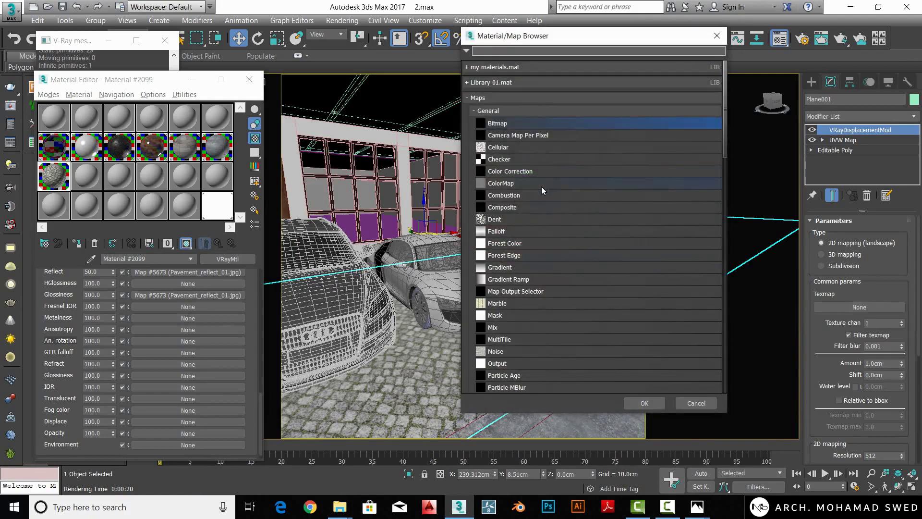
pyautogui.scroll(-2, 537, 148)
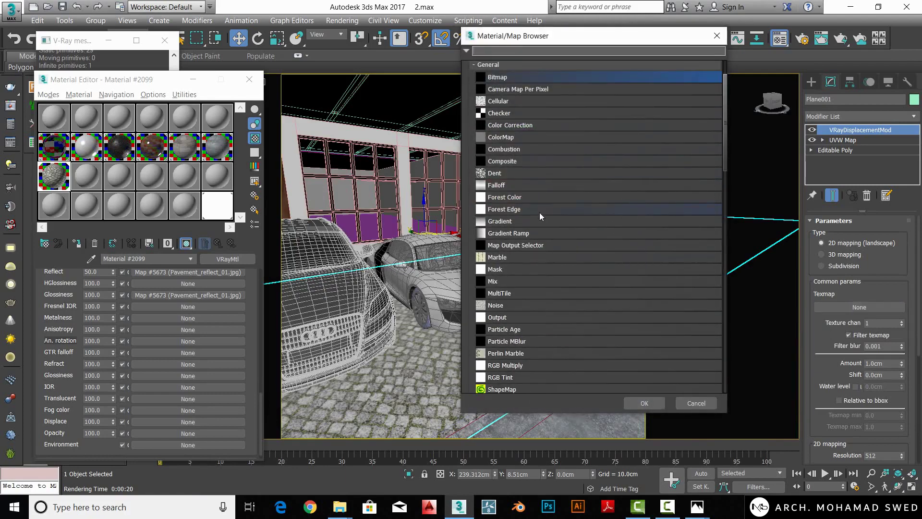
pyautogui.doubleClick(506, 281)
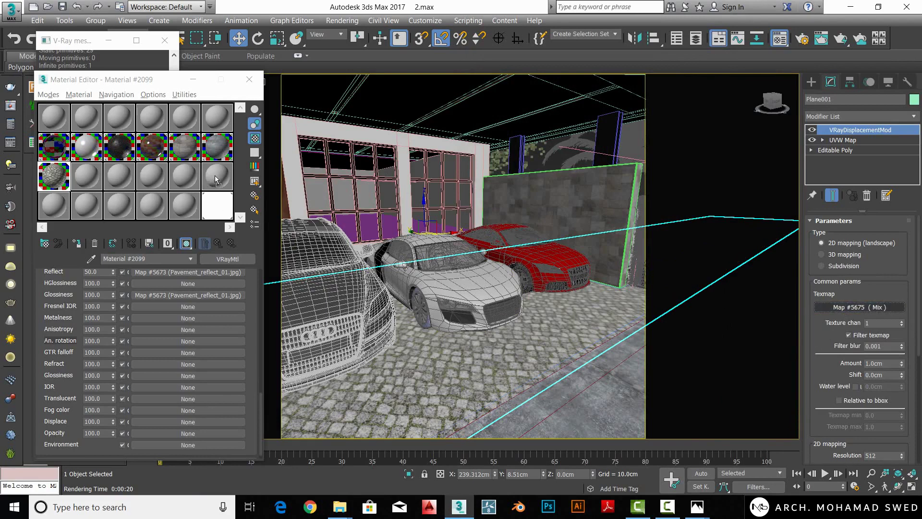
pyautogui.moveTo(215, 180); pyautogui.dragTo(133, 288)
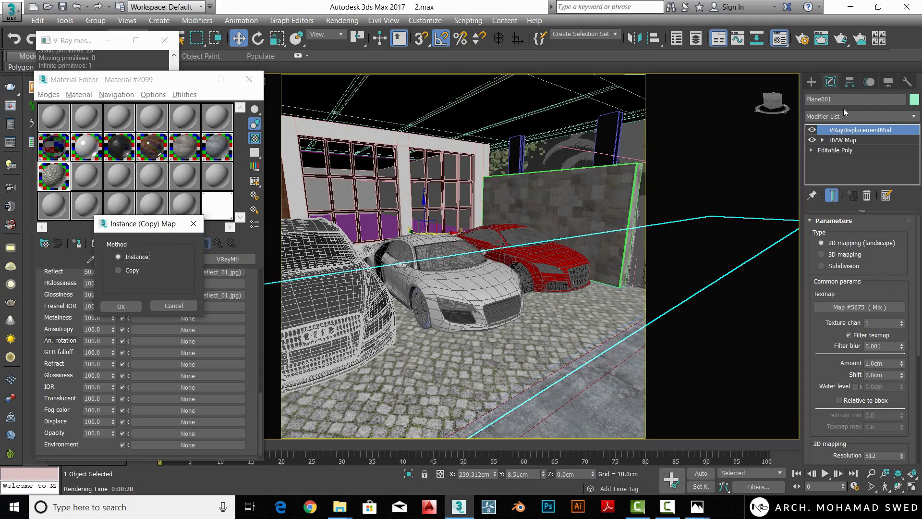
pyautogui.click(127, 306)
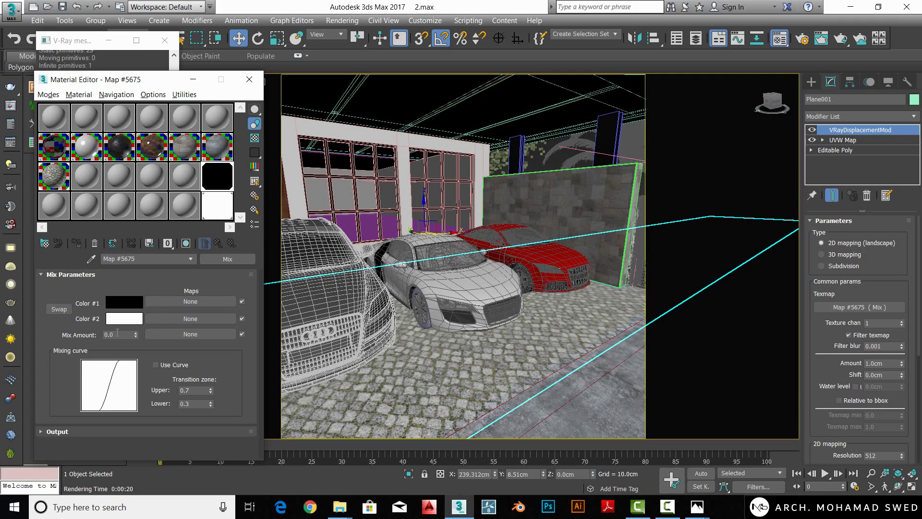
# - Load Pavement_displace_01 and Pavement_displace_02 bitmaps into Mix Color #1 and Color #2
pyautogui.click(115, 335)
pyautogui.click(176, 303)
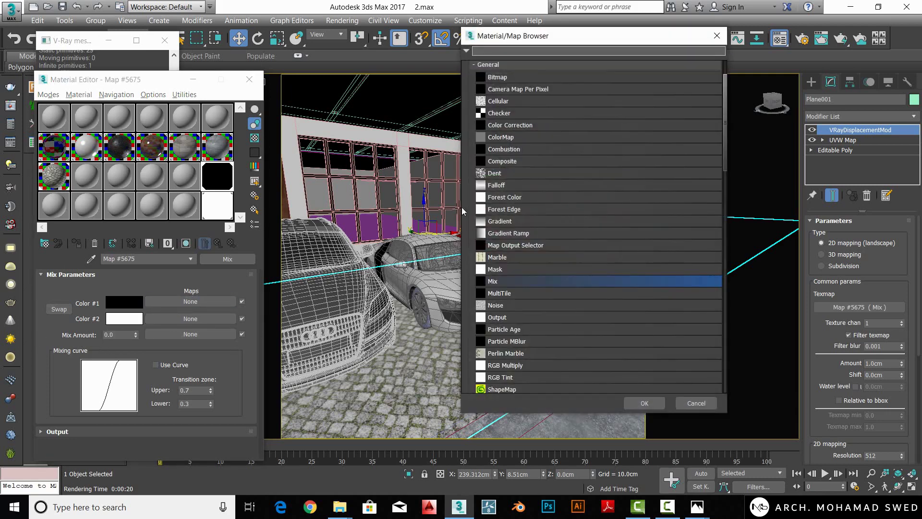
pyautogui.doubleClick(506, 124)
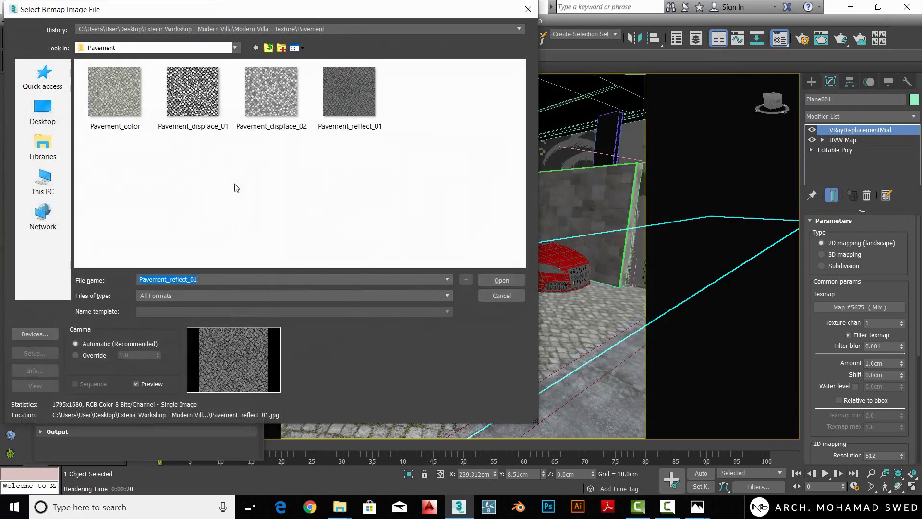
pyautogui.click(193, 92)
pyautogui.click(502, 280)
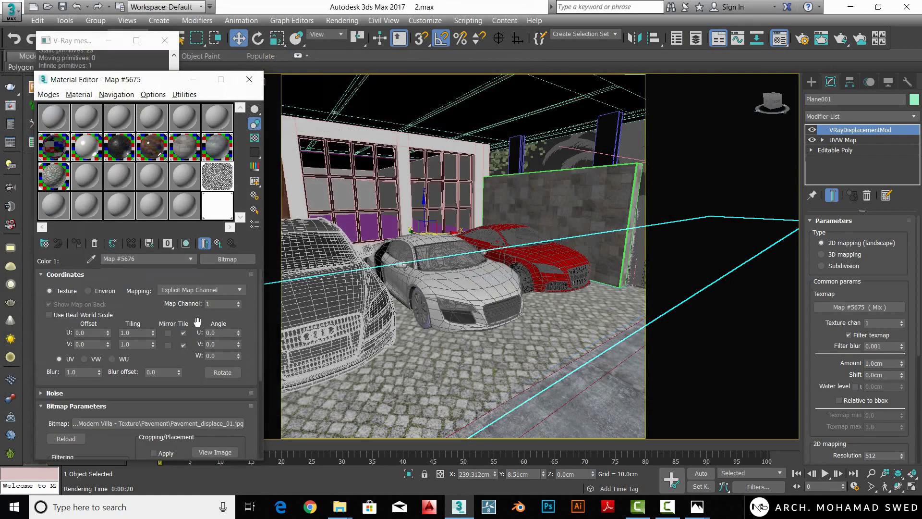
pyautogui.click(171, 319)
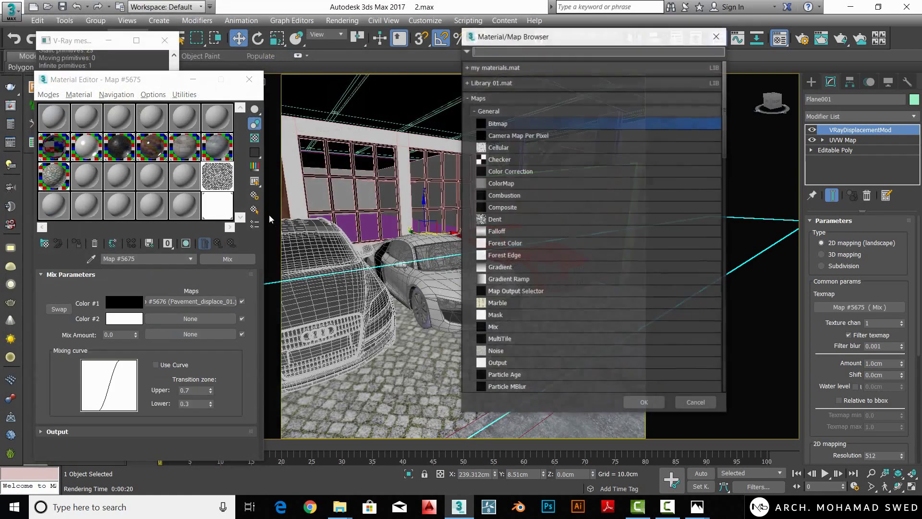
pyautogui.doubleClick(509, 122)
pyautogui.click(272, 92)
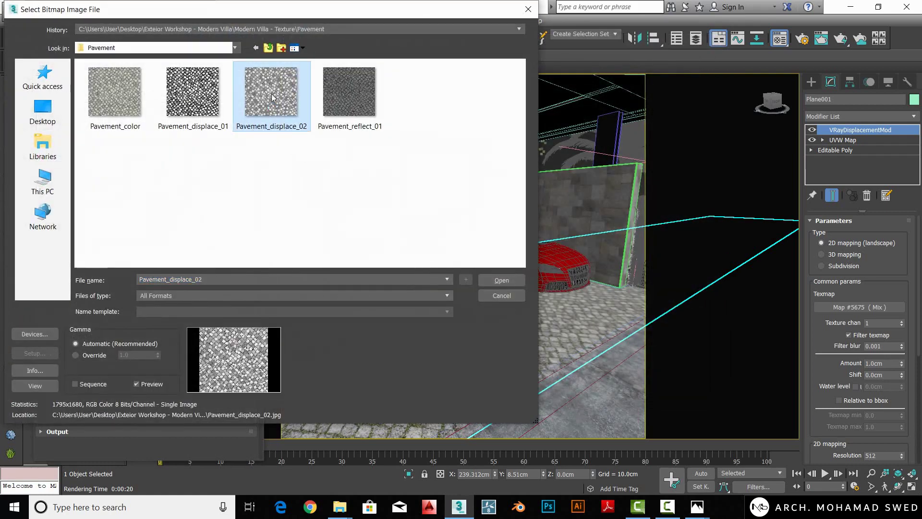
pyautogui.click(500, 283)
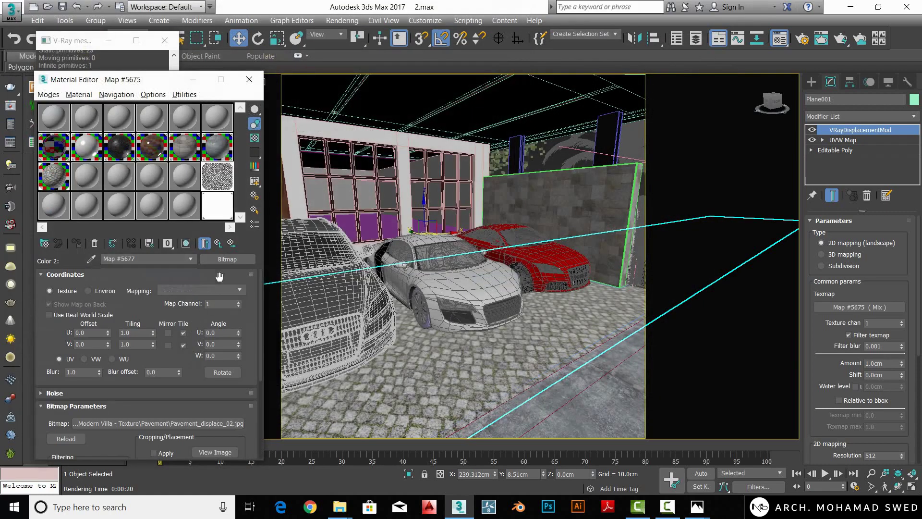
# - Set the Mix Amount to 50 and review the enlarged Mix map preview
pyautogui.click(218, 243)
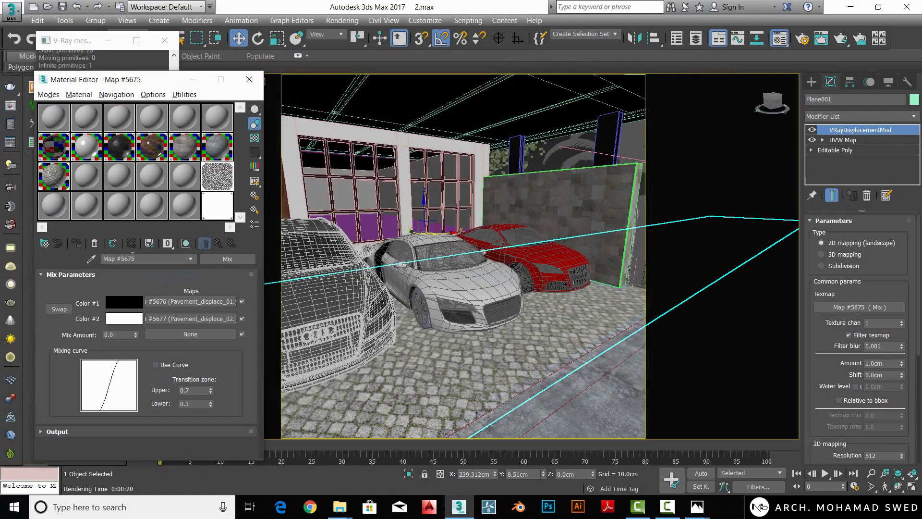
pyautogui.doubleClick(217, 184)
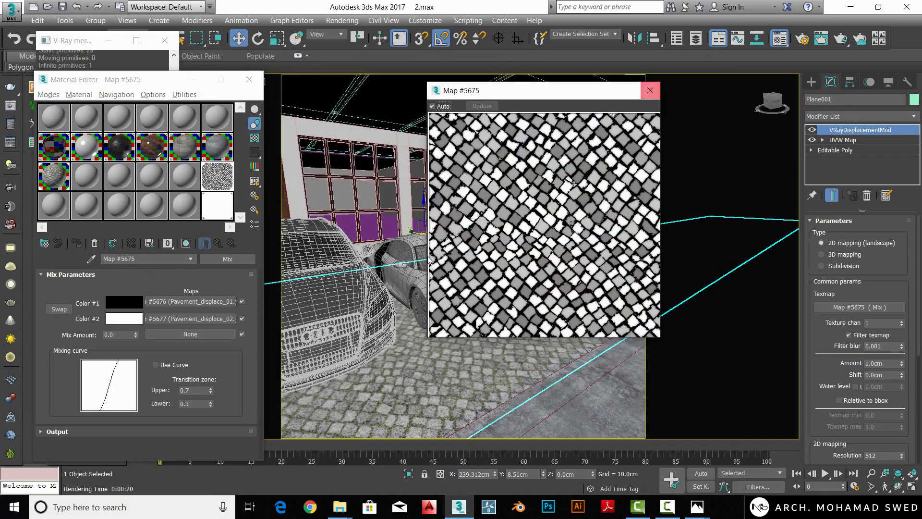
pyautogui.moveTo(115, 335); pyautogui.dragTo(88, 331)
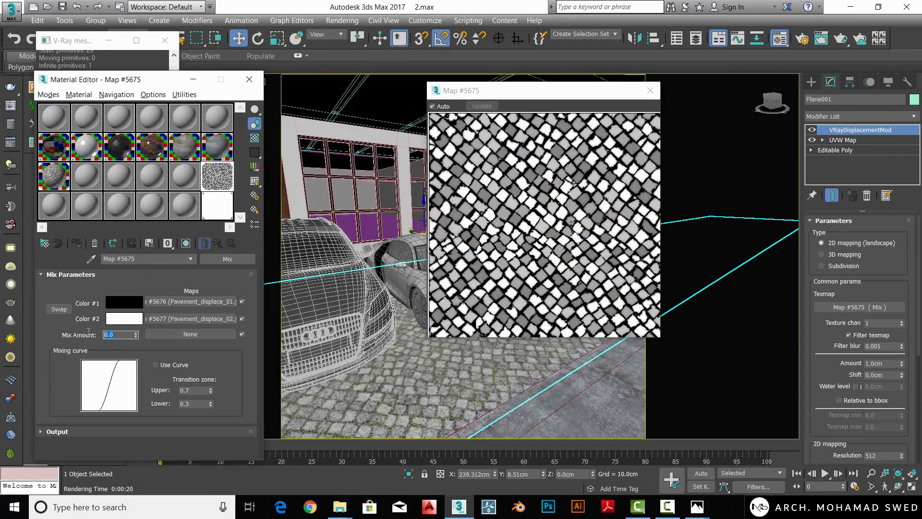
pyautogui.write('50')
pyautogui.press('Return')
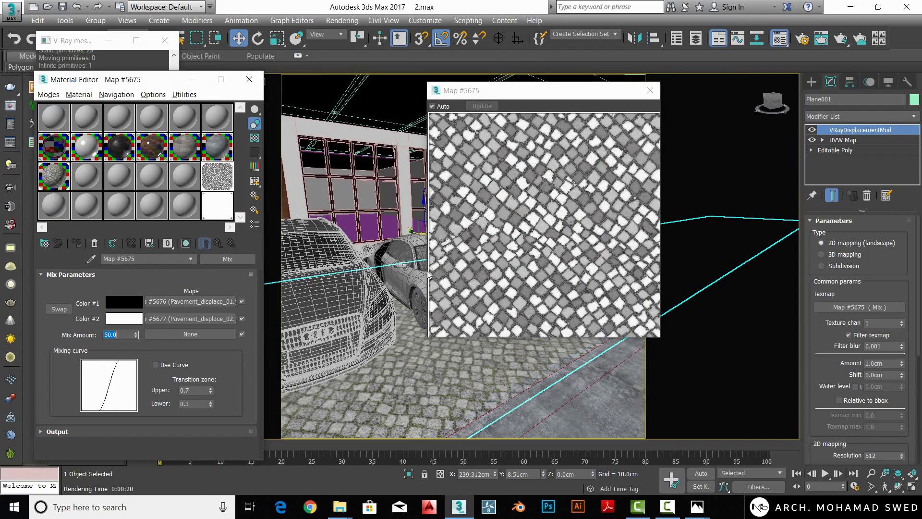
pyautogui.click(651, 90)
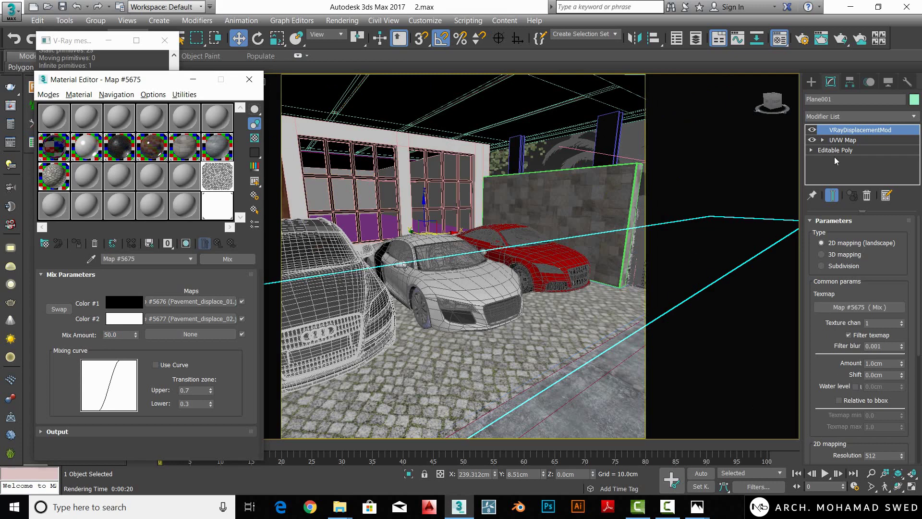
# - Set the displacement modifier's Amount to 3.0cm and Shift to -1.0cm
pyautogui.doubleClick(876, 363)
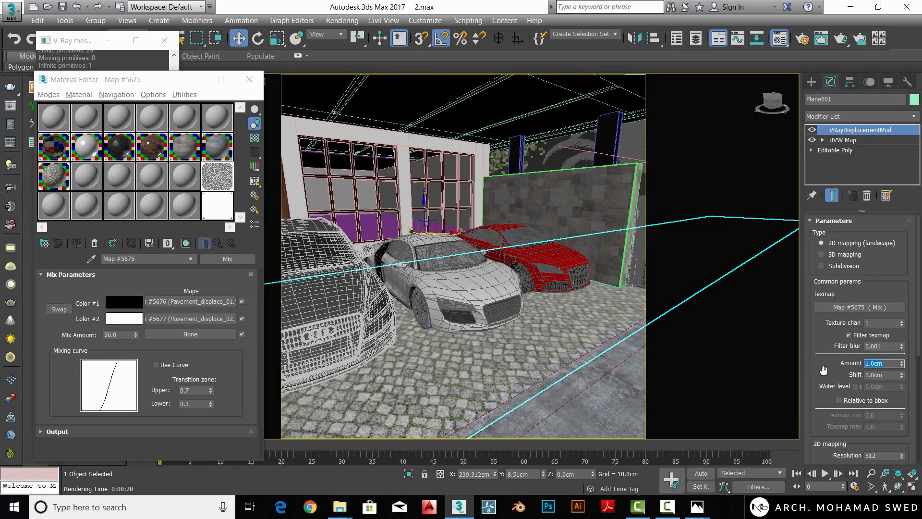
pyautogui.write('3')
pyautogui.press('Tab')
pyautogui.click(825, 361)
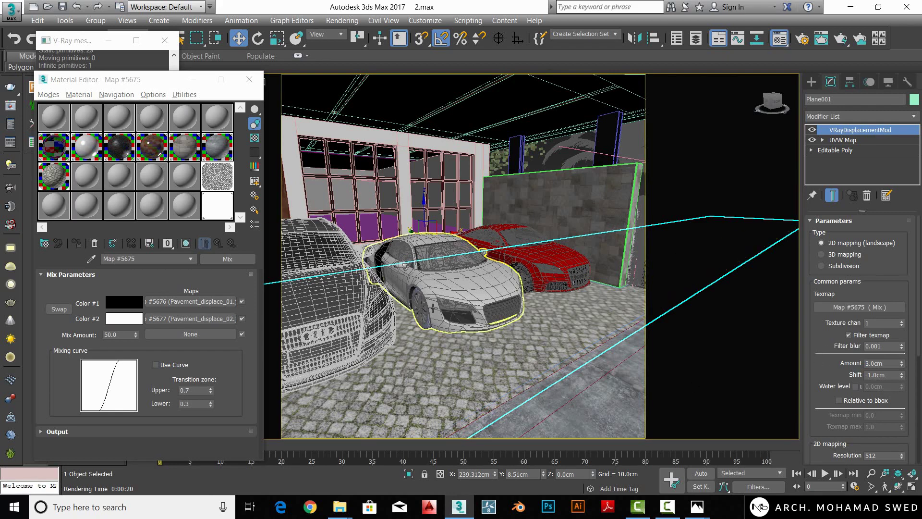
# - Preview the cobblestone material, view through VRayCam002, and close the Material Editor and V-Ray messages
pyautogui.doubleClick(54, 176)
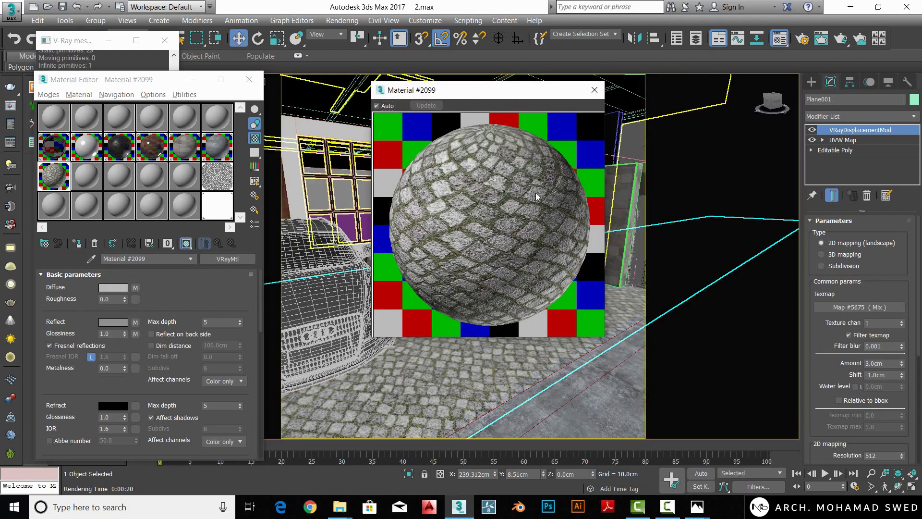
pyautogui.click(594, 90)
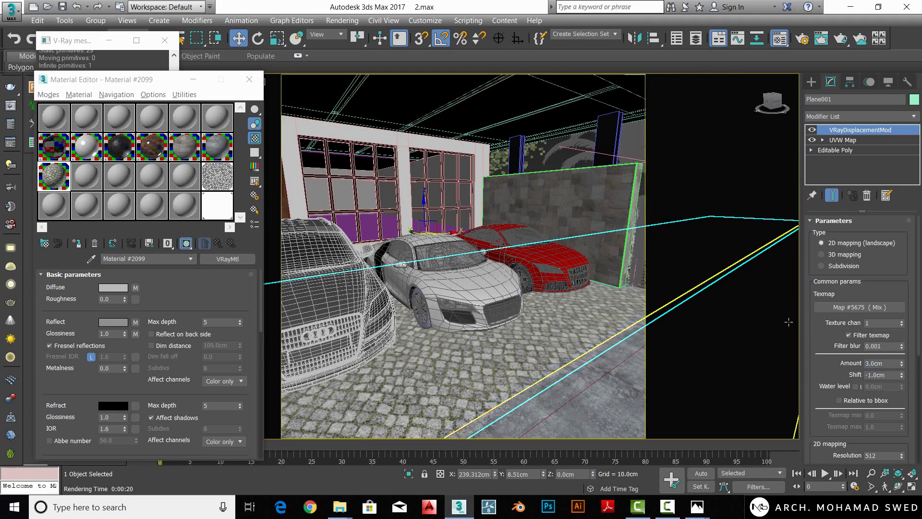
pyautogui.press('c')
pyautogui.doubleClick(422, 184)
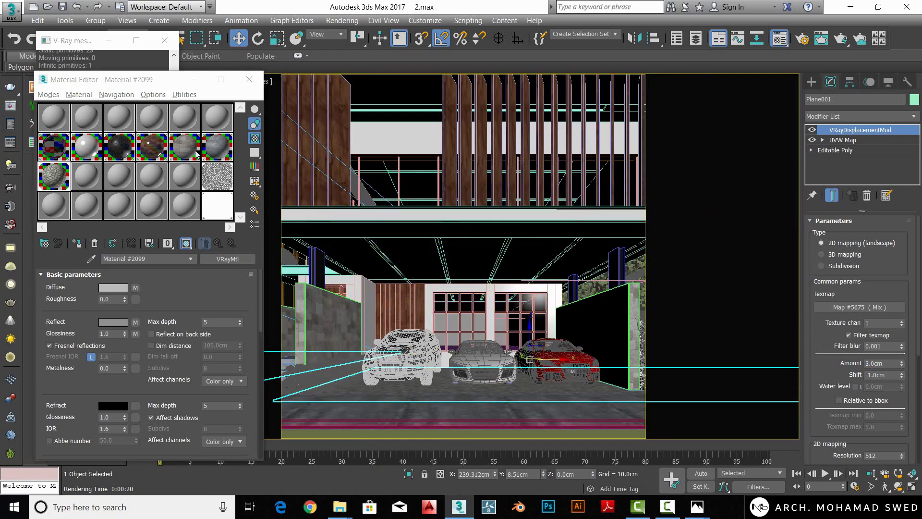
pyautogui.click(249, 79)
pyautogui.click(165, 40)
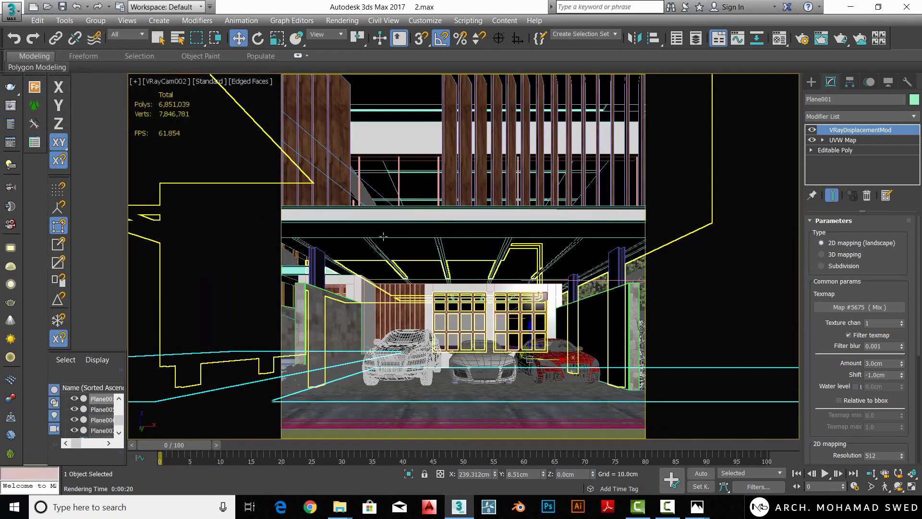
# - In Top view, Shift-drag the camera to clone it as VRayCam003
pyautogui.press('t')
pyautogui.scroll(5, 420, 405)
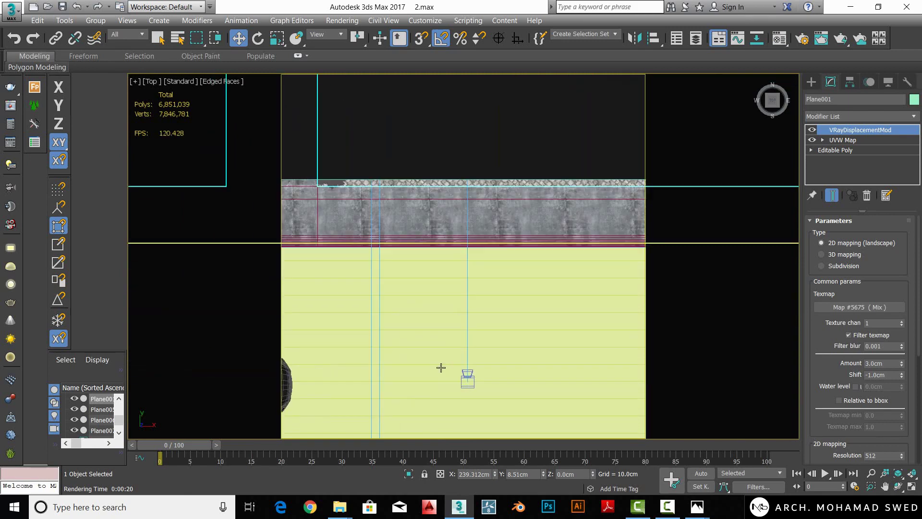
pyautogui.click(467, 379)
pyautogui.scroll(-5, 468, 384)
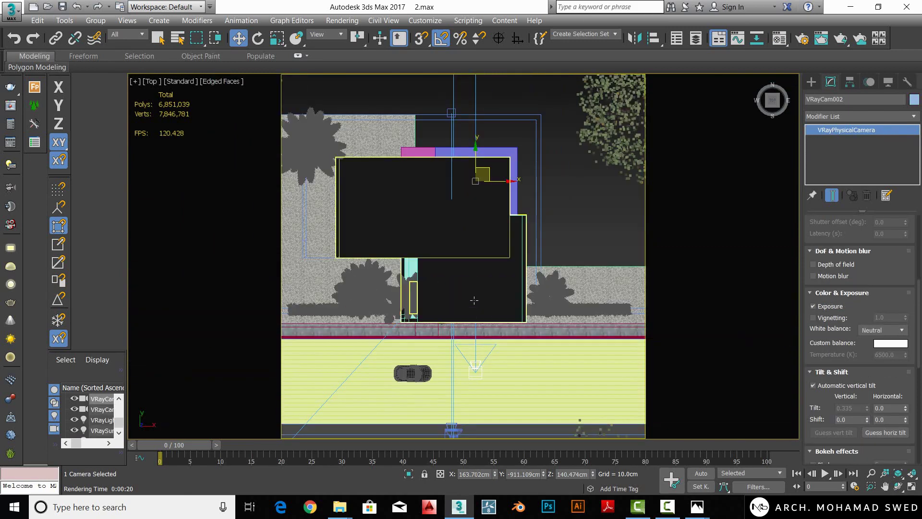
pyautogui.scroll(-4, 473, 292)
pyautogui.scroll(2, 476, 278)
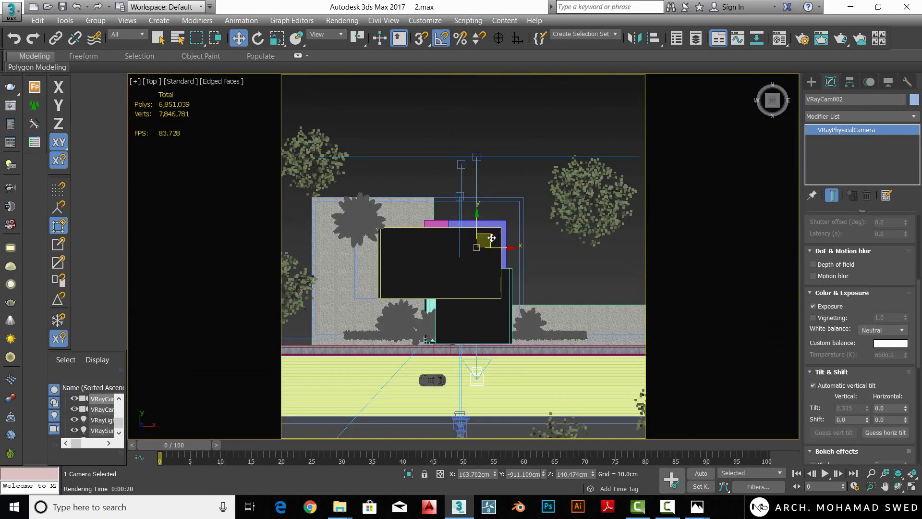
pyautogui.keyDown('shift'); pyautogui.moveTo(486, 235); pyautogui.dragTo(391, 226); pyautogui.keyUp('shift')
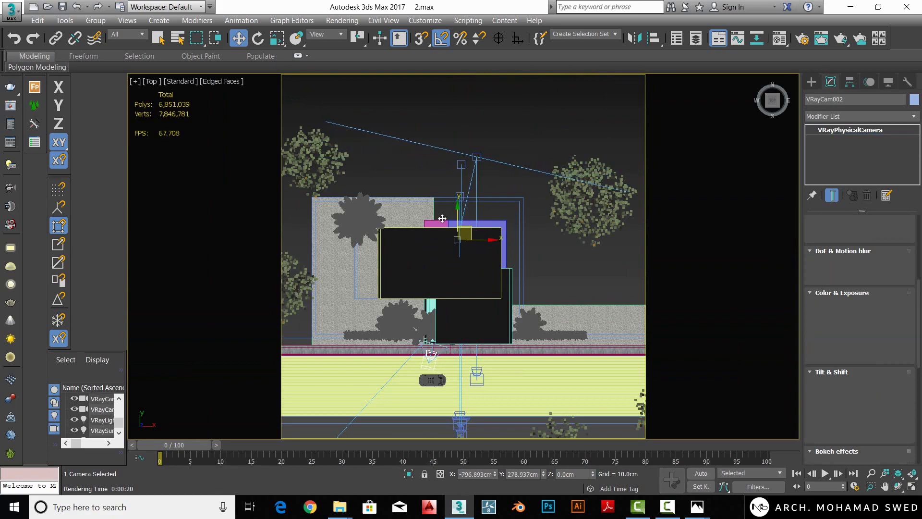
pyautogui.click(463, 304)
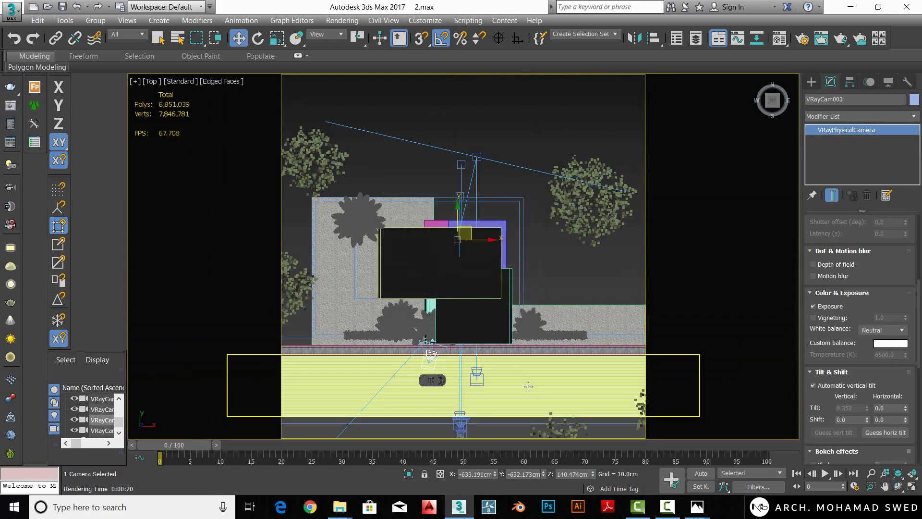
# - Look through VRayCam003, orbit and dolly into a close, low view of the cars, and open Render Setup
pyautogui.press('c')
pyautogui.moveTo(542, 382); pyautogui.dragTo(375, 377, button='middle')
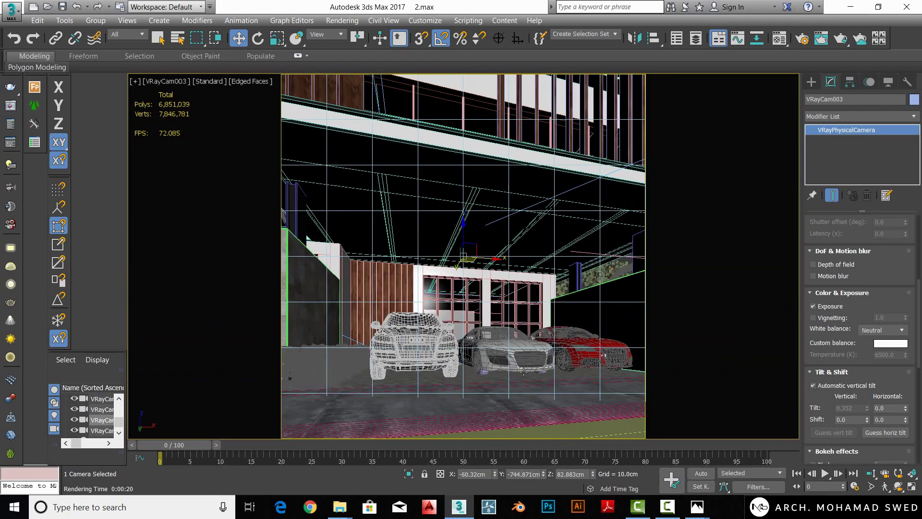
pyautogui.click(898, 486)
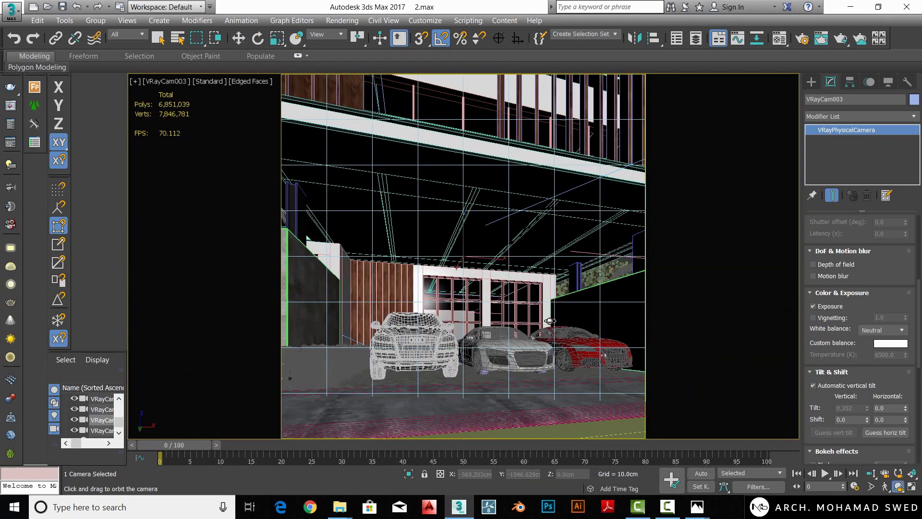
pyautogui.press('a')
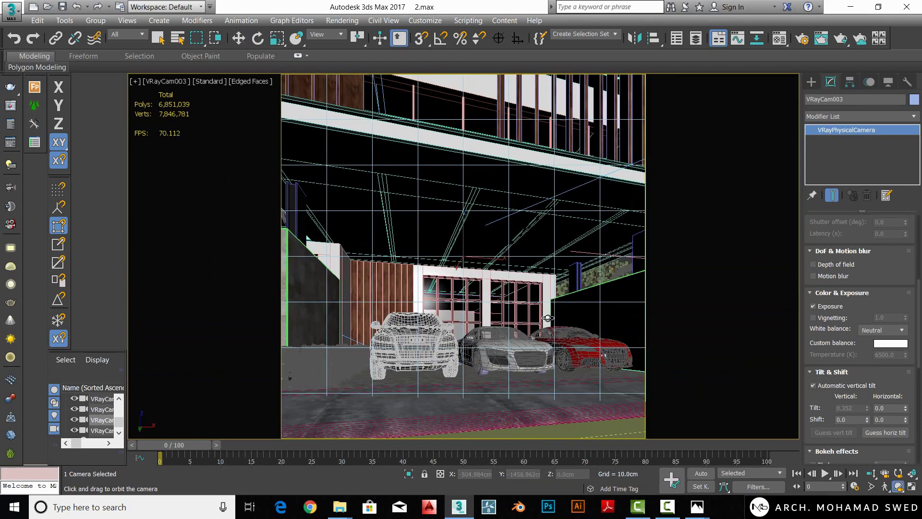
pyautogui.moveTo(548, 318)
pyautogui.mouseDown(button='middle')
pyautogui.moveTo(526, 316)
pyautogui.moveTo(801, 461)
pyautogui.mouseUp(button='middle')
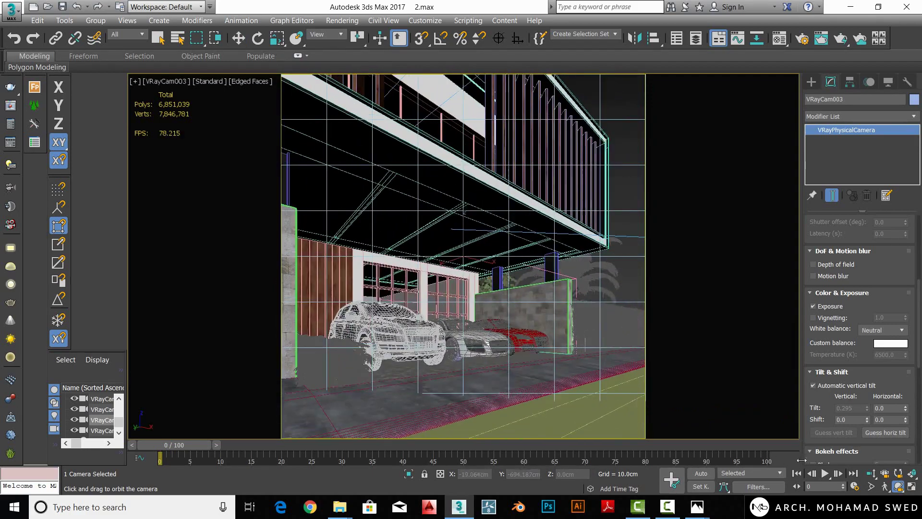
pyautogui.click(871, 475)
pyautogui.moveTo(543, 418)
pyautogui.mouseDown()
pyautogui.moveTo(541, 366)
pyautogui.moveTo(555, 368)
pyautogui.mouseUp()
pyautogui.press('w')
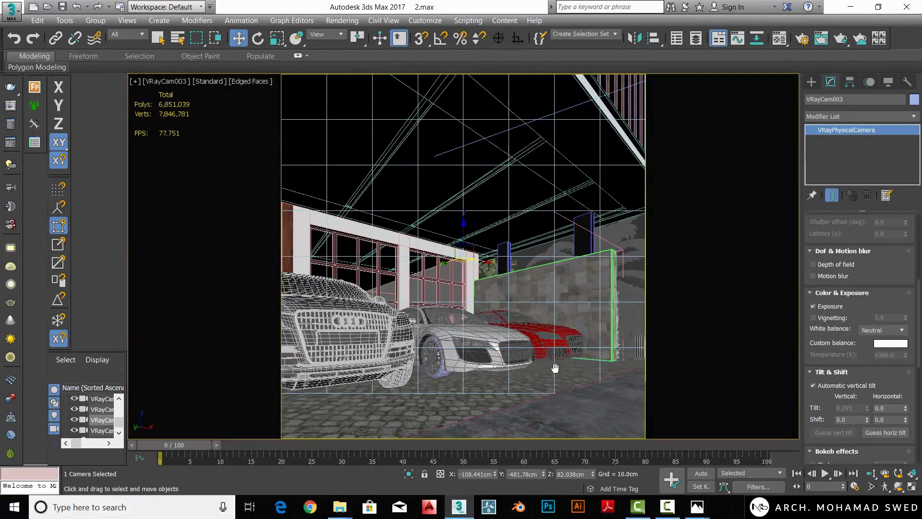
pyautogui.scroll(2, 555, 368)
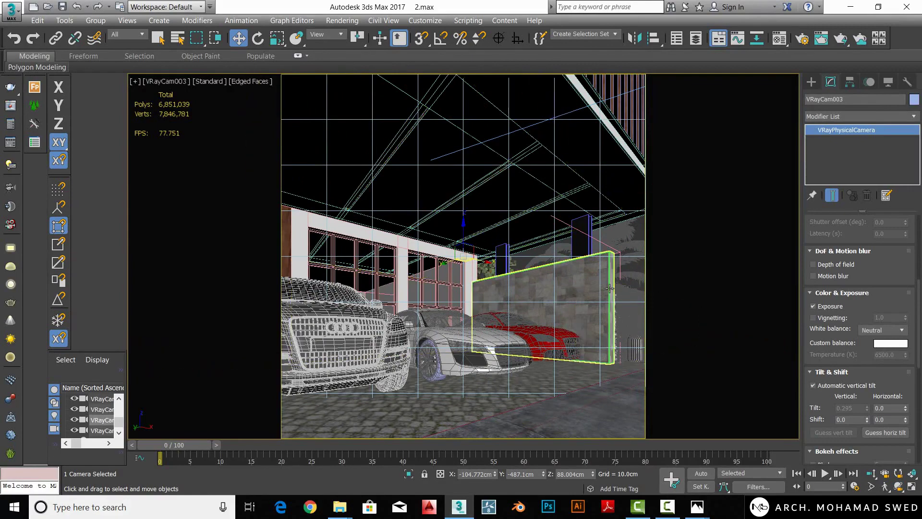
pyautogui.click(342, 20)
pyautogui.click(423, 69)
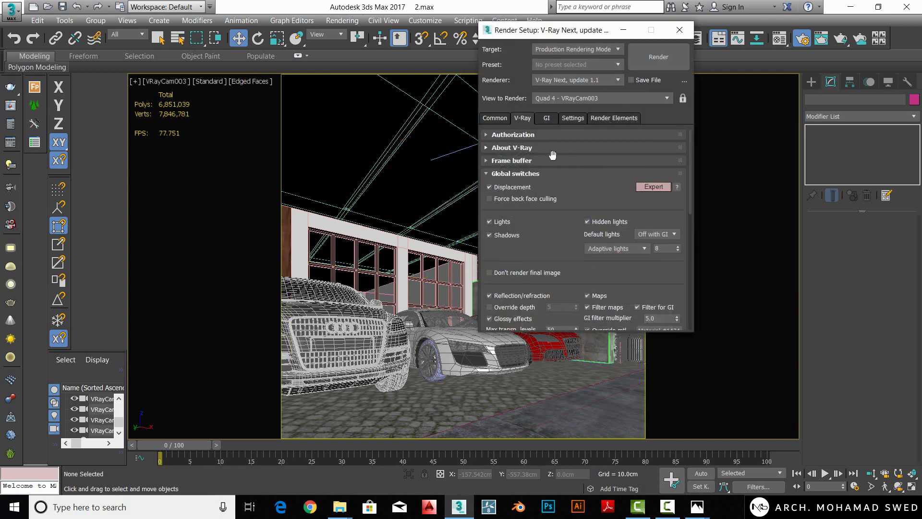
# - Uncheck Override mtl in V-Ray Global switches and start a test render of VRayCam003
pyautogui.scroll(-3, 542, 260)
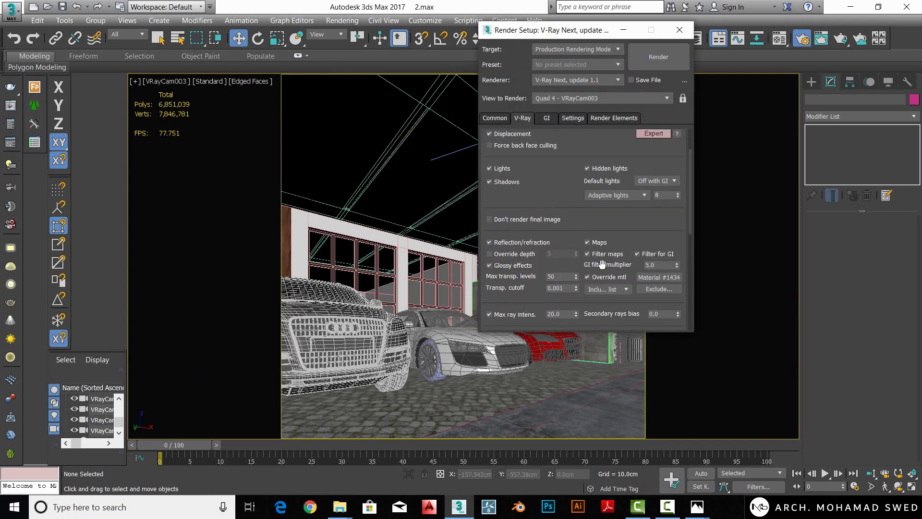
pyautogui.click(595, 277)
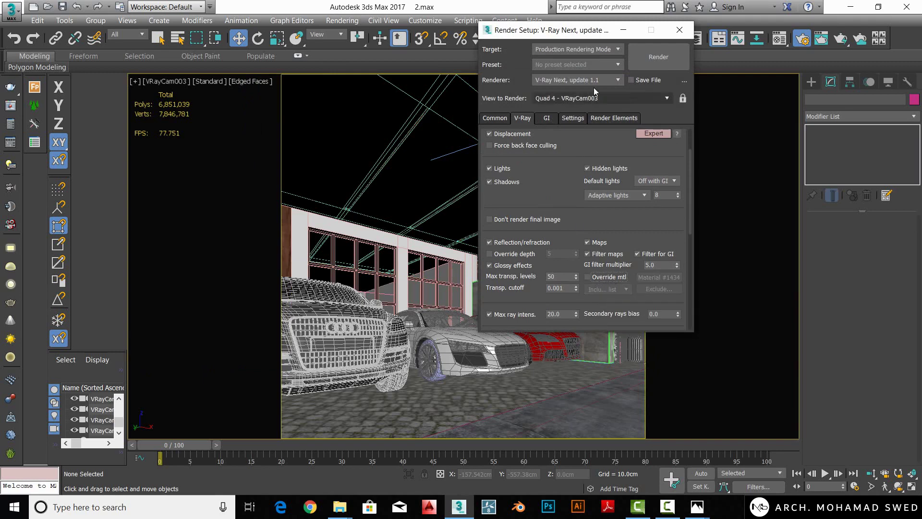
pyautogui.click(658, 57)
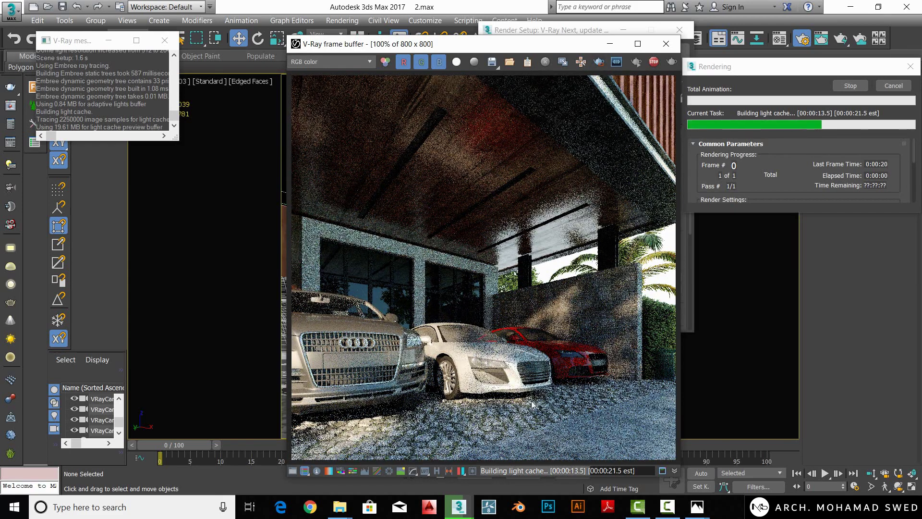
pyautogui.scroll(2, 576, 391)
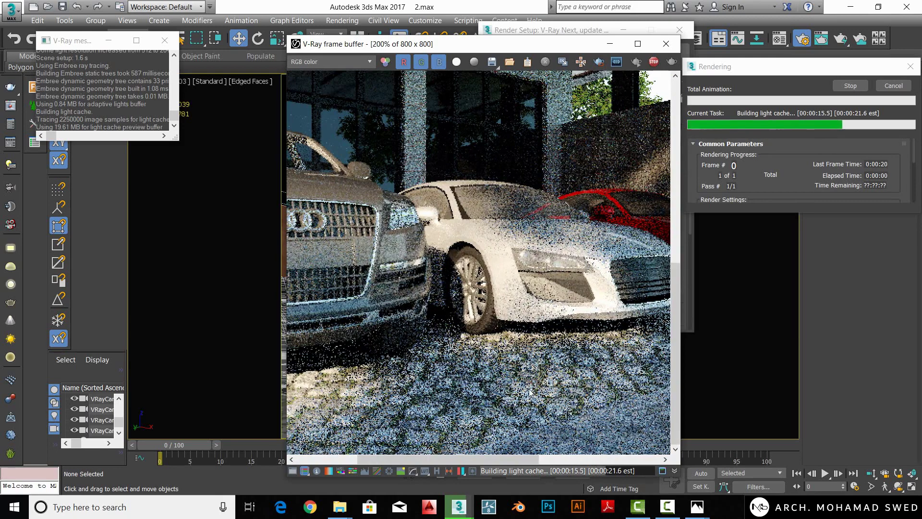
pyautogui.click(581, 62)
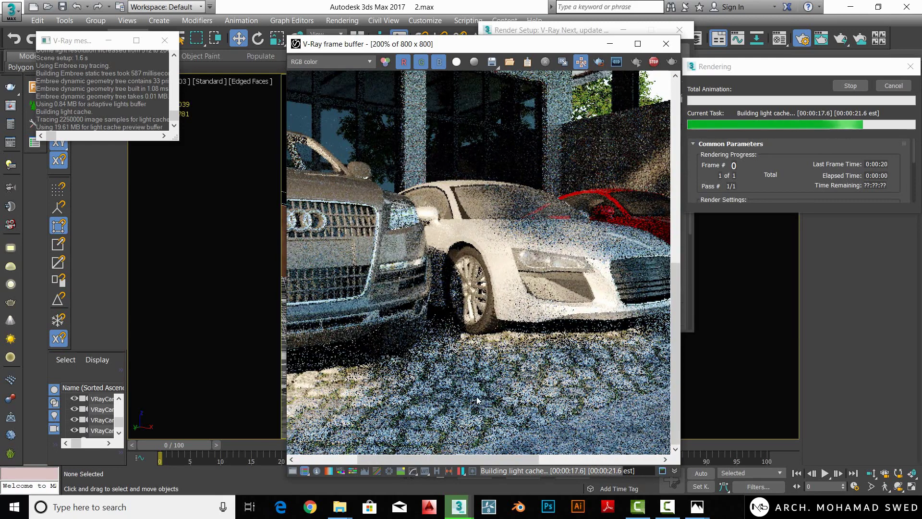
pyautogui.scroll(-2, 478, 403)
pyautogui.scroll(1, 478, 403)
pyautogui.scroll(1, 482, 395)
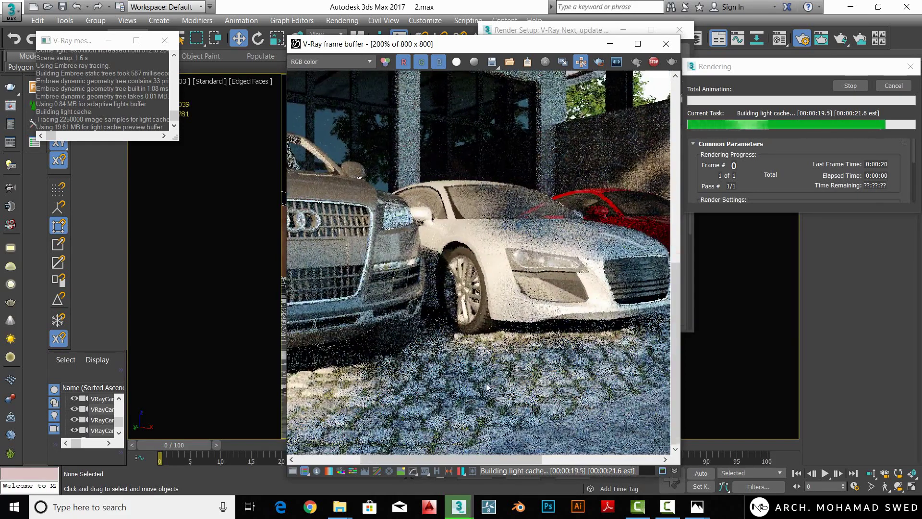
pyautogui.moveTo(590, 374)
pyautogui.mouseDown(button='middle')
pyautogui.moveTo(461, 369)
pyautogui.moveTo(507, 392)
pyautogui.mouseUp(button='middle')
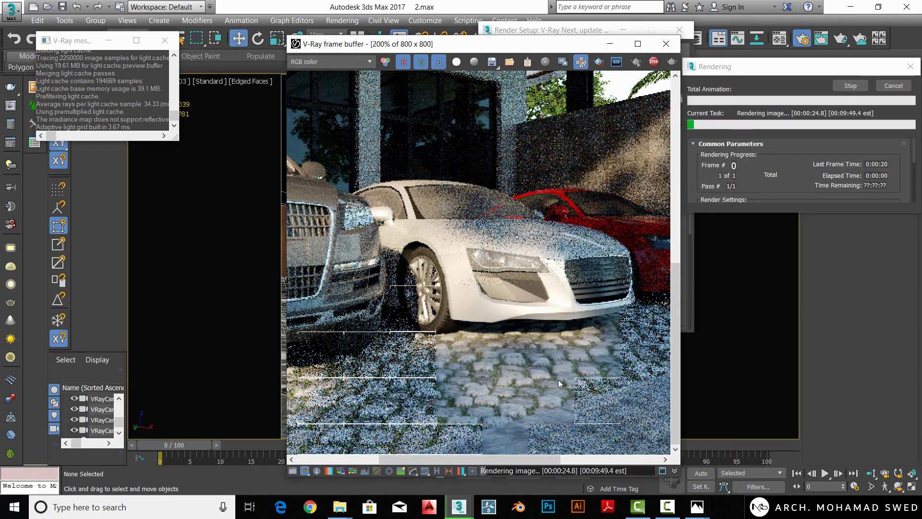
pyautogui.scroll(2, 558, 379)
pyautogui.scroll(-2, 526, 389)
pyautogui.moveTo(507, 391); pyautogui.dragTo(538, 374, button='middle')
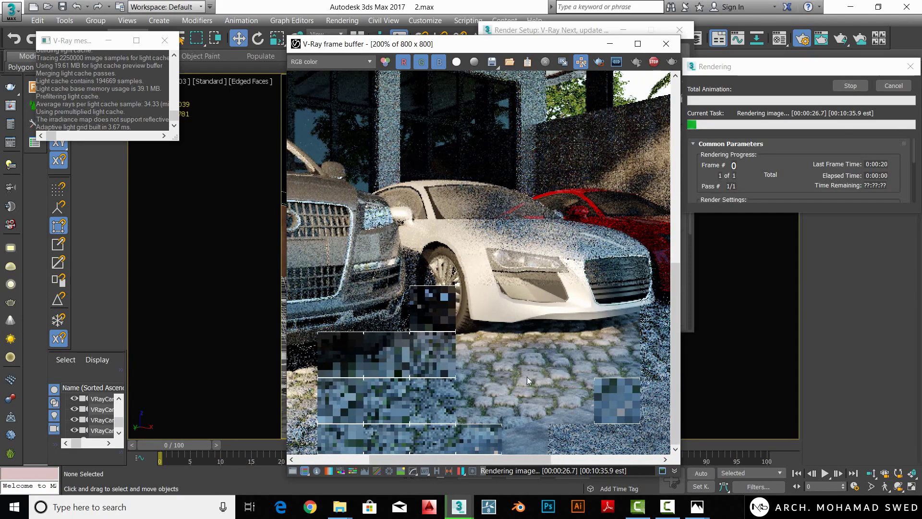
pyautogui.scroll(2, 543, 379)
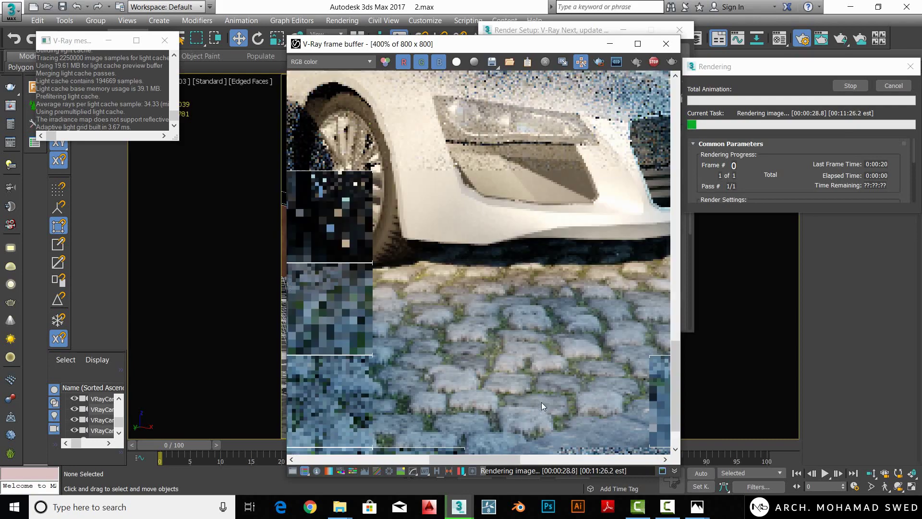
pyautogui.scroll(-2, 524, 380)
pyautogui.moveTo(521, 379); pyautogui.dragTo(540, 360, button='middle')
pyautogui.scroll(1, 526, 388)
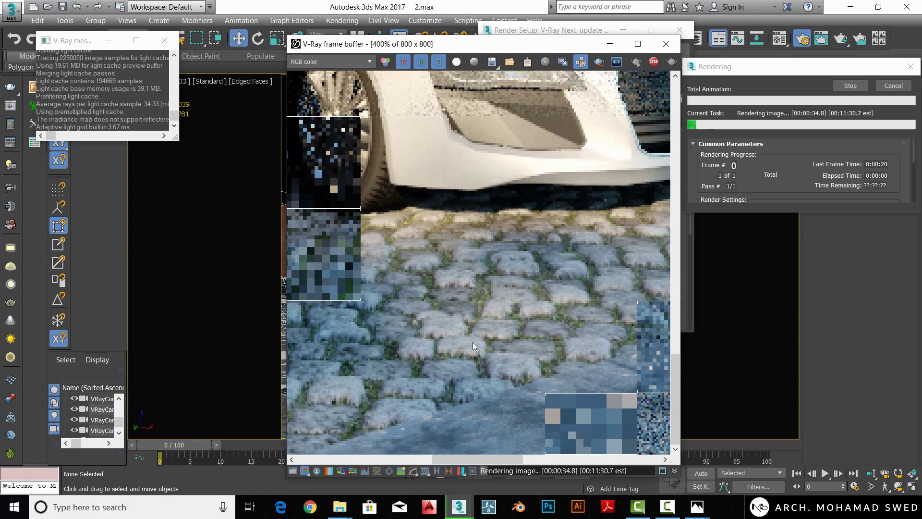
pyautogui.moveTo(472, 342); pyautogui.dragTo(477, 330, button='middle')
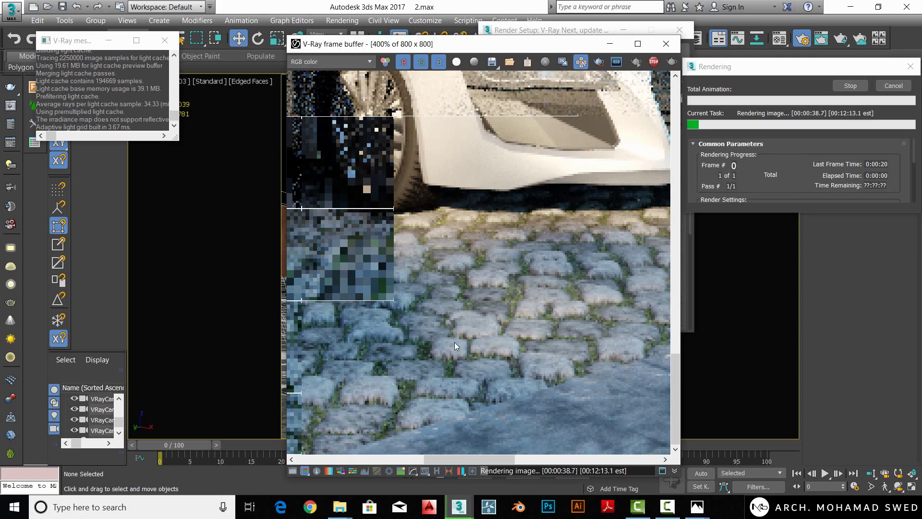
pyautogui.scroll(-1, 514, 322)
pyautogui.scroll(1, 517, 382)
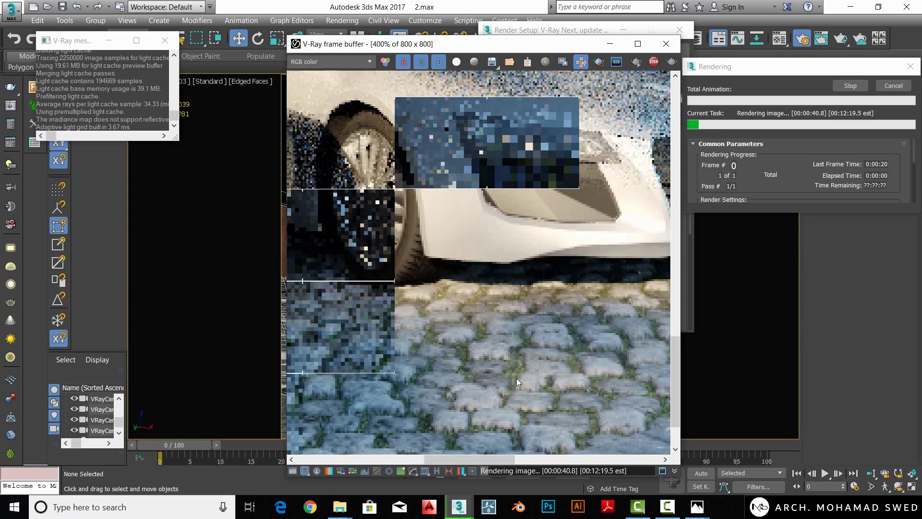
pyautogui.moveTo(516, 379); pyautogui.dragTo(510, 336, button='middle')
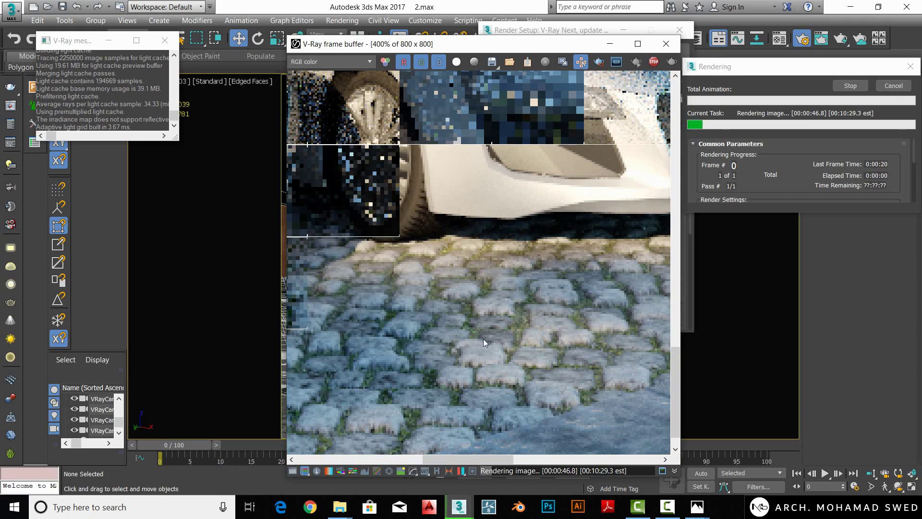
pyautogui.scroll(-2, 476, 351)
pyautogui.scroll(2, 488, 382)
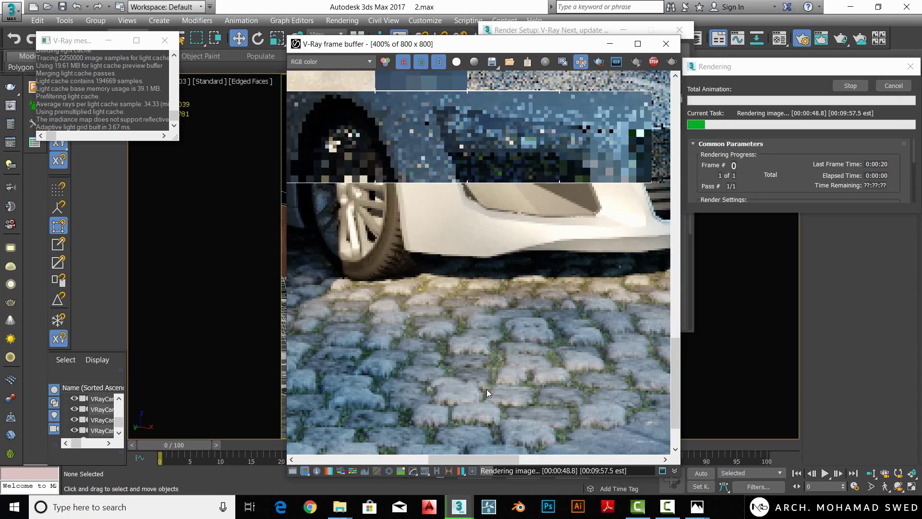
pyautogui.scroll(-2, 485, 390)
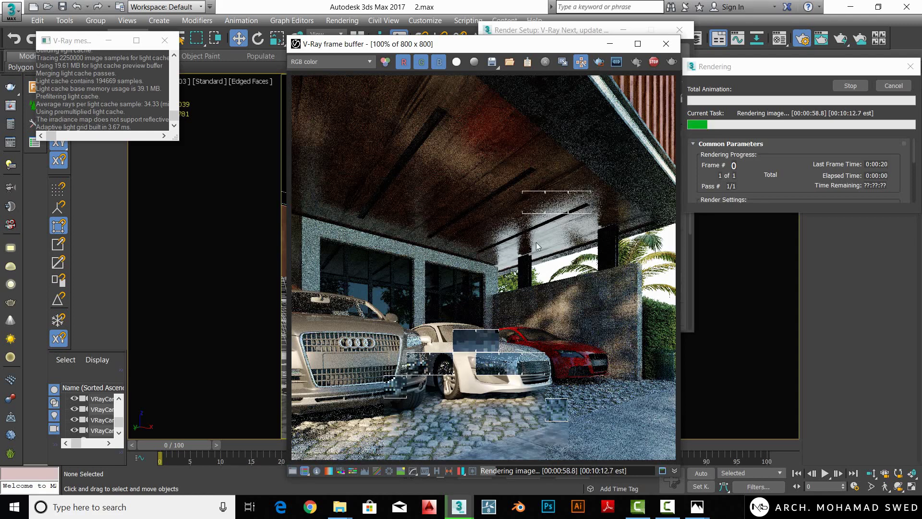
pyautogui.scroll(1, 521, 259)
pyautogui.scroll(1, 532, 255)
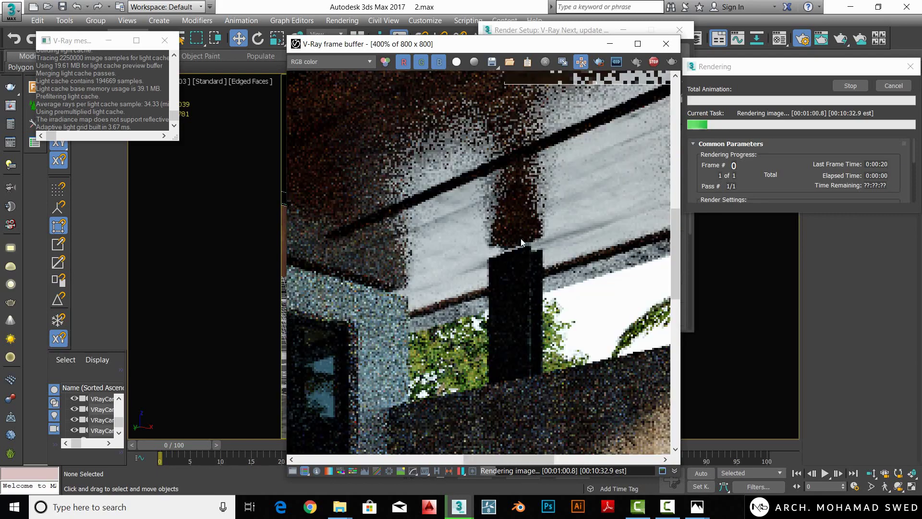
pyautogui.scroll(-1, 520, 238)
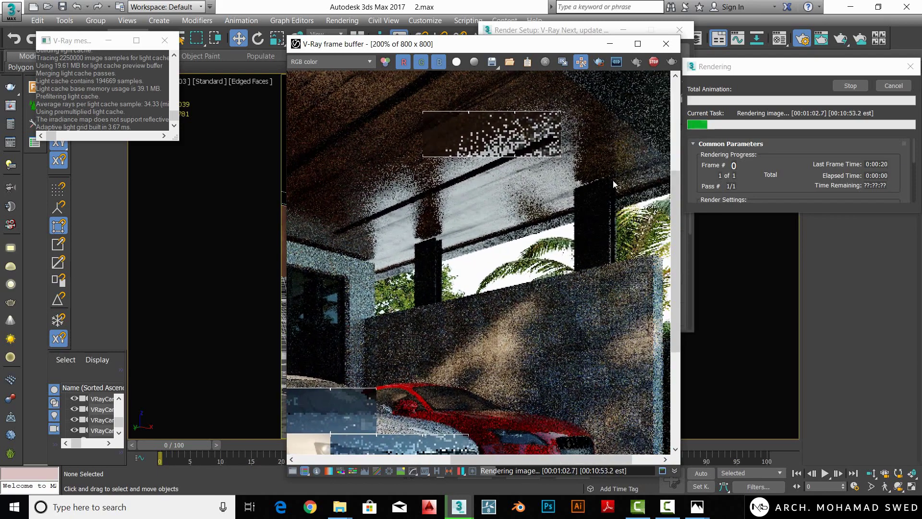
pyautogui.moveTo(465, 217); pyautogui.dragTo(514, 200, button='middle')
pyautogui.scroll(-1, 571, 154)
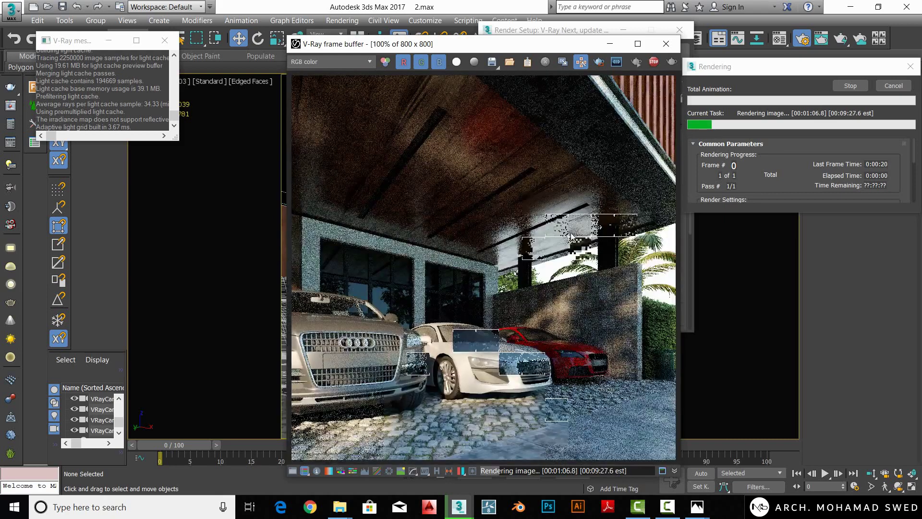
pyautogui.scroll(1, 538, 130)
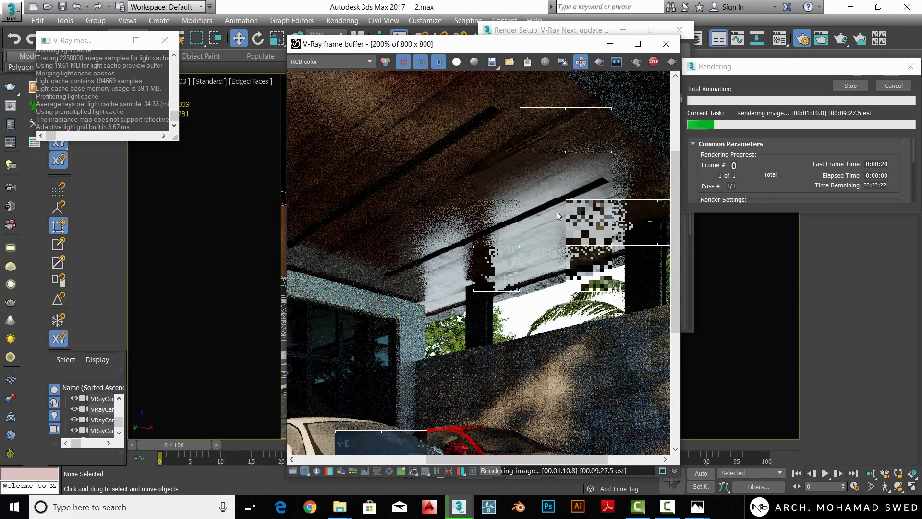
pyautogui.scroll(-1, 521, 247)
pyautogui.scroll(1, 559, 205)
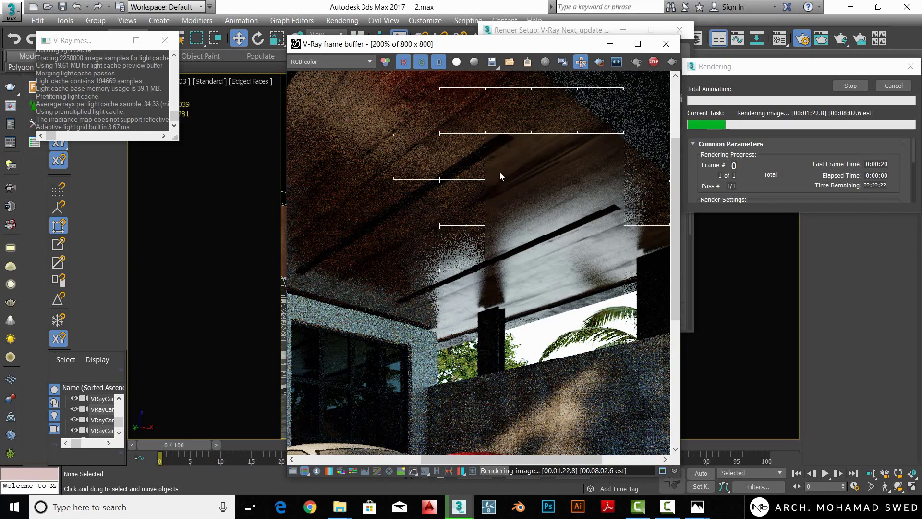
pyautogui.scroll(-2, 505, 192)
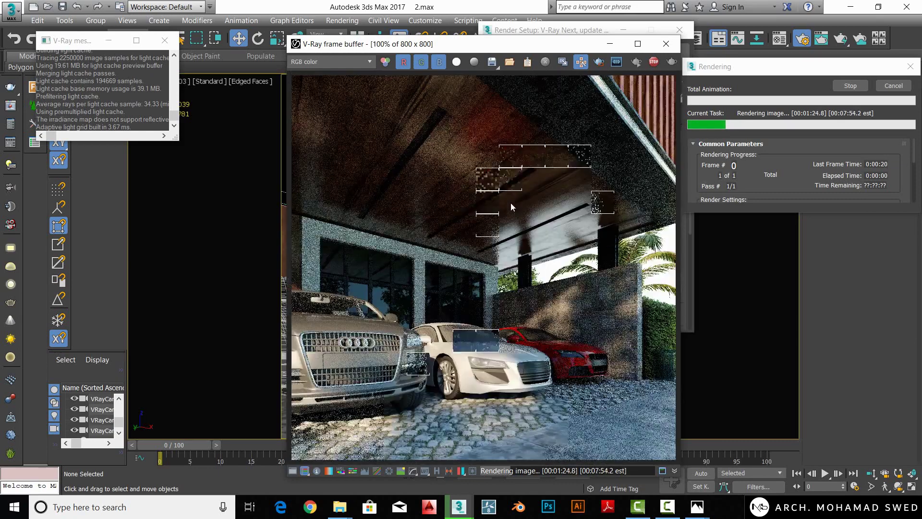
pyautogui.scroll(2, 556, 222)
pyautogui.moveTo(532, 151); pyautogui.dragTo(540, 187, button='middle')
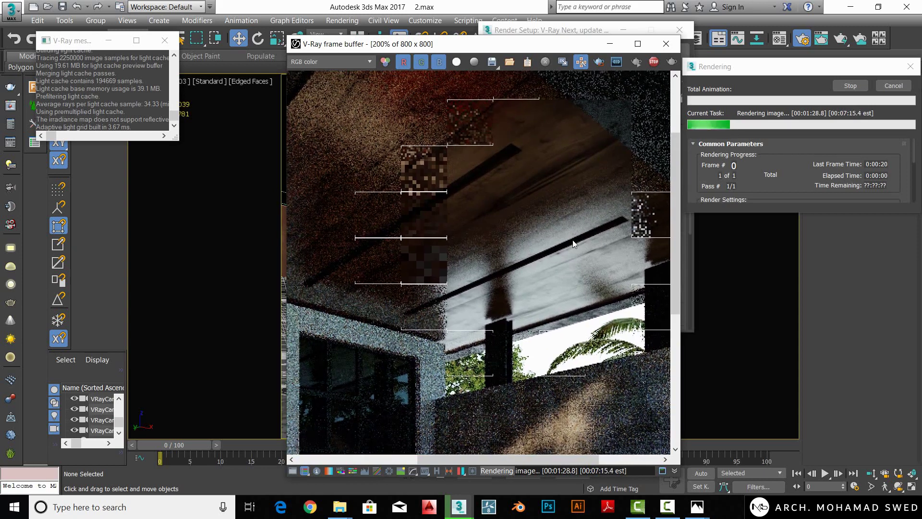
pyautogui.moveTo(572, 232); pyautogui.dragTo(511, 199, button='middle')
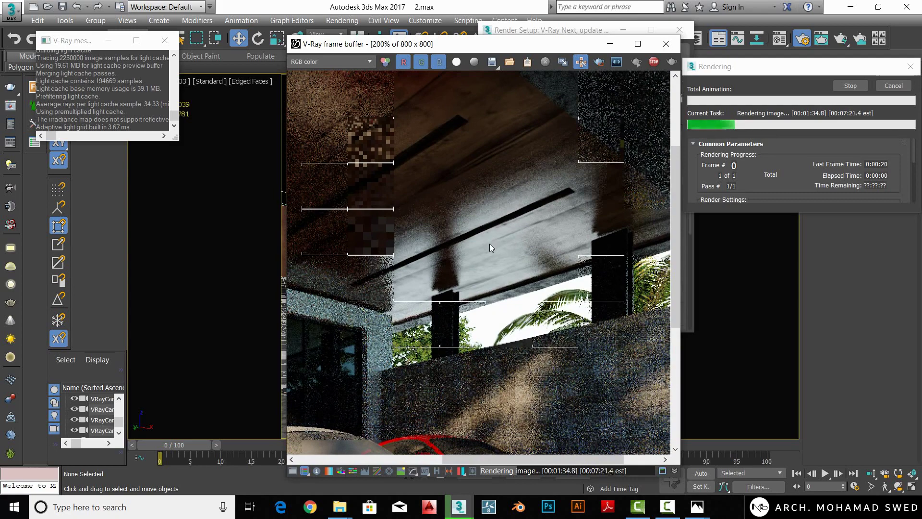
pyautogui.scroll(-1, 489, 243)
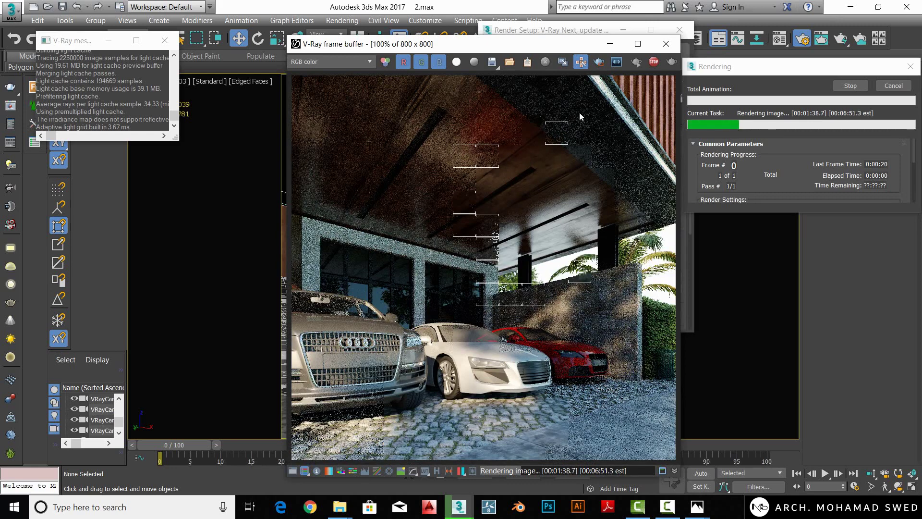
# - Stop the test render, zoom and pan the 06.effectsResult reference in Photos, then minimize it
pyautogui.click(654, 61)
pyautogui.moveTo(696, 506)
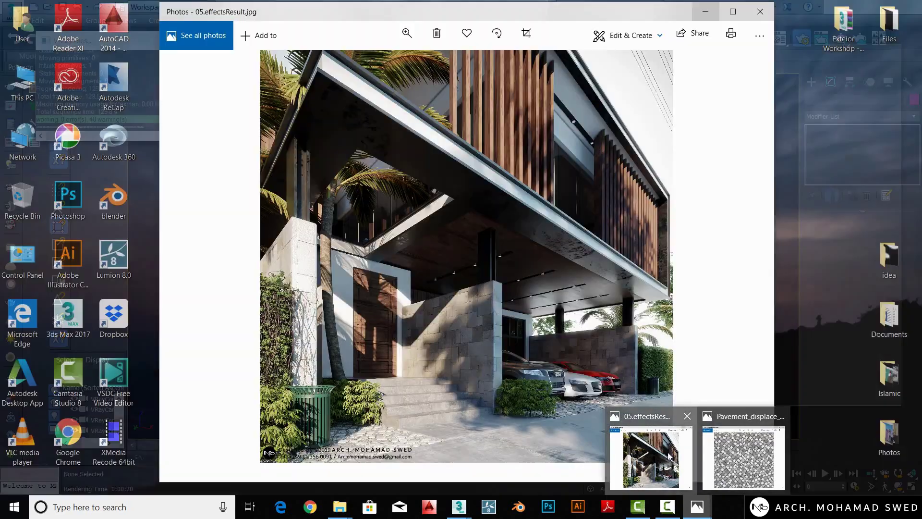
pyautogui.click(674, 454)
pyautogui.press('Right')
pyautogui.scroll(2, 532, 431)
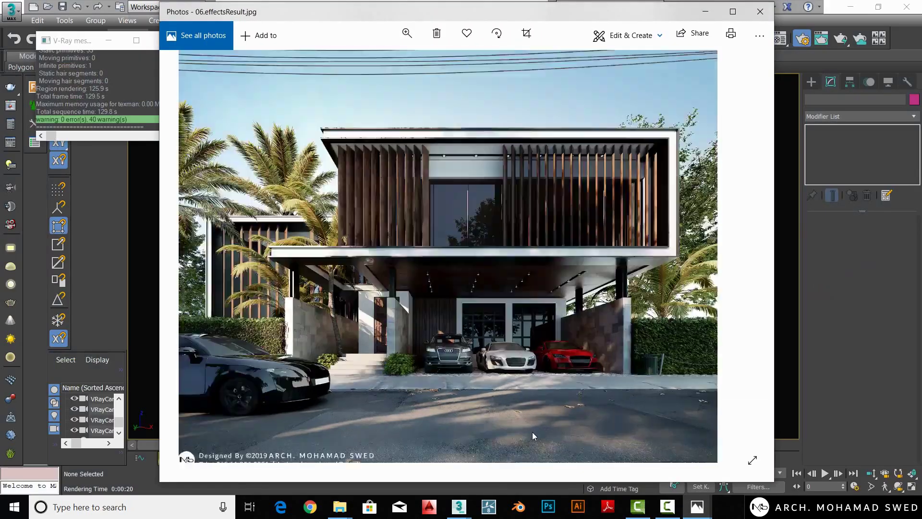
pyautogui.scroll(2, 472, 346)
pyautogui.scroll(1, 569, 362)
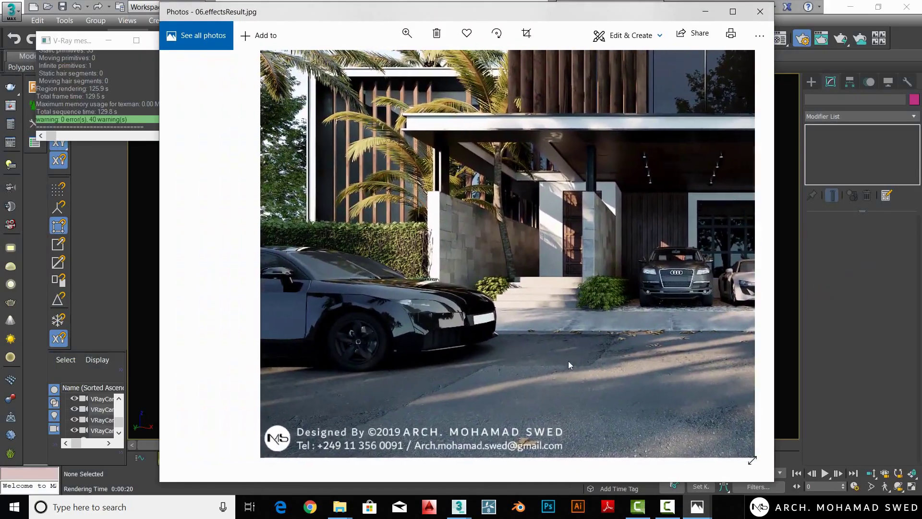
pyautogui.scroll(-1, 523, 363)
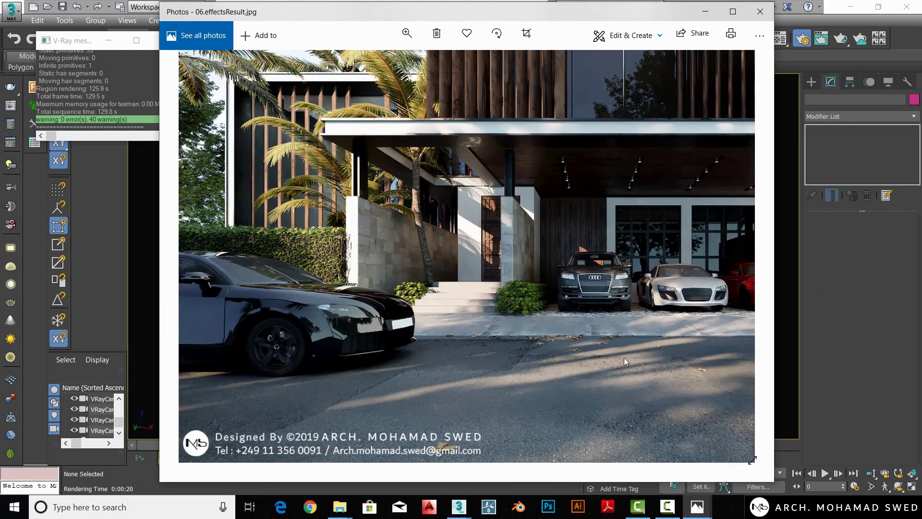
pyautogui.moveTo(624, 361); pyautogui.dragTo(518, 380)
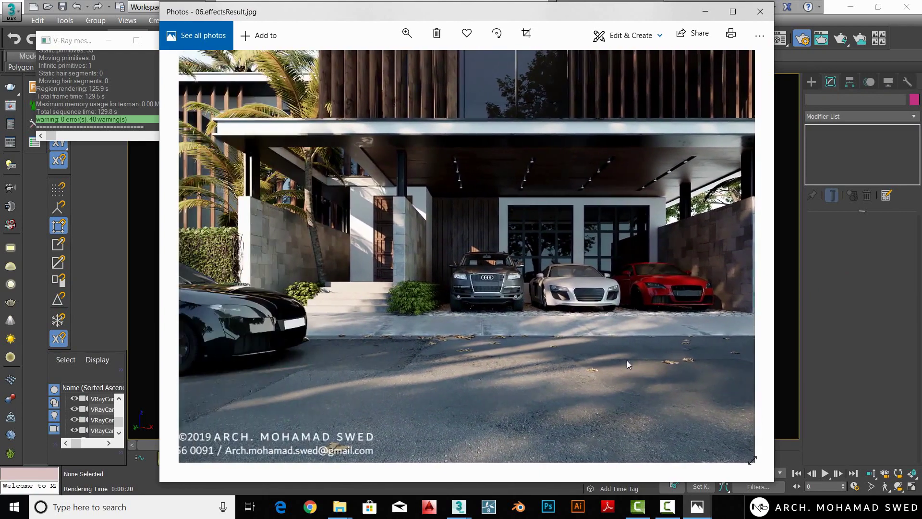
pyautogui.scroll(-1, 627, 360)
pyautogui.scroll(1, 621, 362)
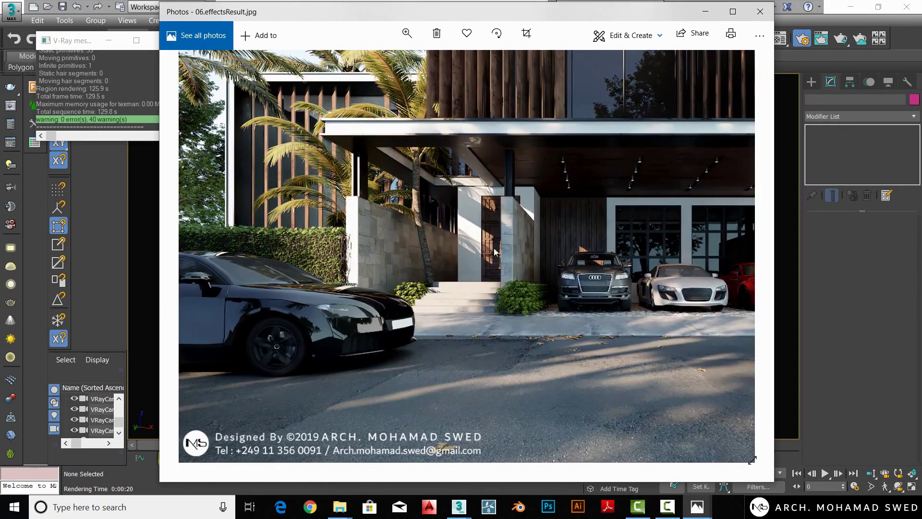
pyautogui.click(706, 12)
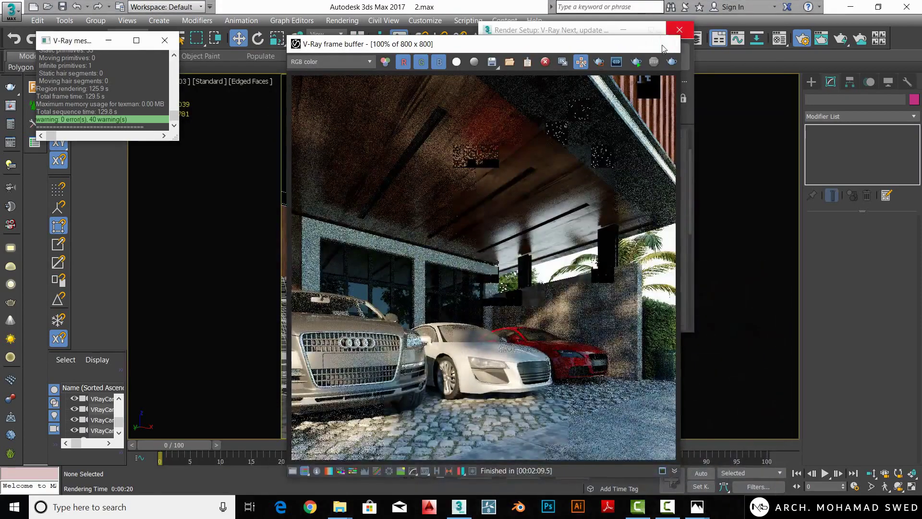
# - View the scene through VRayCam001 with full shading and nothing selected
pyautogui.press('c')
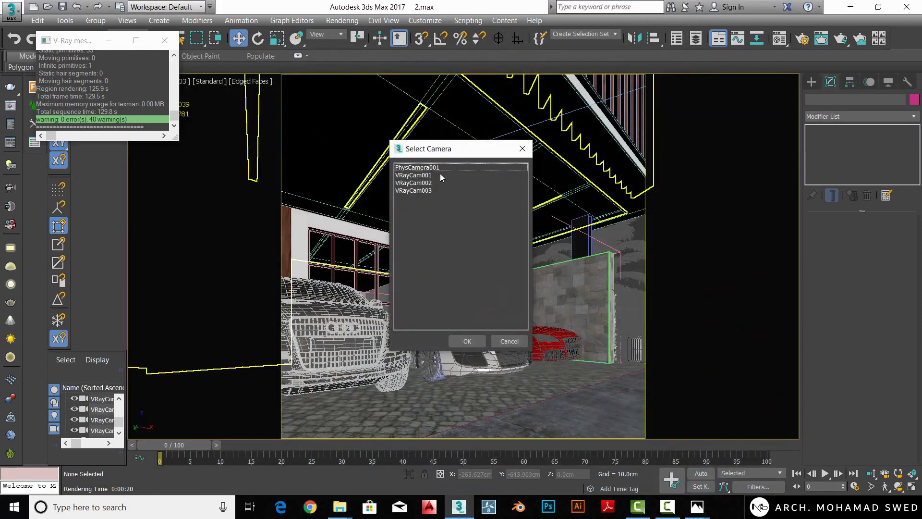
pyautogui.doubleClick(438, 174)
pyautogui.click(478, 402)
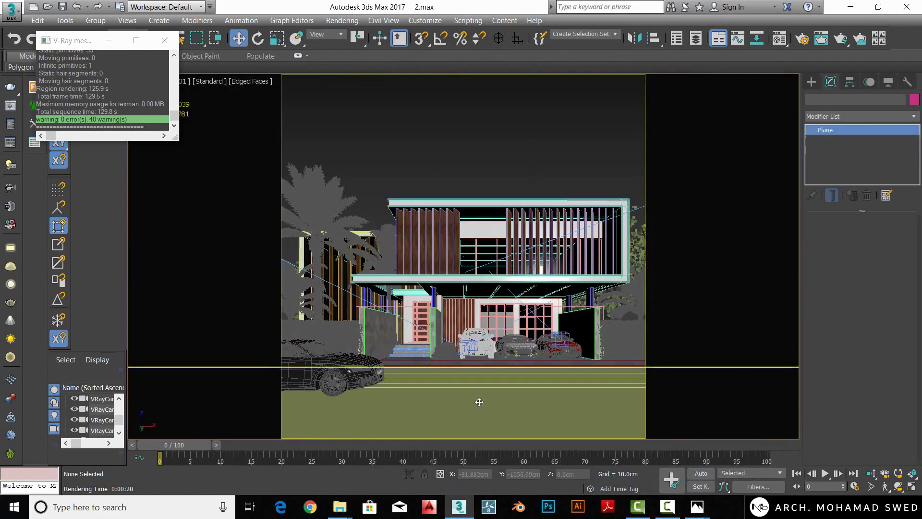
pyautogui.press('F4')
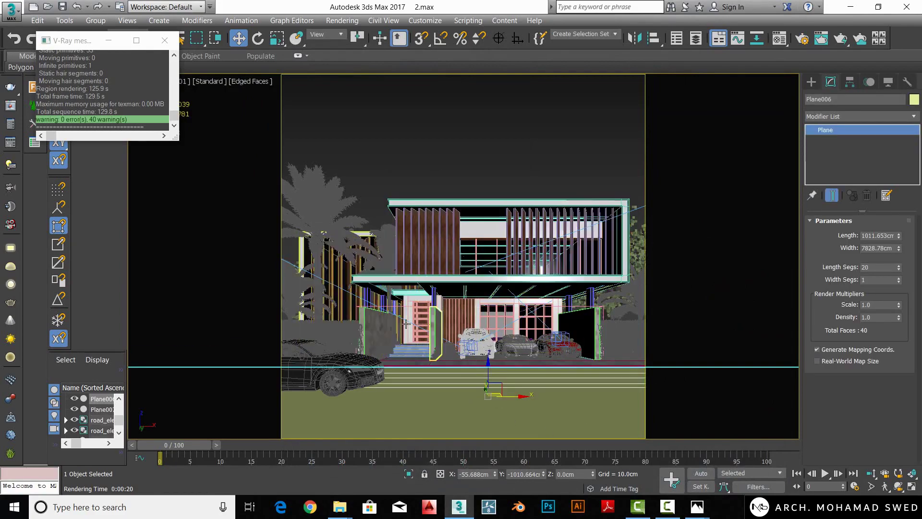
pyautogui.click(474, 144)
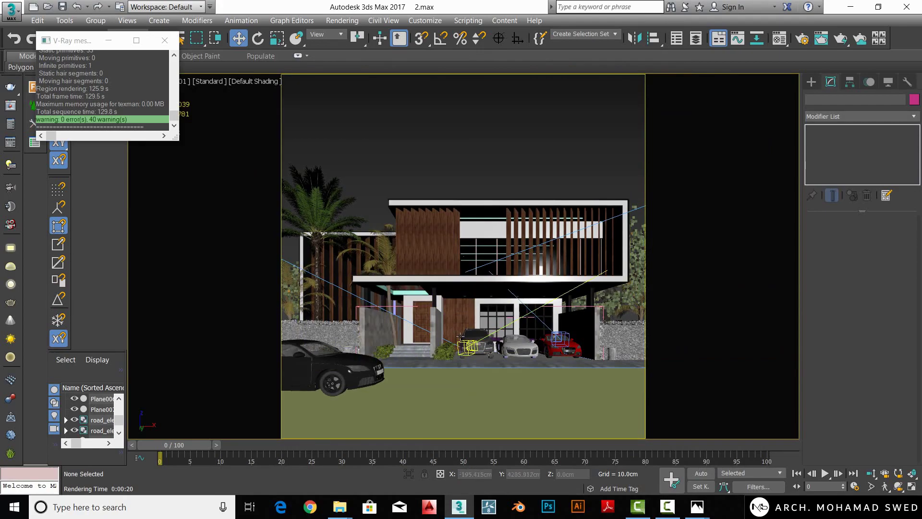
# - Switch to a Perspective view of the entrance canopy and open the Material Editor on the white wall material
pyautogui.press('p')
pyautogui.scroll(3, 431, 306)
pyautogui.scroll(3, 432, 306)
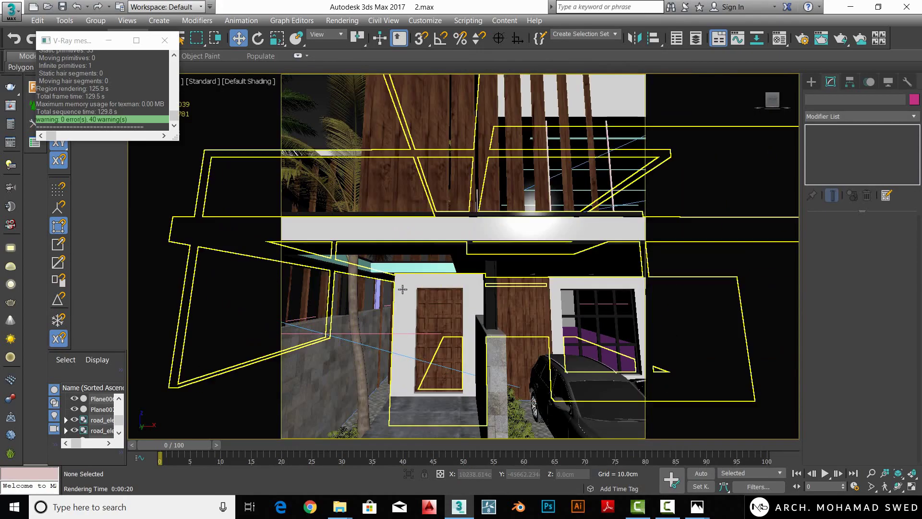
pyautogui.click(409, 269)
pyautogui.moveTo(410, 268)
pyautogui.keyDown('alt'); pyautogui.mouseDown(button='middle')
pyautogui.moveTo(413, 283)
pyautogui.moveTo(336, 240)
pyautogui.mouseUp(button='middle'); pyautogui.keyUp('alt')
pyautogui.press('m')
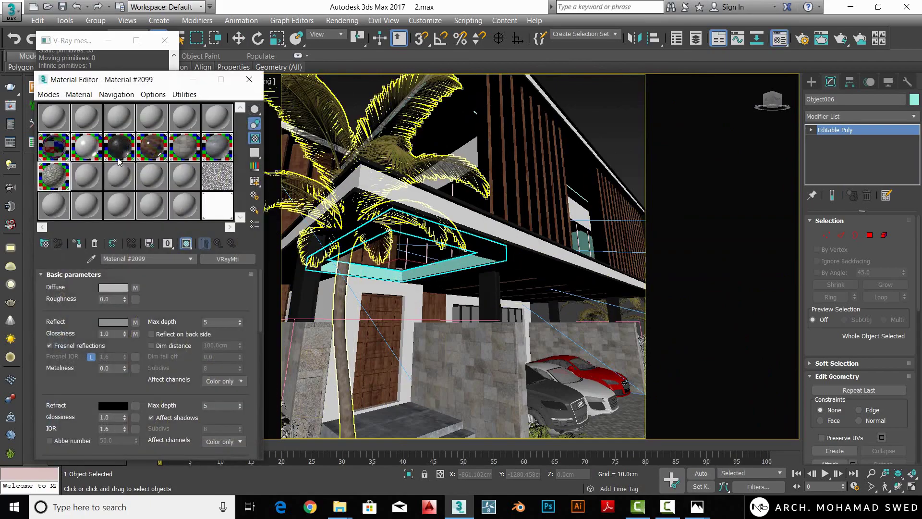
pyautogui.click(86, 146)
# - Orbit around the upper slats, railing and garage, selecting objects to inspect them
pyautogui.moveTo(537, 260)
pyautogui.keyDown('alt'); pyautogui.mouseDown(button='middle')
pyautogui.moveTo(484, 184)
pyautogui.moveTo(572, 231)
pyautogui.mouseUp(button='middle'); pyautogui.keyUp('alt')
pyautogui.click(573, 230)
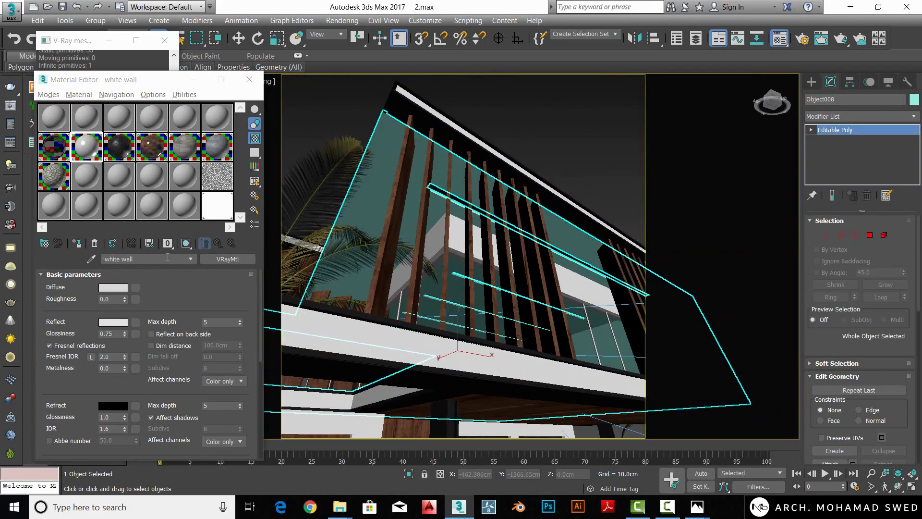
pyautogui.moveTo(423, 312)
pyautogui.keyDown('alt'); pyautogui.mouseDown(button='middle')
pyautogui.moveTo(522, 252)
pyautogui.moveTo(504, 288)
pyautogui.mouseUp(button='middle'); pyautogui.keyUp('alt')
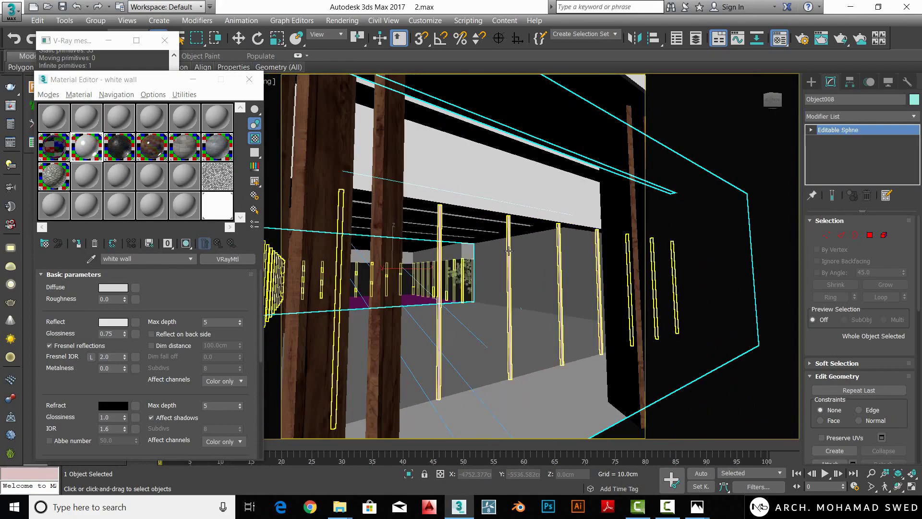
pyautogui.click(509, 298)
pyautogui.scroll(-5, 490, 302)
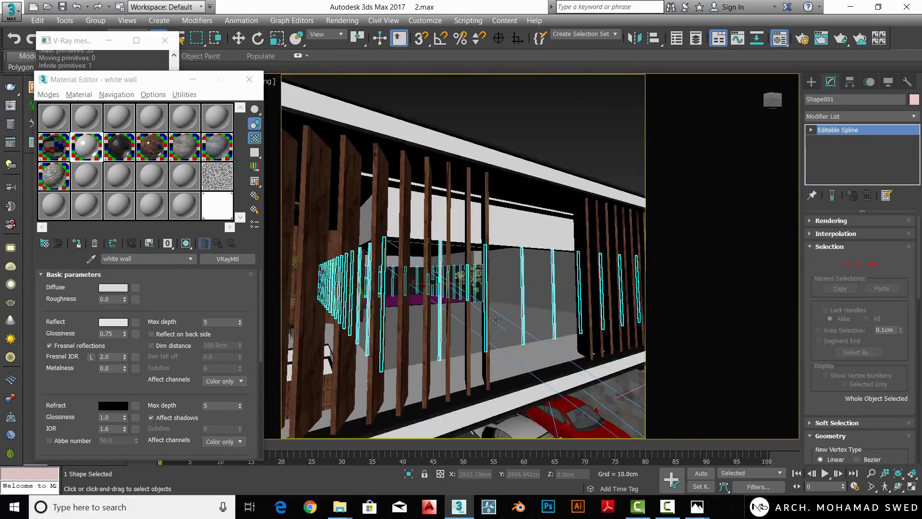
pyautogui.scroll(-5, 469, 338)
pyautogui.moveTo(469, 338)
pyautogui.keyDown('alt'); pyautogui.mouseDown(button='middle')
pyautogui.moveTo(430, 328)
pyautogui.moveTo(452, 368)
pyautogui.moveTo(184, 295)
pyautogui.mouseUp(button='middle'); pyautogui.keyUp('alt')
pyautogui.click(452, 368)
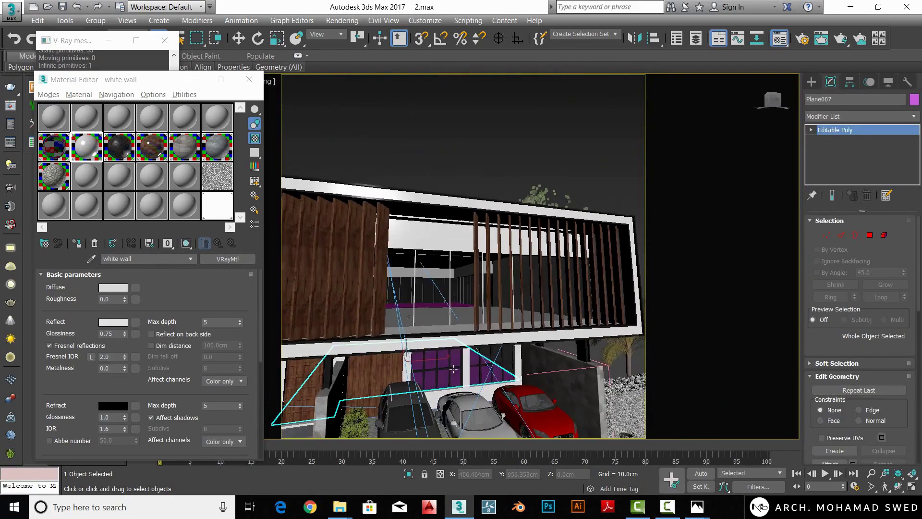
# - Orbit over the terrace and roof, then select Box012 and the second narrow box by the fence
pyautogui.moveTo(461, 336)
pyautogui.keyDown('alt'); pyautogui.mouseDown(button='middle')
pyautogui.moveTo(500, 340)
pyautogui.moveTo(471, 340)
pyautogui.moveTo(446, 307)
pyautogui.moveTo(435, 315)
pyautogui.moveTo(447, 288)
pyautogui.mouseUp(button='middle'); pyautogui.keyUp('alt')
pyautogui.click(384, 336)
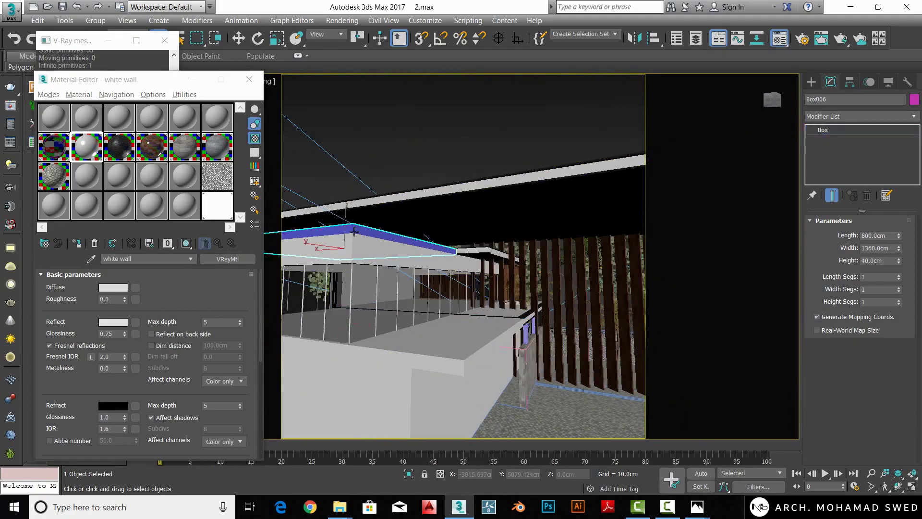
pyautogui.click(461, 187)
pyautogui.scroll(-3, 462, 289)
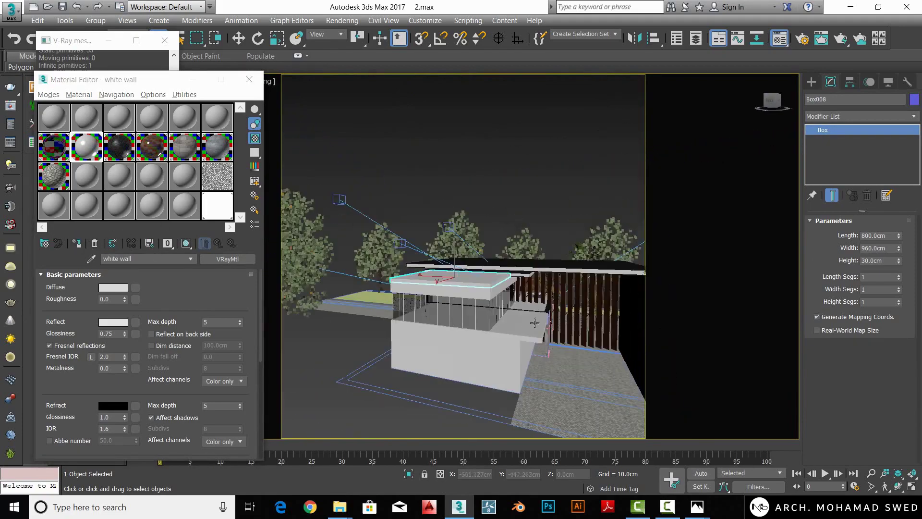
pyautogui.moveTo(461, 297)
pyautogui.keyDown('alt'); pyautogui.mouseDown(button='middle')
pyautogui.moveTo(488, 329)
pyautogui.moveTo(563, 338)
pyautogui.moveTo(591, 306)
pyautogui.moveTo(494, 340)
pyautogui.moveTo(466, 313)
pyautogui.mouseUp(button='middle'); pyautogui.keyUp('alt')
pyautogui.click(576, 322)
pyautogui.keyDown('ctrl'); pyautogui.click(591, 306); pyautogui.keyUp('ctrl')
# - Assign the gray mlt material to the two selected boxes and preview its sample
pyautogui.click(119, 147)
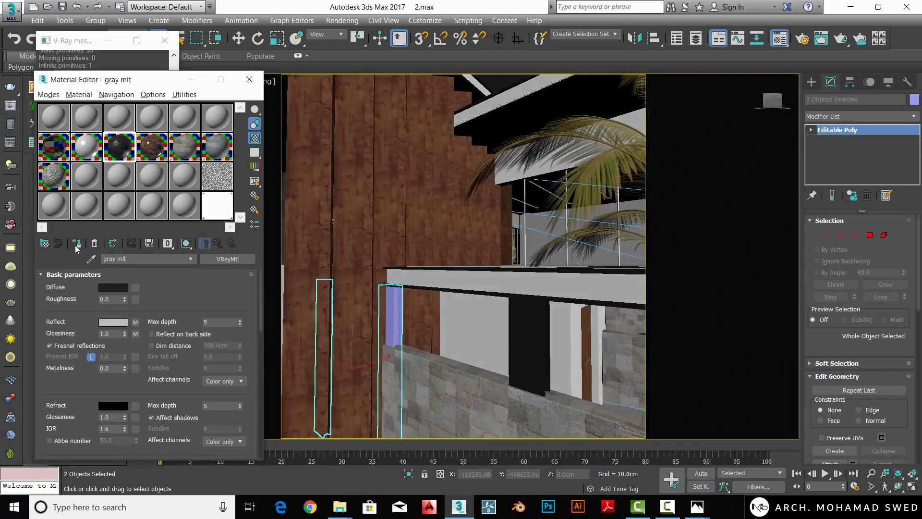
pyautogui.click(76, 244)
pyautogui.click(848, 116)
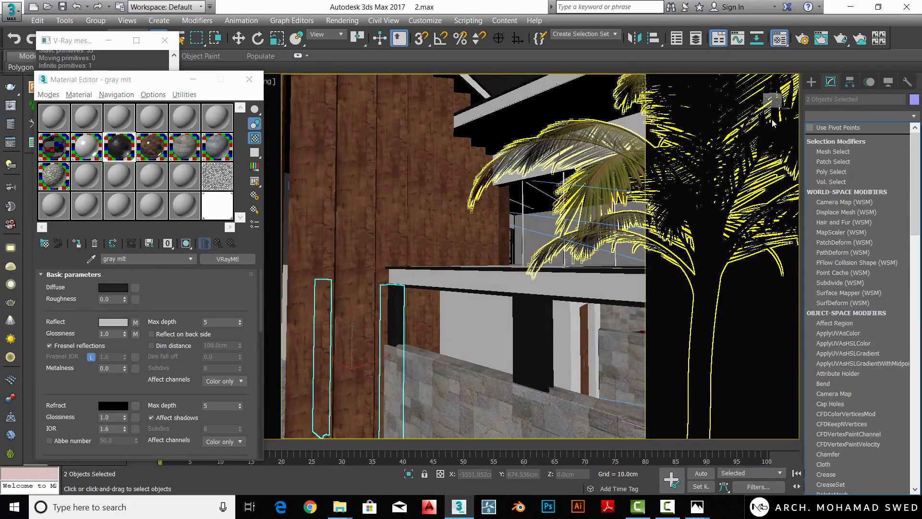
pyautogui.doubleClick(119, 147)
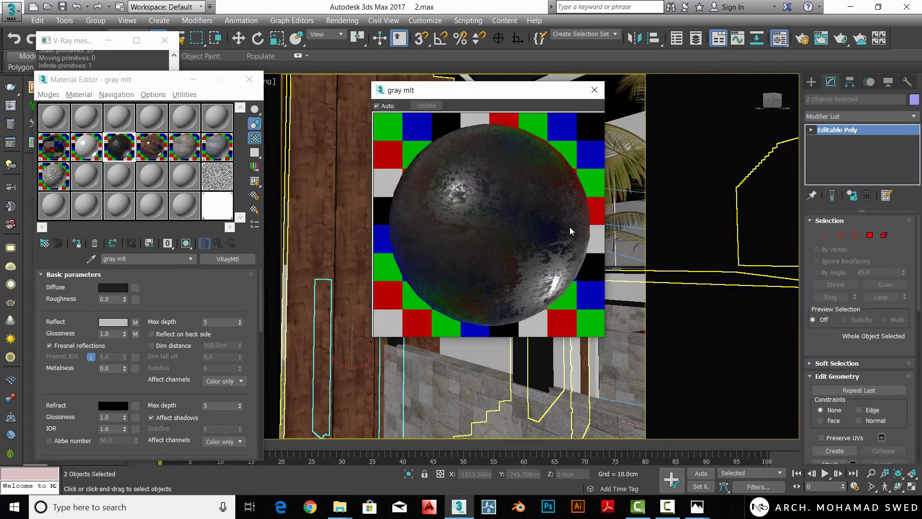
pyautogui.click(595, 89)
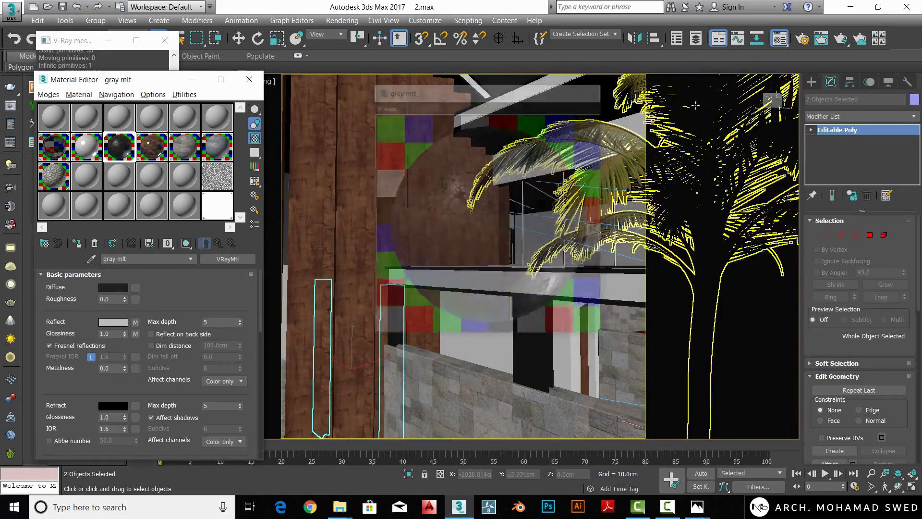
# - Add a UVW Map modifier with Box mapping at 300cm length, width and height
pyautogui.click(839, 117)
pyautogui.write('uvw')
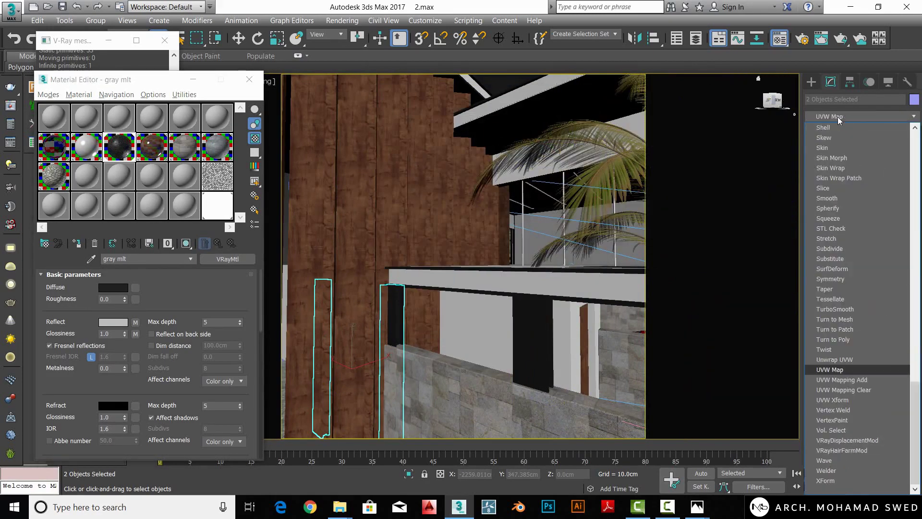
pyautogui.press('Return')
pyautogui.click(835, 288)
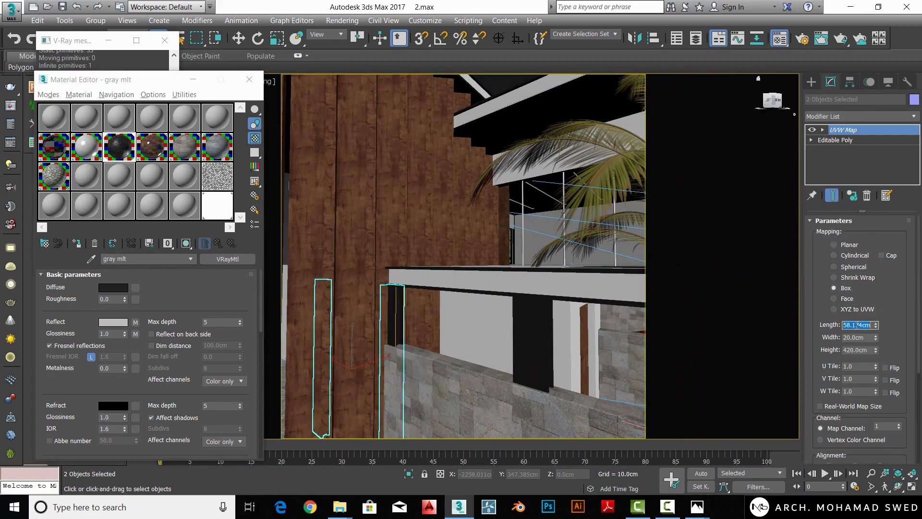
pyautogui.write('0')
pyautogui.press('Tab')
pyautogui.write('300')
pyautogui.press('Tab')
pyautogui.write('300')
pyautogui.press('Return')
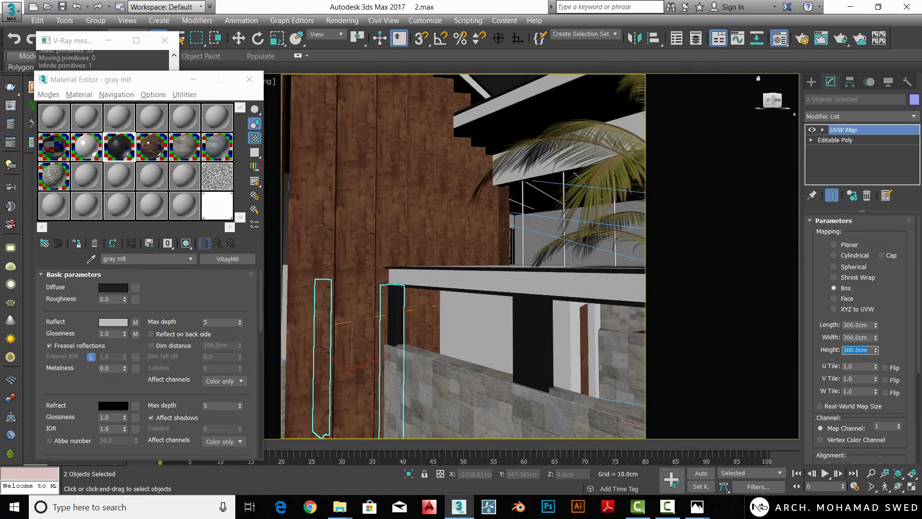
pyautogui.moveTo(553, 312)
pyautogui.keyDown('alt'); pyautogui.mouseDown(button='middle')
pyautogui.moveTo(568, 363)
pyautogui.moveTo(490, 294)
pyautogui.moveTo(528, 271)
pyautogui.moveTo(481, 301)
pyautogui.moveTo(501, 336)
pyautogui.mouseUp(button='middle'); pyautogui.keyUp('alt')
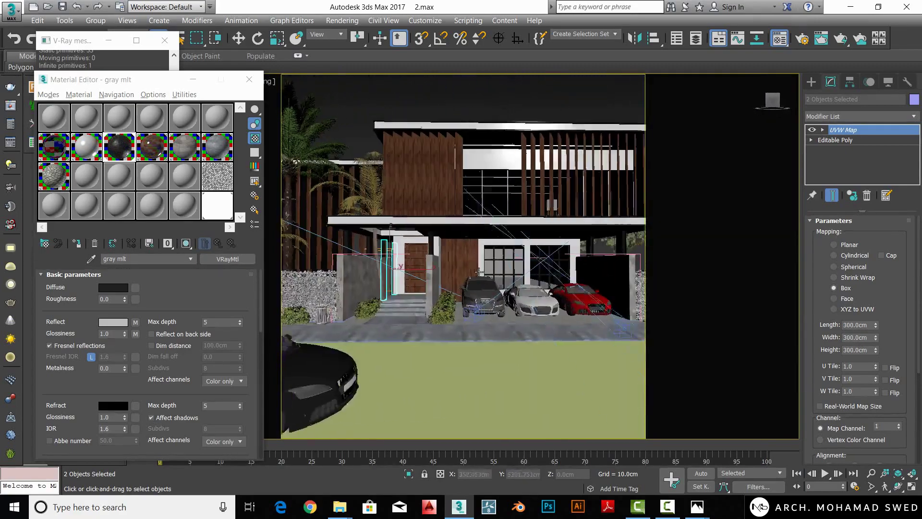
# - Return to the camera view and select ground plane Plane006, cancelling a trial move
pyautogui.press('c')
pyautogui.doubleClick(435, 174)
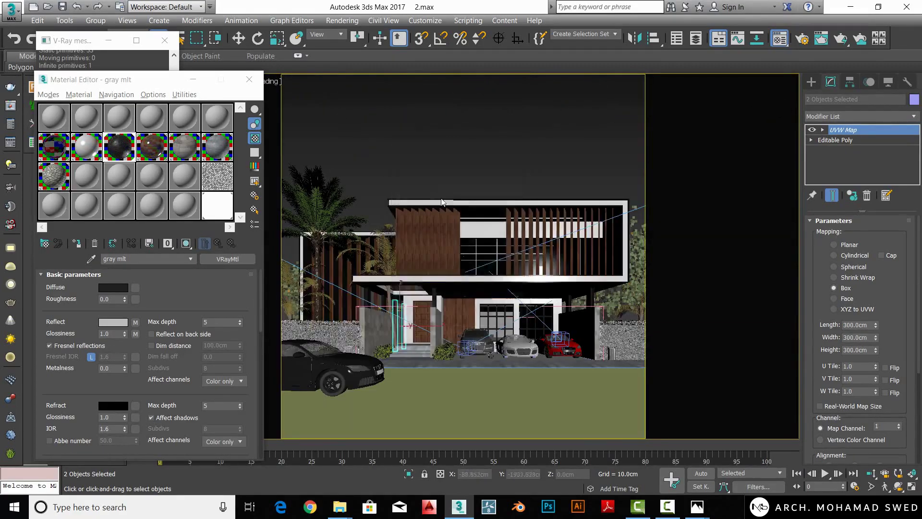
pyautogui.click(490, 384)
pyautogui.press('w')
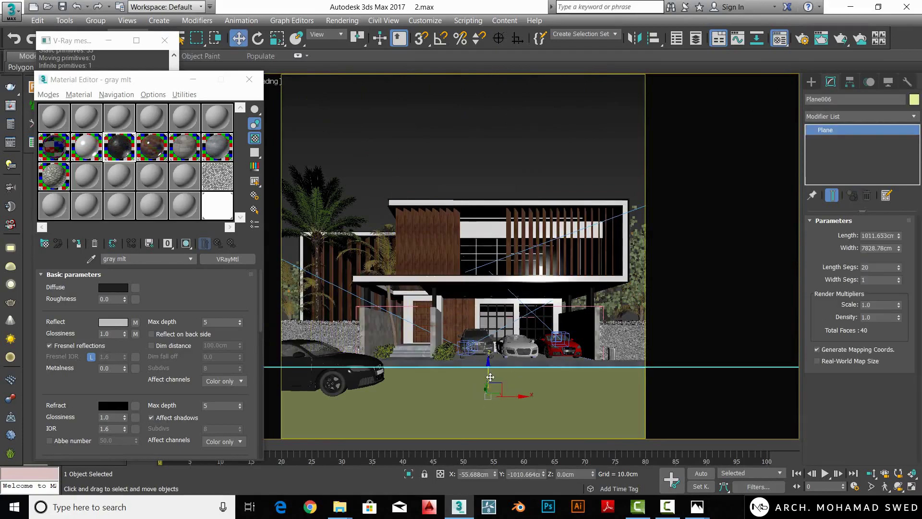
pyautogui.moveTo(494, 366); pyautogui.dragTo(493, 211)
pyautogui.rightClick(493, 211)
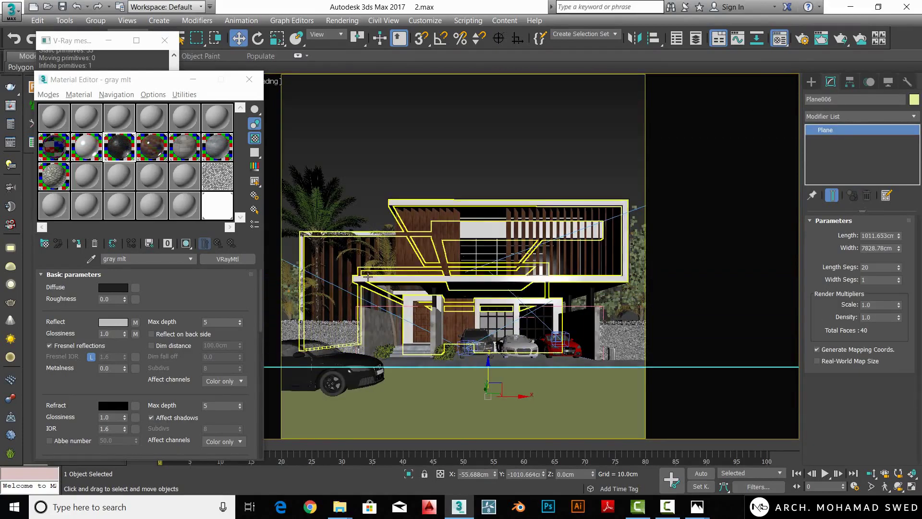
# - Open the Asphelt texture folder and pan around the AO map in Photos
pyautogui.moveTo(339, 507)
pyautogui.click(310, 475)
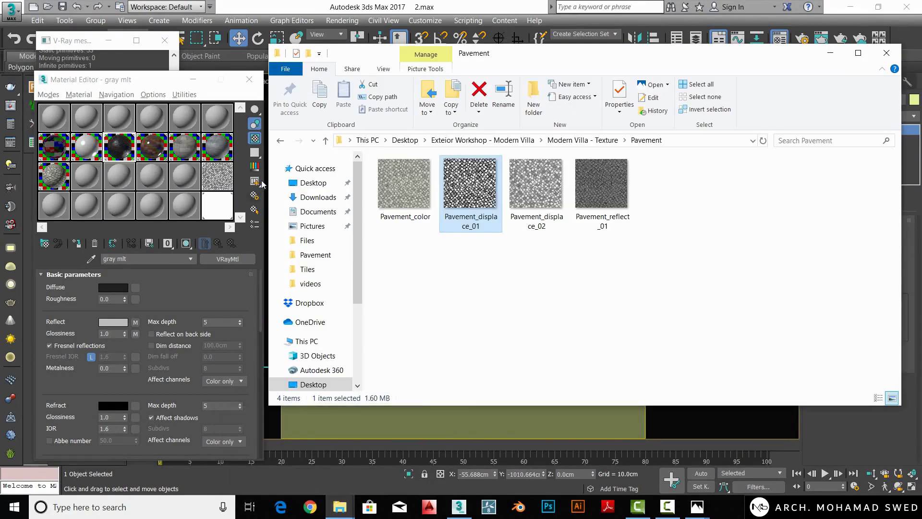
pyautogui.click(326, 141)
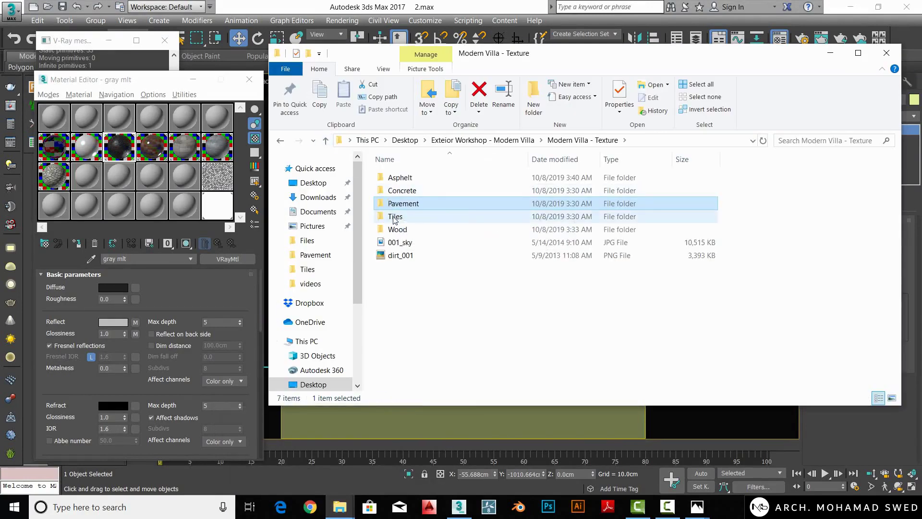
pyautogui.doubleClick(399, 177)
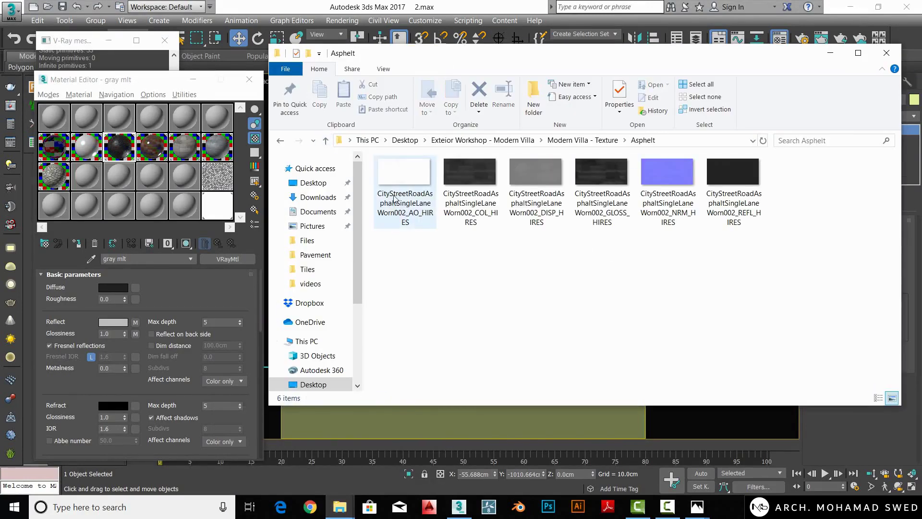
pyautogui.doubleClick(413, 179)
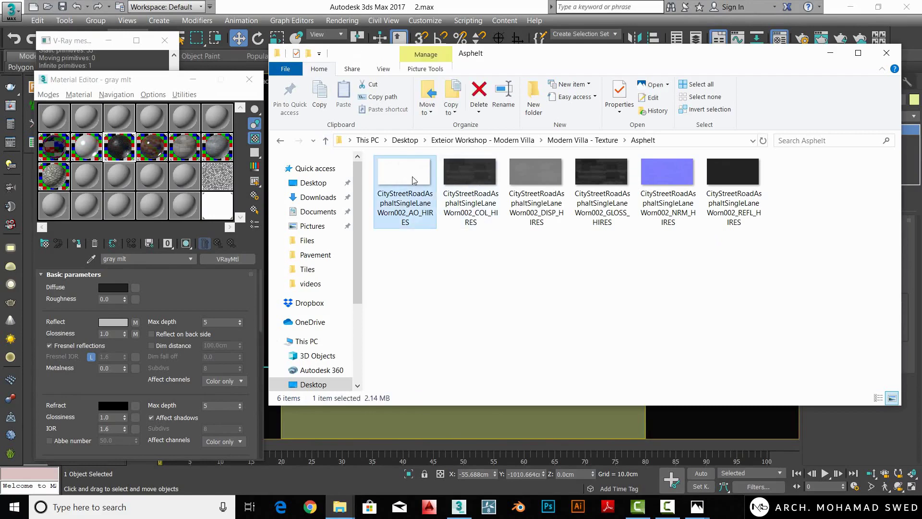
pyautogui.keyDown('ctrl'); pyautogui.scroll(3, 492, 216); pyautogui.keyUp('ctrl')
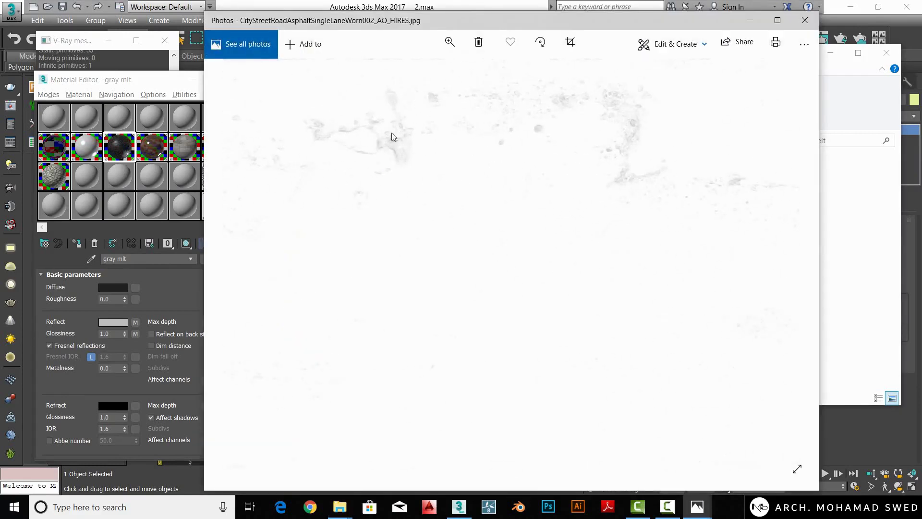
pyautogui.moveTo(602, 157); pyautogui.dragTo(370, 292)
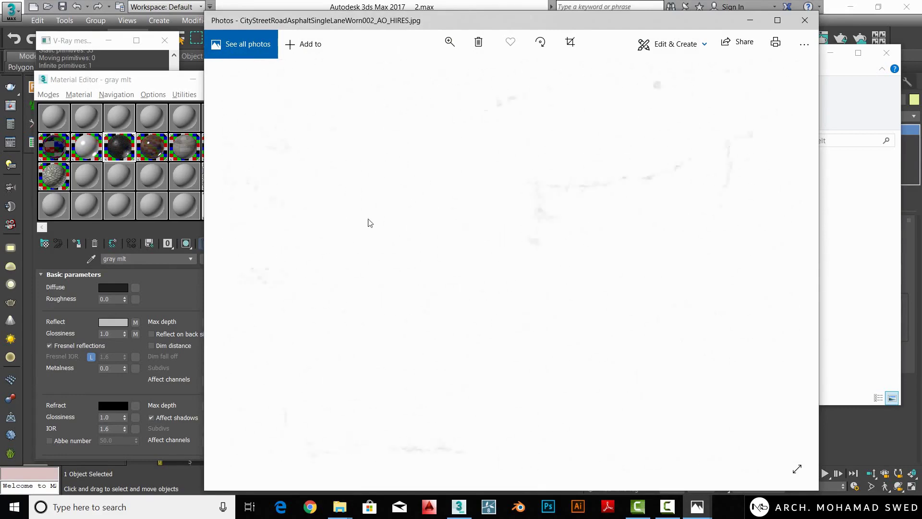
pyautogui.moveTo(628, 175); pyautogui.dragTo(567, 235)
pyautogui.moveTo(676, 186); pyautogui.dragTo(496, 293)
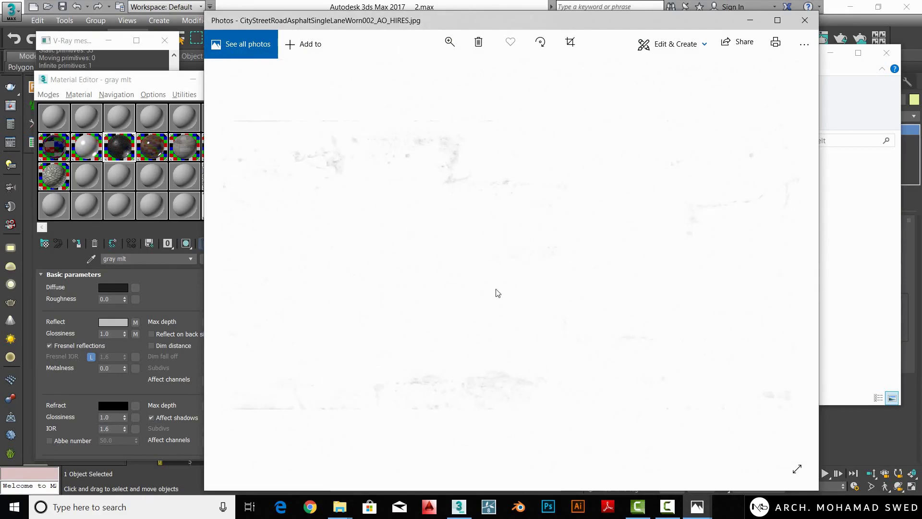
pyautogui.moveTo(466, 409)
pyautogui.mouseDown()
pyautogui.moveTo(468, 344)
pyautogui.moveTo(485, 394)
pyautogui.mouseUp()
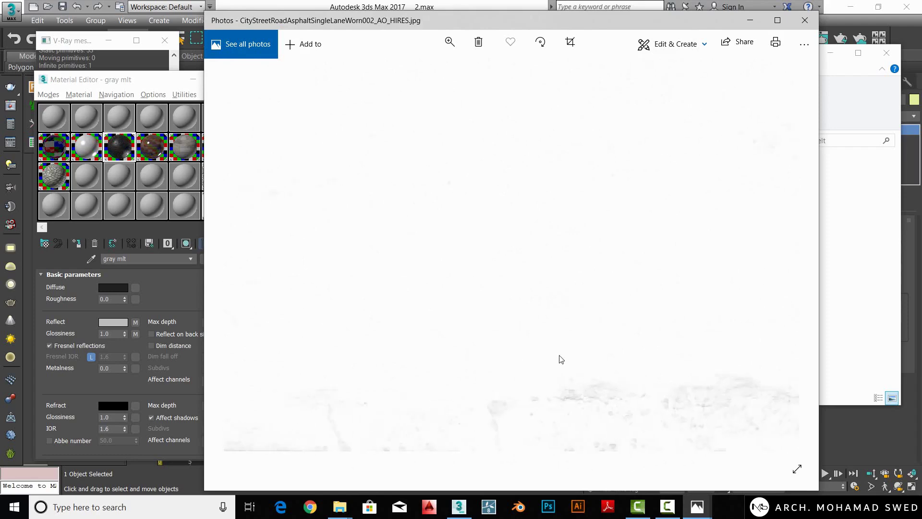
pyautogui.click(804, 20)
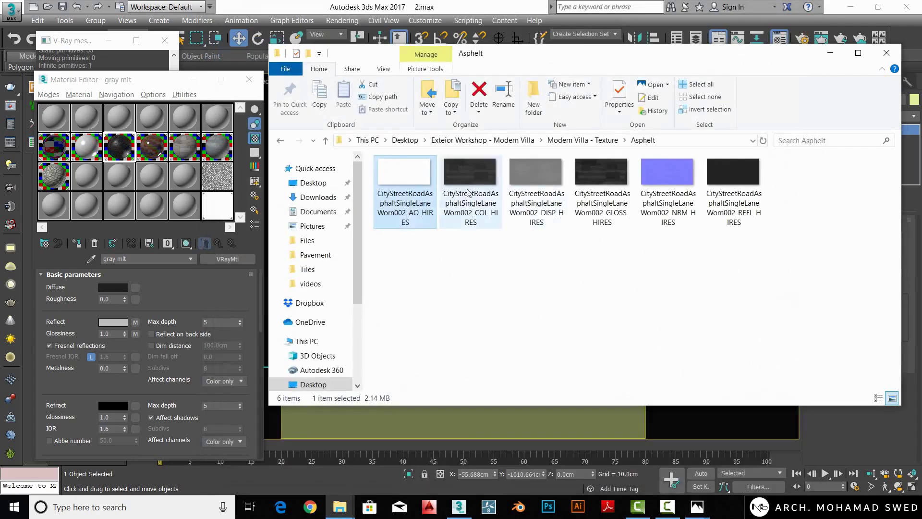
# - Open and zoom into the asphalt COL colour map
pyautogui.doubleClick(459, 216)
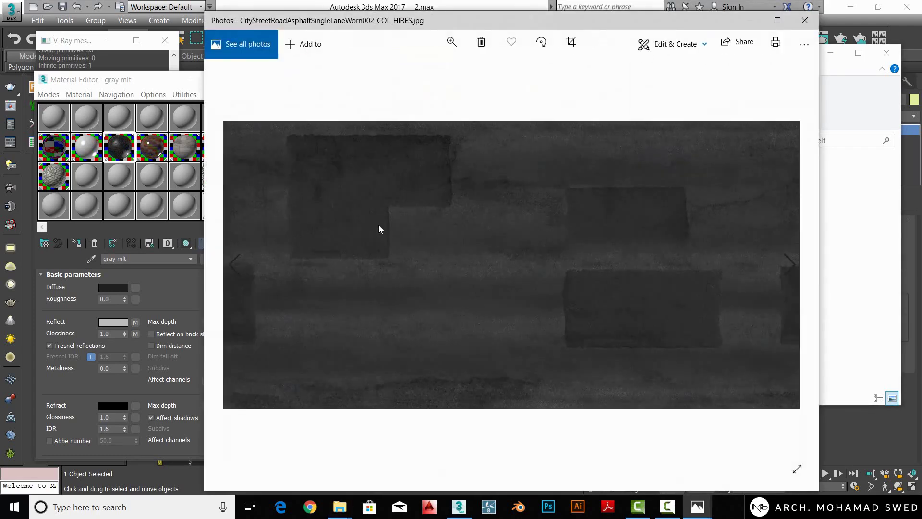
pyautogui.scroll(2, 378, 220)
pyautogui.scroll(1, 535, 264)
pyautogui.scroll(1, 470, 190)
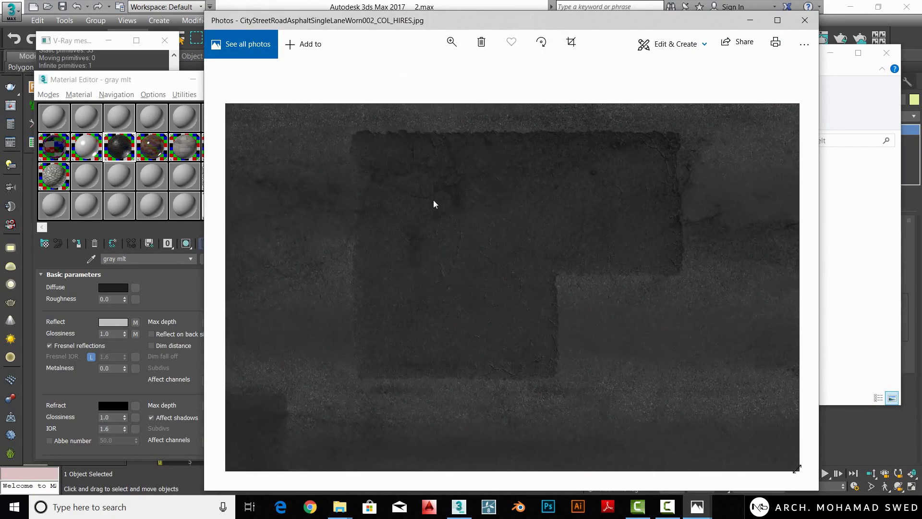
pyautogui.scroll(1, 532, 203)
pyautogui.scroll(1, 414, 190)
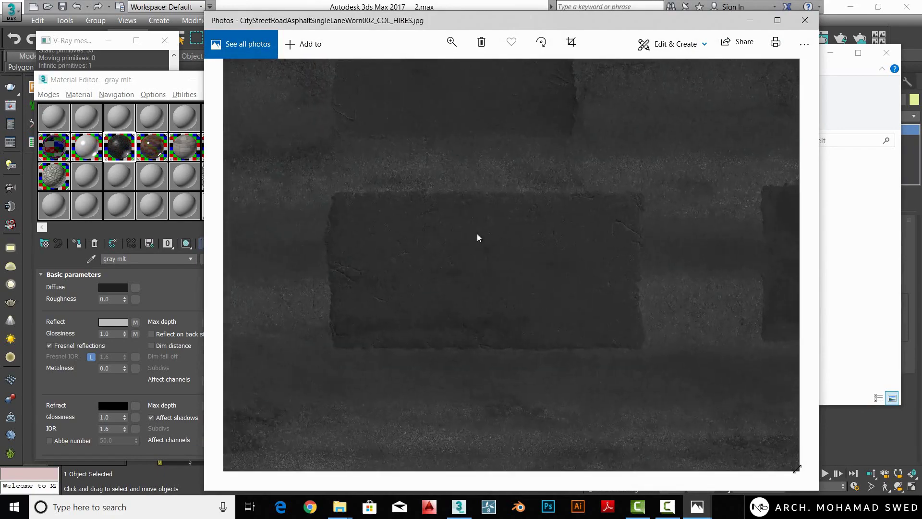
pyautogui.scroll(-3, 380, 227)
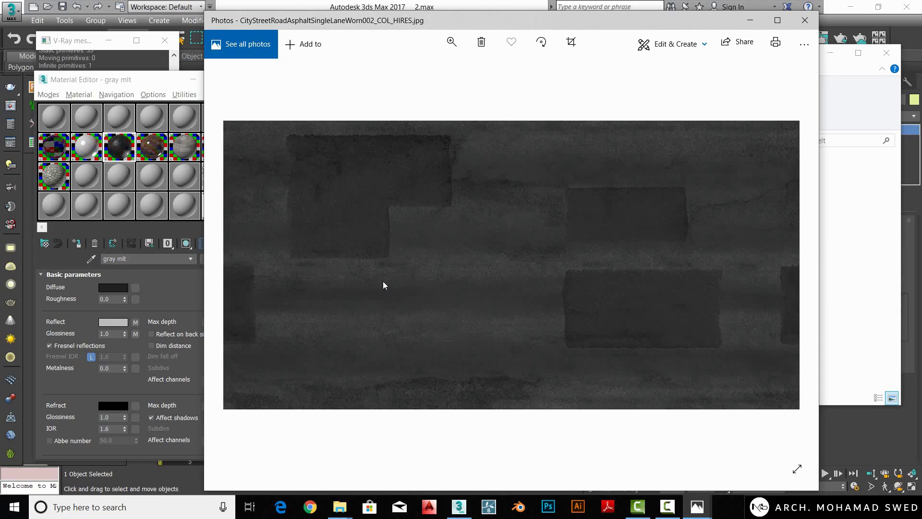
pyautogui.click(751, 20)
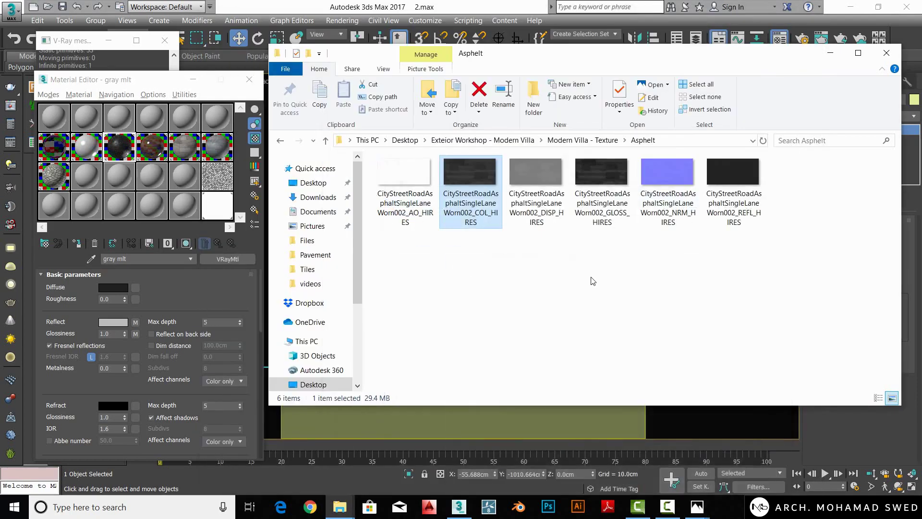
# - Preview the DISP, NRM and REFL asphalt maps in turn
pyautogui.doubleClick(545, 183)
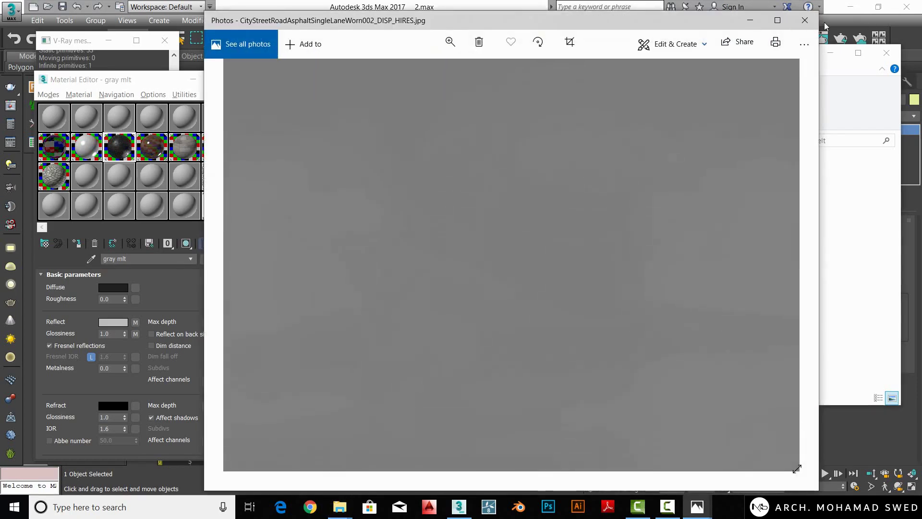
pyautogui.click(805, 20)
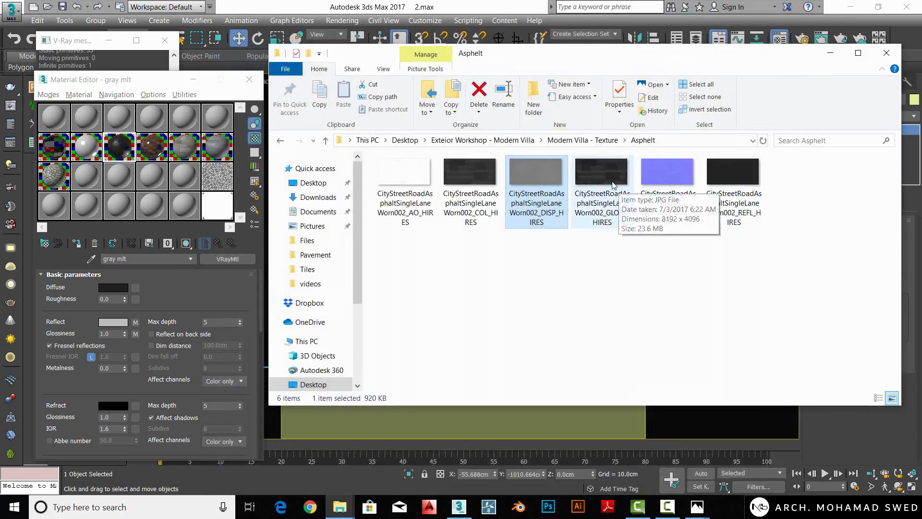
pyautogui.click(627, 212)
pyautogui.doubleClick(667, 174)
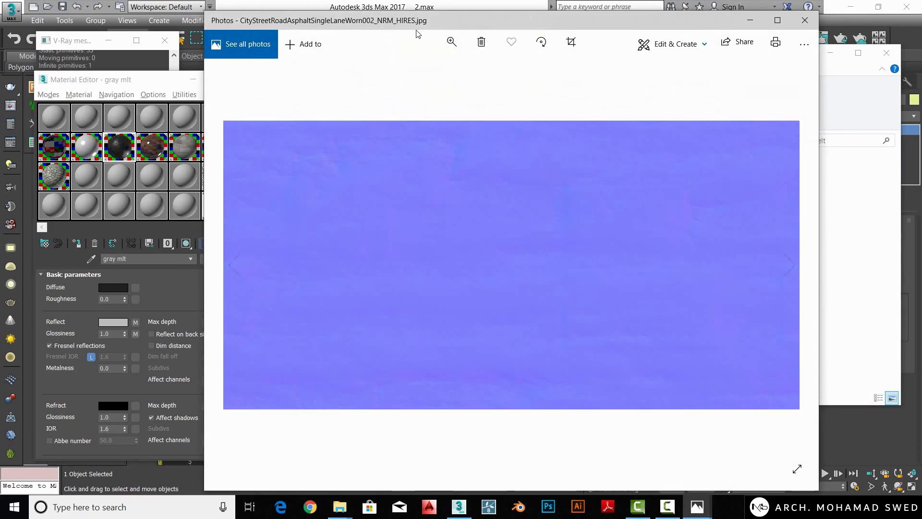
pyautogui.click(806, 20)
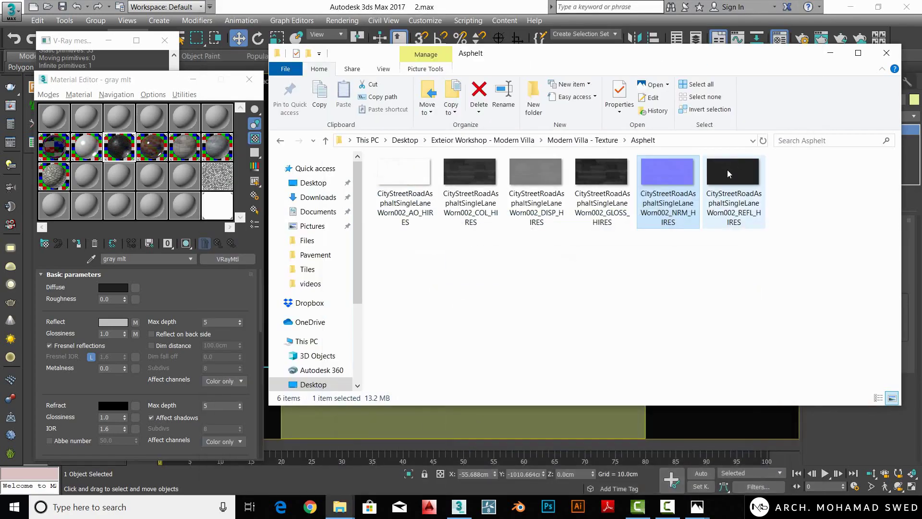
pyautogui.doubleClick(728, 172)
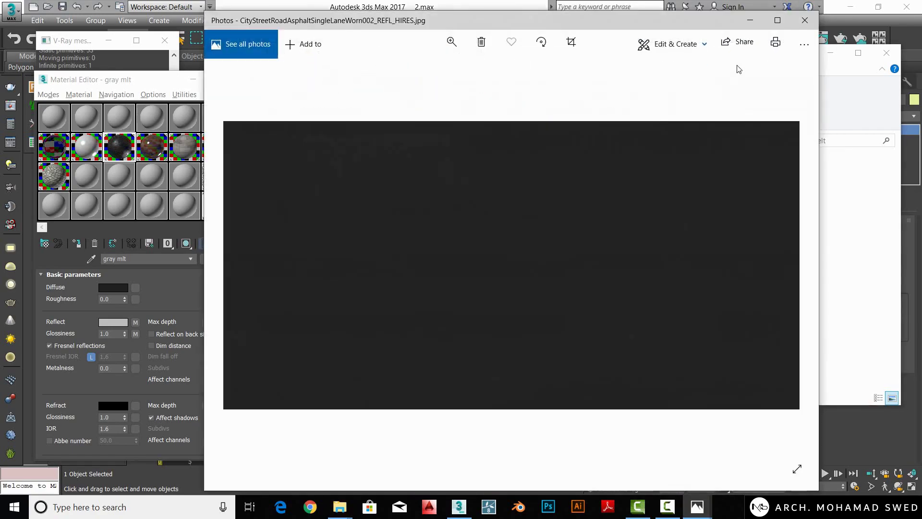
pyautogui.click(796, 26)
# - Turn an unused material slot into a VRayMtl
pyautogui.click(86, 177)
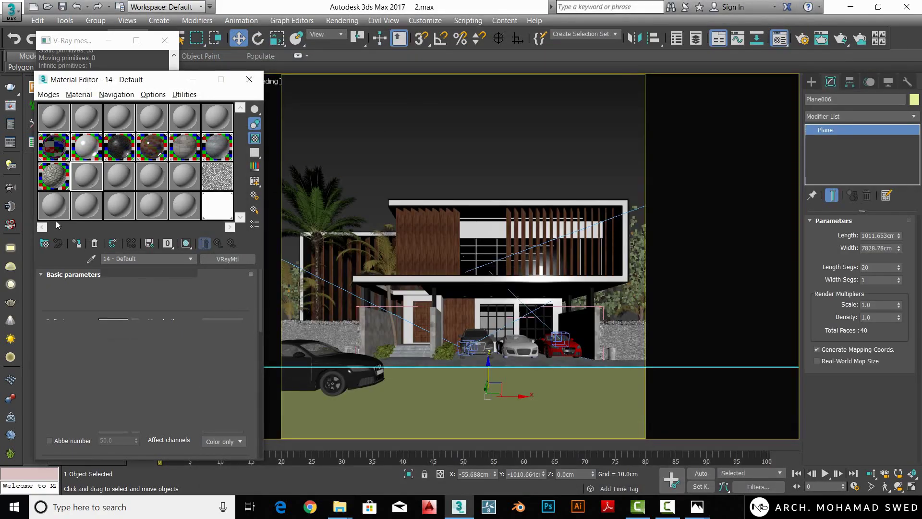
pyautogui.click(227, 259)
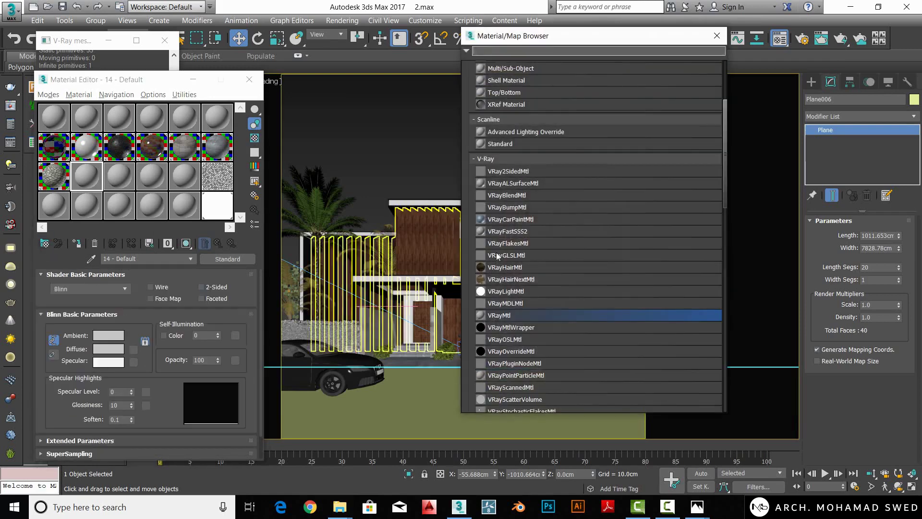
pyautogui.click(511, 316)
pyautogui.doubleClick(511, 316)
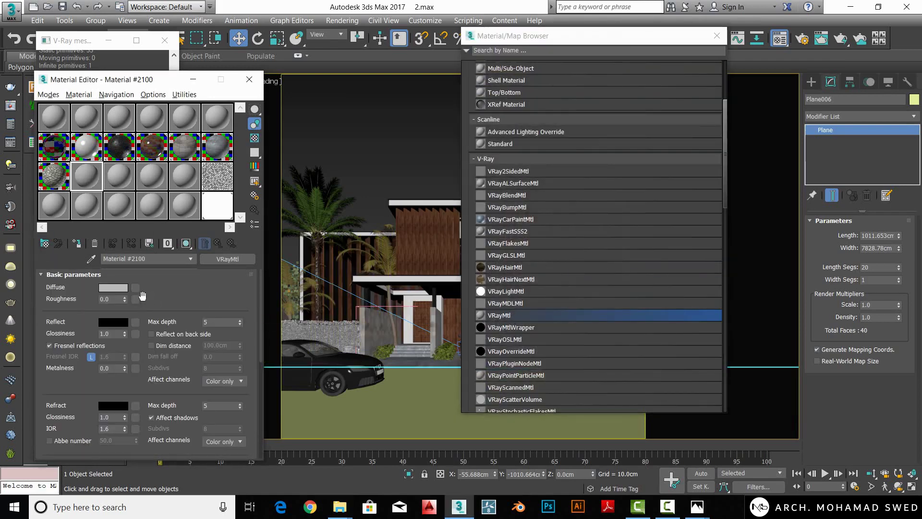
pyautogui.click(717, 36)
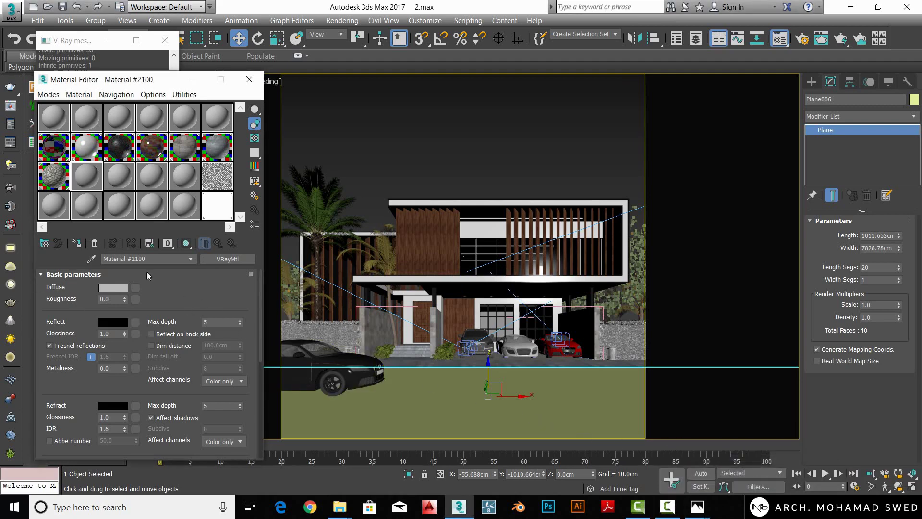
# - Close the leftover asphalt photo windows and glance at the villa reference render
pyautogui.click(697, 507)
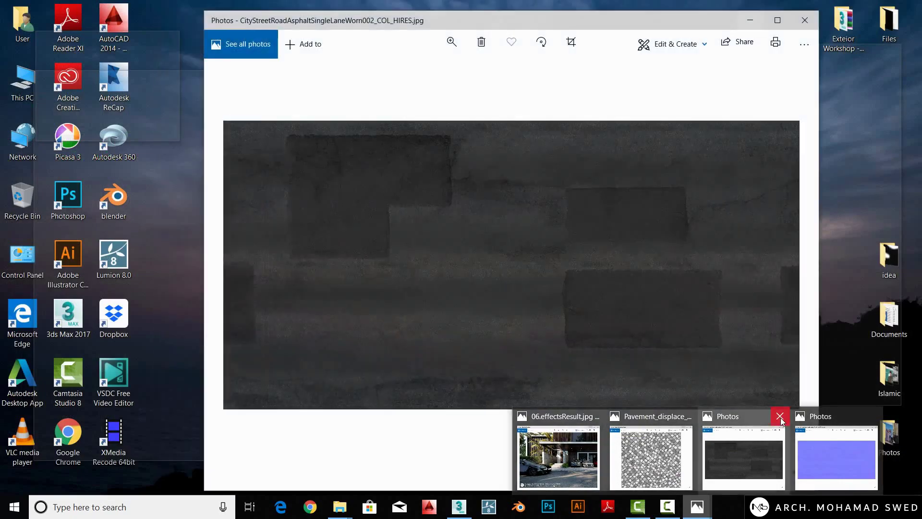
pyautogui.click(780, 416)
pyautogui.click(827, 417)
pyautogui.click(782, 416)
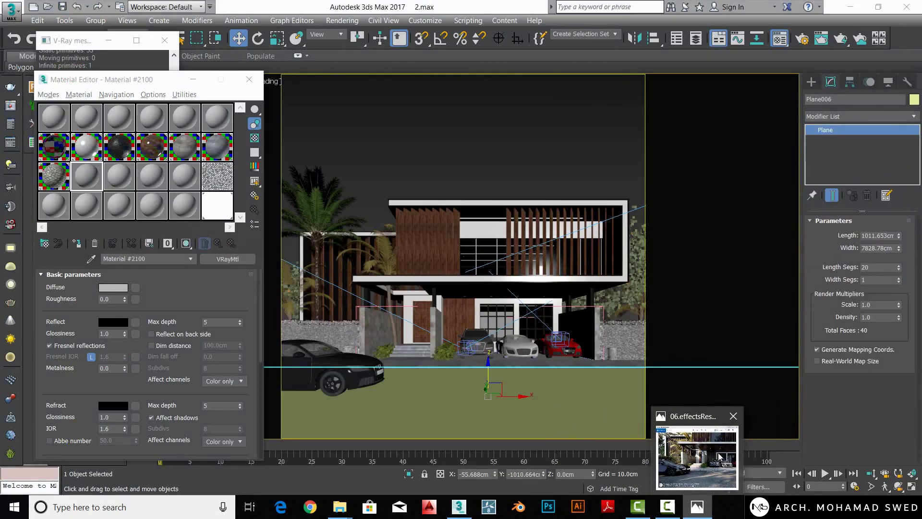
pyautogui.click(721, 457)
pyautogui.click(163, 287)
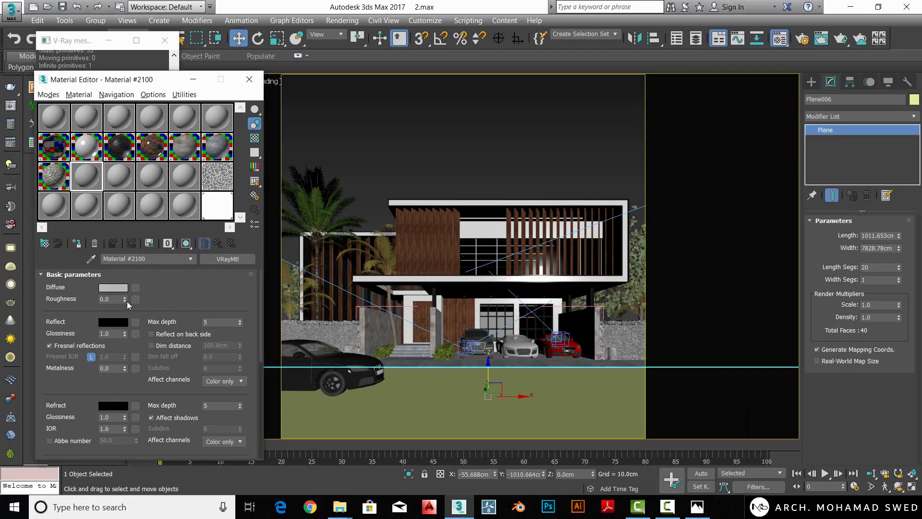
# - Load the Asphelt COL_HIRES image as a Bitmap in the Diffuse slot
pyautogui.click(135, 286)
pyautogui.doubleClick(524, 126)
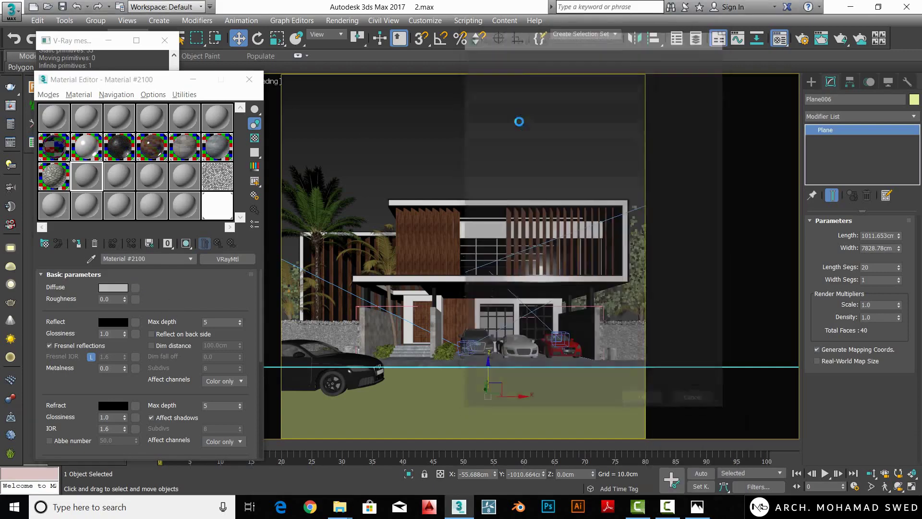
pyautogui.click(268, 48)
pyautogui.doubleClick(134, 80)
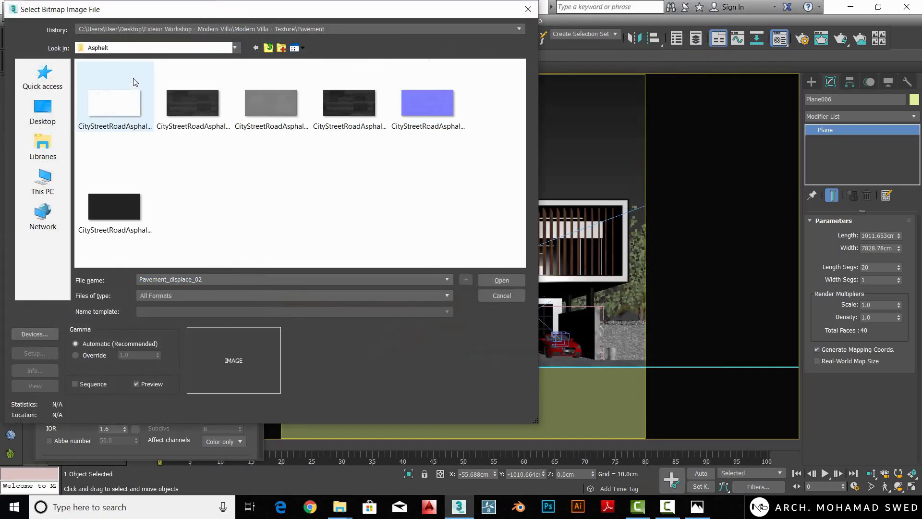
pyautogui.click(201, 93)
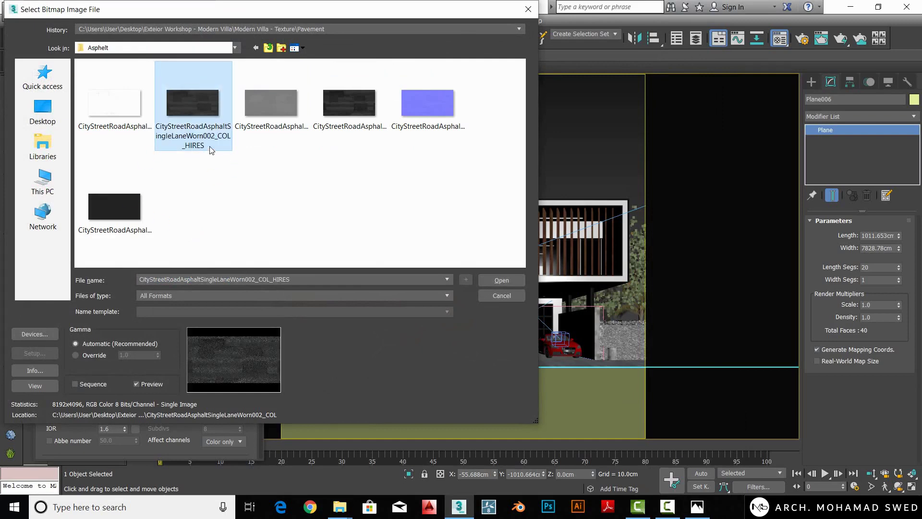
pyautogui.doubleClick(202, 124)
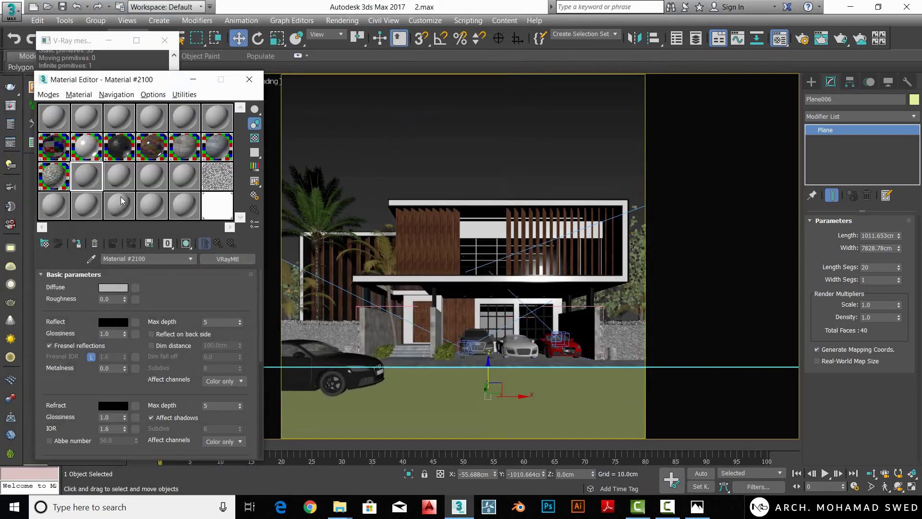
# - Show an enlarged preview of the asphalt material on a checkered background
pyautogui.doubleClick(90, 179)
pyautogui.click(255, 137)
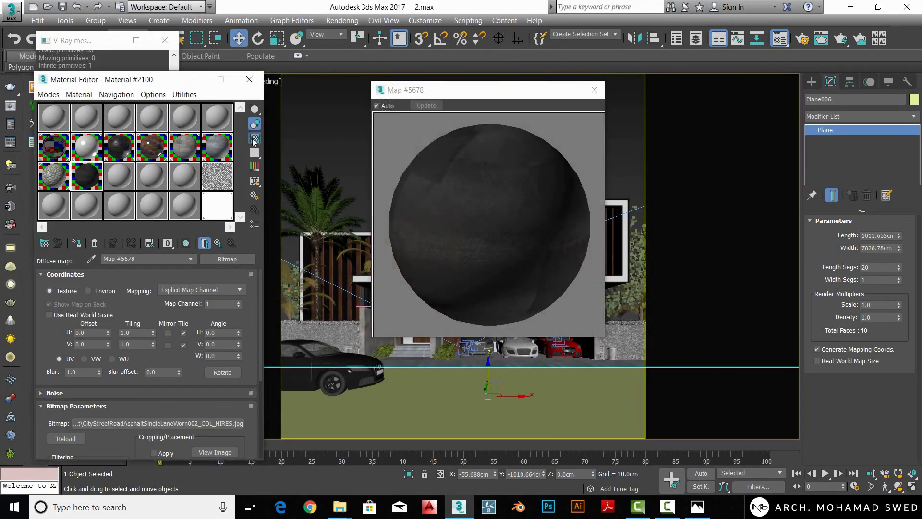
pyautogui.moveTo(441, 91); pyautogui.dragTo(494, 91)
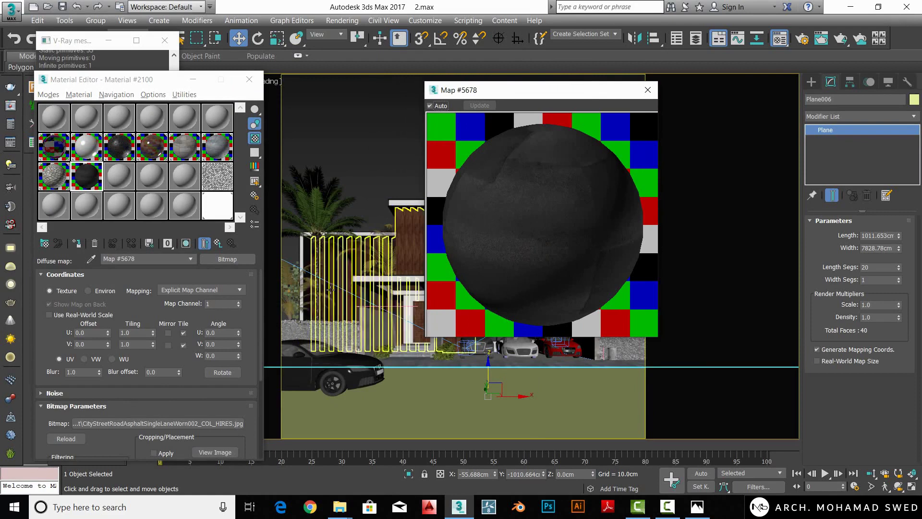
pyautogui.click(219, 243)
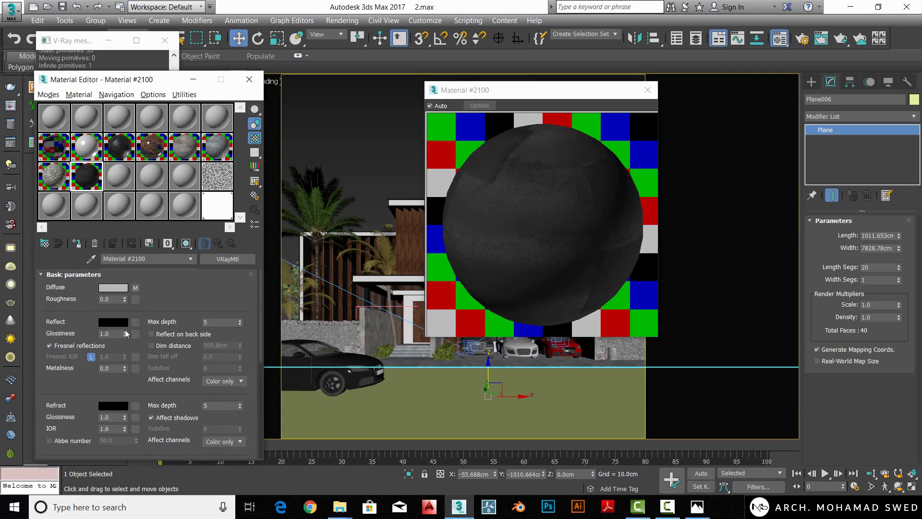
# - Load the REFL_HIRES bitmap as the material's reflection map
pyautogui.click(136, 322)
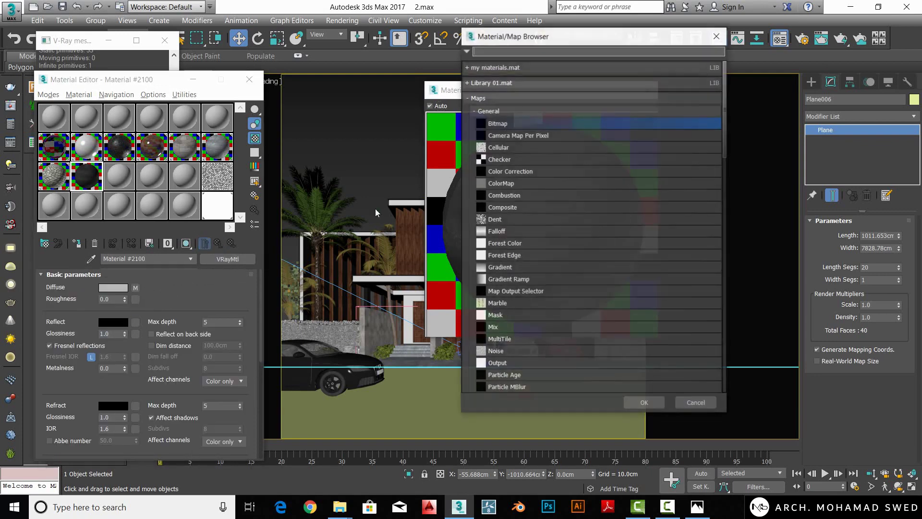
pyautogui.doubleClick(499, 124)
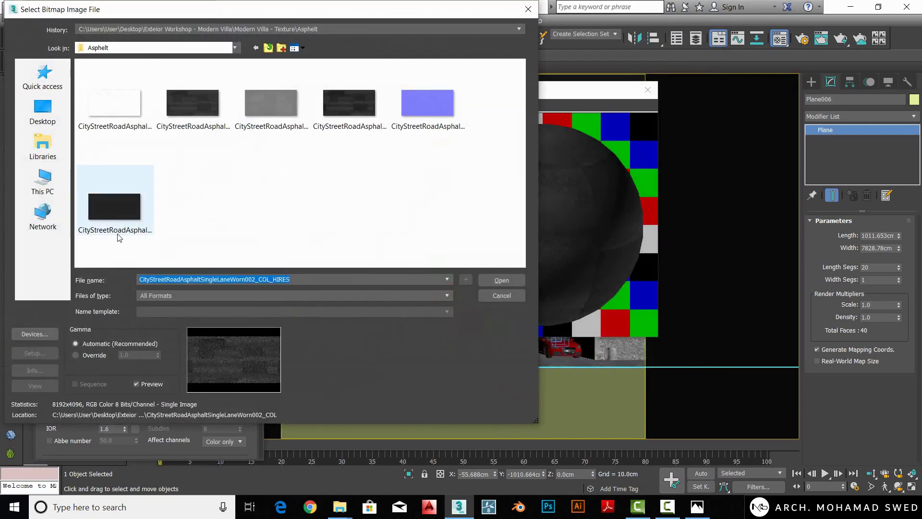
pyautogui.click(338, 104)
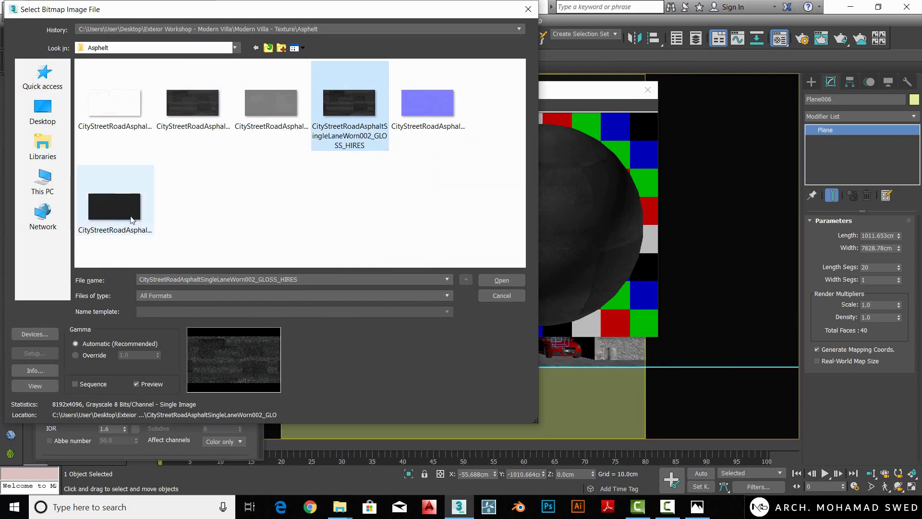
pyautogui.click(115, 207)
pyautogui.click(490, 285)
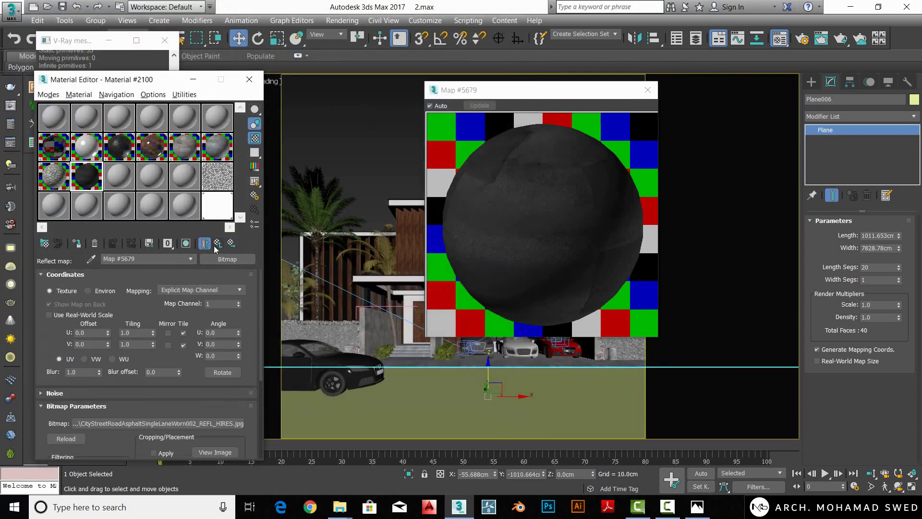
# - Load the GLOSS_HIRES bitmap as the material's glossiness map
pyautogui.click(218, 243)
pyautogui.click(137, 332)
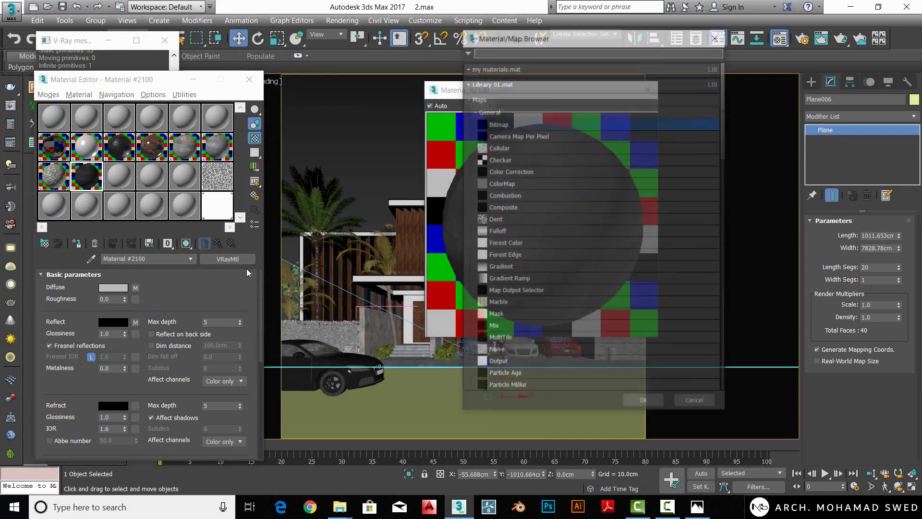
pyautogui.doubleClick(500, 124)
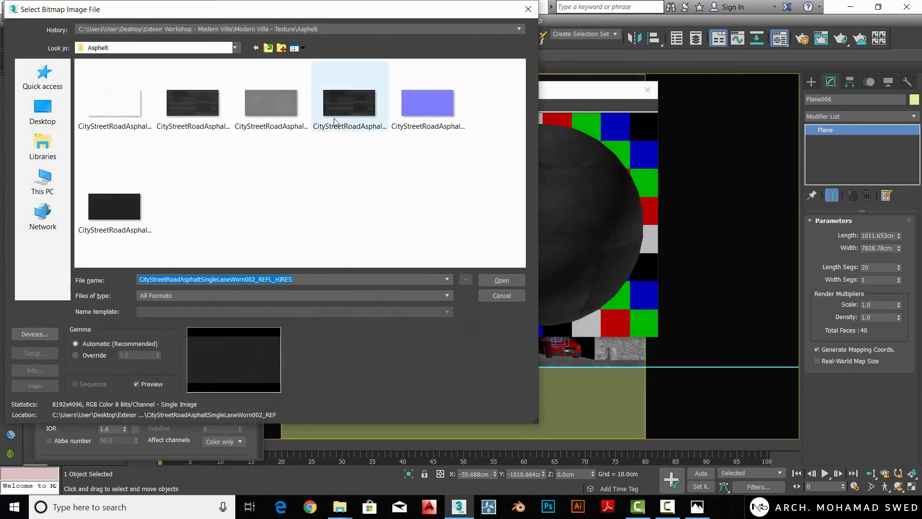
pyautogui.click(343, 112)
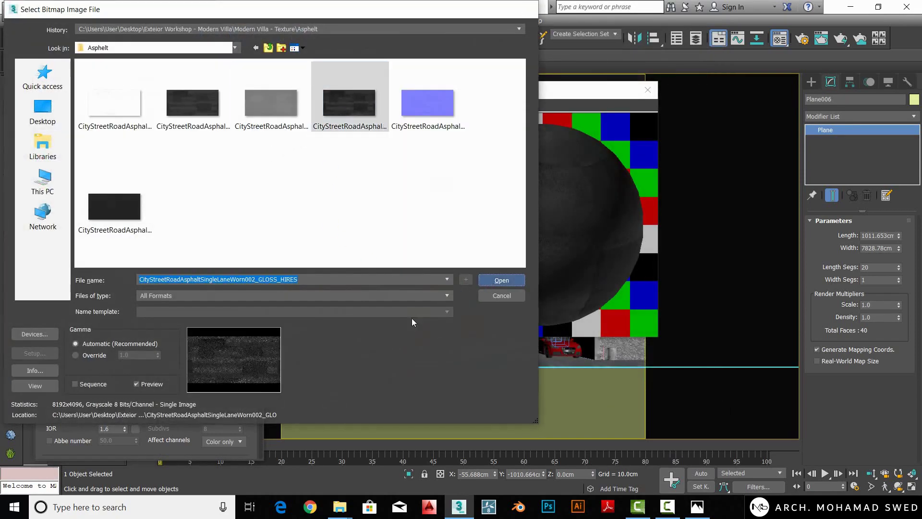
pyautogui.click(502, 280)
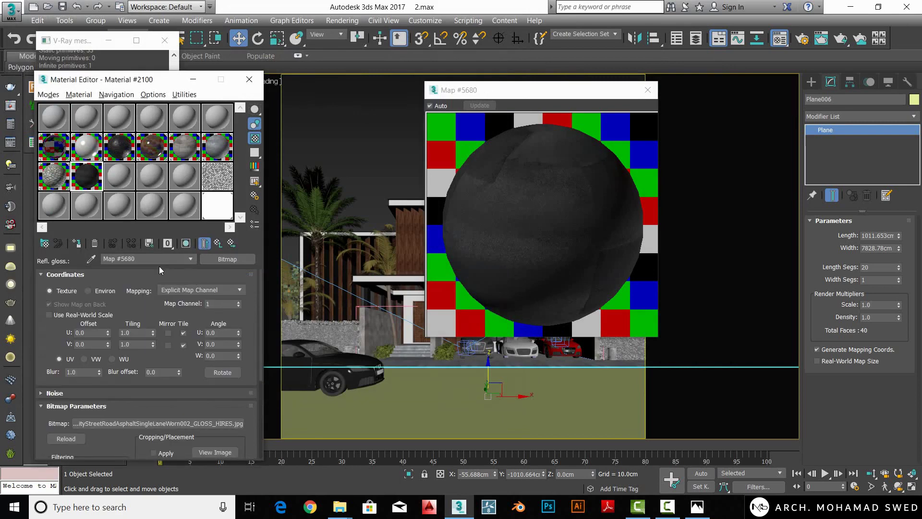
pyautogui.click(217, 244)
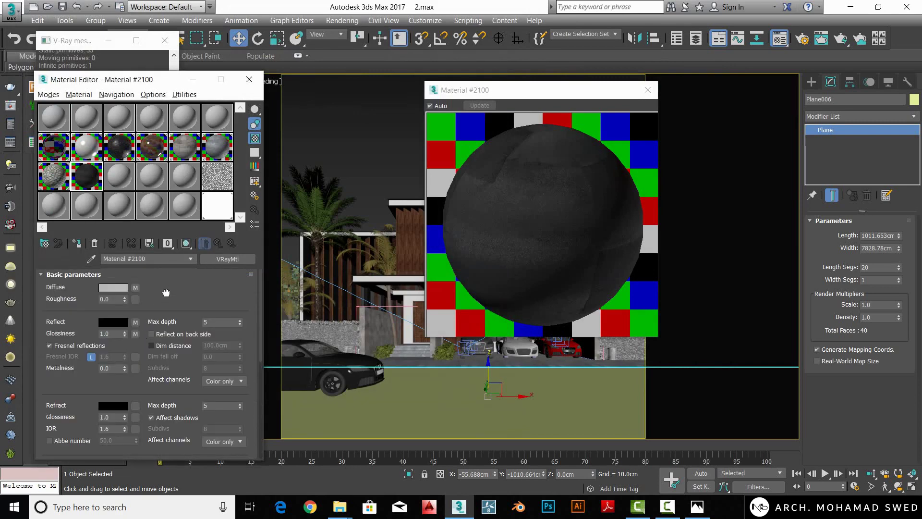
# - Put a VRayNormalMap in the asphalt material's bump channel
pyautogui.moveTo(166, 293); pyautogui.dragTo(158, 98)
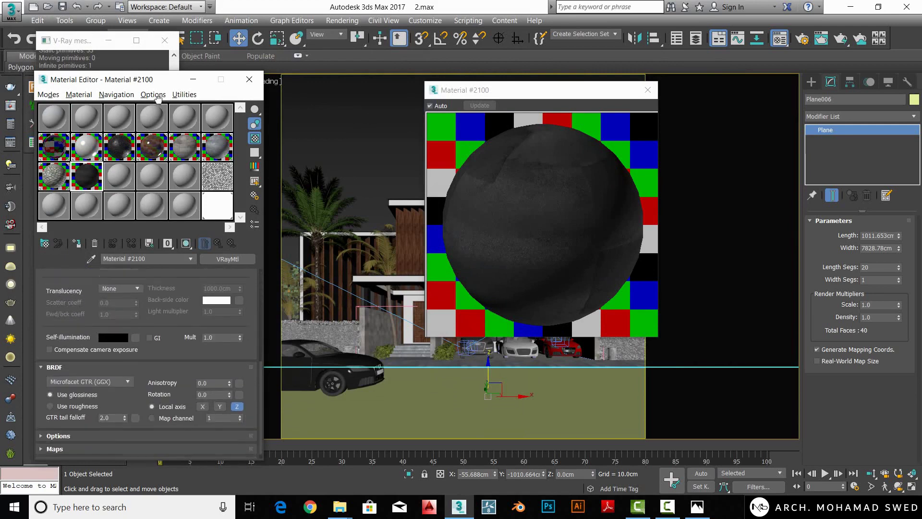
pyautogui.scroll(-2, 112, 363)
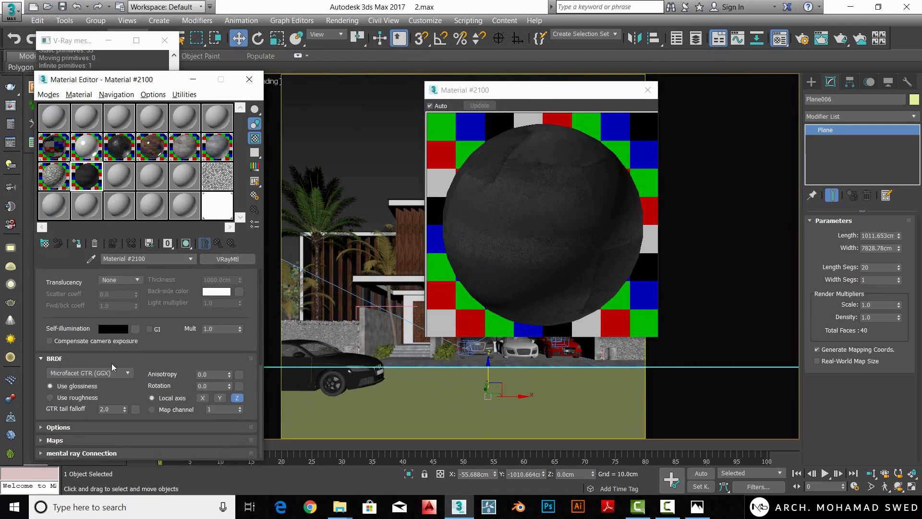
pyautogui.click(53, 441)
pyautogui.moveTo(63, 445); pyautogui.dragTo(87, 296)
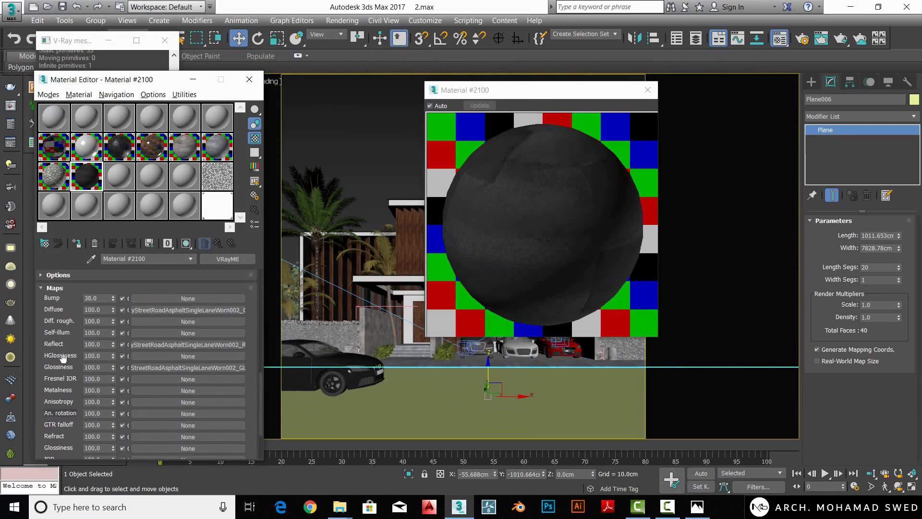
pyautogui.click(186, 298)
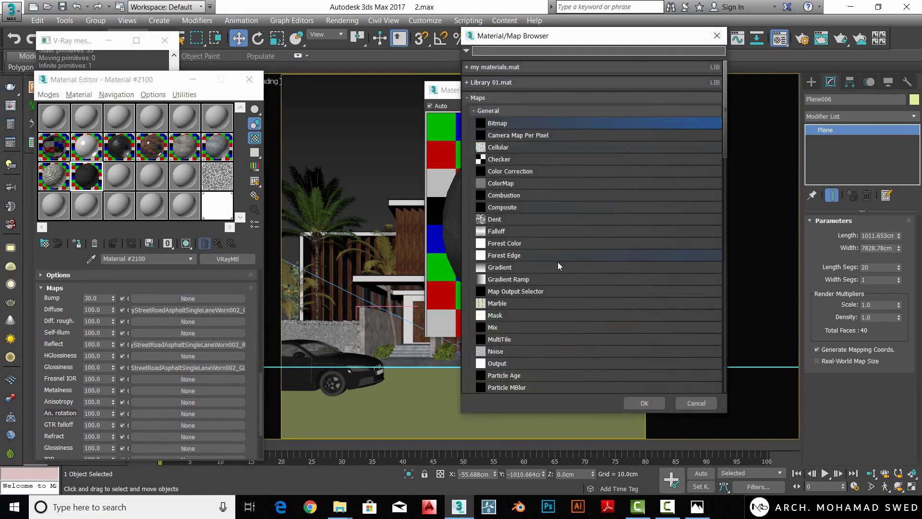
pyautogui.scroll(-2, 548, 271)
pyautogui.scroll(-2, 536, 281)
pyautogui.scroll(-4, 530, 278)
pyautogui.scroll(-4, 530, 278)
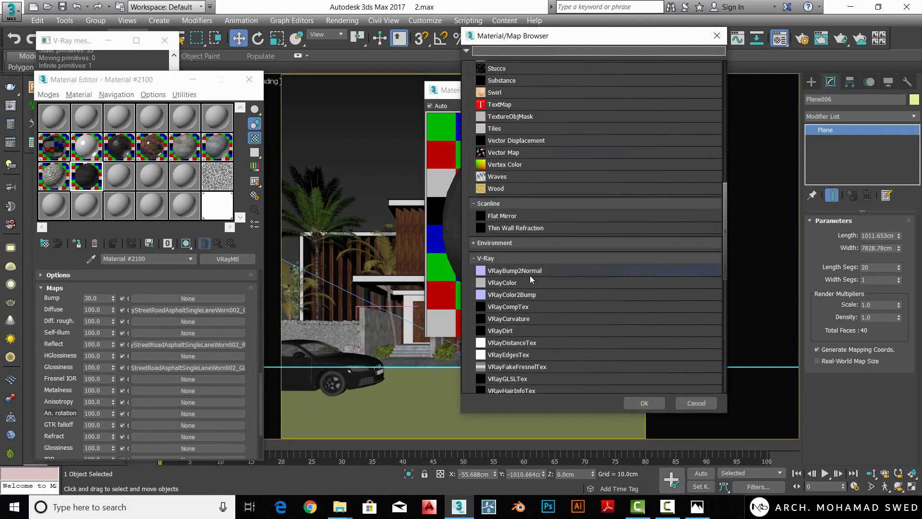
pyautogui.scroll(-4, 530, 276)
pyautogui.doubleClick(518, 335)
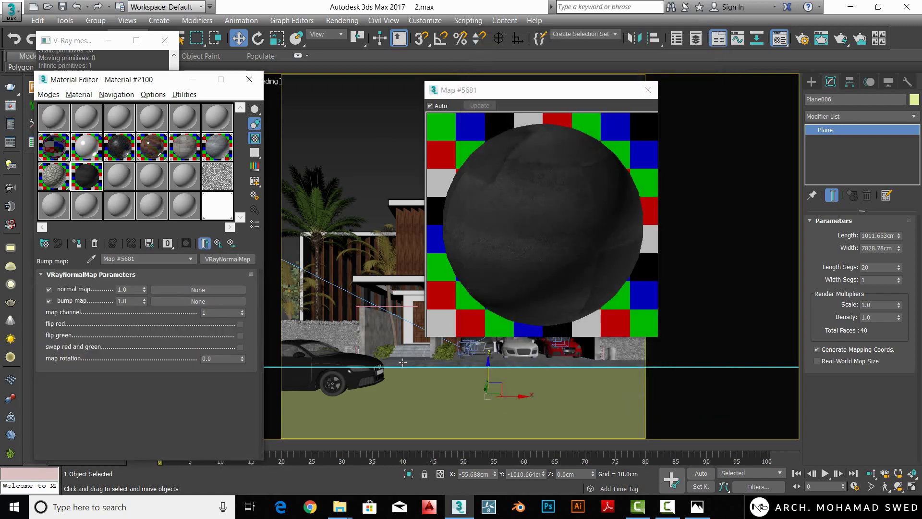
# - Load the NRM_HIRES asphalt bitmap into the VRayNormalMap's normal map slot
pyautogui.click(187, 290)
pyautogui.scroll(3, 521, 193)
pyautogui.scroll(3, 514, 183)
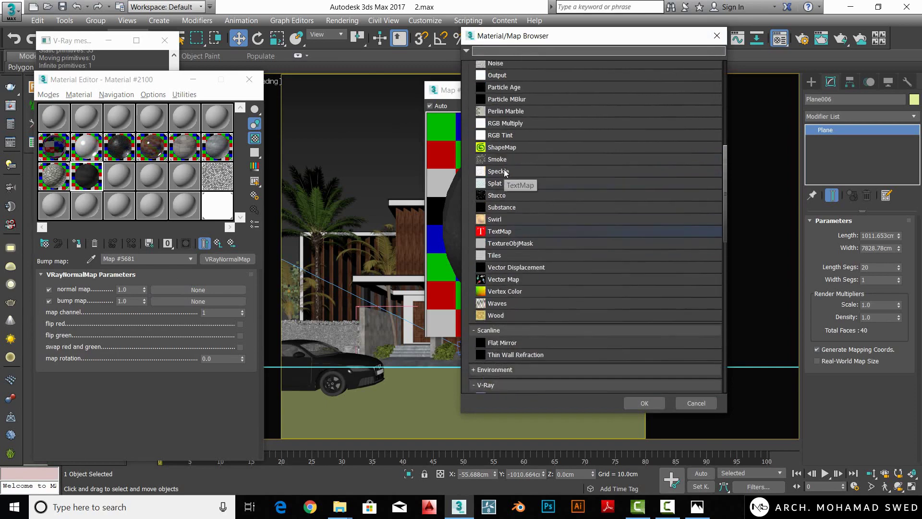
pyautogui.scroll(3, 507, 168)
pyautogui.scroll(3, 497, 153)
pyautogui.scroll(3, 505, 130)
pyautogui.scroll(3, 511, 105)
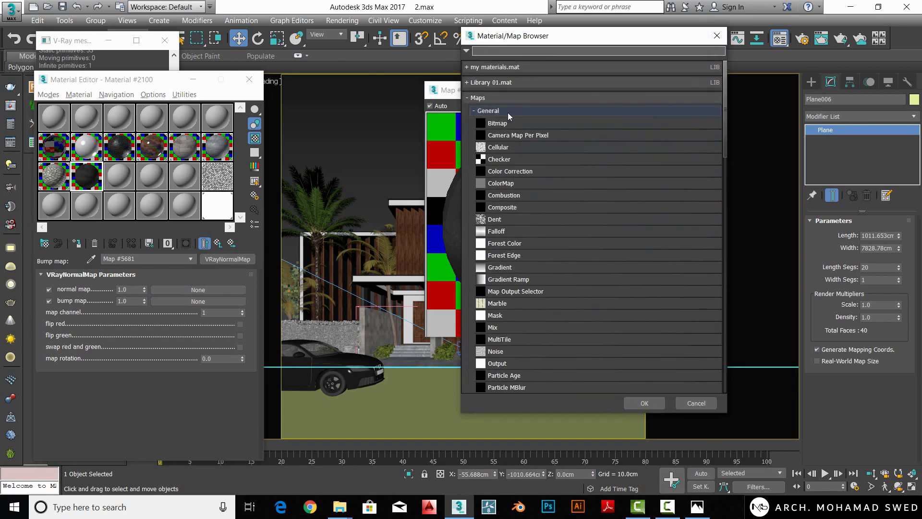
pyautogui.doubleClick(508, 112)
pyautogui.click(428, 104)
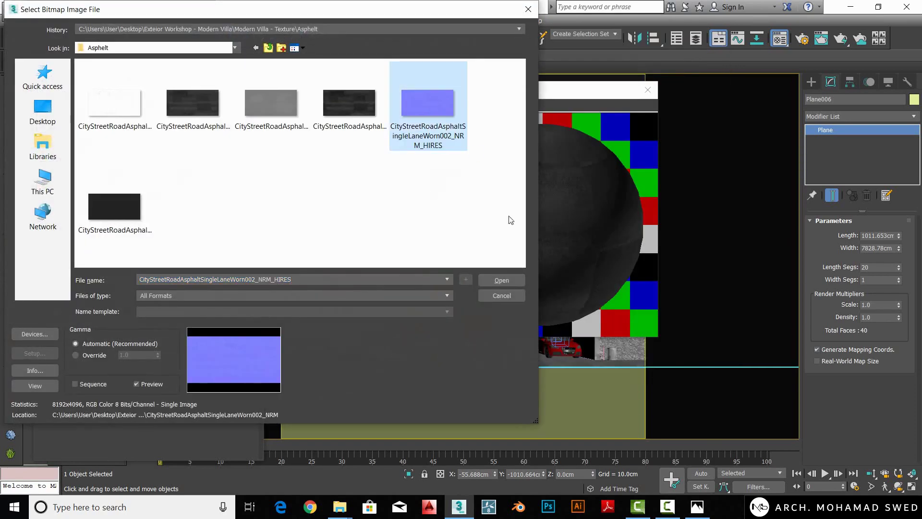
pyautogui.click(502, 280)
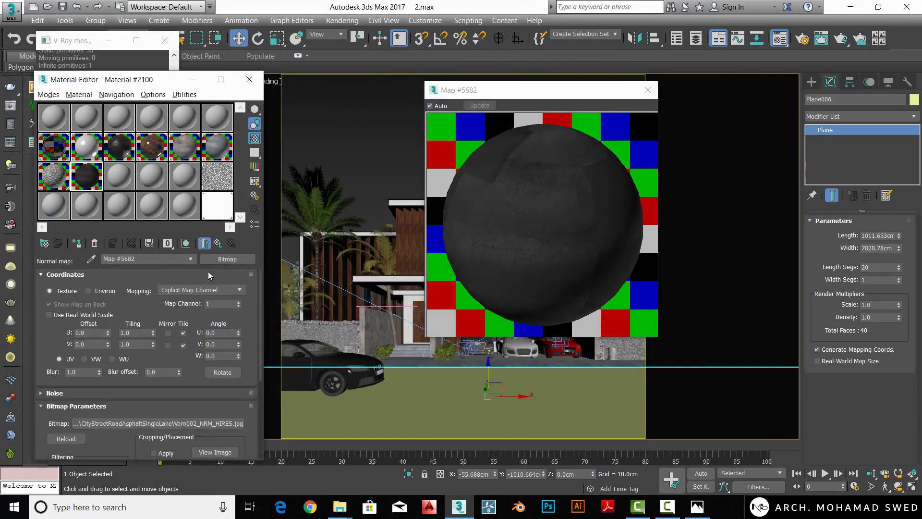
pyautogui.click(218, 243)
# - Load the AO_HIRES asphalt bitmap into the VRayNormalMap's bump map slot
pyautogui.click(197, 302)
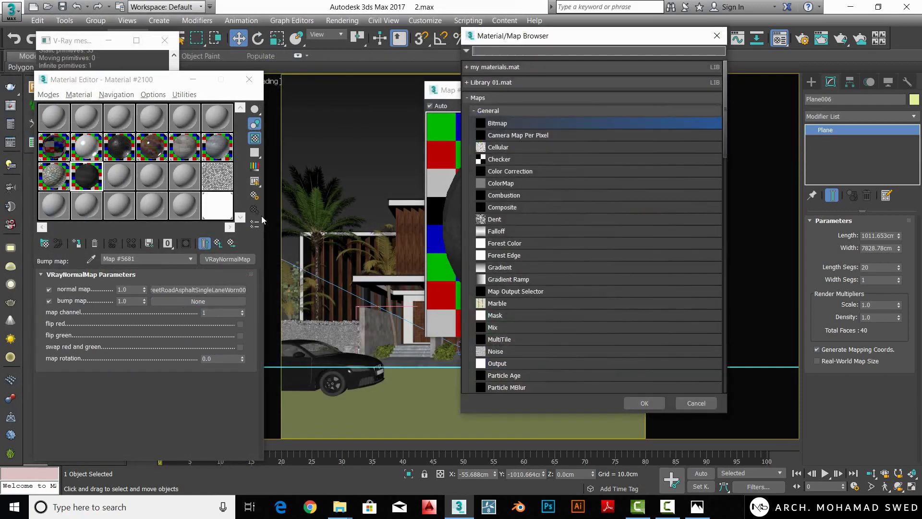
pyautogui.doubleClick(509, 123)
pyautogui.click(120, 128)
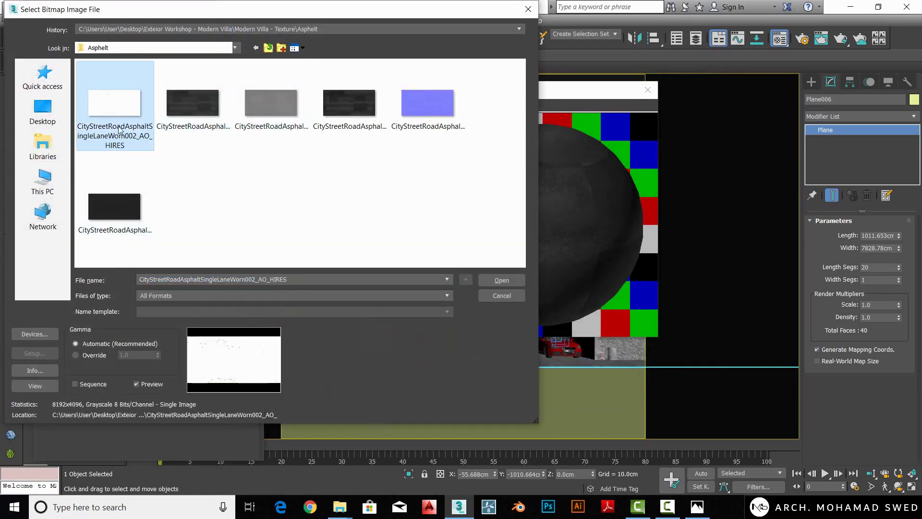
pyautogui.doubleClick(110, 106)
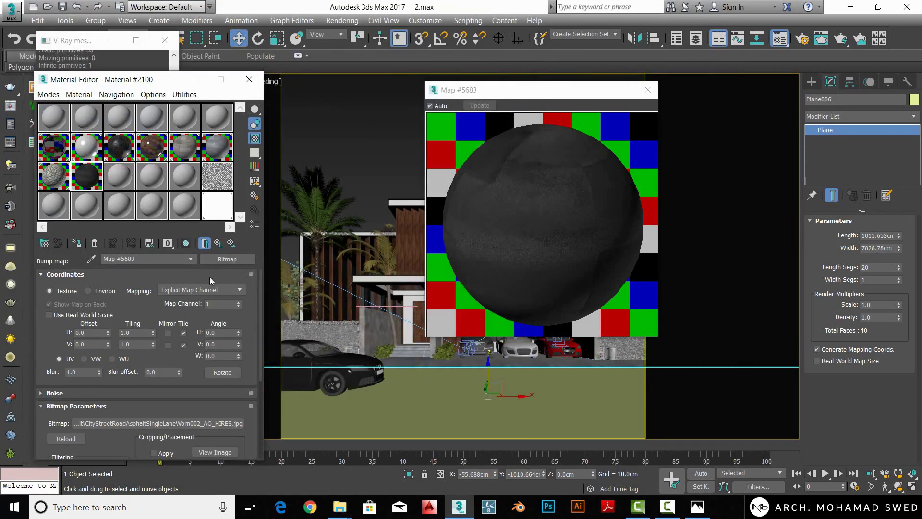
pyautogui.click(216, 244)
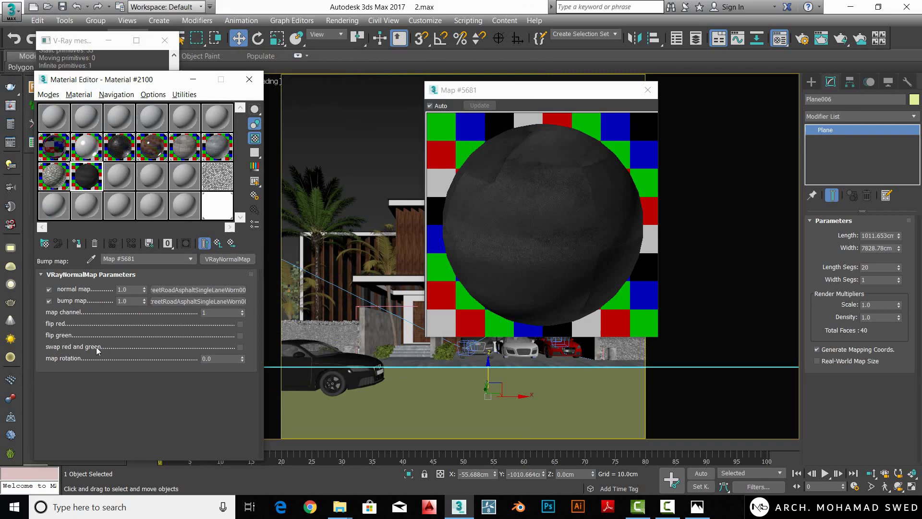
# - Set normal map strength to 2.0, with bump strength at 10.0
pyautogui.doubleClick(131, 299)
pyautogui.write('10')
pyautogui.doubleClick(131, 288)
pyautogui.write('2')
pyautogui.press('Return')
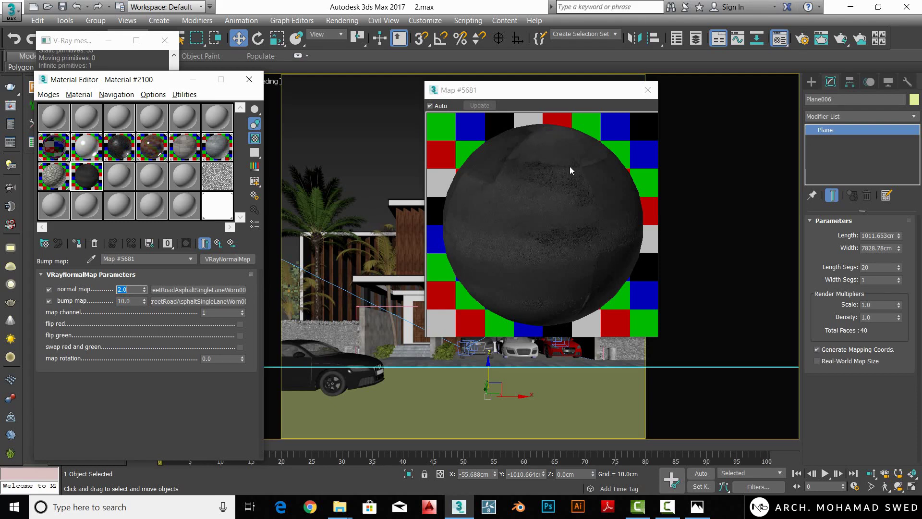
# - Add the DISP_HIRES bitmap as the asphalt material's displacement map at 0.4
pyautogui.click(218, 243)
pyautogui.scroll(-3, 69, 388)
pyautogui.scroll(-3, 77, 370)
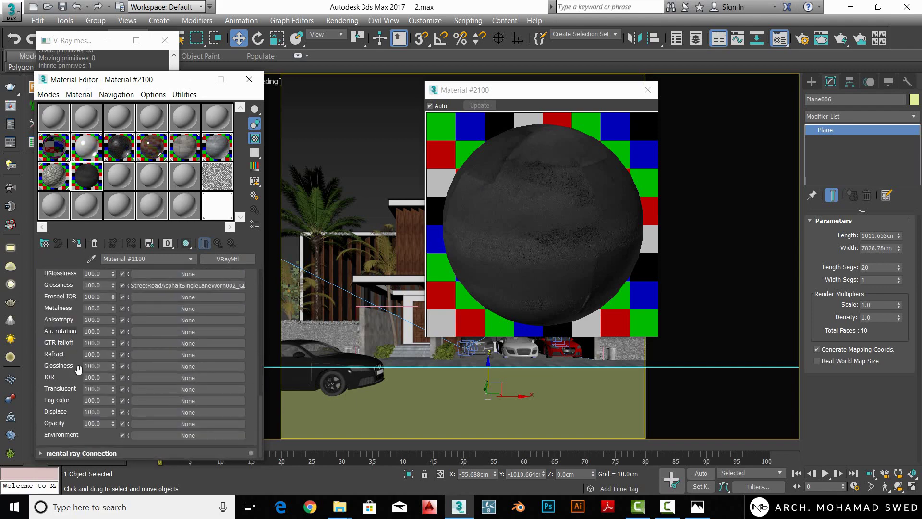
pyautogui.click(142, 413)
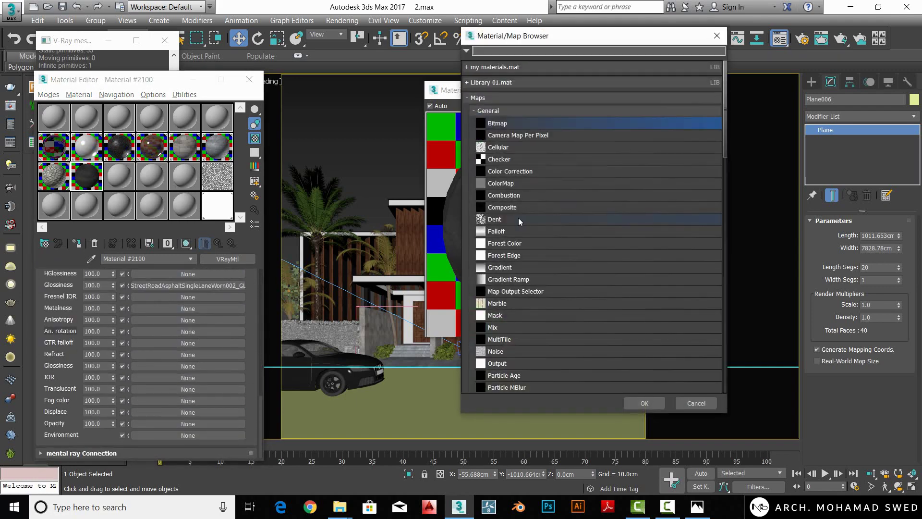
pyautogui.doubleClick(492, 122)
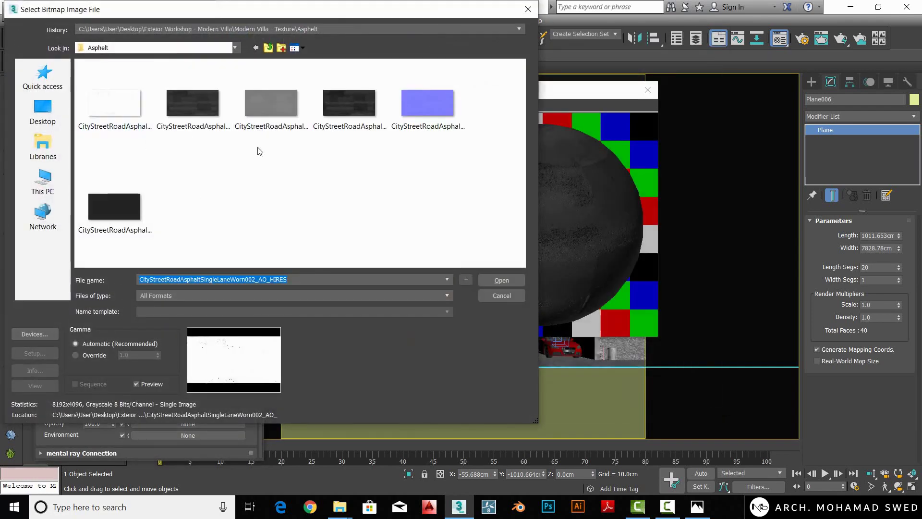
pyautogui.click(279, 104)
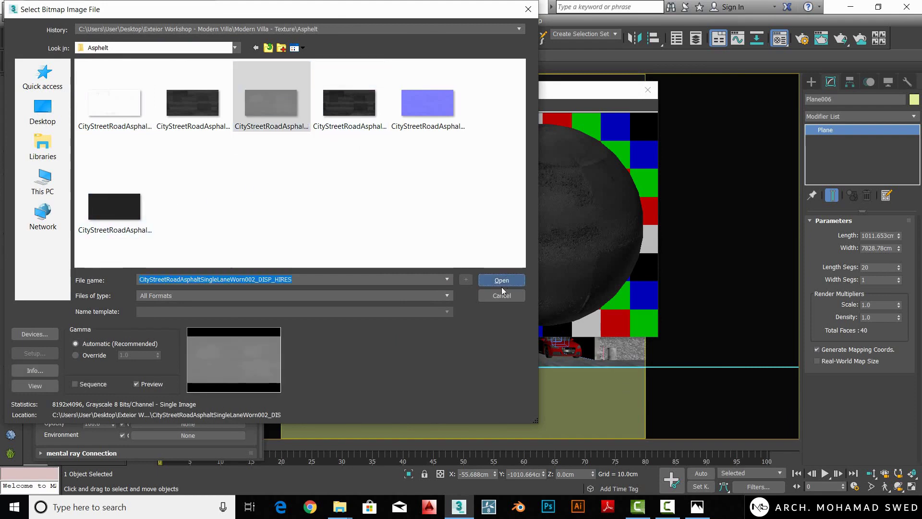
pyautogui.click(502, 280)
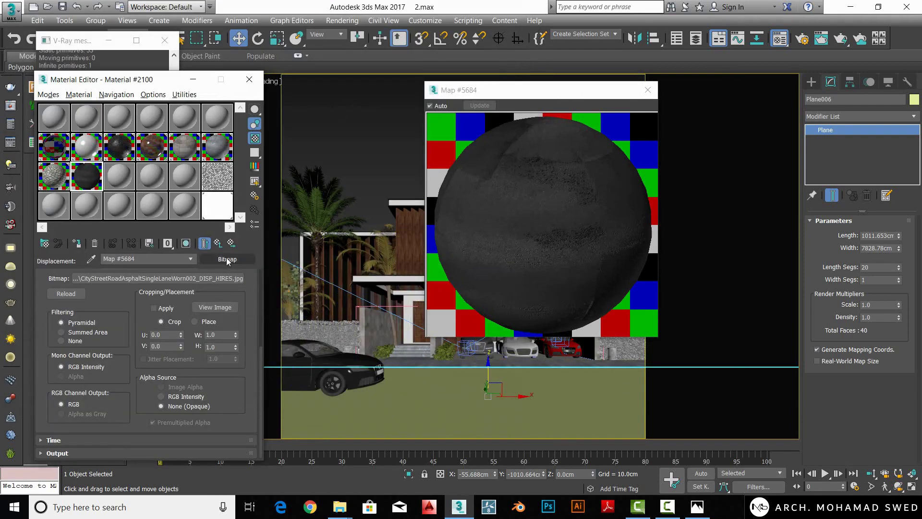
pyautogui.click(219, 245)
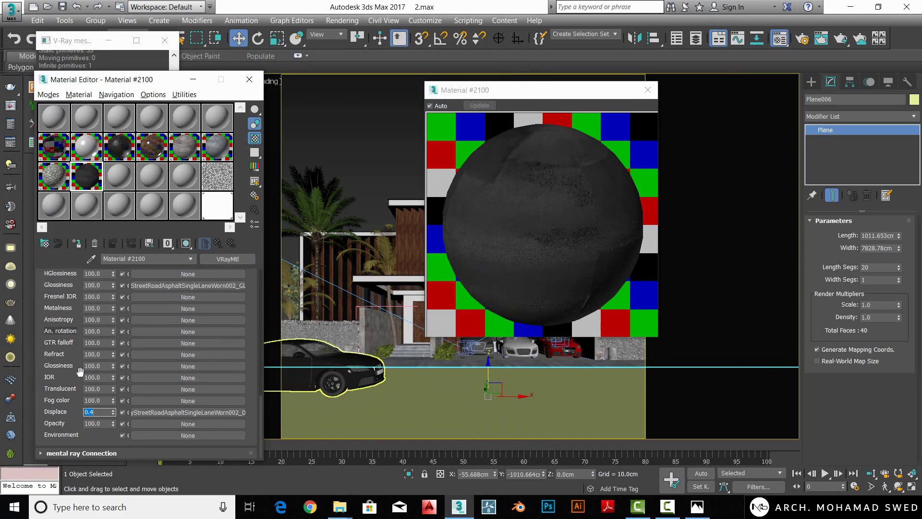
# - Bring up the REFL_HIRES reflection map's bitmap settings
pyautogui.scroll(3, 56, 396)
pyautogui.scroll(5, 65, 324)
pyautogui.scroll(5, 65, 323)
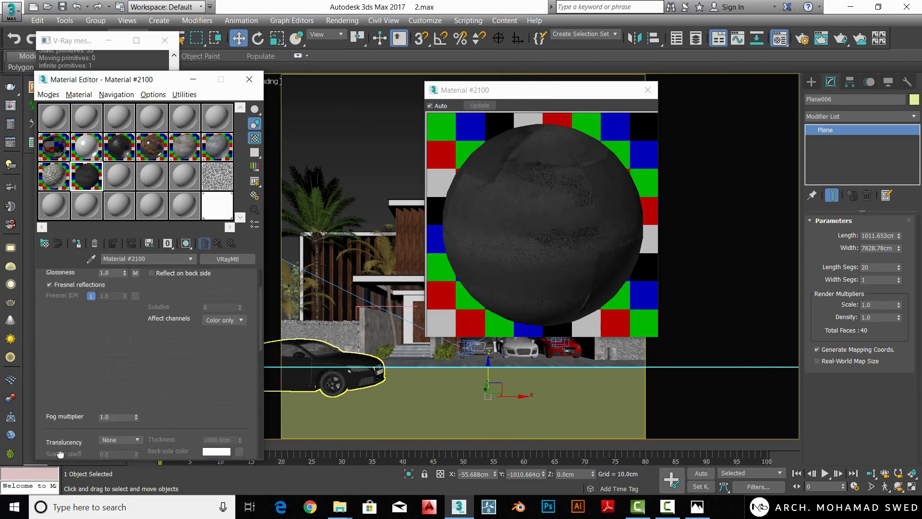
pyautogui.scroll(5, 65, 324)
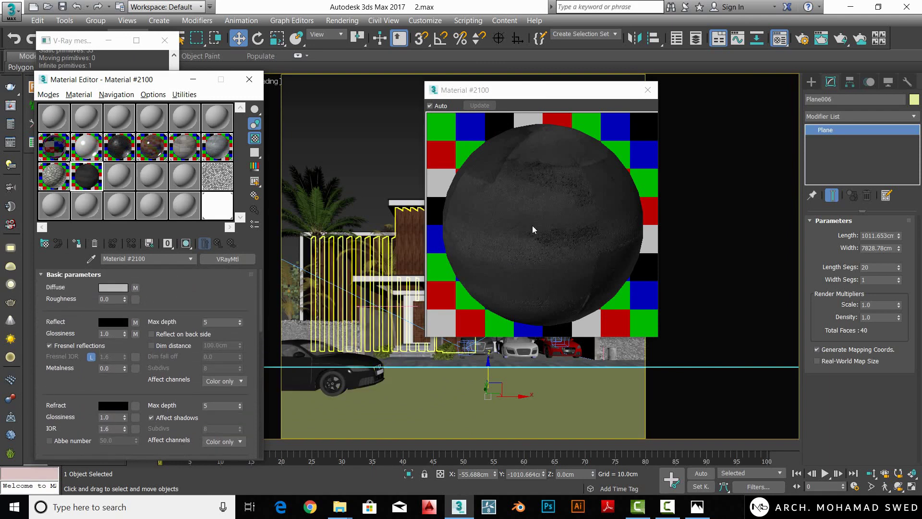
pyautogui.click(136, 324)
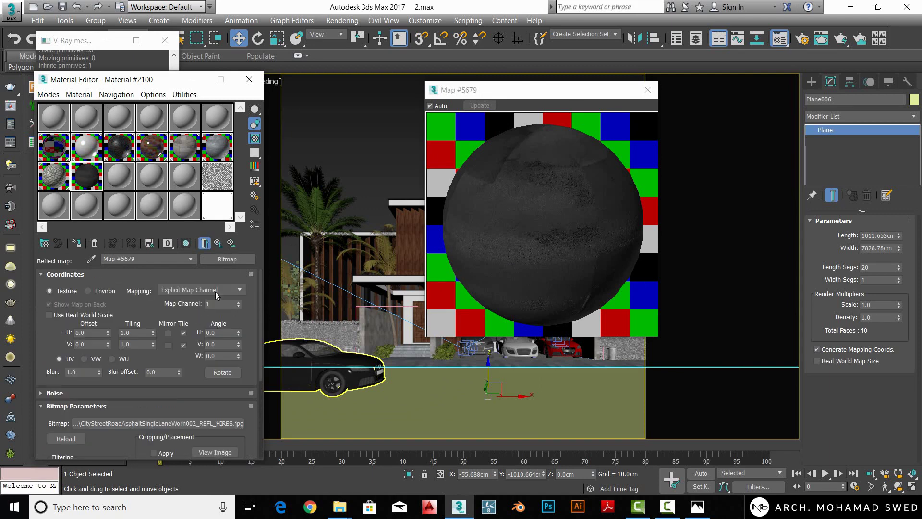
# - Wrap the reflection bitmap in a Color Correction map using advanced lightness
pyautogui.click(224, 260)
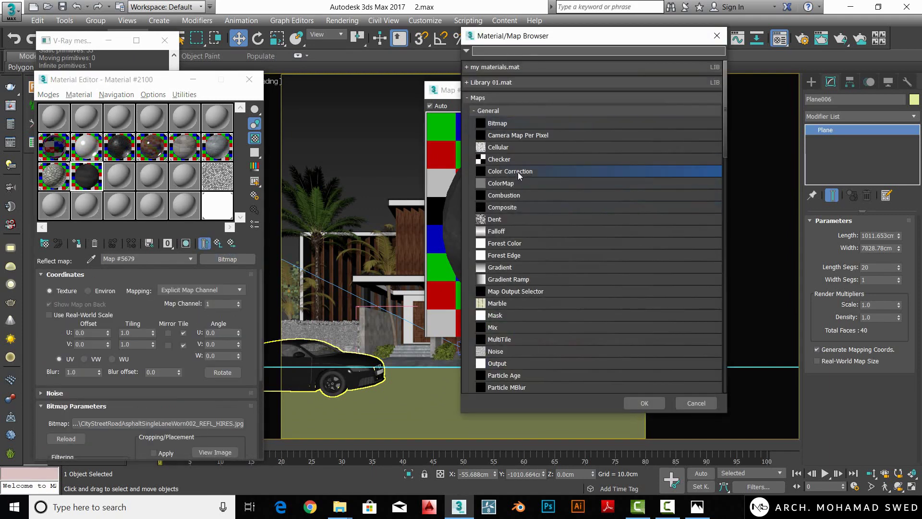
pyautogui.doubleClick(518, 172)
pyautogui.click(139, 298)
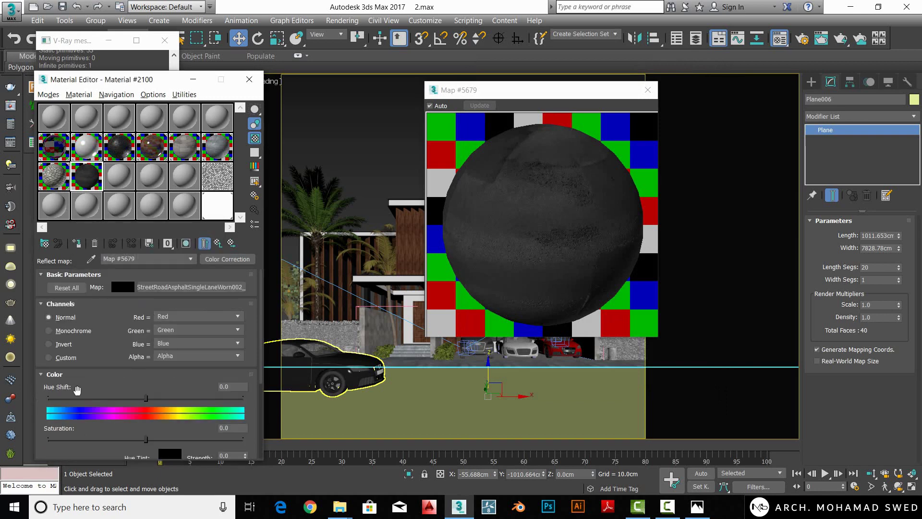
pyautogui.scroll(-2, 143, 317)
pyautogui.scroll(-4, 143, 317)
pyautogui.click(175, 351)
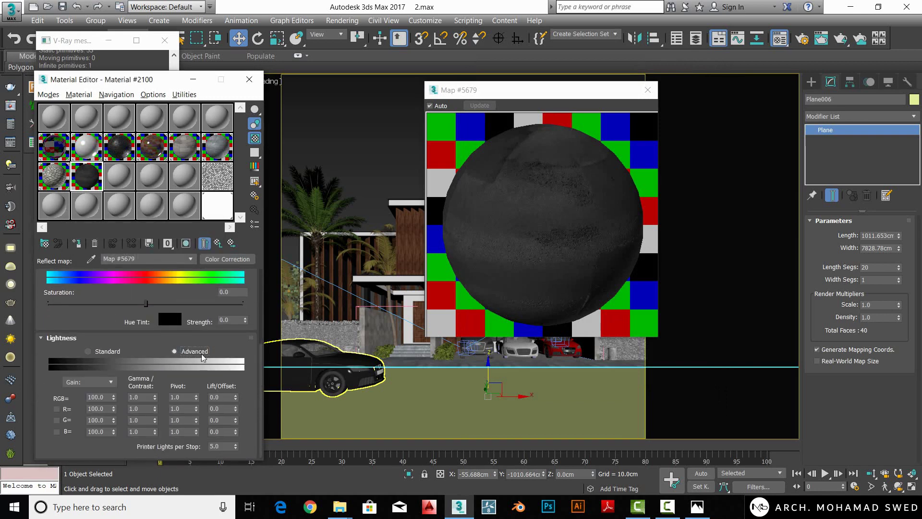
# - Raise the reflection Color Correction RGB gain to 1000
pyautogui.doubleClick(96, 396)
pyautogui.write('0')
pyautogui.press('Return')
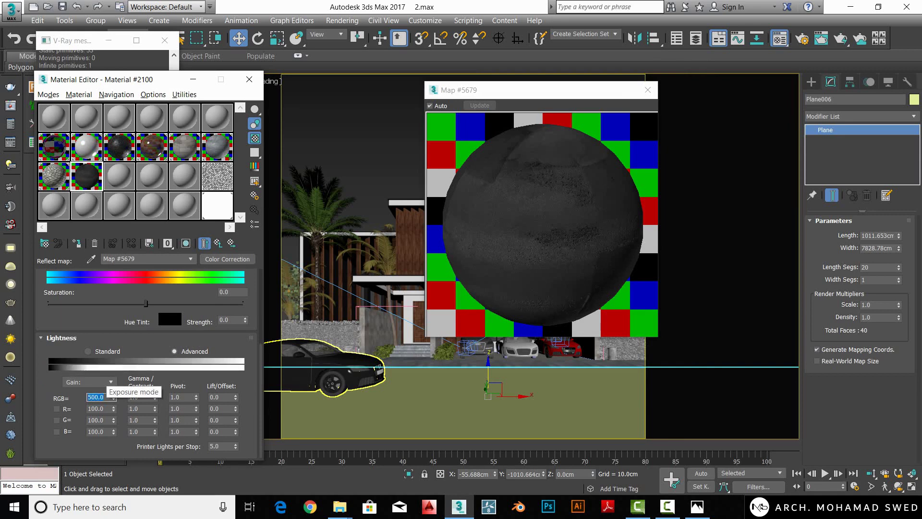
pyautogui.click(204, 243)
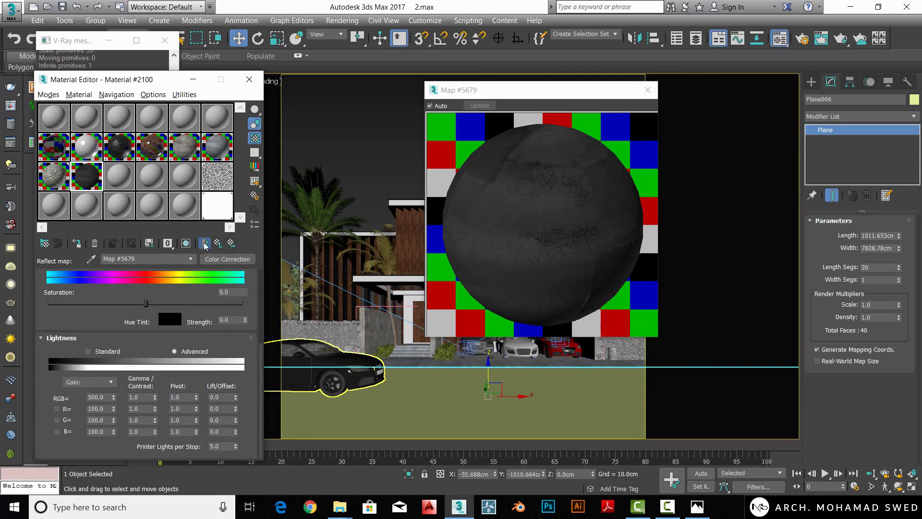
pyautogui.click(96, 398)
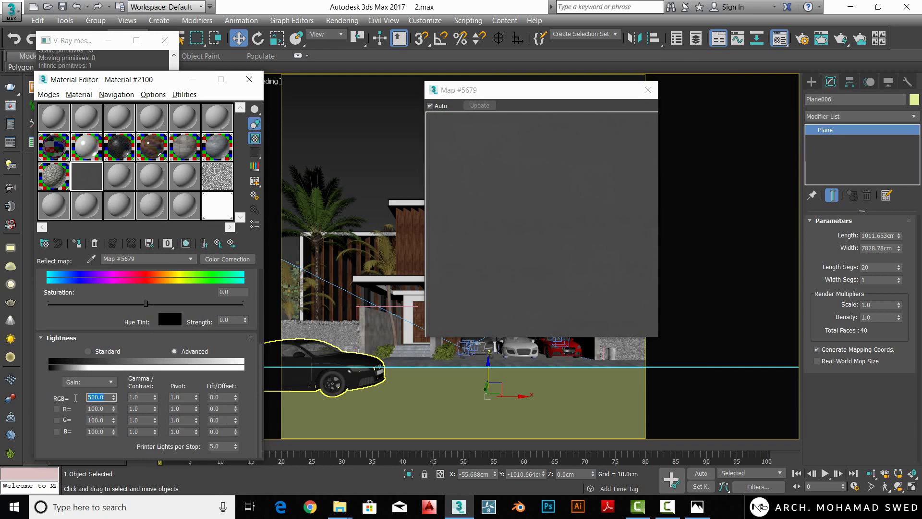
pyautogui.write('100')
pyautogui.press('Return')
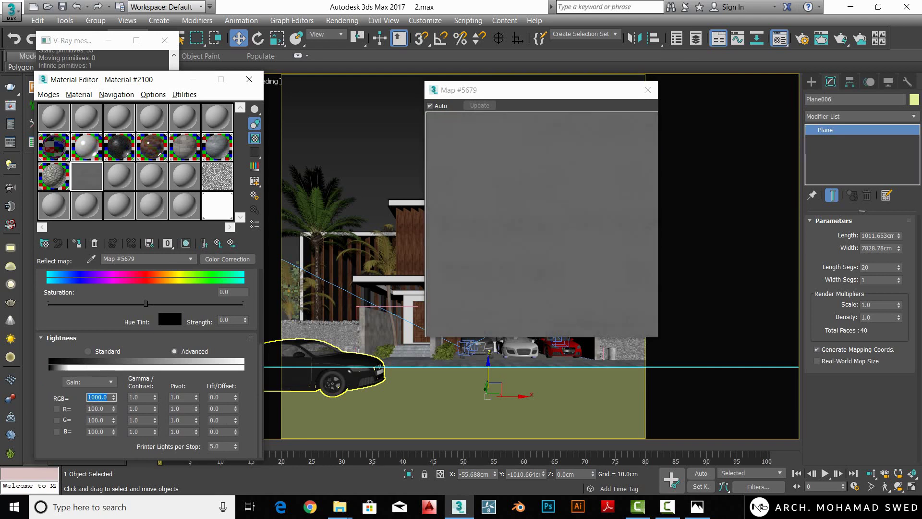
pyautogui.click(217, 245)
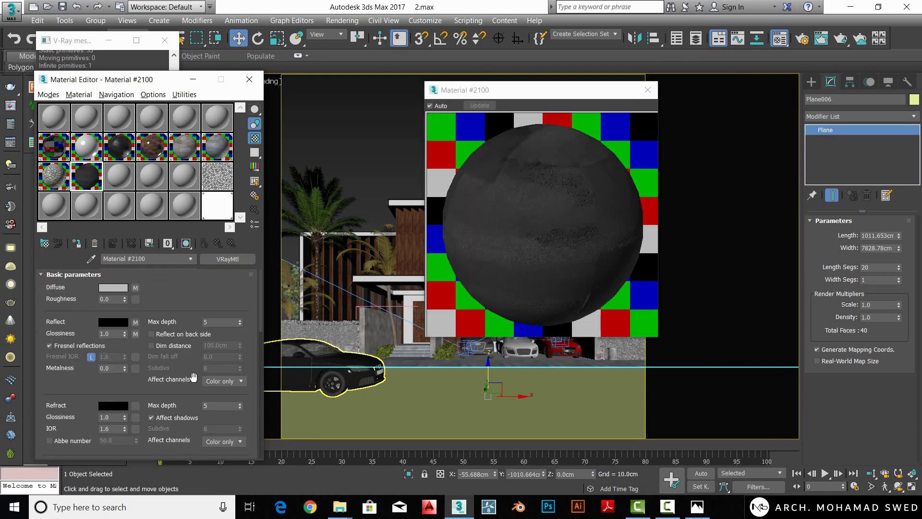
# - Wrap the GLOSS_HIRES glossiness bitmap in a Color Correction with advanced RGB gain 600
pyautogui.click(136, 334)
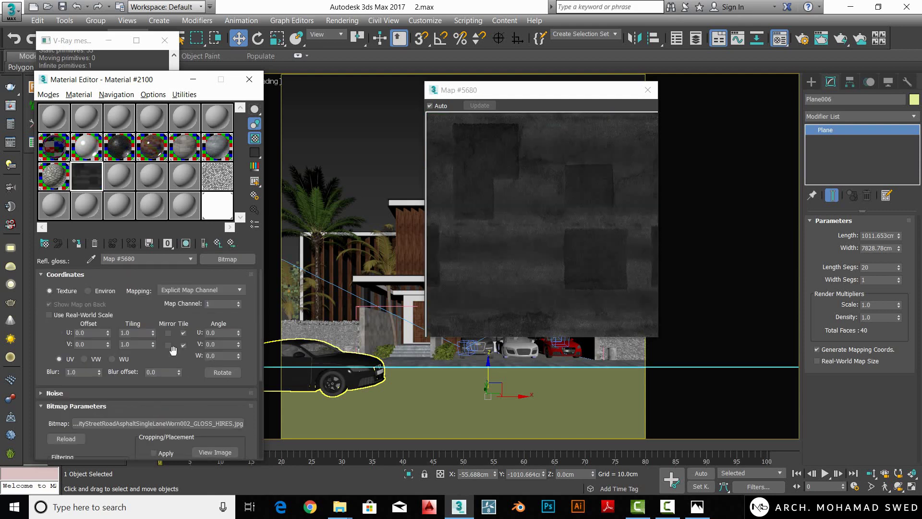
pyautogui.click(228, 260)
pyautogui.doubleClick(514, 171)
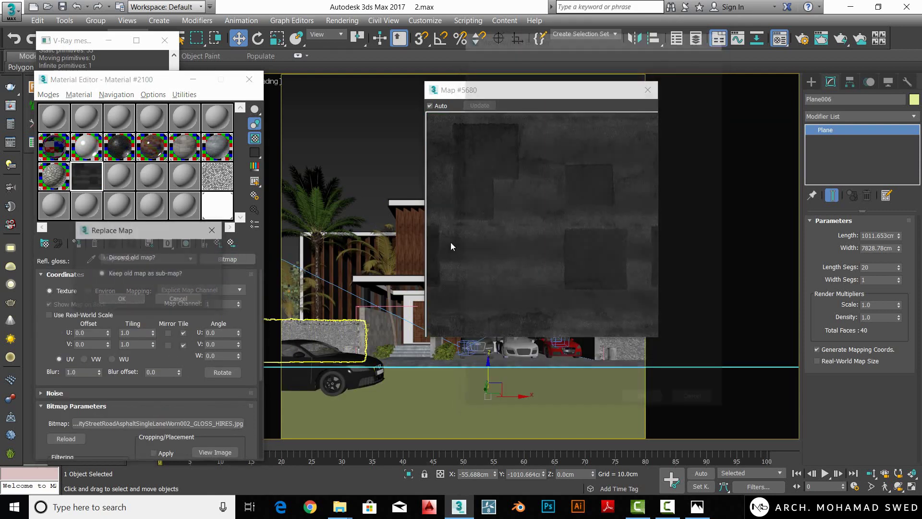
pyautogui.click(137, 303)
pyautogui.moveTo(102, 444); pyautogui.dragTo(119, 286)
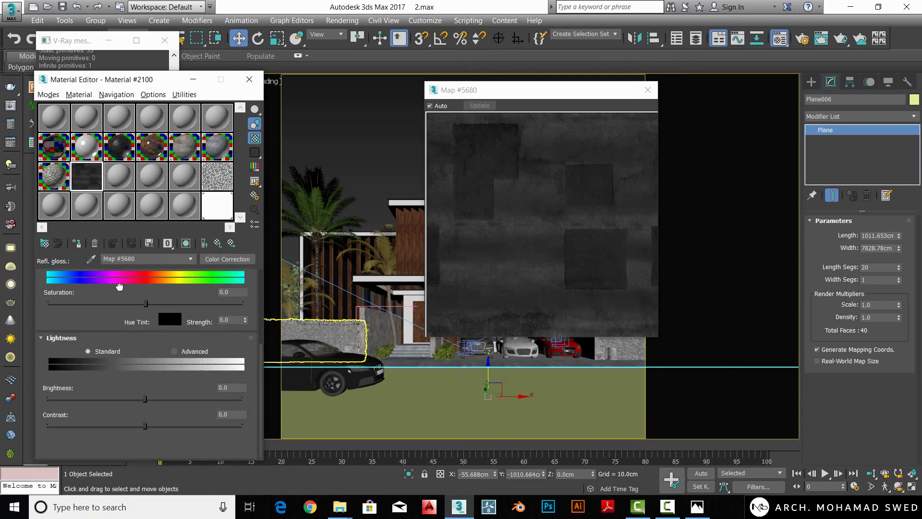
pyautogui.click(184, 352)
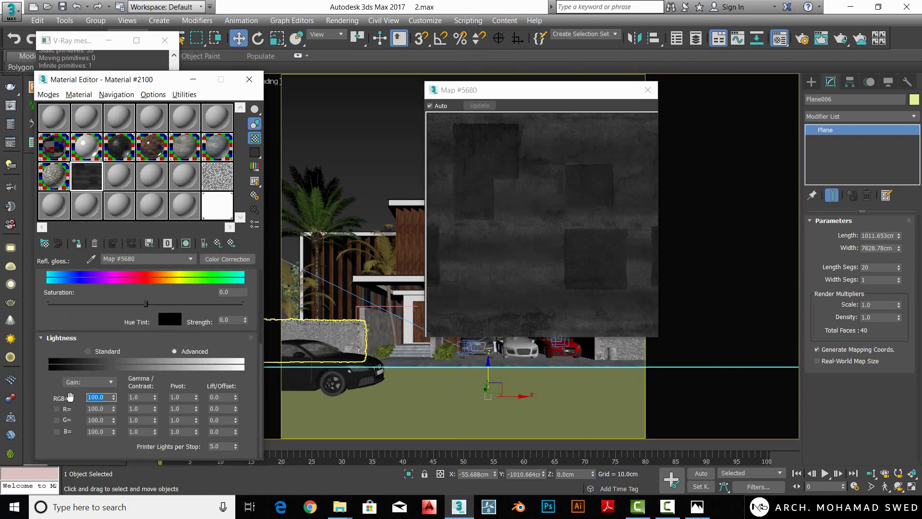
pyautogui.write('00')
pyautogui.press('Return')
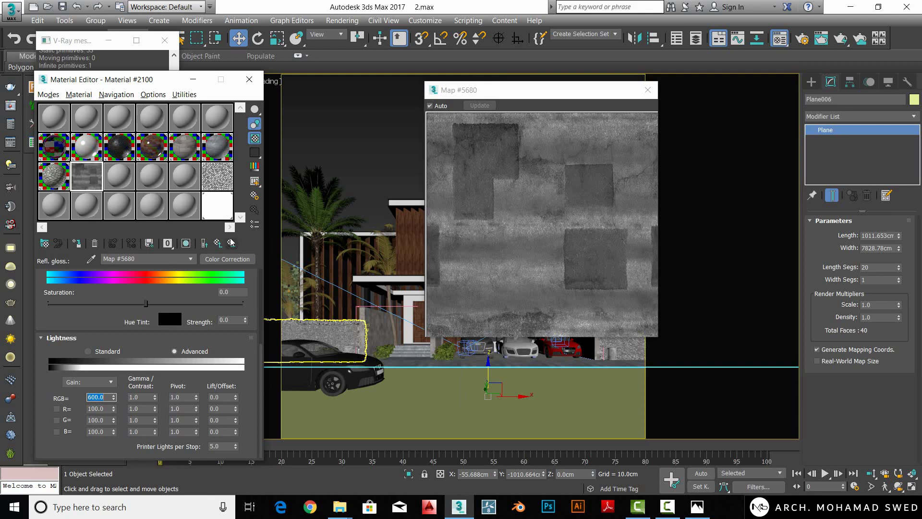
pyautogui.press('Up')
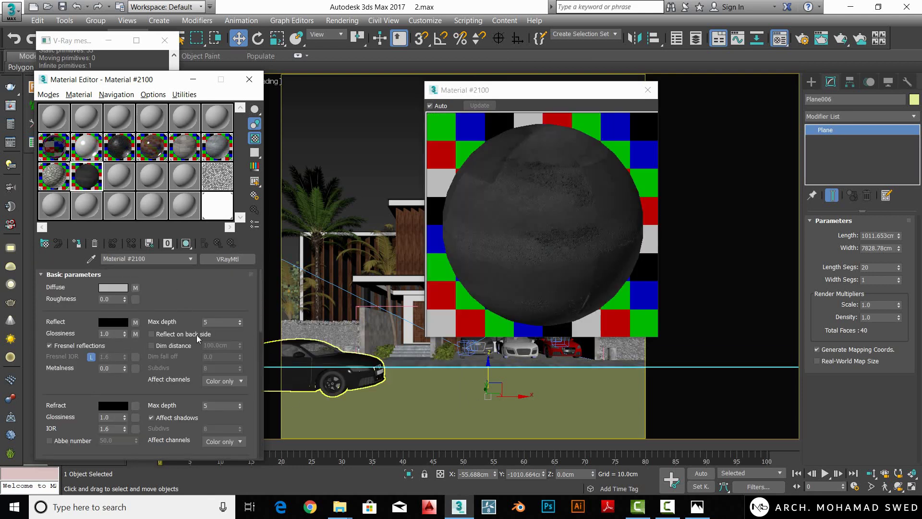
# - Set the asphalt reflection colour to mid grey, about value 138
pyautogui.click(111, 324)
pyautogui.moveTo(378, 128); pyautogui.dragTo(395, 128)
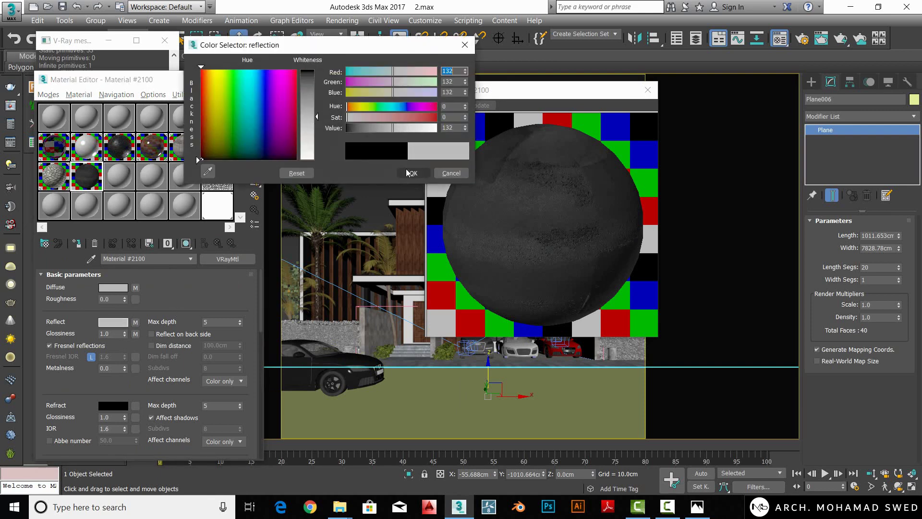
pyautogui.click(413, 173)
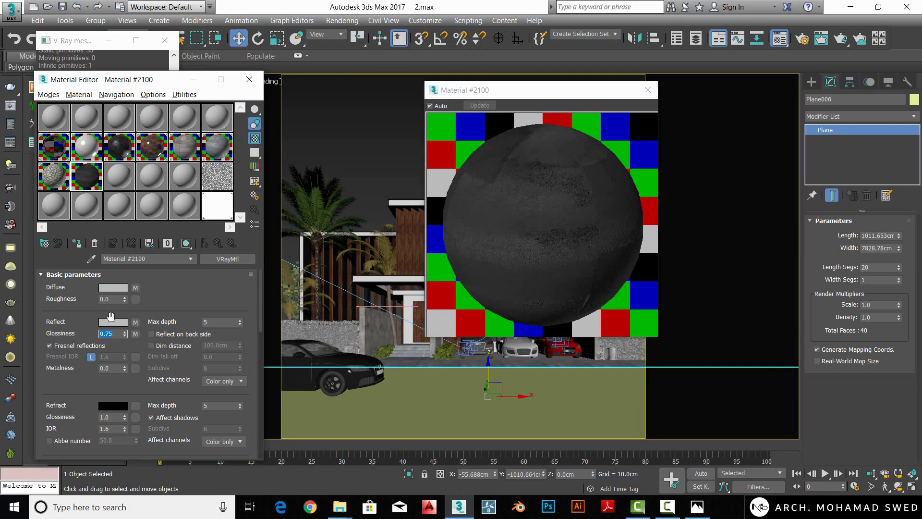
pyautogui.scroll(-5, 96, 322)
pyautogui.scroll(-5, 71, 310)
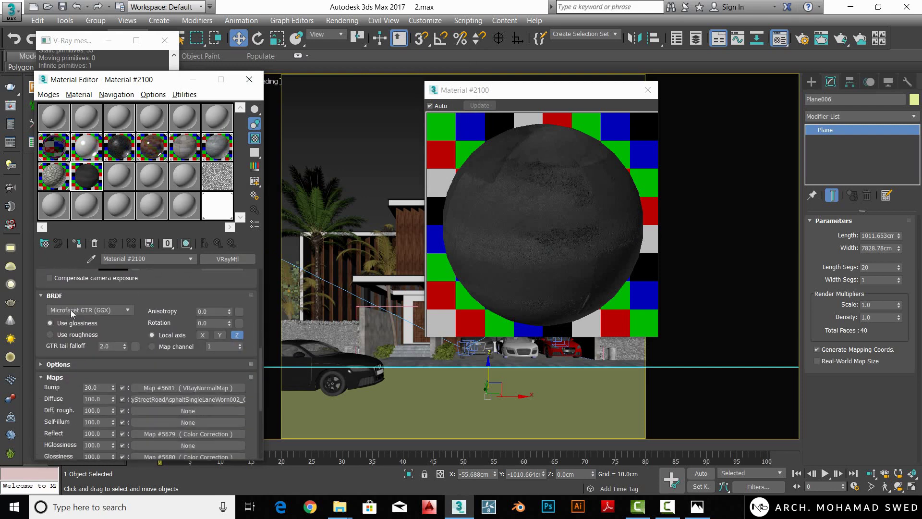
pyautogui.scroll(-5, 57, 347)
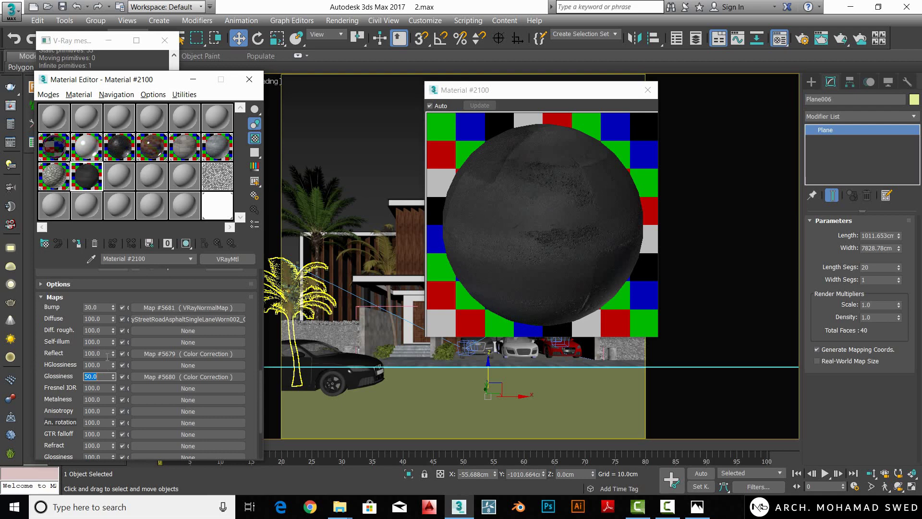
# - Lower the Reflect map amount to 50
pyautogui.click(107, 355)
pyautogui.write('50')
pyautogui.press('Return')
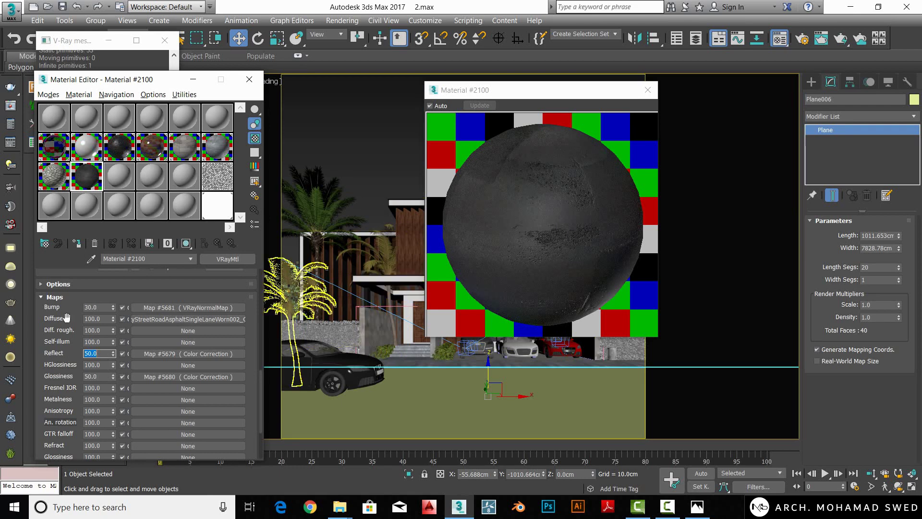
pyautogui.scroll(3, 69, 392)
pyautogui.scroll(3, 69, 392)
pyautogui.scroll(3, 68, 392)
pyautogui.scroll(3, 69, 298)
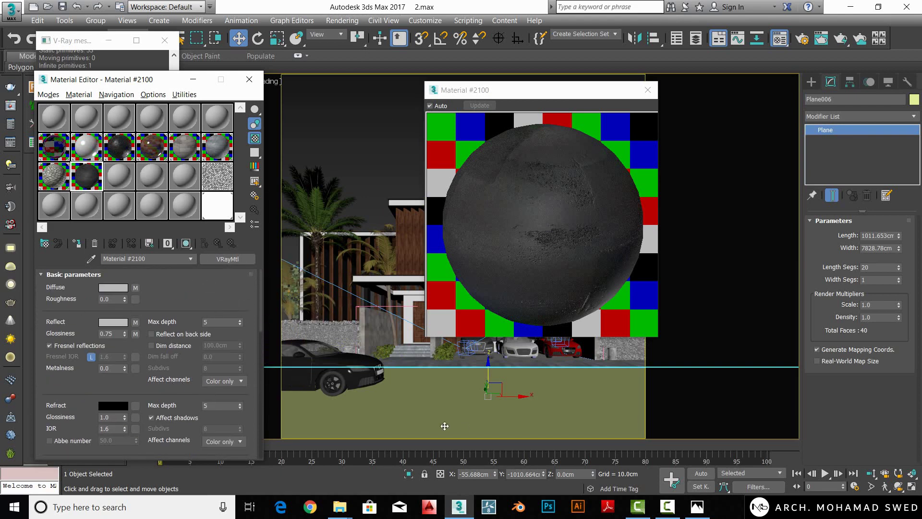
# - Recheck the 06.effectsResult.jpg reference in Photos, then close the enlarged material preview
pyautogui.click(694, 508)
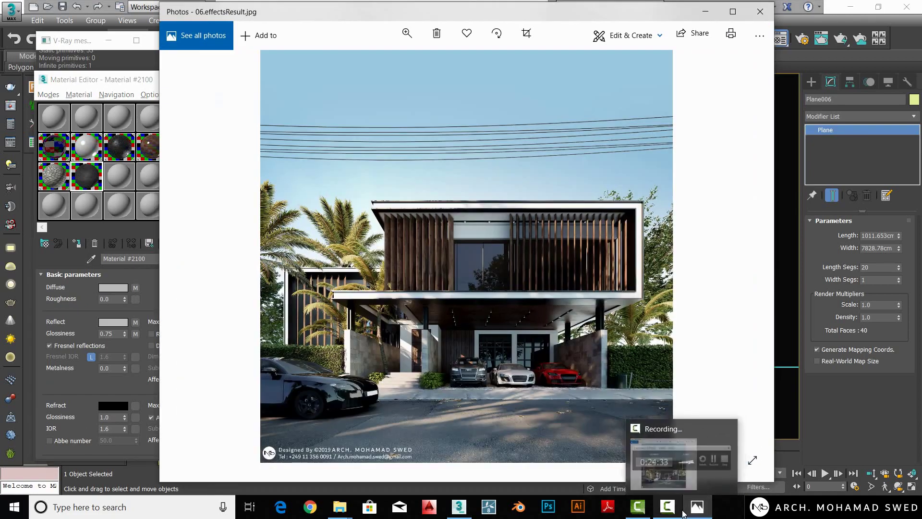
pyautogui.click(694, 509)
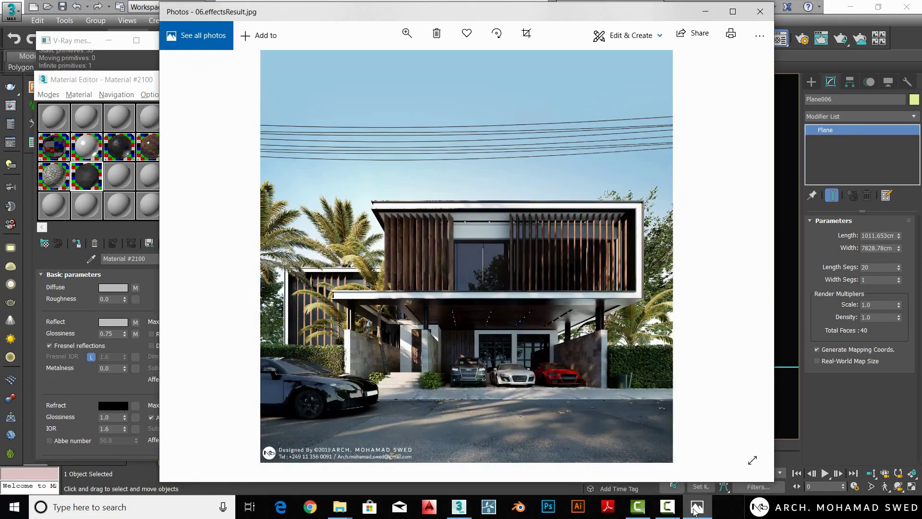
pyautogui.click(694, 509)
pyautogui.click(647, 90)
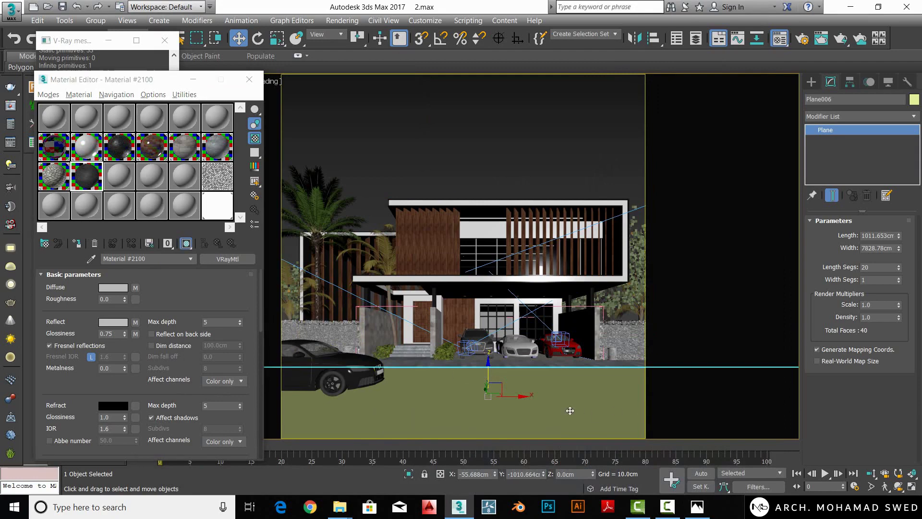
# - Assign the asphalt material to the road plane and add a UVW Map modifier
pyautogui.click(149, 243)
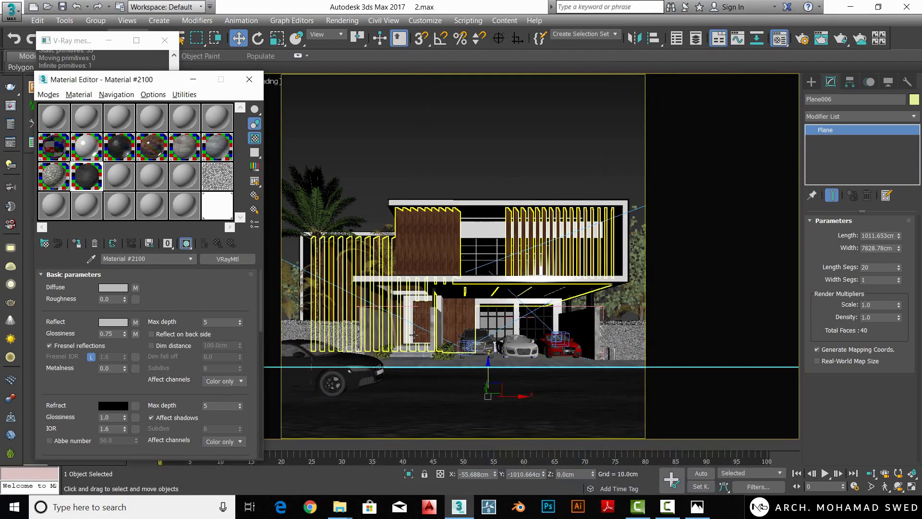
pyautogui.press('t')
pyautogui.scroll(-2, 537, 249)
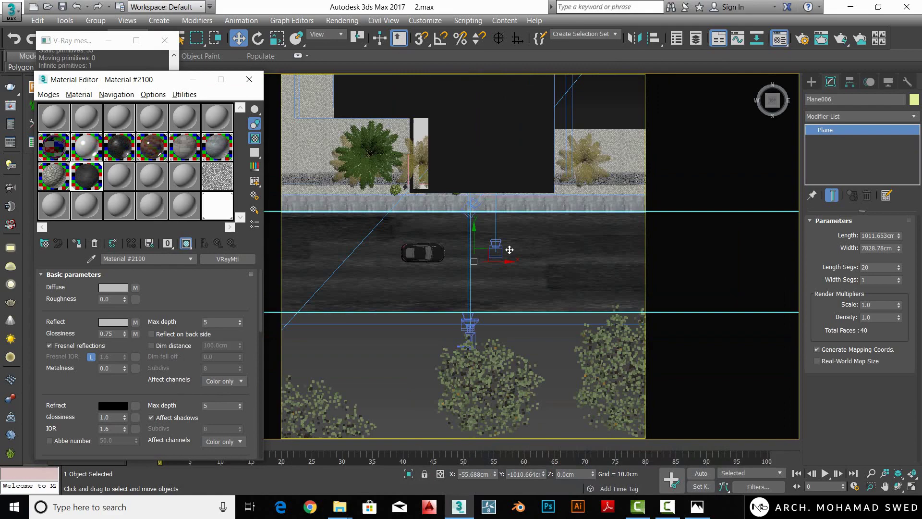
pyautogui.click(840, 114)
pyautogui.press('u')
pyautogui.press('Down')
pyautogui.press('Return')
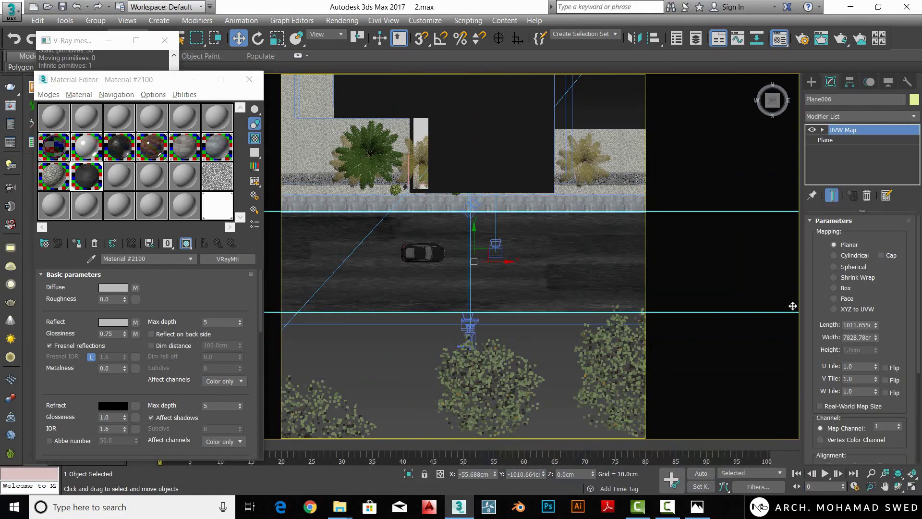
# - Switch the UVW mapping to Box with a length of 1000 cm
pyautogui.click(834, 288)
pyautogui.scroll(3, 531, 309)
pyautogui.scroll(1, 504, 290)
pyautogui.scroll(-4, 488, 274)
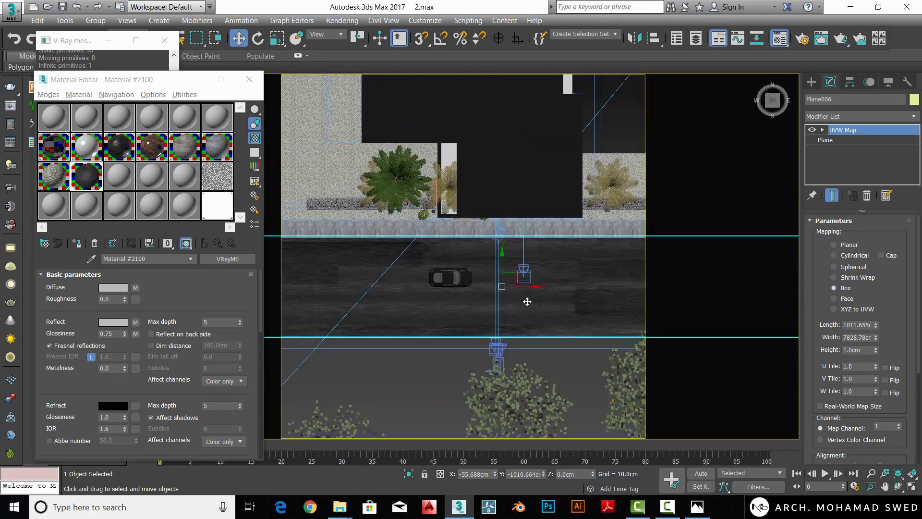
pyautogui.scroll(2, 528, 302)
pyautogui.doubleClick(859, 324)
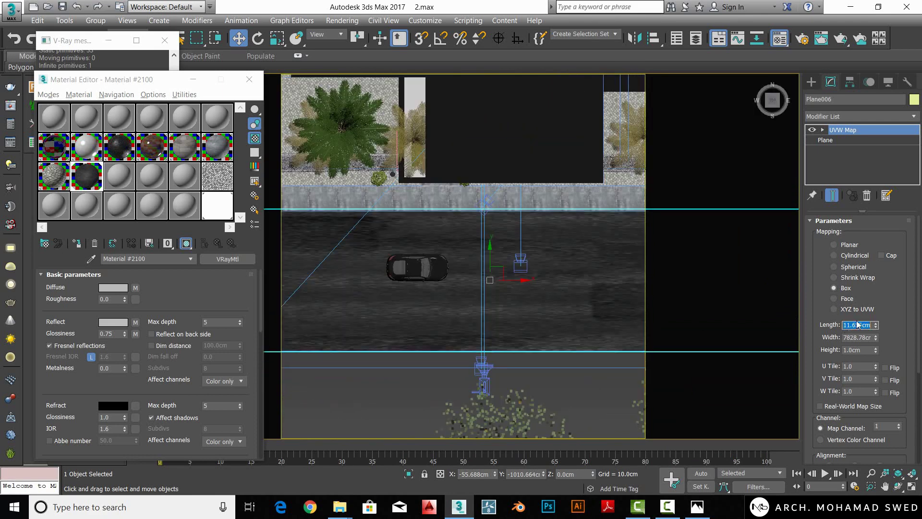
pyautogui.write('1000')
pyautogui.press('Tab')
# - Set the box mapping width to 1500 cm and height to 1000 cm
pyautogui.write('10')
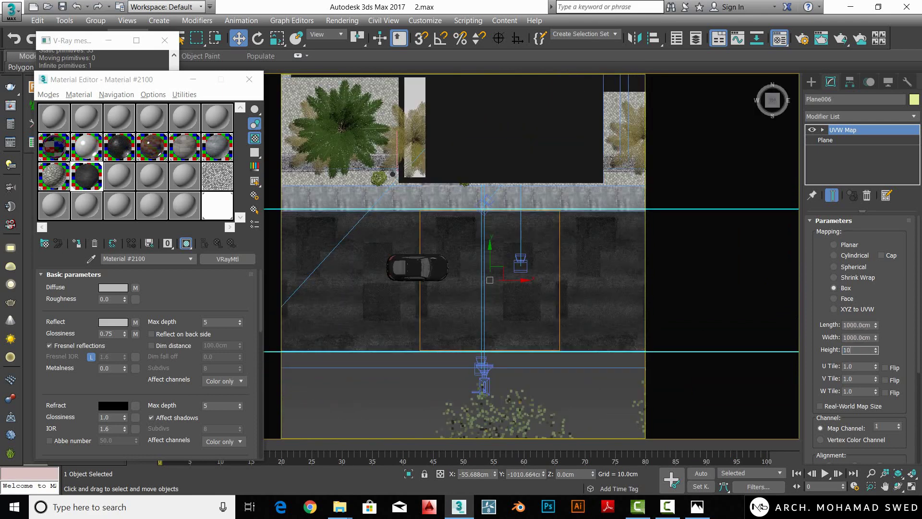
pyautogui.scroll(3, 526, 279)
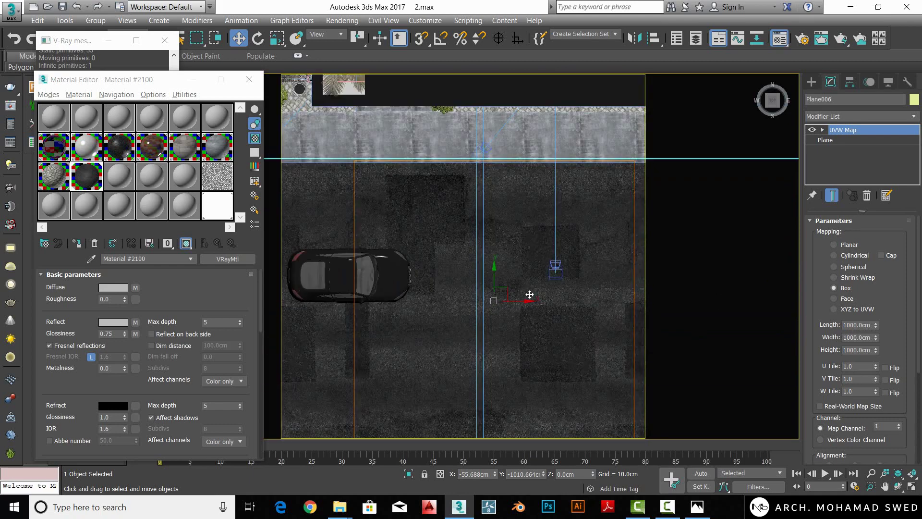
pyautogui.scroll(-1, 526, 279)
pyautogui.moveTo(876, 341); pyautogui.dragTo(876, 326)
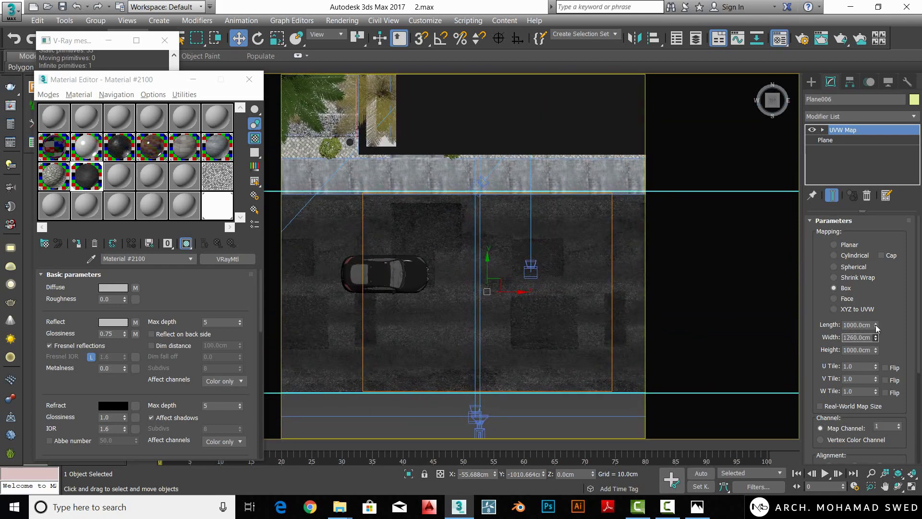
pyautogui.write('0')
pyautogui.press('Return')
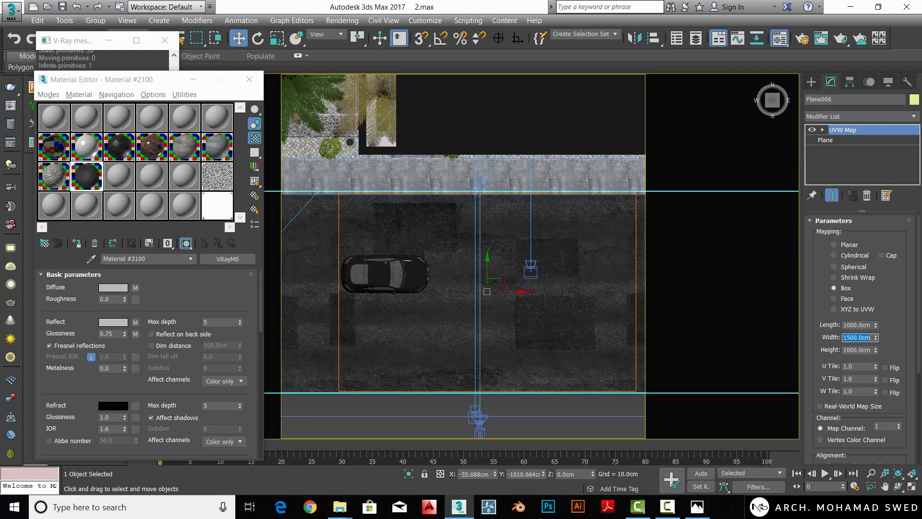
# - Shift the mapping gizmo sideways across the road in the top view
pyautogui.moveTo(513, 292)
pyautogui.mouseDown(button='middle')
pyautogui.moveTo(539, 292)
pyautogui.moveTo(516, 286)
pyautogui.mouseUp(button='middle')
pyautogui.moveTo(537, 288); pyautogui.dragTo(521, 290)
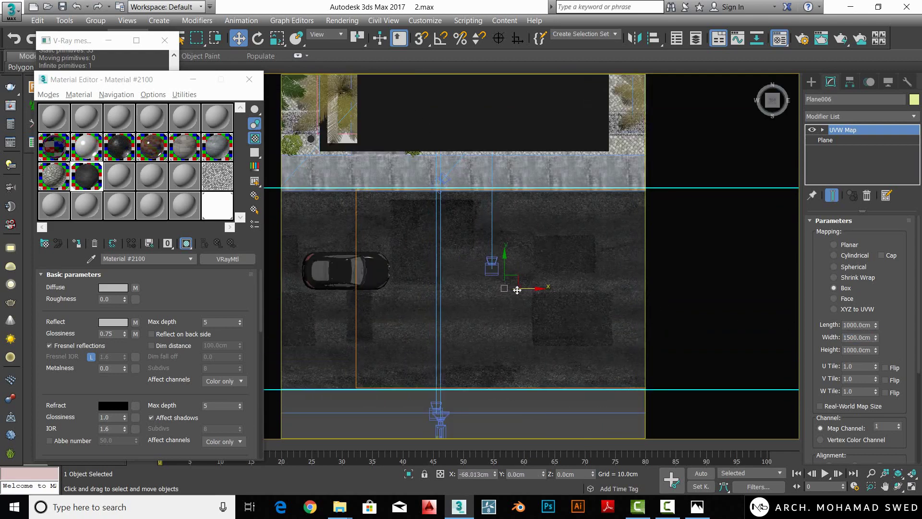
pyautogui.moveTo(507, 289); pyautogui.dragTo(502, 292, button='middle')
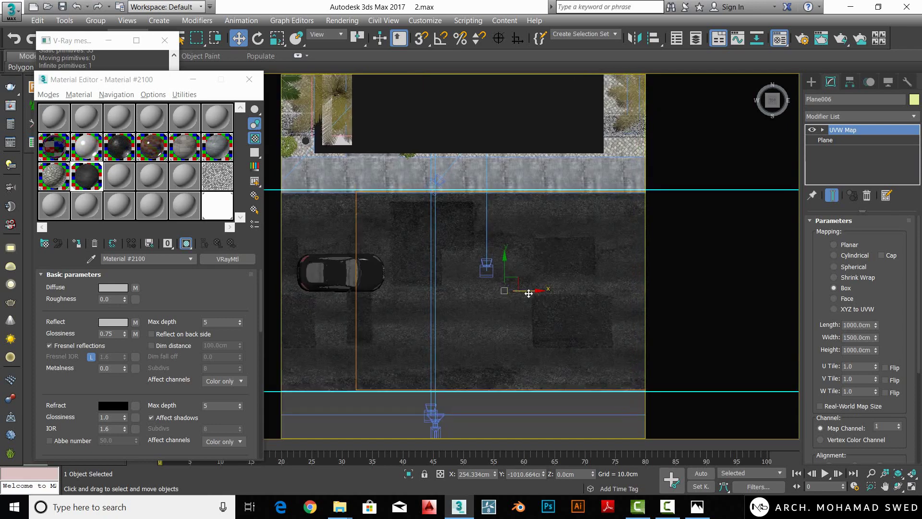
pyautogui.moveTo(505, 291); pyautogui.dragTo(497, 291)
pyautogui.moveTo(463, 330); pyautogui.dragTo(484, 287, button='middle')
pyautogui.moveTo(549, 257); pyautogui.dragTo(513, 256)
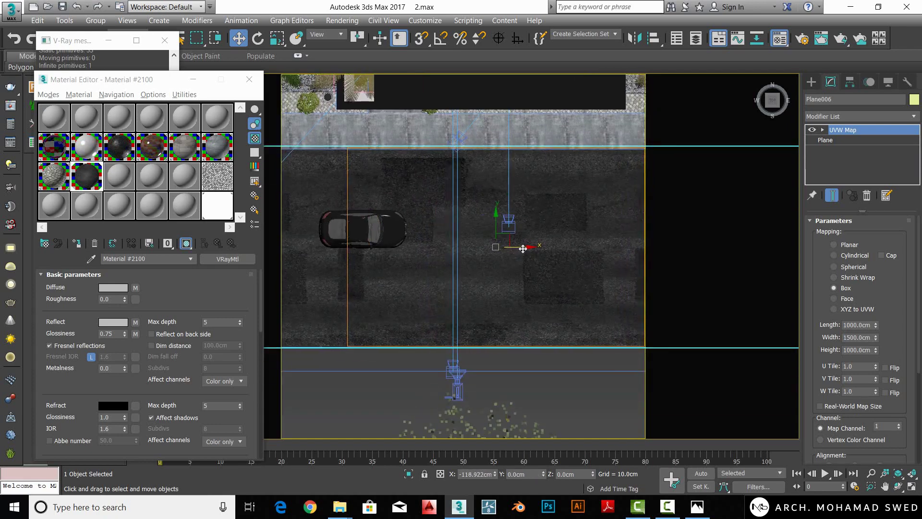
# - Switch the viewport to VRayCam001 and launch a V-Ray test render
pyautogui.press('c')
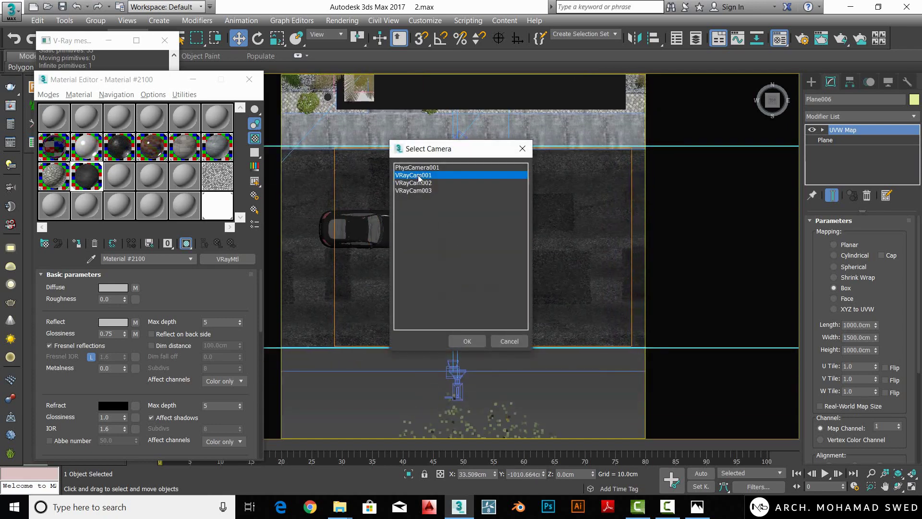
pyautogui.doubleClick(420, 175)
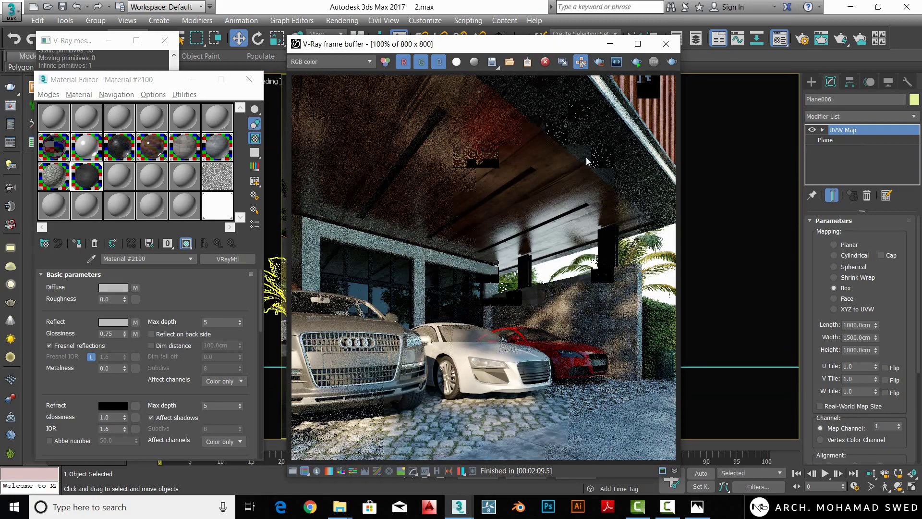
pyautogui.hotkey('shift', 'q')
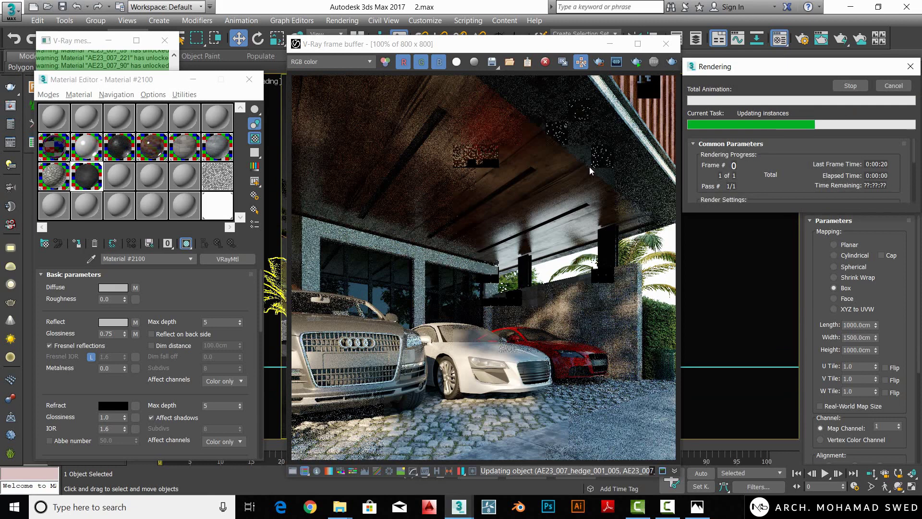
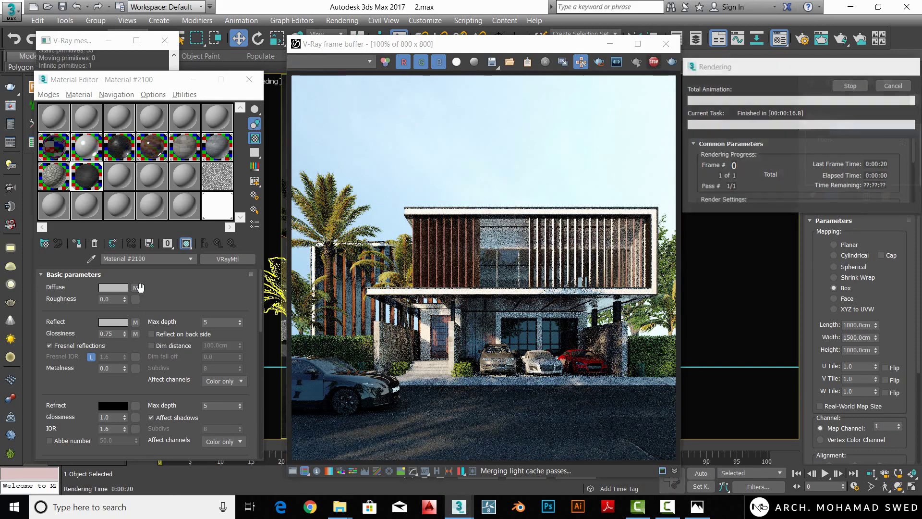
# - Replace the road's diffuse bitmap with Color Correction, keeping the asphalt bitmap as sub-map
pyautogui.click(135, 287)
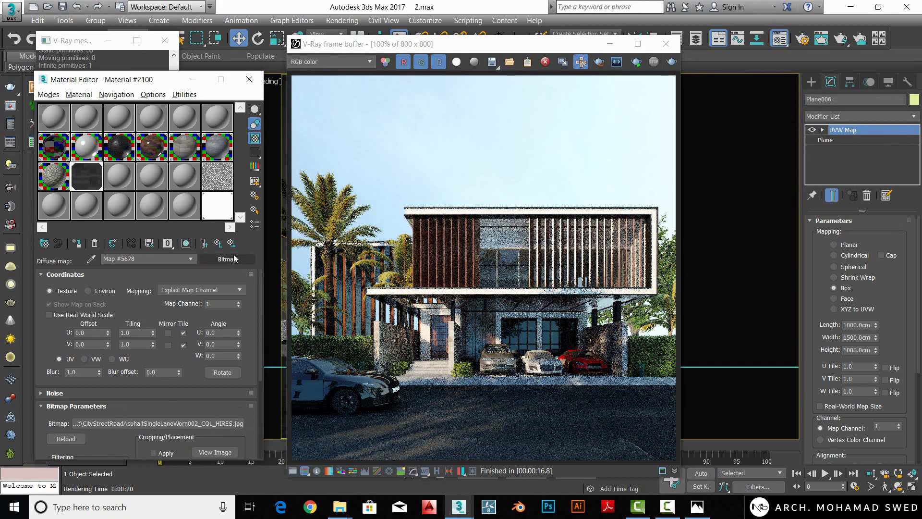
pyautogui.click(229, 257)
pyautogui.doubleClick(509, 171)
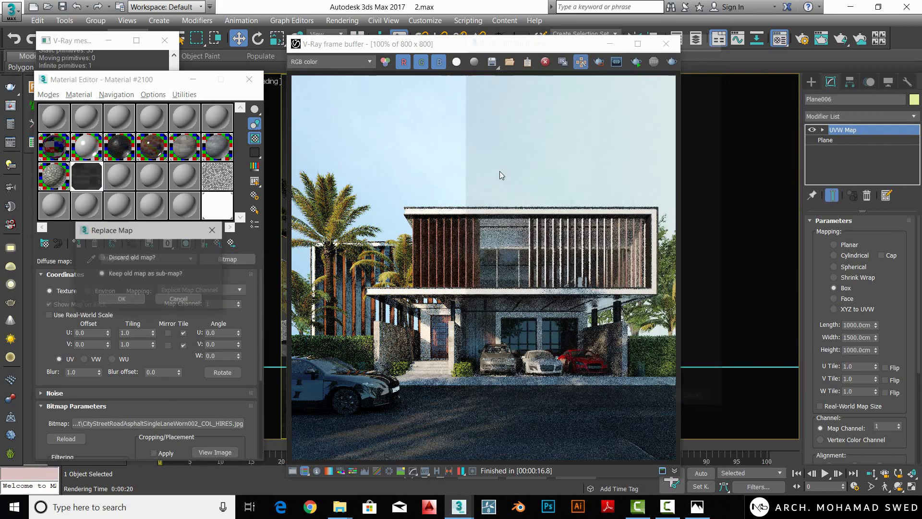
pyautogui.click(123, 299)
pyautogui.click(610, 44)
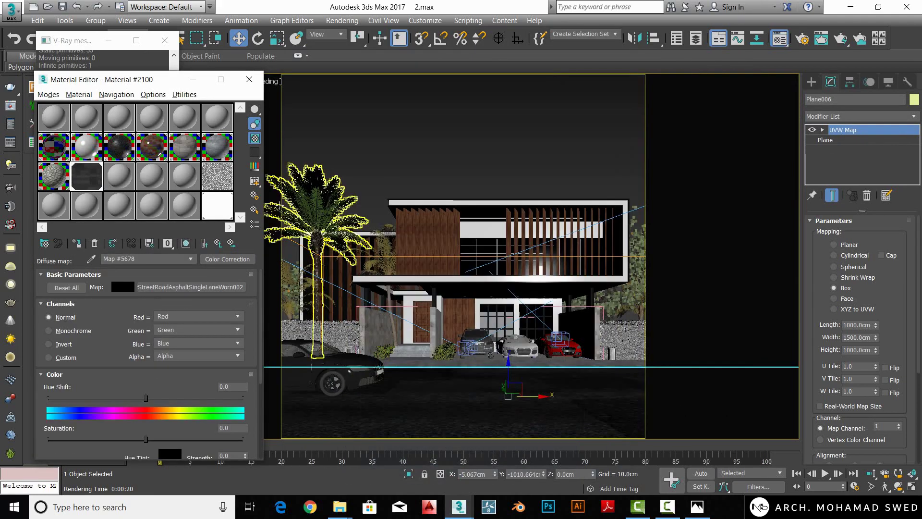
pyautogui.doubleClick(88, 182)
pyautogui.moveTo(132, 382); pyautogui.dragTo(111, 273)
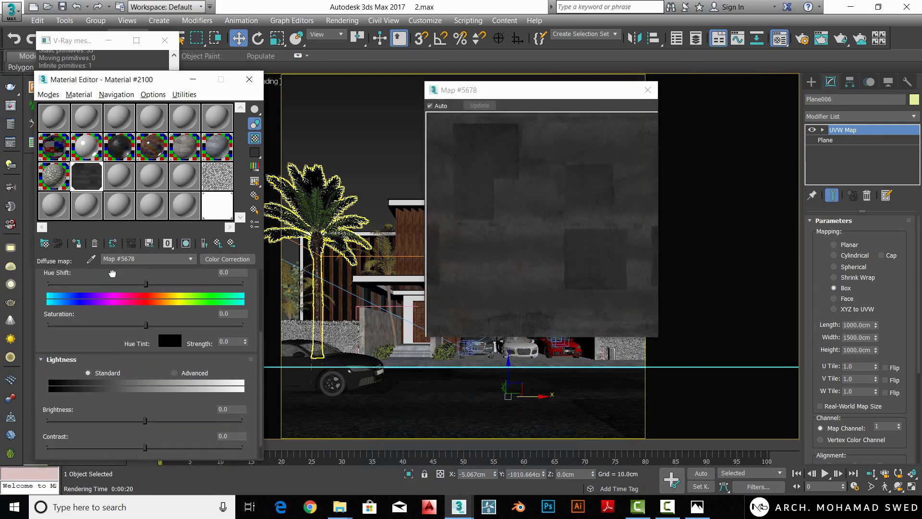
# - Switch Lightness to Advanced and try RGB gamma values of 2.0, then 1.6
pyautogui.click(173, 372)
pyautogui.write('2.')
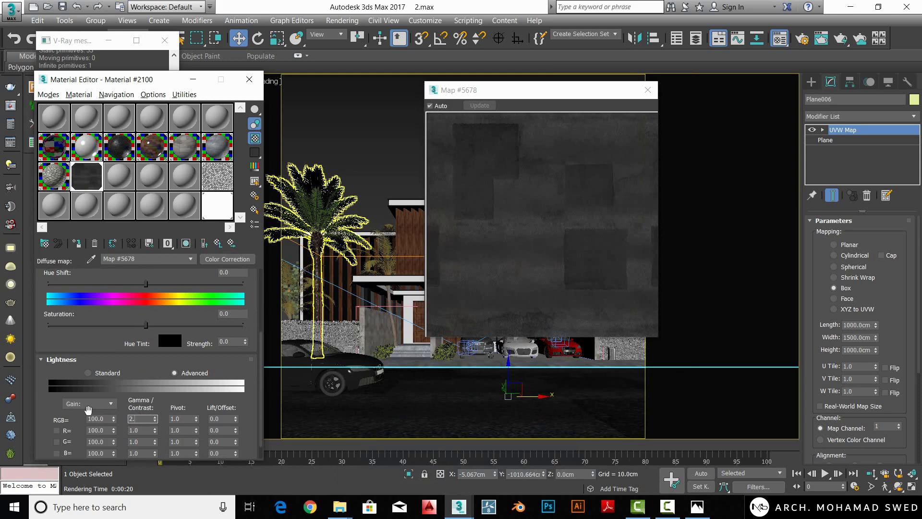
pyautogui.press('Return')
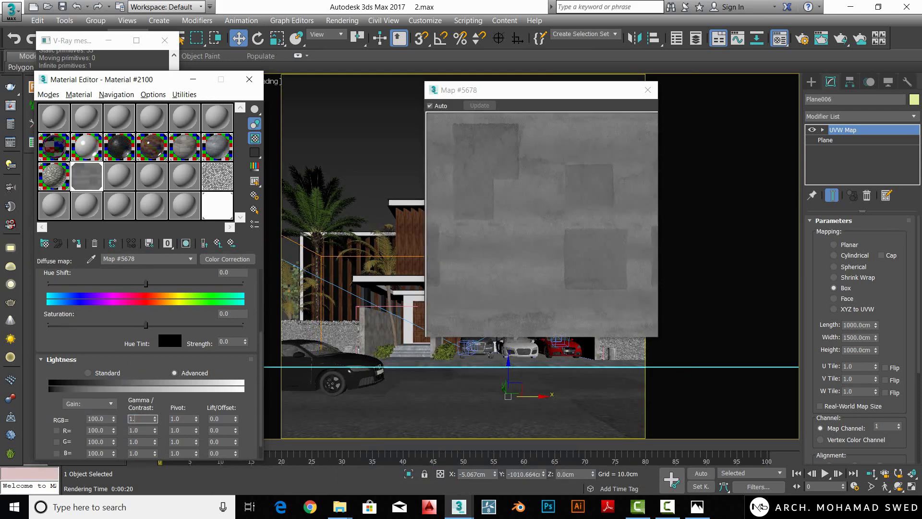
pyautogui.write('6')
pyautogui.press('Return')
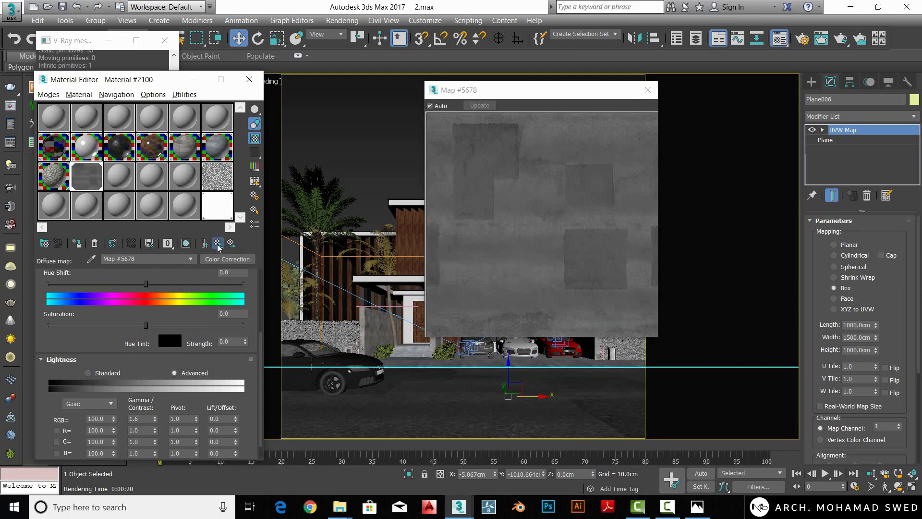
# - Settle the Color Correction RGB gamma at 1.4 and return to the road material
pyautogui.click(218, 243)
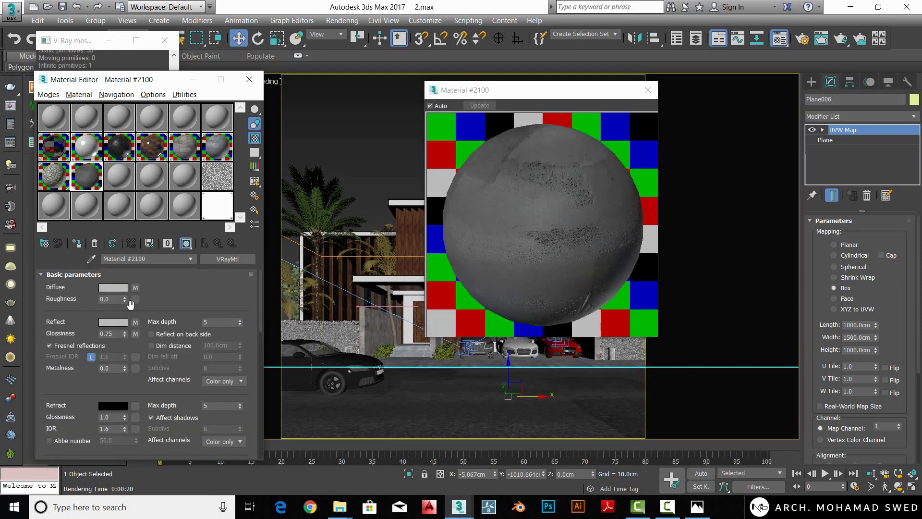
pyautogui.click(135, 288)
pyautogui.scroll(-2, 134, 408)
pyautogui.scroll(-2, 135, 410)
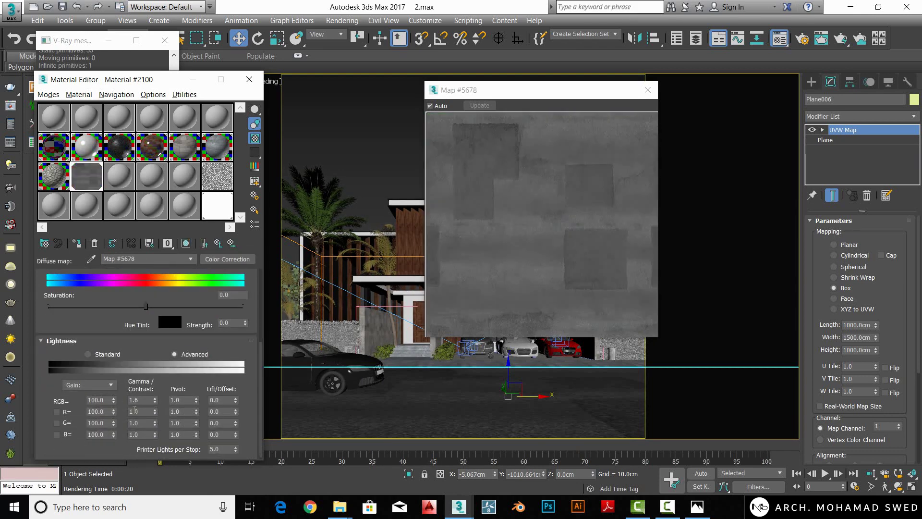
pyautogui.click(137, 400)
pyautogui.write('1.4')
pyautogui.press('Return')
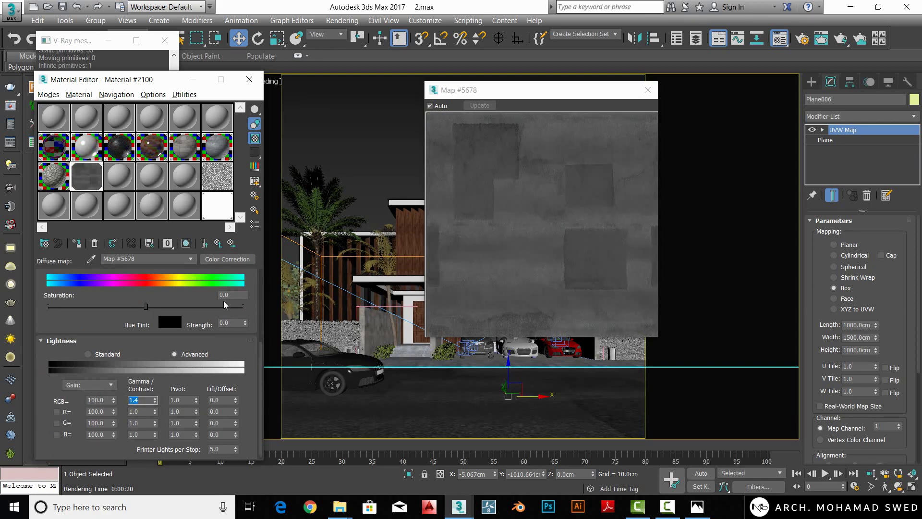
pyautogui.click(205, 243)
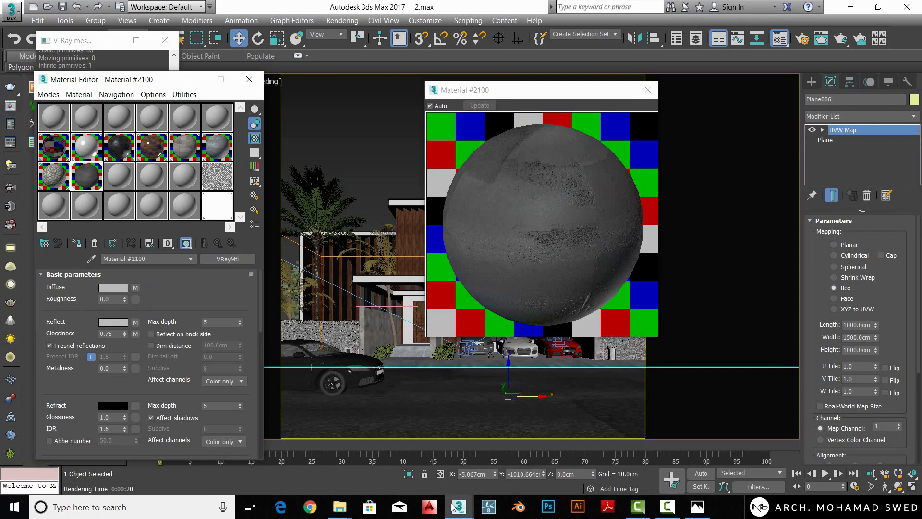
# - Enable Region render over the street strip in the V-Ray frame buffer and render it
pyautogui.moveTo(458, 506)
pyautogui.click(530, 454)
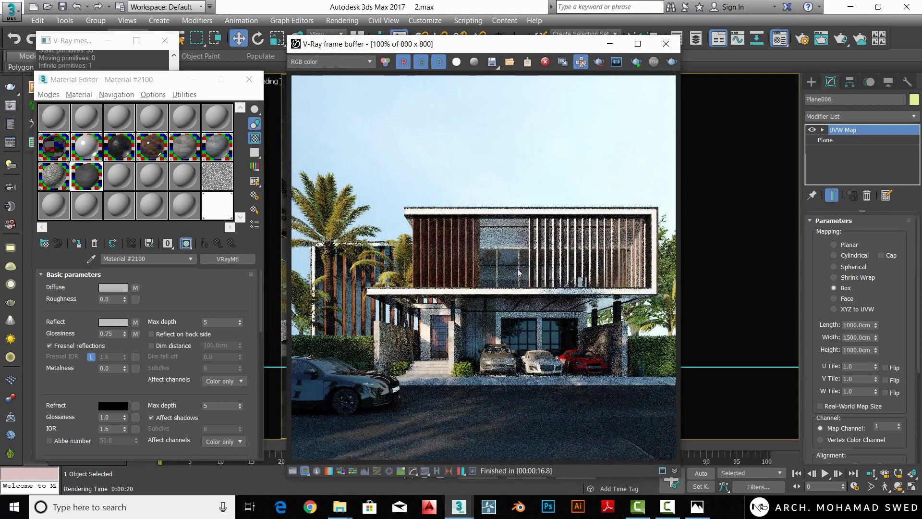
pyautogui.click(598, 67)
pyautogui.moveTo(676, 400); pyautogui.dragTo(675, 385)
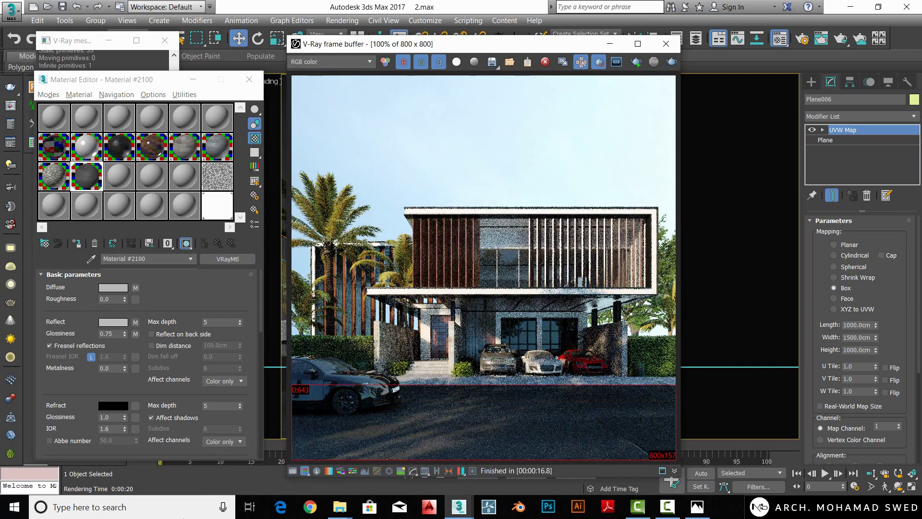
pyautogui.click(673, 62)
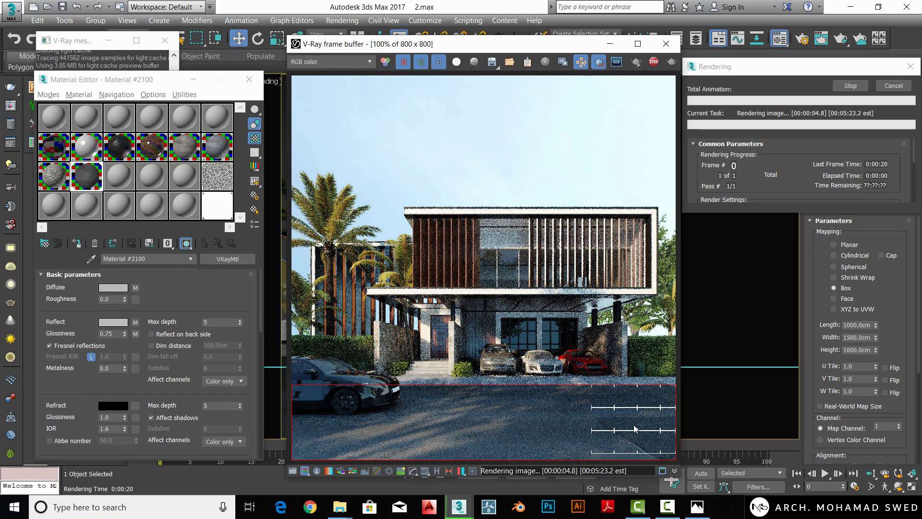
# - Inspect the re-rendered street strip, then close the V-Ray frame buffer
pyautogui.scroll(1, 636, 442)
pyautogui.hscroll(1, 592, 359)
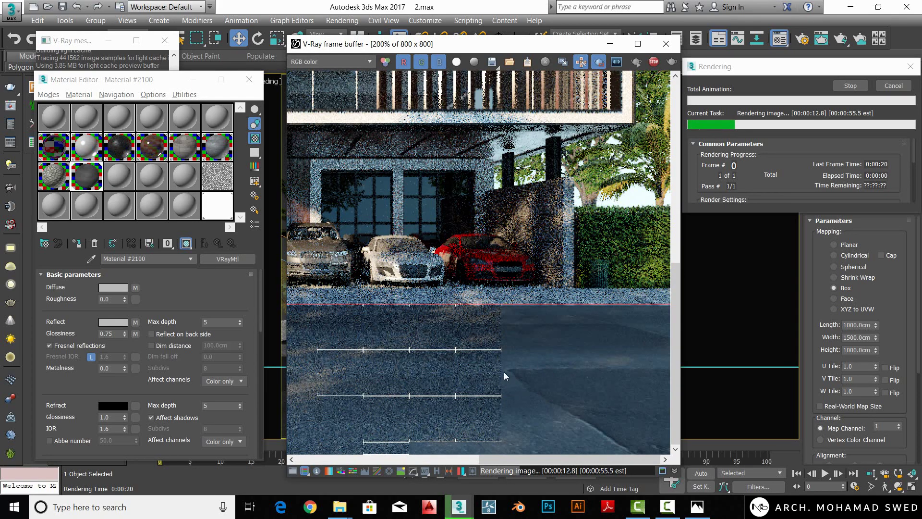
pyautogui.hscroll(-1, 540, 408)
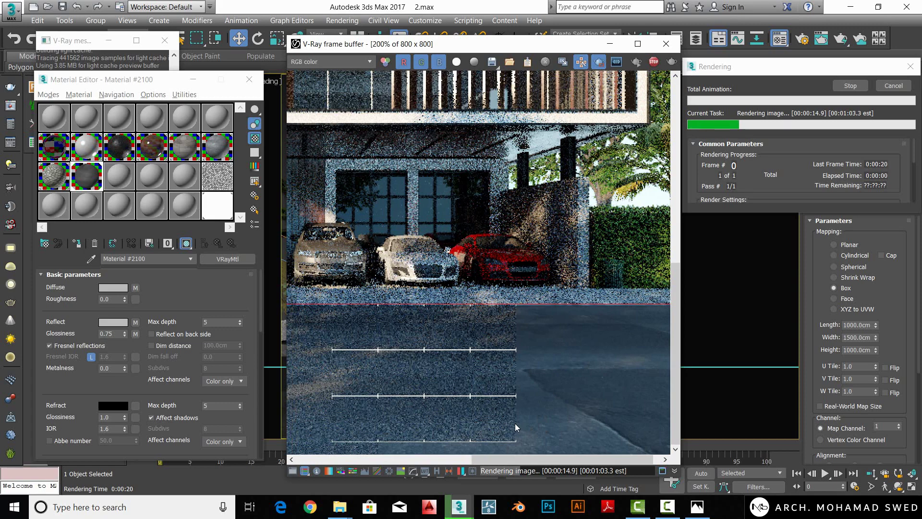
pyautogui.scroll(-2, 512, 393)
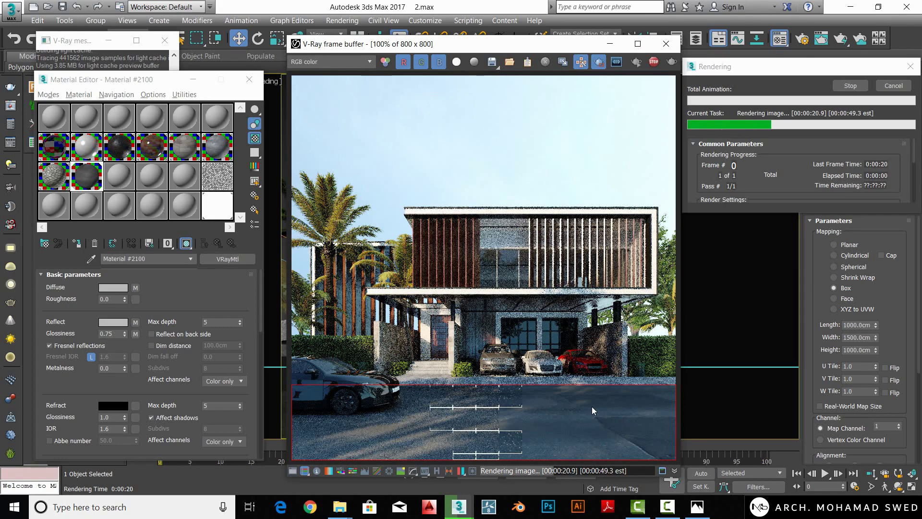
pyautogui.scroll(2, 567, 434)
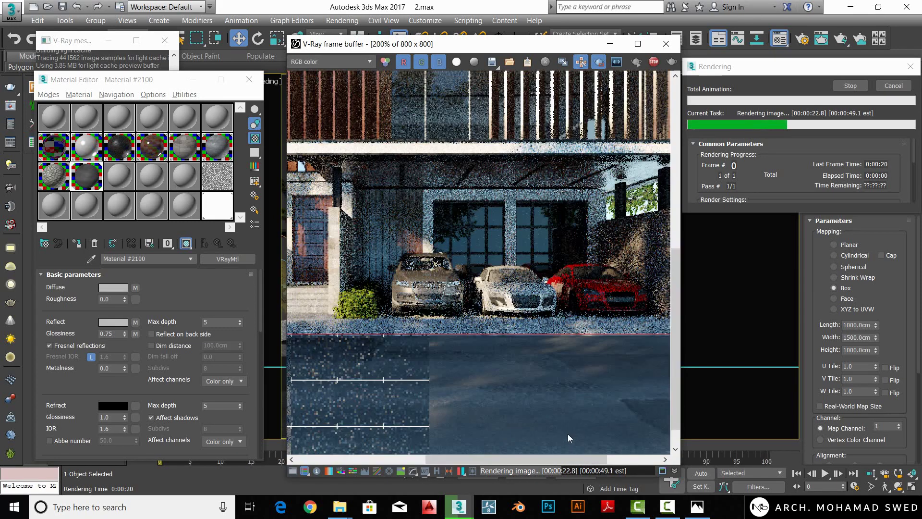
pyautogui.scroll(-1, 529, 379)
pyautogui.scroll(-1, 516, 366)
pyautogui.scroll(1, 505, 362)
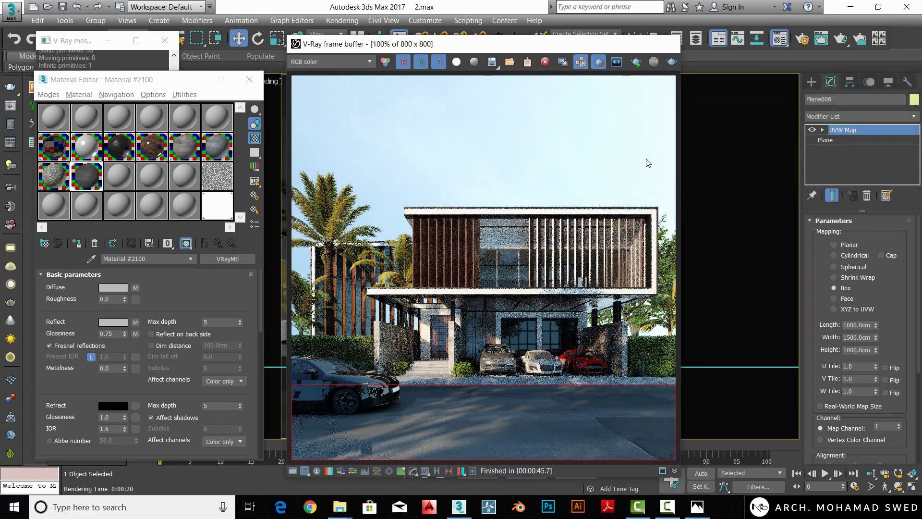
pyautogui.click(666, 44)
# - Zoom in on the cars in 06.effectsResult.jpg, then minimize the Photos viewer
pyautogui.click(697, 507)
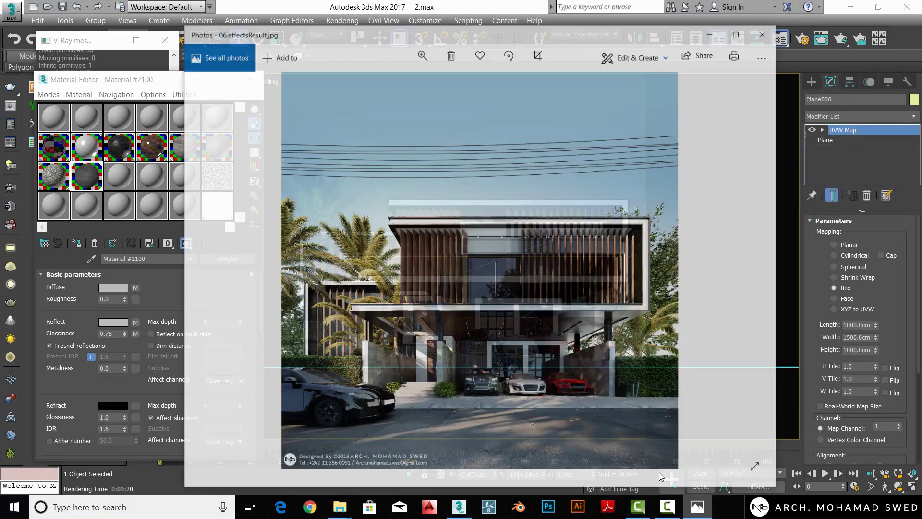
pyautogui.scroll(3, 586, 396)
pyautogui.scroll(1, 586, 396)
pyautogui.scroll(-4, 538, 339)
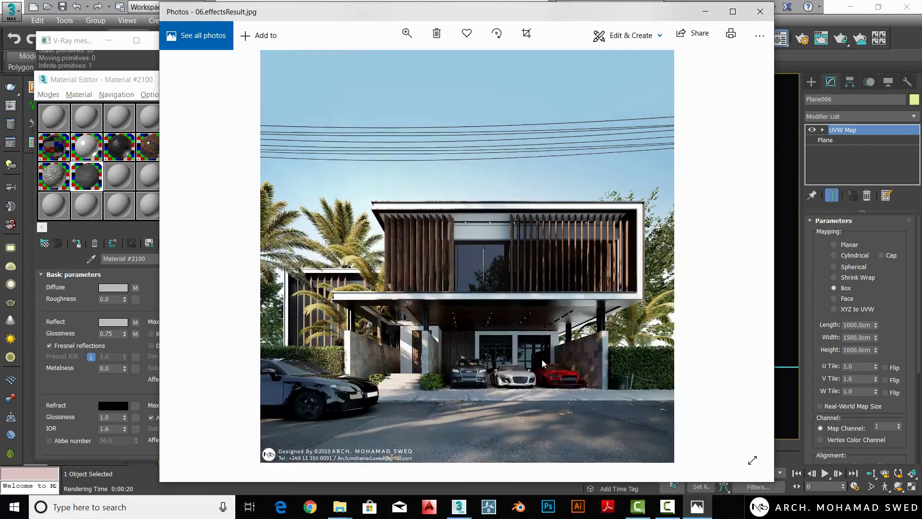
pyautogui.scroll(3, 551, 435)
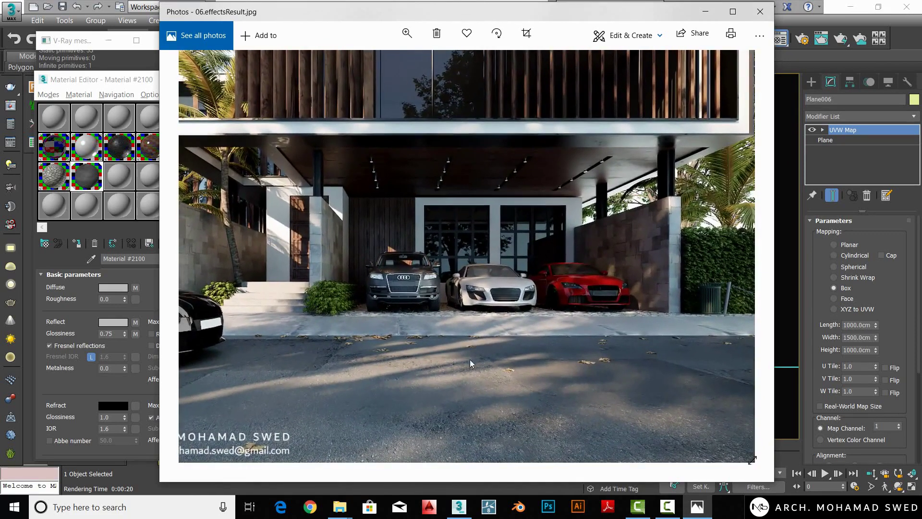
pyautogui.click(705, 12)
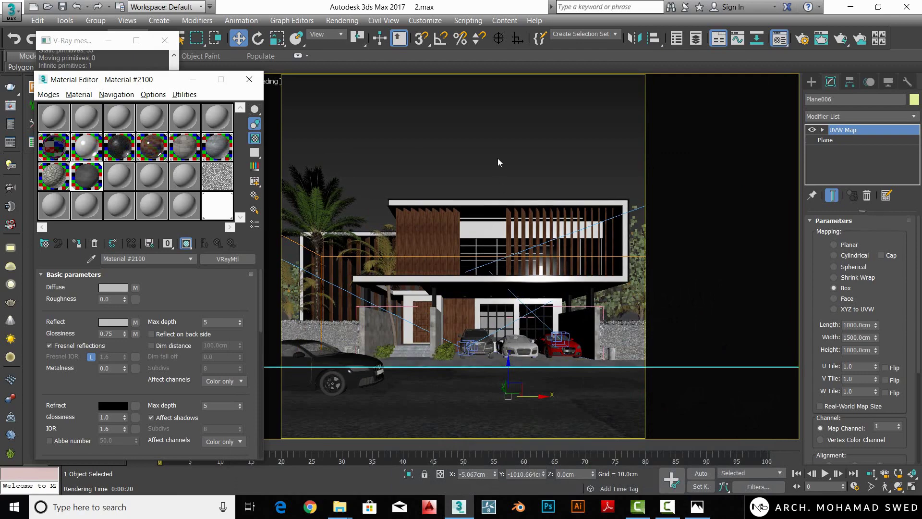
# - Switch to the Top view and select the road plane Plane006
pyautogui.click(558, 369)
pyautogui.press('t')
pyautogui.scroll(5, 535, 202)
pyautogui.click(535, 202)
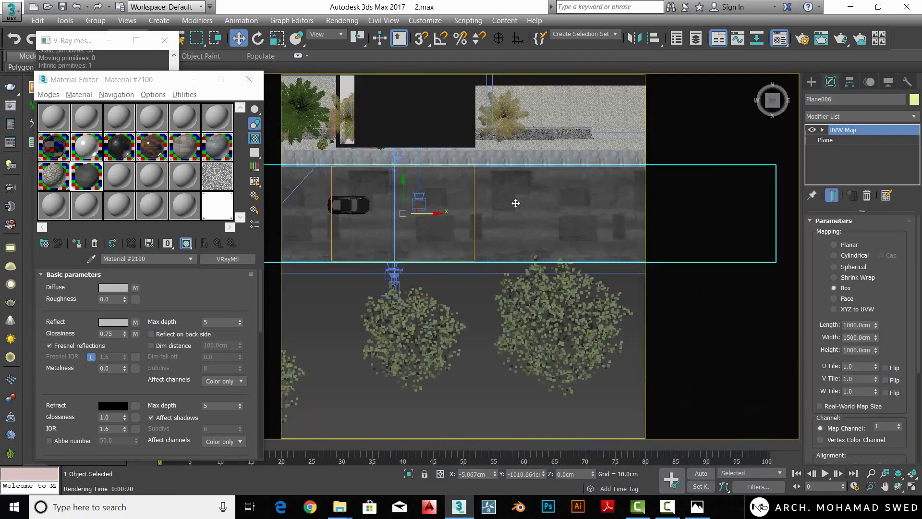
pyautogui.scroll(-4, 489, 269)
pyautogui.scroll(3, 557, 240)
# - Start creating a Forest Pro object from the Itoo Software category
pyautogui.click(813, 82)
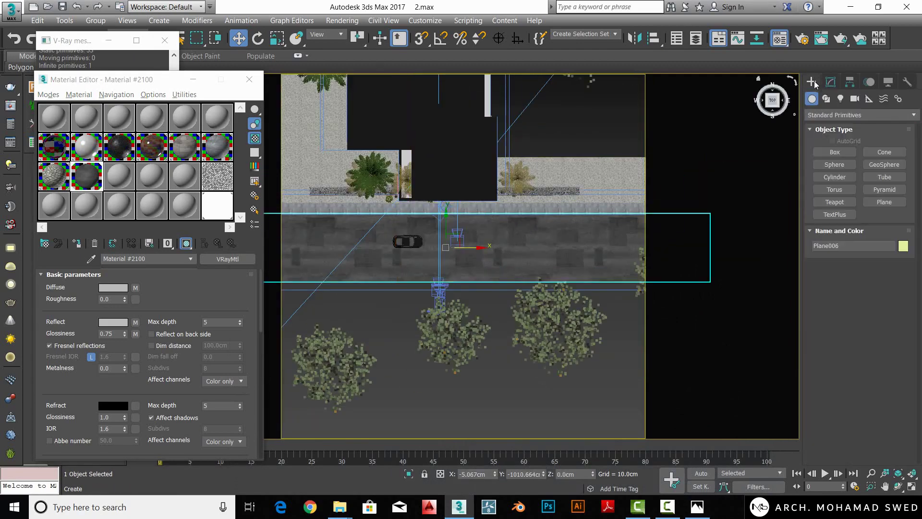
pyautogui.click(845, 115)
pyautogui.click(827, 275)
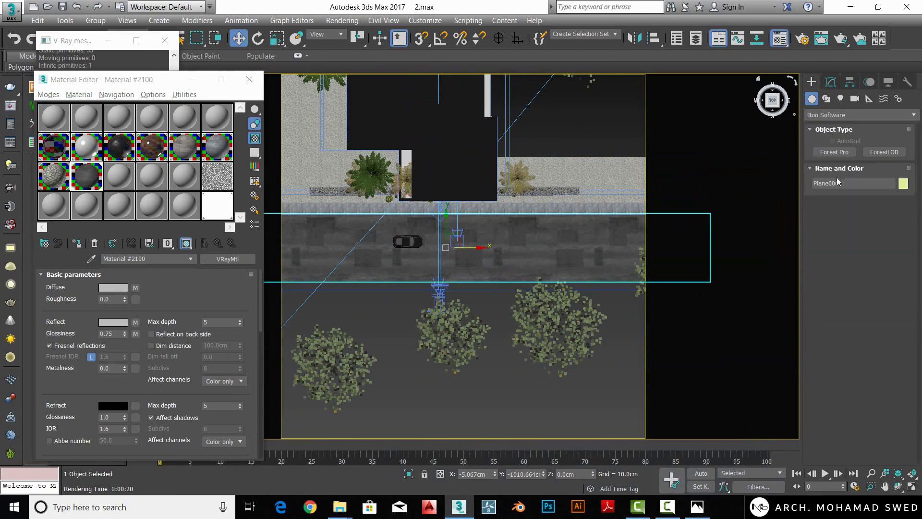
pyautogui.click(835, 153)
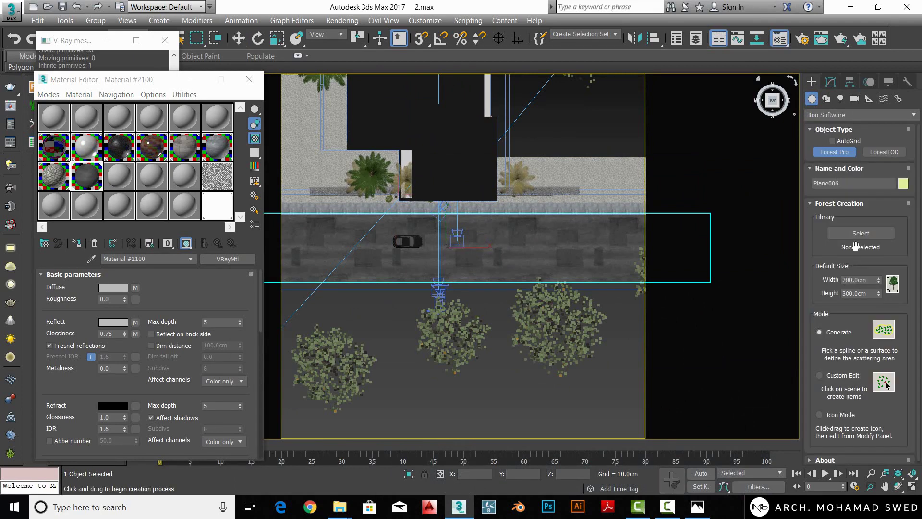
# - Load Oak leaf 02 from the Flowers and grass library as the scatter model
pyautogui.click(858, 237)
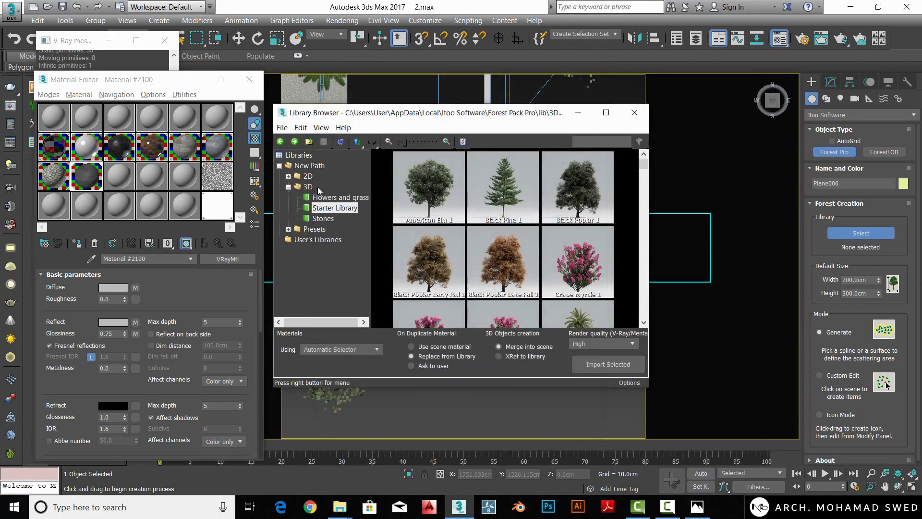
pyautogui.click(335, 200)
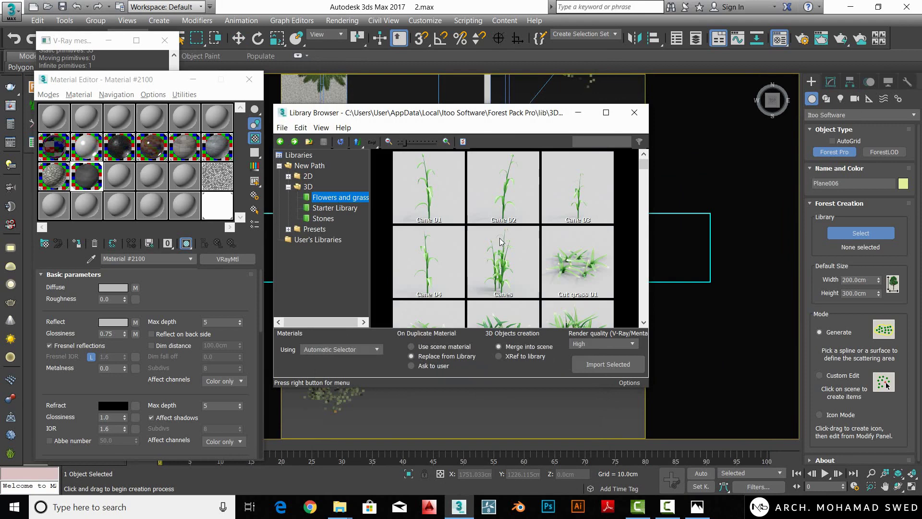
pyautogui.scroll(-1, 502, 242)
pyautogui.scroll(-2, 497, 237)
pyautogui.scroll(-2, 499, 240)
pyautogui.scroll(-1, 500, 243)
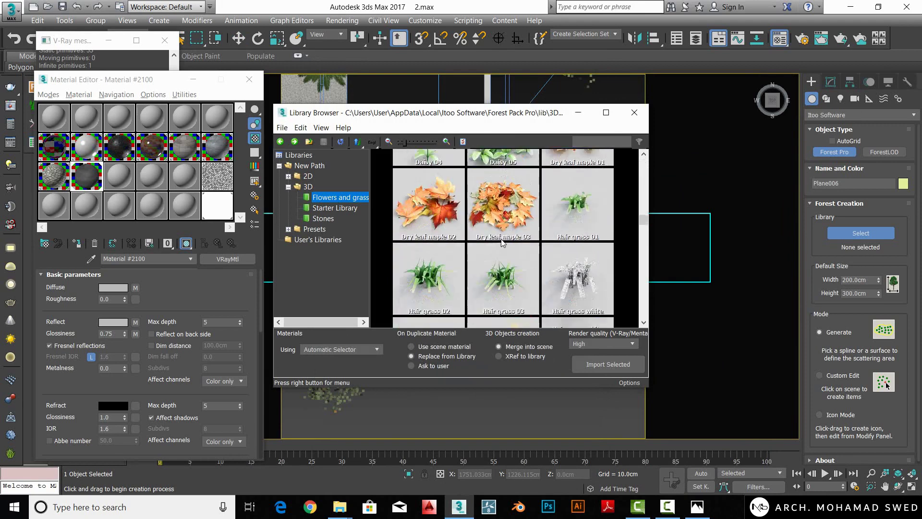
pyautogui.scroll(-1, 502, 246)
pyautogui.scroll(1, 501, 247)
pyautogui.click(496, 274)
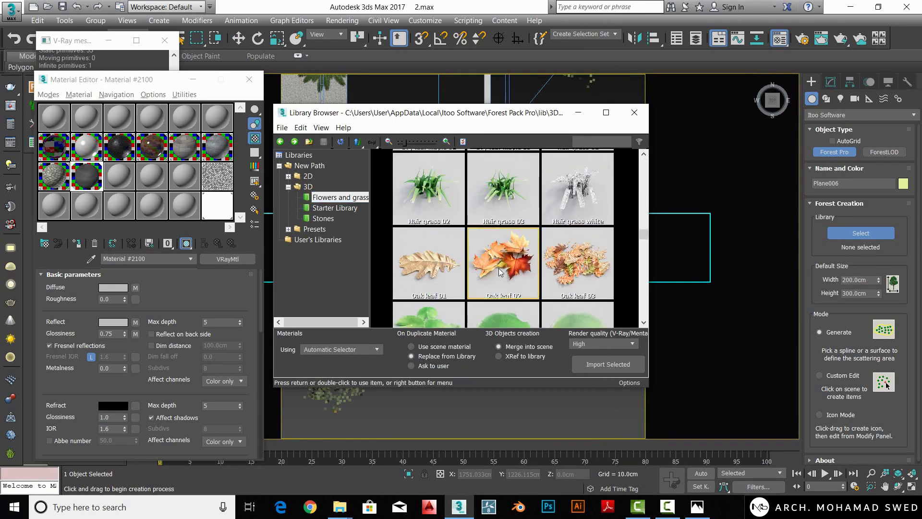
pyautogui.doubleClick(512, 258)
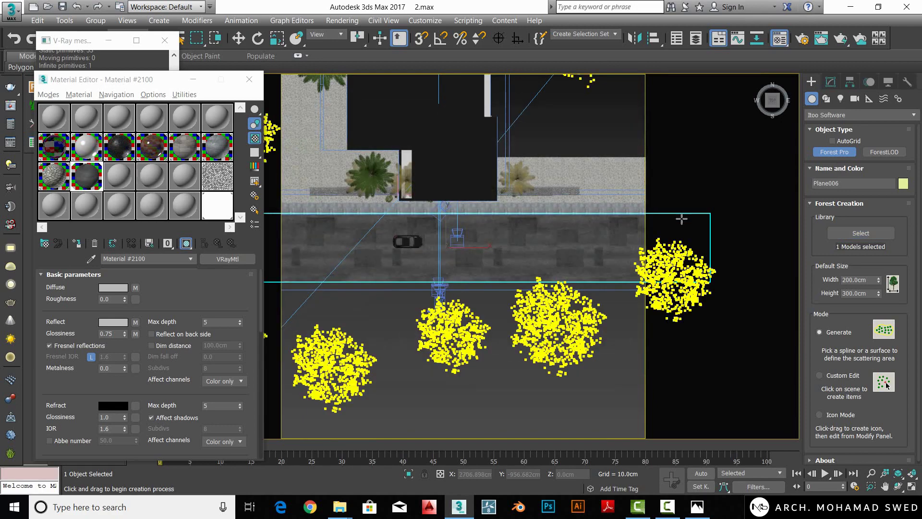
# - With AutoGrid on, create Forest002 on the road plane and decline camera clipping
pyautogui.click(832, 141)
pyautogui.scroll(2, 564, 252)
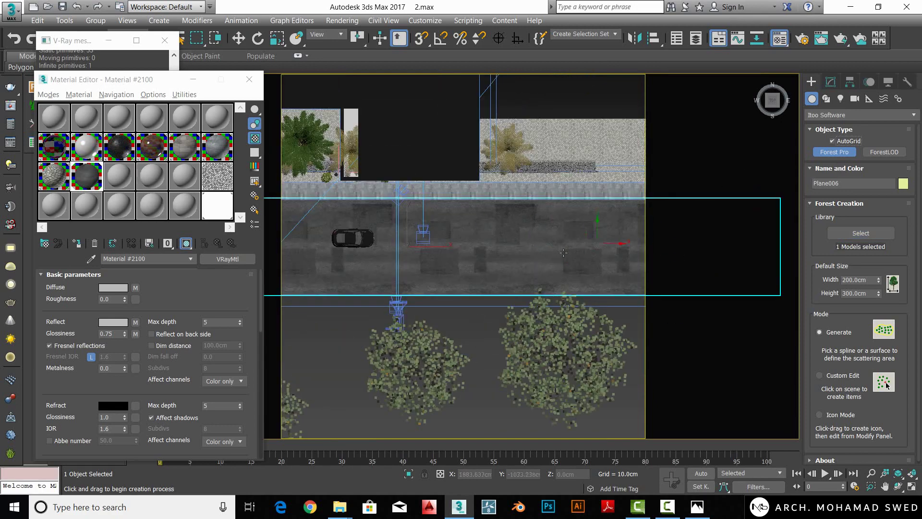
pyautogui.click(518, 244)
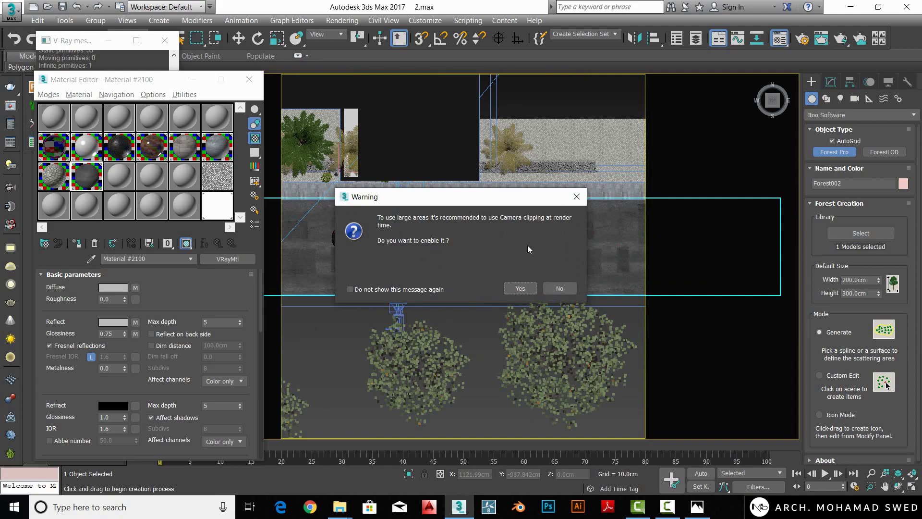
pyautogui.click(552, 287)
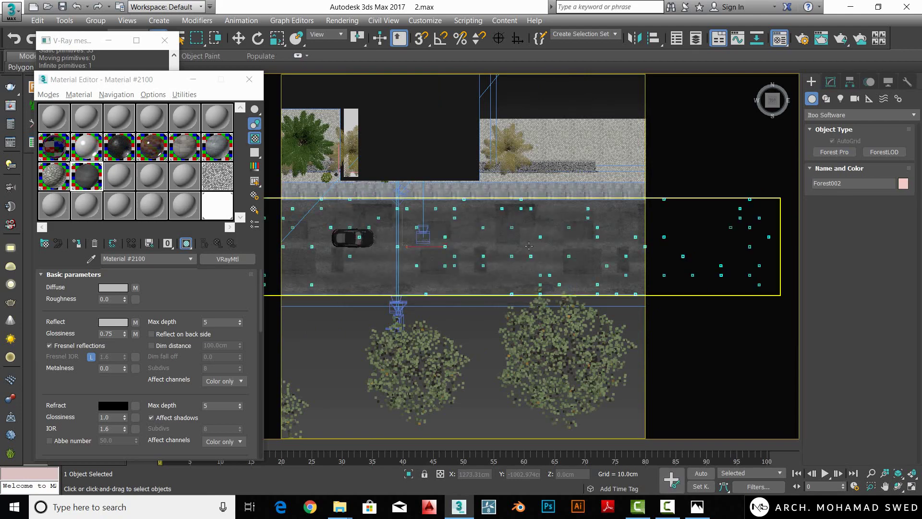
# - Check the leaves spread over the street, then open the Modify panel
pyautogui.scroll(2, 512, 218)
pyautogui.scroll(-2, 512, 219)
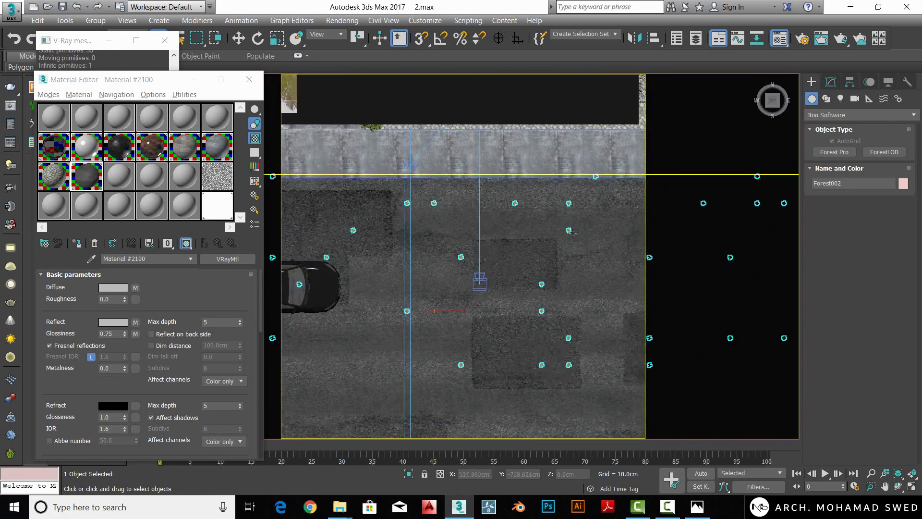
pyautogui.scroll(-1, 437, 275)
pyautogui.scroll(-2, 497, 312)
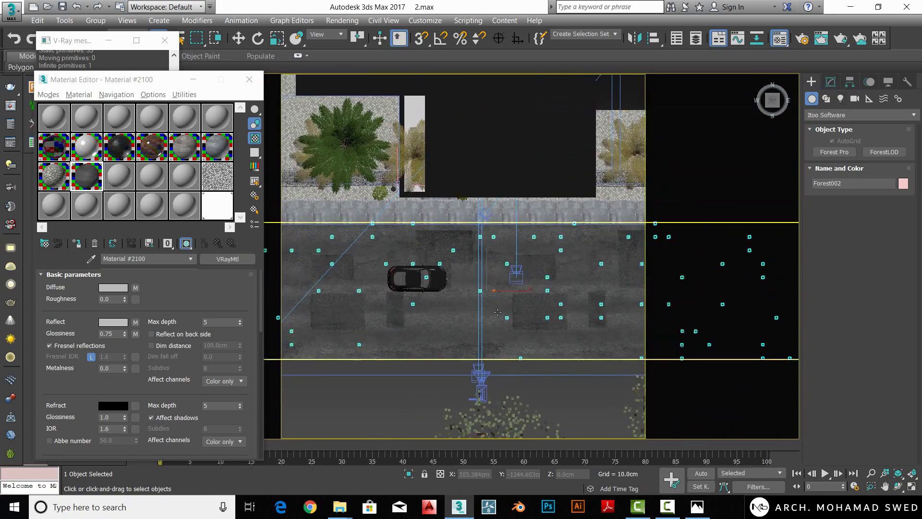
pyautogui.scroll(2, 484, 233)
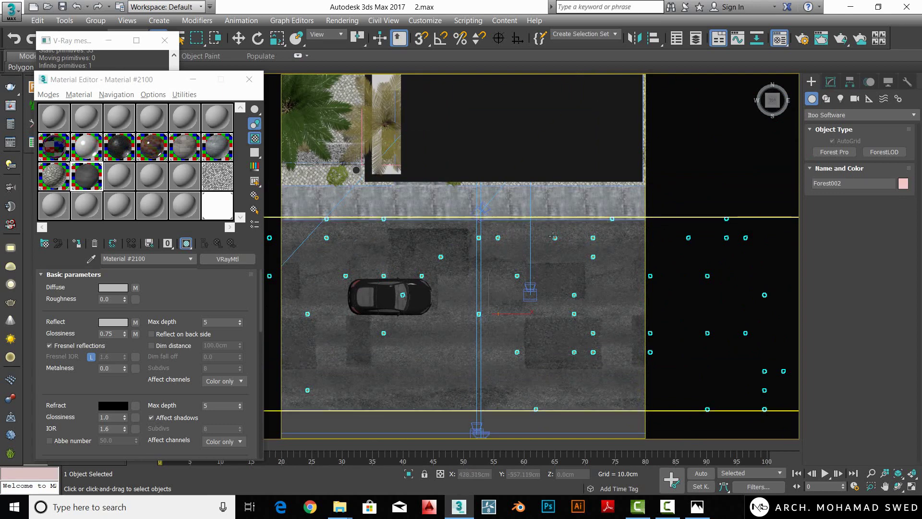
pyautogui.scroll(3, 534, 298)
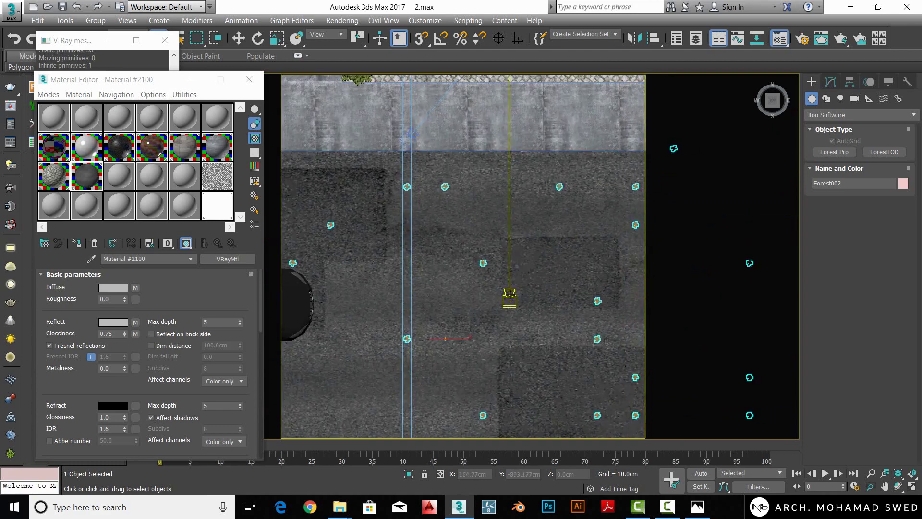
pyautogui.scroll(-3, 509, 298)
pyautogui.click(831, 82)
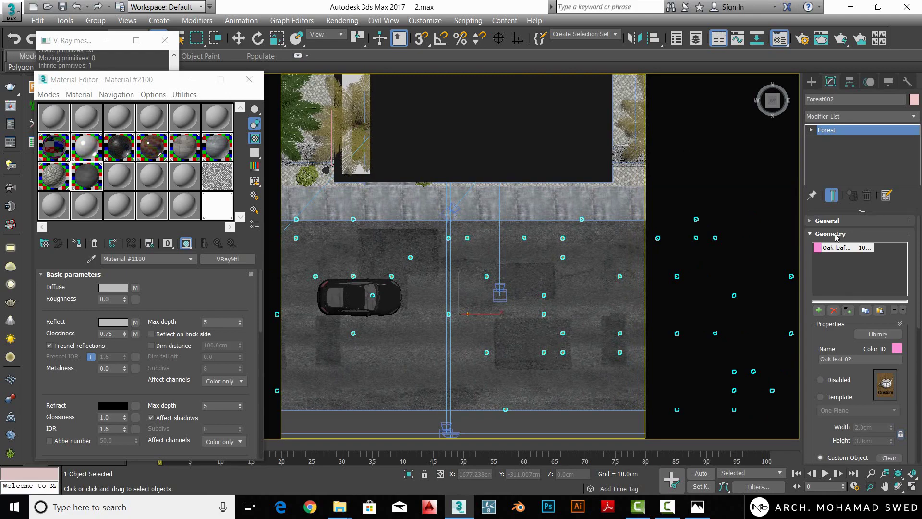
# - Switch Forest002's Items Editor to Custom Edit and enable Add mode
pyautogui.click(833, 234)
pyautogui.click(824, 272)
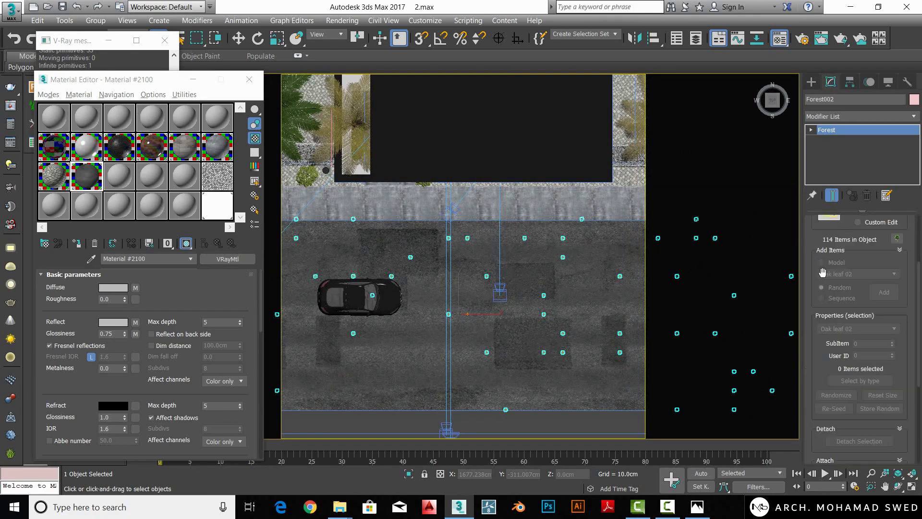
pyautogui.moveTo(866, 259); pyautogui.dragTo(871, 329)
pyautogui.click(896, 311)
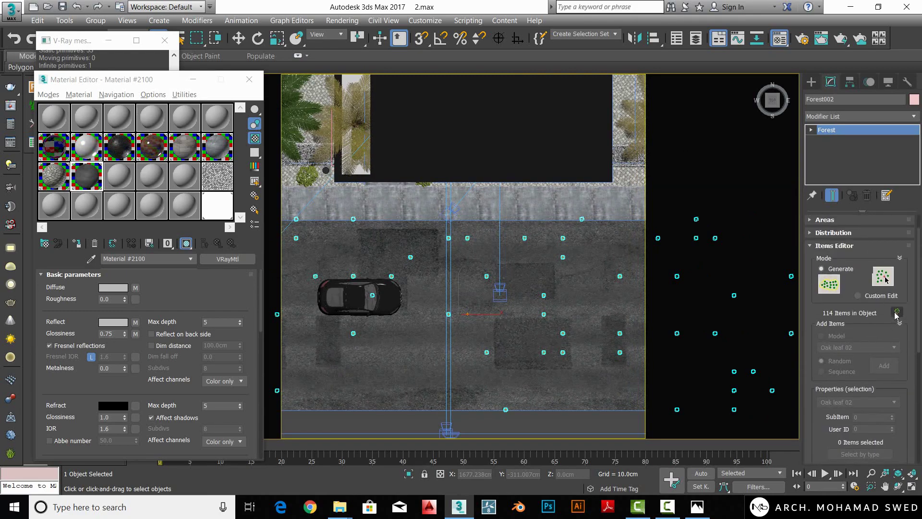
pyautogui.click(492, 305)
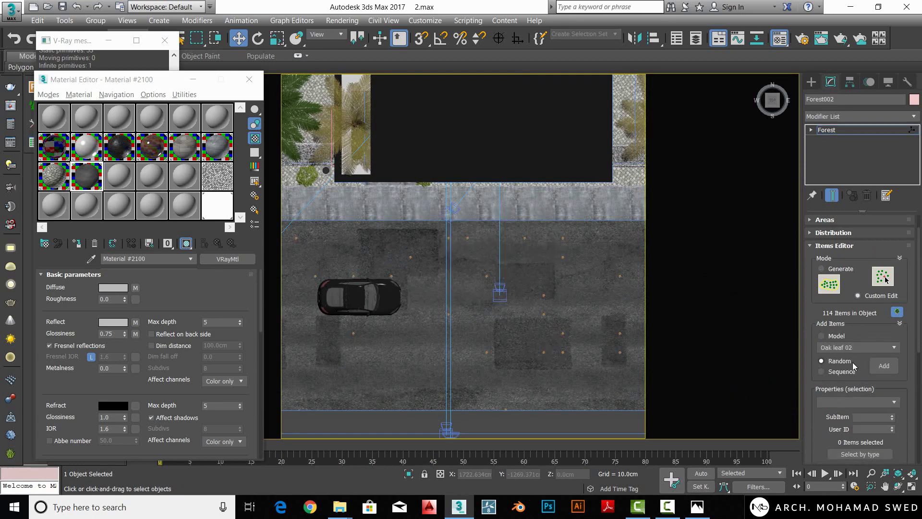
pyautogui.click(883, 366)
# - Close the material editor and paint oak leaves along the road's kerb edge
pyautogui.scroll(2, 571, 276)
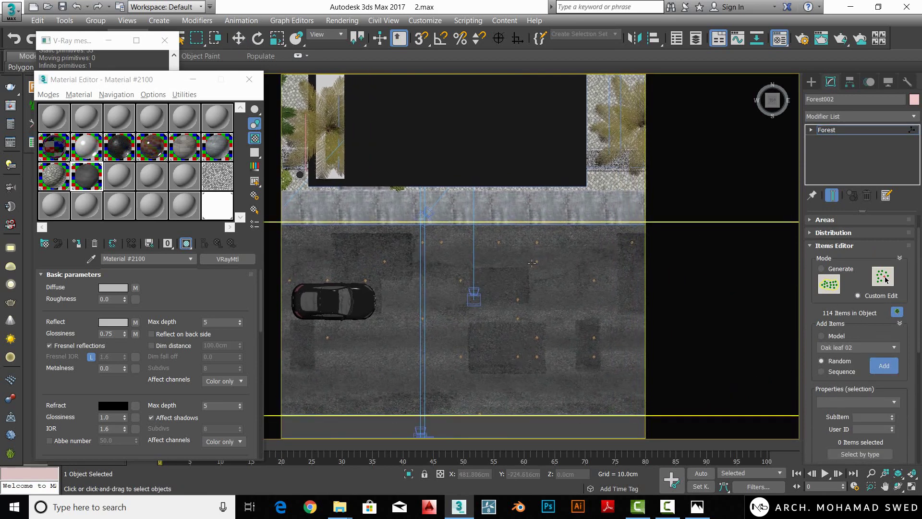
pyautogui.scroll(2, 548, 214)
pyautogui.click(249, 79)
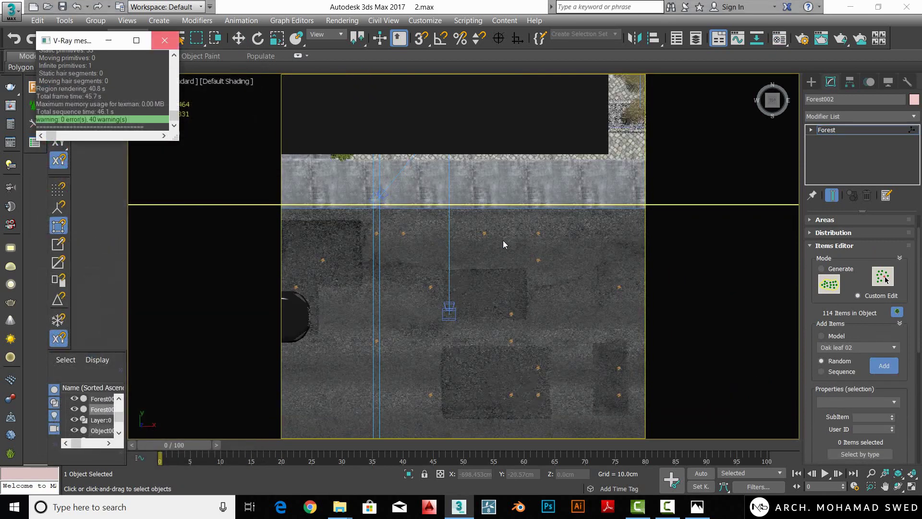
pyautogui.scroll(-2, 568, 245)
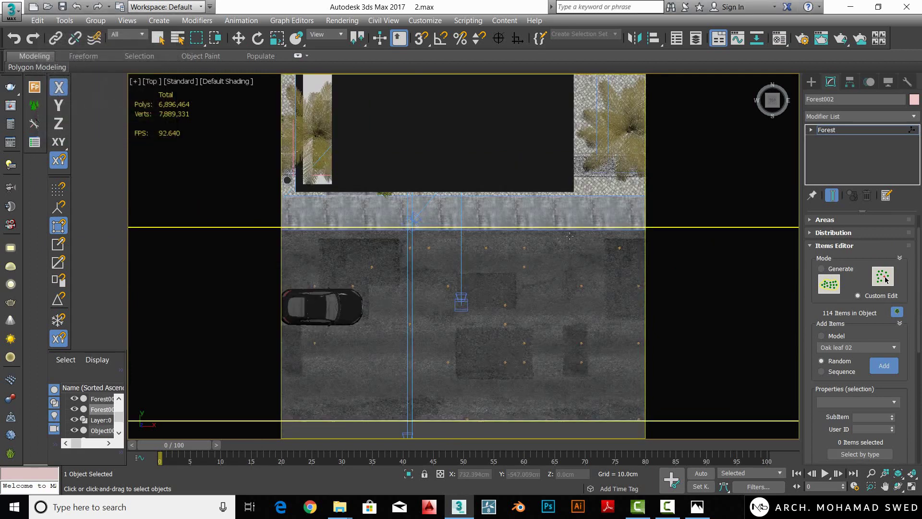
pyautogui.scroll(2, 570, 235)
pyautogui.moveTo(555, 230); pyautogui.dragTo(525, 230)
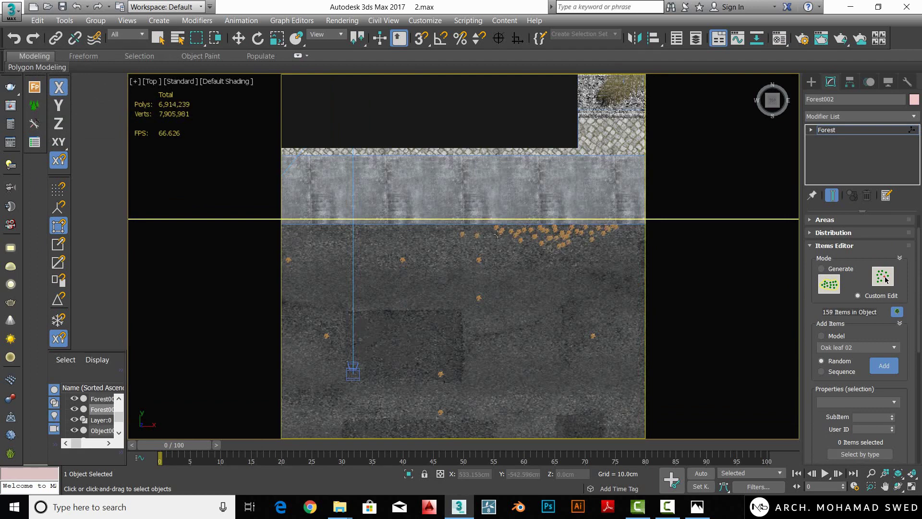
pyautogui.click(480, 234)
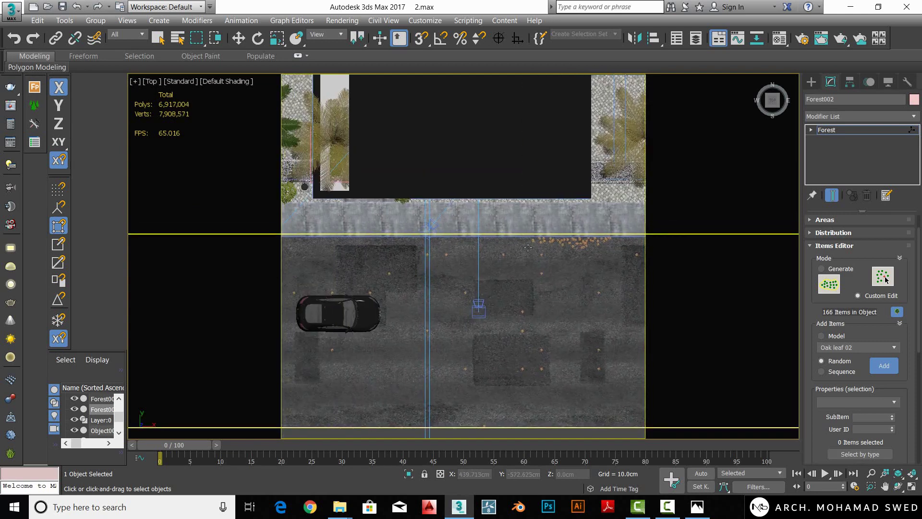
pyautogui.moveTo(480, 234); pyautogui.dragTo(462, 233, button='middle')
pyautogui.moveTo(426, 236); pyautogui.dragTo(467, 234)
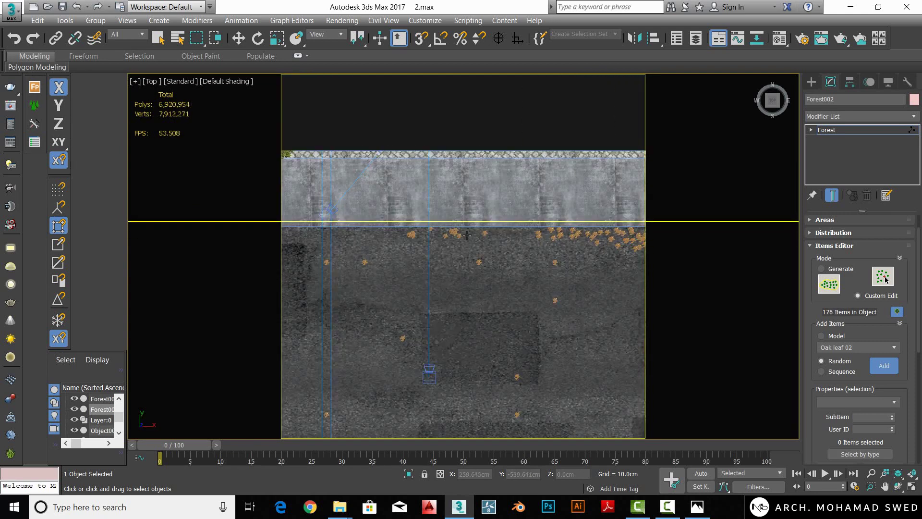
pyautogui.moveTo(407, 237); pyautogui.dragTo(576, 253, button='middle')
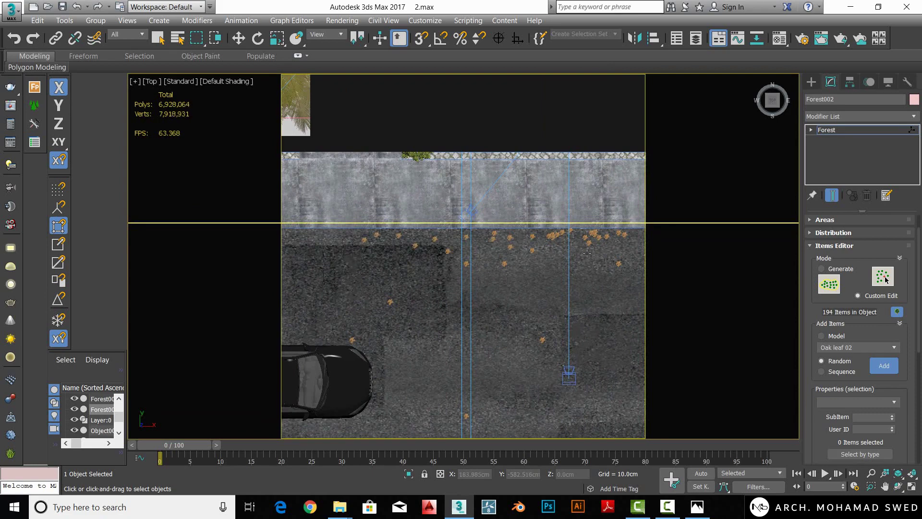
pyautogui.moveTo(395, 234); pyautogui.dragTo(313, 234)
# - Paint more leaves along the kerb to reach 253 items, then exit Custom Edit
pyautogui.moveTo(405, 251); pyautogui.dragTo(452, 246, button='middle')
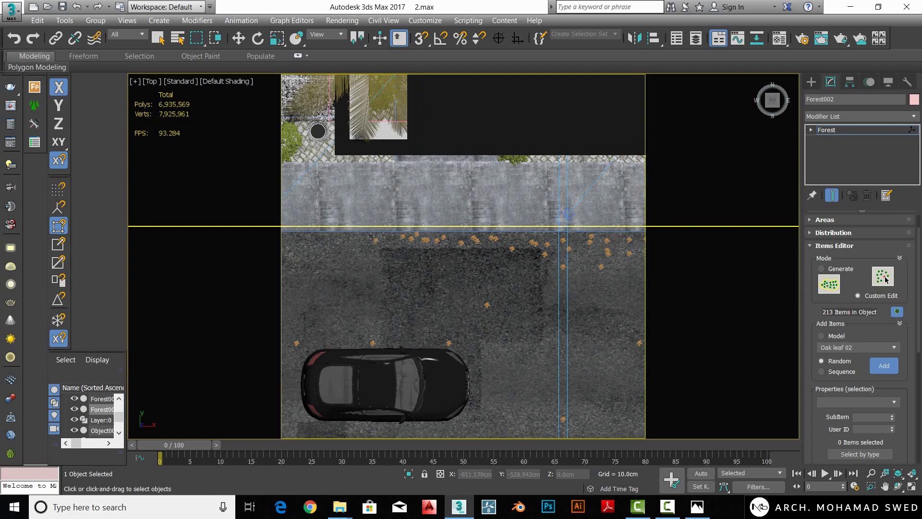
pyautogui.moveTo(444, 236); pyautogui.dragTo(539, 258)
pyautogui.click(345, 255)
pyautogui.scroll(-4, 345, 256)
pyautogui.scroll(-2, 470, 261)
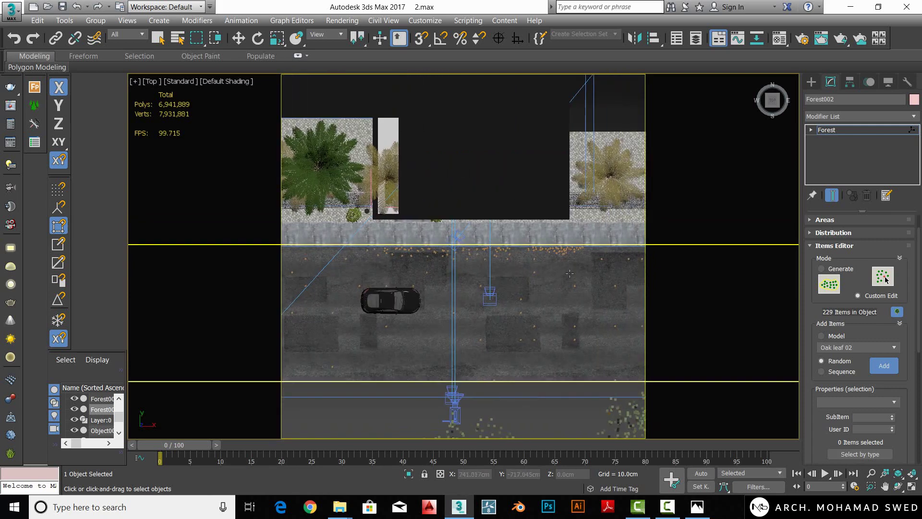
pyautogui.moveTo(583, 308); pyautogui.dragTo(543, 295)
pyautogui.moveTo(497, 335)
pyautogui.mouseDown()
pyautogui.moveTo(461, 347)
pyautogui.moveTo(473, 334)
pyautogui.moveTo(408, 325)
pyautogui.mouseUp()
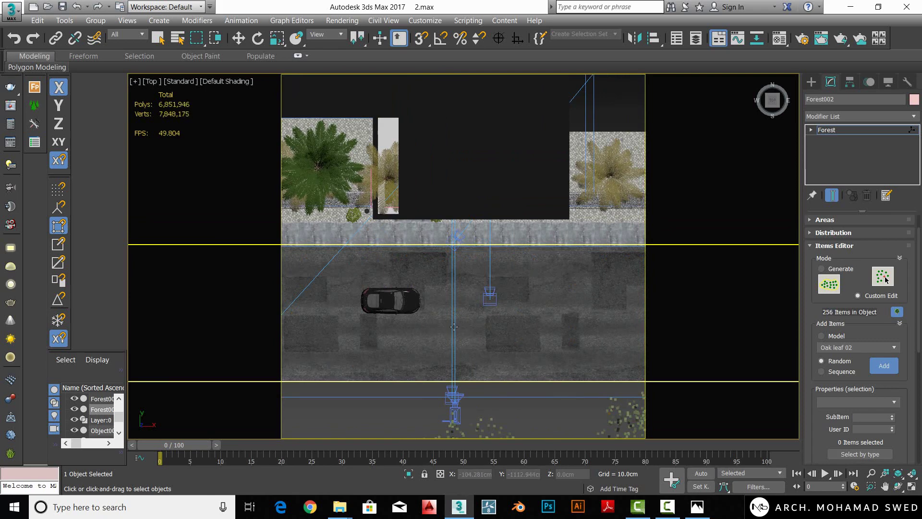
pyautogui.scroll(3, 435, 324)
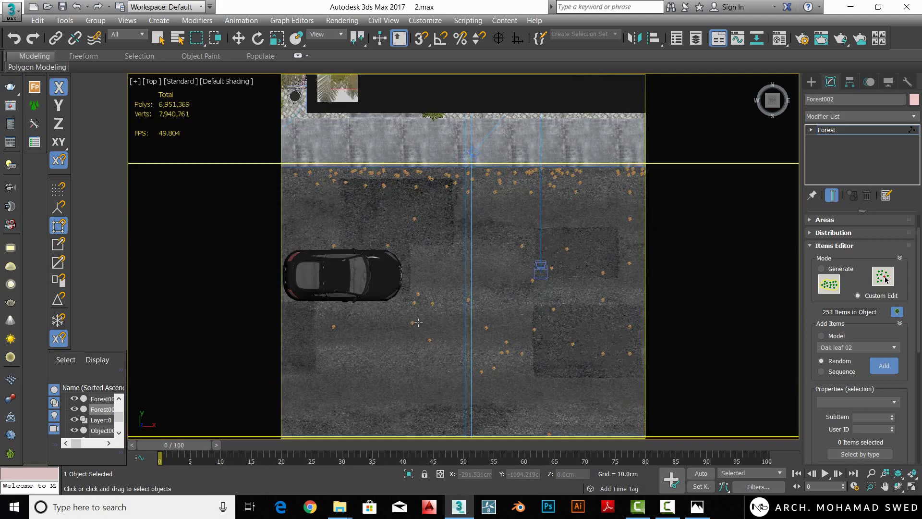
pyautogui.scroll(-2, 432, 320)
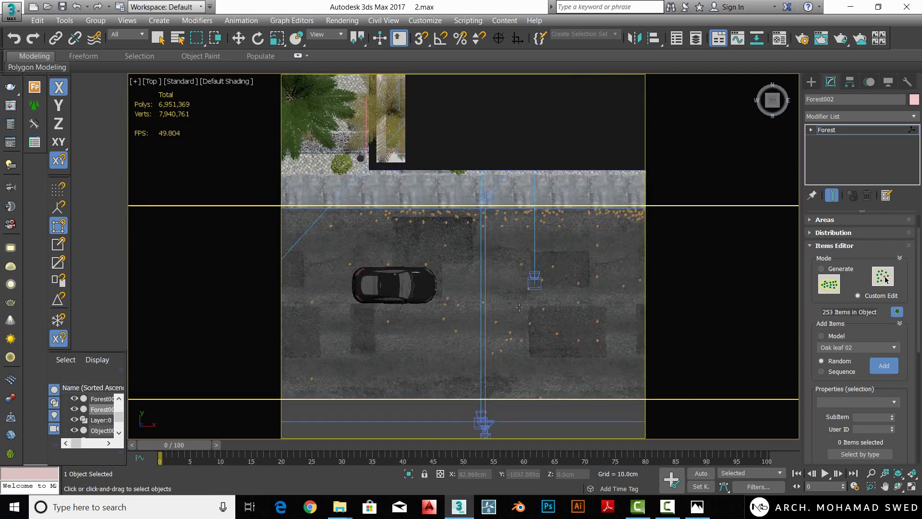
pyautogui.scroll(-2, 663, 303)
pyautogui.click(897, 312)
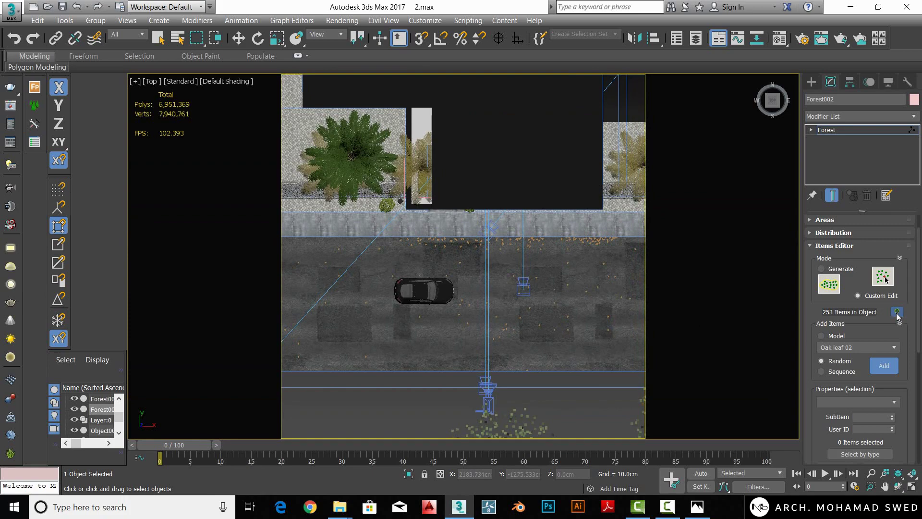
# - Open the Transform rollout and enable random Translation for the leaves
pyautogui.click(833, 246)
pyautogui.scroll(5, 662, 249)
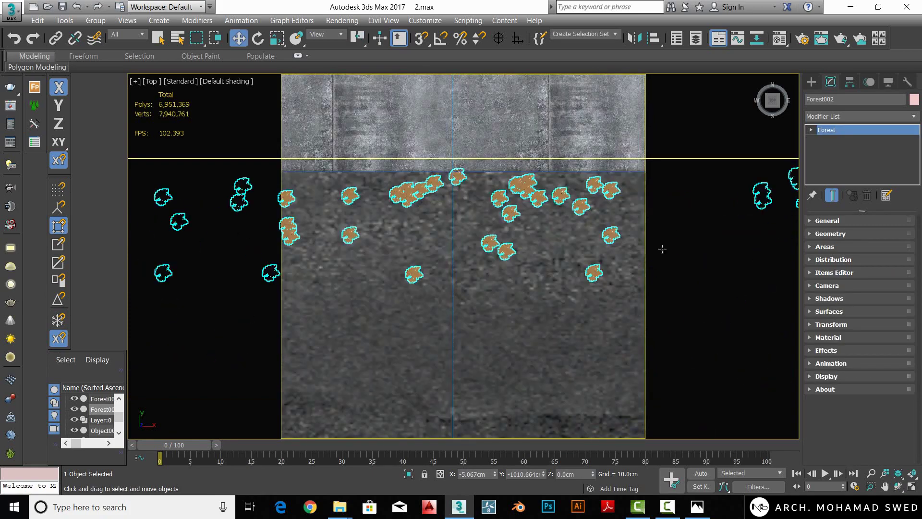
pyautogui.click(818, 327)
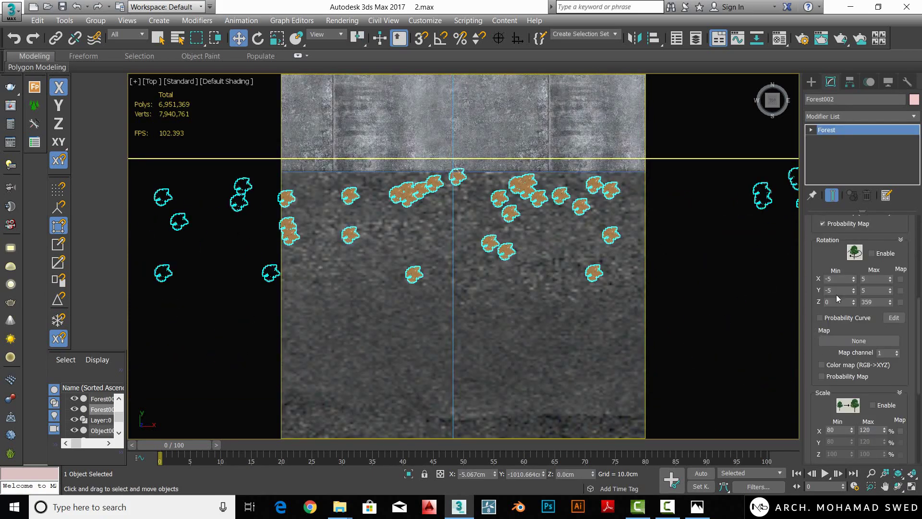
pyautogui.scroll(-2, 831, 336)
pyautogui.scroll(-2, 825, 373)
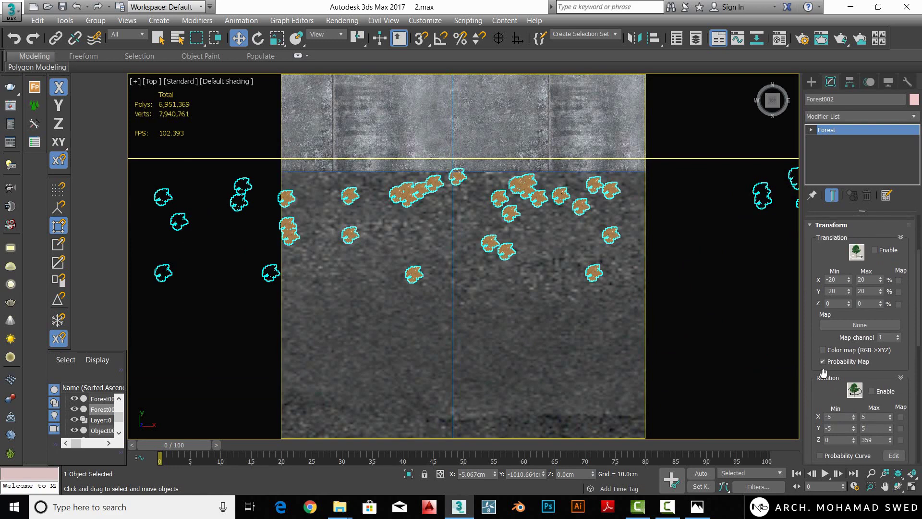
pyautogui.click(875, 250)
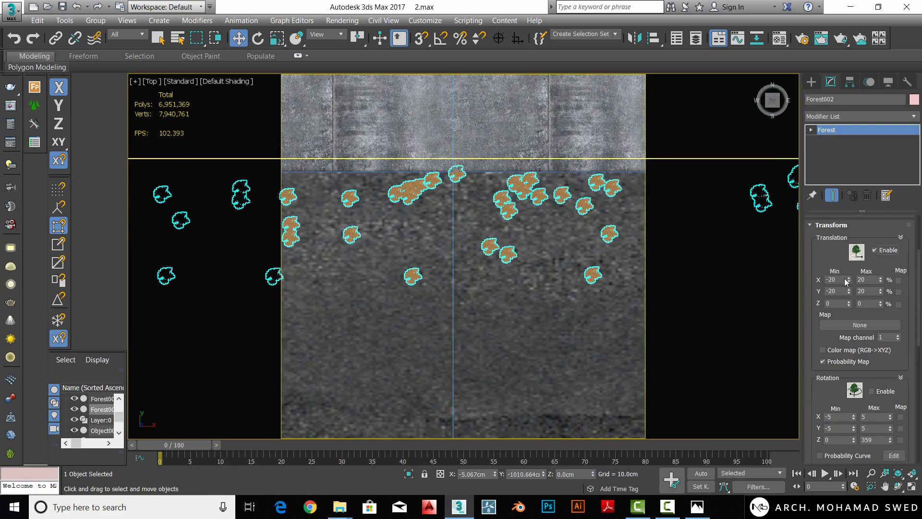
# - Enable random Rotation (Z 0–359) and 80–120% scale variation for the leaves
pyautogui.scroll(-2, 847, 289)
pyautogui.scroll(-2, 860, 307)
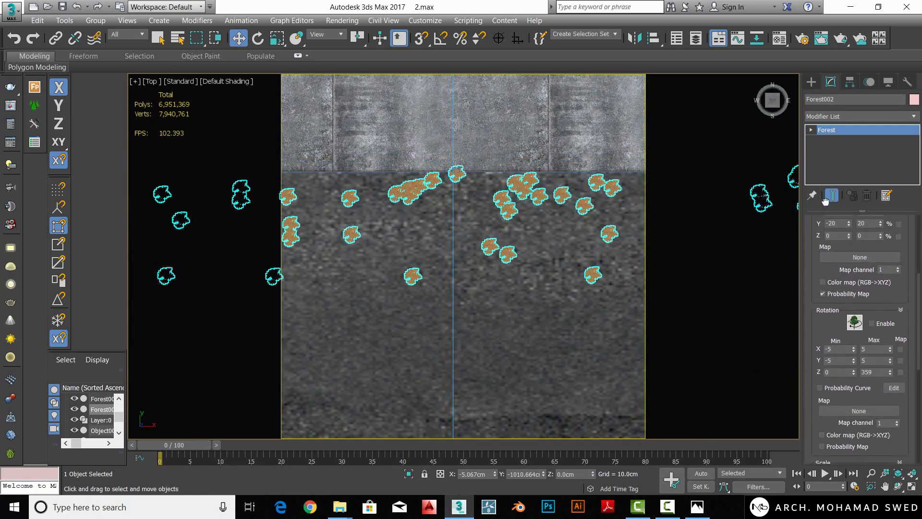
pyautogui.click(872, 324)
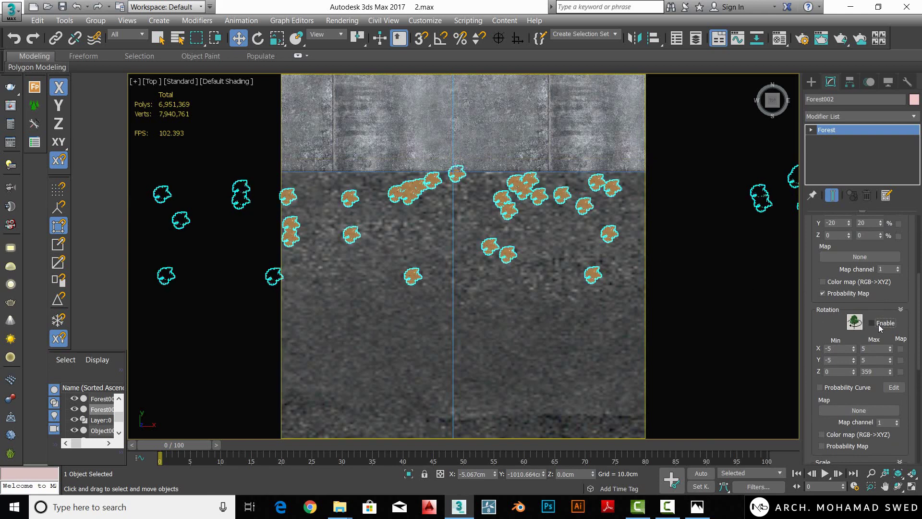
pyautogui.scroll(-3, 819, 325)
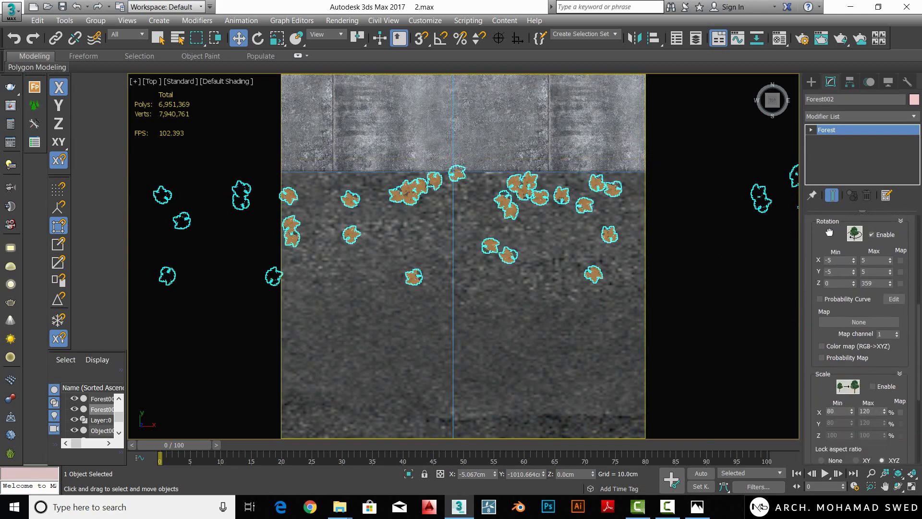
pyautogui.scroll(-2, 820, 307)
pyautogui.scroll(4, 447, 202)
pyautogui.scroll(2, 446, 202)
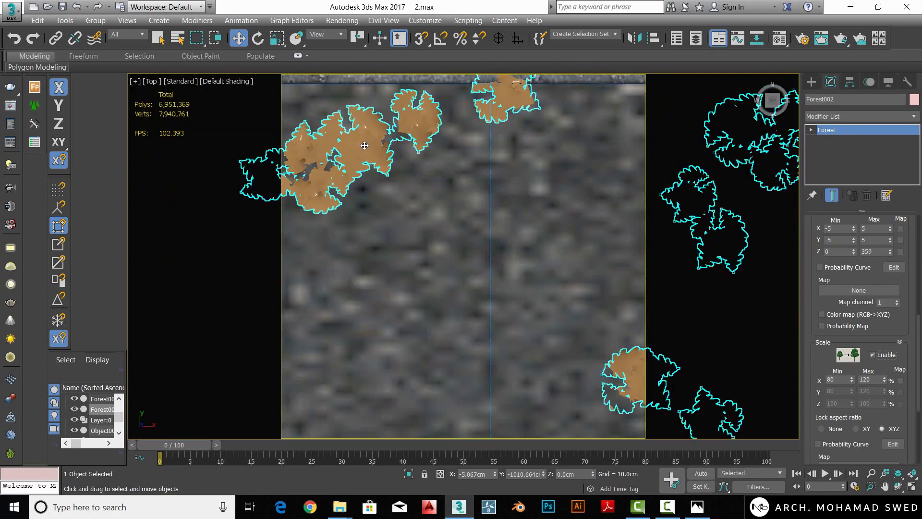
pyautogui.scroll(-5, 470, 211)
pyautogui.scroll(-2, 495, 218)
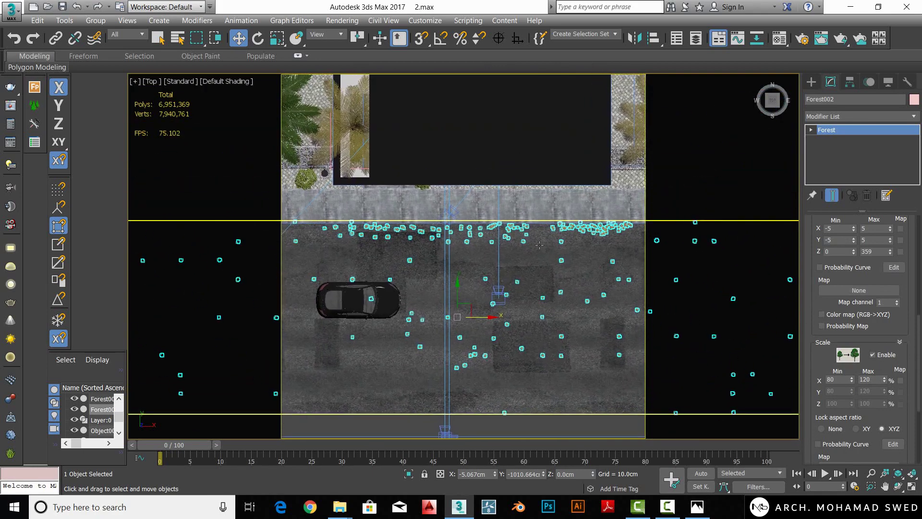
# - Set the viewport to VRayCam001 and render it with V-Ray
pyautogui.press('c')
pyautogui.doubleClick(436, 174)
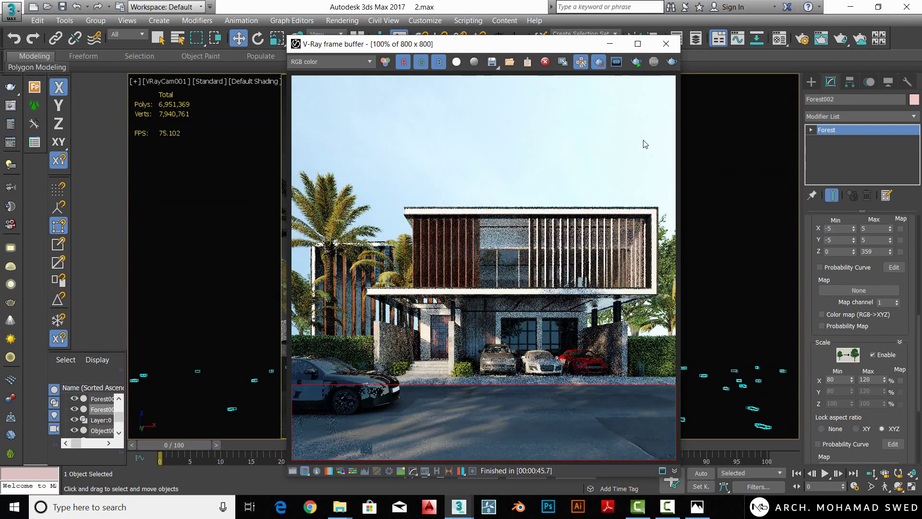
pyautogui.click(672, 63)
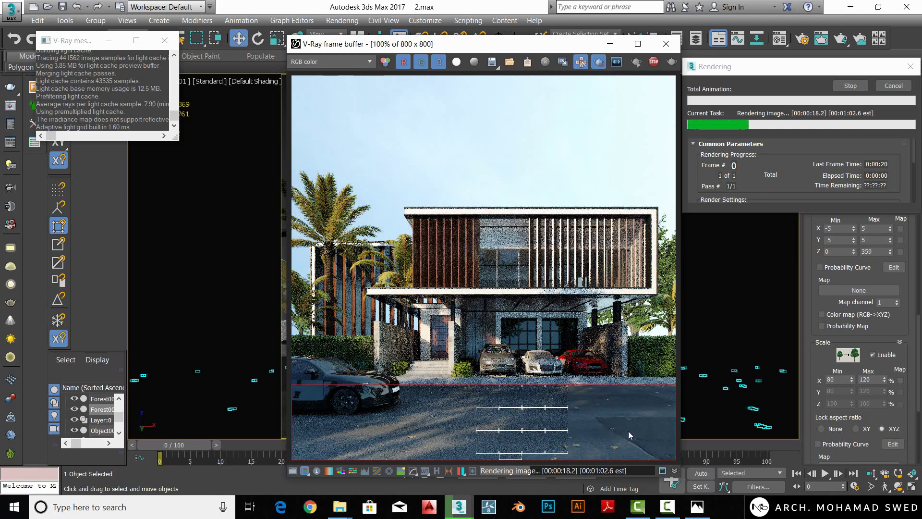
# - Zoom and pan around the finished render to inspect the leaves on the street
pyautogui.scroll(1, 628, 431)
pyautogui.moveTo(620, 432); pyautogui.dragTo(586, 373, button='middle')
pyautogui.scroll(1, 578, 434)
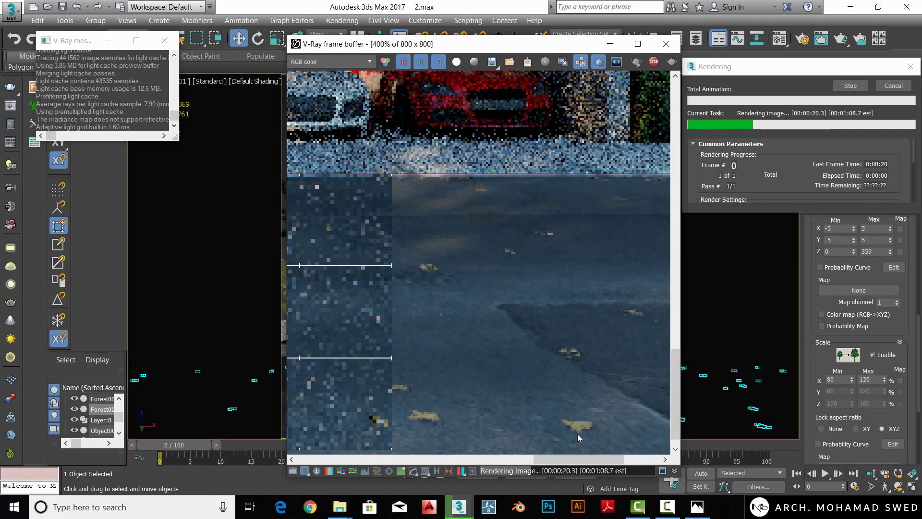
pyautogui.scroll(-2, 572, 408)
pyautogui.scroll(1, 594, 406)
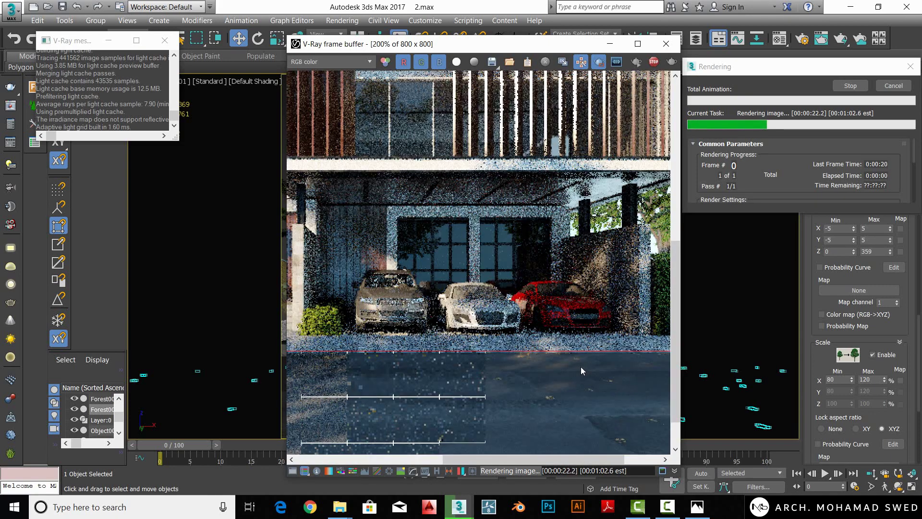
pyautogui.scroll(-1, 517, 380)
pyautogui.scroll(1, 524, 401)
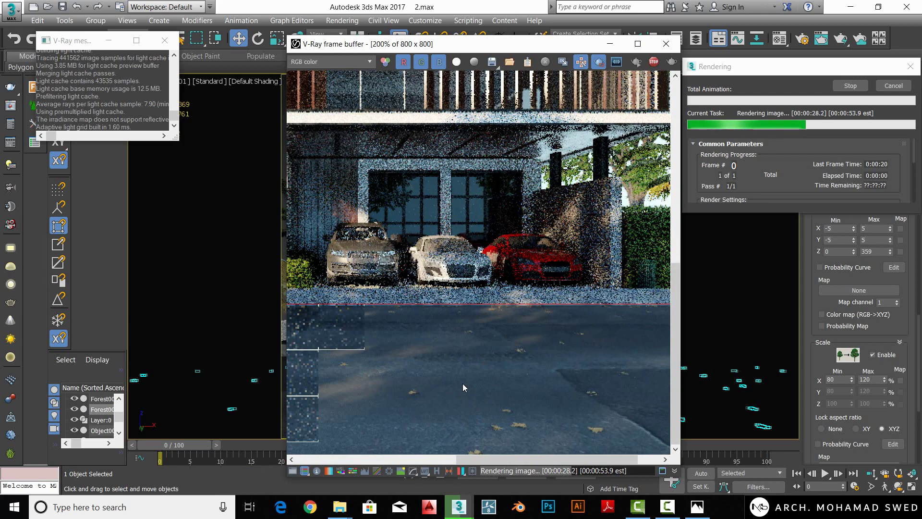
pyautogui.scroll(1, 460, 362)
pyautogui.hscroll(3, 461, 362)
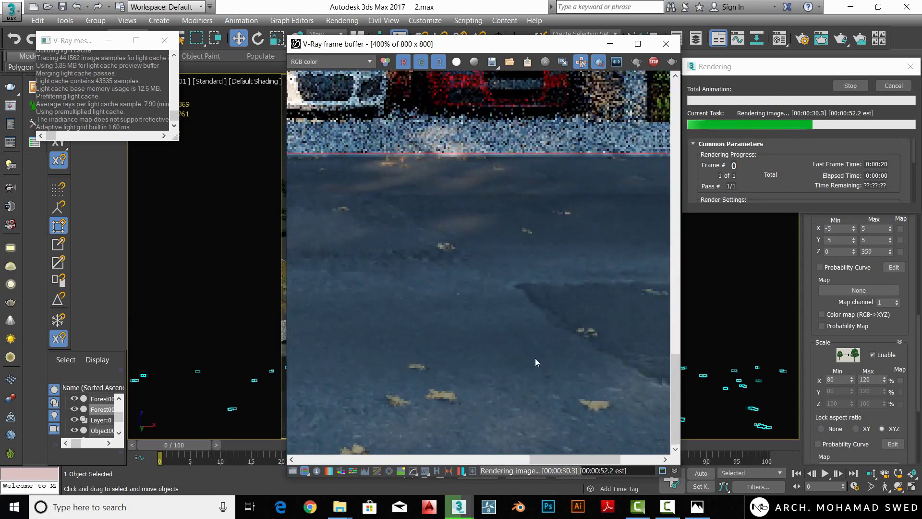
pyautogui.scroll(-1, 530, 301)
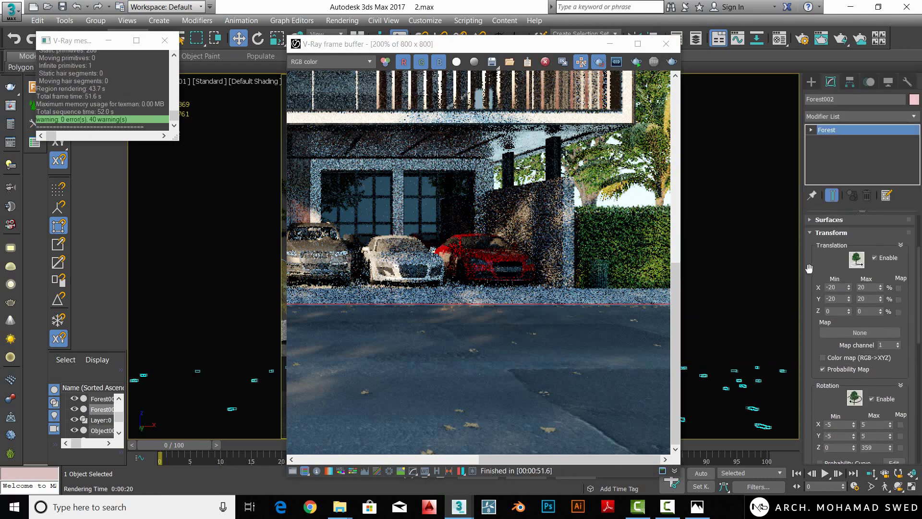
# - Set Forest002's Geometry Z Offset to 0.3cm
pyautogui.scroll(3, 820, 295)
pyautogui.click(825, 235)
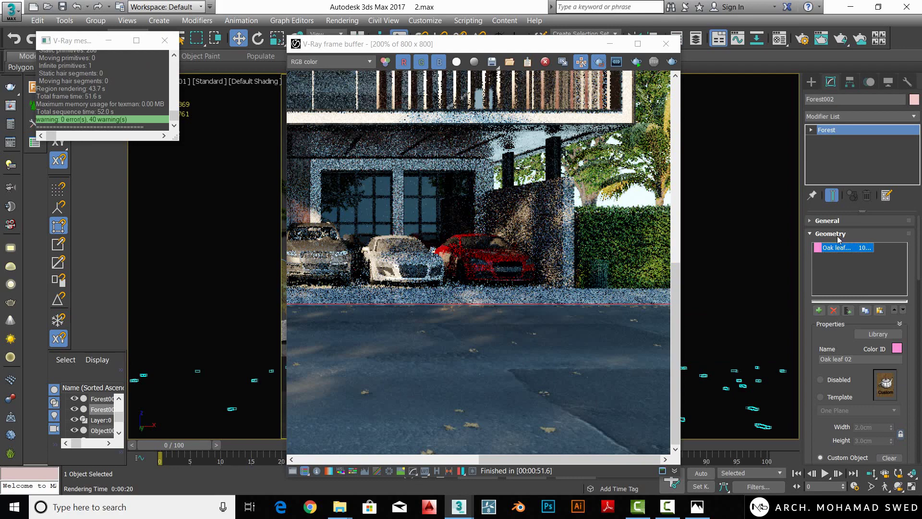
pyautogui.moveTo(833, 338); pyautogui.dragTo(858, 215)
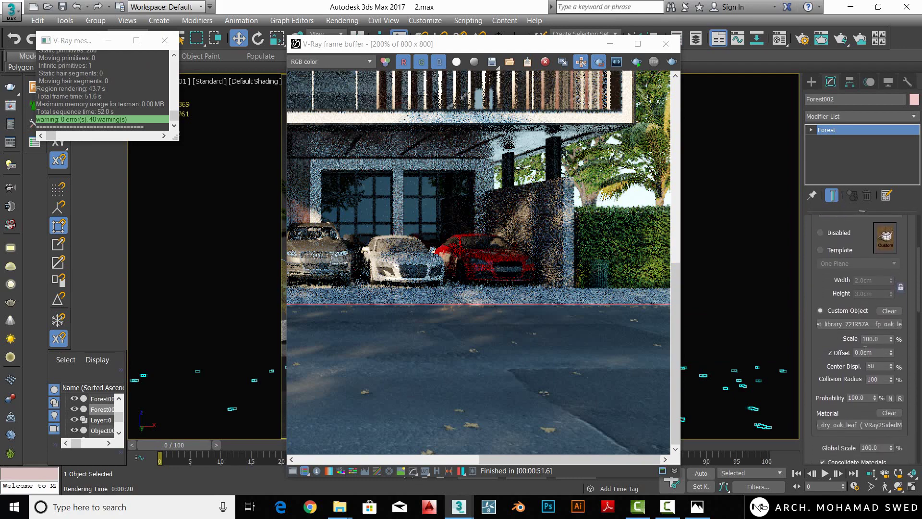
pyautogui.doubleClick(874, 352)
pyautogui.write('0.3')
pyautogui.press('Return')
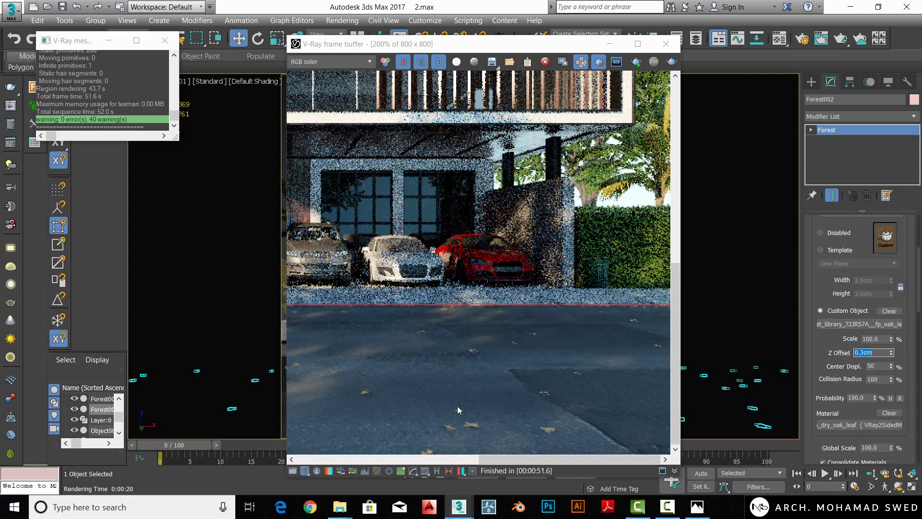
# - View the render at 100% and turn off Region render
pyautogui.scroll(1, 819, 362)
pyautogui.doubleClick(466, 391)
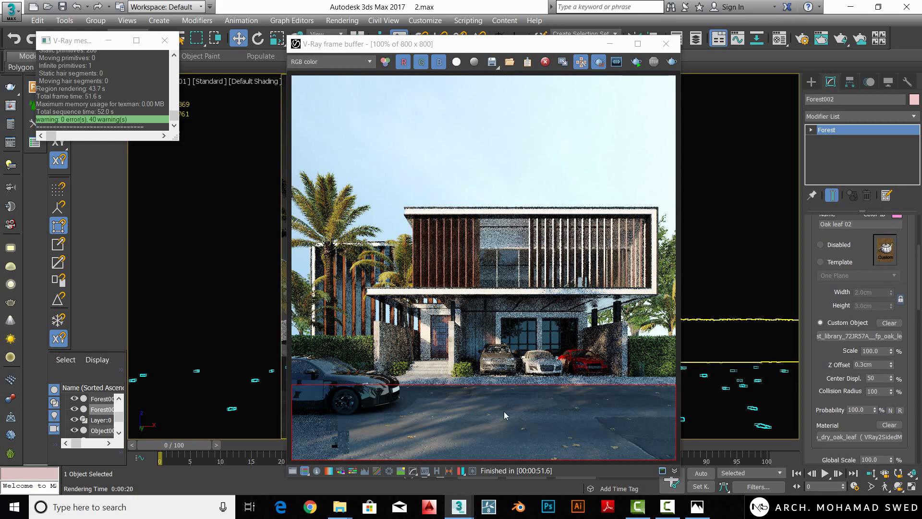
pyautogui.click(606, 70)
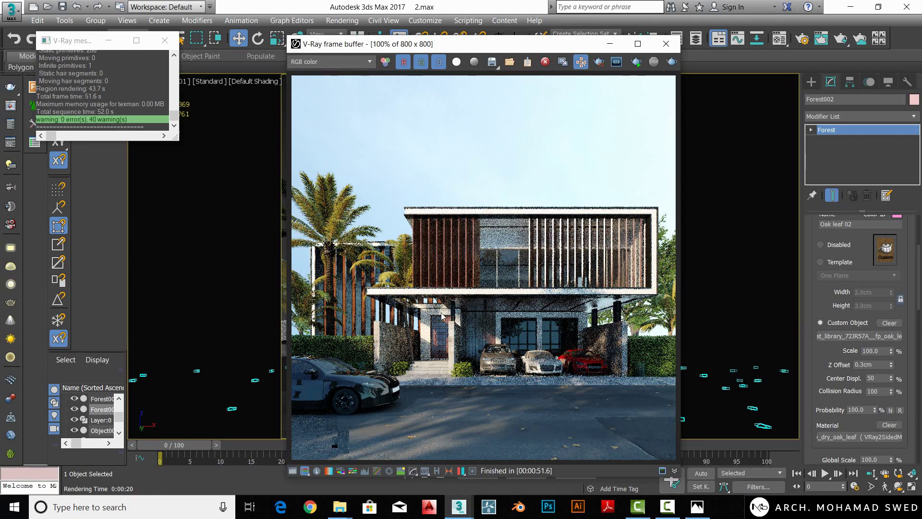
# - Open the wood material in an enlarged preview and inspect its reflection glossiness and Fresnel IOR
pyautogui.click(667, 44)
pyautogui.press('m')
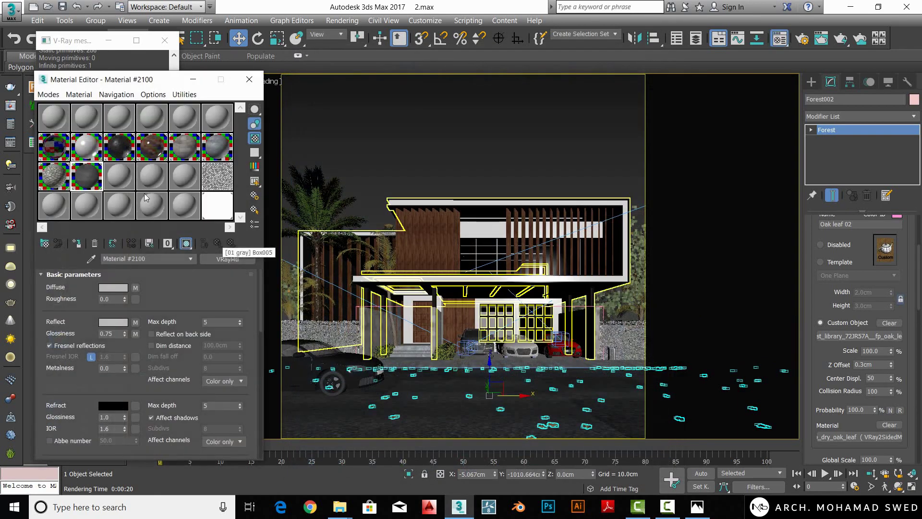
pyautogui.click(151, 153)
pyautogui.doubleClick(152, 152)
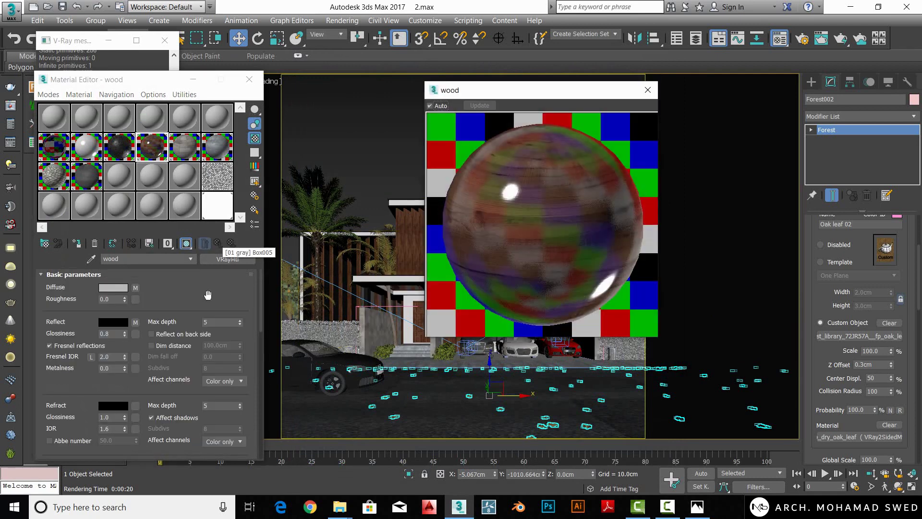
pyautogui.click(103, 334)
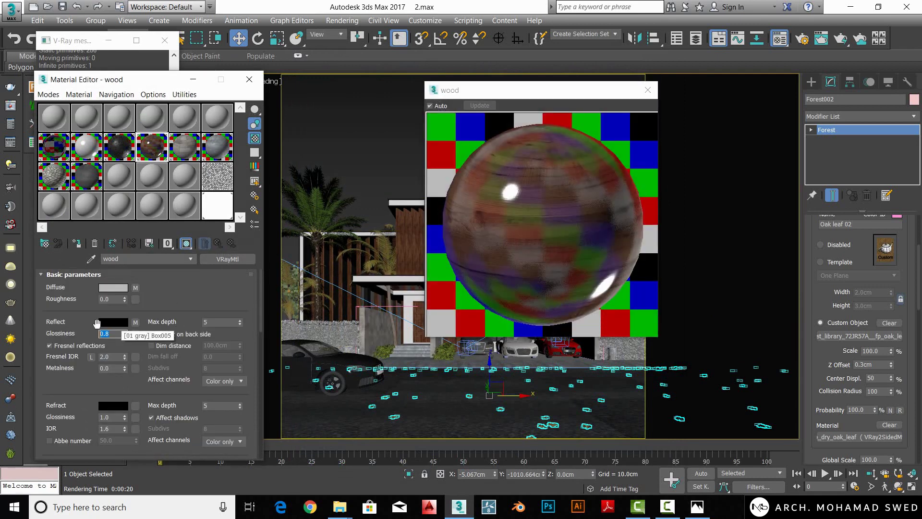
pyautogui.click(113, 356)
pyautogui.write('1.6')
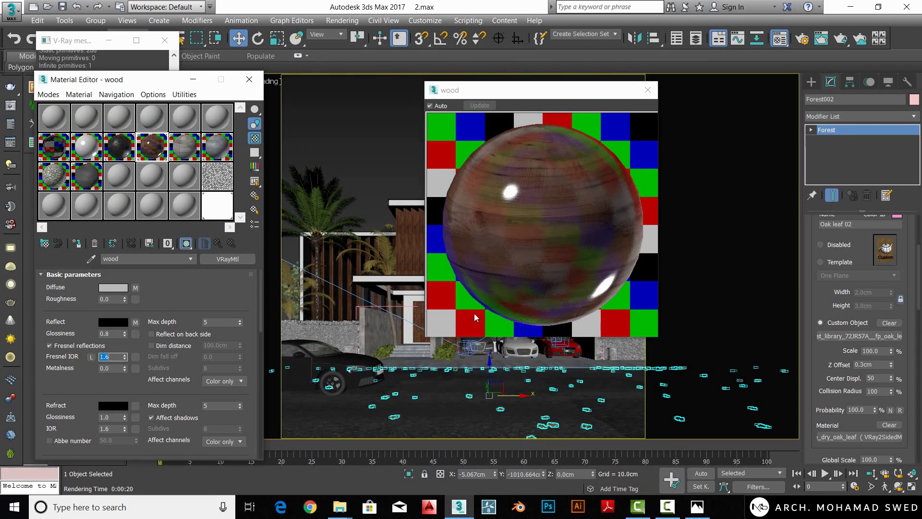
# - Lower the wood material's reflection map amount to 60 and close the enlarged preview
pyautogui.moveTo(188, 308); pyautogui.dragTo(184, 77)
pyautogui.scroll(-3, 104, 358)
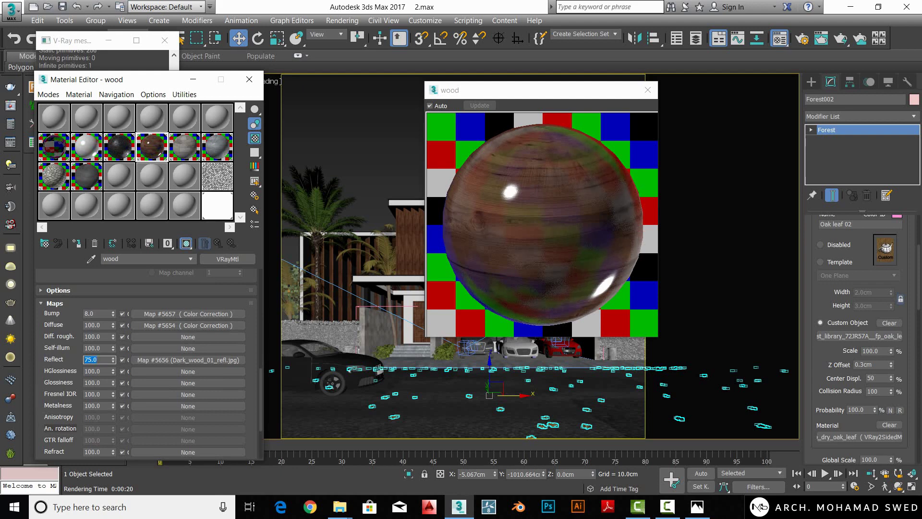
pyautogui.write('0')
pyautogui.press('Return')
pyautogui.scroll(3, 51, 336)
pyautogui.moveTo(42, 314); pyautogui.dragTo(44, 441)
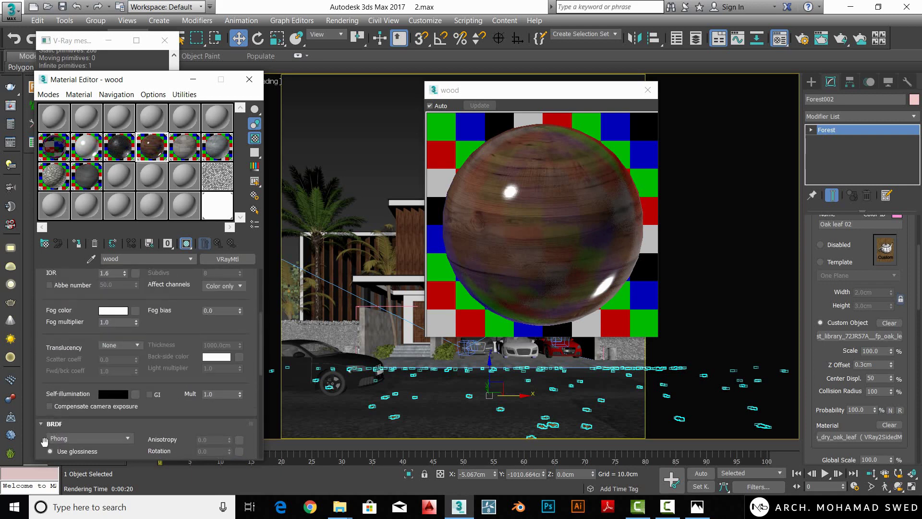
pyautogui.moveTo(62, 311); pyautogui.dragTo(59, 468)
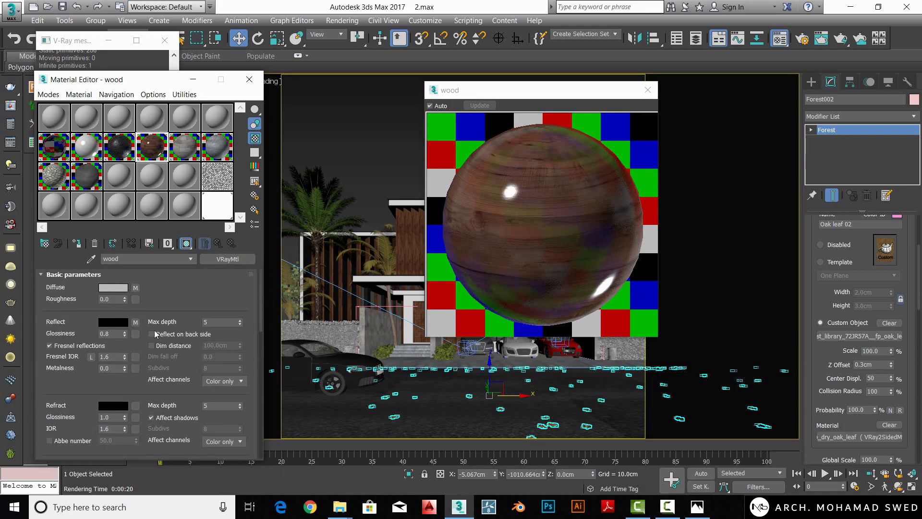
pyautogui.click(648, 90)
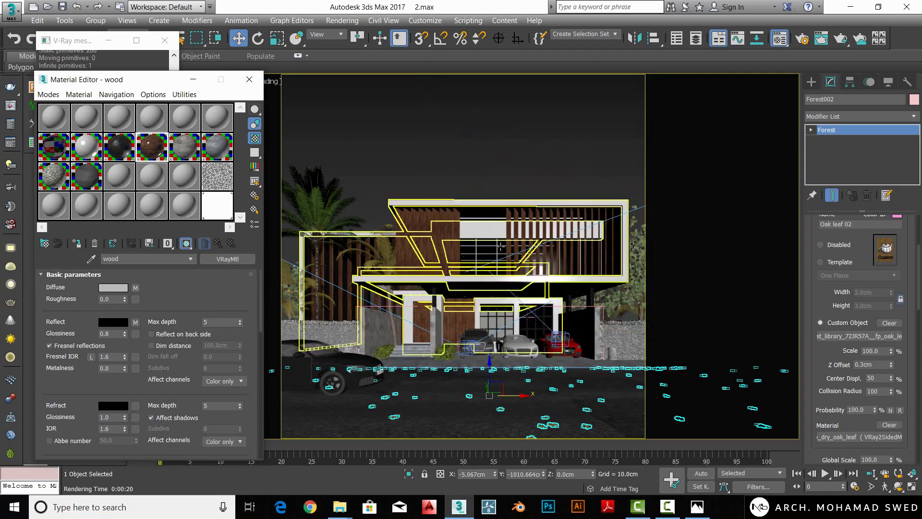
pyautogui.click(705, 512)
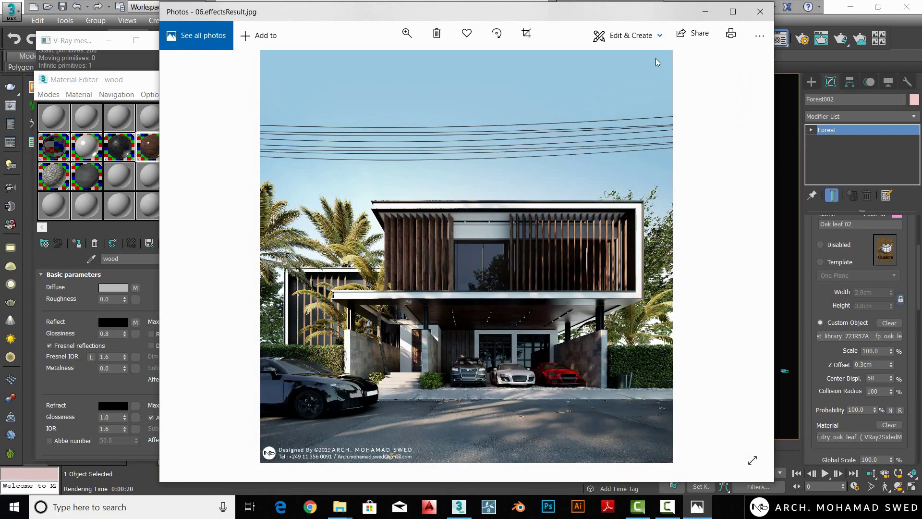
# - Compare the scene against the 06.effectsResult.jpg reference, then minimize the reference again
pyautogui.click(706, 12)
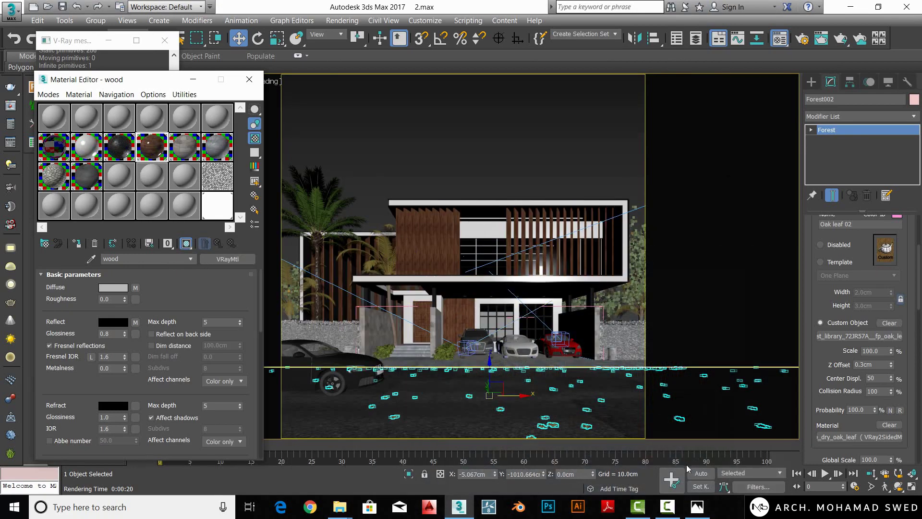
pyautogui.click(697, 507)
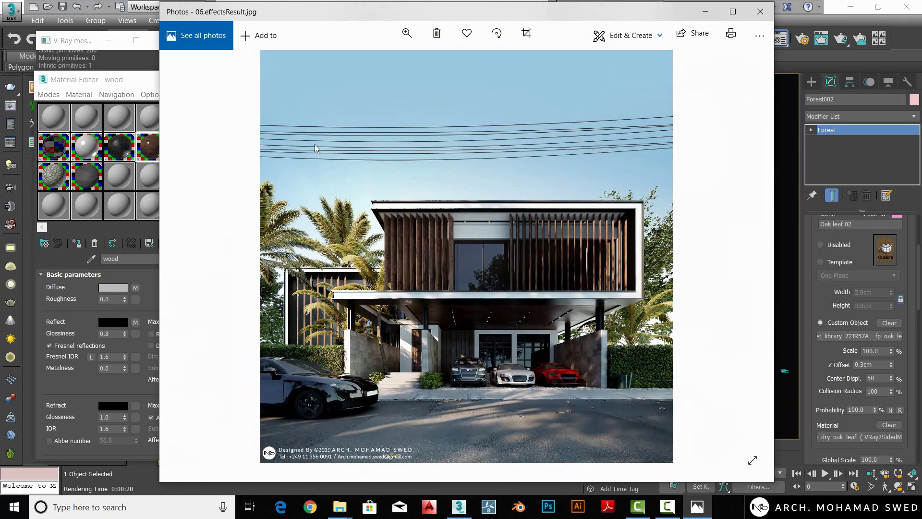
pyautogui.click(705, 11)
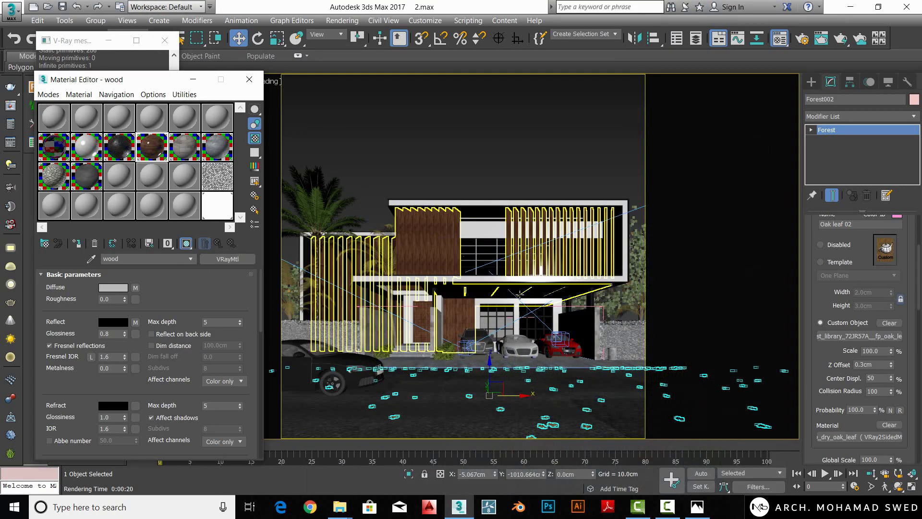
# - In top view, draw a three-point line along the street with AutoGrid turned off
pyautogui.press('t')
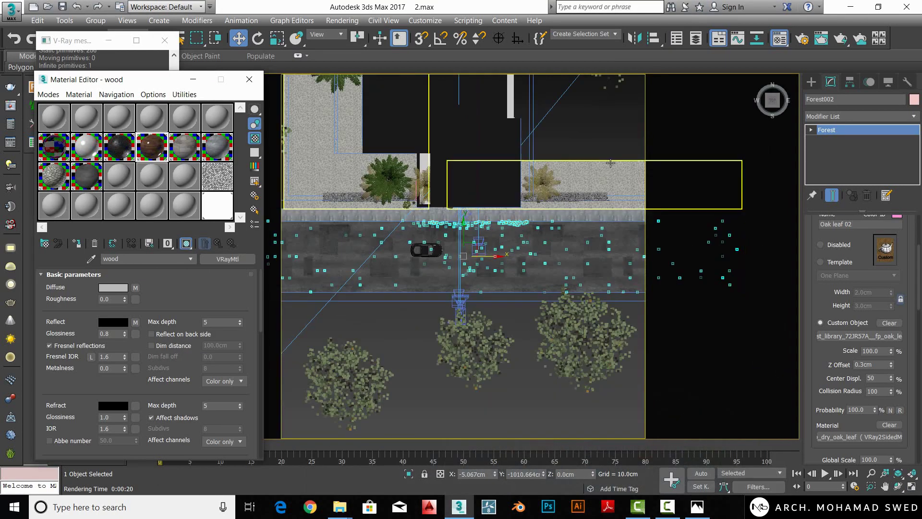
pyautogui.moveTo(614, 232); pyautogui.dragTo(614, 157, button='middle')
pyautogui.scroll(2, 613, 184)
pyautogui.click(812, 81)
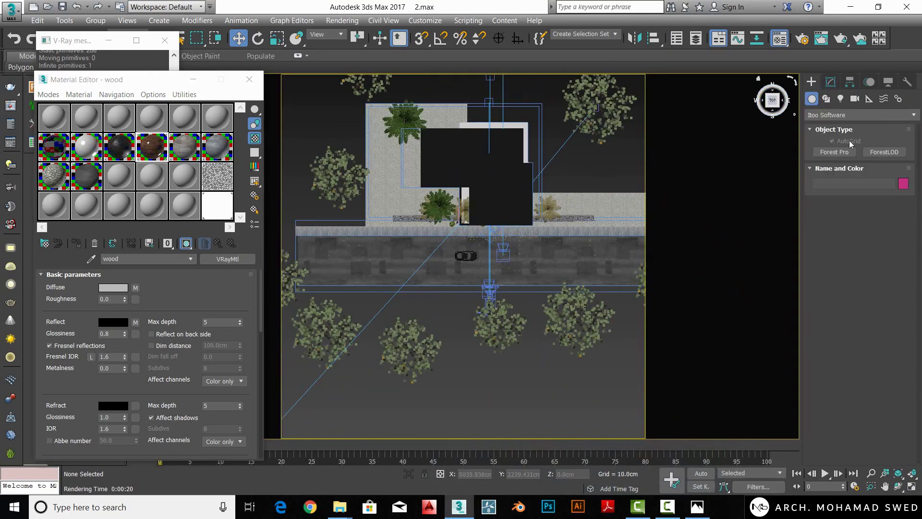
pyautogui.click(826, 99)
pyautogui.scroll(-3, 627, 234)
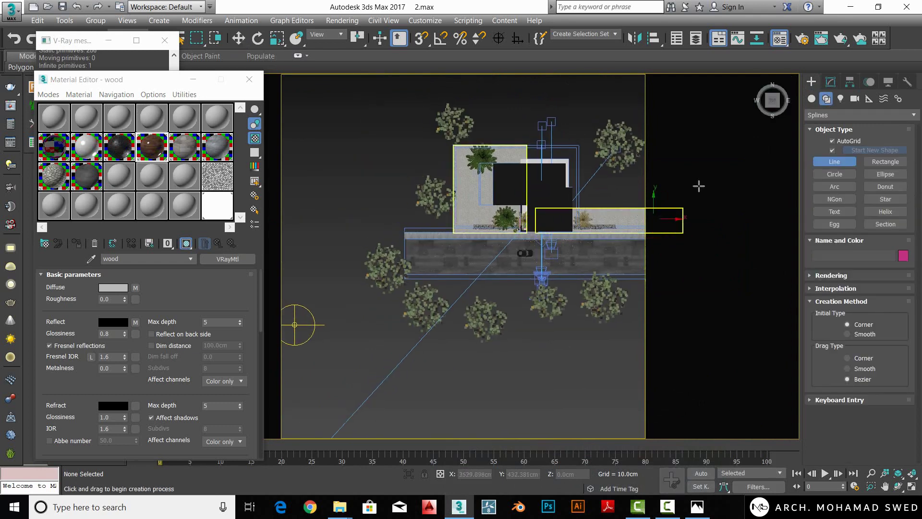
pyautogui.click(834, 162)
pyautogui.click(833, 141)
pyautogui.scroll(1, 521, 260)
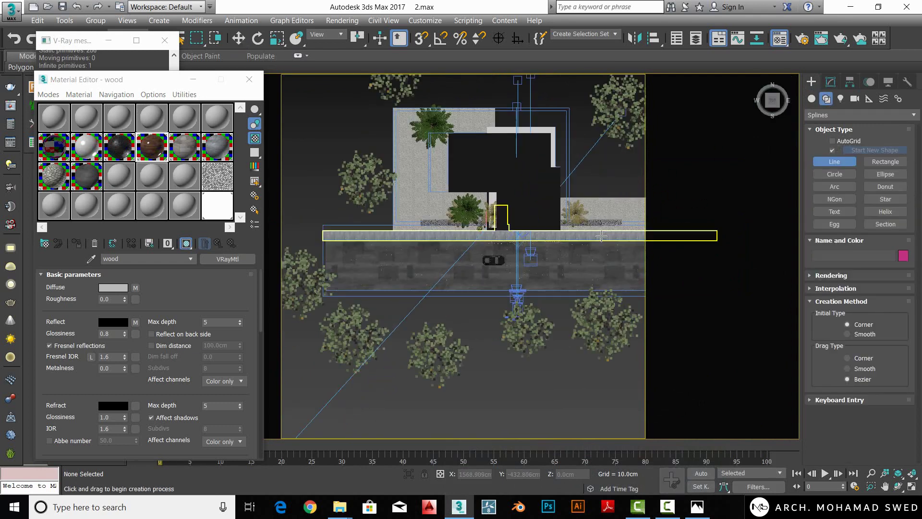
pyautogui.scroll(1, 521, 260)
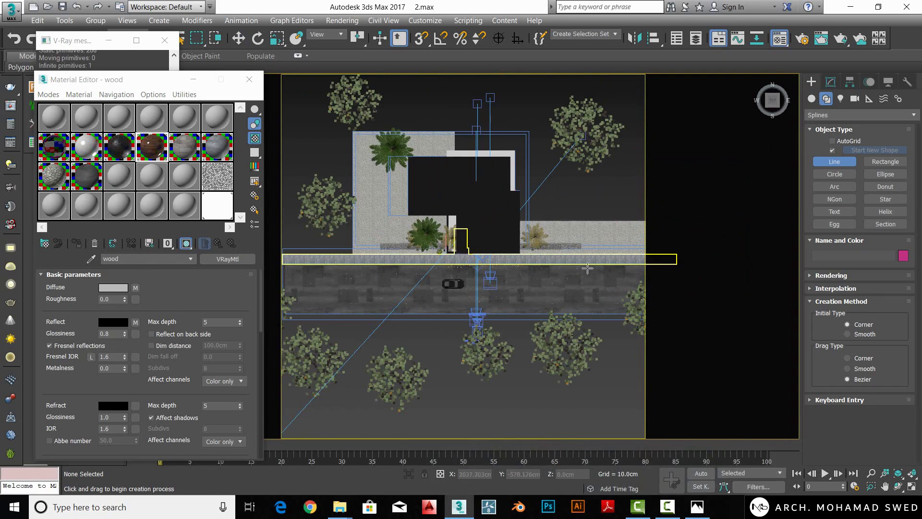
pyautogui.click(613, 260)
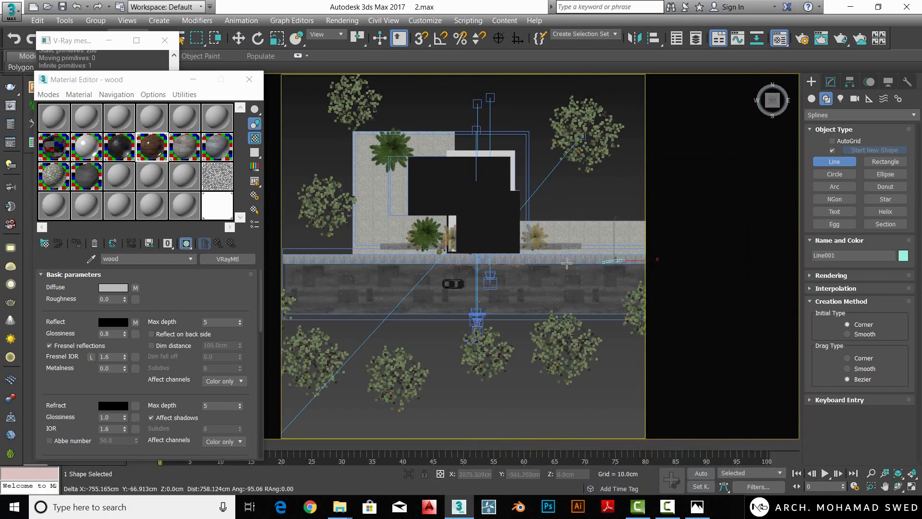
pyautogui.click(460, 260)
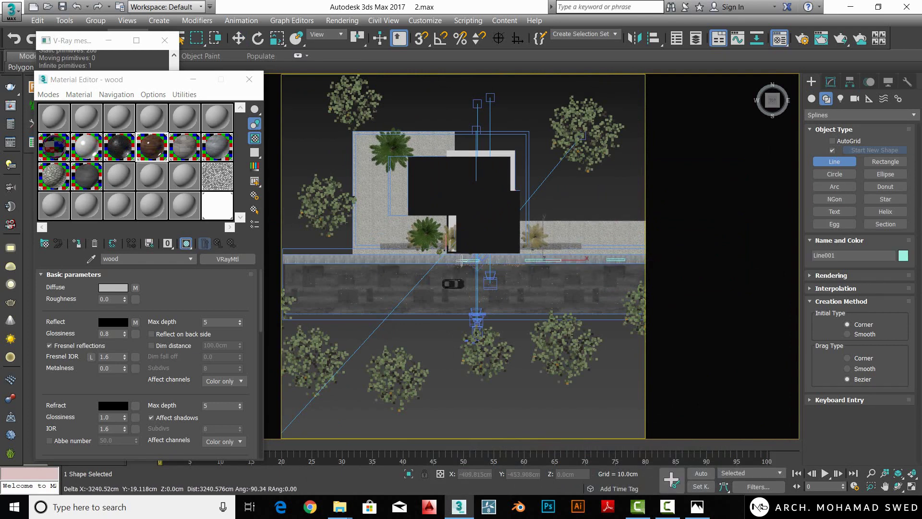
pyautogui.click(293, 260)
pyautogui.rightClick(293, 259)
pyautogui.rightClick(389, 240)
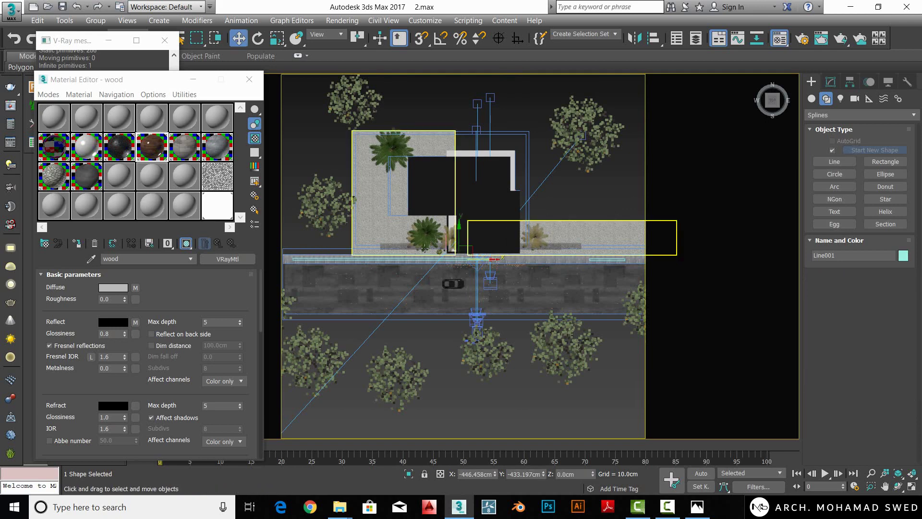
# - Make the line's three vertices Smooth and raise the whole line above the ground
pyautogui.click(832, 84)
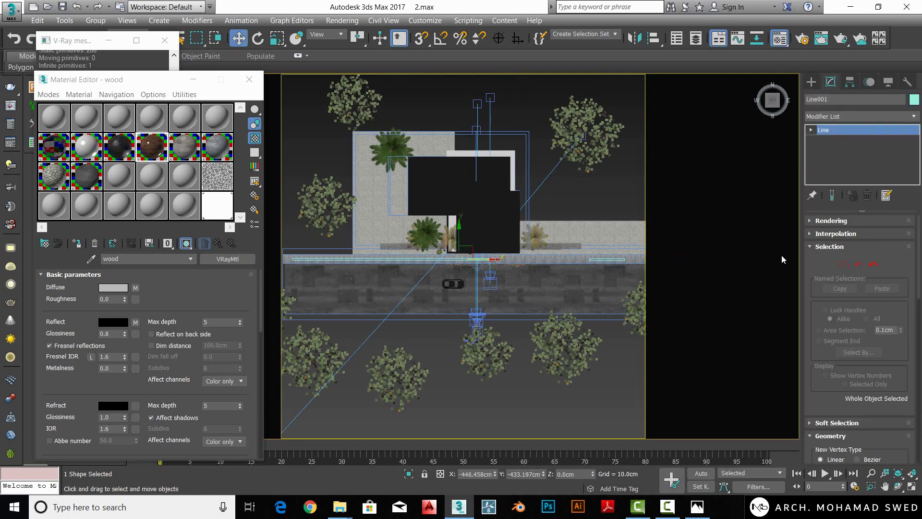
pyautogui.click(844, 264)
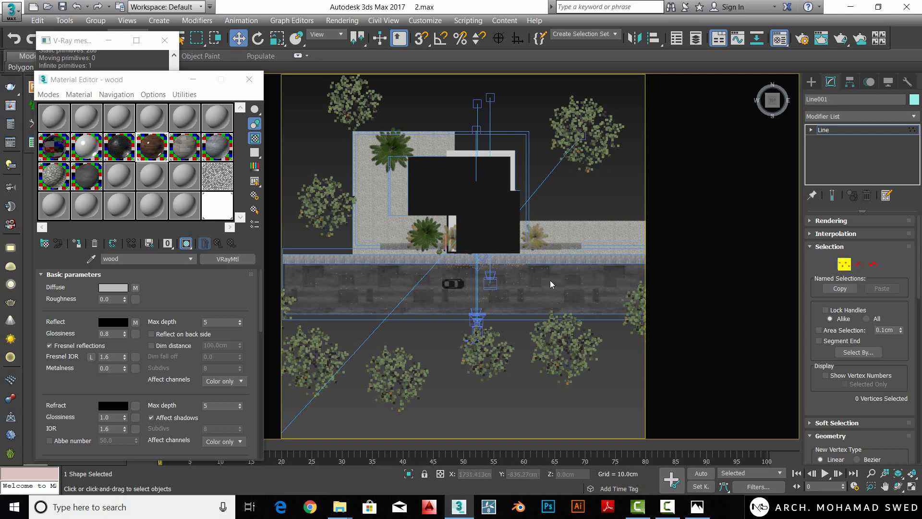
pyautogui.moveTo(500, 281); pyautogui.dragTo(465, 275)
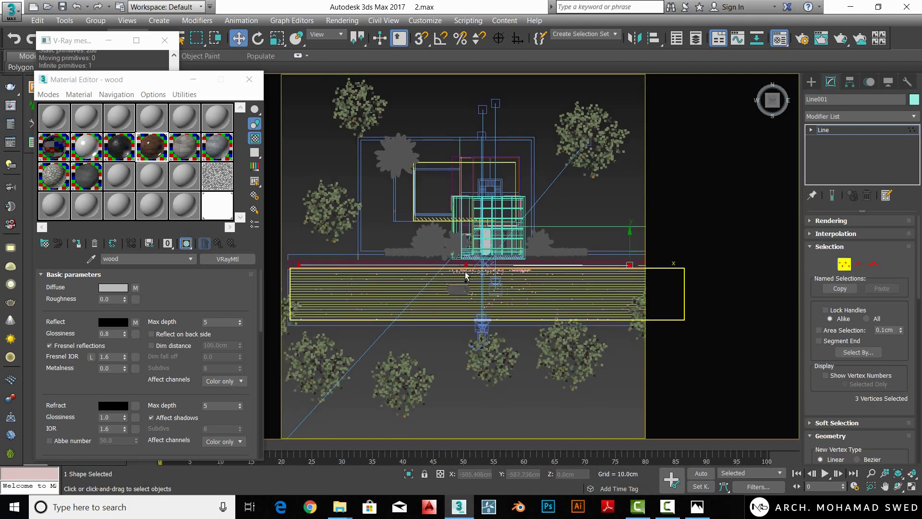
pyautogui.rightClick(502, 256)
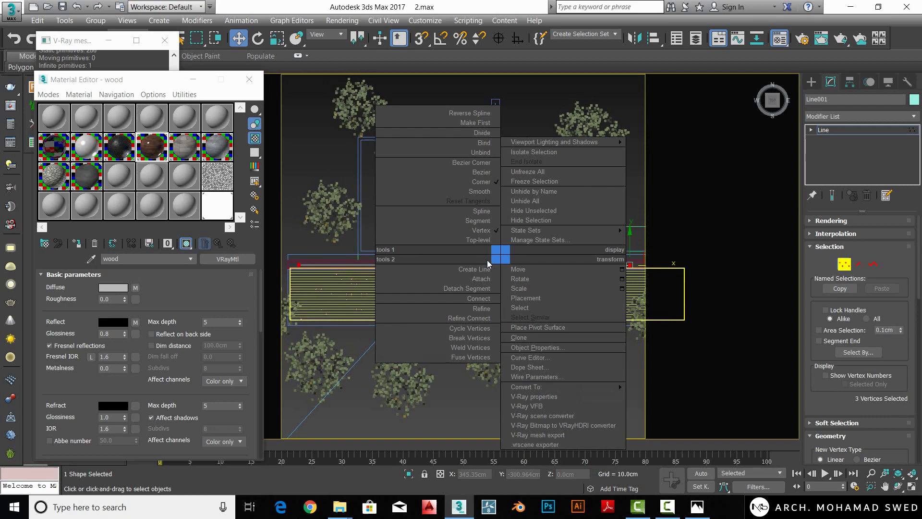
pyautogui.click(476, 193)
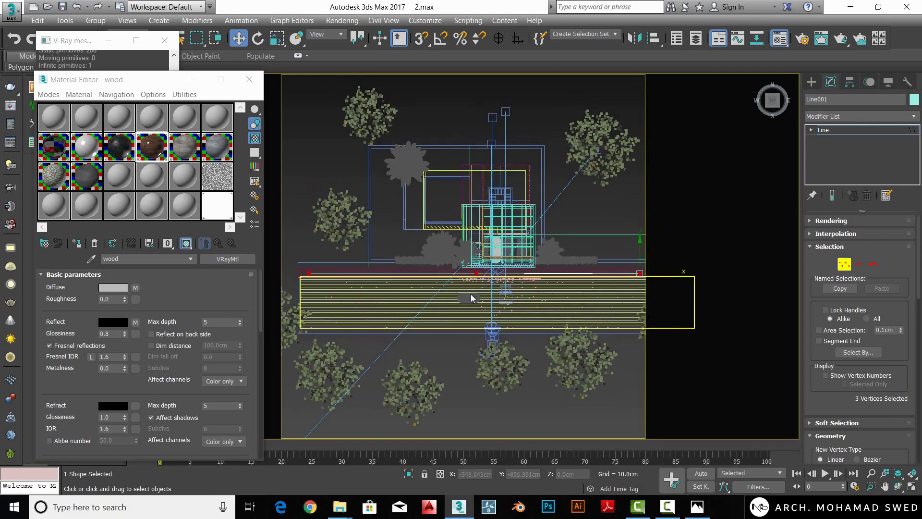
pyautogui.moveTo(449, 274)
pyautogui.keyDown('alt'); pyautogui.mouseDown(button='middle')
pyautogui.moveTo(473, 217)
pyautogui.moveTo(550, 305)
pyautogui.mouseUp(button='middle'); pyautogui.keyUp('alt')
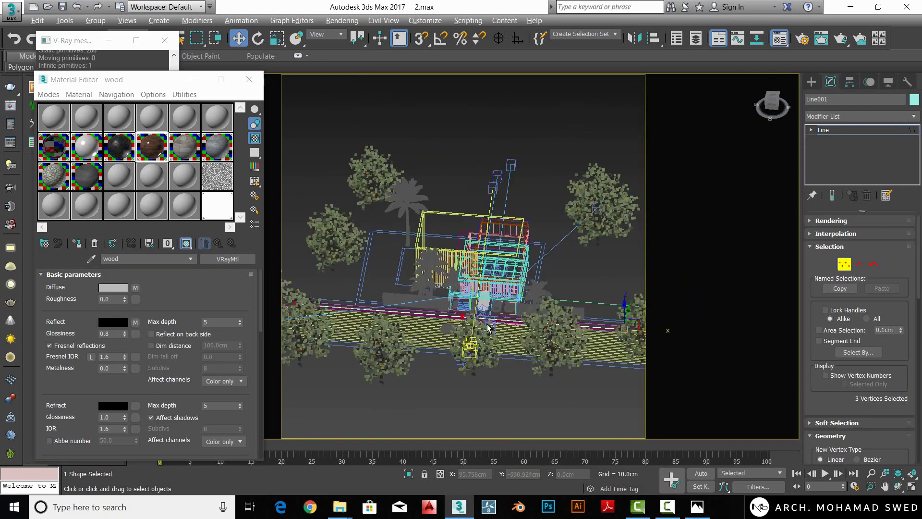
pyautogui.keyDown('alt'); pyautogui.moveTo(484, 278); pyautogui.dragTo(472, 285, button='middle'); pyautogui.keyUp('alt')
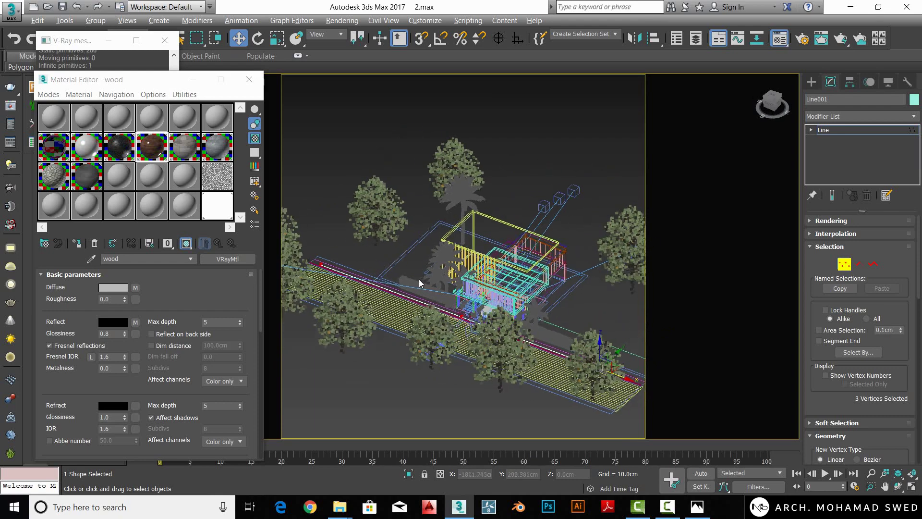
pyautogui.click(873, 133)
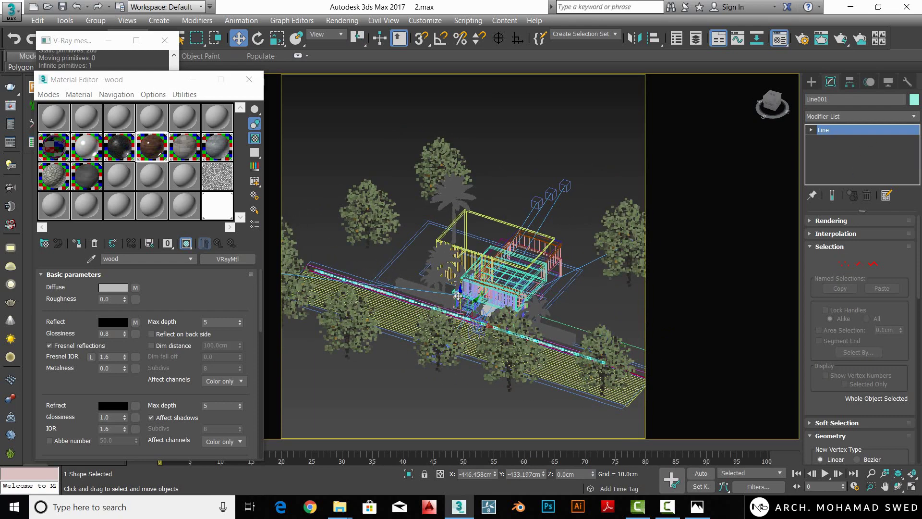
pyautogui.moveTo(459, 296); pyautogui.dragTo(456, 238)
pyautogui.keyDown('alt'); pyautogui.moveTo(456, 239); pyautogui.dragTo(462, 251, button='middle'); pyautogui.keyUp('alt')
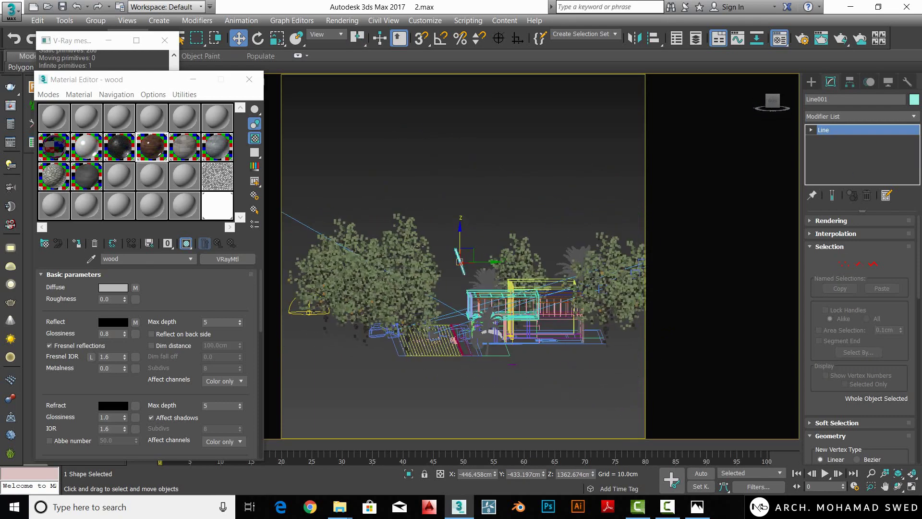
# - In the render camera view, pull the cable's middle vertex down into a sag
pyautogui.press('c')
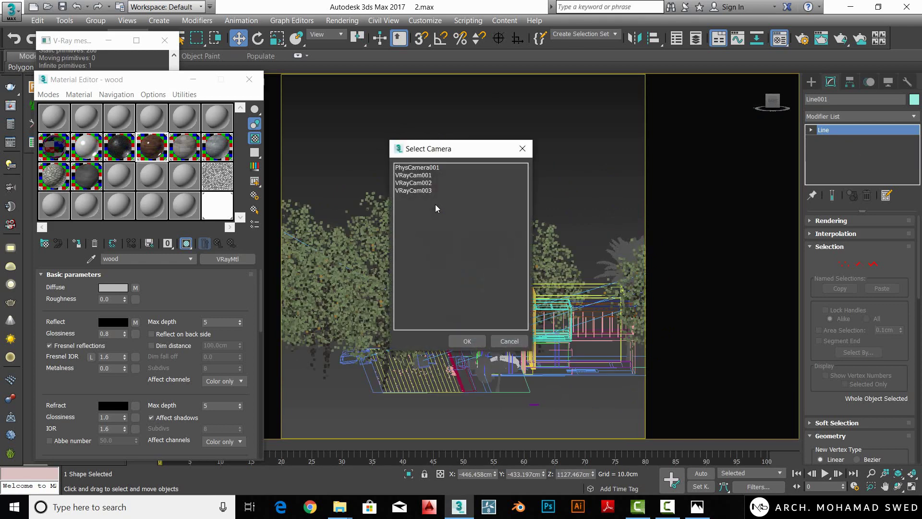
pyautogui.doubleClick(431, 177)
pyautogui.moveTo(390, 103); pyautogui.dragTo(440, 129)
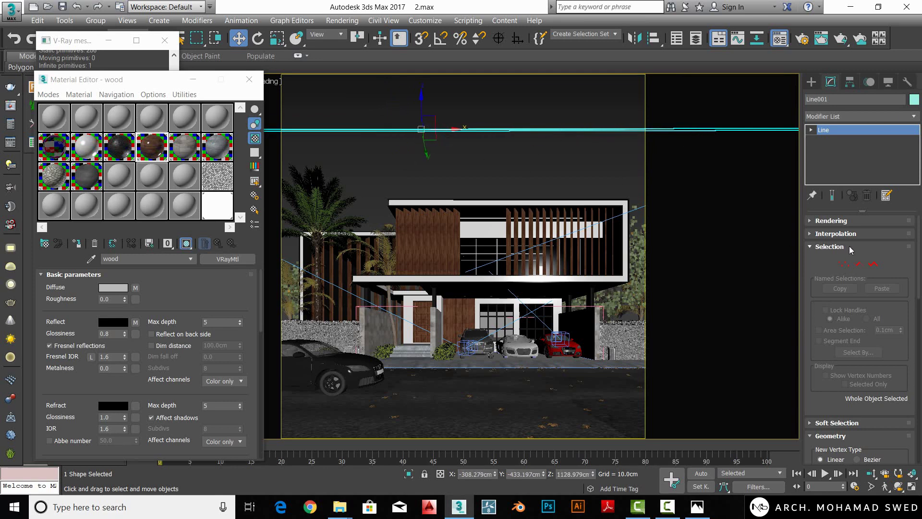
pyautogui.click(844, 264)
pyautogui.click(427, 131)
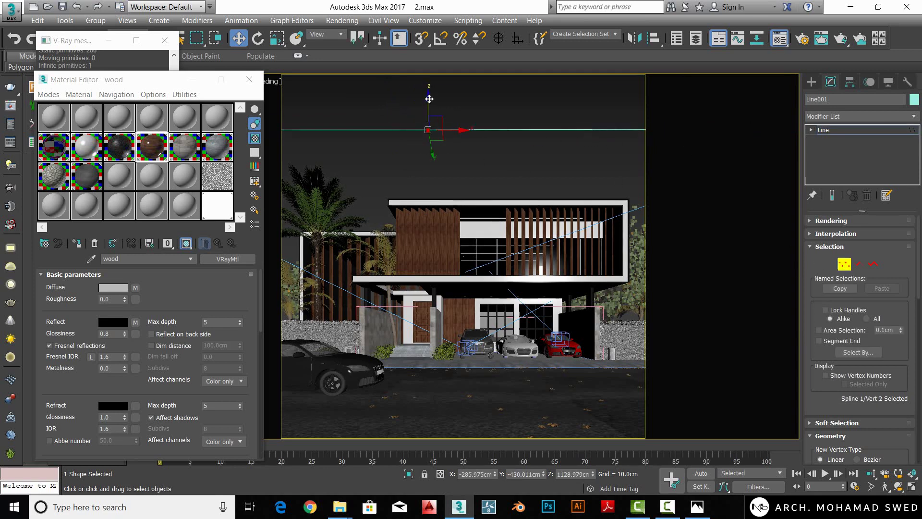
pyautogui.moveTo(429, 99); pyautogui.dragTo(415, 130)
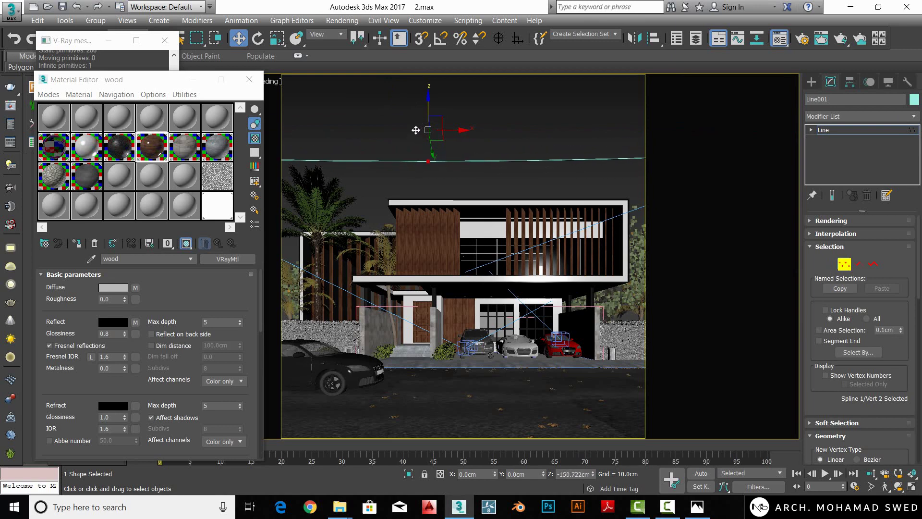
# - Make the middle vertex Smooth with a deeper sag, and raise the whole cable above the facade
pyautogui.rightClick(466, 149)
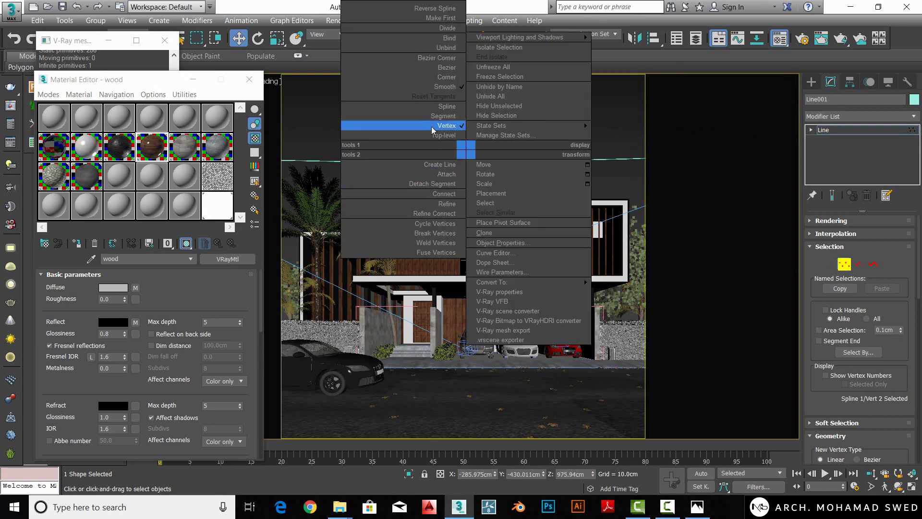
pyautogui.click(437, 91)
pyautogui.rightClick(452, 149)
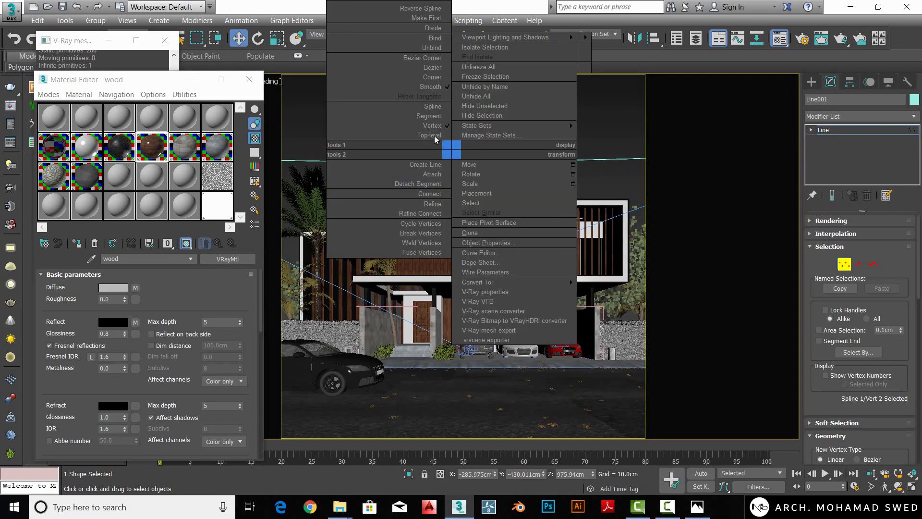
pyautogui.click(430, 81)
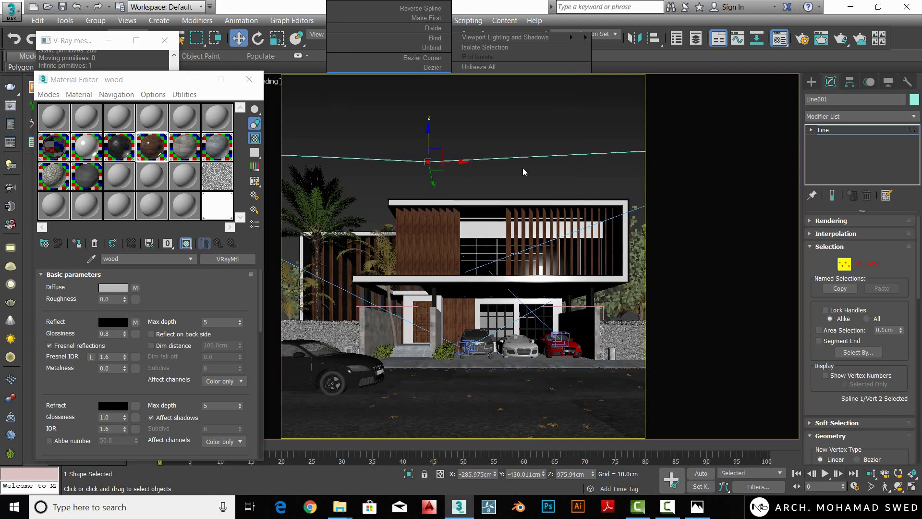
pyautogui.rightClick(445, 171)
pyautogui.click(417, 110)
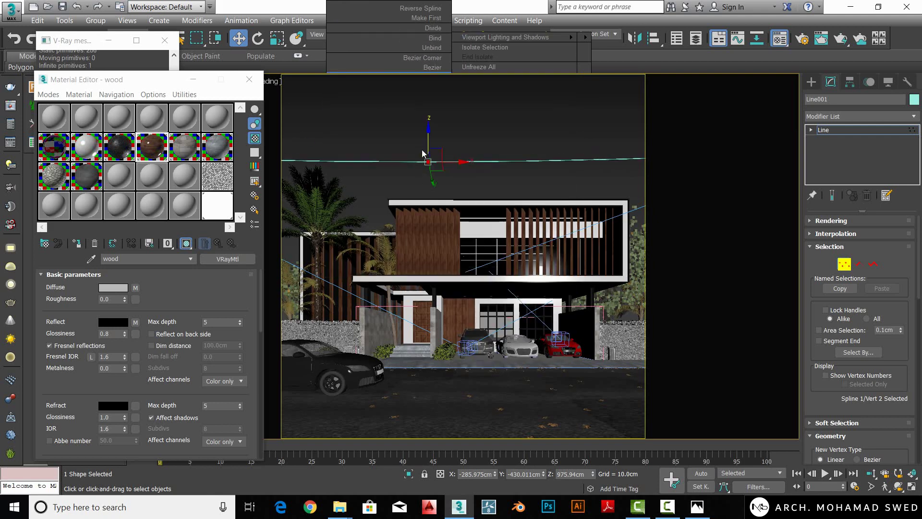
pyautogui.moveTo(431, 112); pyautogui.dragTo(424, 168)
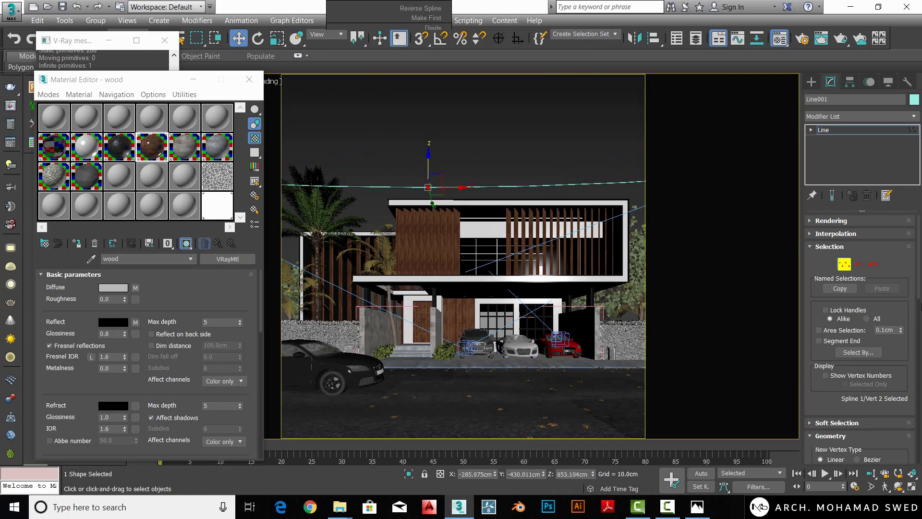
pyautogui.click(844, 264)
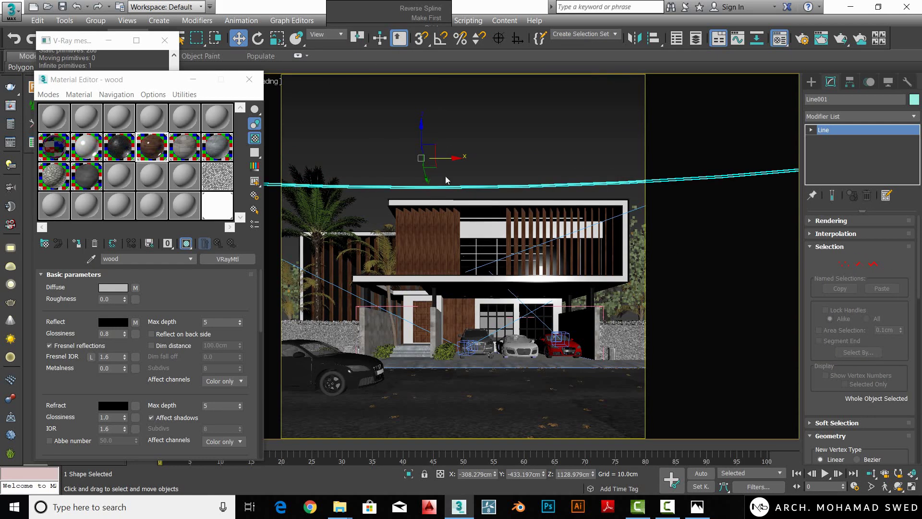
pyautogui.moveTo(424, 131); pyautogui.dragTo(422, 89)
# - Set the cable line's rendering thickness to 2 cm
pyautogui.press('t')
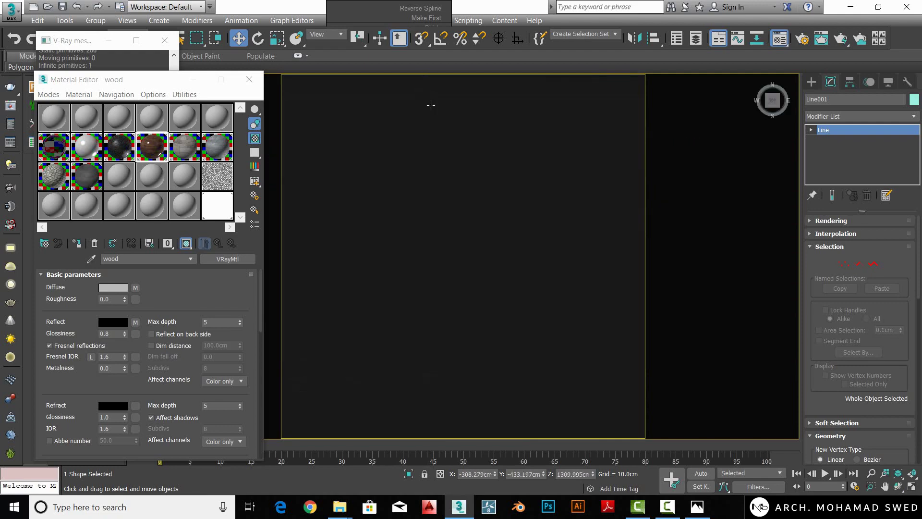
pyautogui.scroll(3, 447, 253)
pyautogui.scroll(2, 452, 252)
pyautogui.scroll(2, 458, 251)
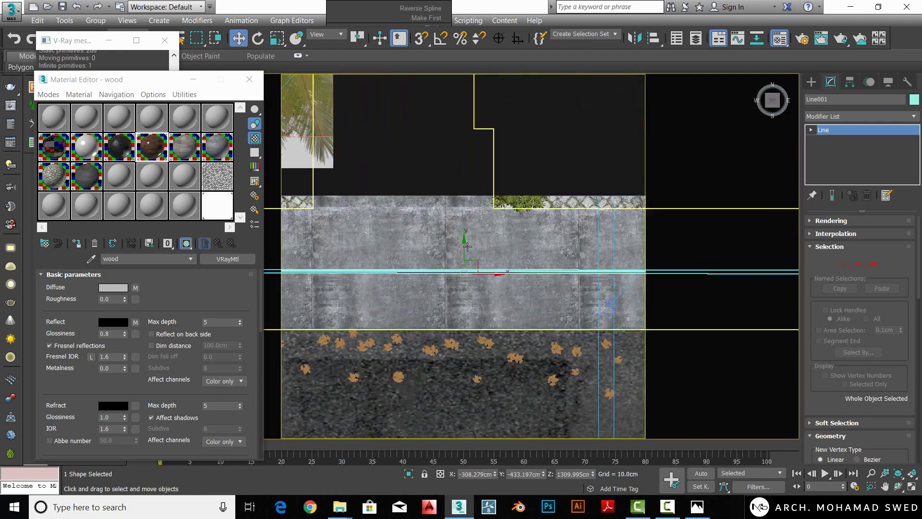
pyautogui.scroll(2, 478, 279)
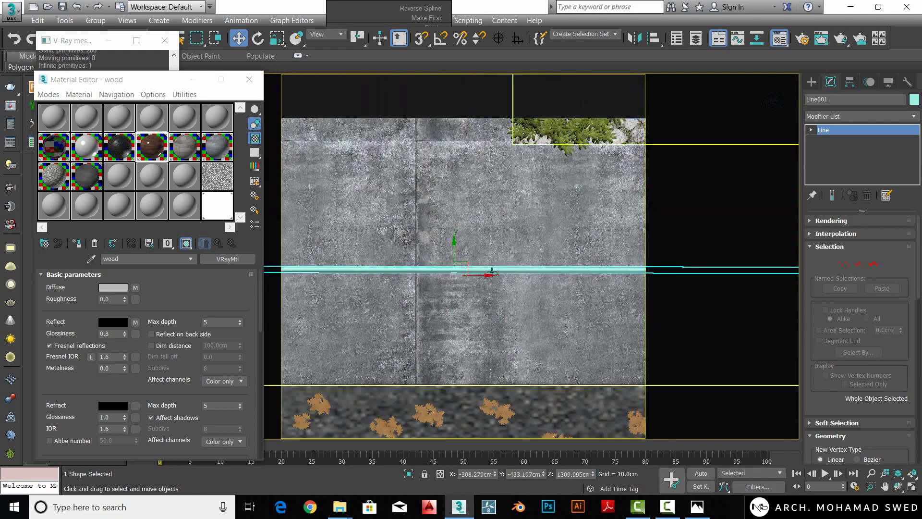
pyautogui.click(831, 221)
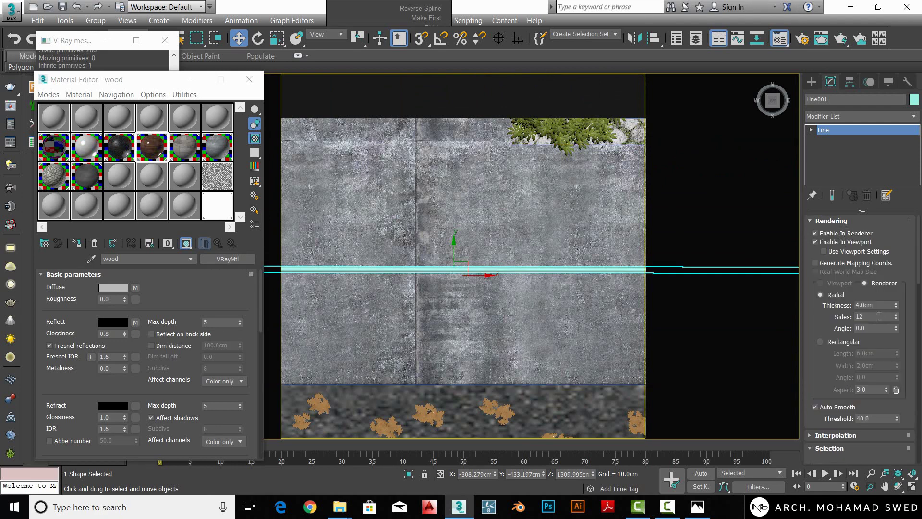
pyautogui.doubleClick(867, 305)
pyautogui.write('0.2')
pyautogui.press('Return')
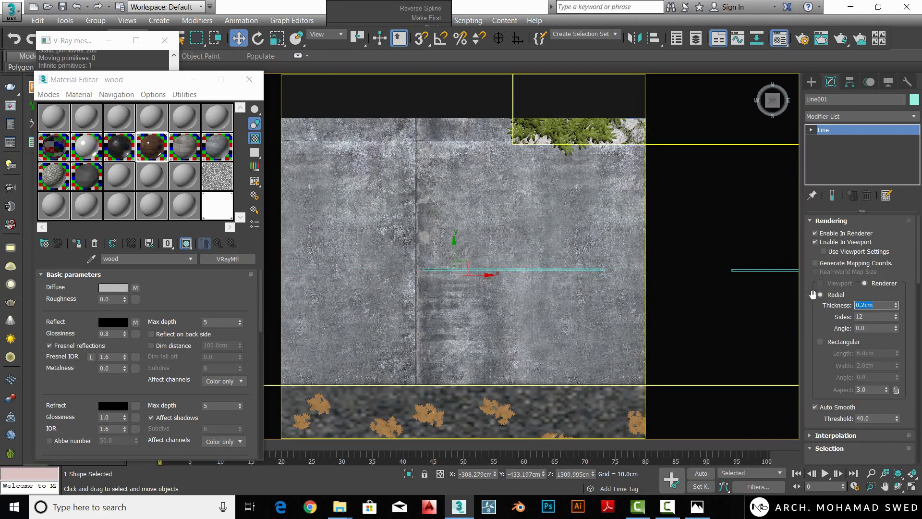
pyautogui.write('2')
pyautogui.press('Return')
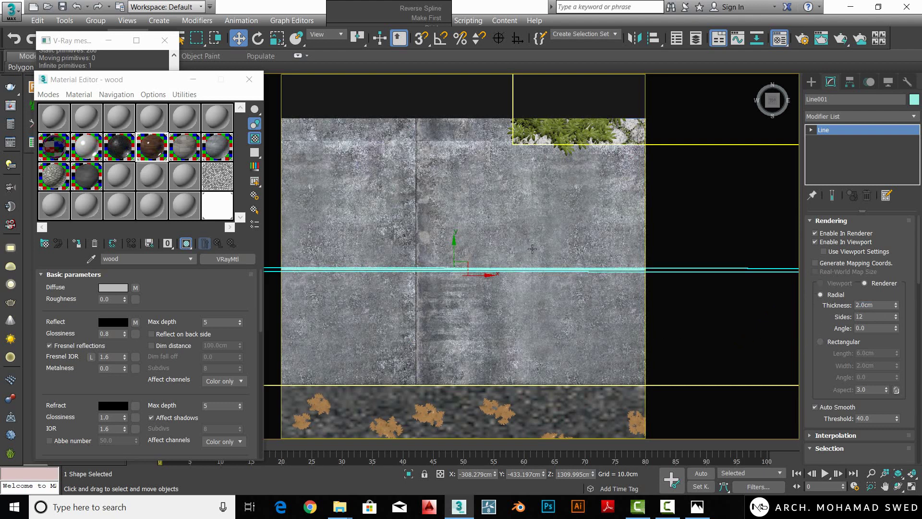
pyautogui.scroll(-1, 547, 298)
pyautogui.scroll(-2, 509, 291)
pyautogui.scroll(-2, 473, 284)
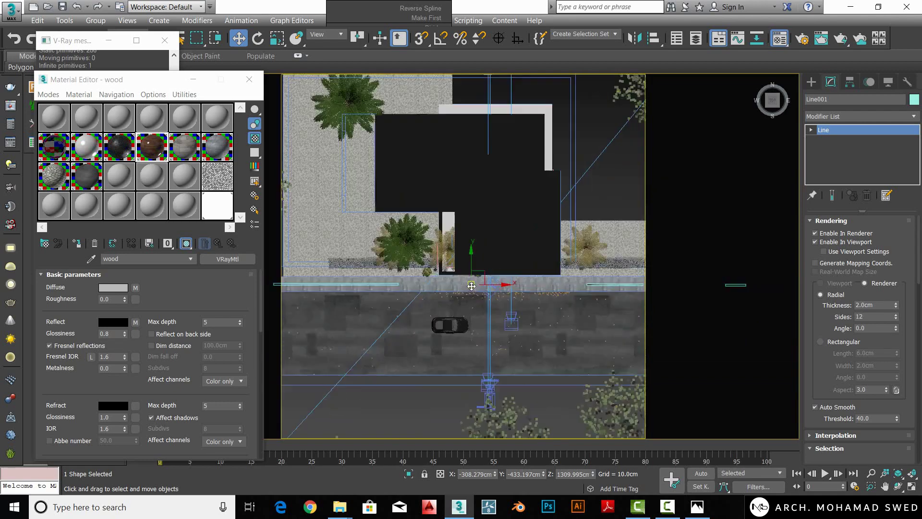
pyautogui.scroll(3, 474, 284)
# - Check the camera view, then Shift-drag the cable down in top view to clone it
pyautogui.press('c')
pyautogui.doubleClick(430, 178)
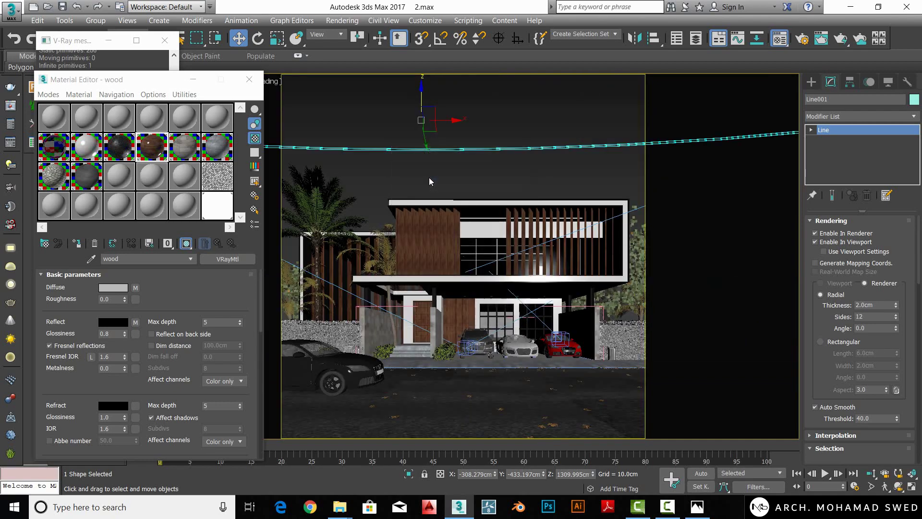
pyautogui.hotkey('ctrl', 'z')
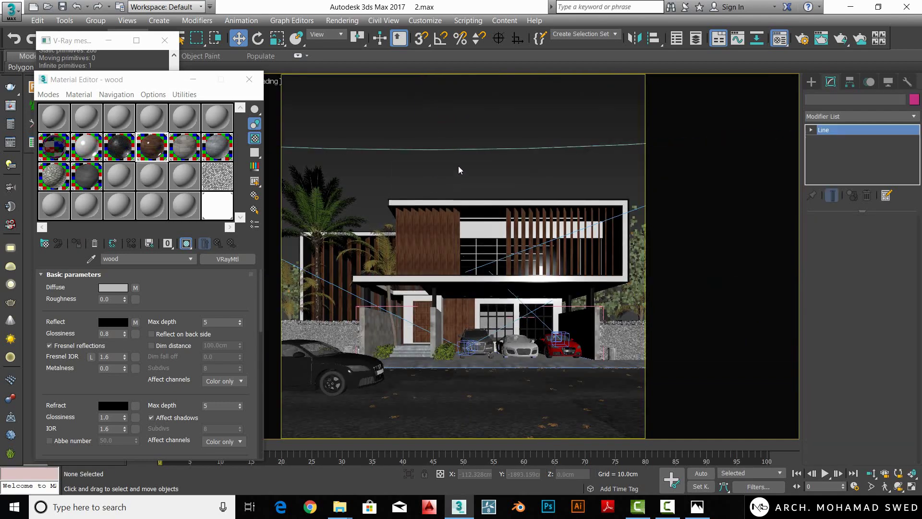
pyautogui.press('t')
pyautogui.scroll(3, 483, 226)
pyautogui.scroll(3, 483, 225)
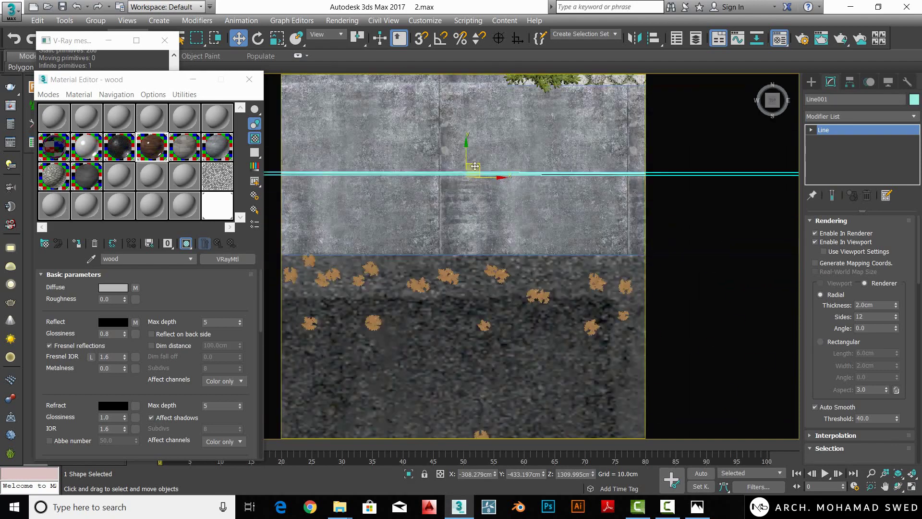
pyautogui.scroll(2, 483, 226)
pyautogui.keyDown('shift'); pyautogui.moveTo(483, 226); pyautogui.dragTo(484, 241); pyautogui.keyUp('shift')
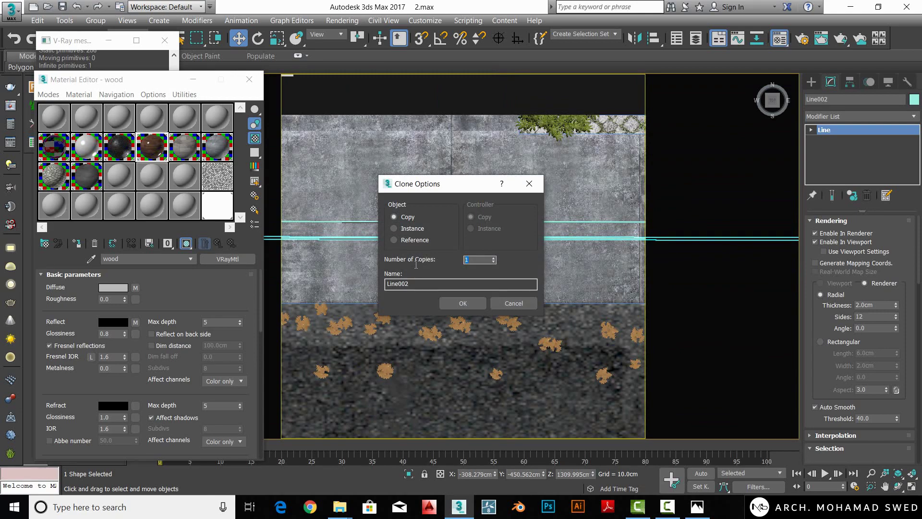
# - Make 8 copies of the cable, then select and isolate all nine lines
pyautogui.write('8')
pyautogui.click(463, 303)
pyautogui.scroll(-4, 454, 301)
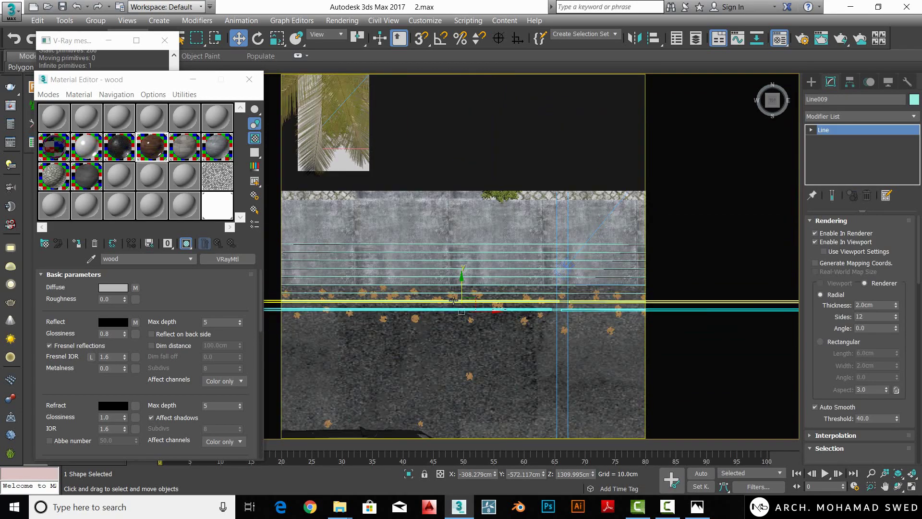
pyautogui.hotkey('ctrl', 'q')
pyautogui.hotkey('alt', 'q')
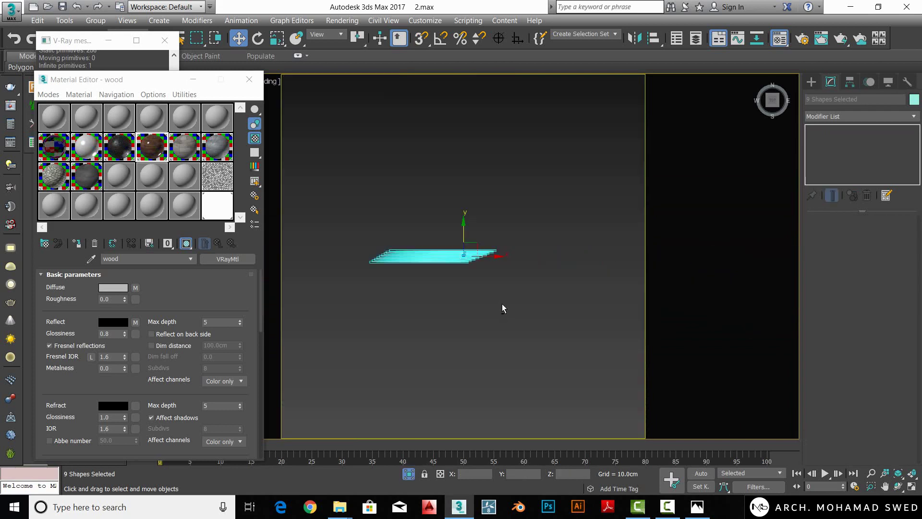
# - Move cables Line002 through Line005 apart from each other
pyautogui.moveTo(503, 304)
pyautogui.keyDown('alt'); pyautogui.mouseDown(button='middle')
pyautogui.moveTo(483, 321)
pyautogui.moveTo(453, 283)
pyautogui.moveTo(462, 316)
pyautogui.moveTo(458, 267)
pyautogui.moveTo(430, 249)
pyautogui.moveTo(430, 223)
pyautogui.mouseUp(button='middle'); pyautogui.keyUp('alt')
pyautogui.click(484, 294)
pyautogui.click(465, 251)
pyautogui.moveTo(465, 252)
pyautogui.keyDown('alt'); pyautogui.mouseDown(button='middle')
pyautogui.moveTo(486, 266)
pyautogui.moveTo(514, 243)
pyautogui.moveTo(511, 199)
pyautogui.moveTo(538, 243)
pyautogui.mouseUp(button='middle'); pyautogui.keyUp('alt')
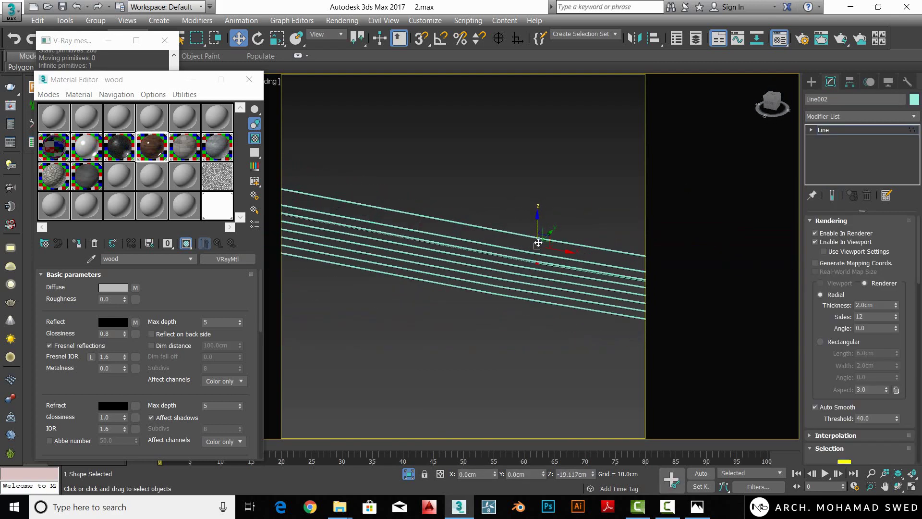
pyautogui.click(526, 251)
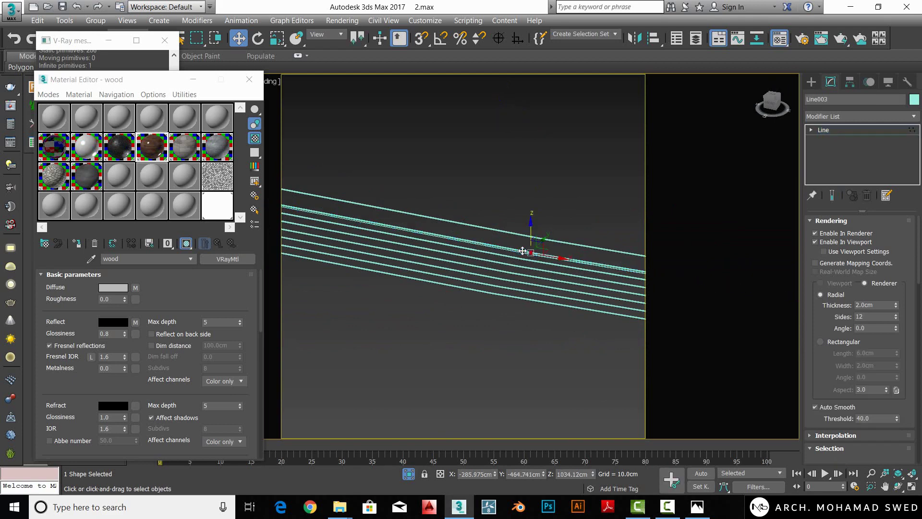
pyautogui.moveTo(522, 250)
pyautogui.keyDown('alt'); pyautogui.mouseDown(button='middle')
pyautogui.moveTo(483, 216)
pyautogui.moveTo(460, 255)
pyautogui.mouseUp(button='middle'); pyautogui.keyUp('alt')
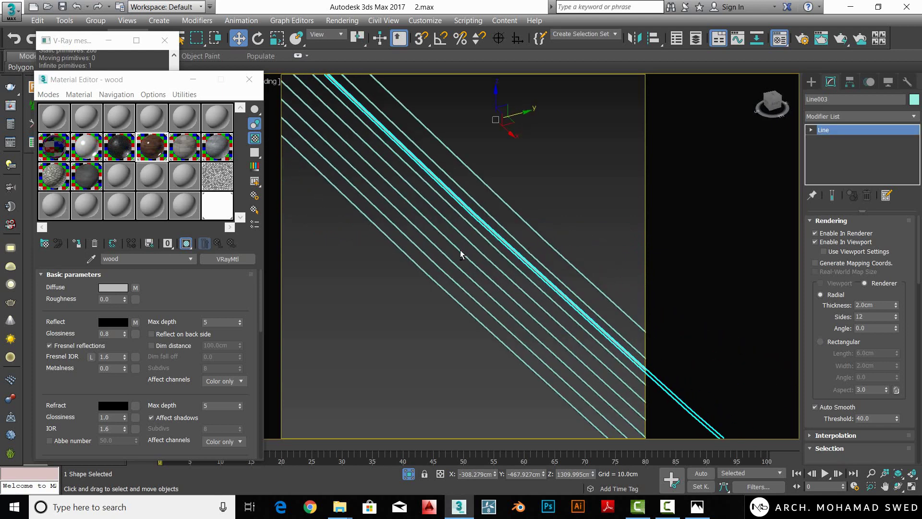
pyautogui.click(486, 239)
pyautogui.keyDown('shift'); pyautogui.moveTo(518, 249); pyautogui.dragTo(508, 250); pyautogui.keyUp('shift')
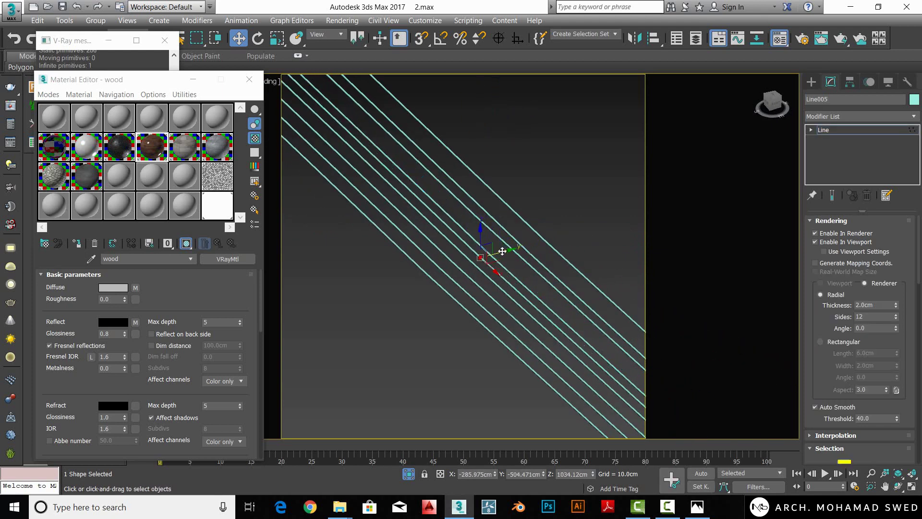
pyautogui.moveTo(509, 251); pyautogui.dragTo(490, 265)
pyautogui.moveTo(490, 266)
pyautogui.keyDown('alt'); pyautogui.mouseDown(button='middle')
pyautogui.moveTo(486, 253)
pyautogui.moveTo(494, 254)
pyautogui.mouseUp(button='middle'); pyautogui.keyUp('alt')
# - Return to the camera view and select all the cable lines together
pyautogui.press('c')
pyautogui.doubleClick(430, 174)
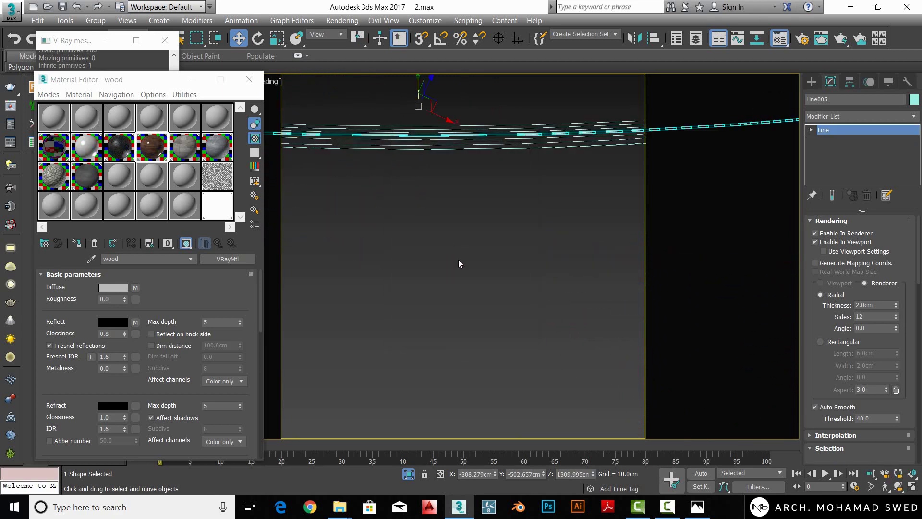
pyautogui.click(511, 284)
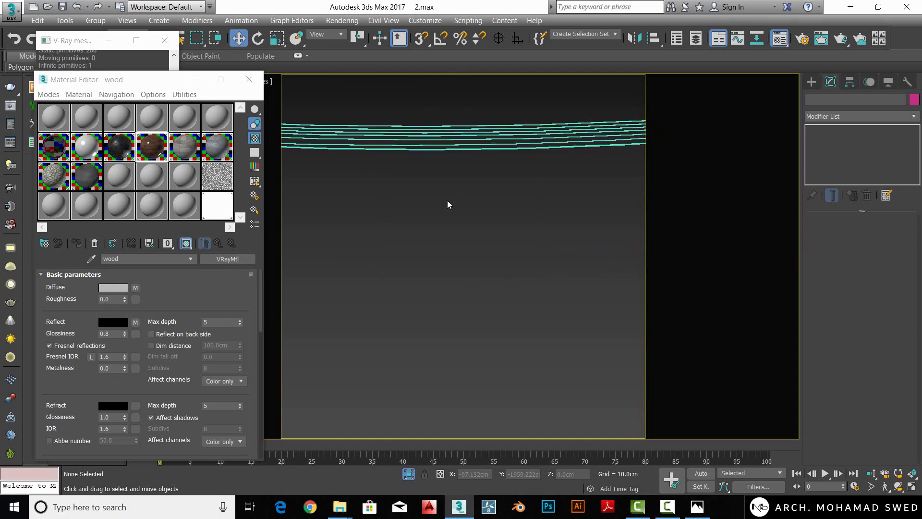
pyautogui.moveTo(454, 111); pyautogui.dragTo(426, 161)
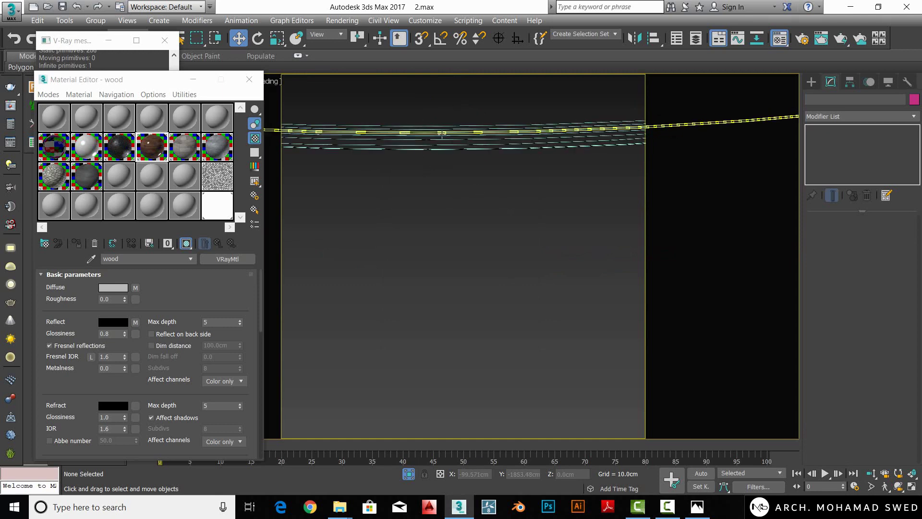
# - Assign the cables a new VRayMtl with a dark grey diffuse of value 12
pyautogui.click(133, 177)
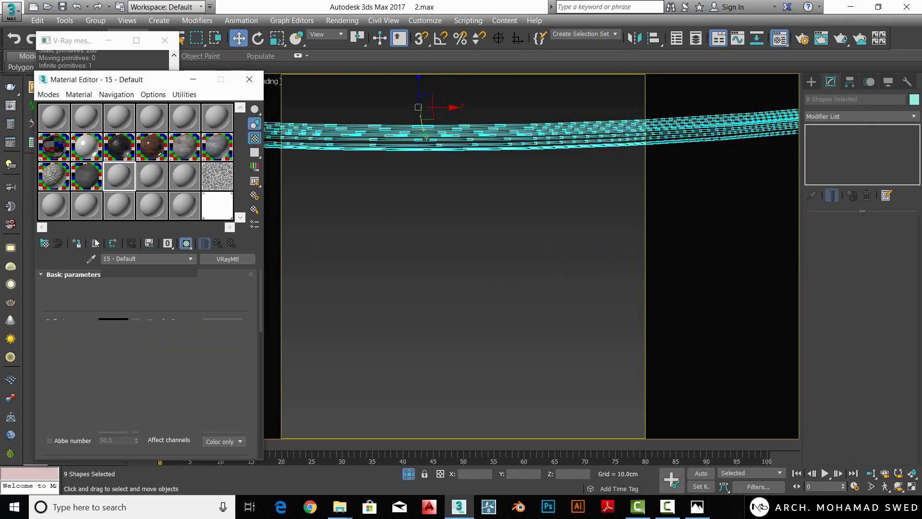
pyautogui.click(242, 257)
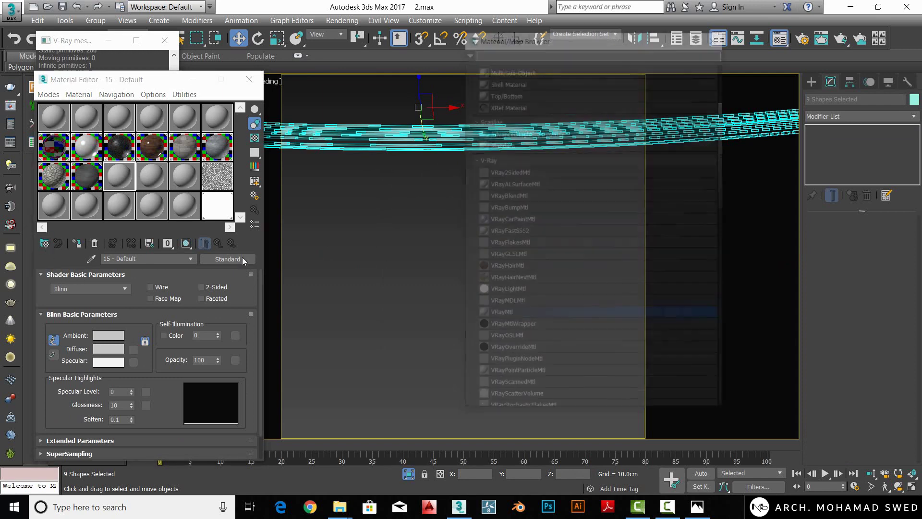
pyautogui.doubleClick(520, 318)
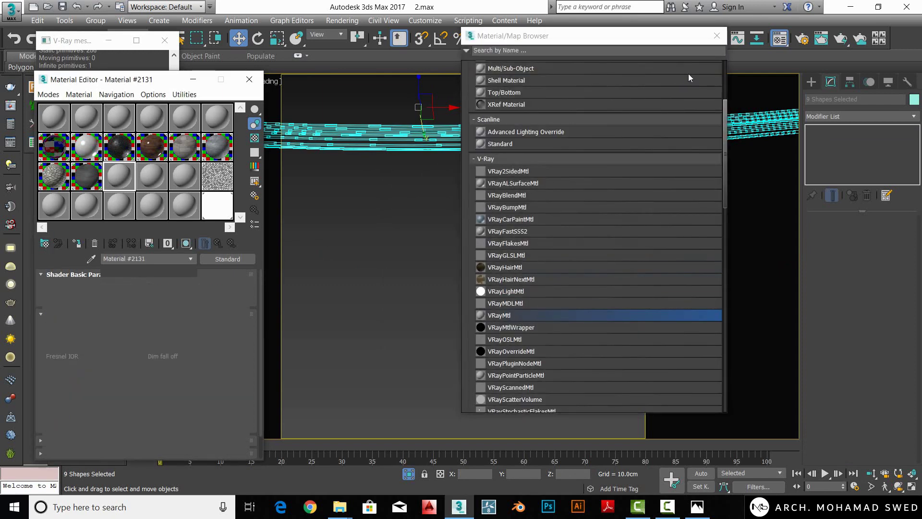
pyautogui.click(717, 36)
pyautogui.click(114, 287)
pyautogui.moveTo(392, 127); pyautogui.dragTo(349, 131)
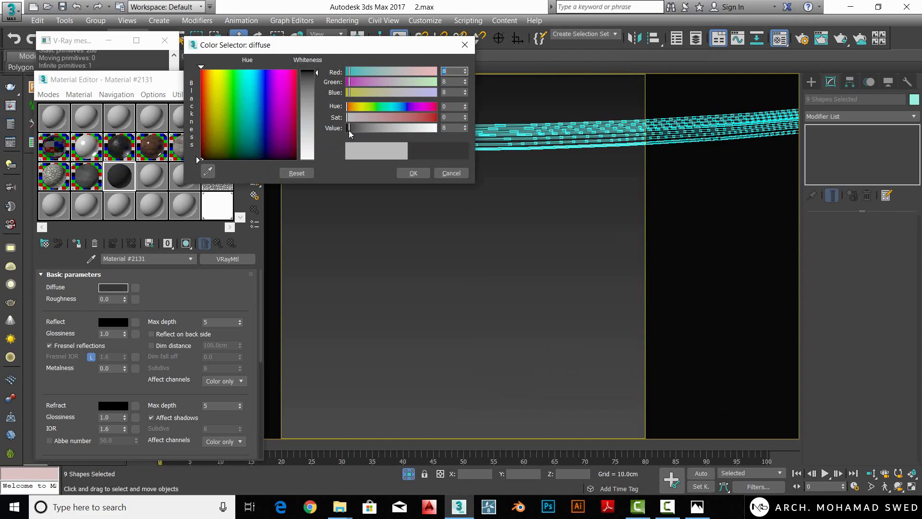
pyautogui.click(414, 173)
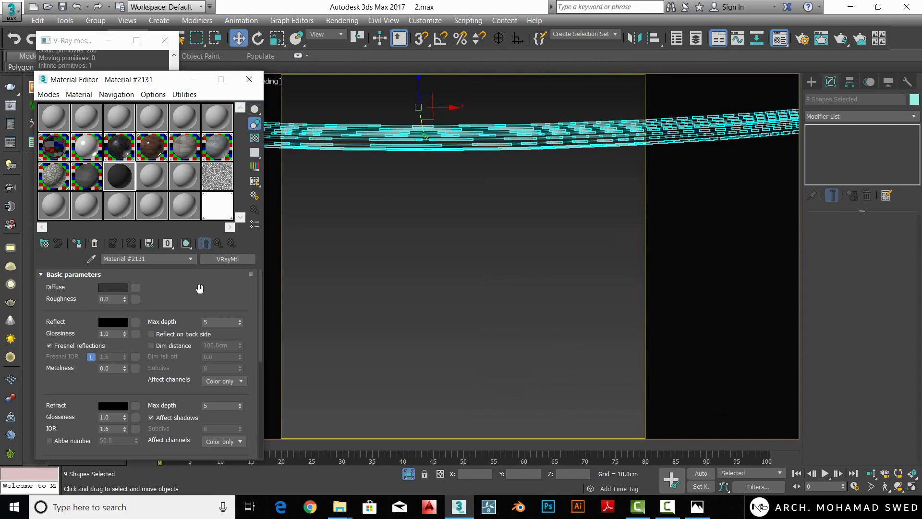
pyautogui.click(77, 242)
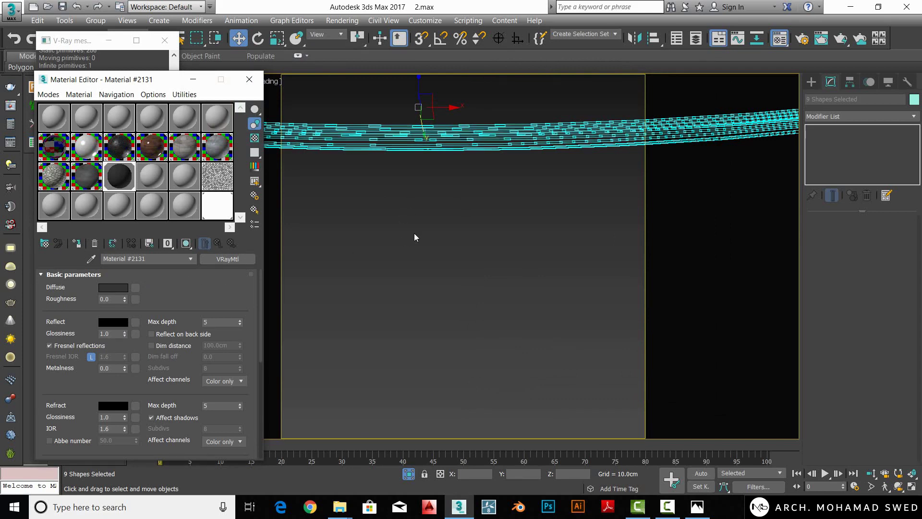
# - End isolation and render a VRayCam001 test image to check the cables
pyautogui.click(414, 232)
pyautogui.click(409, 477)
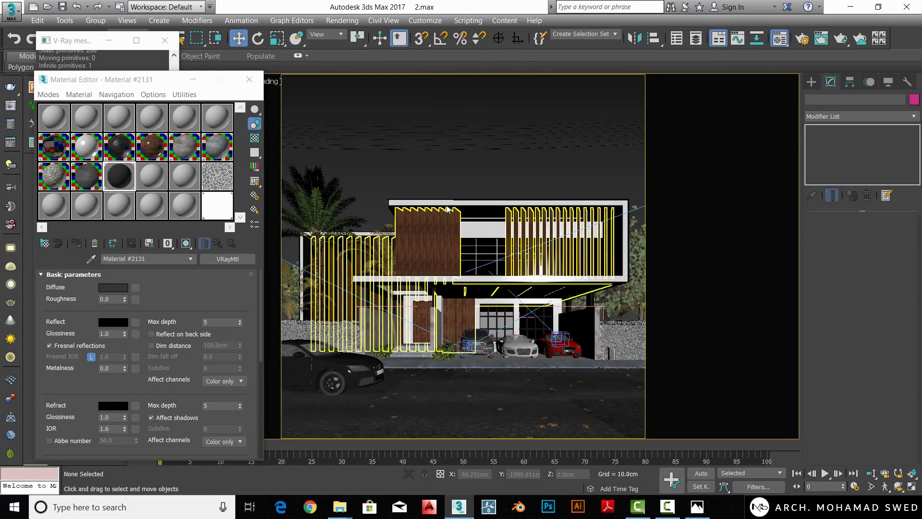
pyautogui.press('c')
pyautogui.doubleClick(438, 177)
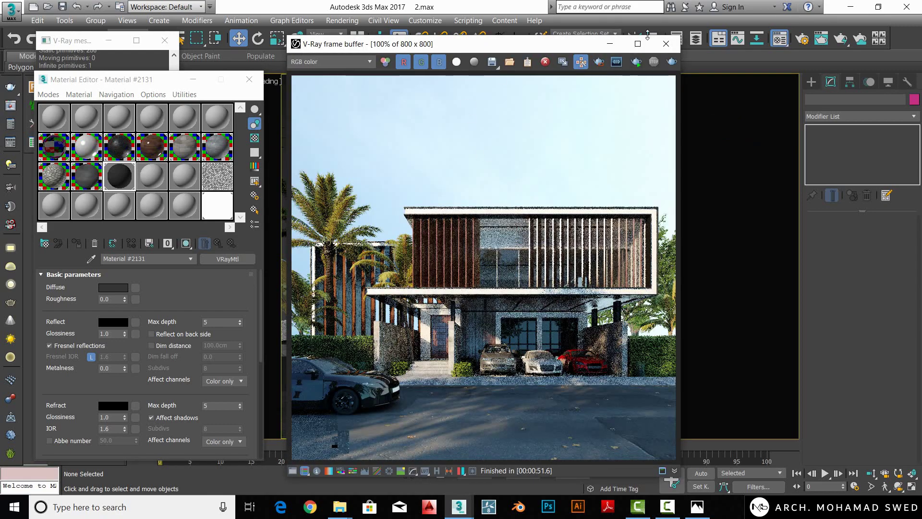
pyautogui.click(673, 45)
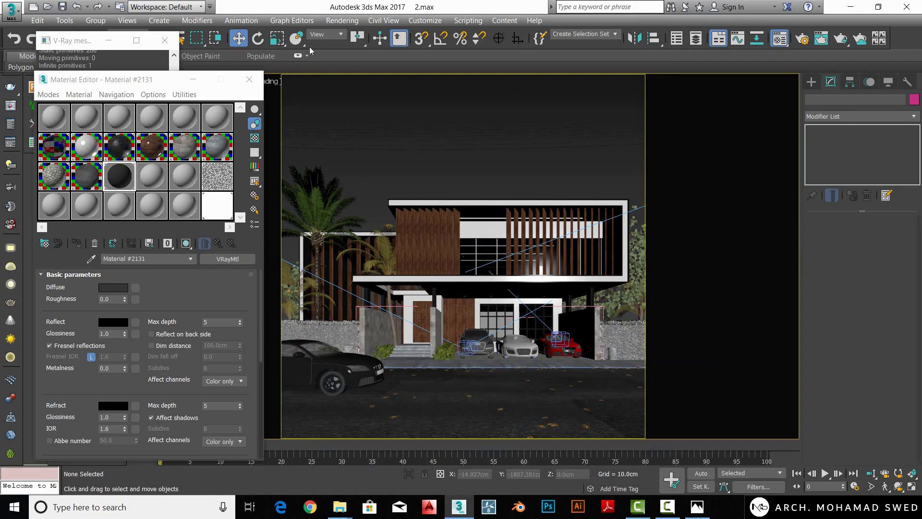
pyautogui.click(342, 21)
# - Set the render output height to 1200 in Render Setup's common settings
pyautogui.click(360, 69)
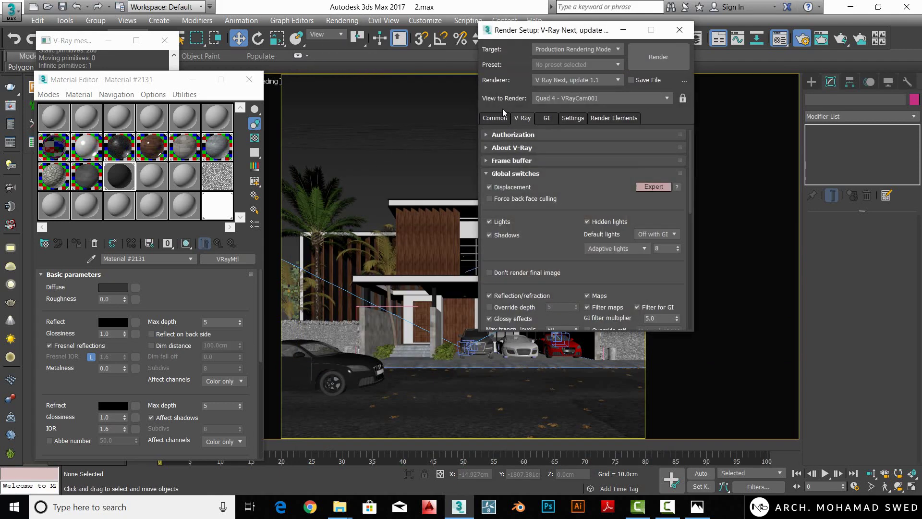
pyautogui.moveTo(535, 38); pyautogui.dragTo(621, 47)
pyautogui.click(582, 126)
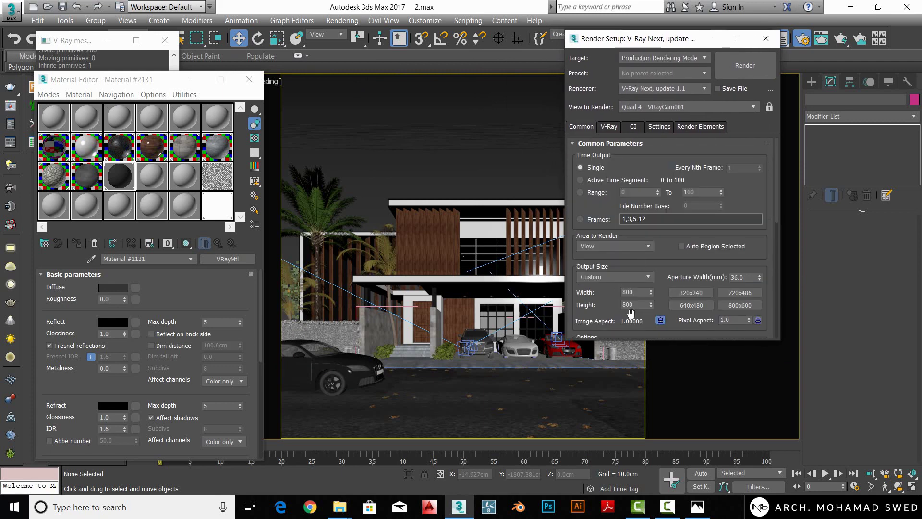
pyautogui.doubleClick(637, 305)
pyautogui.hotkey('shift', 'Tab')
pyautogui.press('Tab')
pyautogui.doubleClick(641, 304)
pyautogui.write('120')
pyautogui.click(600, 302)
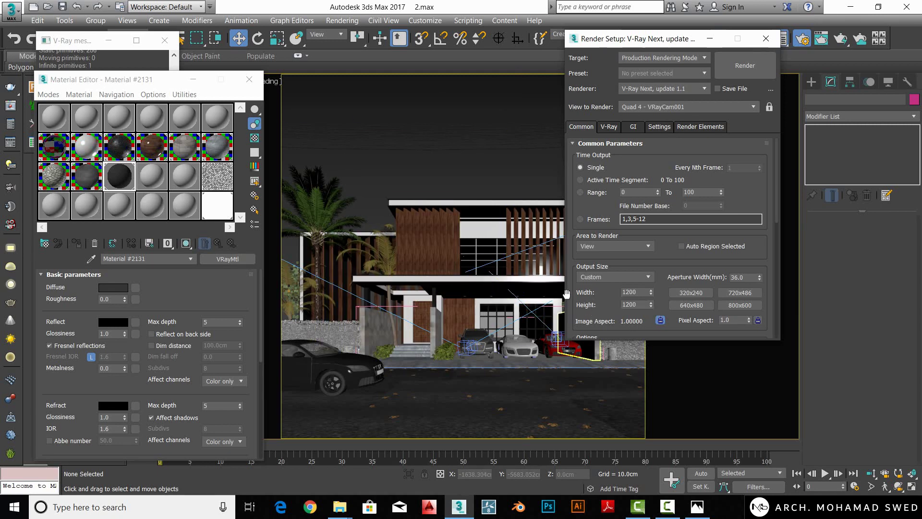
# - Set adaptive lights to 32 and enable Use local subdivs under Global DMC
pyautogui.click(609, 127)
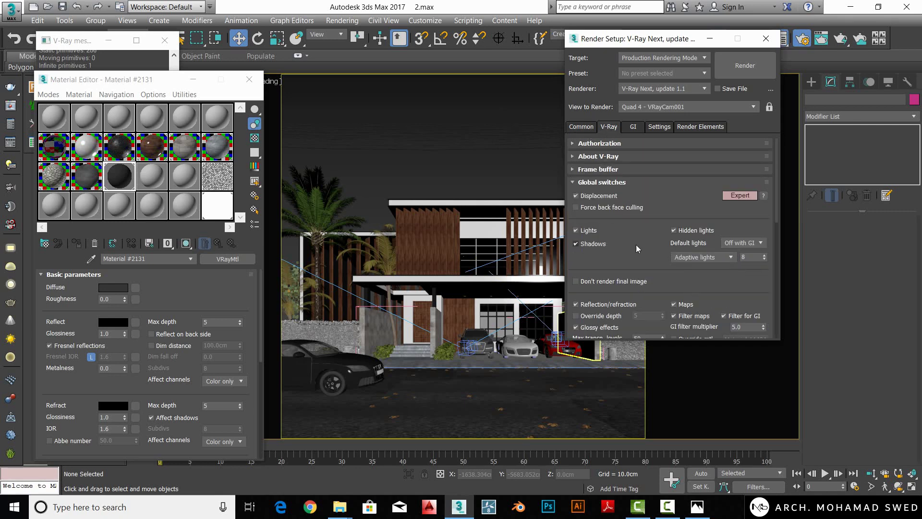
pyautogui.scroll(-3, 738, 196)
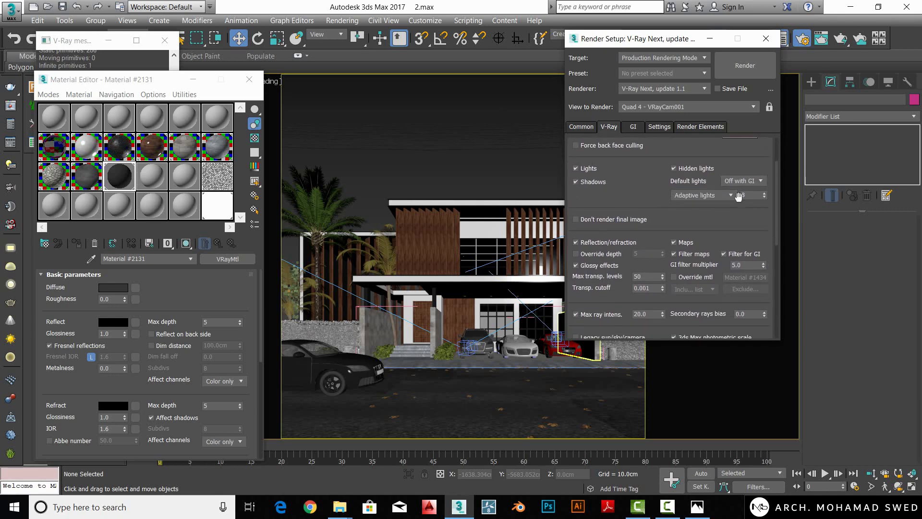
pyautogui.doubleClick(738, 196)
pyautogui.write('32')
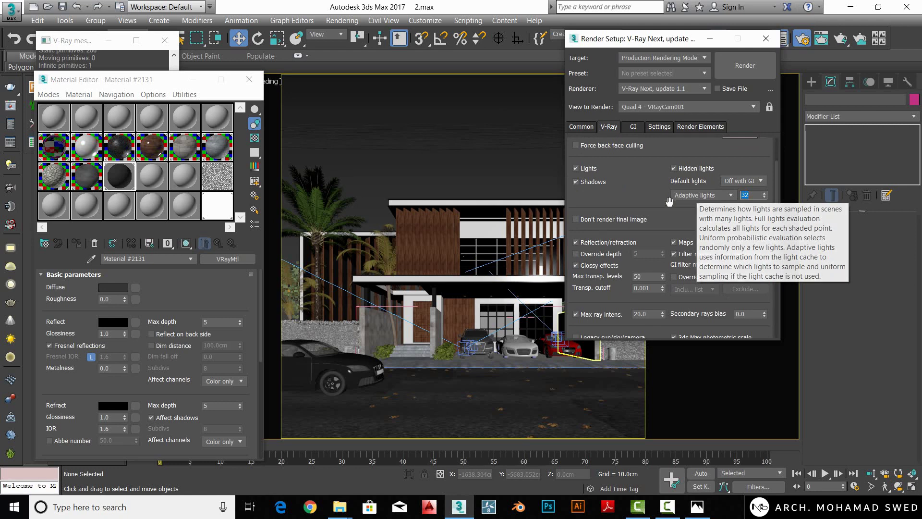
pyautogui.scroll(-3, 624, 201)
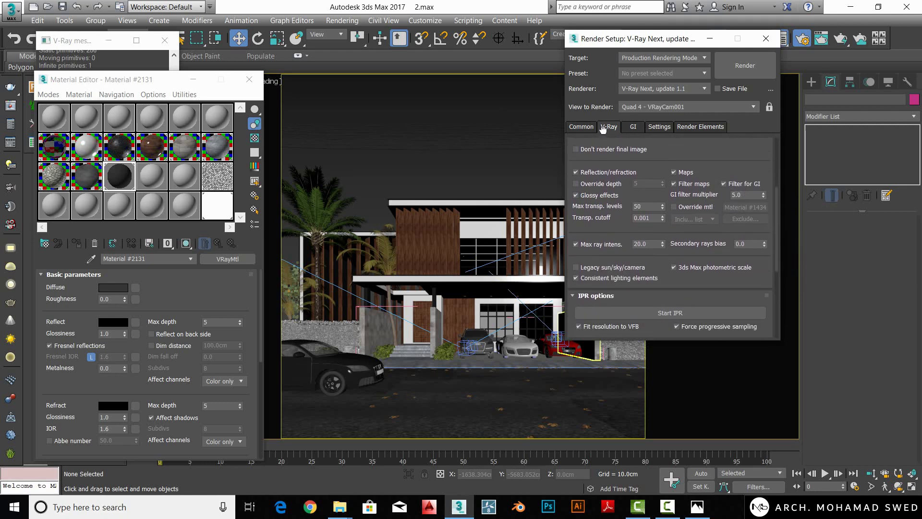
pyautogui.scroll(-3, 603, 129)
pyautogui.scroll(-3, 603, 129)
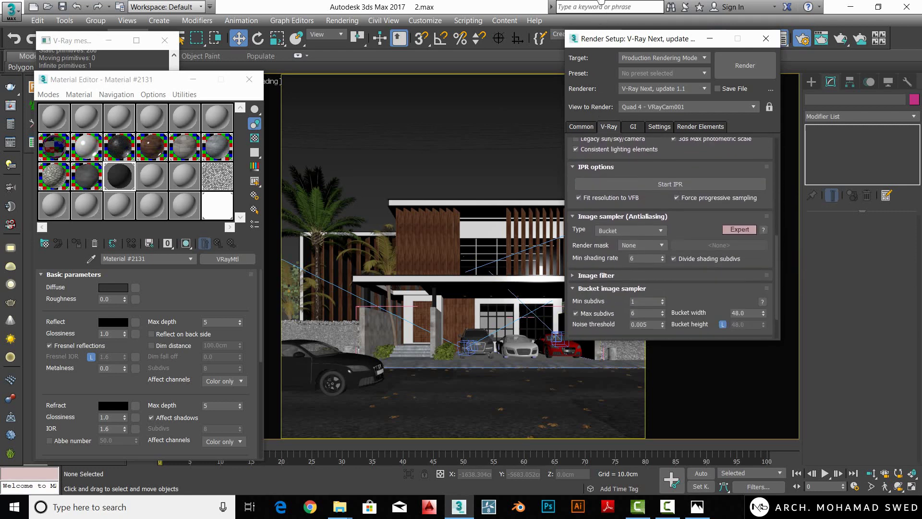
pyautogui.scroll(-1, 603, 256)
pyautogui.scroll(-1, 593, 229)
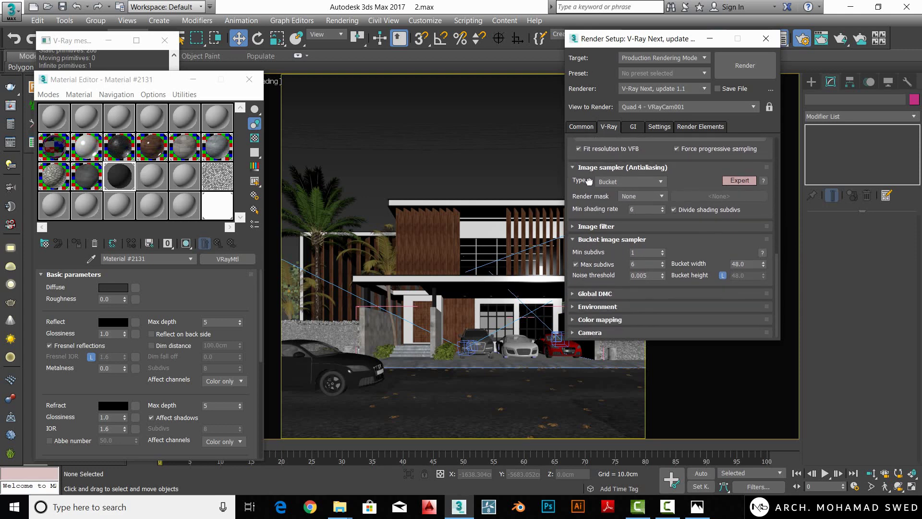
pyautogui.click(593, 294)
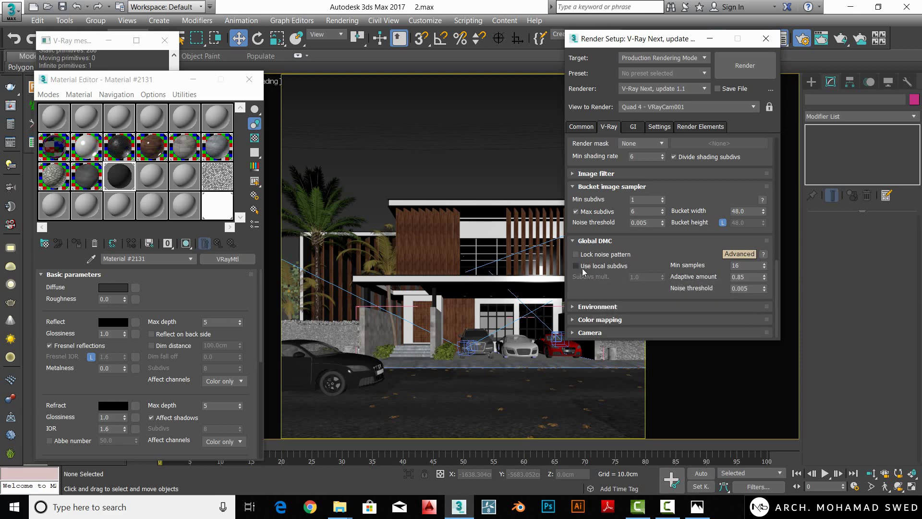
pyautogui.click(582, 267)
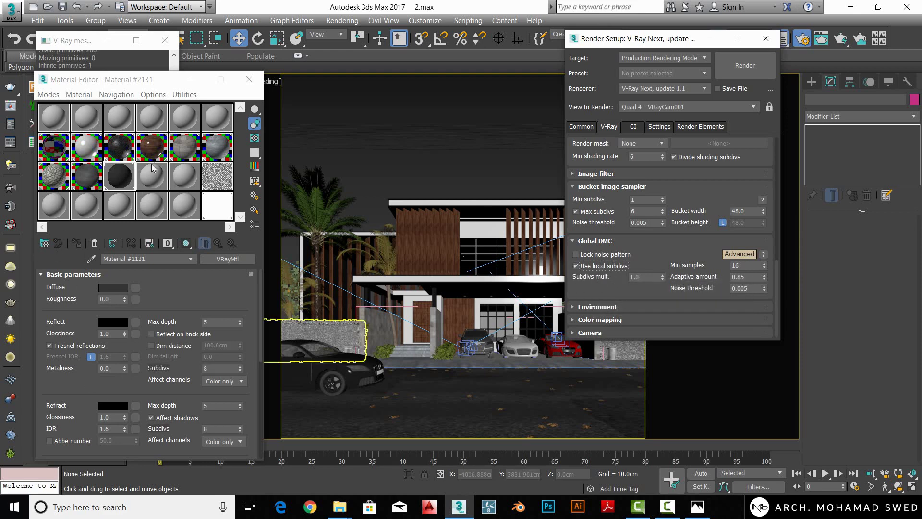
# - Set reflection subdivisions to 16 on the wood material and Material #2100
pyautogui.click(152, 147)
pyautogui.doubleClick(221, 368)
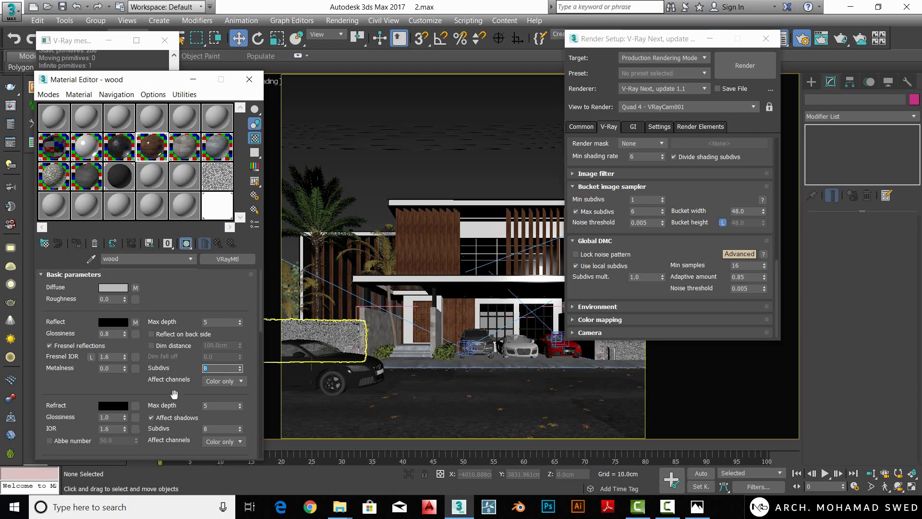
pyautogui.write('16')
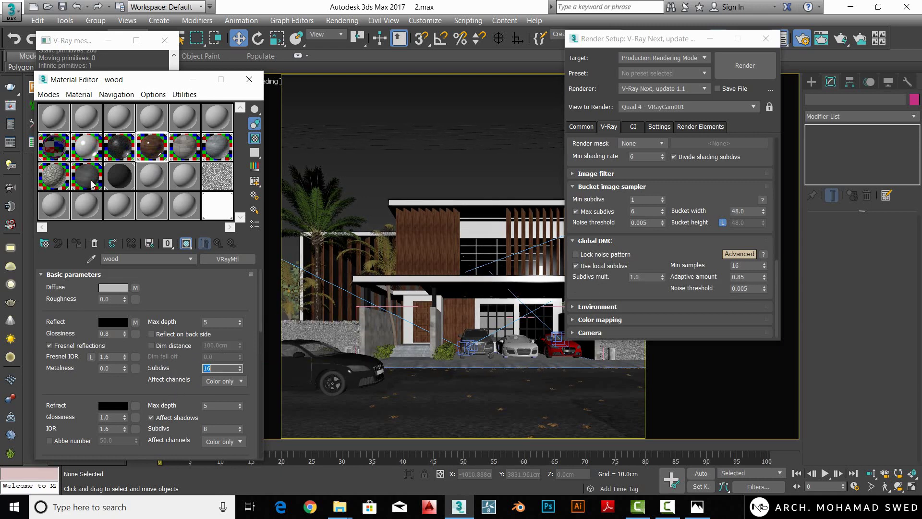
pyautogui.click(86, 175)
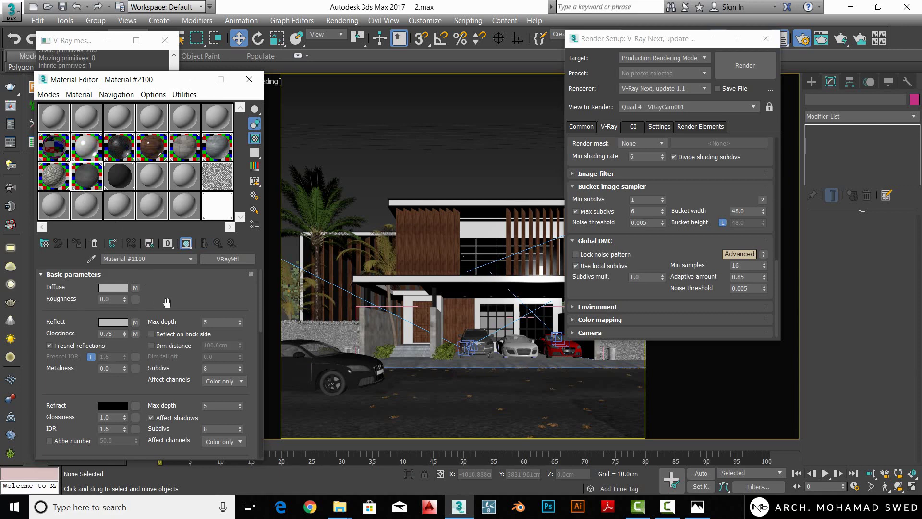
pyautogui.doubleClick(215, 368)
pyautogui.write('16')
# - Set reflection subdivisions to 16 on Material #2099 and gray mlt as well
pyautogui.click(54, 176)
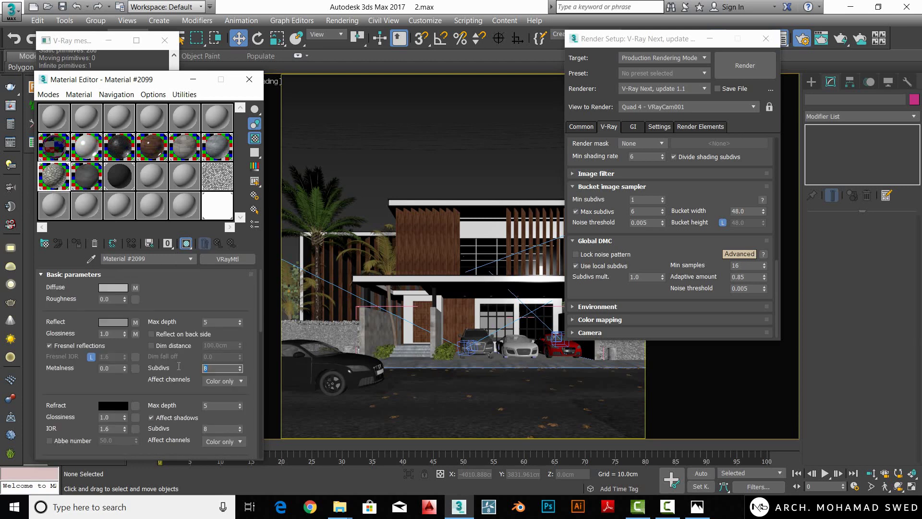
pyautogui.write('16')
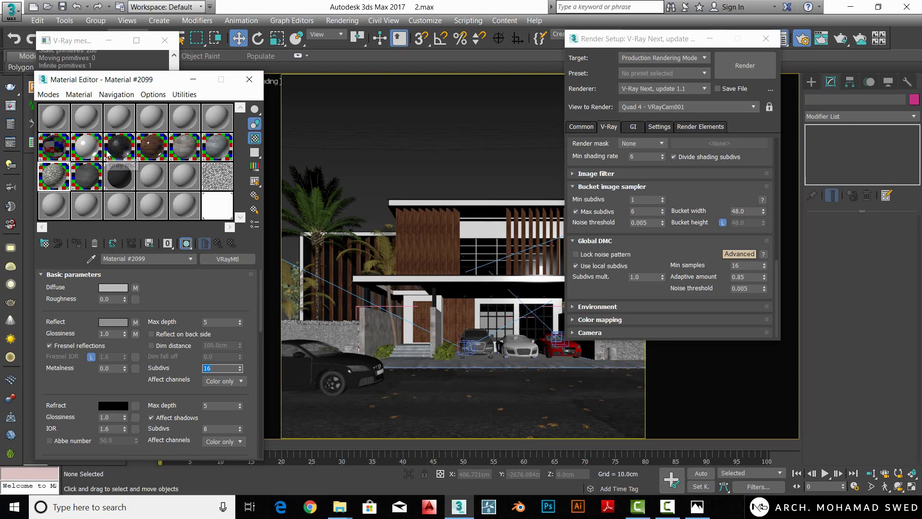
pyautogui.click(119, 176)
pyautogui.doubleClick(214, 369)
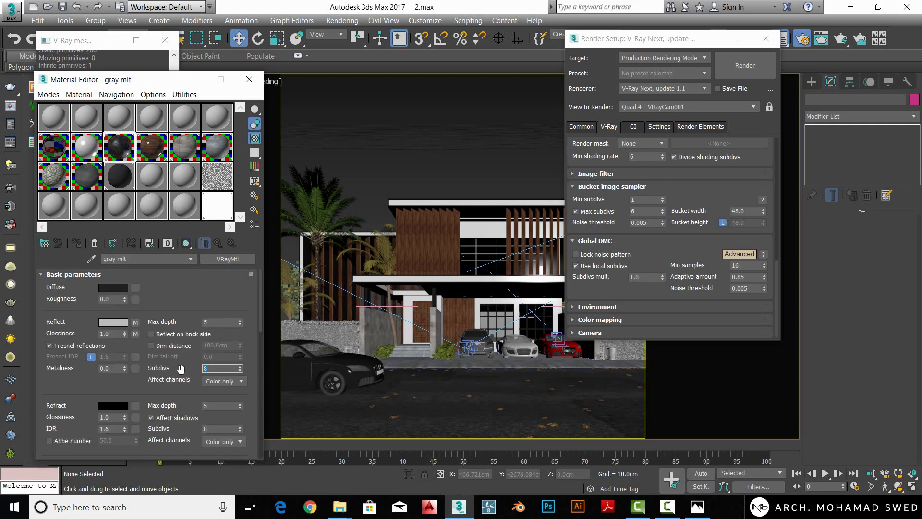
pyautogui.write('16')
pyautogui.press('Return')
# - Expand Color mapping and the GI tab's Light cache, then view System and empty Render Elements pages
pyautogui.click(608, 320)
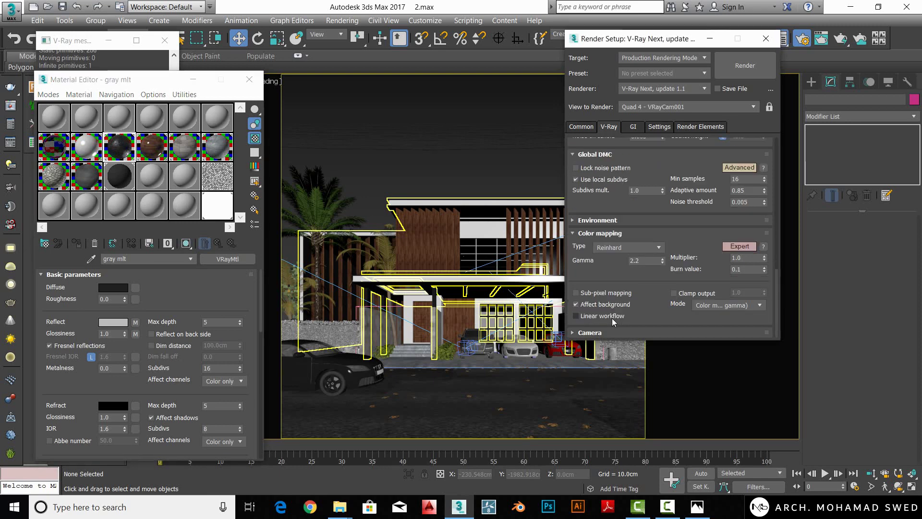
pyautogui.click(632, 127)
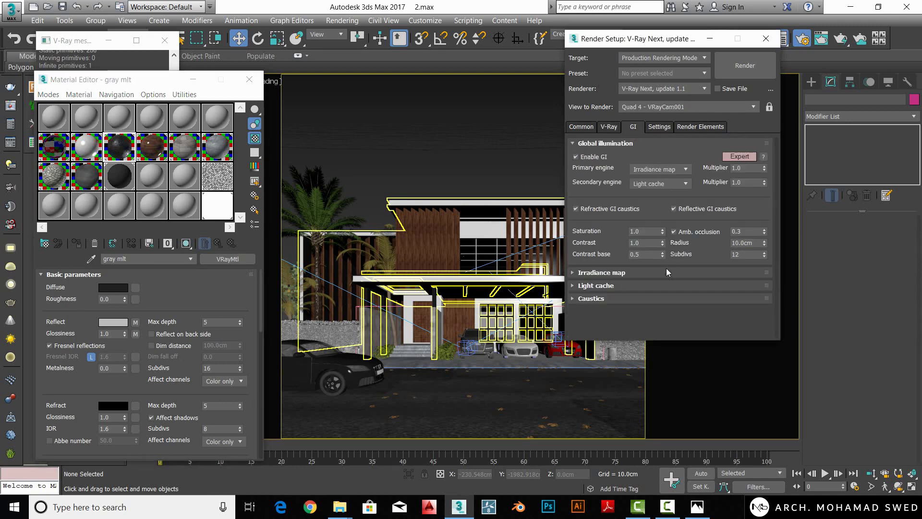
pyautogui.click(600, 287)
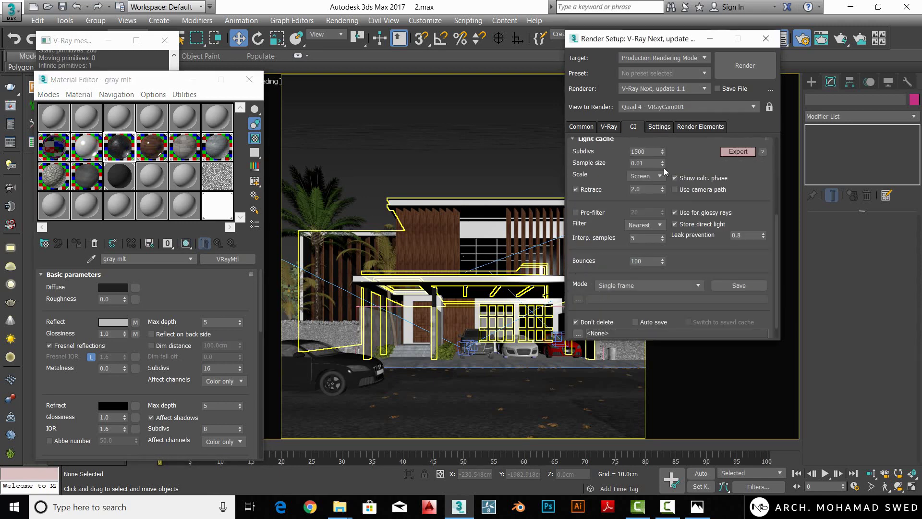
pyautogui.click(654, 126)
pyautogui.click(693, 127)
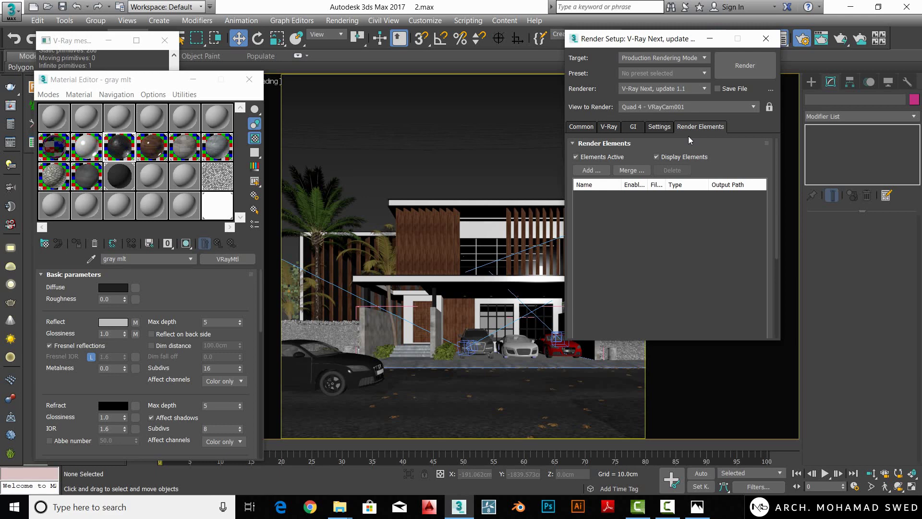
pyautogui.click(595, 172)
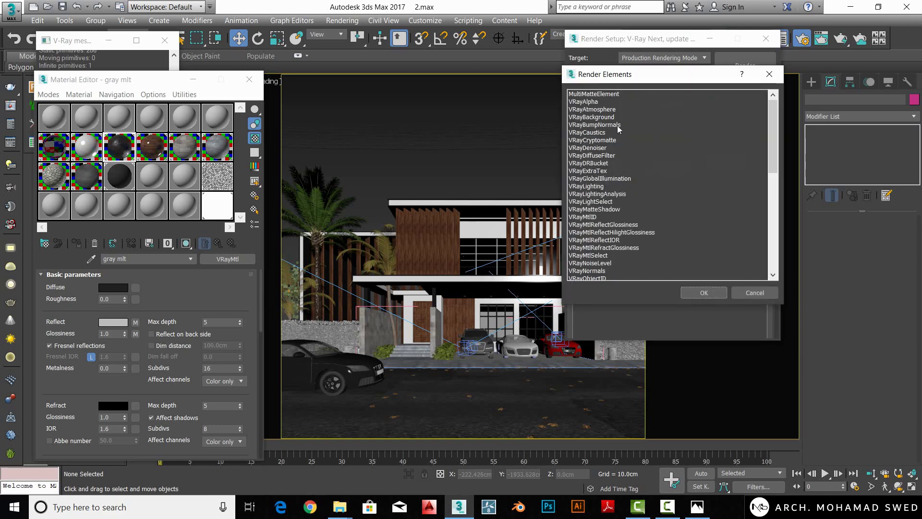
pyautogui.click(593, 149)
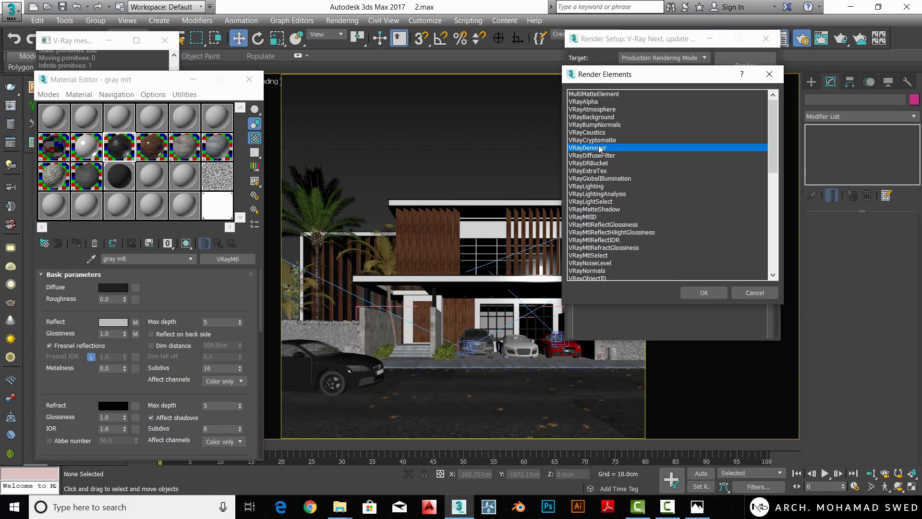
pyautogui.moveTo(610, 77); pyautogui.dragTo(568, 77)
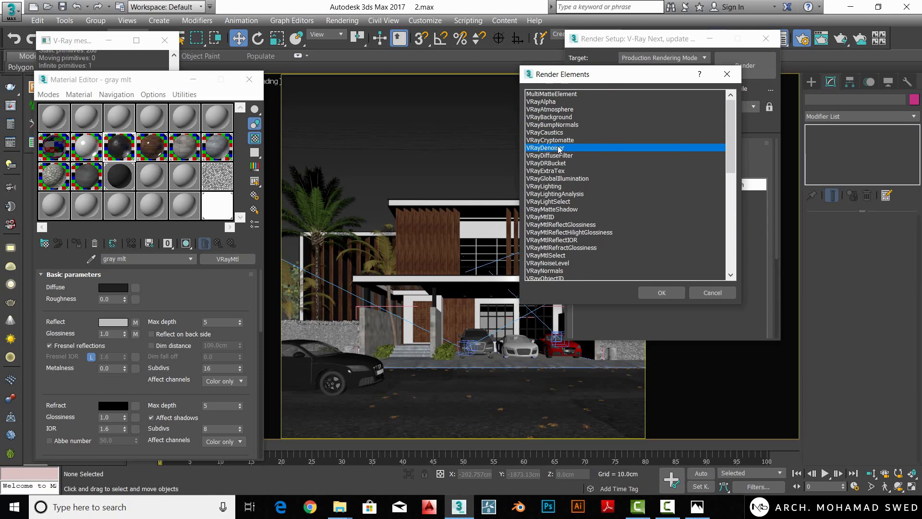
pyautogui.keyDown('ctrl'); pyautogui.click(545, 187); pyautogui.keyUp('ctrl')
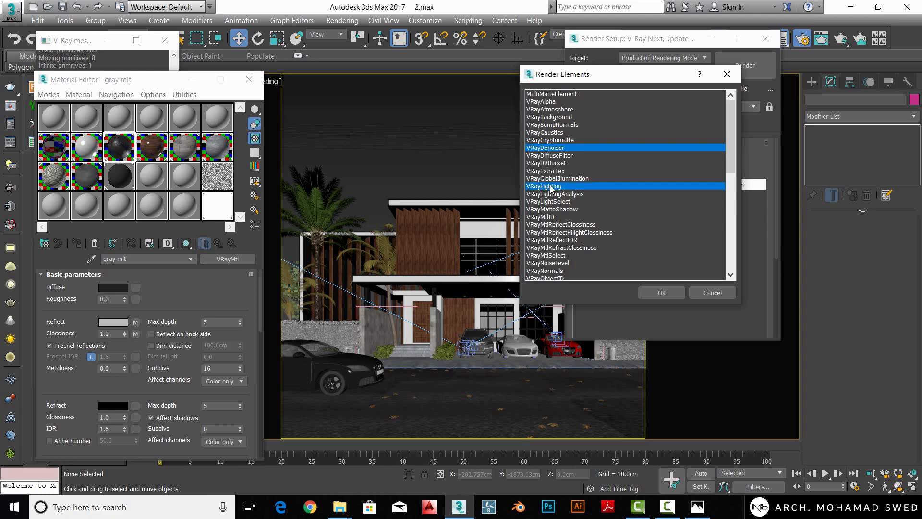
pyautogui.scroll(-1, 574, 226)
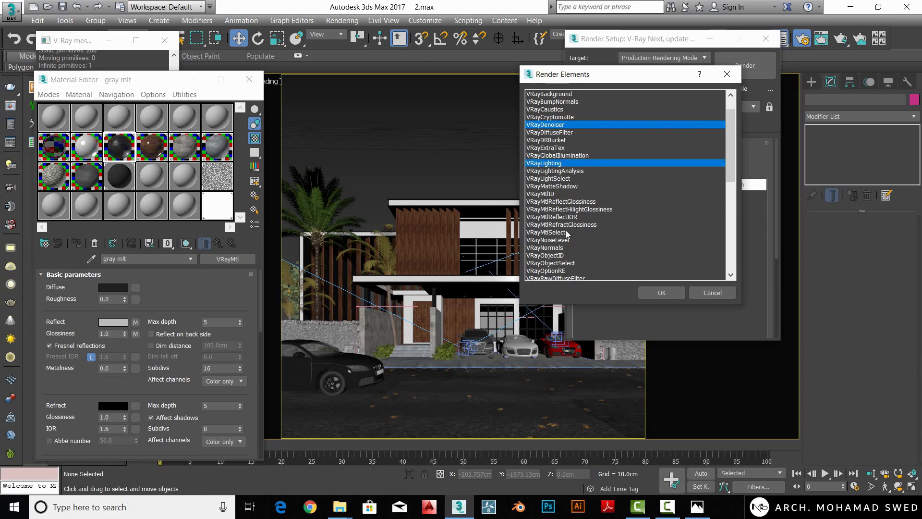
pyautogui.scroll(-1, 566, 235)
pyautogui.scroll(-1, 565, 234)
pyautogui.scroll(-1, 559, 233)
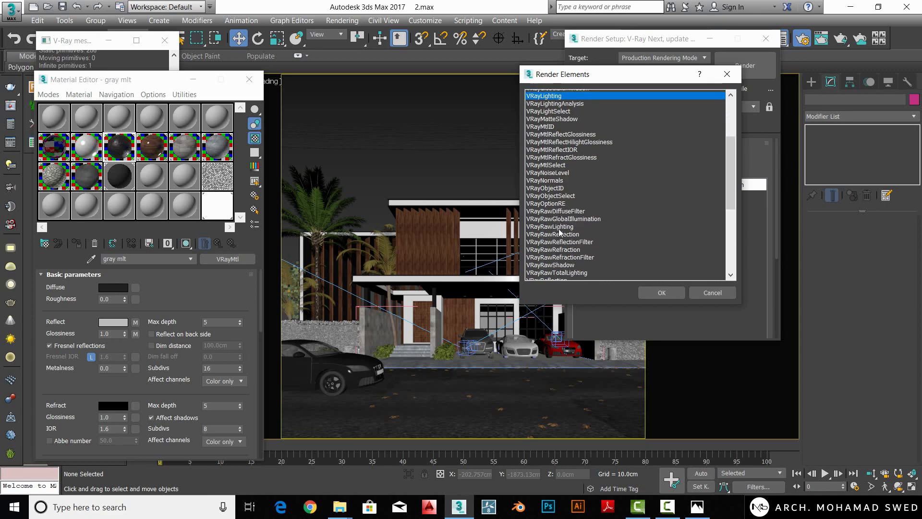
pyautogui.scroll(-1, 563, 207)
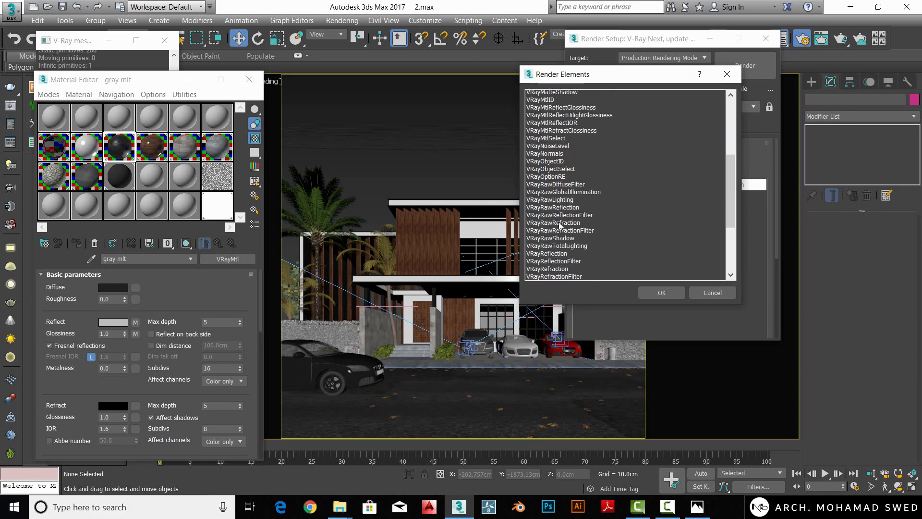
pyautogui.scroll(-1, 557, 233)
pyautogui.click(548, 234)
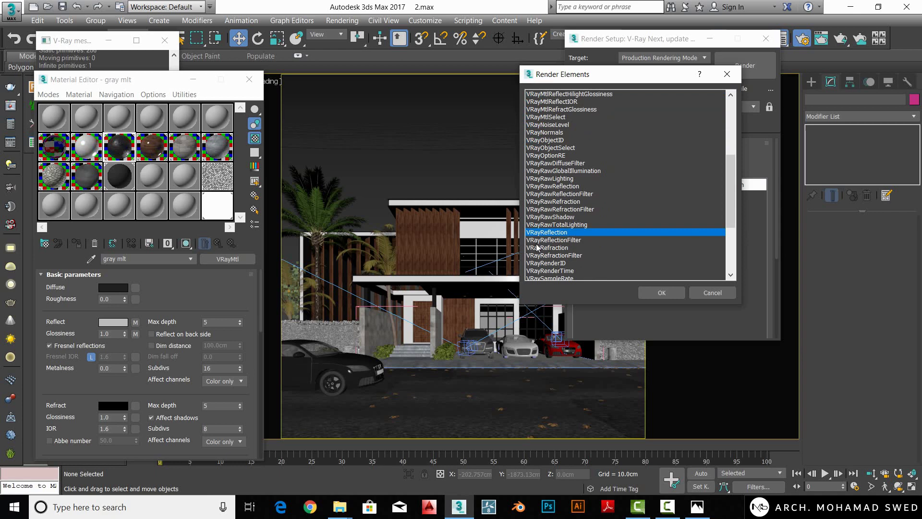
pyautogui.scroll(-1, 541, 245)
pyautogui.keyDown('ctrl'); pyautogui.click(548, 225); pyautogui.keyUp('ctrl')
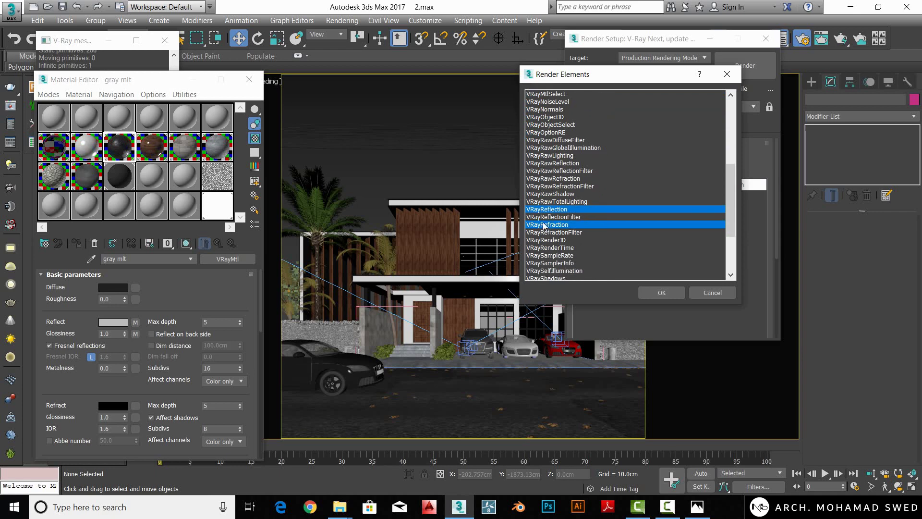
pyautogui.scroll(-1, 546, 226)
pyautogui.keyDown('ctrl'); pyautogui.click(551, 218); pyautogui.keyUp('ctrl')
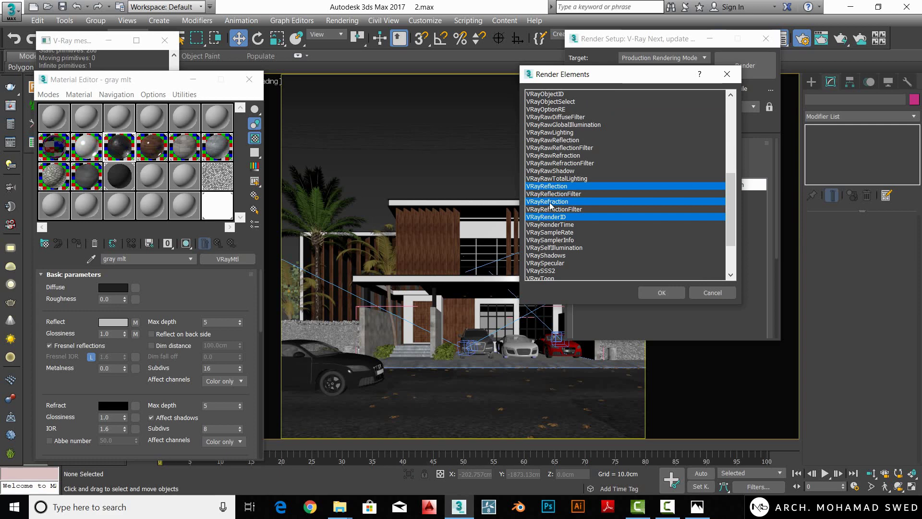
pyautogui.scroll(-1, 553, 206)
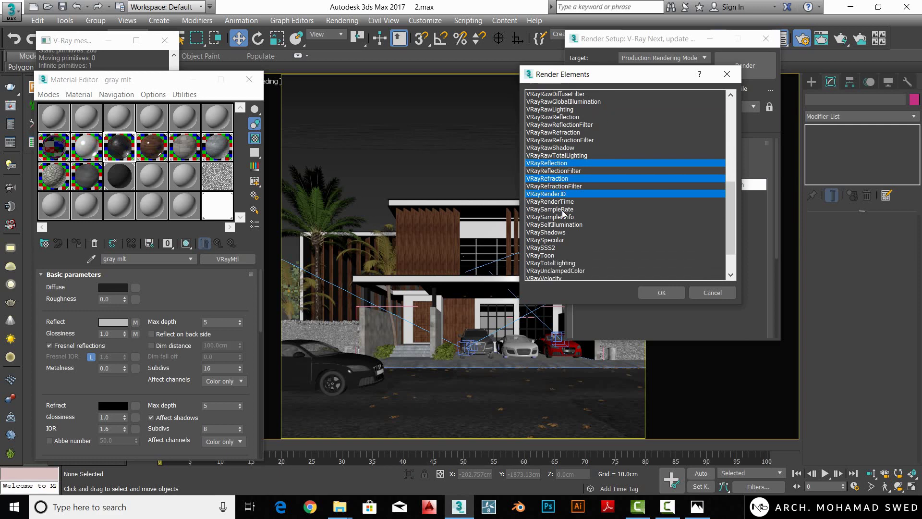
pyautogui.scroll(-1, 561, 192)
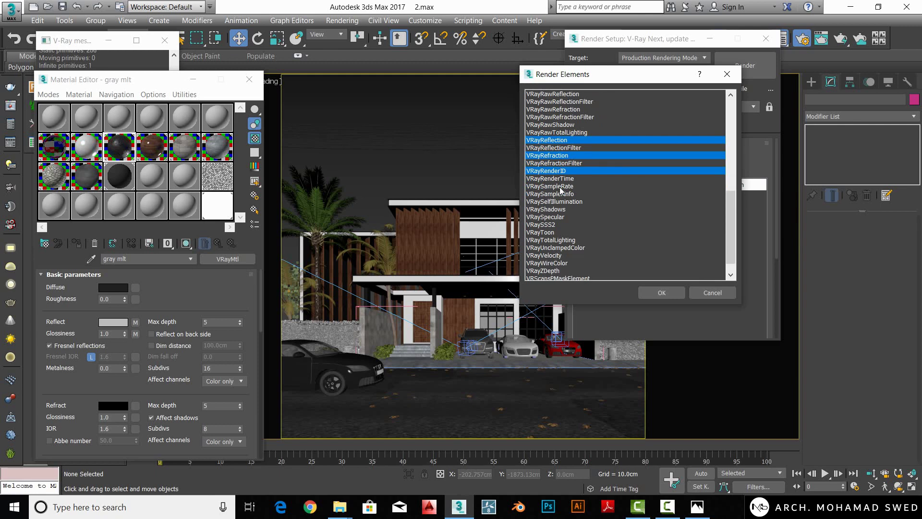
pyautogui.keyDown('ctrl'); pyautogui.click(555, 219); pyautogui.keyUp('ctrl')
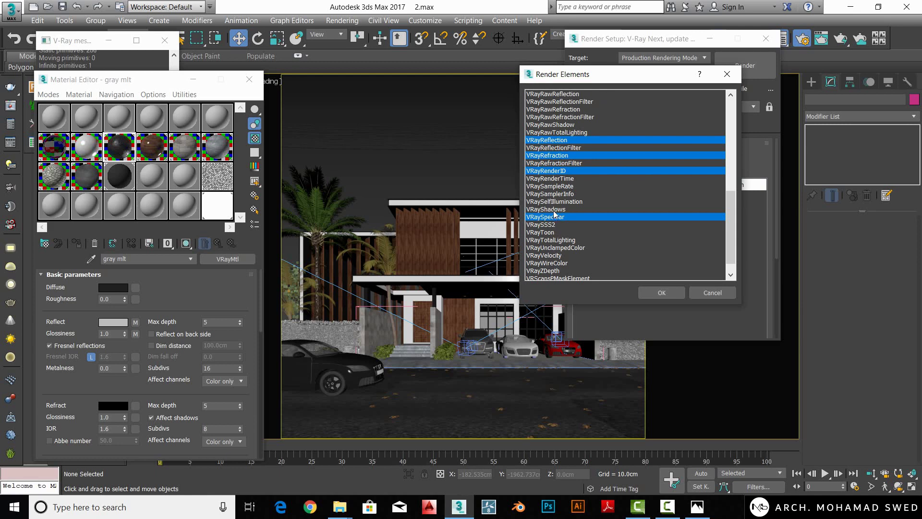
pyautogui.scroll(-1, 568, 227)
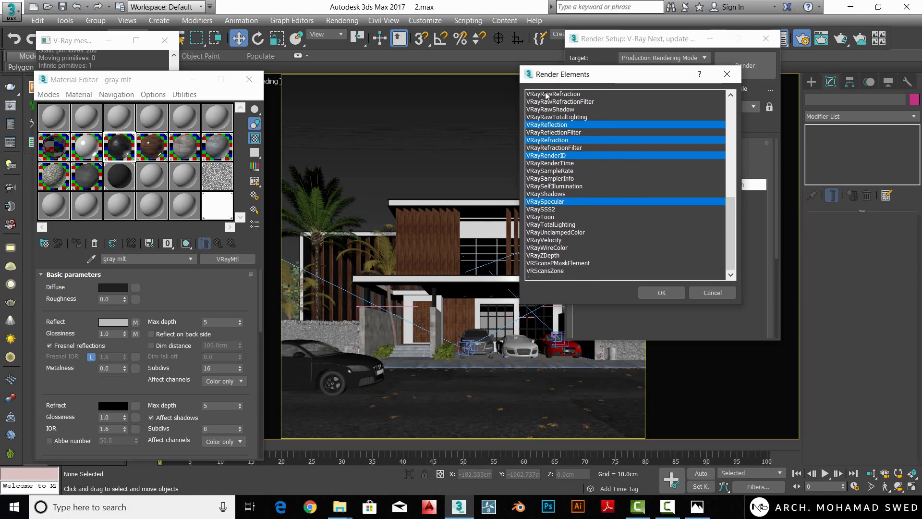
pyautogui.click(653, 292)
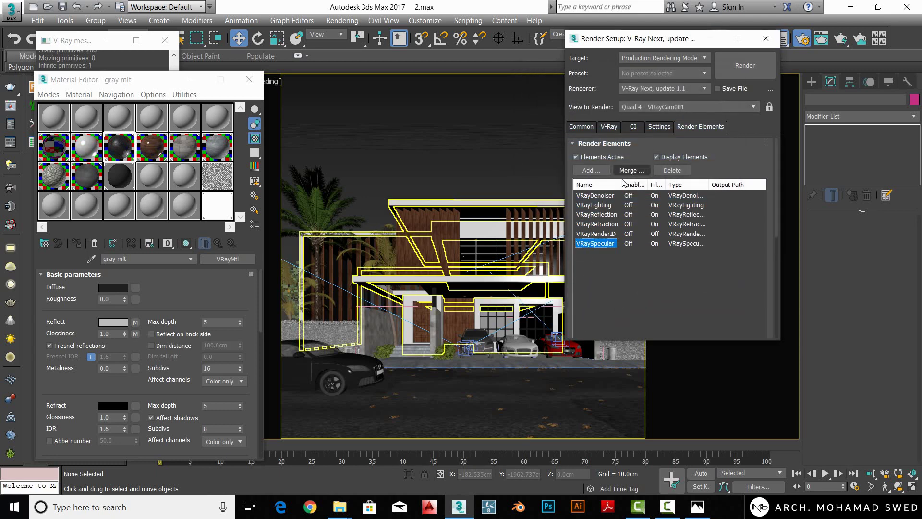
pyautogui.click(591, 196)
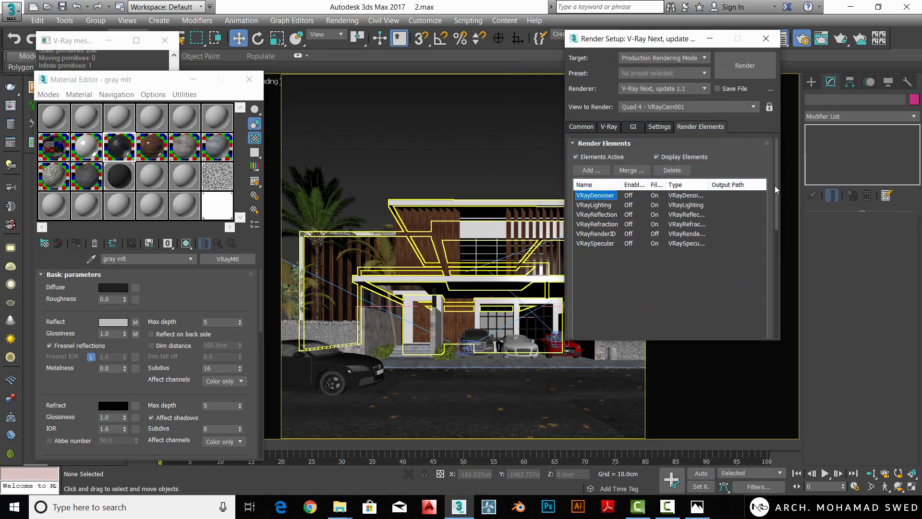
pyautogui.moveTo(774, 185); pyautogui.dragTo(774, 301)
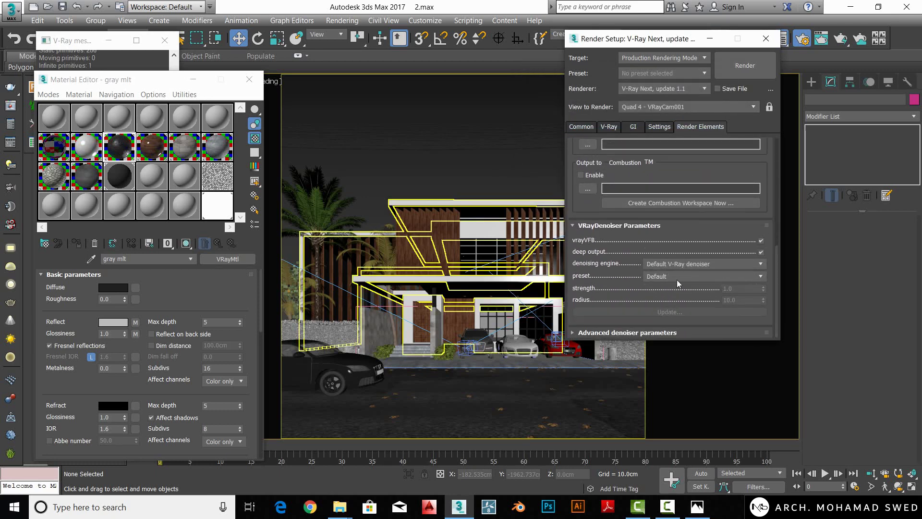
pyautogui.click(685, 276)
pyautogui.click(661, 280)
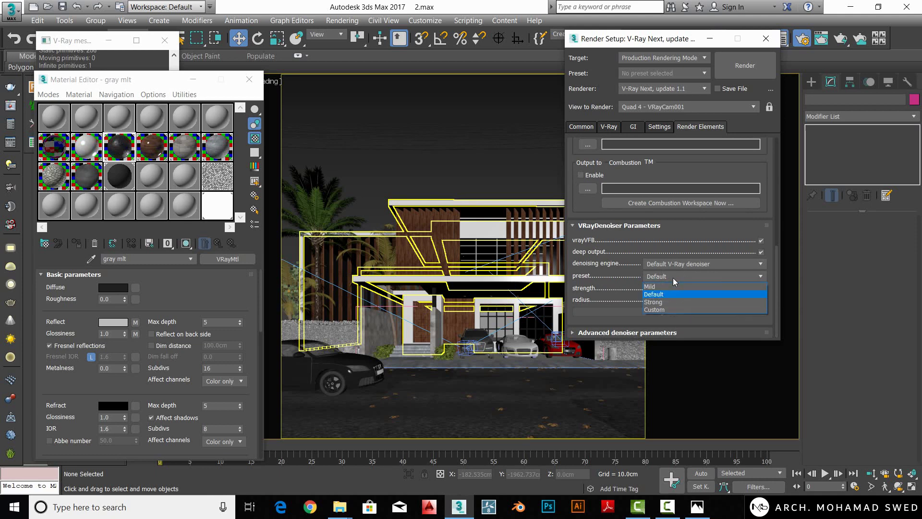
pyautogui.click(673, 278)
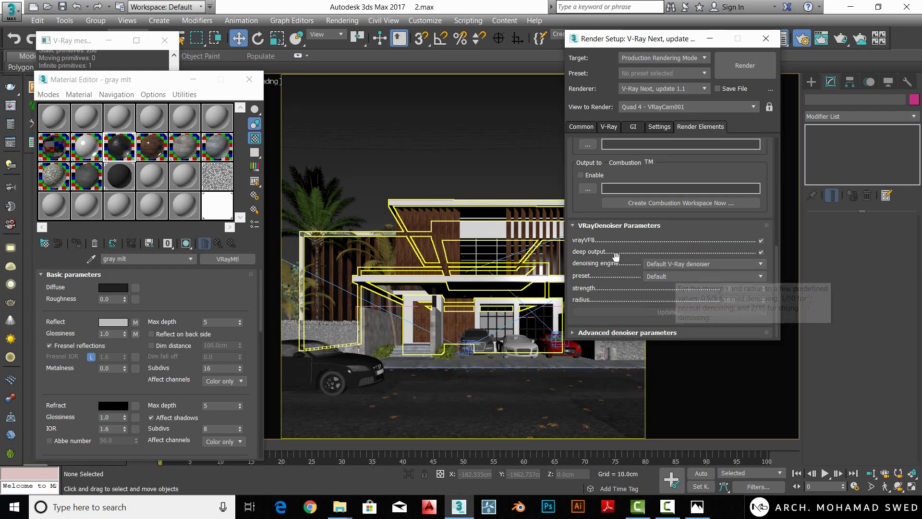
pyautogui.scroll(3, 581, 216)
pyautogui.scroll(3, 578, 213)
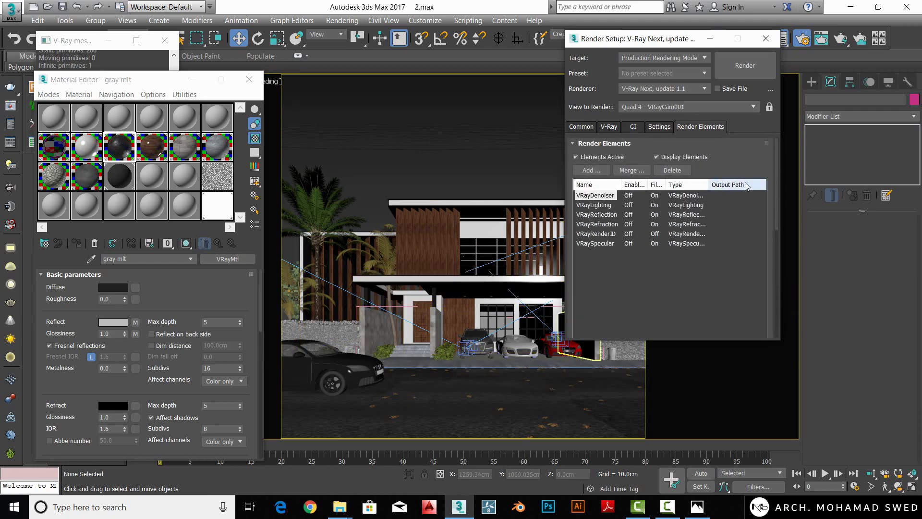
# - Go to the Common render settings and start rendering the VRayCam001 view with Shift+Q
pyautogui.click(670, 131)
pyautogui.click(609, 126)
pyautogui.click(582, 127)
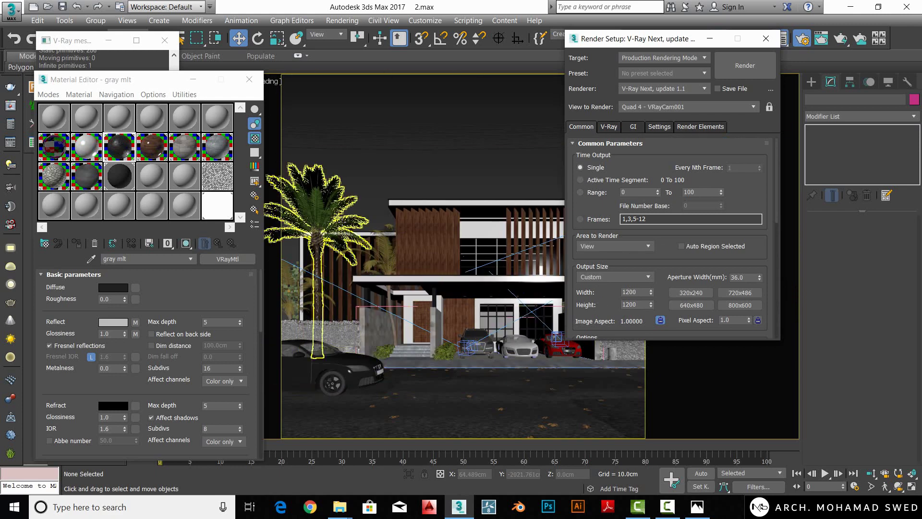
pyautogui.hotkey('shift', 'q')
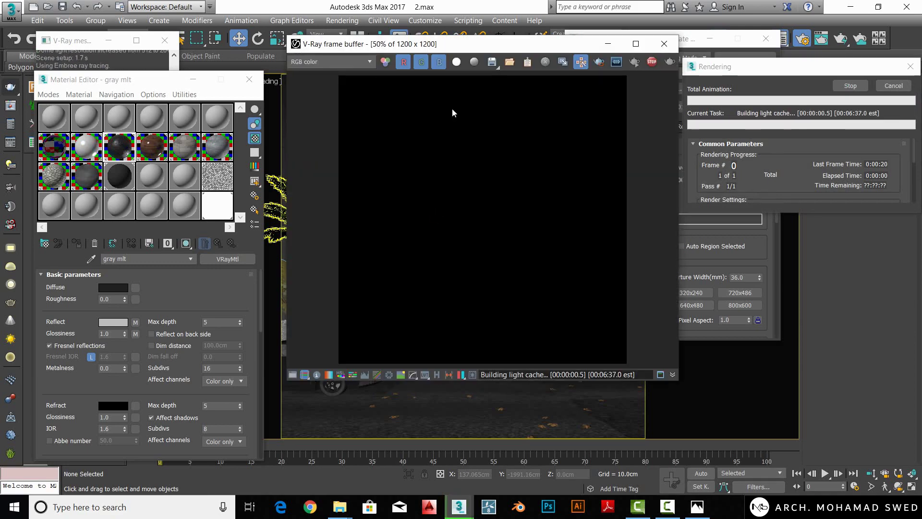
# - Move the V-Ray frame buffer aside and zoom in while the render finishes and denoises
pyautogui.moveTo(471, 48); pyautogui.dragTo(447, 71)
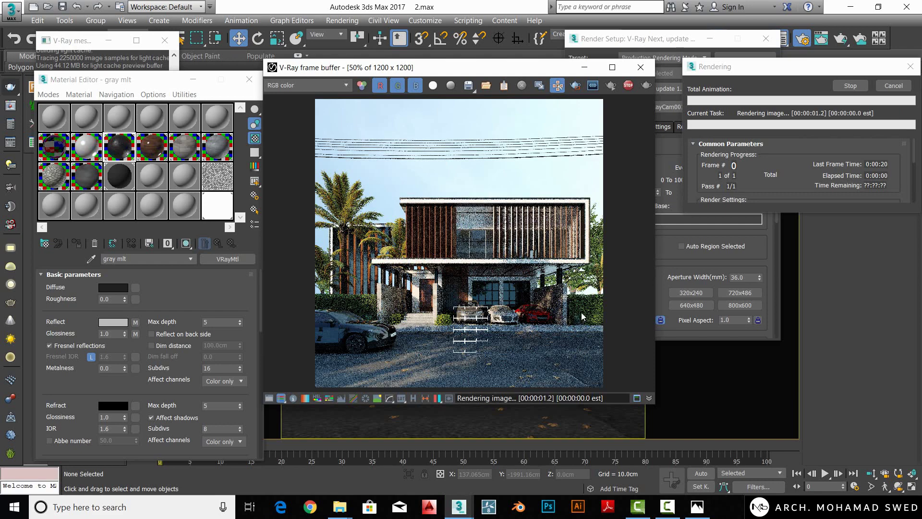
pyautogui.scroll(2, 594, 317)
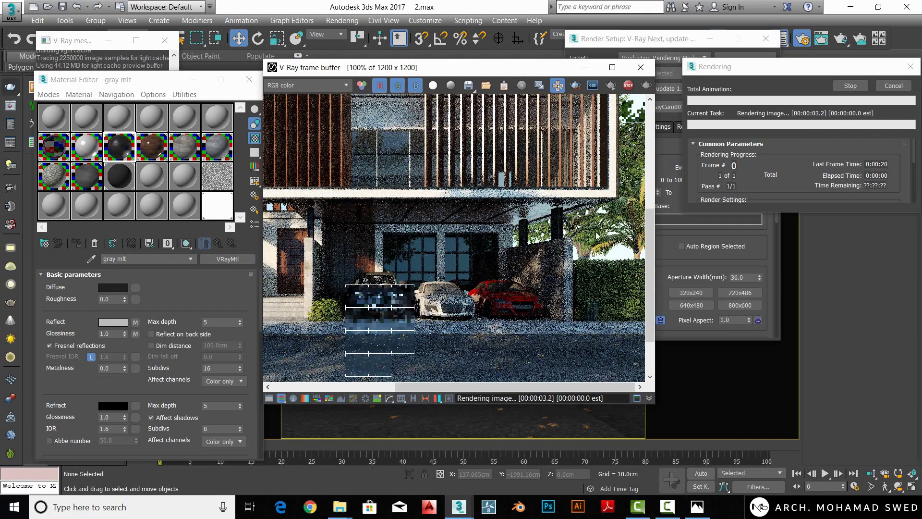
pyautogui.moveTo(453, 278); pyautogui.dragTo(359, 260, button='middle')
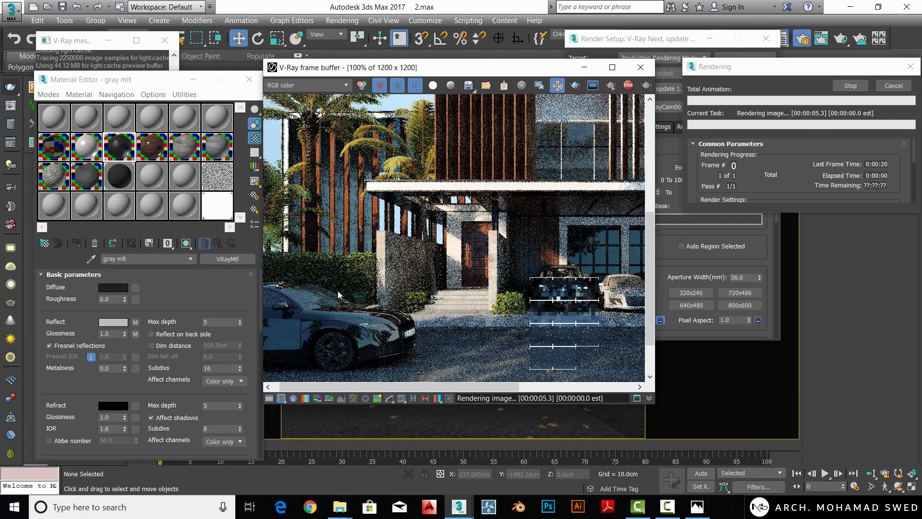
pyautogui.scroll(-2, 339, 294)
pyautogui.scroll(2, 372, 205)
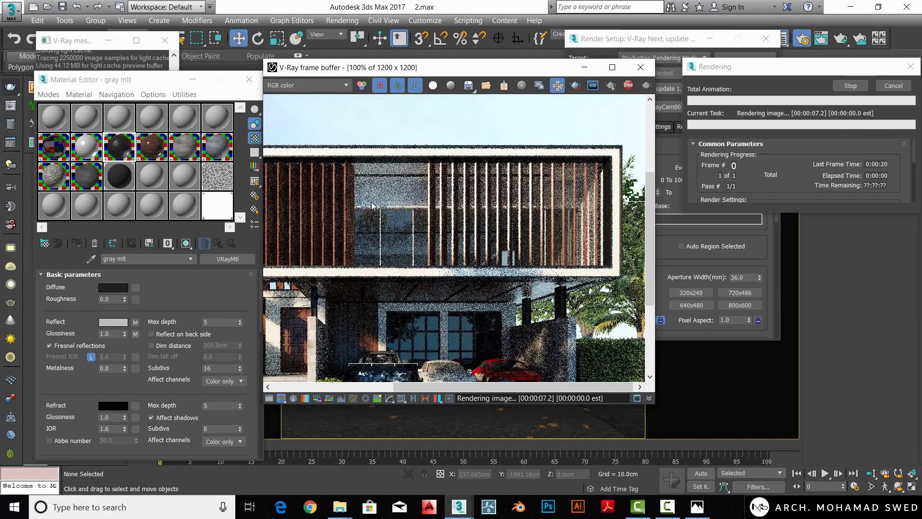
pyautogui.scroll(-2, 514, 311)
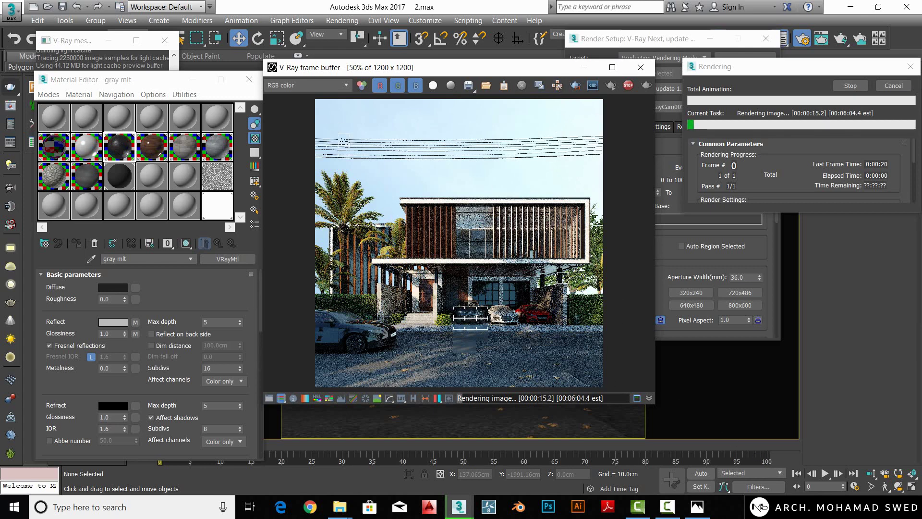
pyautogui.click(668, 507)
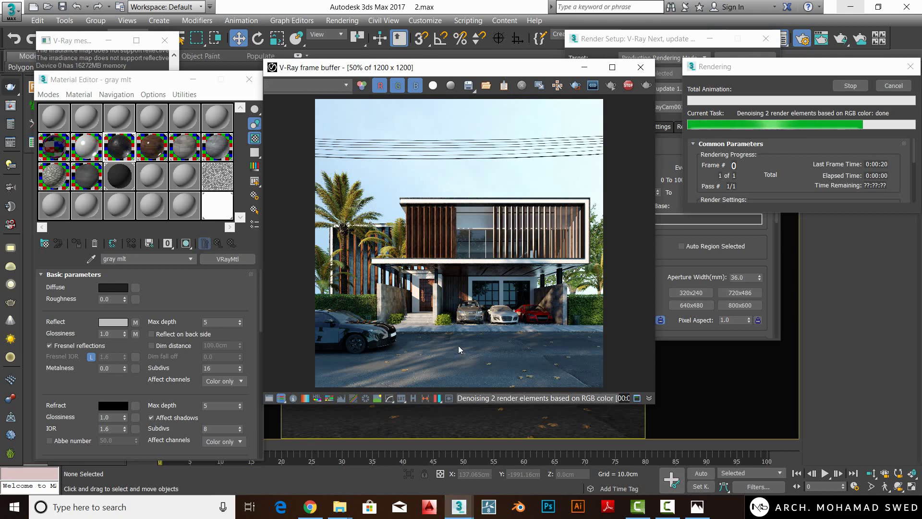
# - Zoom and pan the render over the palm, front door, upper floor and roof
pyautogui.scroll(2, 524, 272)
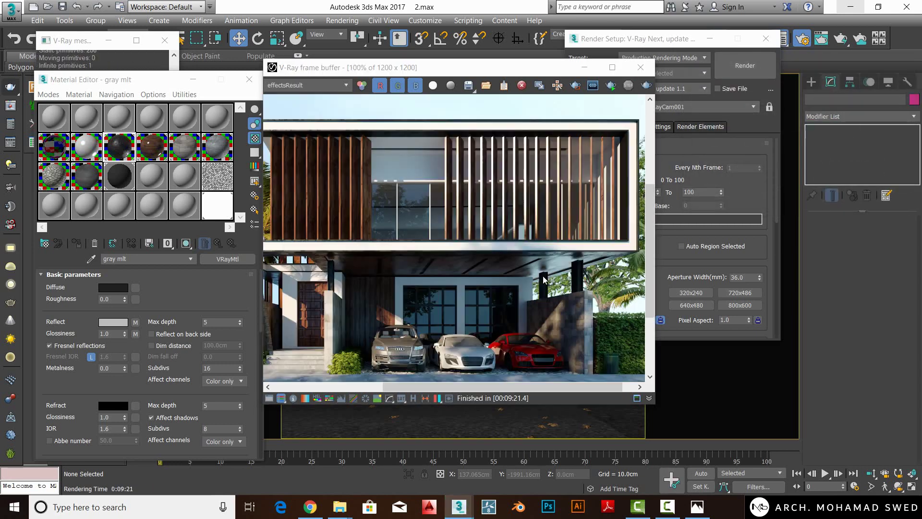
pyautogui.scroll(-1, 552, 272)
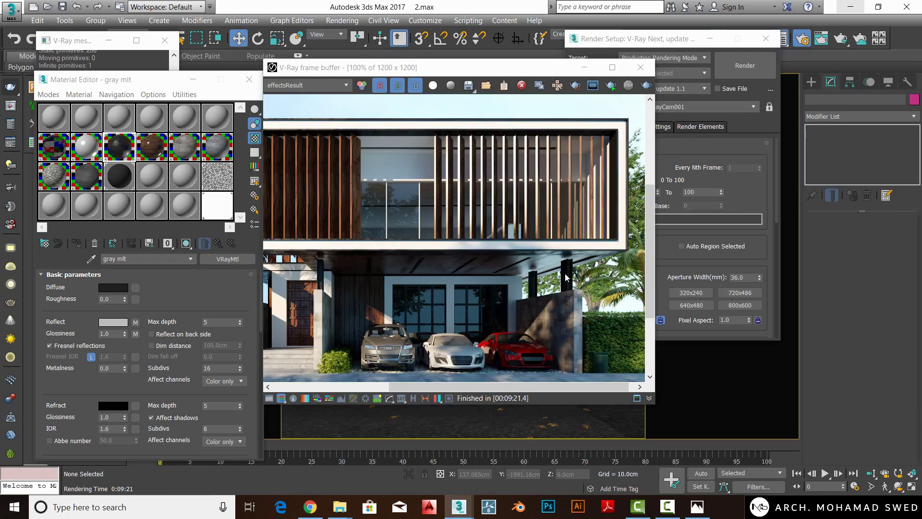
pyautogui.scroll(1, 565, 273)
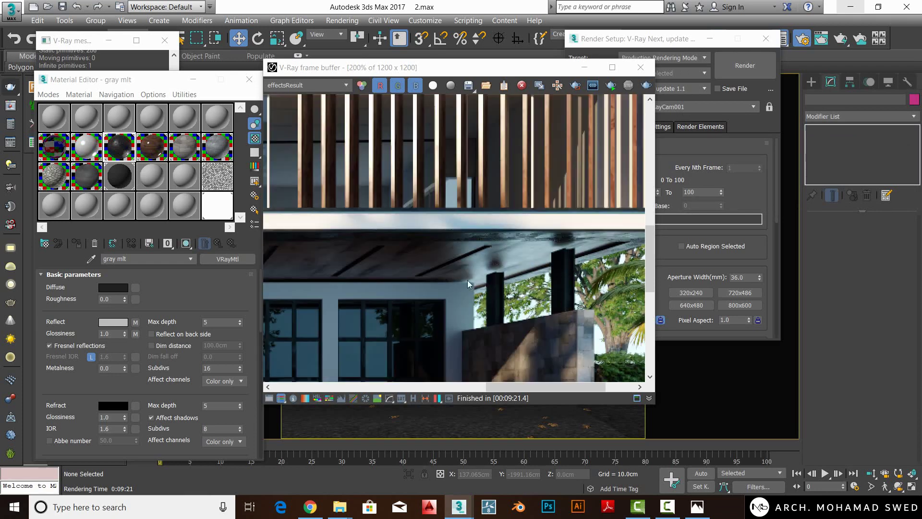
pyautogui.moveTo(468, 280)
pyautogui.mouseDown(button='middle')
pyautogui.moveTo(382, 255)
pyautogui.moveTo(440, 232)
pyautogui.mouseUp(button='middle')
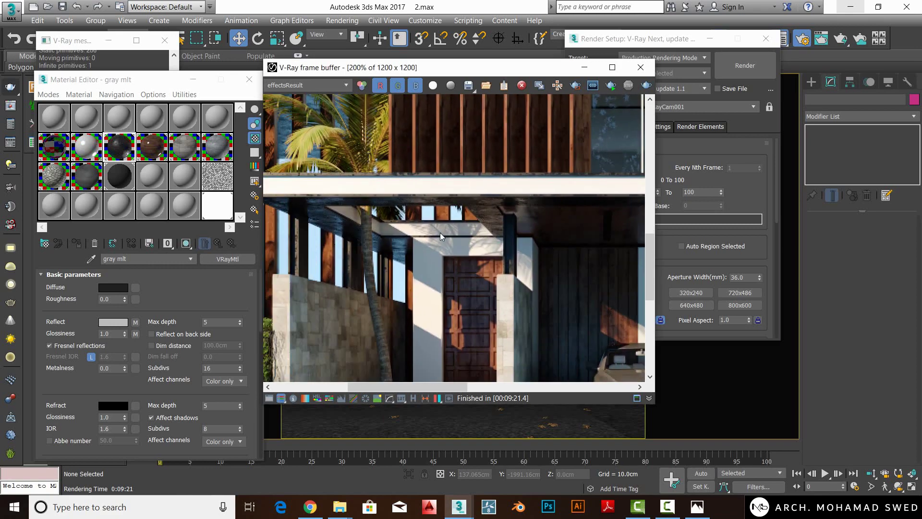
pyautogui.moveTo(325, 231); pyautogui.dragTo(382, 232, button='middle')
pyautogui.scroll(-1, 383, 232)
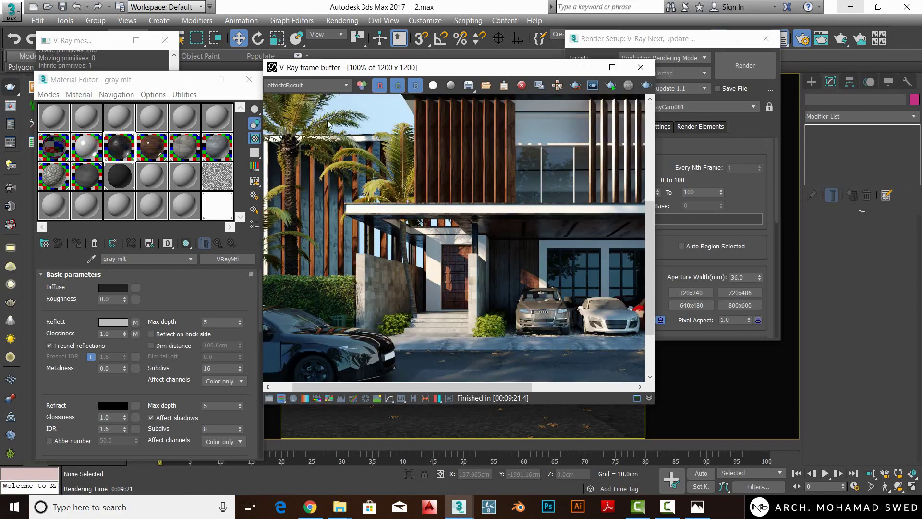
pyautogui.scroll(-1, 422, 164)
pyautogui.scroll(1, 418, 215)
pyautogui.moveTo(418, 216); pyautogui.dragTo(450, 211, button='middle')
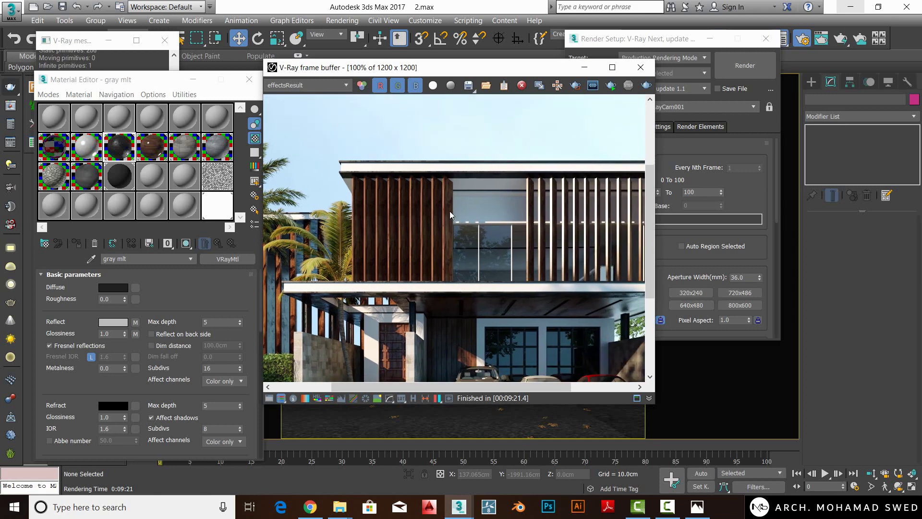
# - Show the raw RGB color channel and inspect the upper floor, garage and red car
pyautogui.click(294, 90)
pyautogui.moveTo(442, 274); pyautogui.dragTo(428, 266, button='middle')
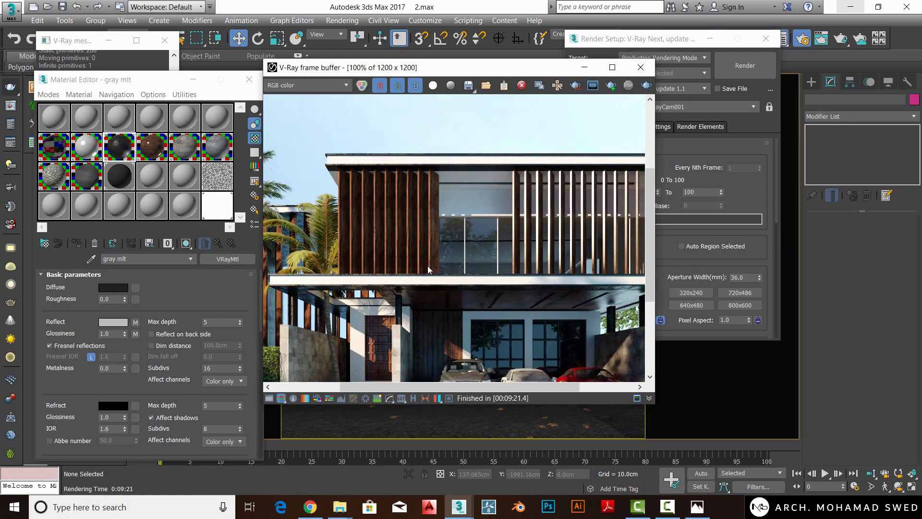
pyautogui.scroll(1, 427, 266)
pyautogui.moveTo(488, 195); pyautogui.dragTo(508, 184, button='middle')
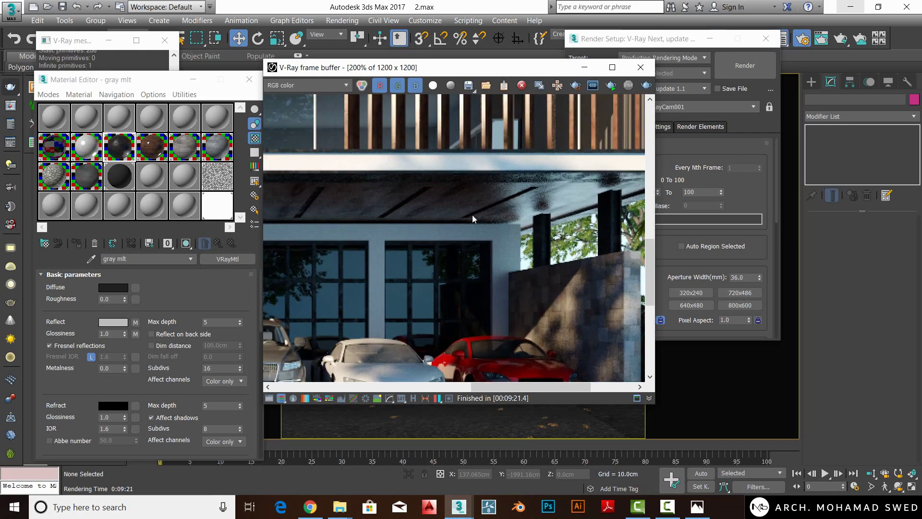
pyautogui.moveTo(472, 221); pyautogui.dragTo(486, 237, button='middle')
# - Switch the frame buffer back to the denoised effectsResult channel
pyautogui.click(313, 85)
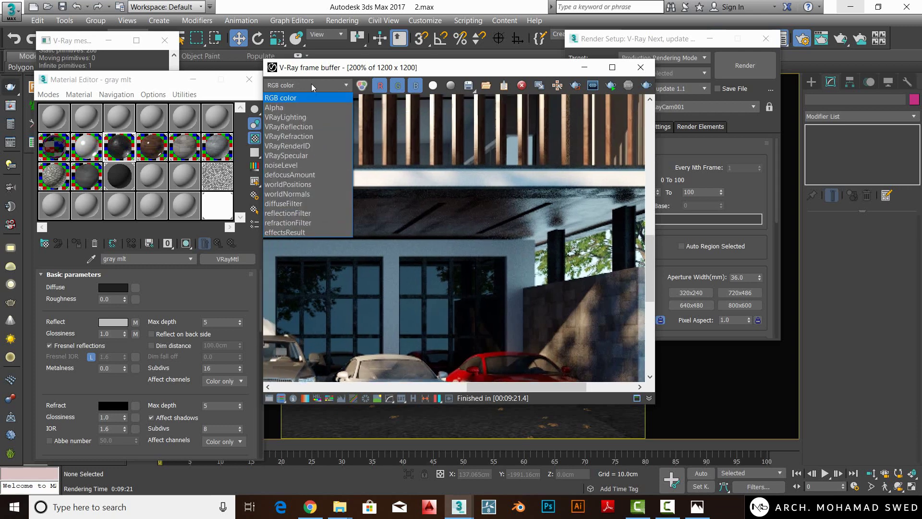
pyautogui.click(294, 232)
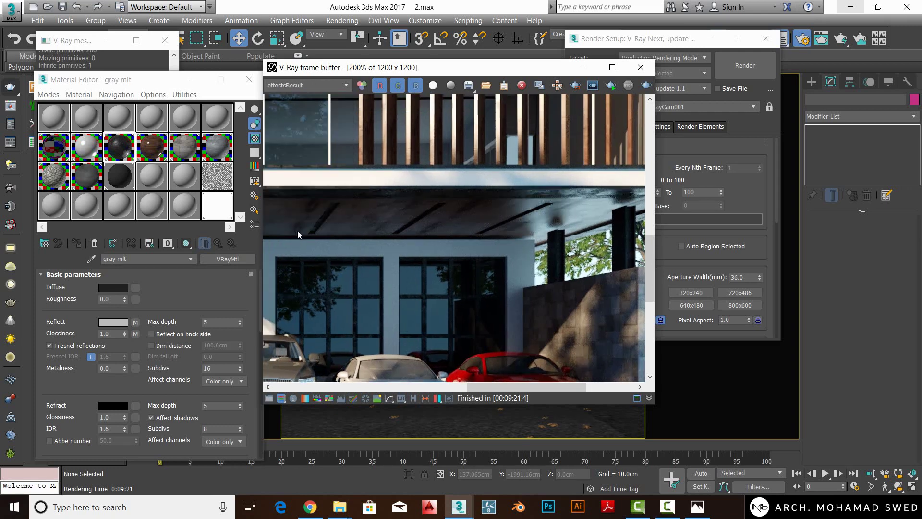
pyautogui.moveTo(428, 230)
pyautogui.mouseDown(button='middle')
pyautogui.moveTo(434, 212)
pyautogui.moveTo(463, 207)
pyautogui.moveTo(468, 195)
pyautogui.mouseUp(button='middle')
pyautogui.scroll(-1, 406, 194)
# - Switch the frame buffer display back to the RGB color channel
pyautogui.scroll(-1, 405, 194)
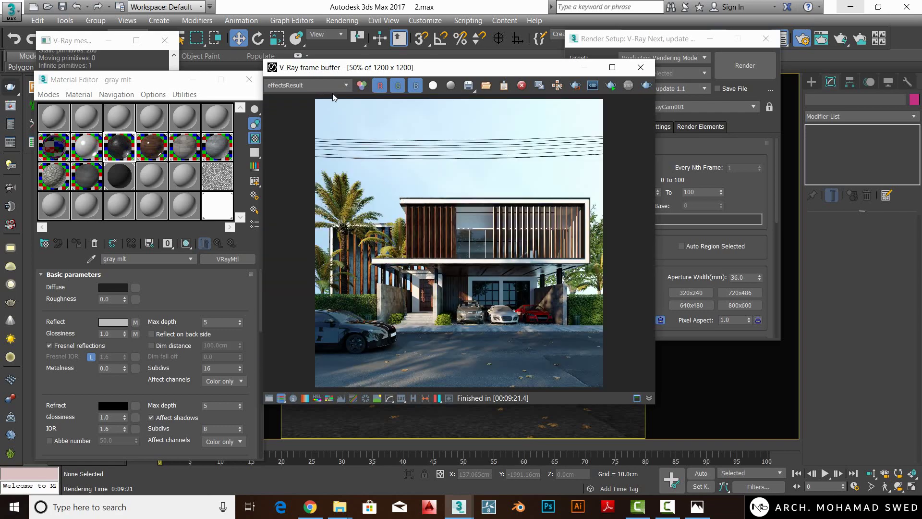
pyautogui.click(324, 87)
pyautogui.click(325, 86)
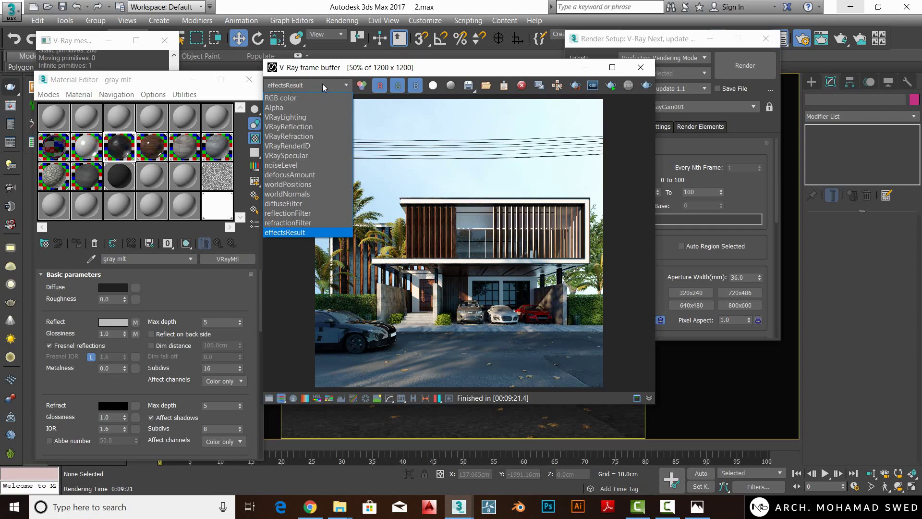
pyautogui.click(293, 98)
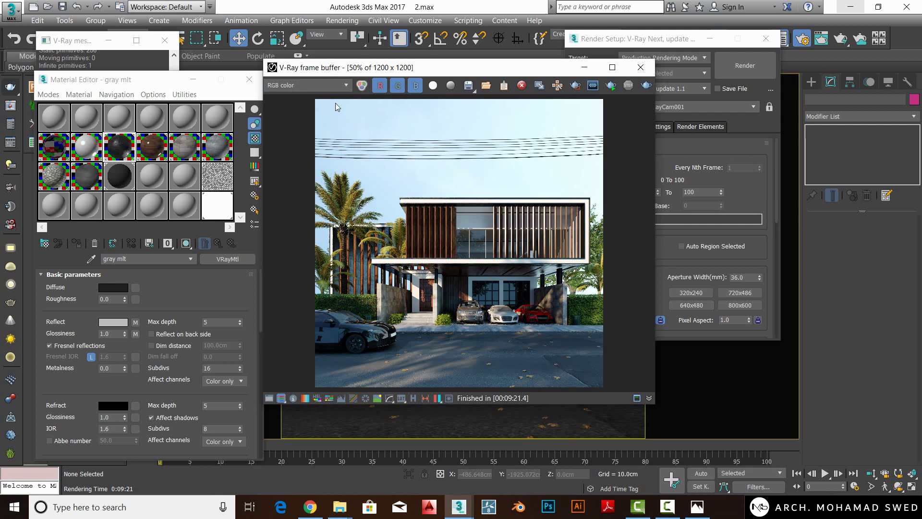
# - Reopen and dismiss the channel list unchanged, then bring up the render save options
pyautogui.click(319, 86)
pyautogui.click(335, 84)
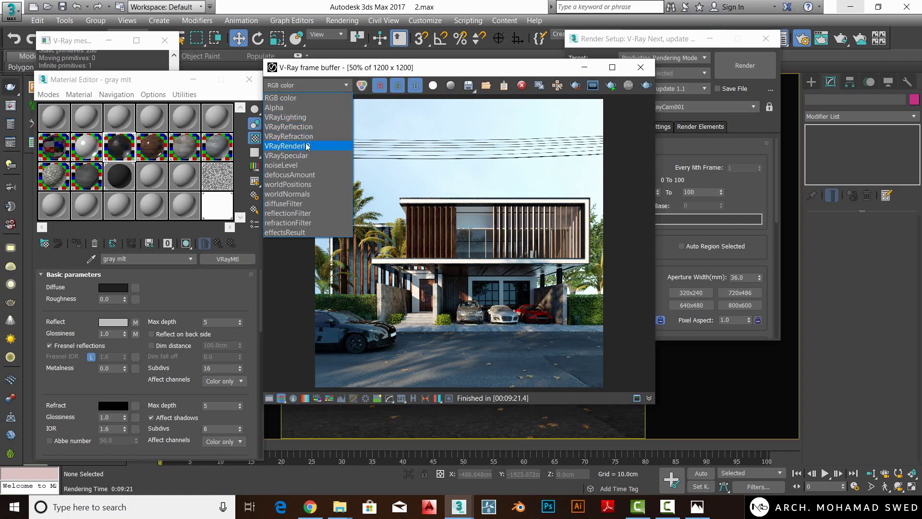
pyautogui.click(446, 134)
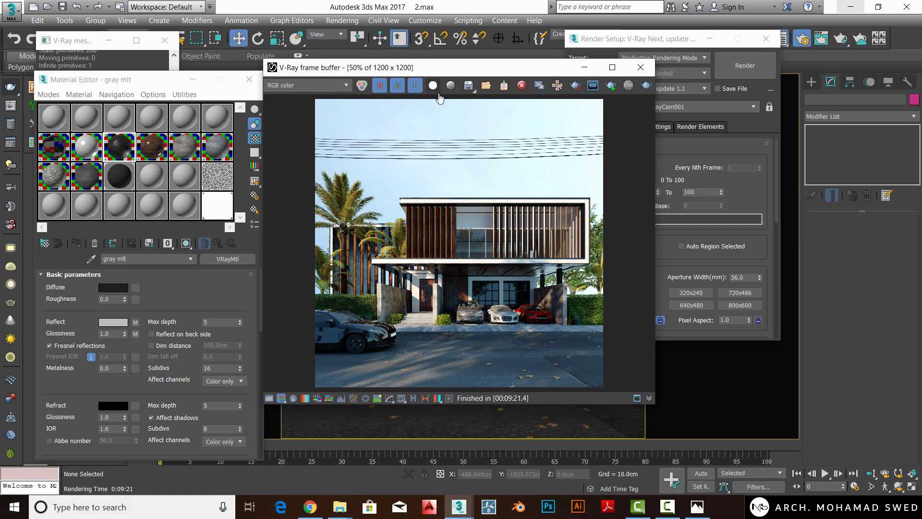
pyautogui.click(469, 86)
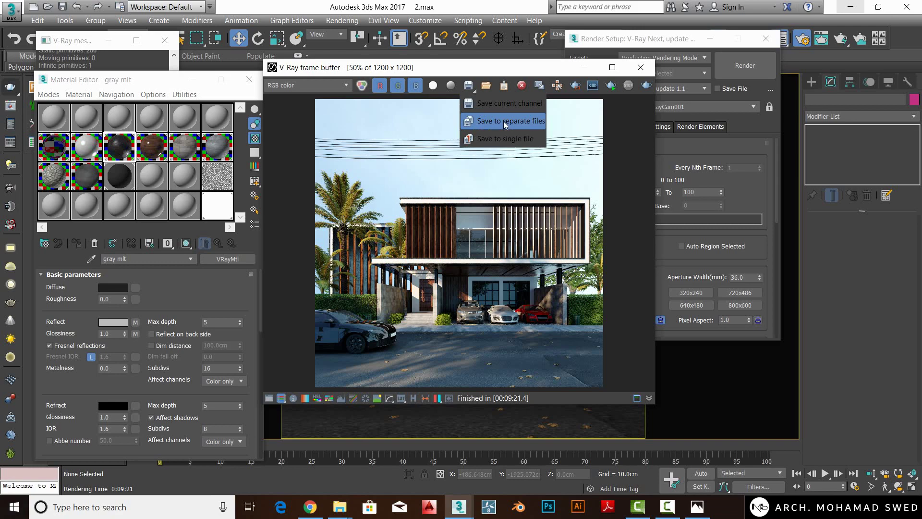
# - Save all channels separately, creating a 'render' folder inside Exteior Workshop - Modern Villa
pyautogui.click(504, 121)
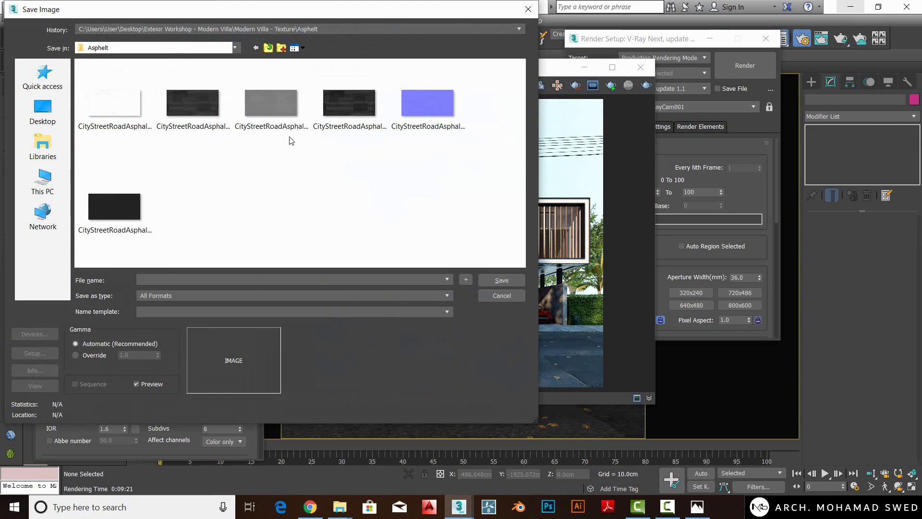
pyautogui.click(269, 49)
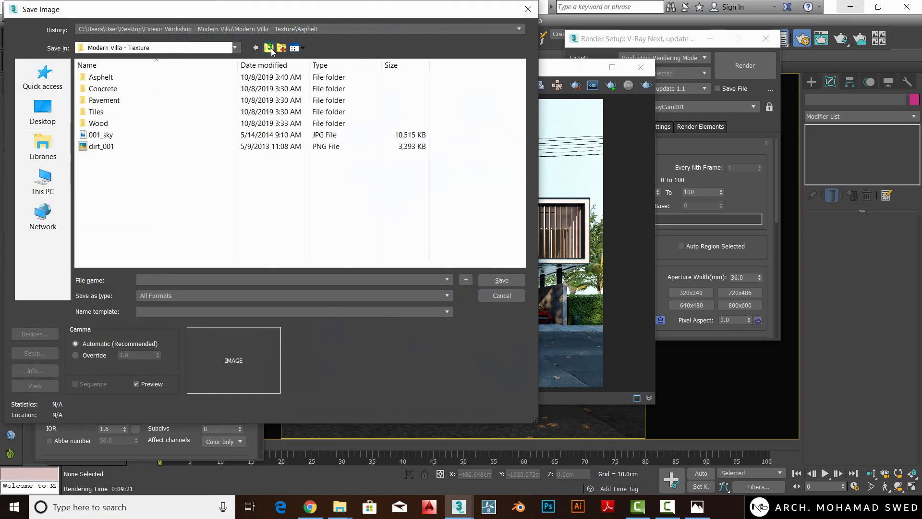
pyautogui.click(270, 48)
pyautogui.click(282, 48)
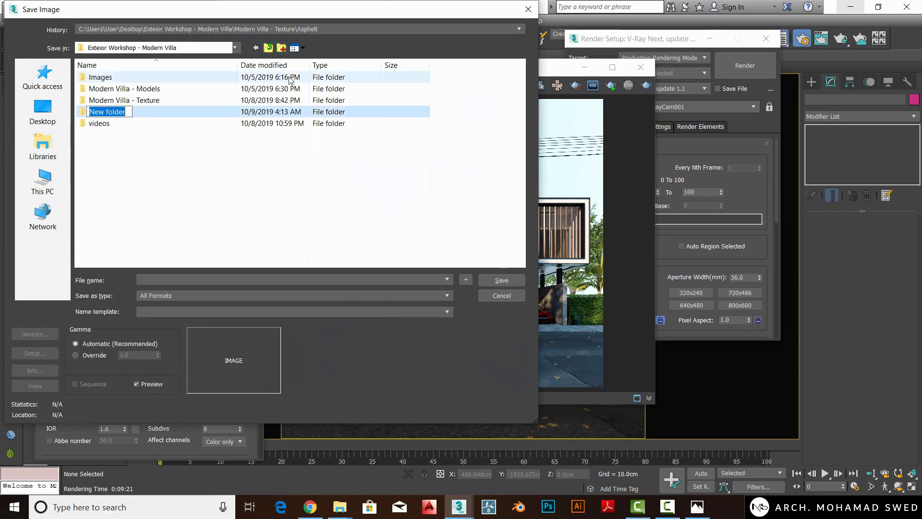
pyautogui.write('rend')
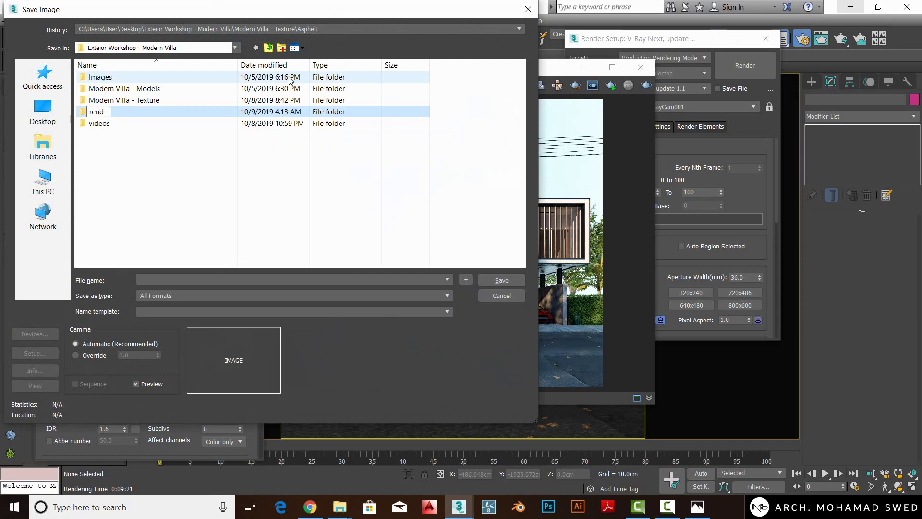
pyautogui.write('er')
pyautogui.press('Return')
pyautogui.press('Return')
pyautogui.write('01')
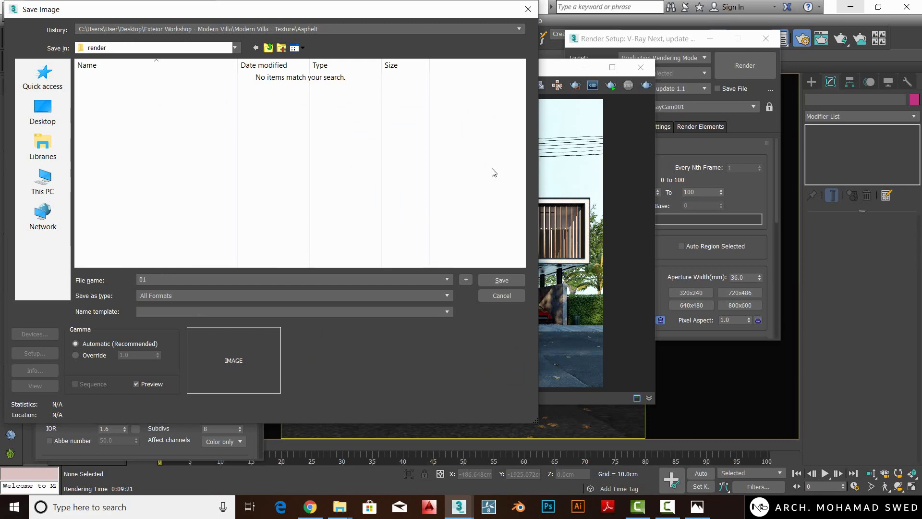
# - Cancel the save, then preview the render in sRGB and turn sRGB back off
pyautogui.moveTo(426, 9)
pyautogui.mouseDown()
pyautogui.moveTo(397, 146)
pyautogui.moveTo(455, 41)
pyautogui.mouseUp()
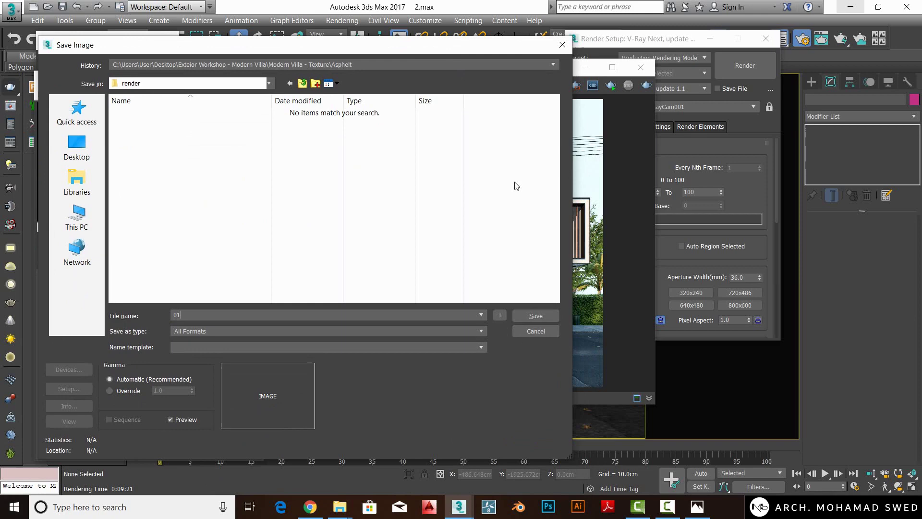
pyautogui.click(520, 327)
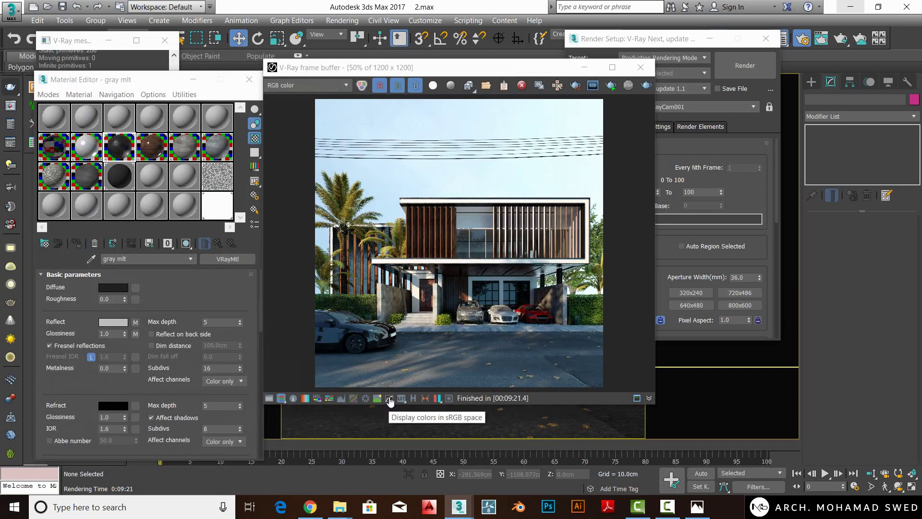
pyautogui.click(390, 399)
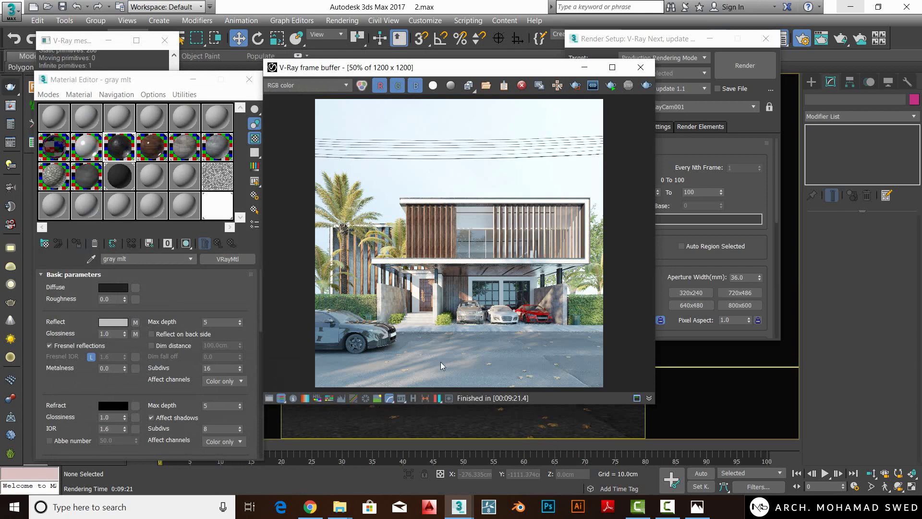
pyautogui.click(389, 398)
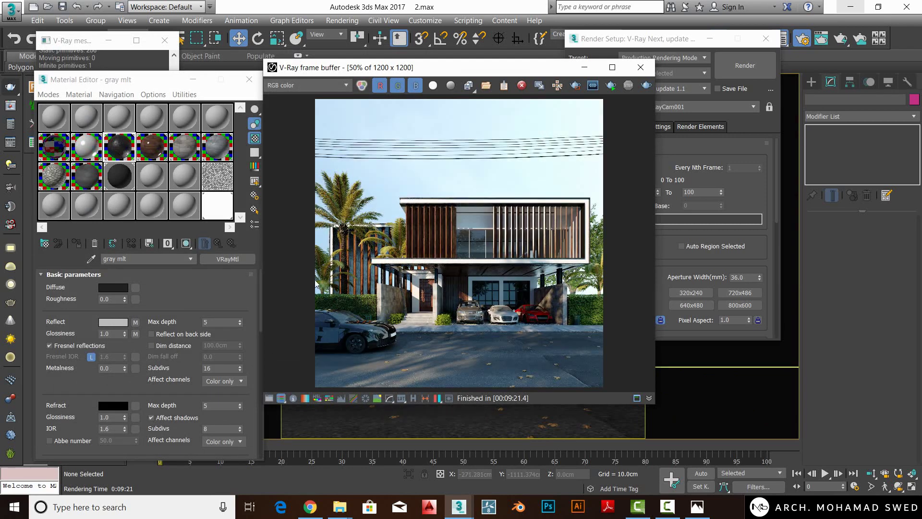
pyautogui.click(468, 85)
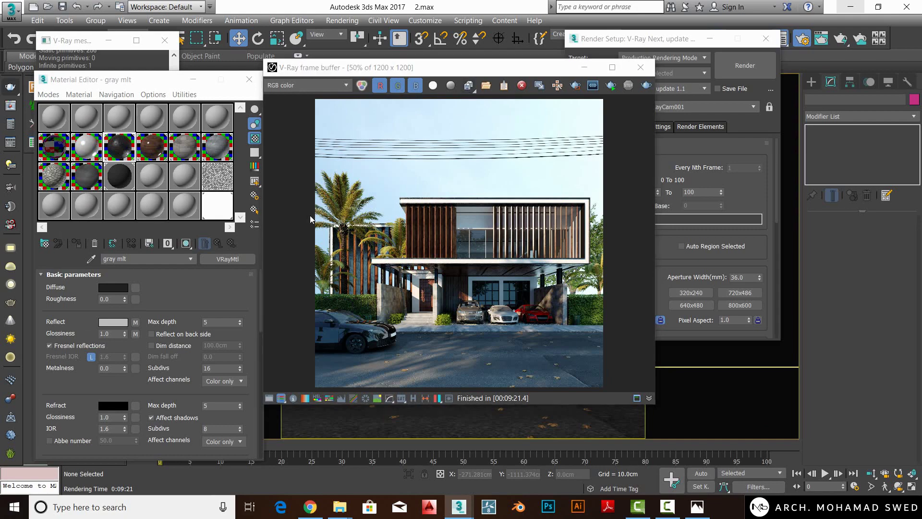
# - Save the render as 01 in the render folder: Targa, gamma override 1.0, 32-bit
pyautogui.click(302, 84)
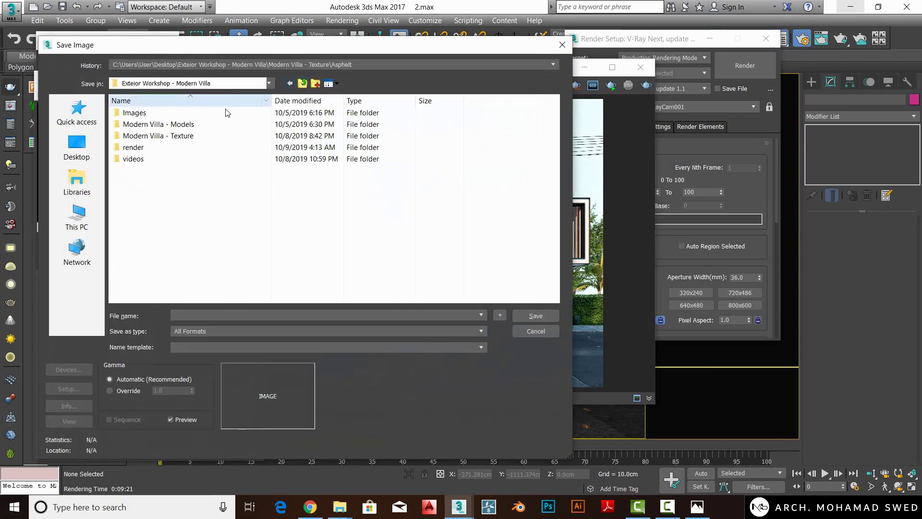
pyautogui.doubleClick(128, 151)
pyautogui.write('01')
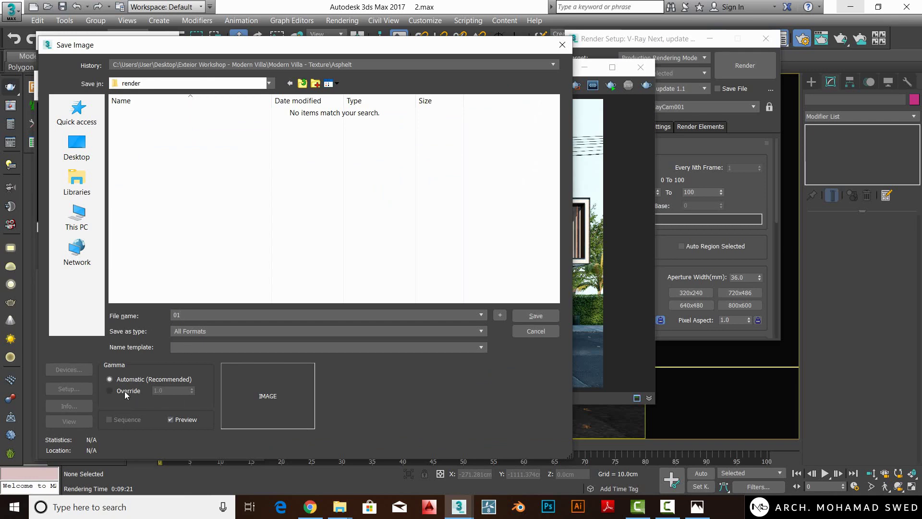
pyautogui.doubleClick(163, 391)
pyautogui.click(214, 332)
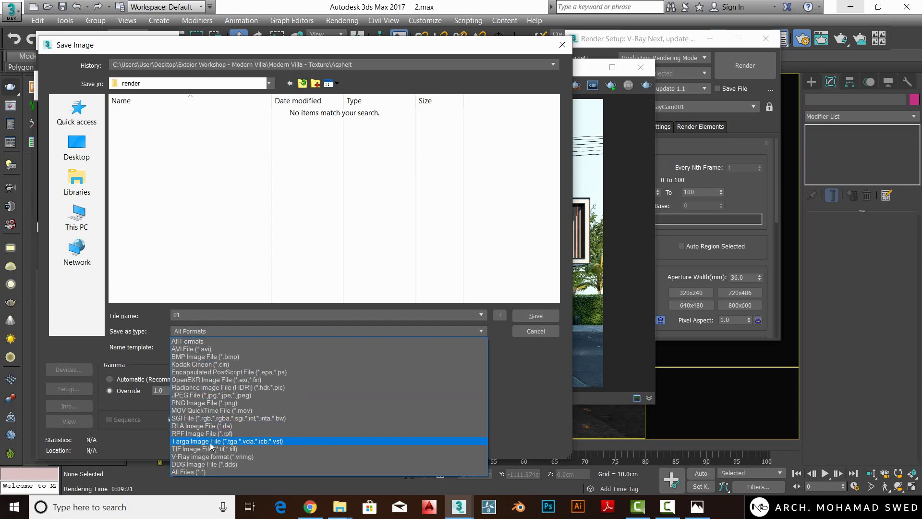
pyautogui.click(217, 442)
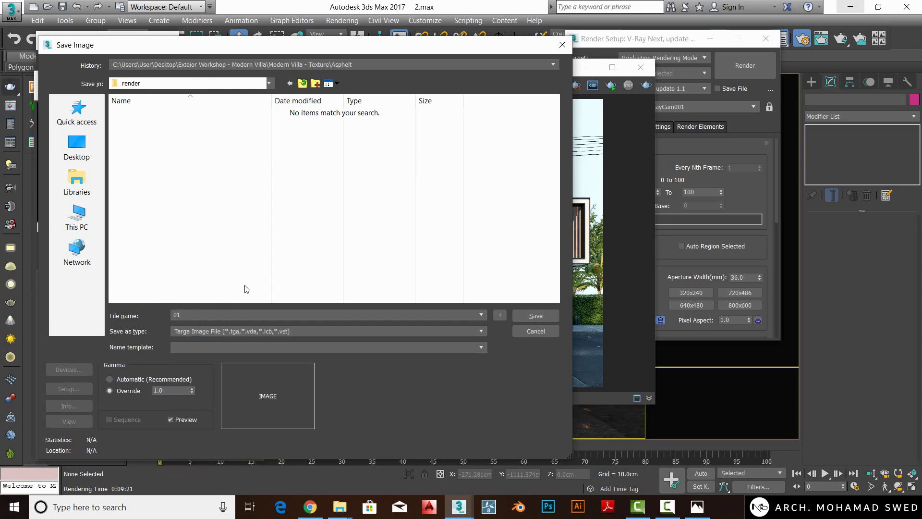
pyautogui.click(546, 316)
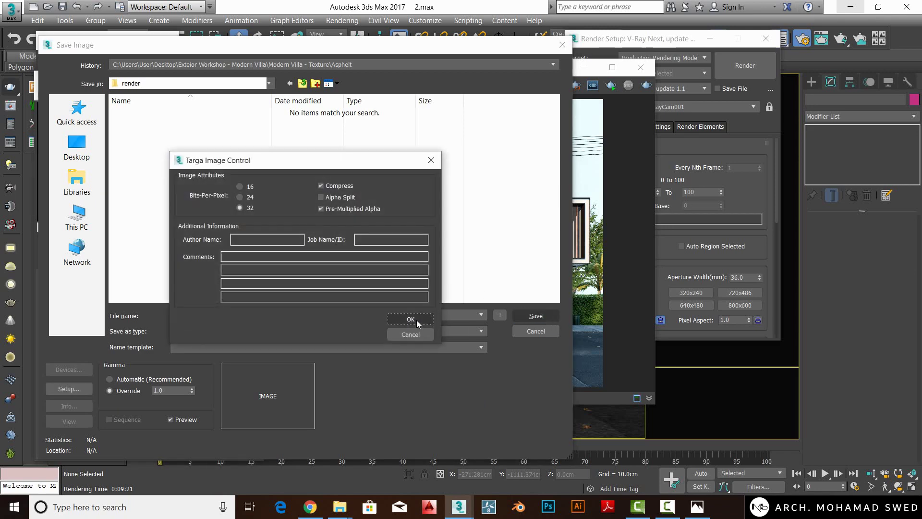
pyautogui.click(401, 318)
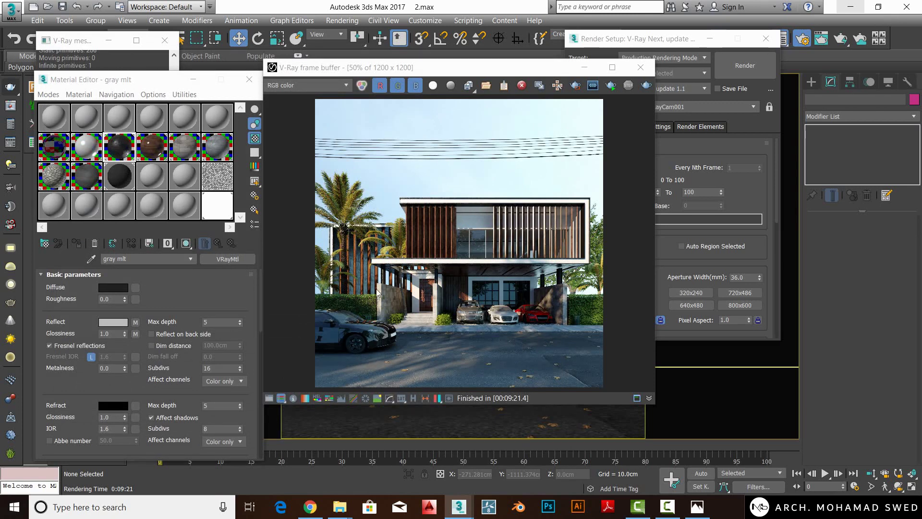
pyautogui.scroll(2, 452, 353)
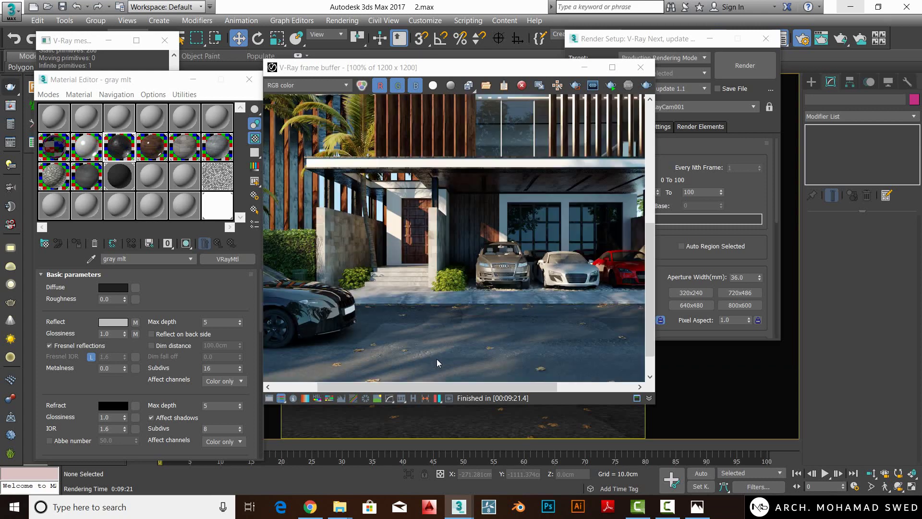
pyautogui.moveTo(437, 358); pyautogui.dragTo(453, 309, button='middle')
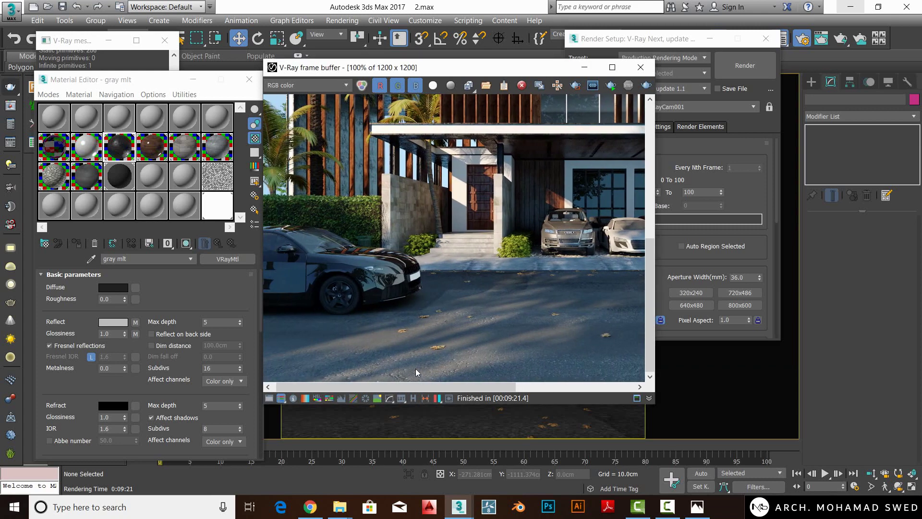
pyautogui.moveTo(416, 368); pyautogui.dragTo(434, 342, button='middle')
pyautogui.scroll(1, 422, 376)
pyautogui.moveTo(422, 376)
pyautogui.mouseDown(button='middle')
pyautogui.moveTo(463, 277)
pyautogui.moveTo(469, 336)
pyautogui.moveTo(506, 316)
pyautogui.moveTo(444, 266)
pyautogui.mouseUp(button='middle')
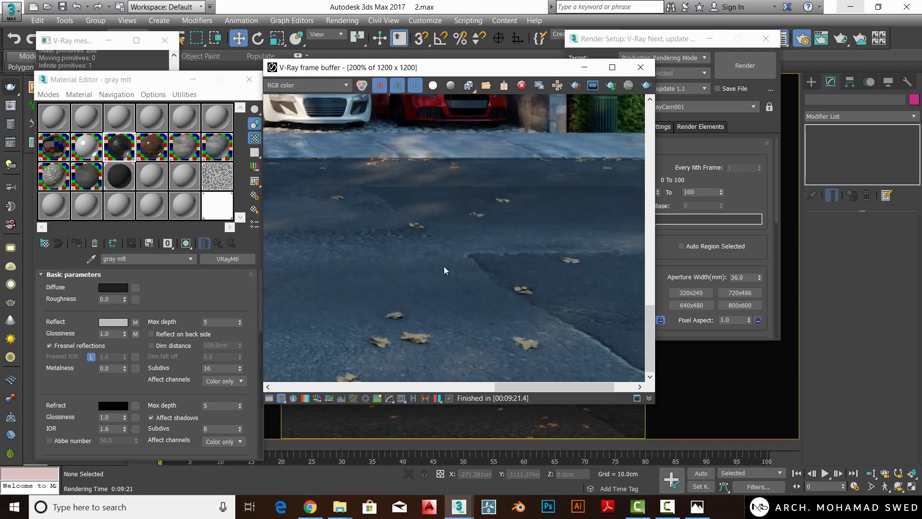
pyautogui.moveTo(615, 356); pyautogui.dragTo(538, 352, button='middle')
pyautogui.moveTo(501, 305)
pyautogui.mouseDown(button='middle')
pyautogui.moveTo(463, 270)
pyautogui.moveTo(521, 289)
pyautogui.mouseUp(button='middle')
pyautogui.scroll(-1, 463, 270)
pyautogui.scroll(1, 472, 253)
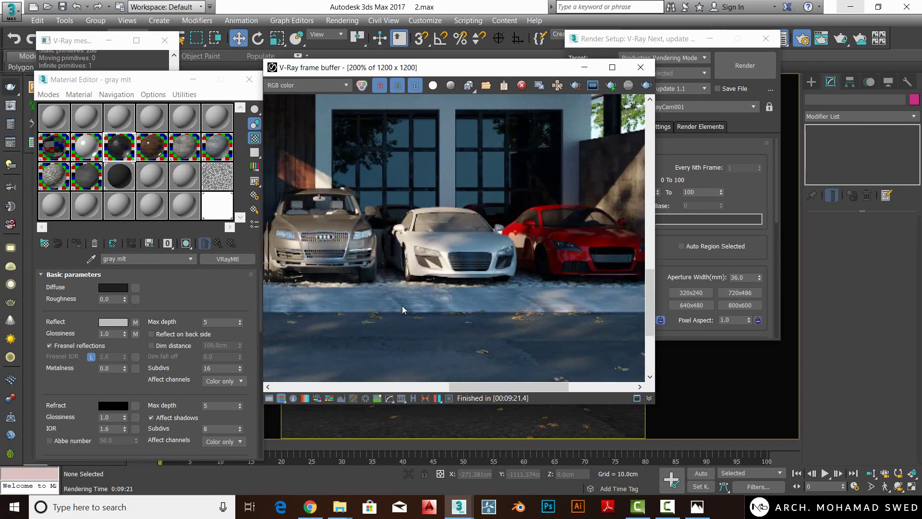
pyautogui.moveTo(402, 305)
pyautogui.mouseDown(button='middle')
pyautogui.moveTo(404, 288)
pyautogui.moveTo(526, 322)
pyautogui.moveTo(491, 304)
pyautogui.mouseUp(button='middle')
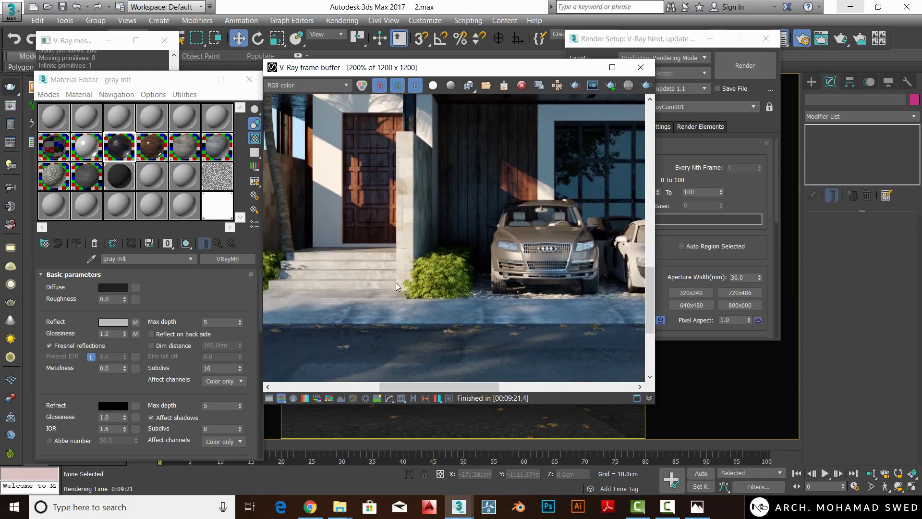
pyautogui.scroll(1, 395, 287)
pyautogui.scroll(-1, 357, 253)
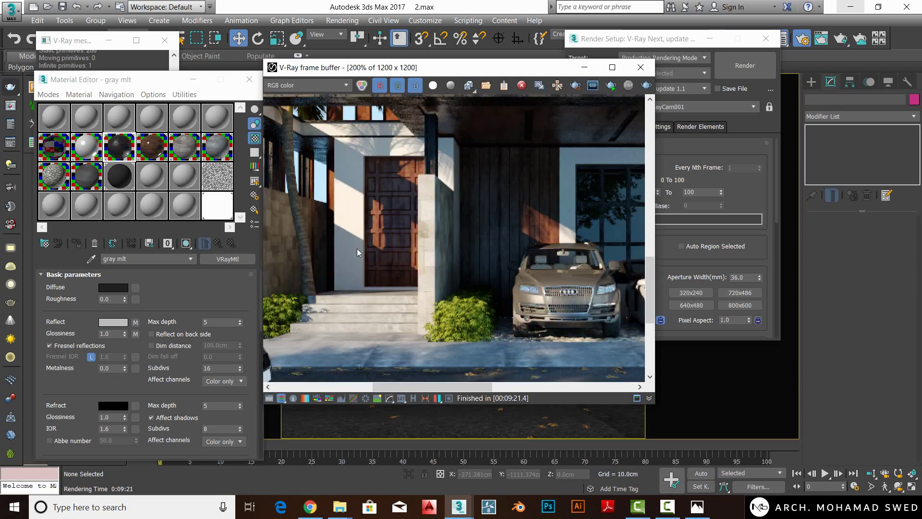
pyautogui.moveTo(357, 249)
pyautogui.mouseDown(button='middle')
pyautogui.moveTo(397, 228)
pyautogui.moveTo(437, 251)
pyautogui.moveTo(503, 158)
pyautogui.mouseUp(button='middle')
pyautogui.scroll(-1, 437, 252)
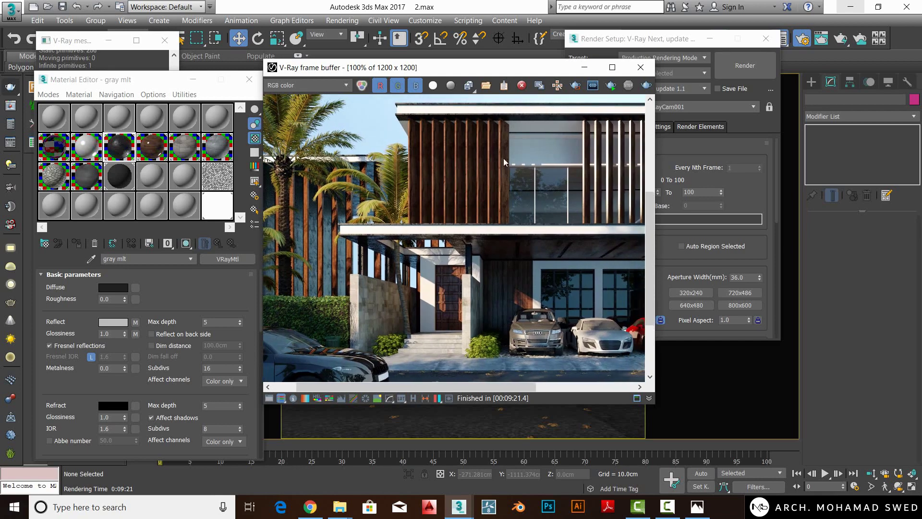
pyautogui.scroll(-1, 495, 275)
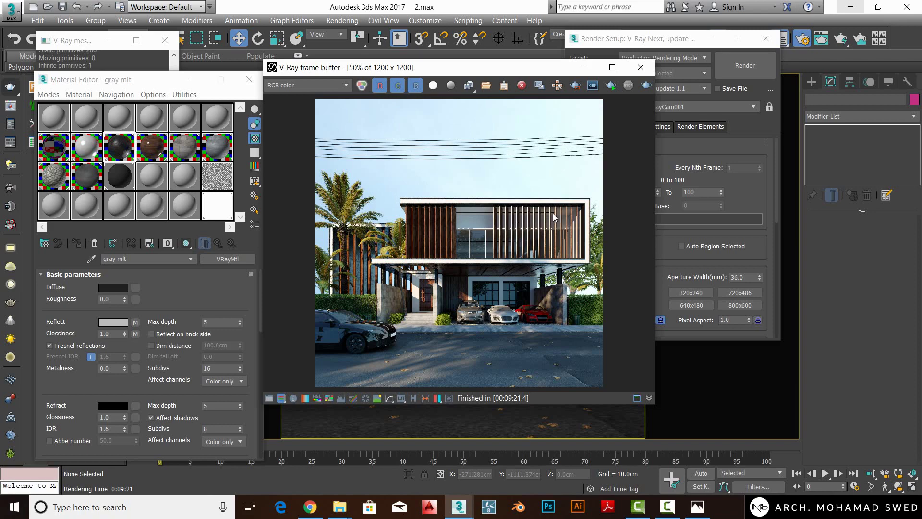
pyautogui.click(682, 513)
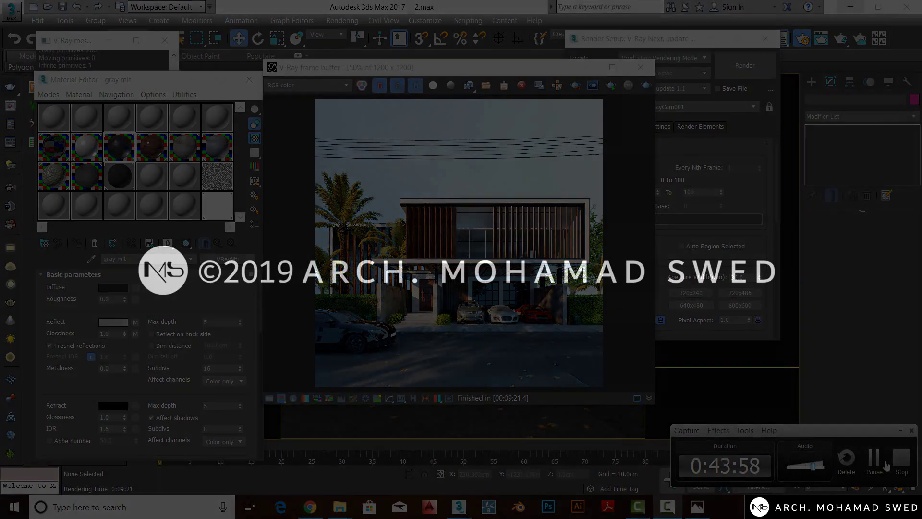